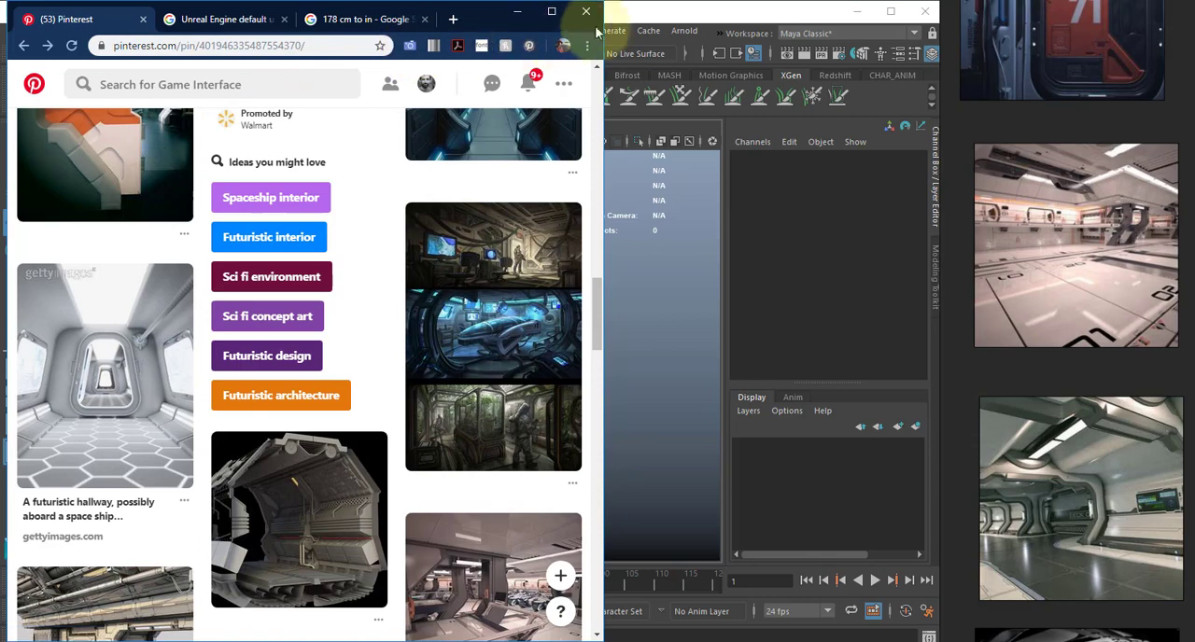
- Search the web for pureref in a new browser tab and look through the feature slides on the PureRef website
left_click_drag(605, 21, 843, 19)
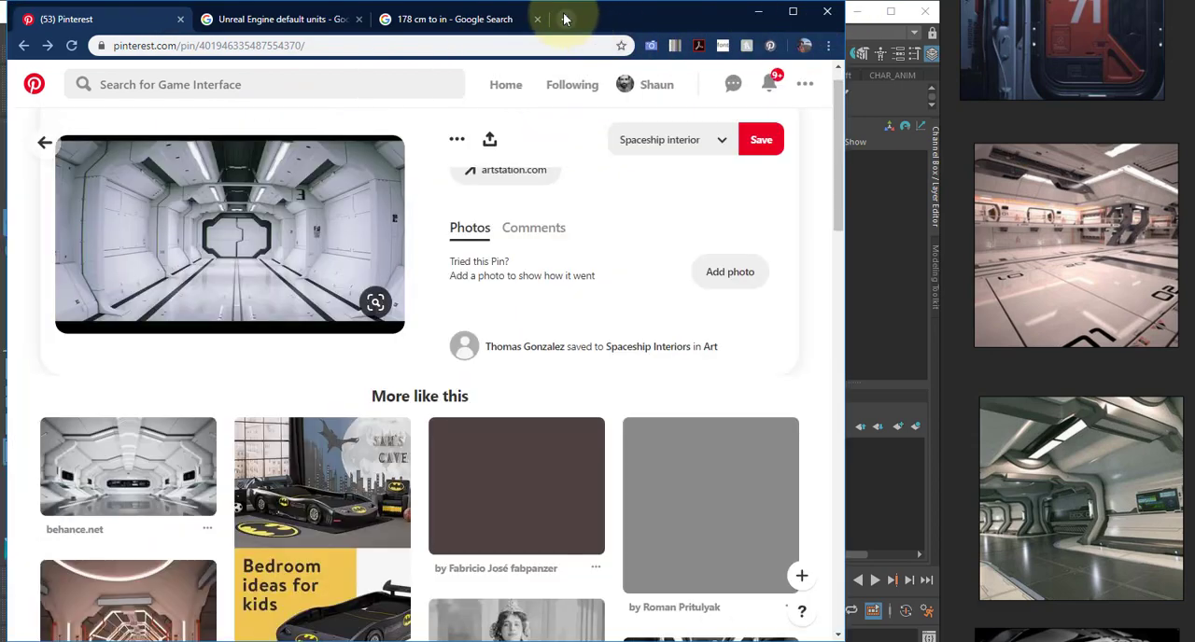
left_click(567, 19)
type("pureref")
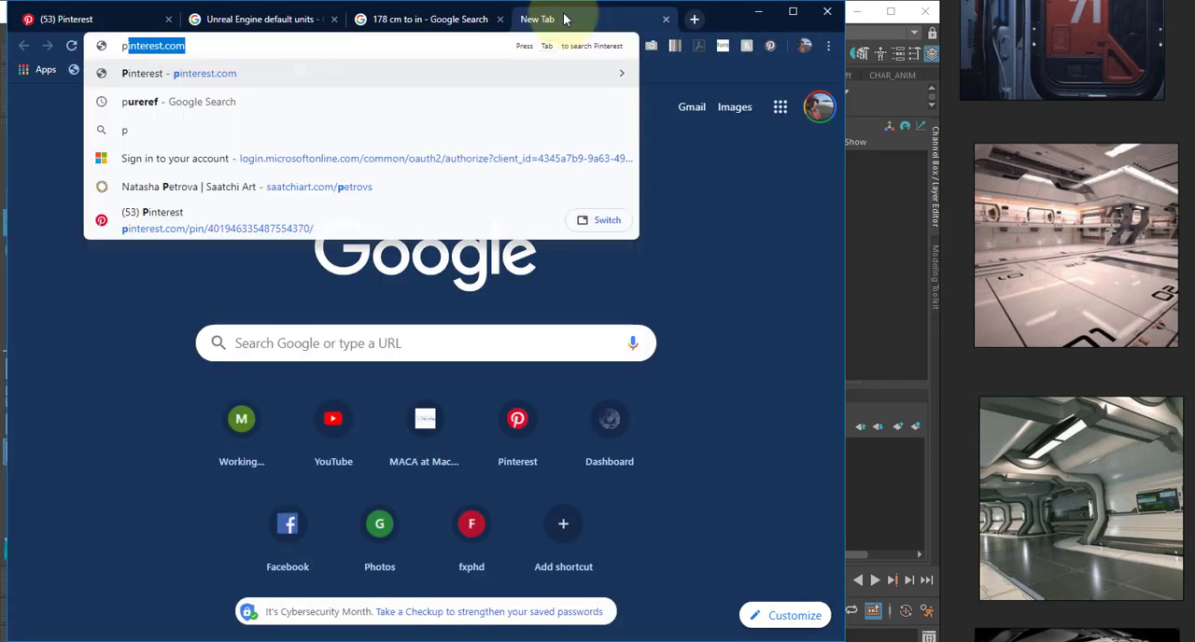
key("Return")
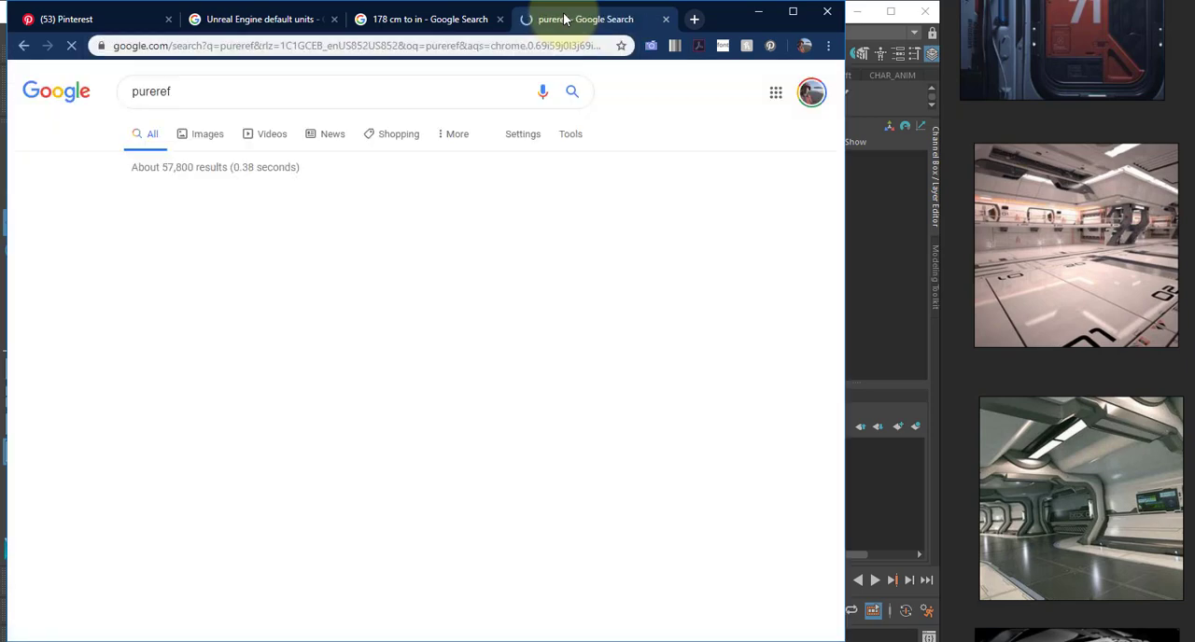
left_click(147, 211)
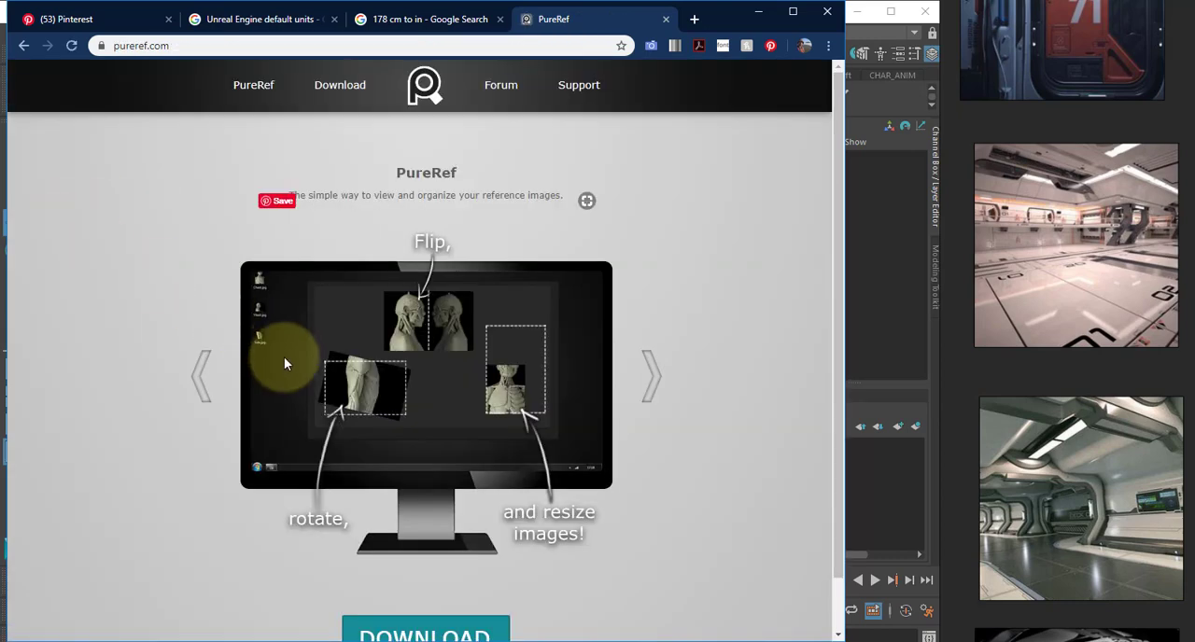
left_click(653, 382)
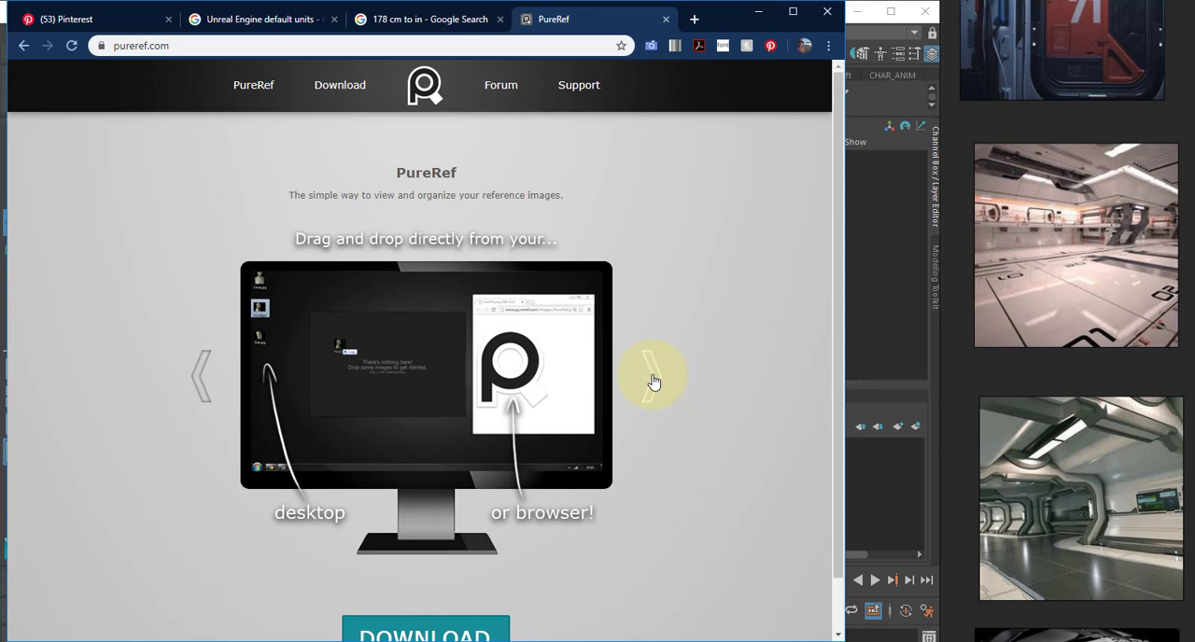
left_click(653, 382)
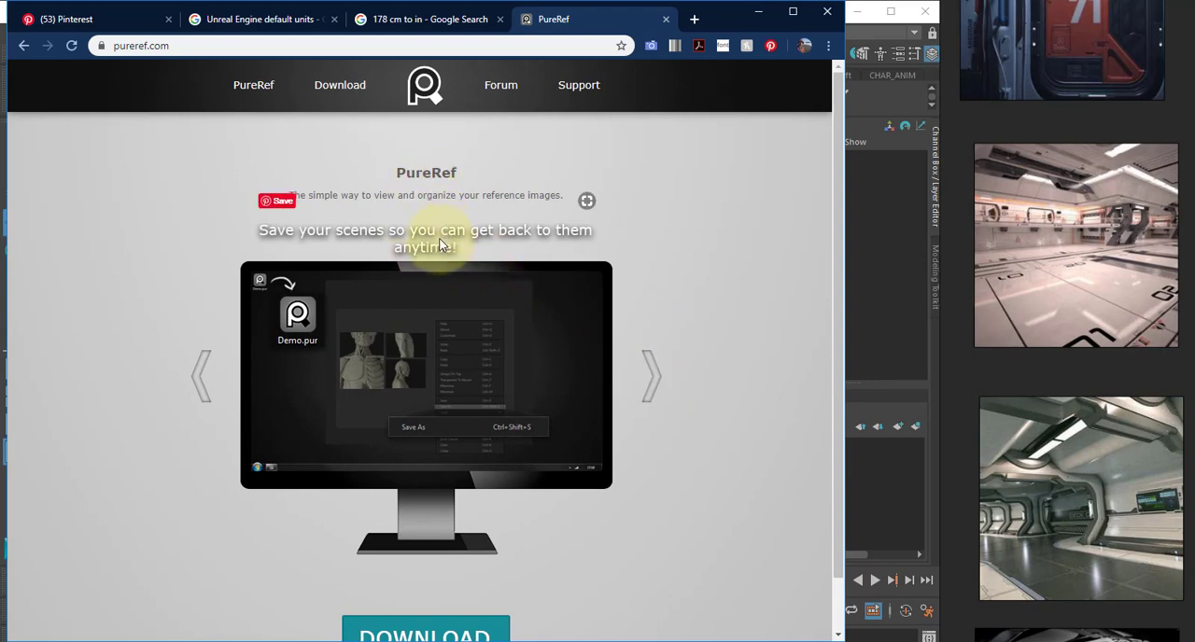
- Examine the spaceship interior references on the PureRef board, from the full overview to single images, along with the board's available commands
middle_click_drag(1109, 96, 1111, 413)
scroll(1106, 305, "down", 5)
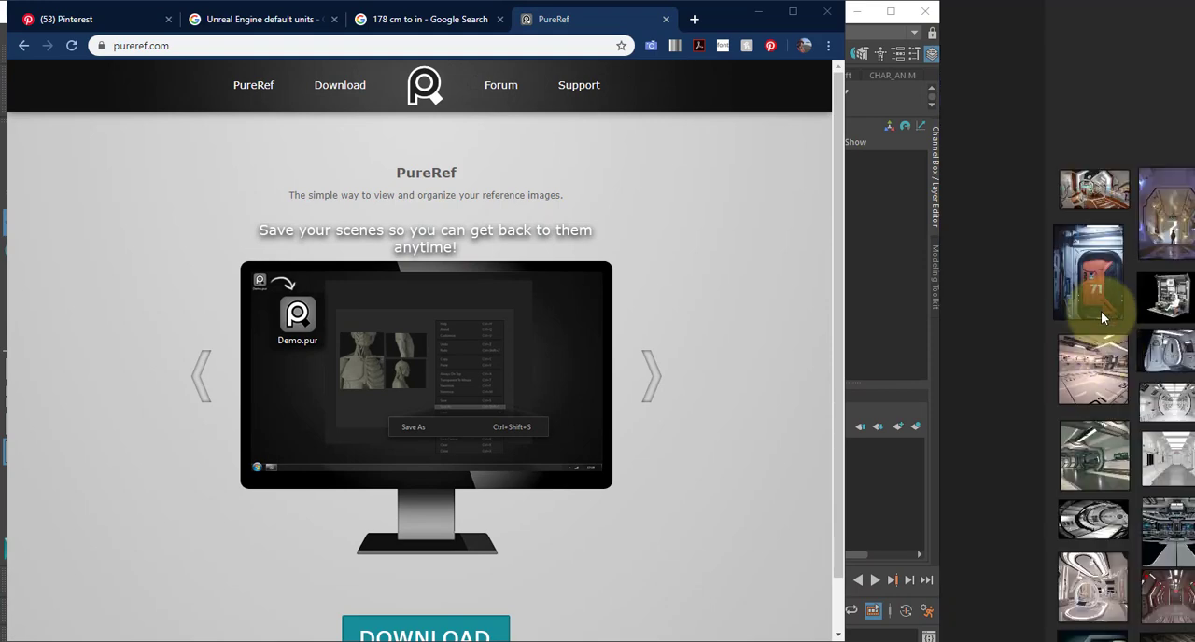
middle_click_drag(1105, 314, 1004, 278)
scroll(1027, 266, "down", 8)
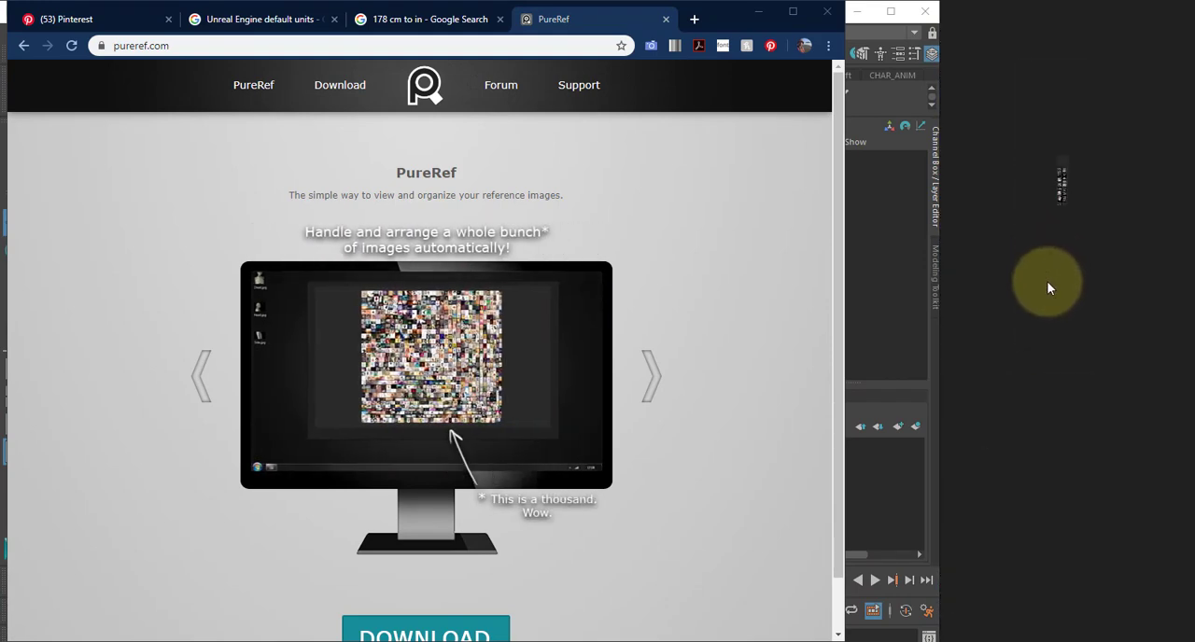
scroll(1077, 462, "up", 5)
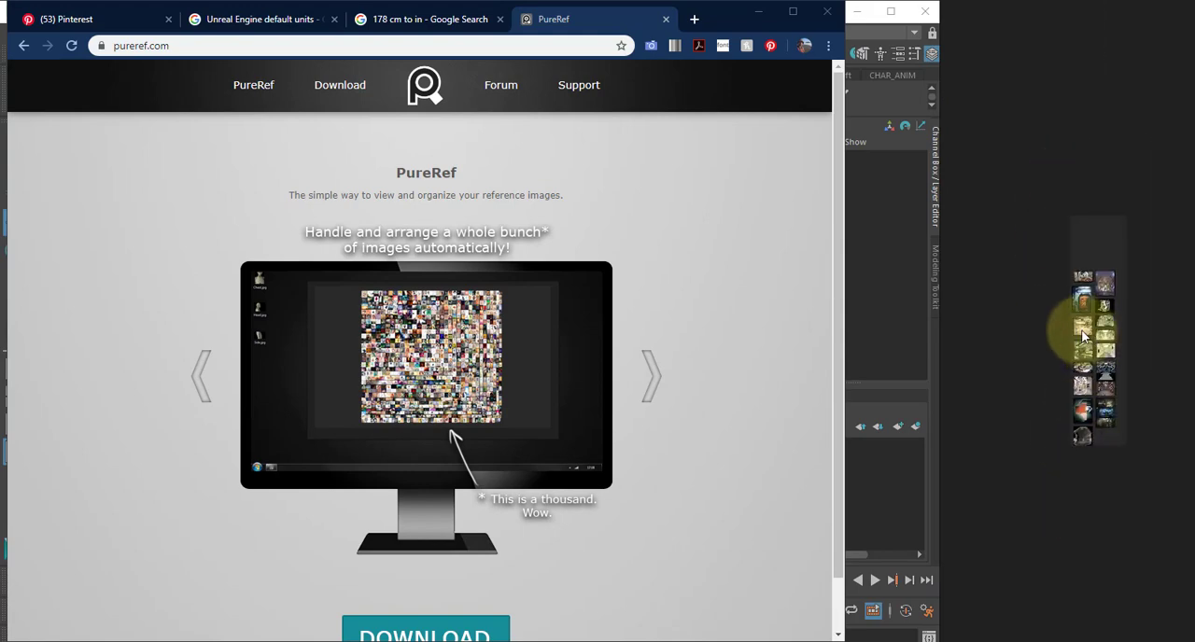
scroll(1083, 327, "up", 5)
scroll(1074, 303, "up", 5)
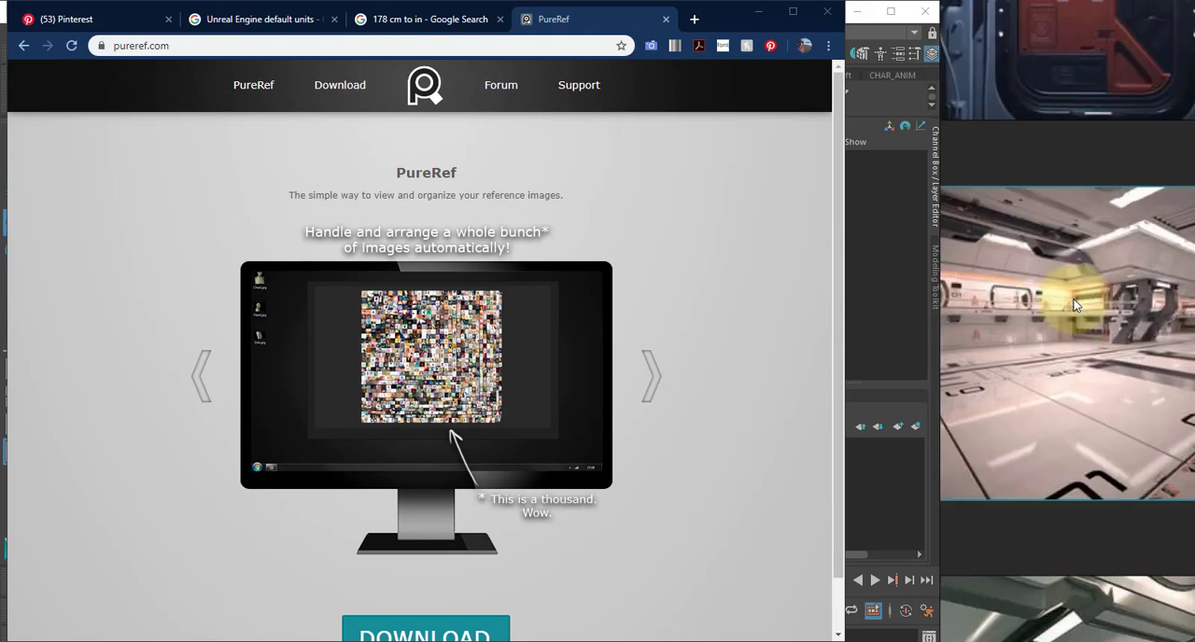
scroll(1074, 304, "down", 5)
right_click(1067, 299)
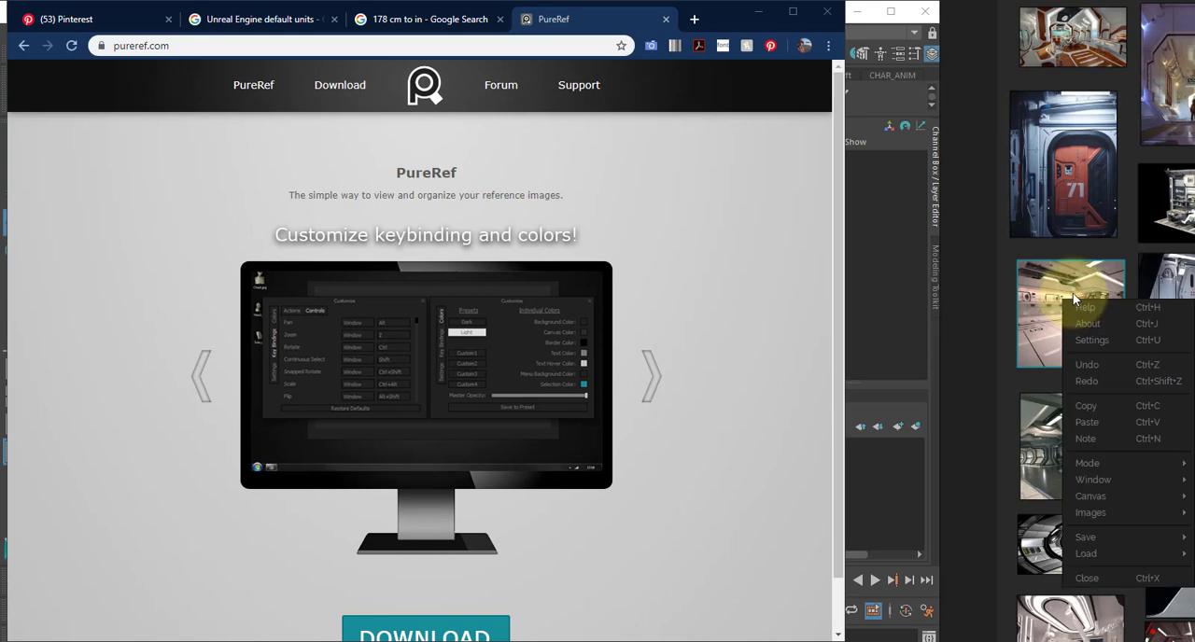
mouse_move(1029, 292)
left_mouse_down()
mouse_move(989, 291)
mouse_move(943, 148)
mouse_move(943, 205)
mouse_move(1041, 285)
mouse_move(1030, 283)
left_mouse_up()
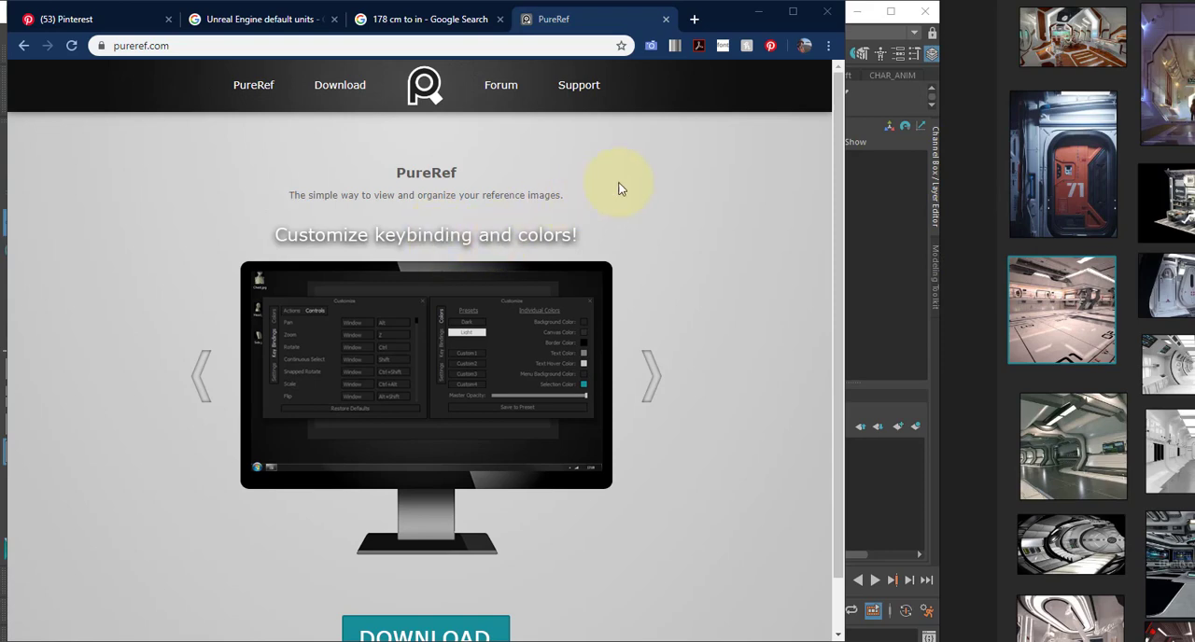
- Close the PureRef web page and bring up the More like this images under the Pinterest spaceship interior pin
left_click(666, 19)
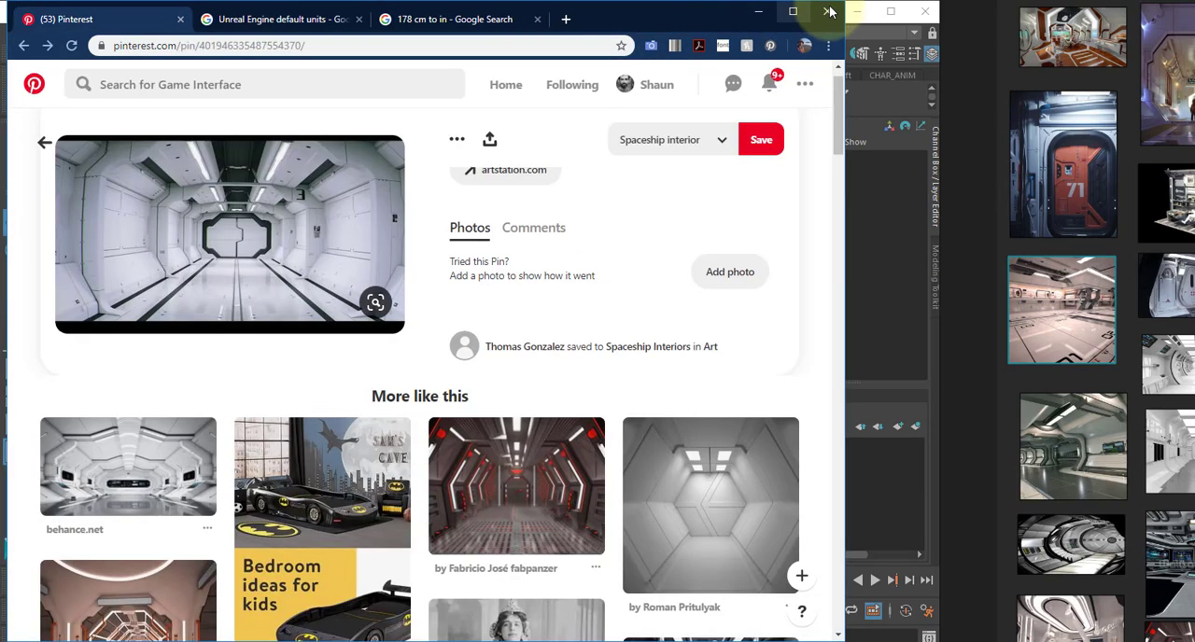
left_click(758, 11)
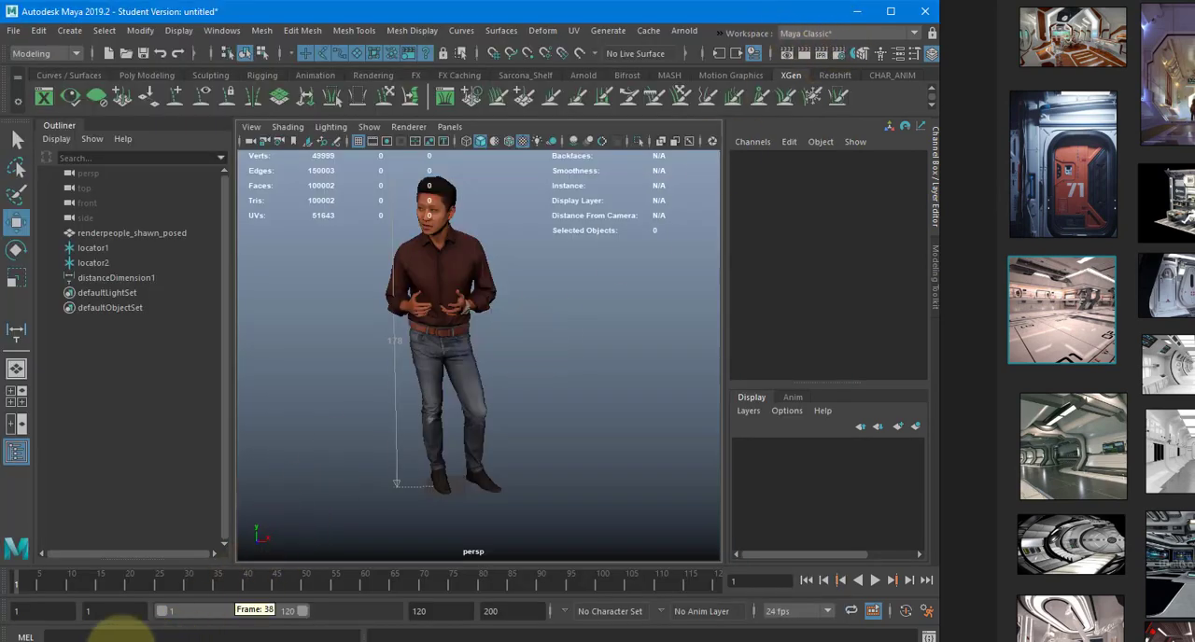
left_click(114, 641)
scroll(415, 282, "down", 3)
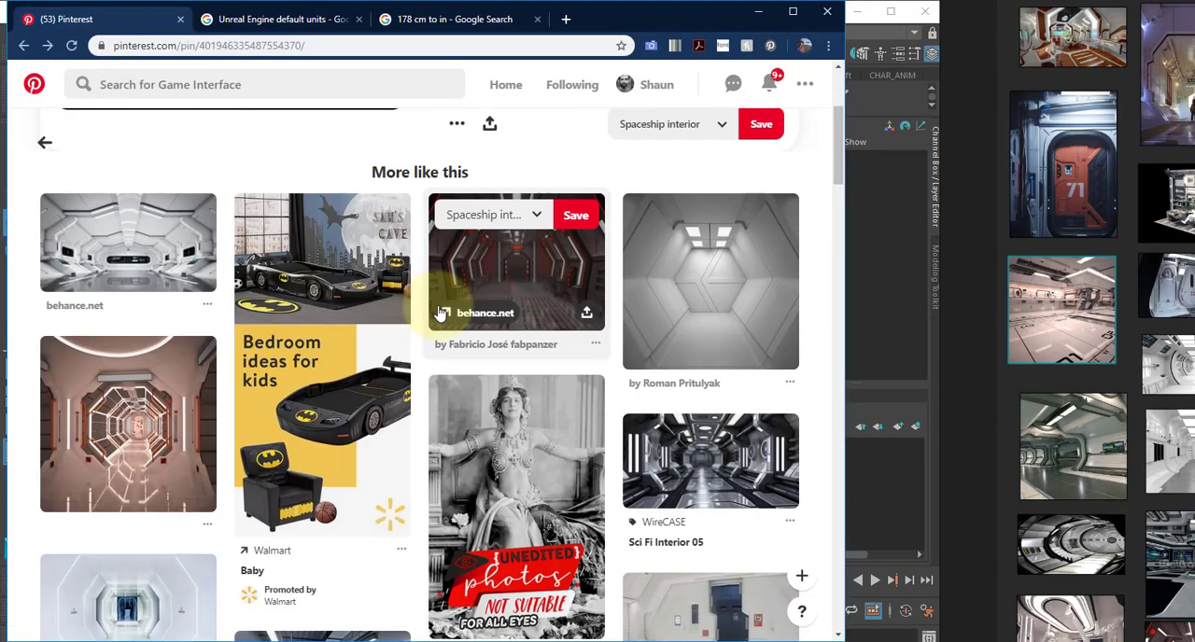
scroll(1097, 325, "down", 2)
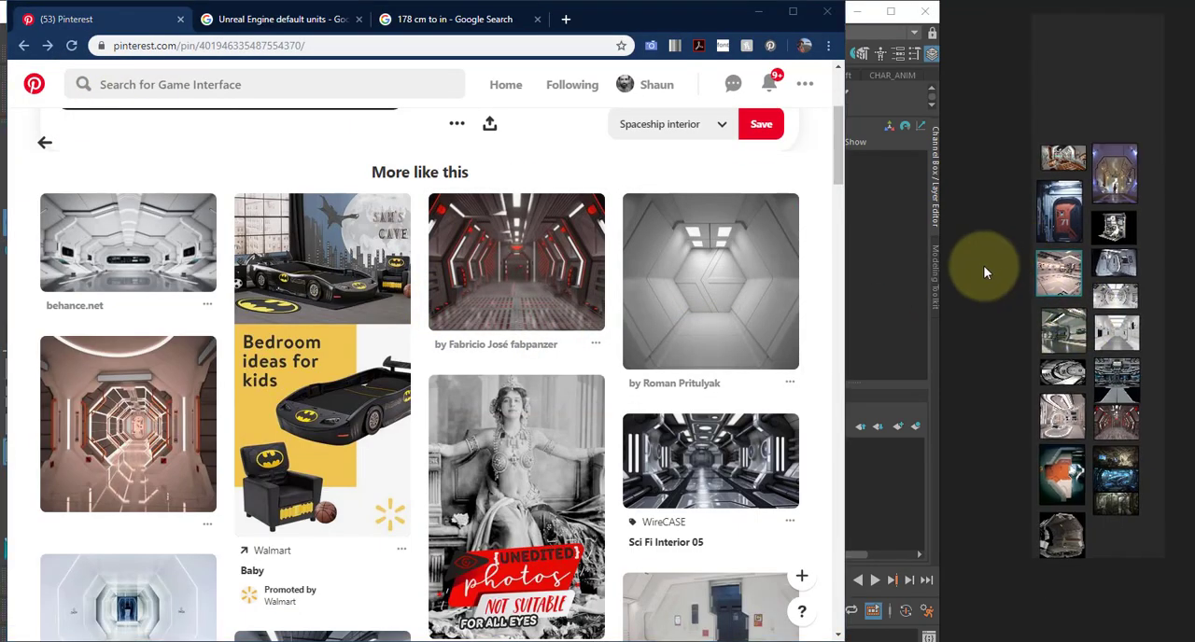
- Add the pinkish octagonal corridor image from Pinterest to the PureRef board, beneath the first column of images
scroll(984, 270, "down", 2)
left_click_drag(139, 429, 1008, 490)
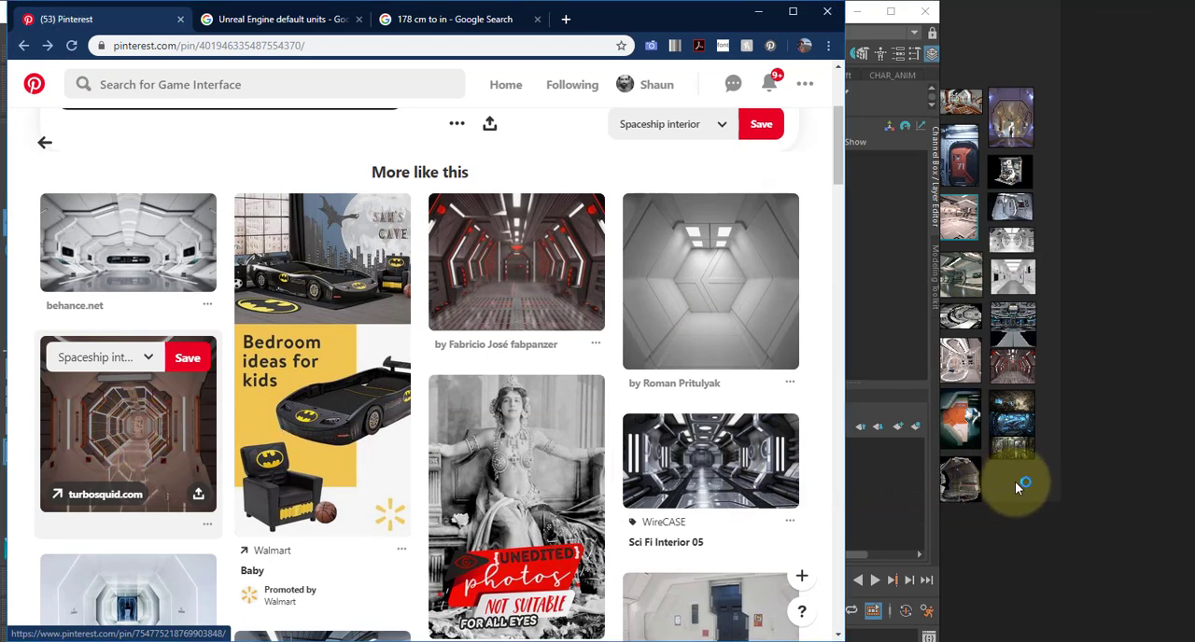
middle_click_drag(1039, 483, 1068, 489)
scroll(1041, 486, "up", 1)
left_click_drag(132, 436, 856, 476)
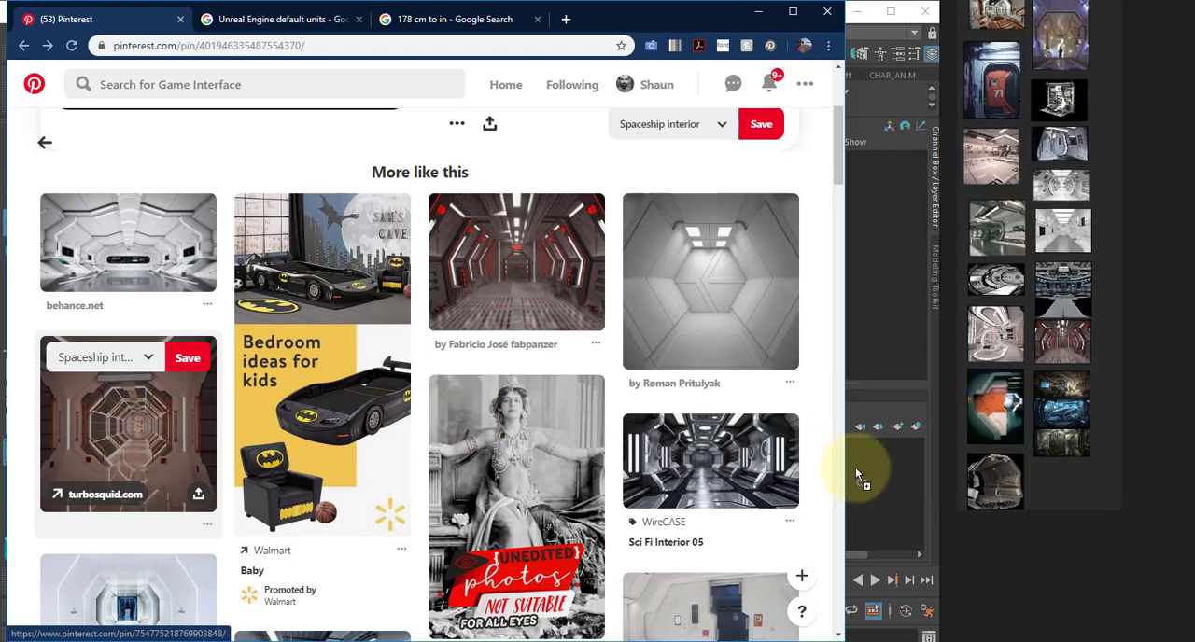
left_click_drag(1097, 494, 1097, 494)
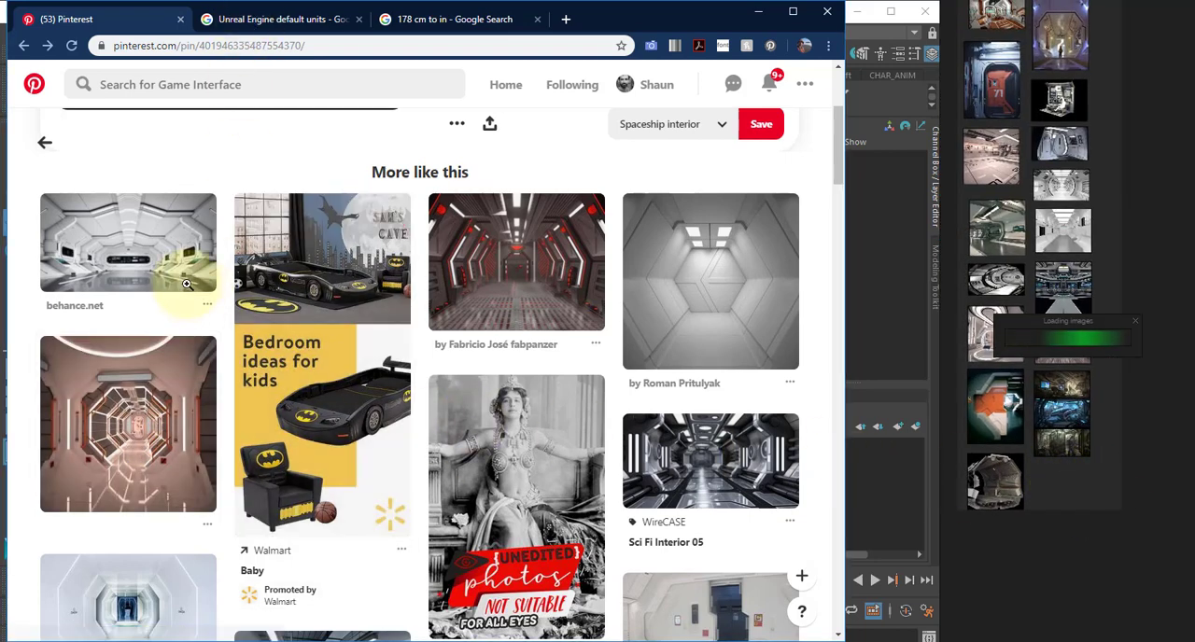
left_click_drag(174, 271, 1074, 328)
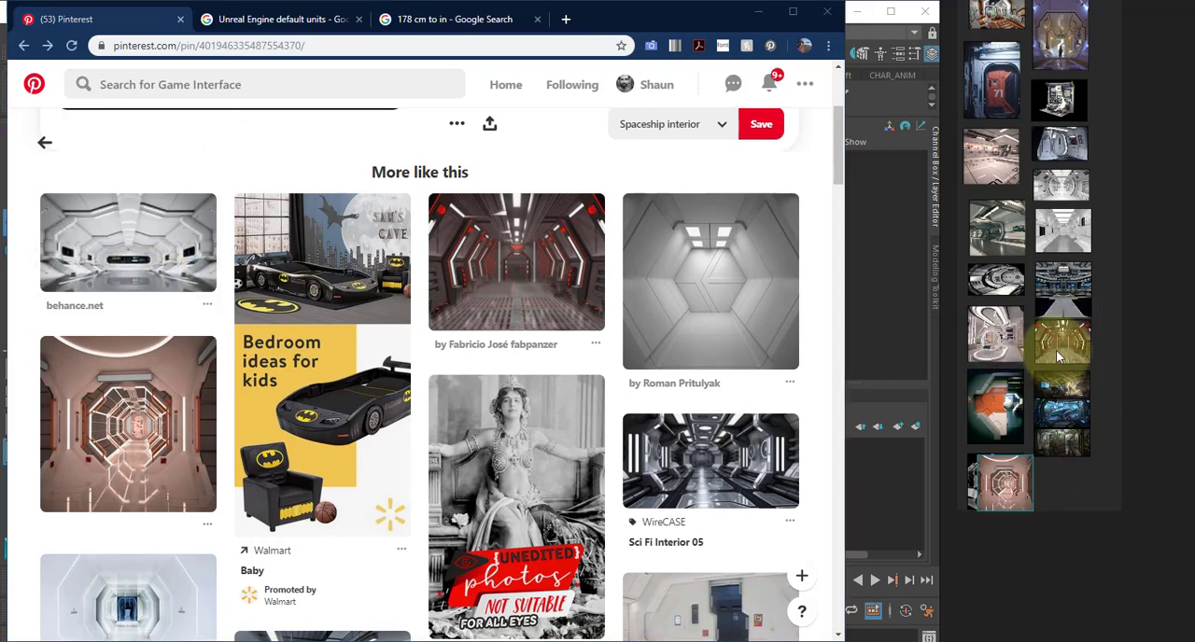
- Add a second copy of the octagonal corridor image to the PureRef board and delete that copy
left_click_drag(131, 425, 1085, 494)
right_click(1085, 495)
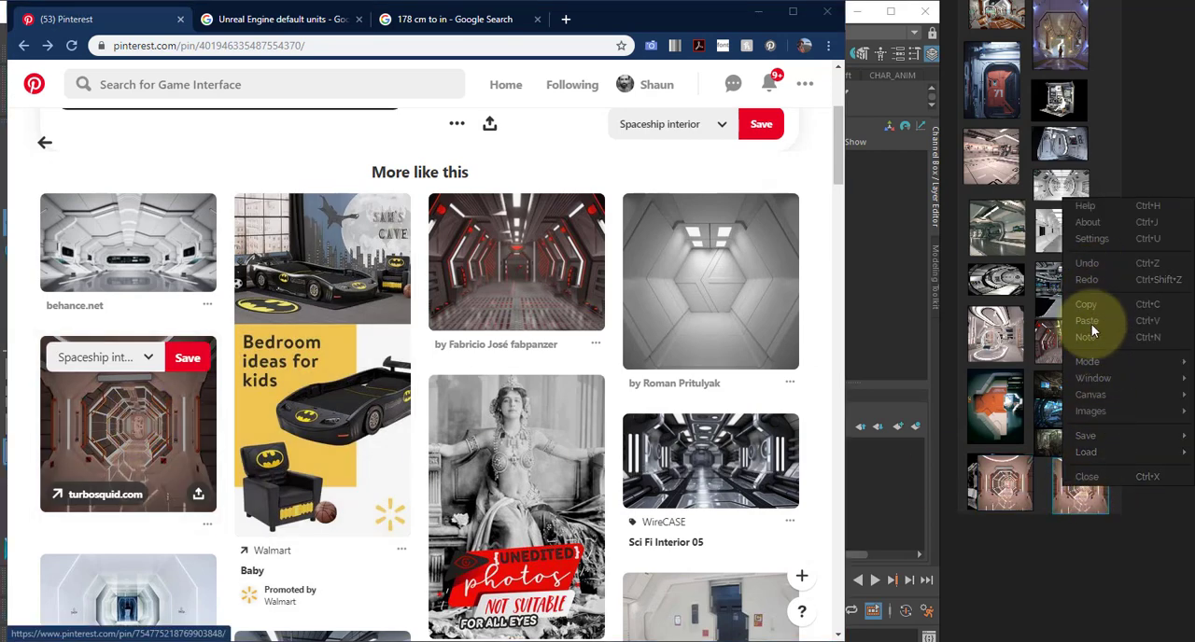
left_click(1078, 528)
left_click(1075, 498)
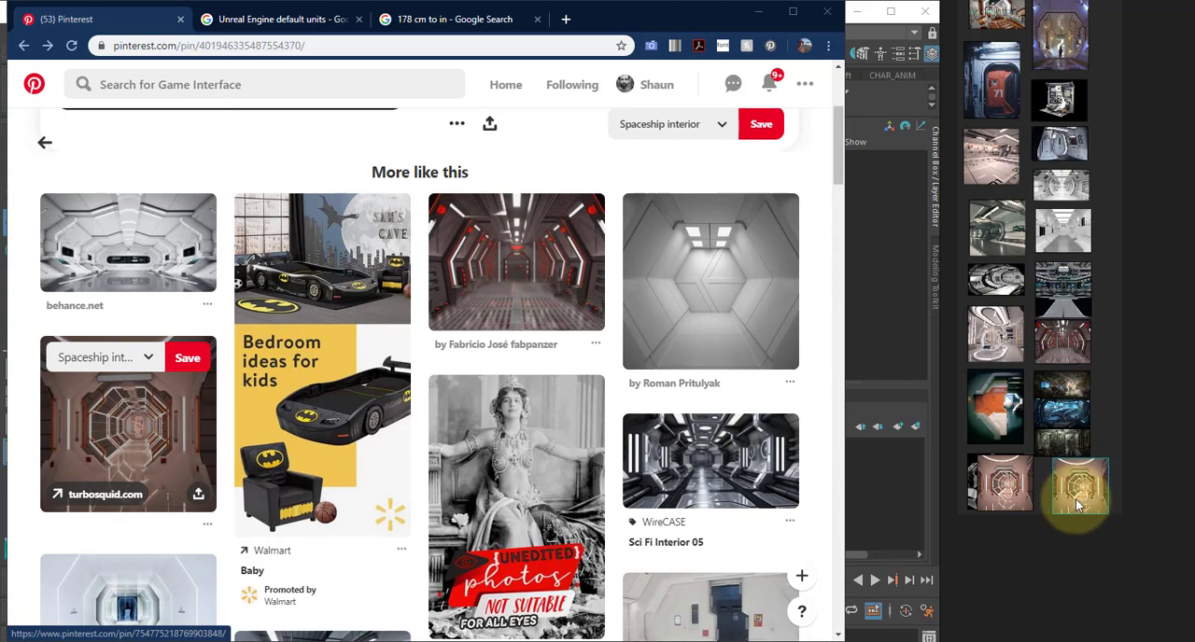
key("Delete")
- Add the white spaceship door image from Pinterest below the second column of the PureRef board and save the board
scroll(533, 395, "down", 4)
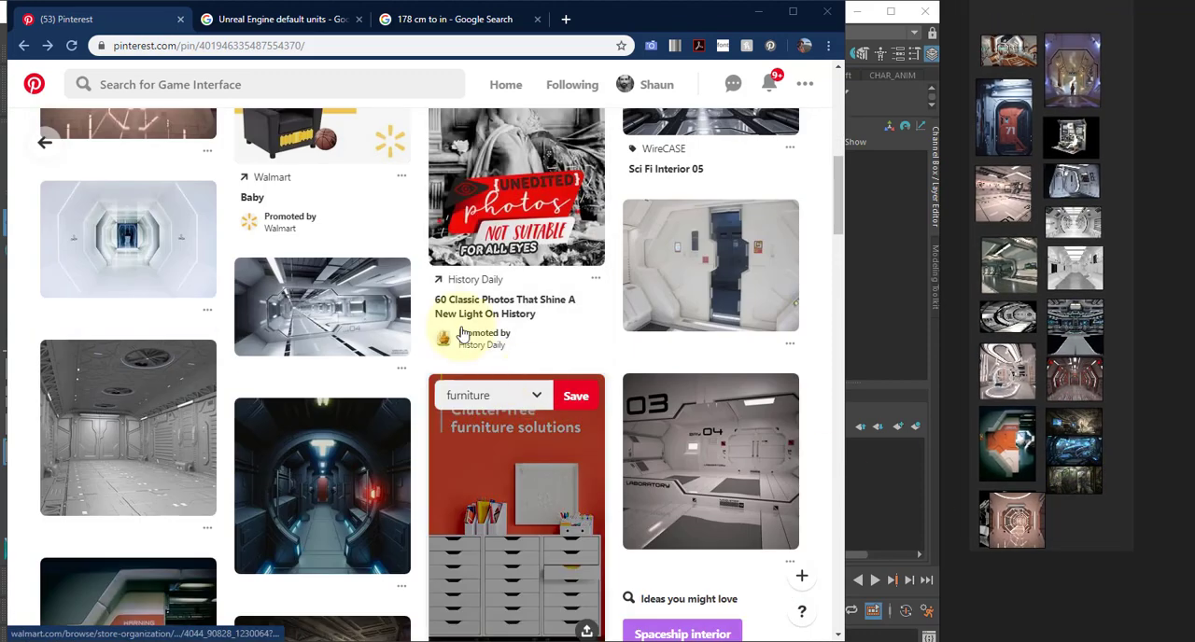
left_click_drag(654, 271, 1080, 516)
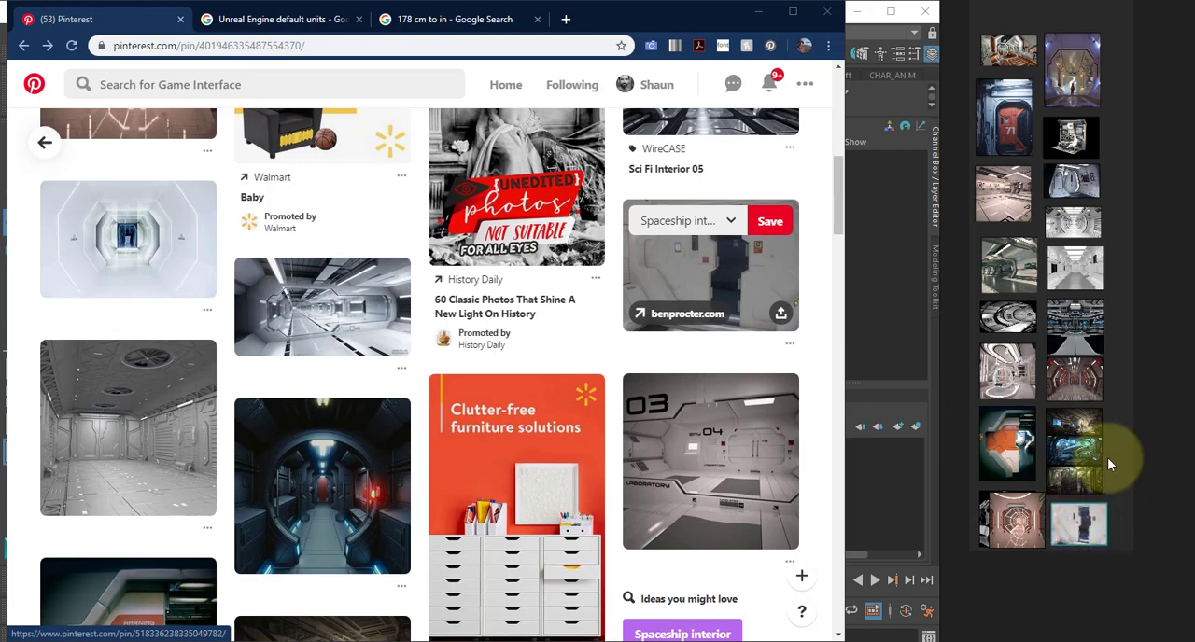
right_click(1114, 330)
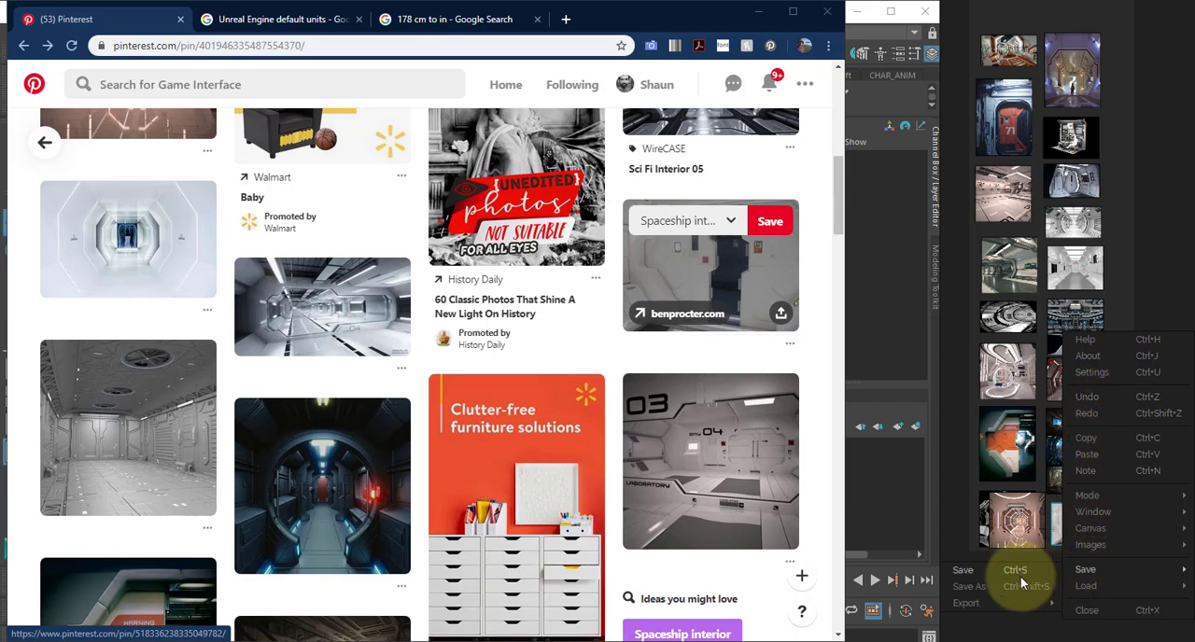
left_click(1021, 576)
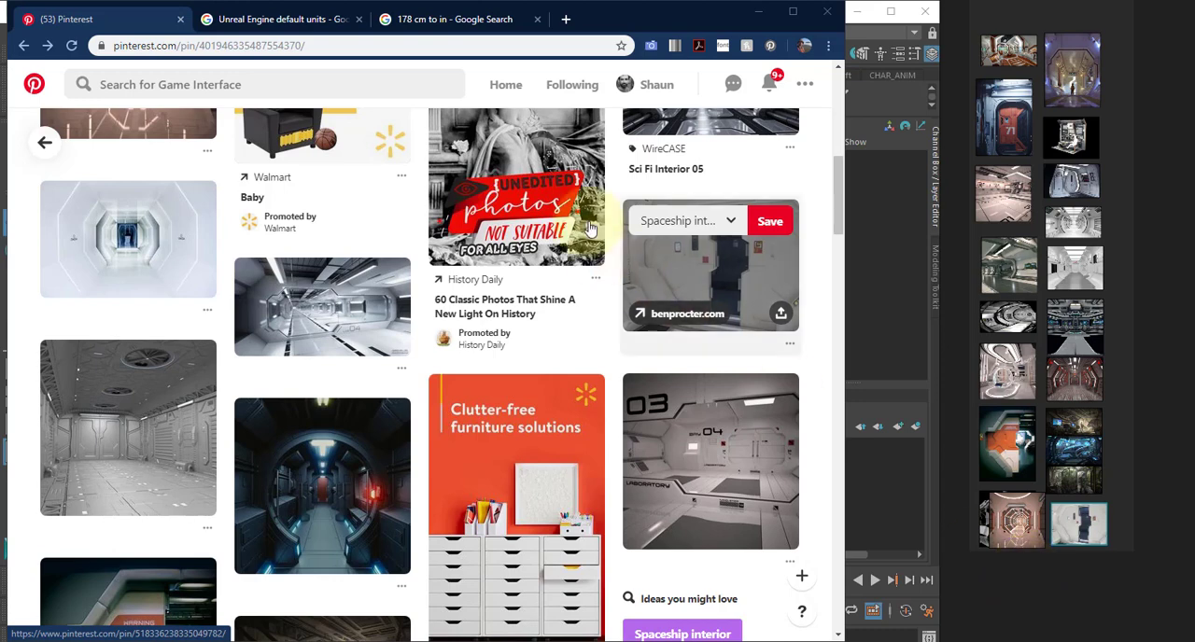
middle_click_drag(1084, 219, 1133, 285)
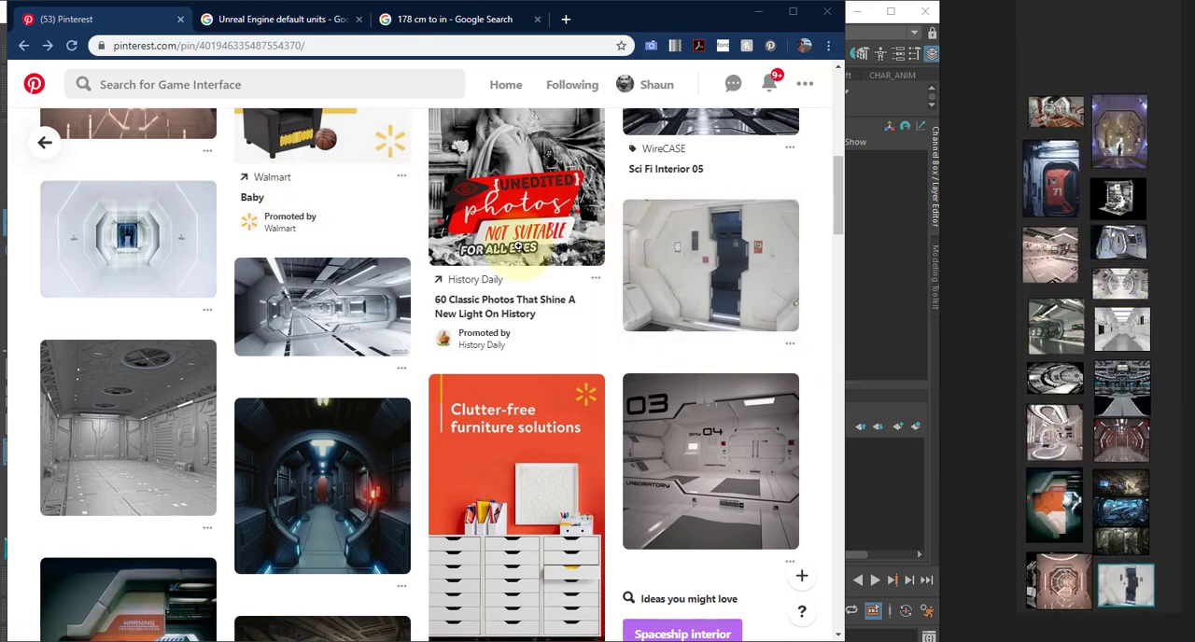
- Search the web for pureref in a new tab and look through the image results for example boards
left_click(565, 20)
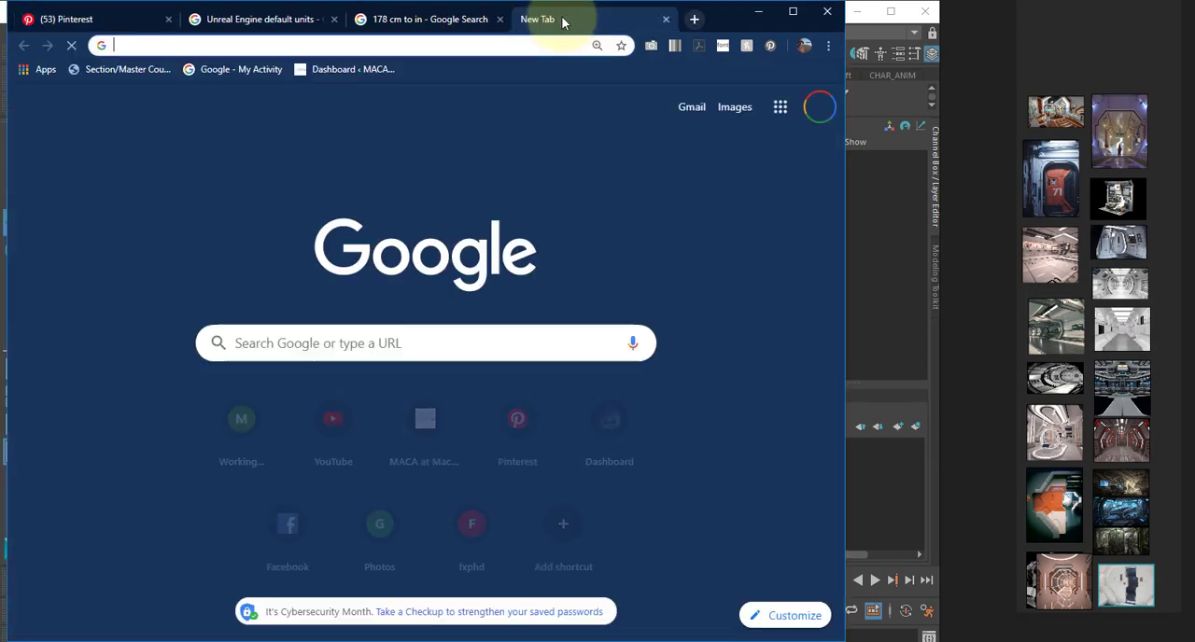
type("pure")
key("Return")
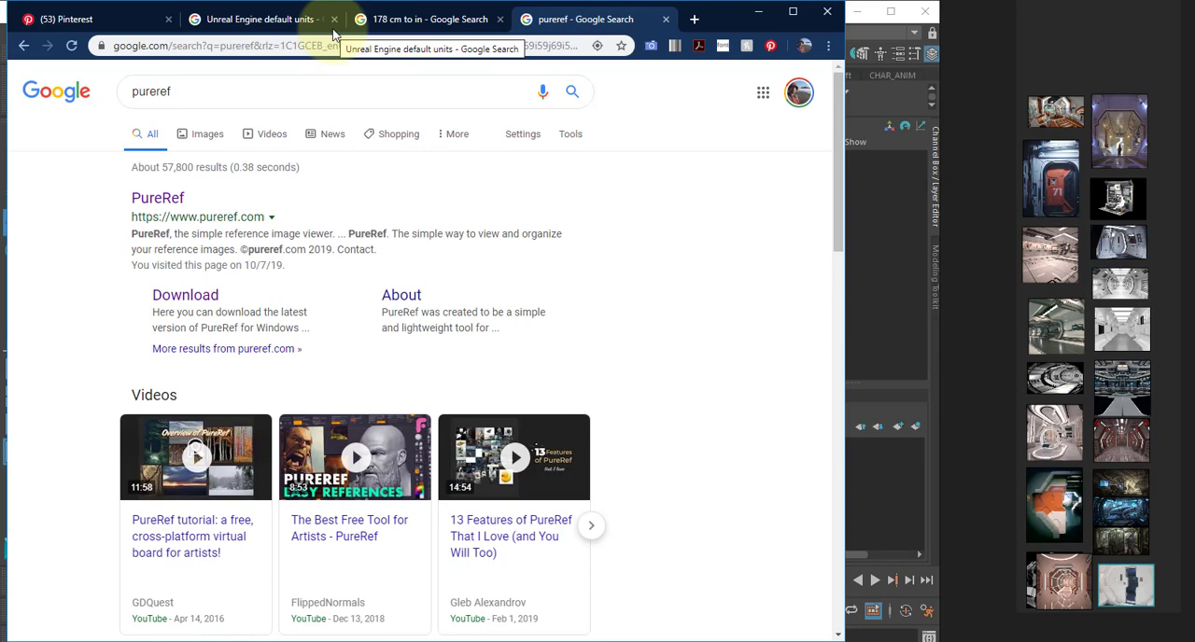
left_click(202, 136)
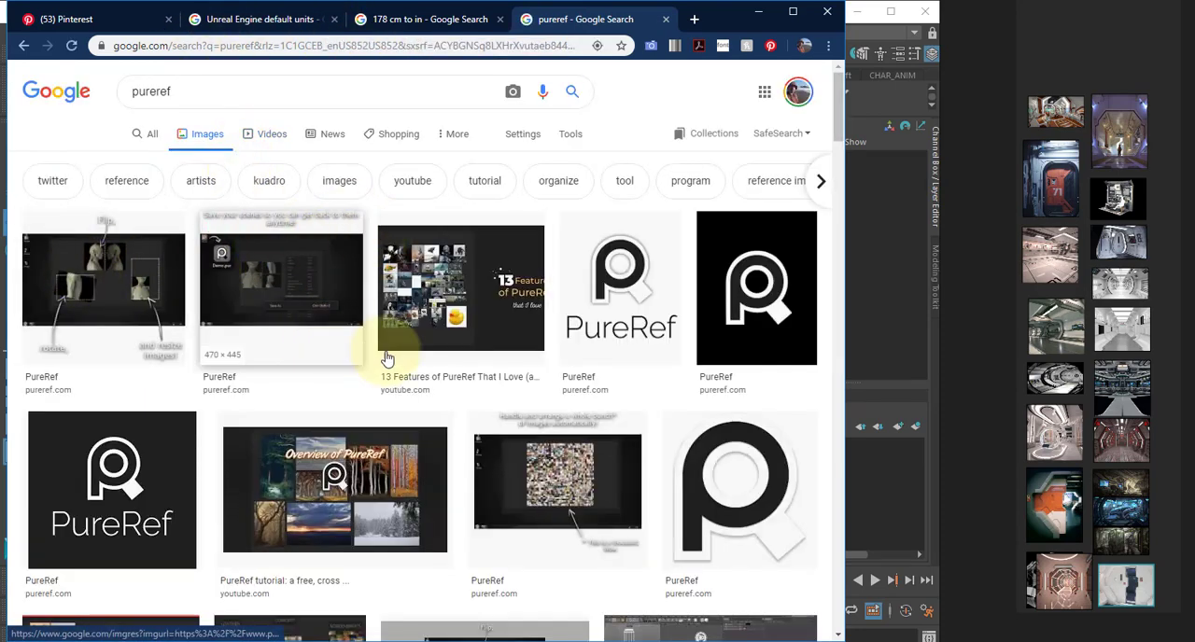
scroll(387, 354, "down", 3)
scroll(407, 362, "down", 3)
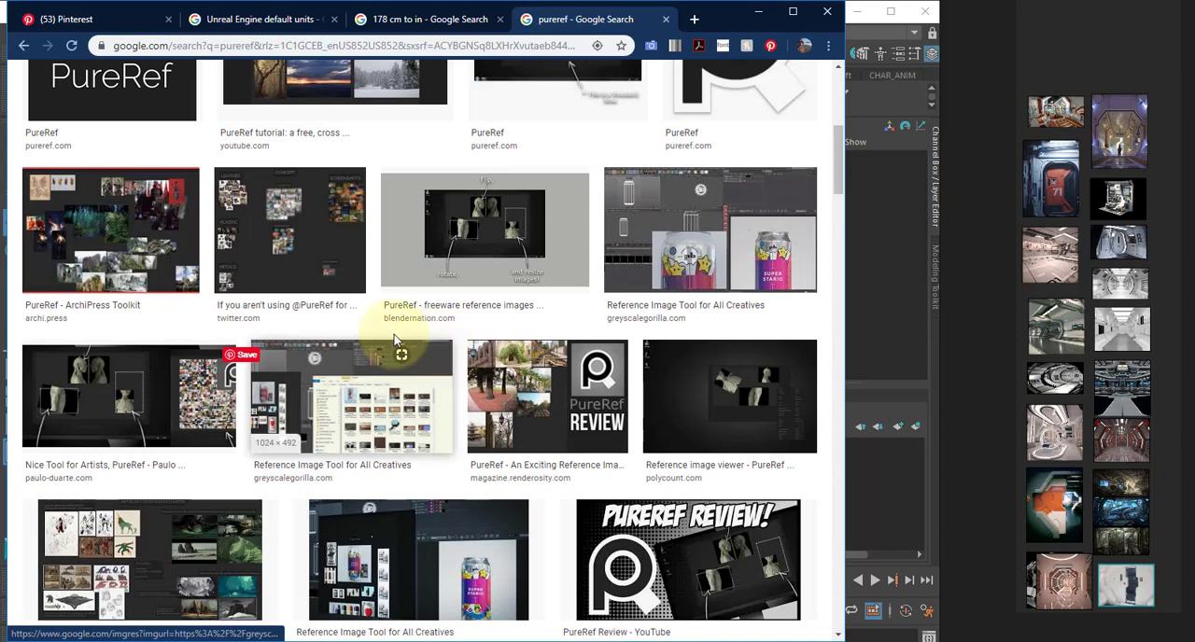
- Preview the categorized PureRef board from Twitter and the related Warframe reference board, and return to Maya
left_click(290, 229)
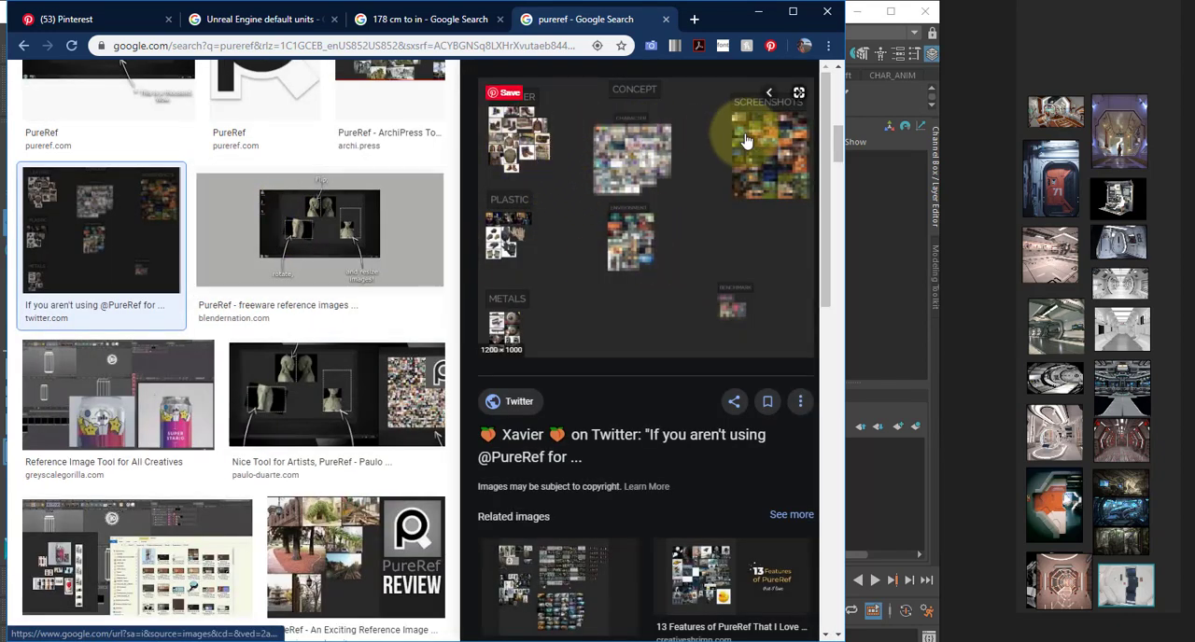
scroll(537, 355, "down", 2)
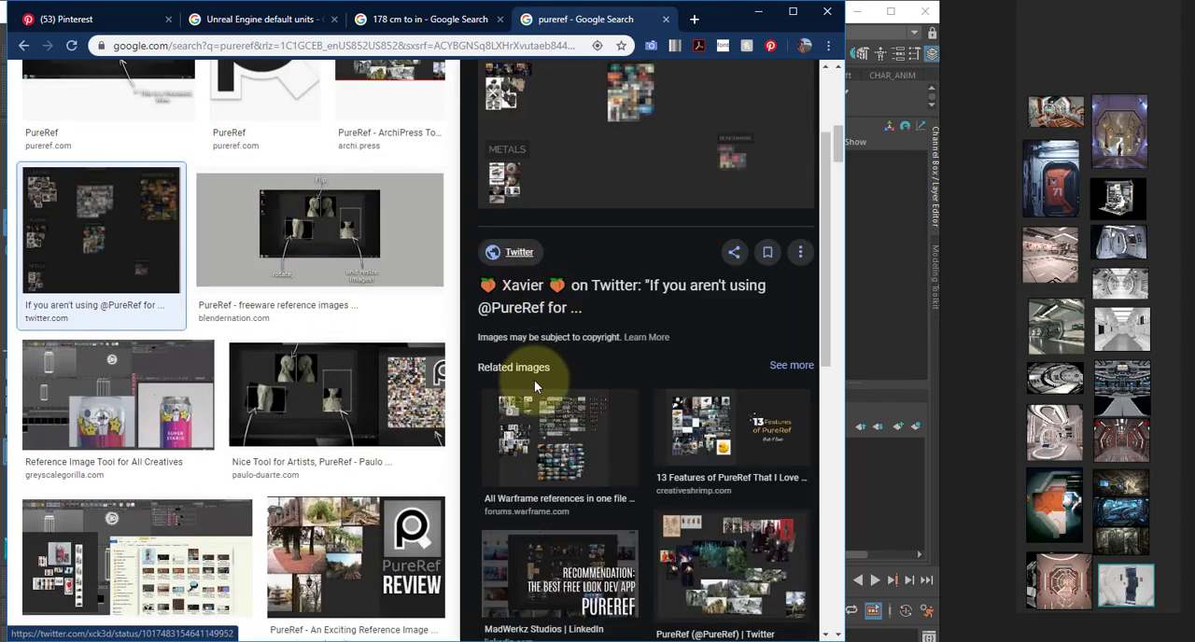
left_click(553, 419)
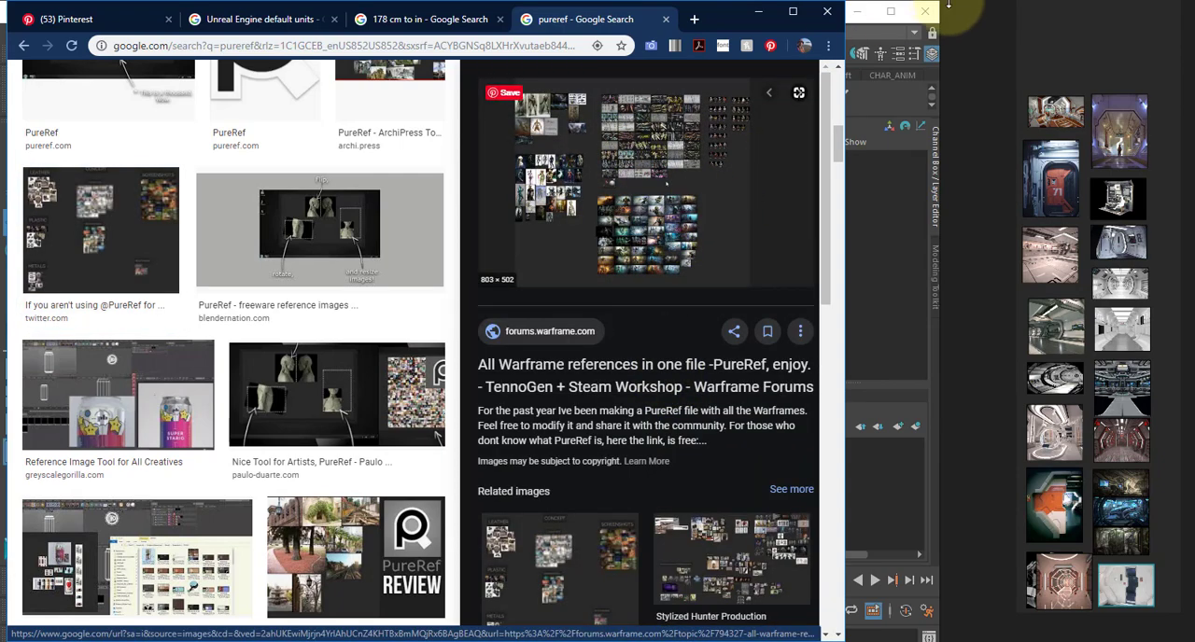
left_click(758, 11)
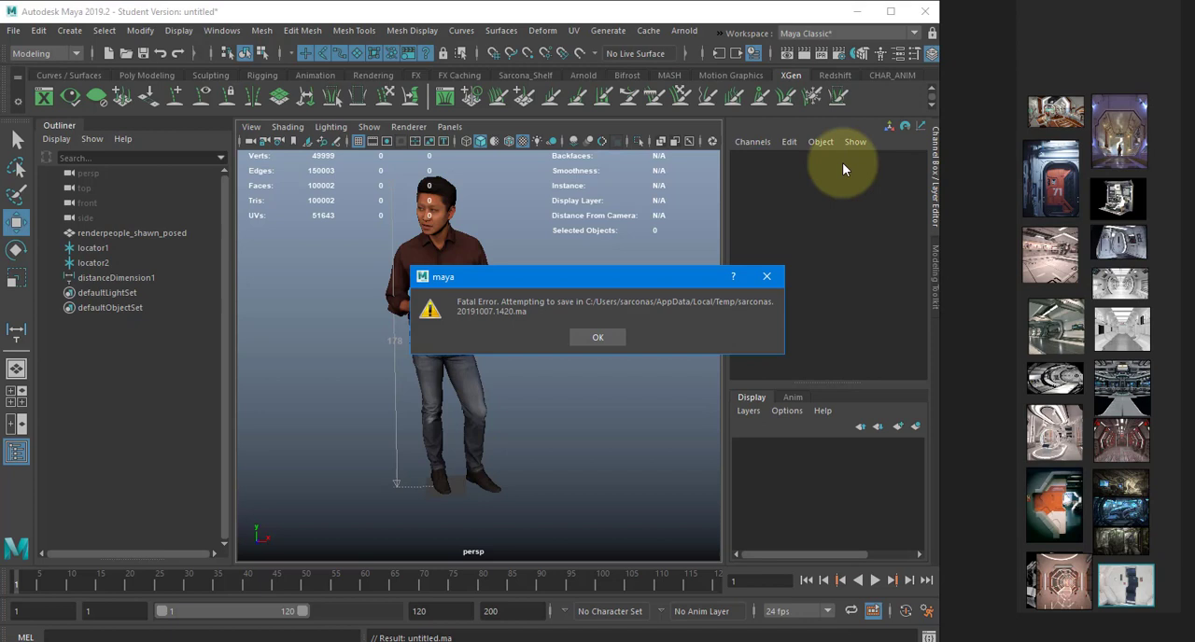
- Acknowledge the fatal error and Student Version messages, and close the Maya error report without sending it
left_click(607, 337)
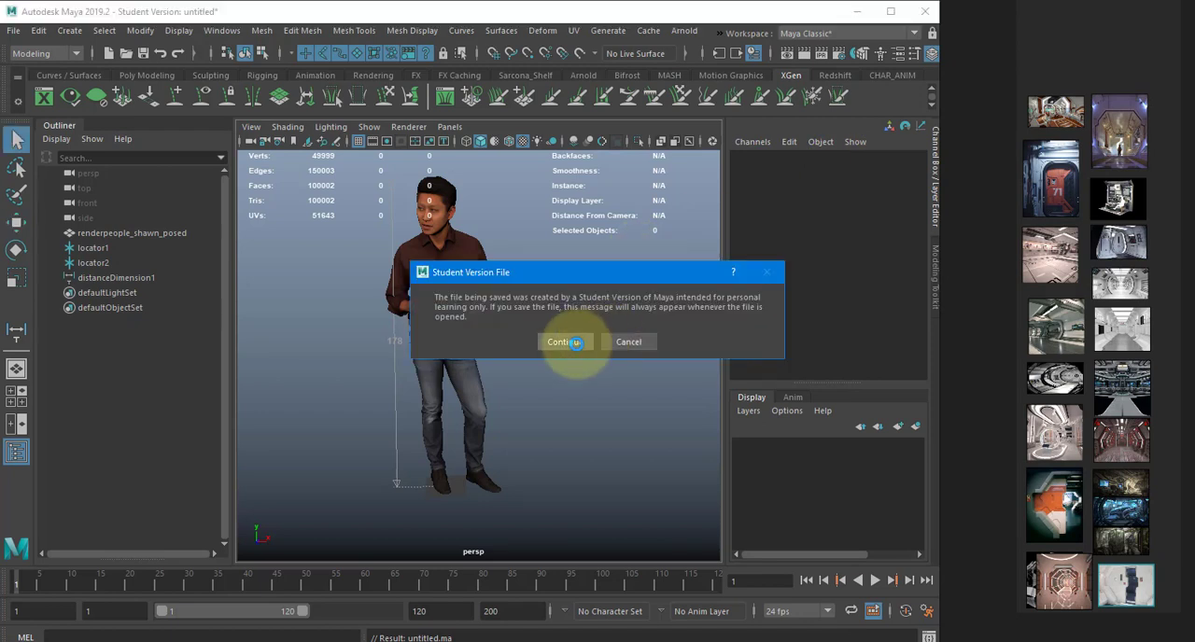
left_click(566, 341)
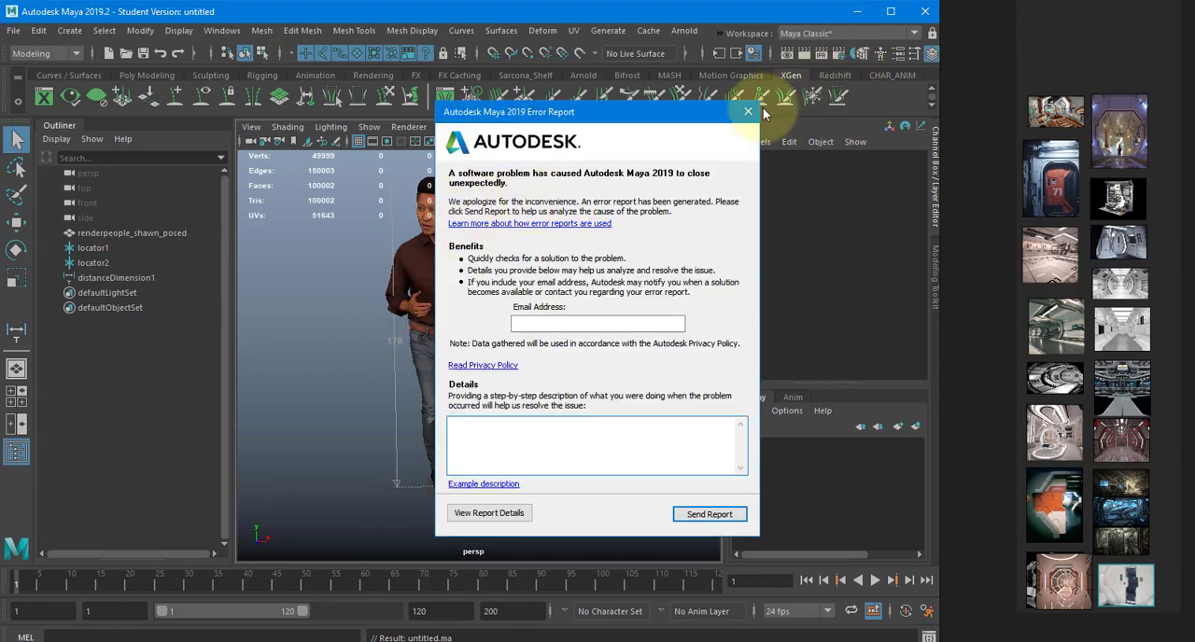
left_click(748, 111)
left_click(704, 359)
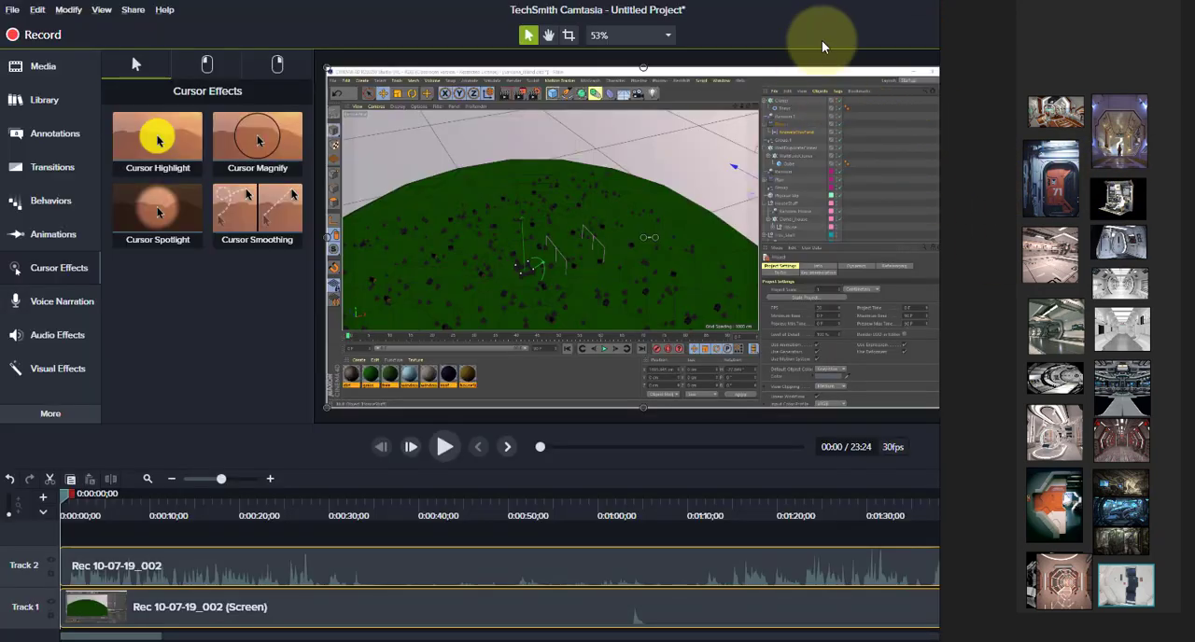
- Find Maya 2019 through the Windows search and relaunch it
key("super")
type("maya")
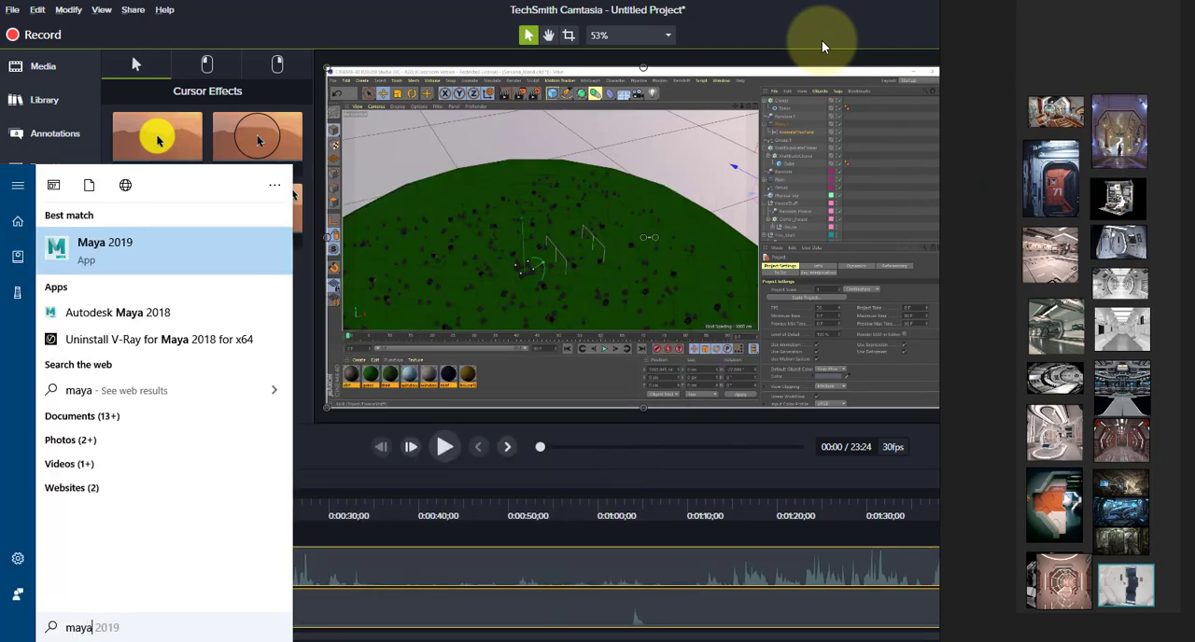
key("Return")
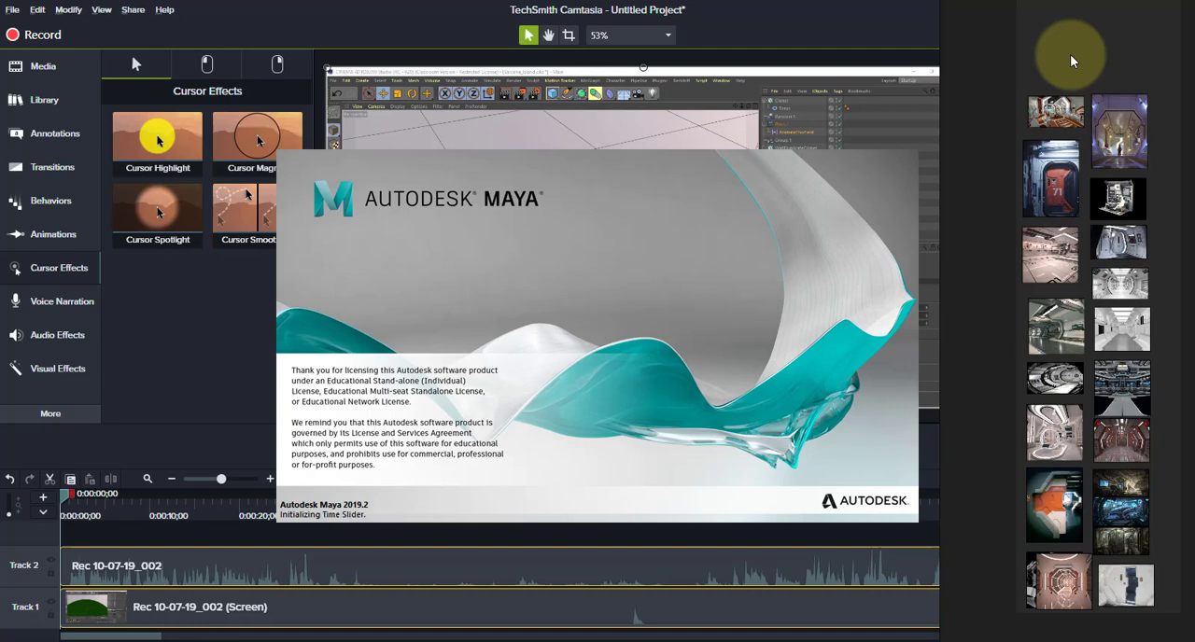
- Enlarge the PureRef board's images, fit its window into a narrow strip beside Maya, and return to Maya
scroll(1070, 54, "up", 5)
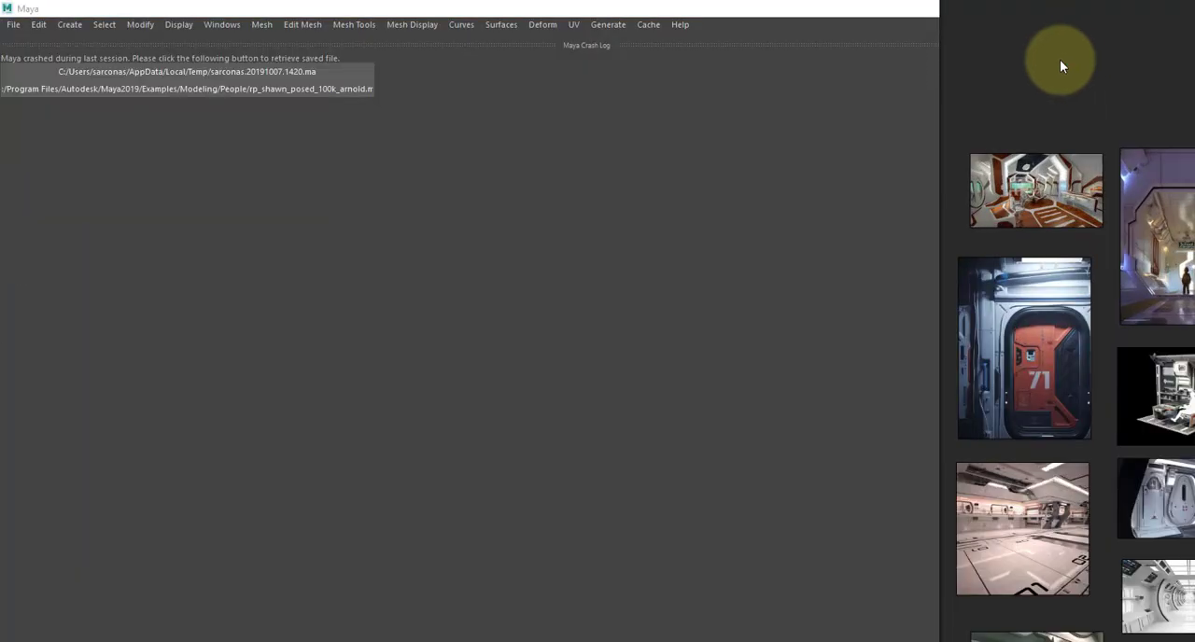
middle_click_drag(1061, 61, 1026, 86)
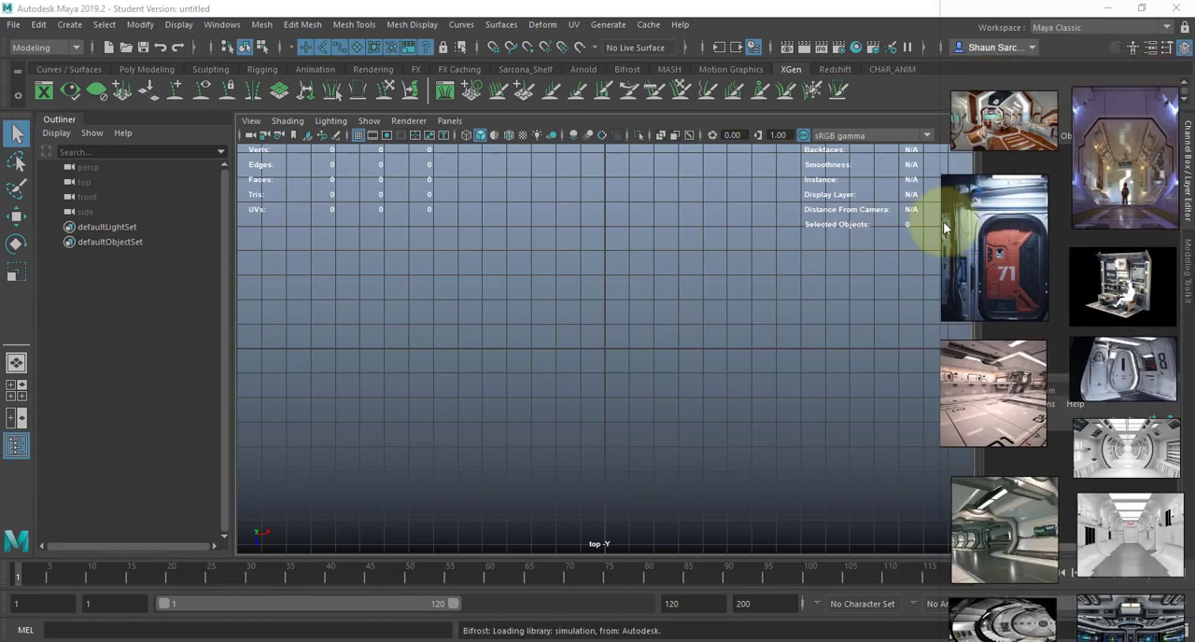
left_click_drag(1009, 192, 540, 277)
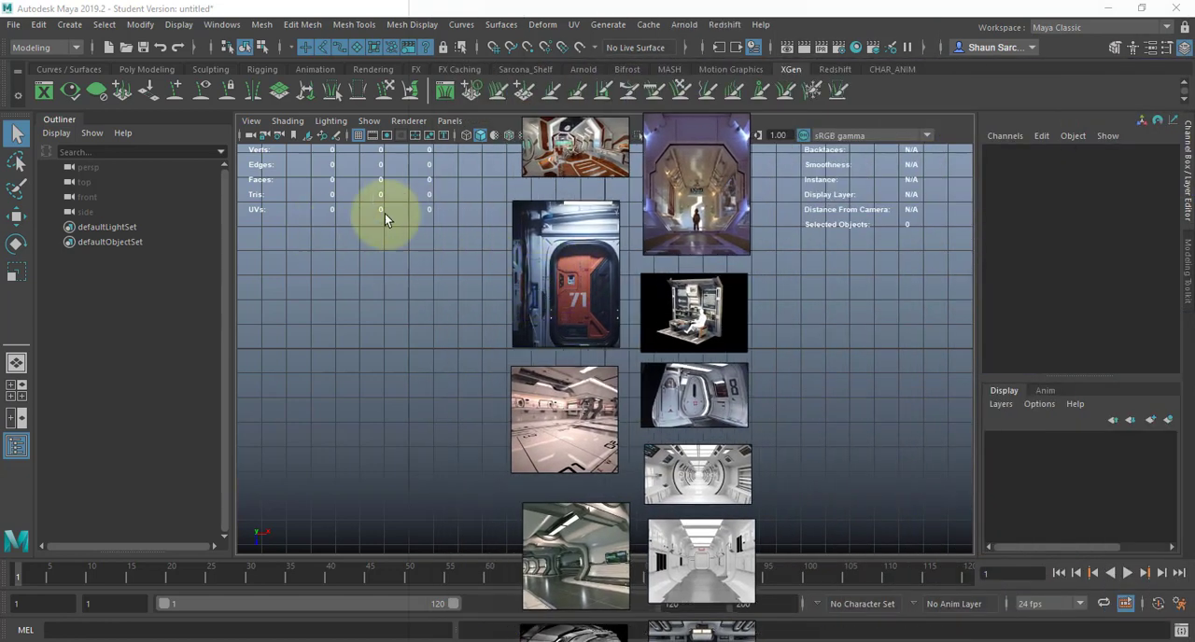
left_click_drag(498, 203, 944, 182)
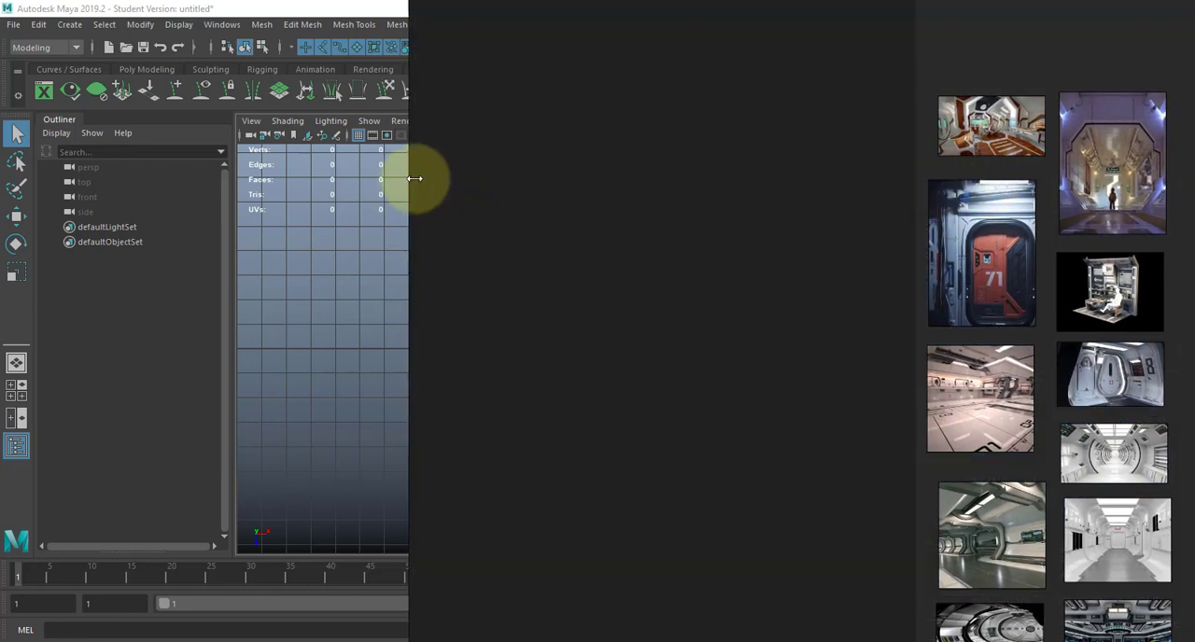
left_click_drag(412, 179, 923, 189)
mouse_move(1042, 237)
middle_mouse_down()
mouse_move(974, 251)
mouse_move(1054, 231)
mouse_move(1044, 224)
middle_mouse_up()
left_click(526, 295)
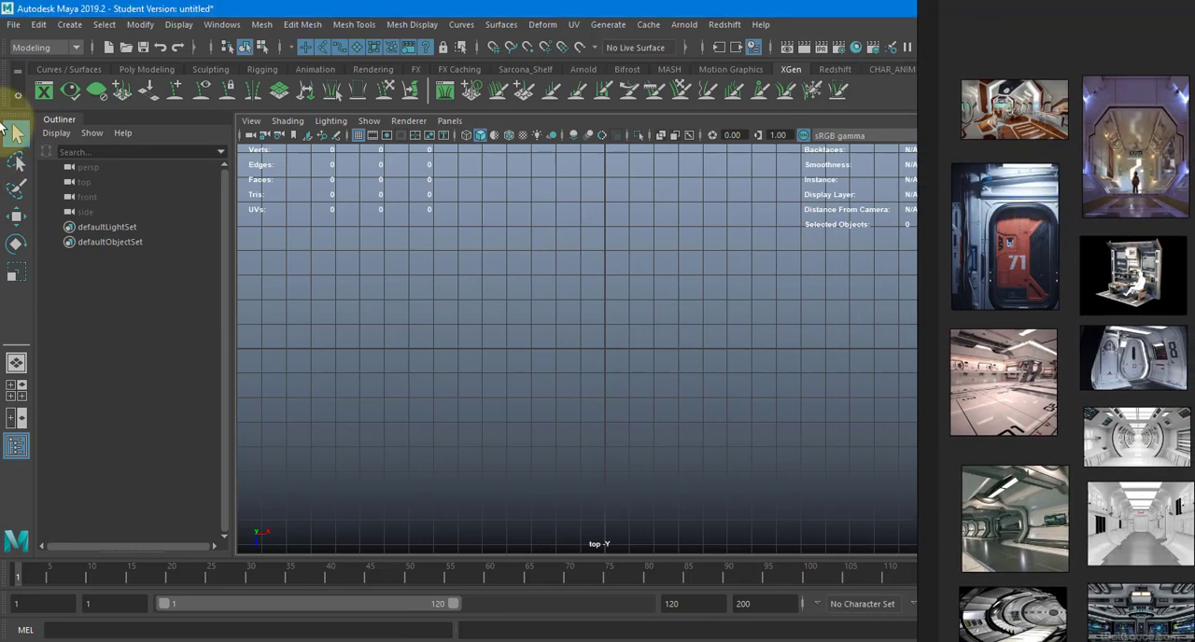
- Start a new Maya project and change the last folder of its location path to 2520
left_click(14, 26)
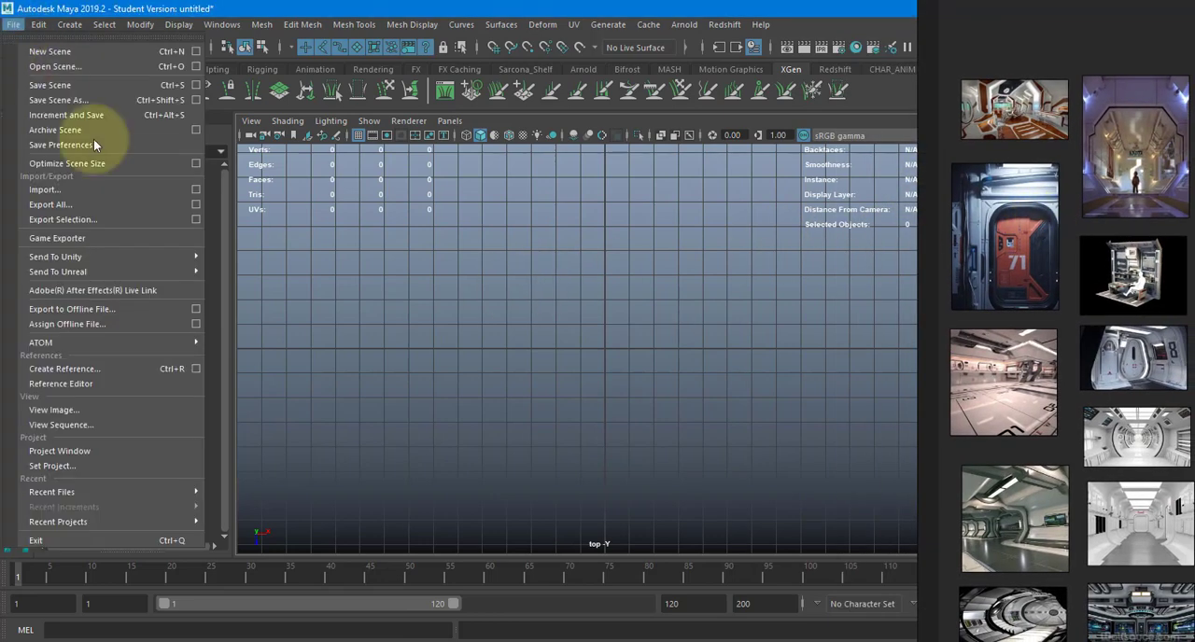
left_click(153, 453)
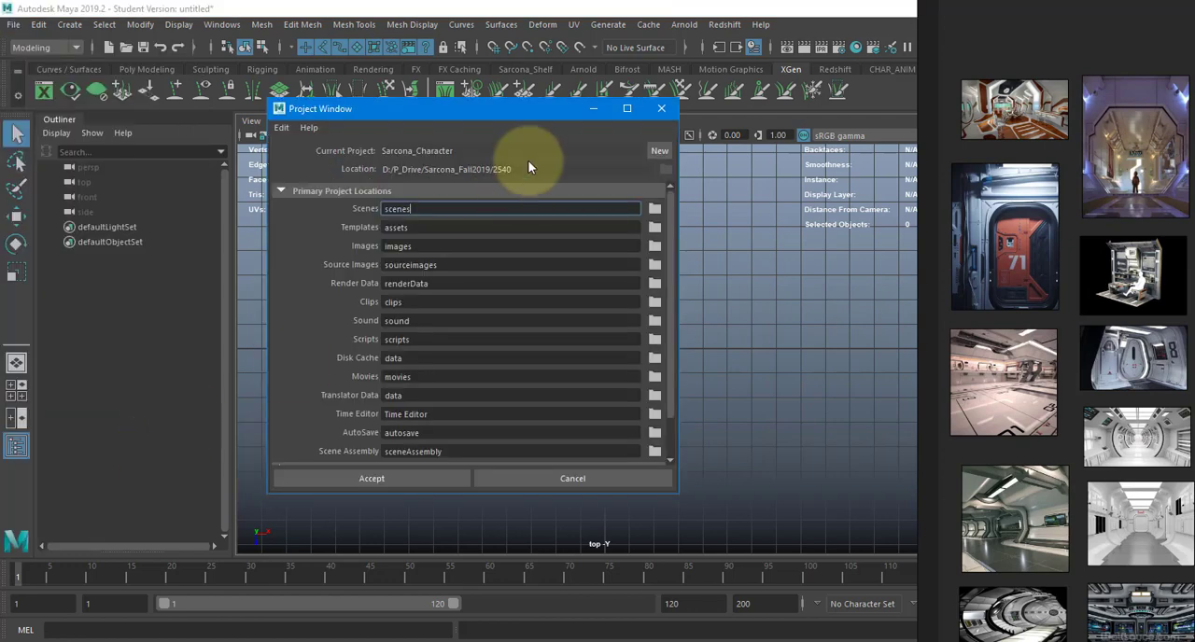
left_click(650, 150)
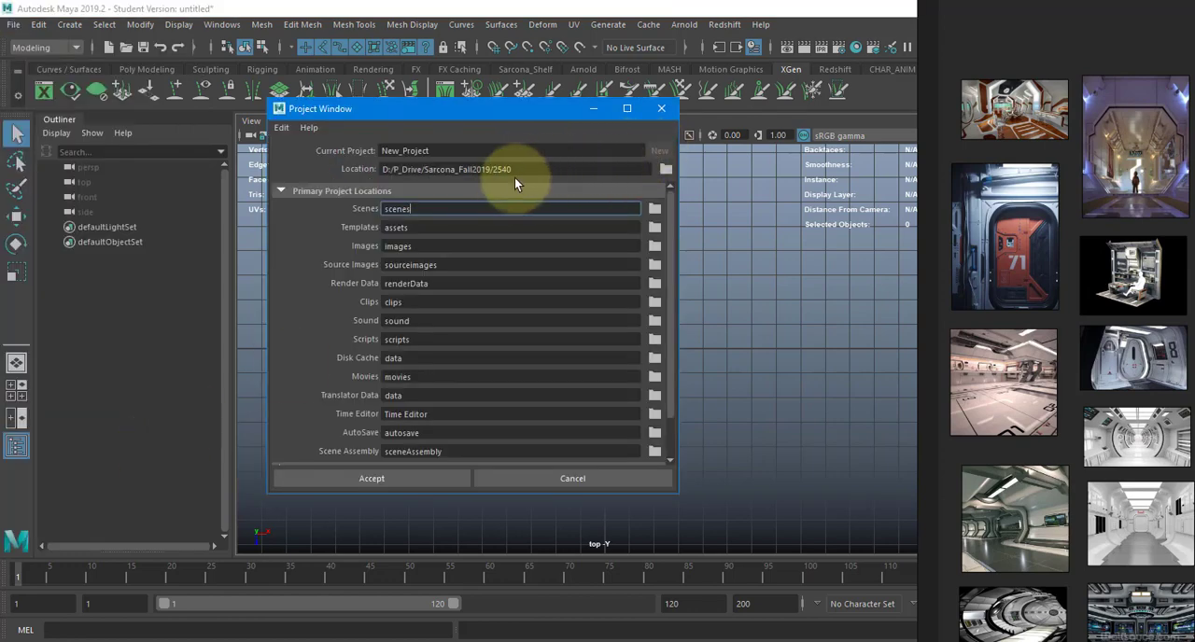
left_click_drag(499, 170, 554, 181)
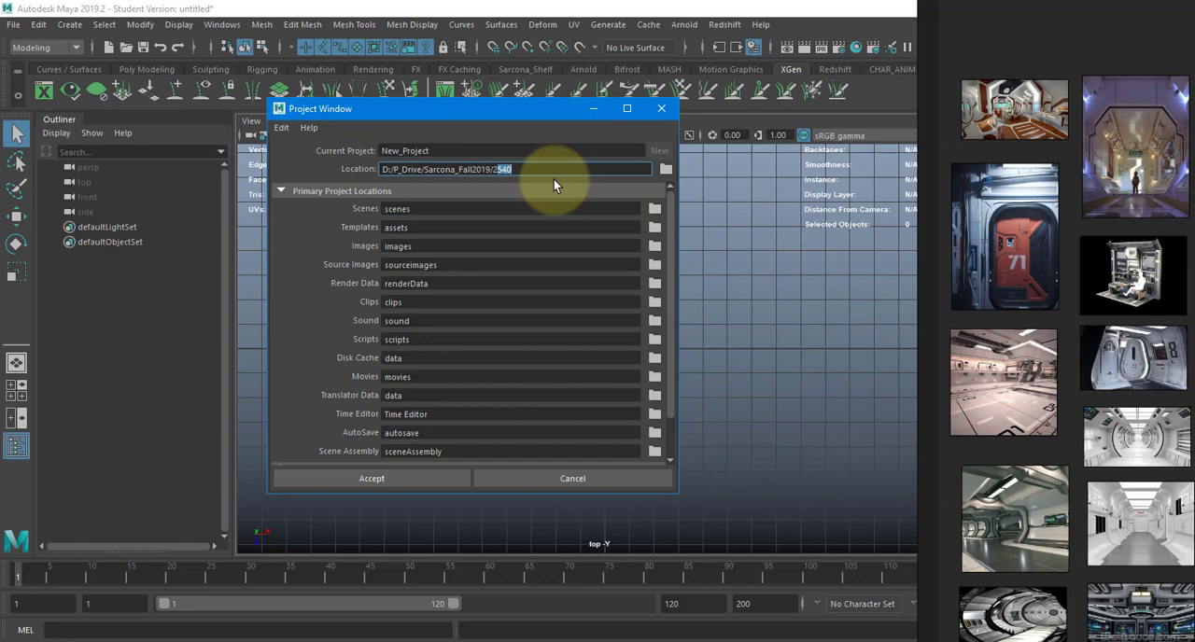
type("520")
- Name the project with the owner's surname followed by _GamingEnvironment and create it with the default folders
left_click(579, 151)
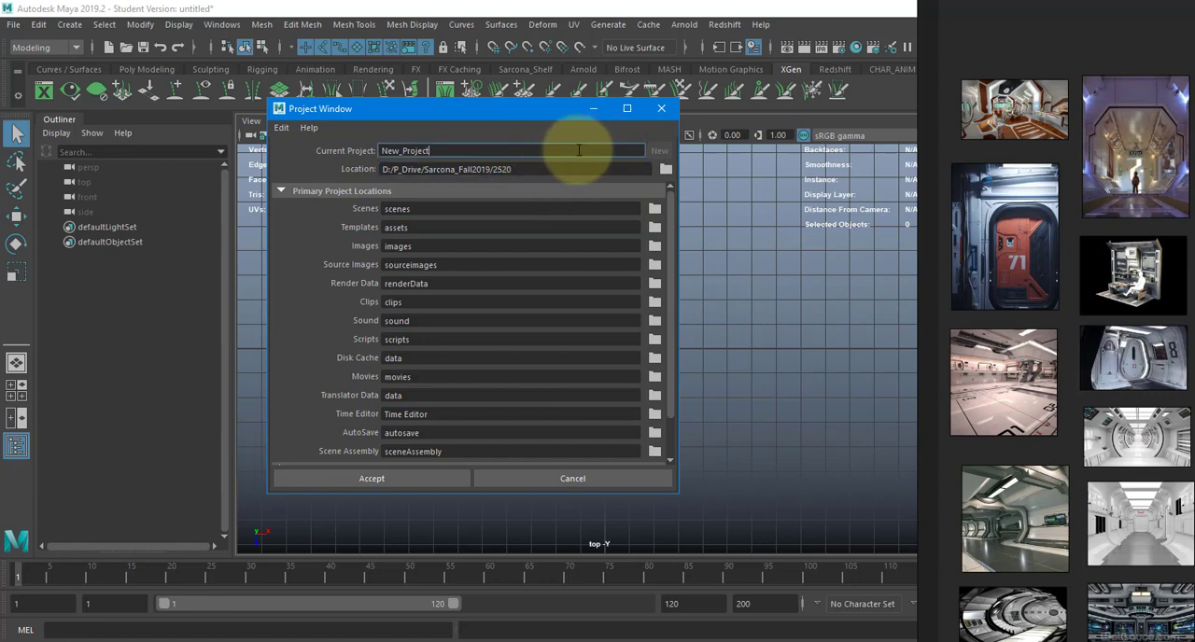
left_click_drag(579, 150, 301, 161)
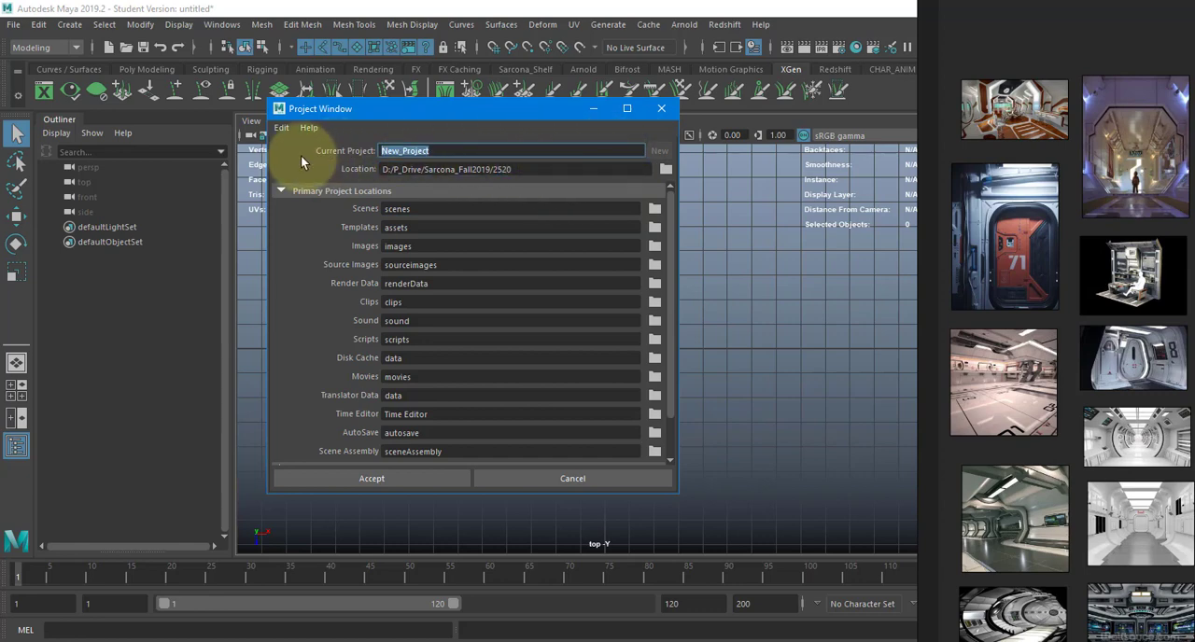
type("Sarcona_Gami")
type("ng")
key("Tab")
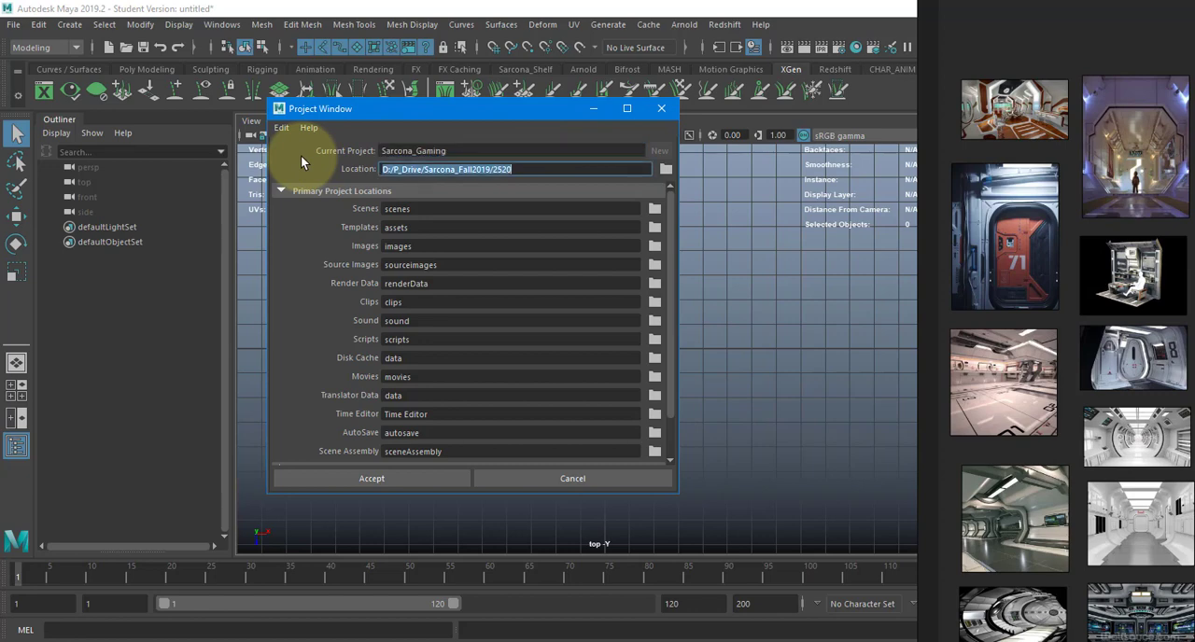
left_click(488, 152)
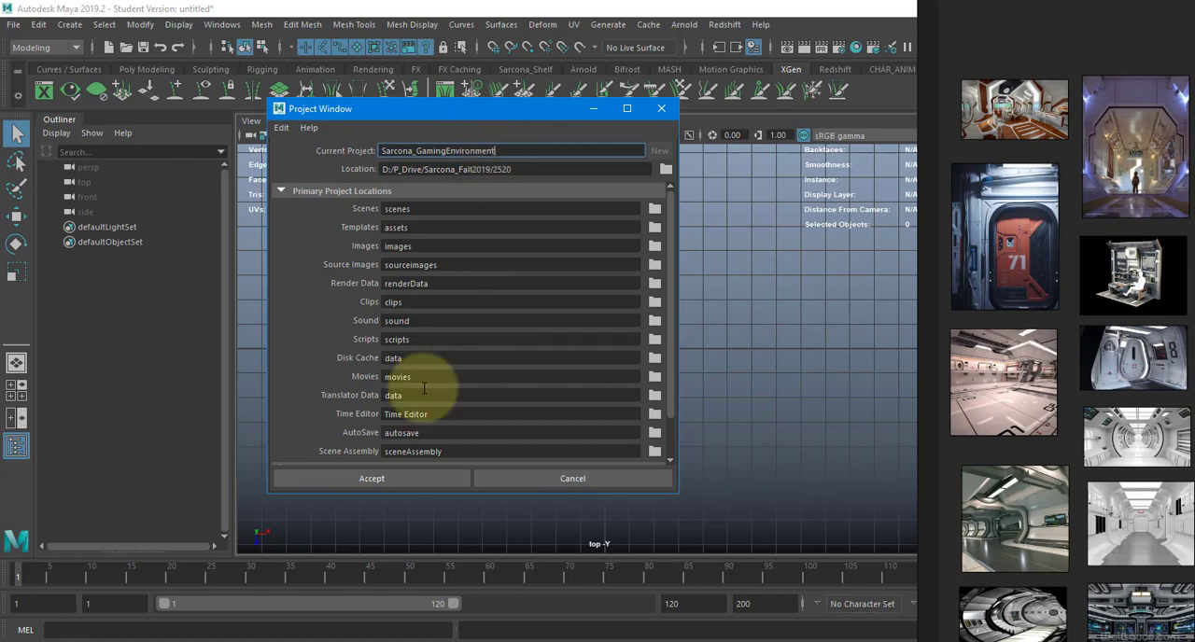
left_click(384, 480)
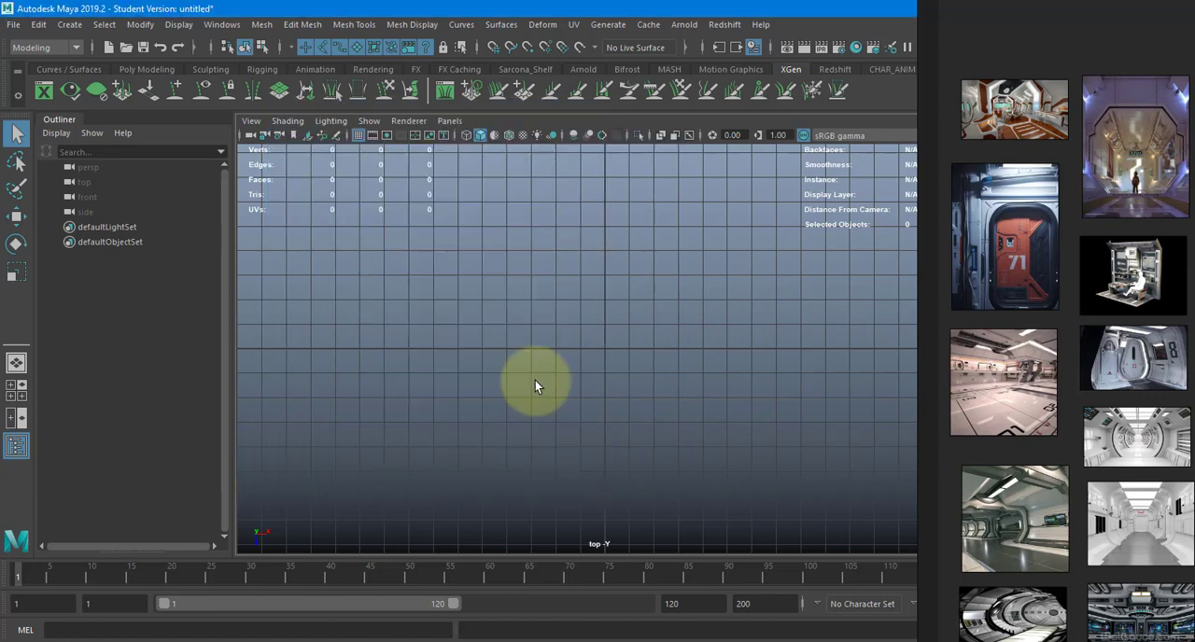
- Switch from Maya to the Chrome window that holds the Pinterest and Google search pages
key("alt+Tab")
key("alt+Tab")
key("alt+Tab")
left_click(649, 324)
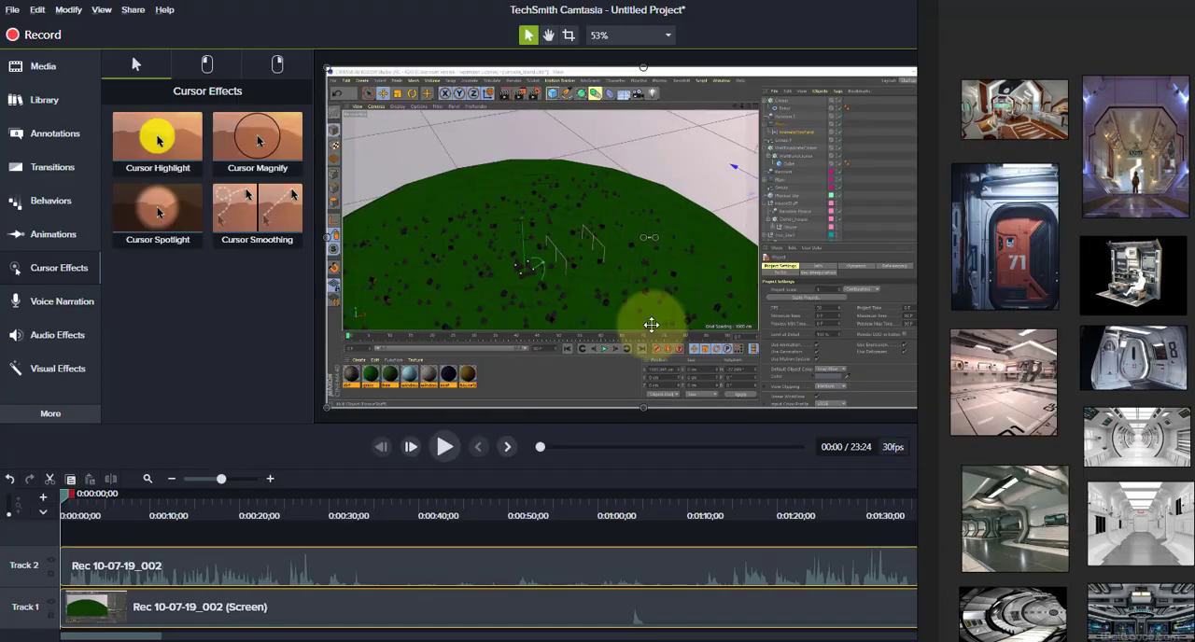
left_click(878, 12)
left_click(644, 381)
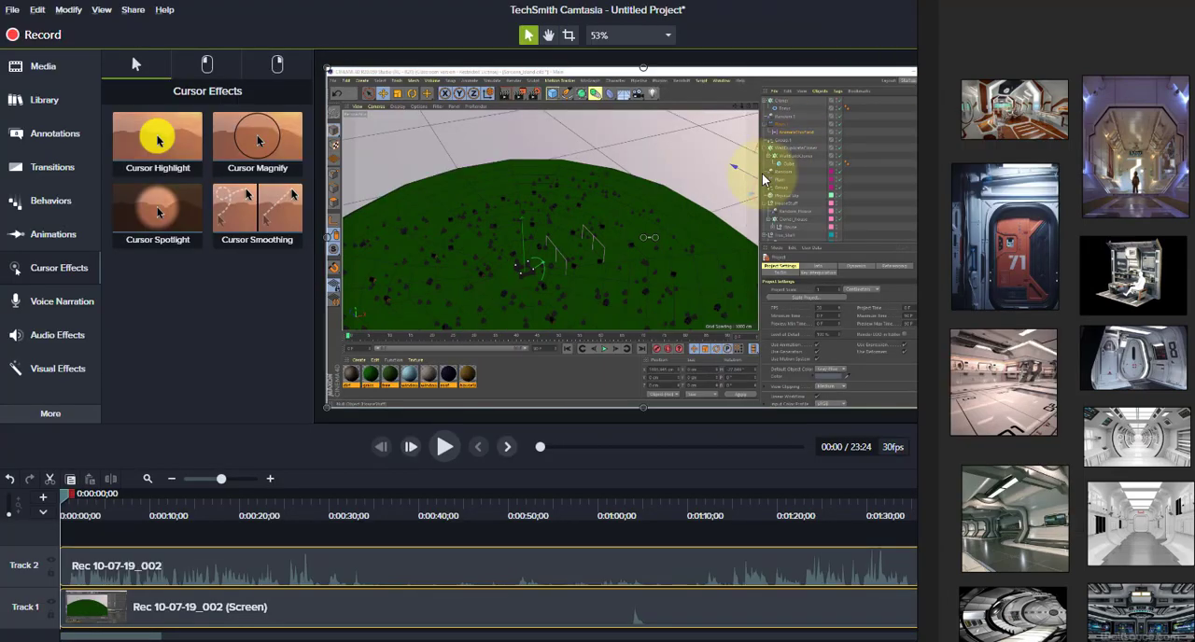
key("alt+Tab")
key("alt+Tab")
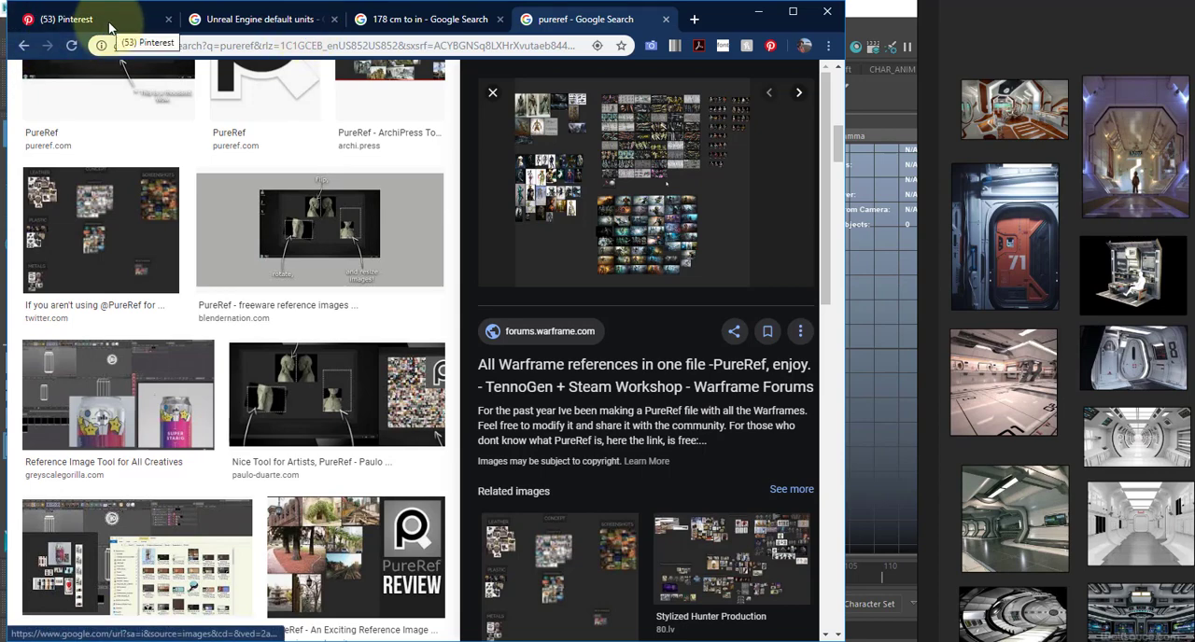
- Read and highlight the default unit definition in the Unreal Engine default units search results, and minimize the browser
left_click(270, 22)
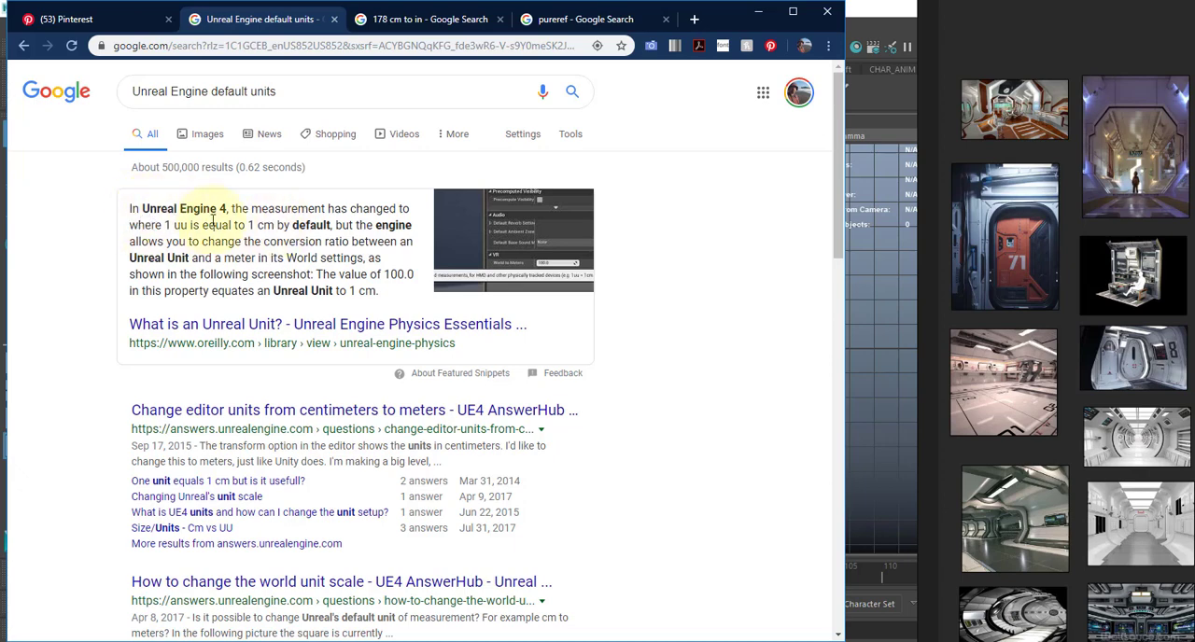
left_click_drag(297, 209, 399, 230)
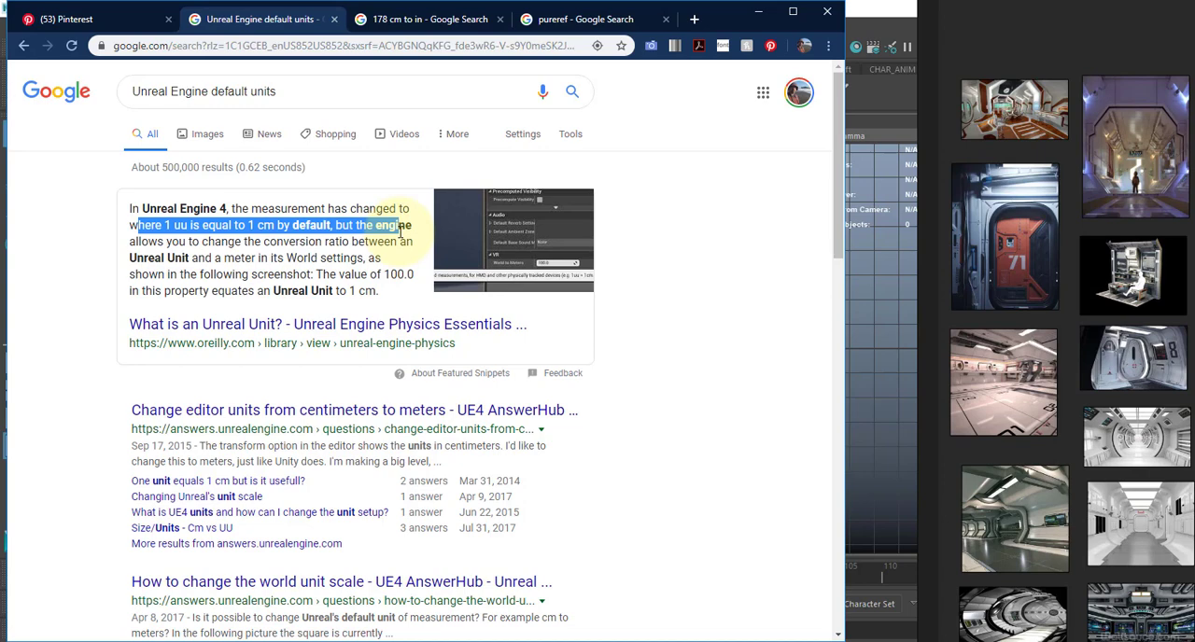
left_click_drag(234, 238, 235, 230)
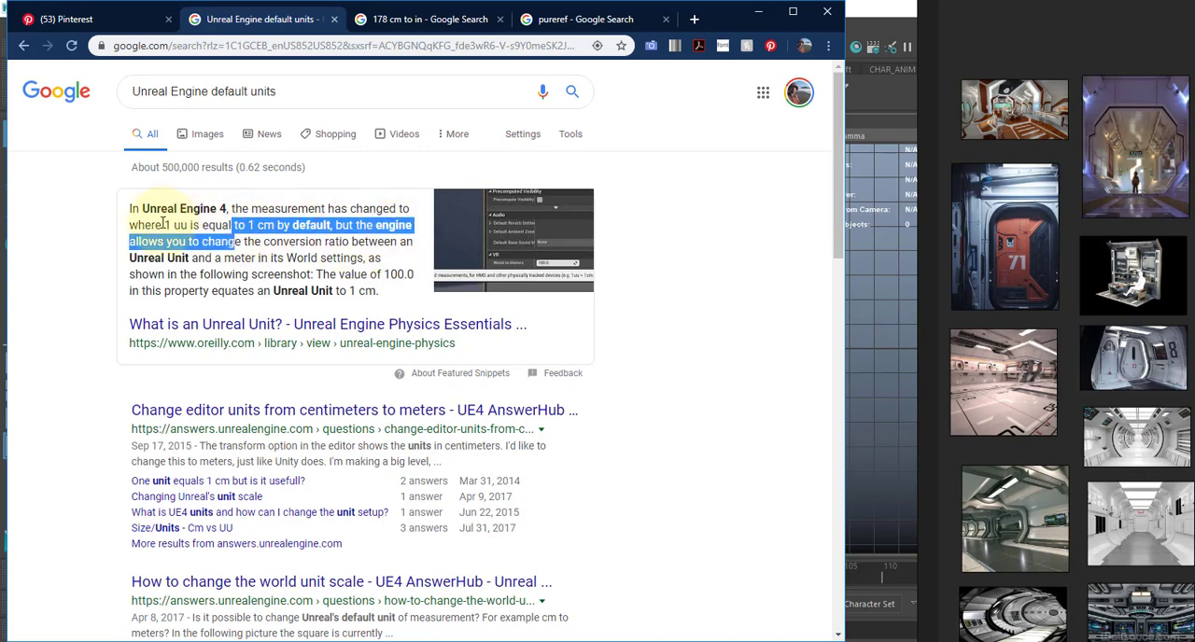
left_click(152, 224)
left_click_drag(130, 225, 355, 224)
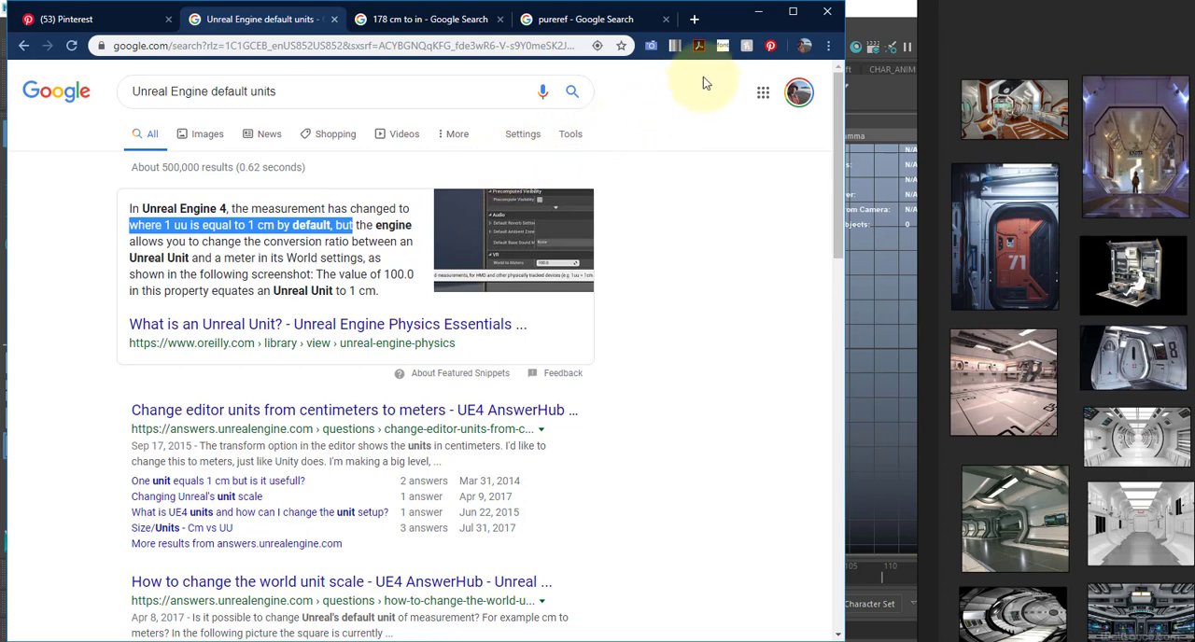
left_click(758, 15)
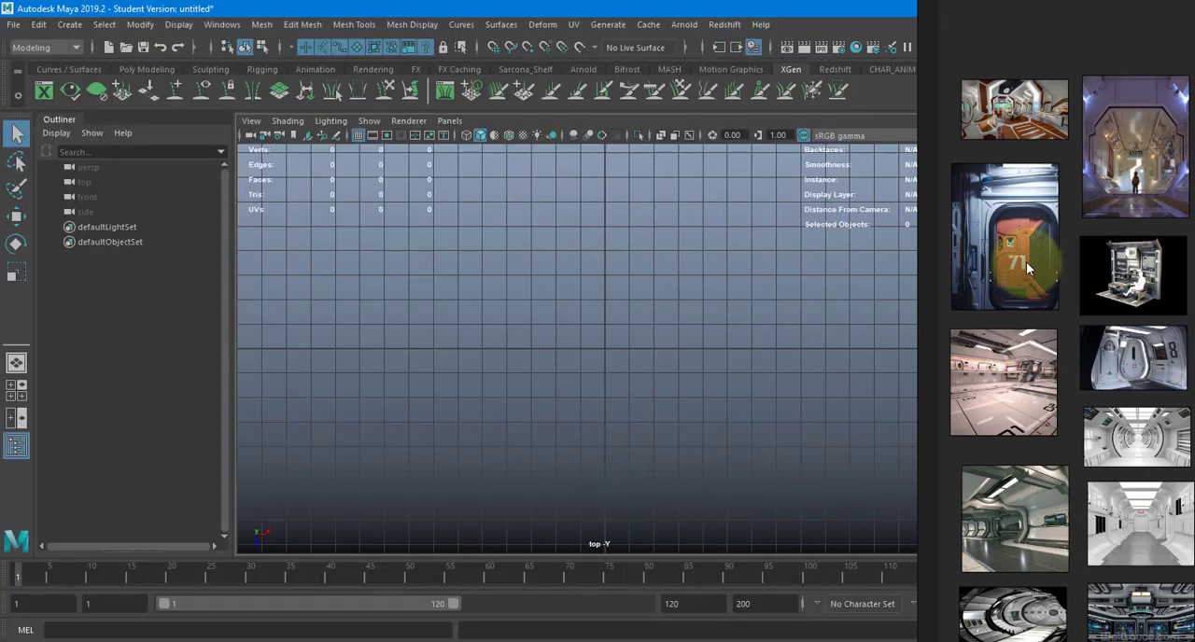
- Examine the 178 cm to inches conversion in the browser's Google search page, and return to Maya
middle_click_drag(1026, 261, 1014, 208)
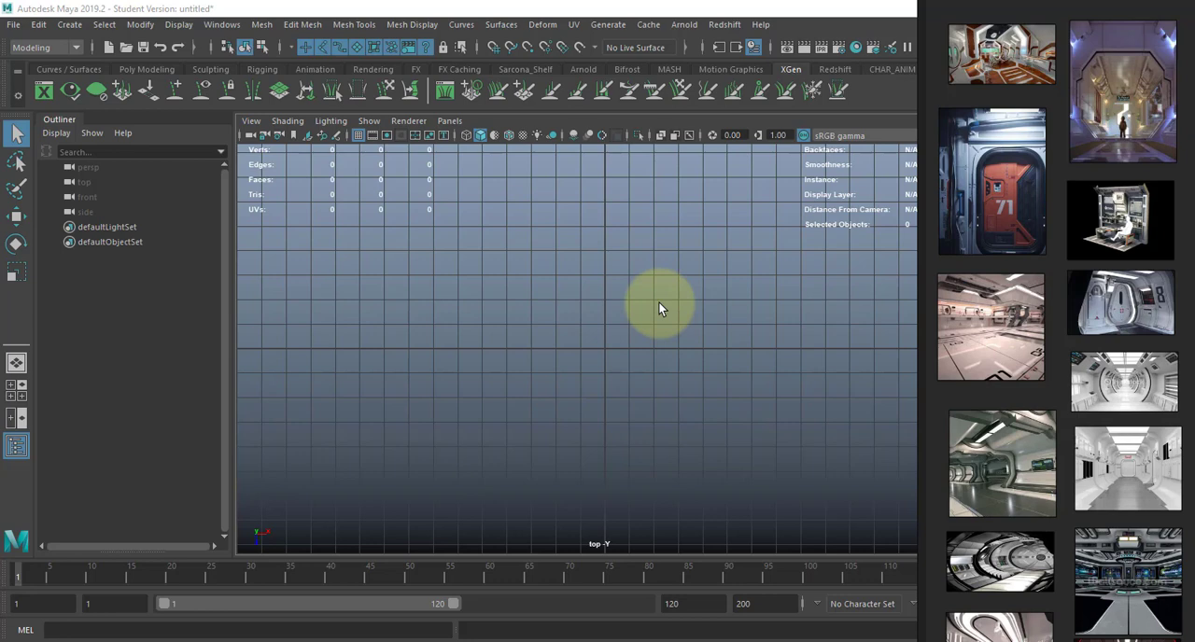
key("alt+Tab")
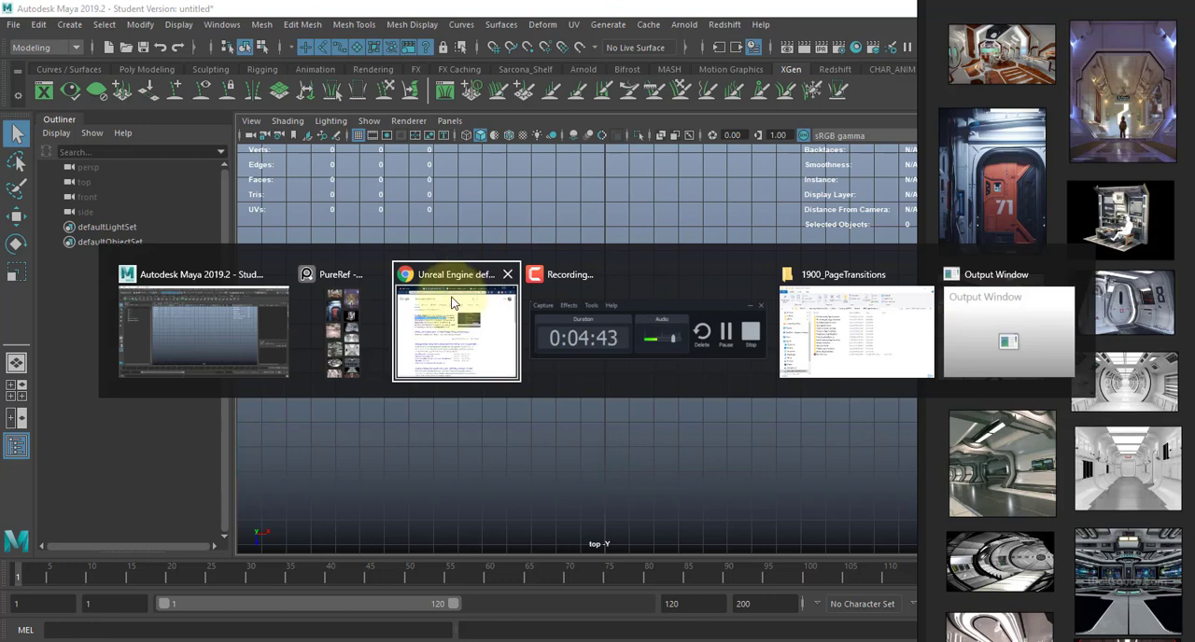
left_click(458, 322)
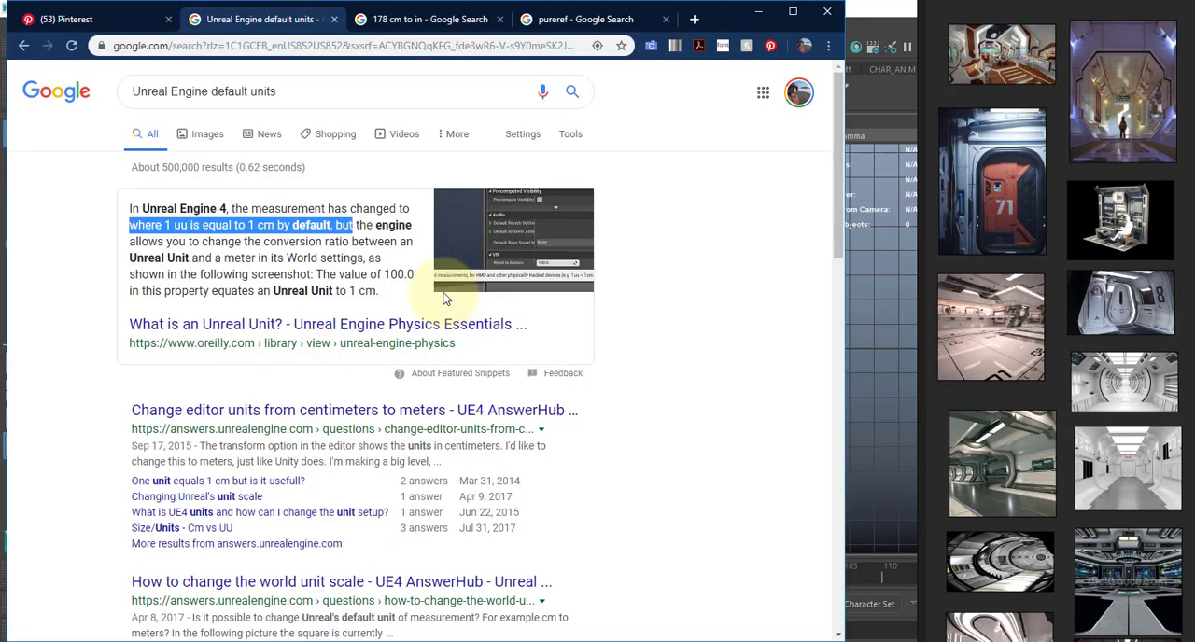
left_click(437, 27)
left_click(261, 256)
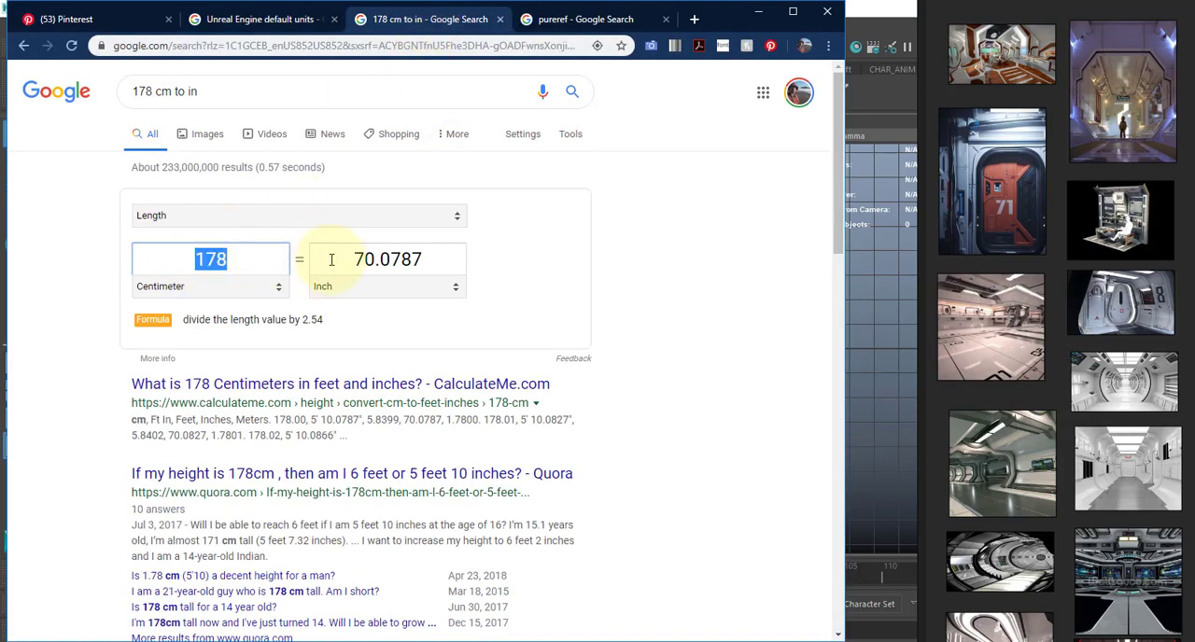
key("Tab")
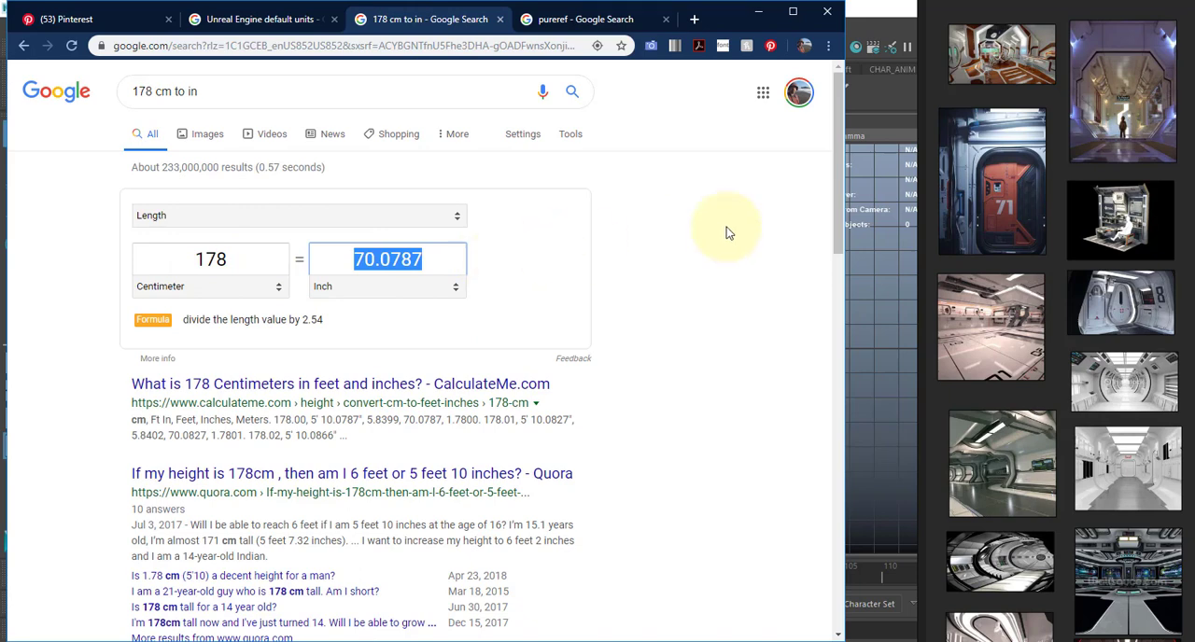
left_click(906, 236)
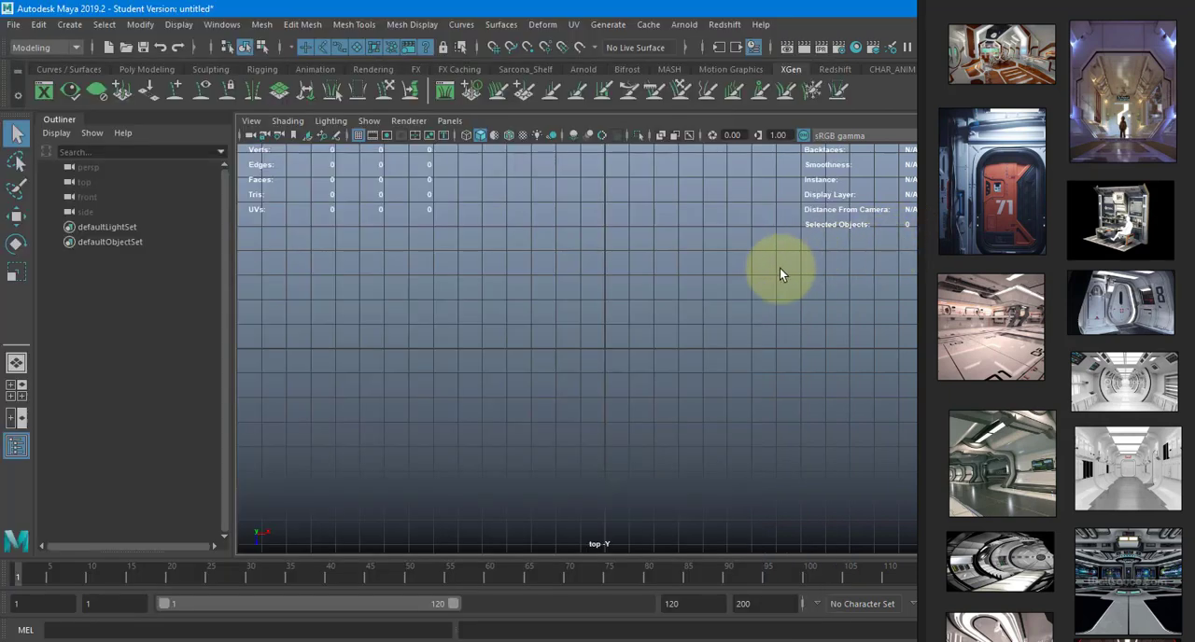
left_click(223, 24)
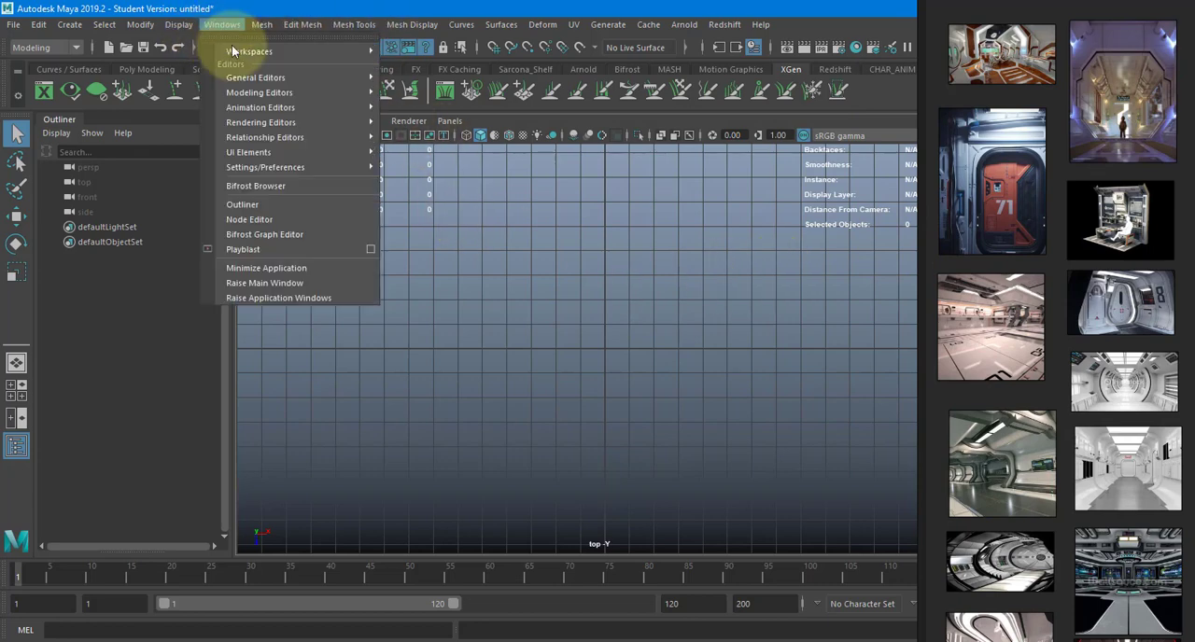
left_click(623, 331)
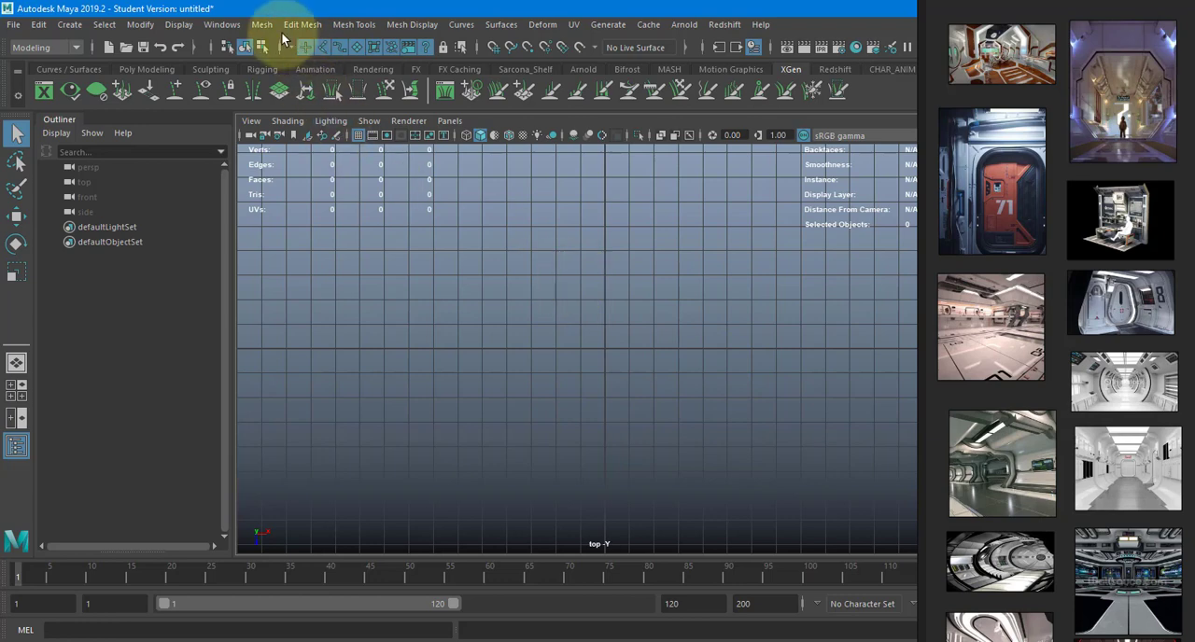
- Open the Content Browser and show the Bipeds folder of the Sculpting Base Meshes examples
left_click(223, 25)
mouse_move(312, 79)
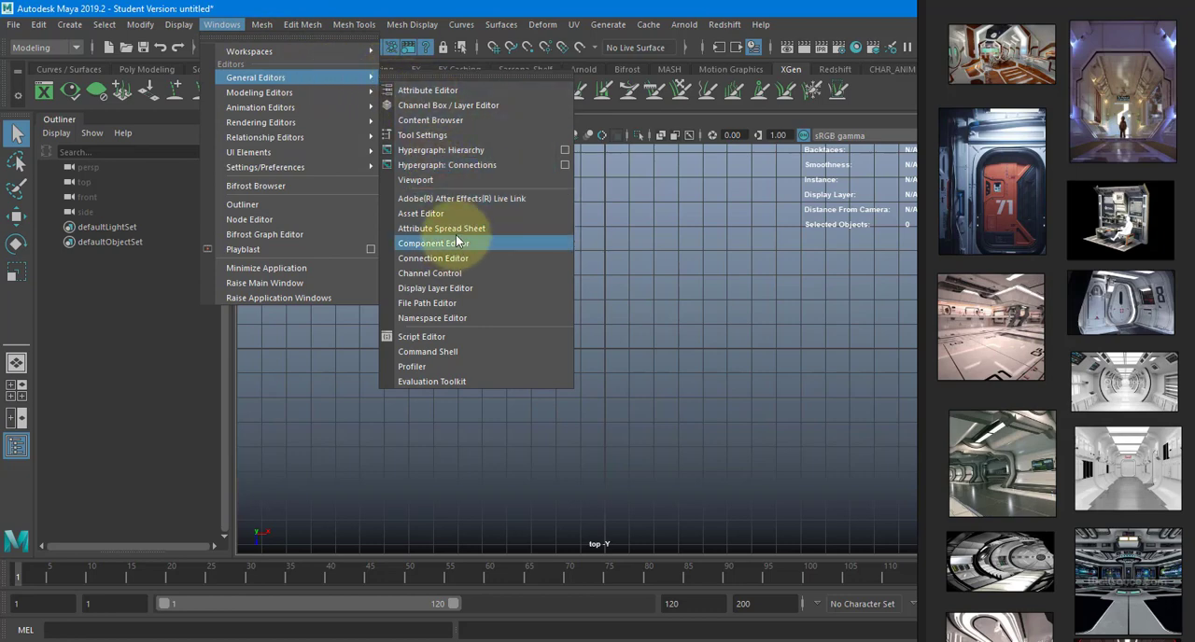
left_click(438, 120)
left_click_drag(377, 166, 241, 29)
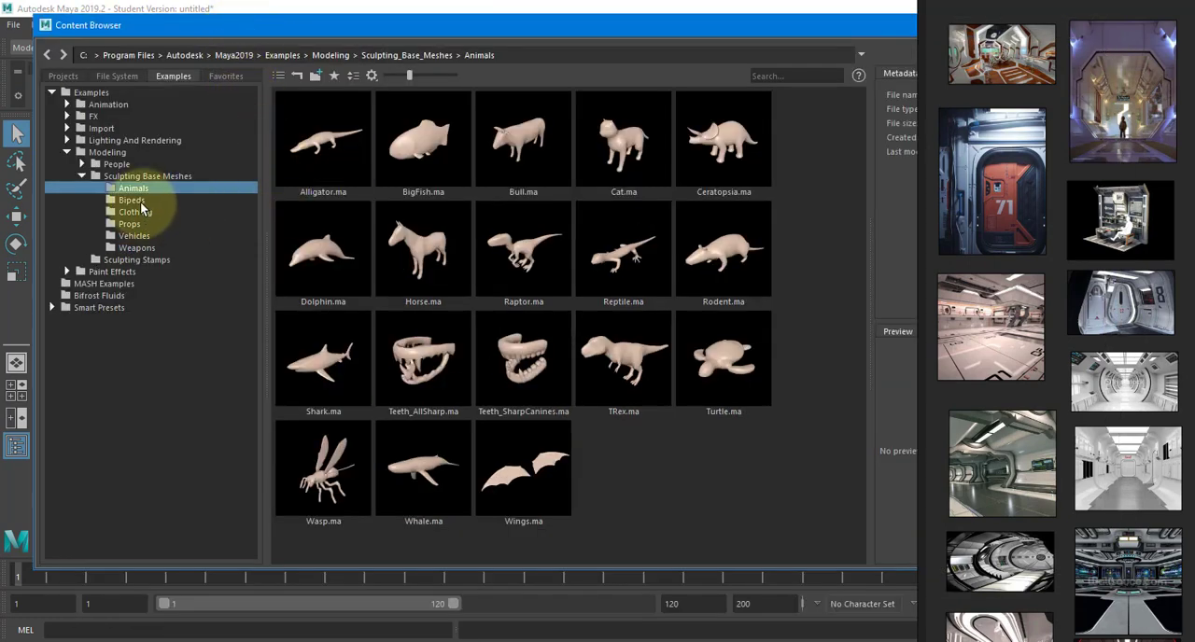
left_click(136, 200)
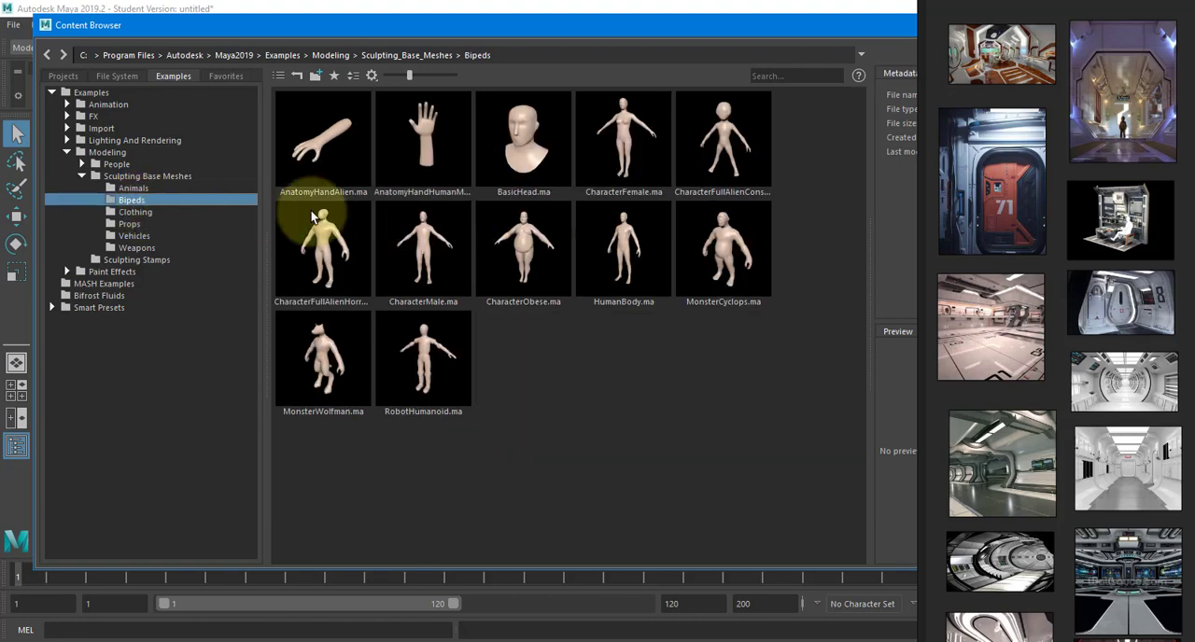
- Import HumanBody.ma from the Bipeds examples into the scene and close the Content Browser
left_click_drag(518, 28, 586, 328)
left_click_drag(700, 524, 665, 581)
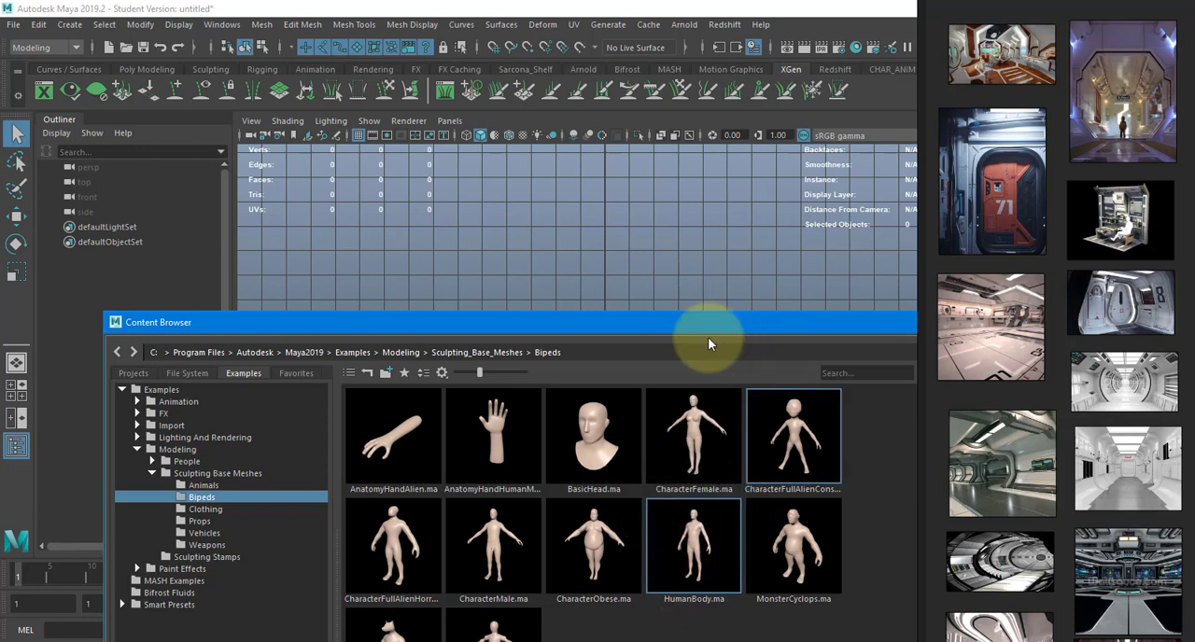
left_click_drag(694, 535, 648, 249)
left_click(114, 322)
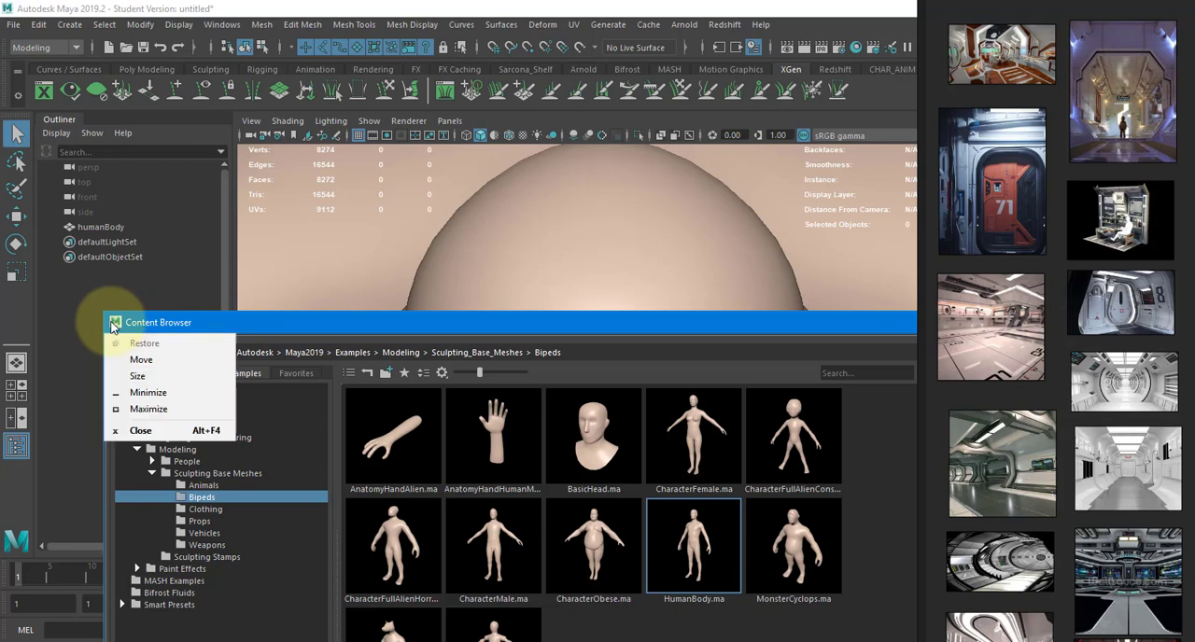
left_click(141, 430)
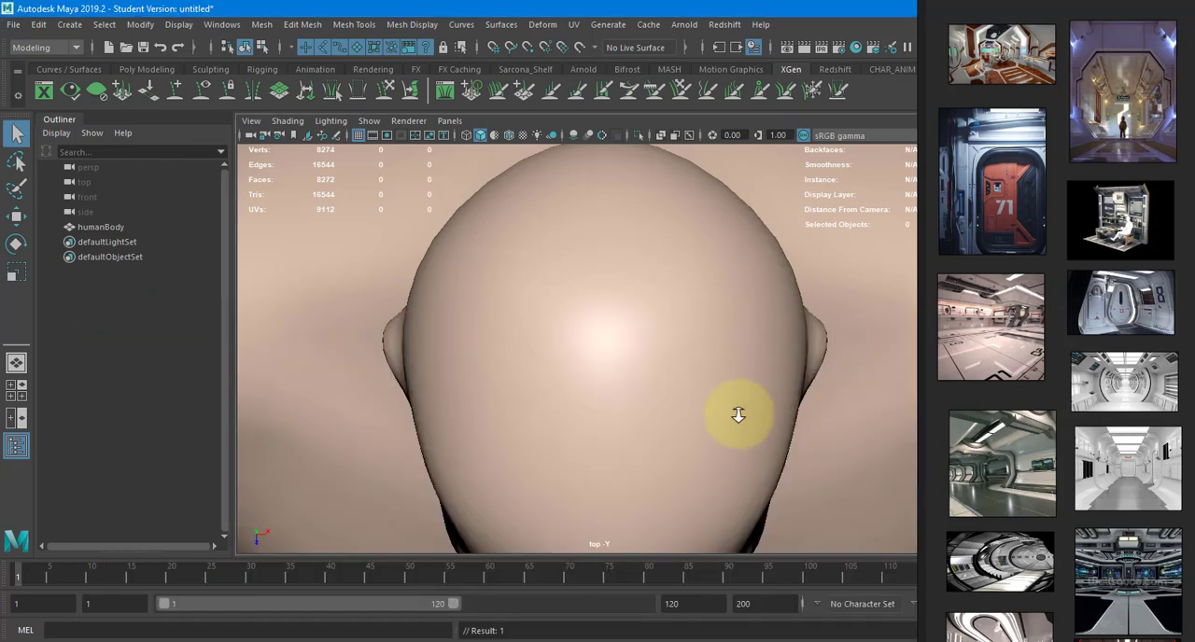
- Show the whole human body from the front in the perspective view and select it
key("space")
left_click_drag(663, 382, 667, 348)
right_click_drag(381, 370, 284, 373, "alt")
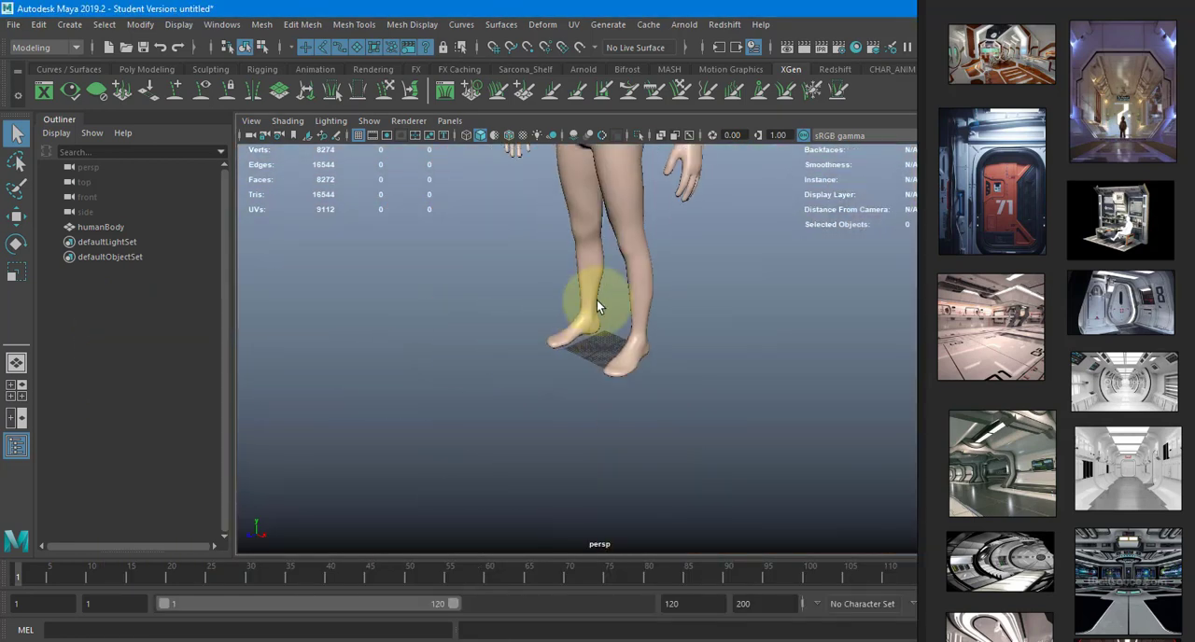
middle_click_drag(597, 304, 621, 451, "alt")
left_click_drag(621, 451, 570, 362, "alt")
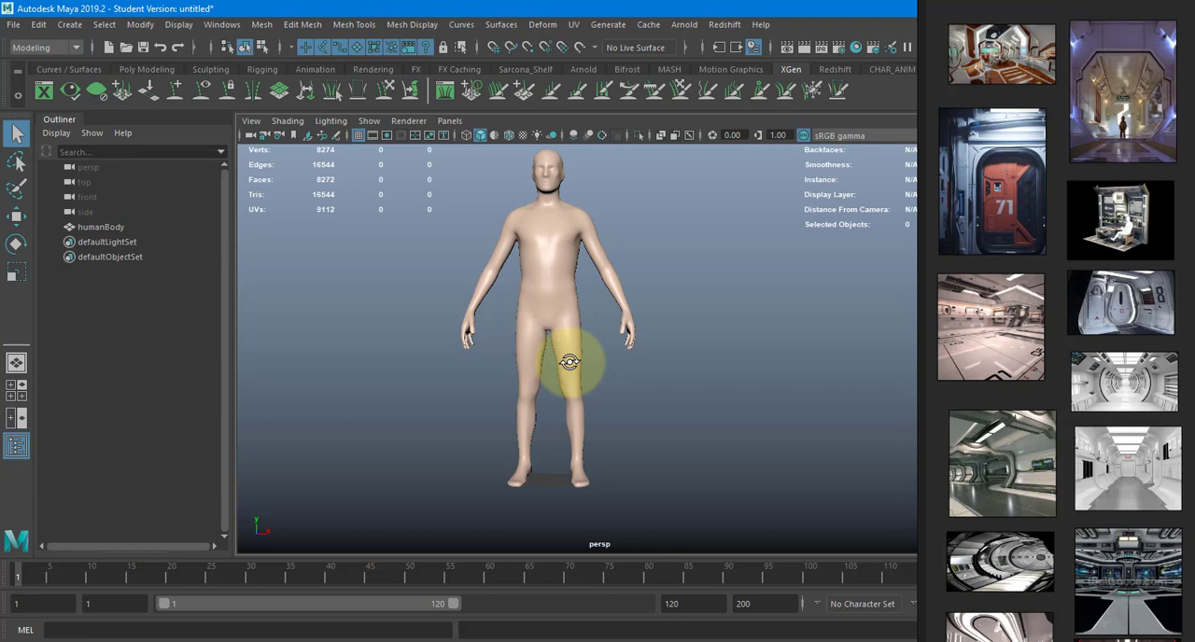
left_click(569, 361)
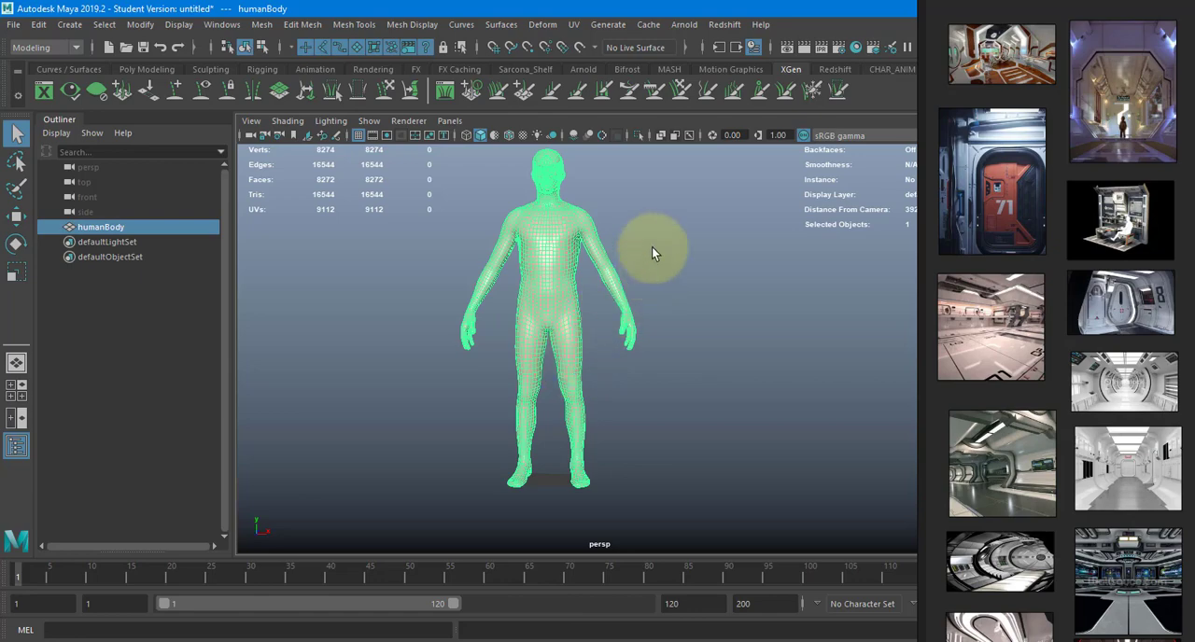
- Frame the human body in the front view and activate the Distance Tool
key("space")
left_click_drag(652, 250, 625, 221)
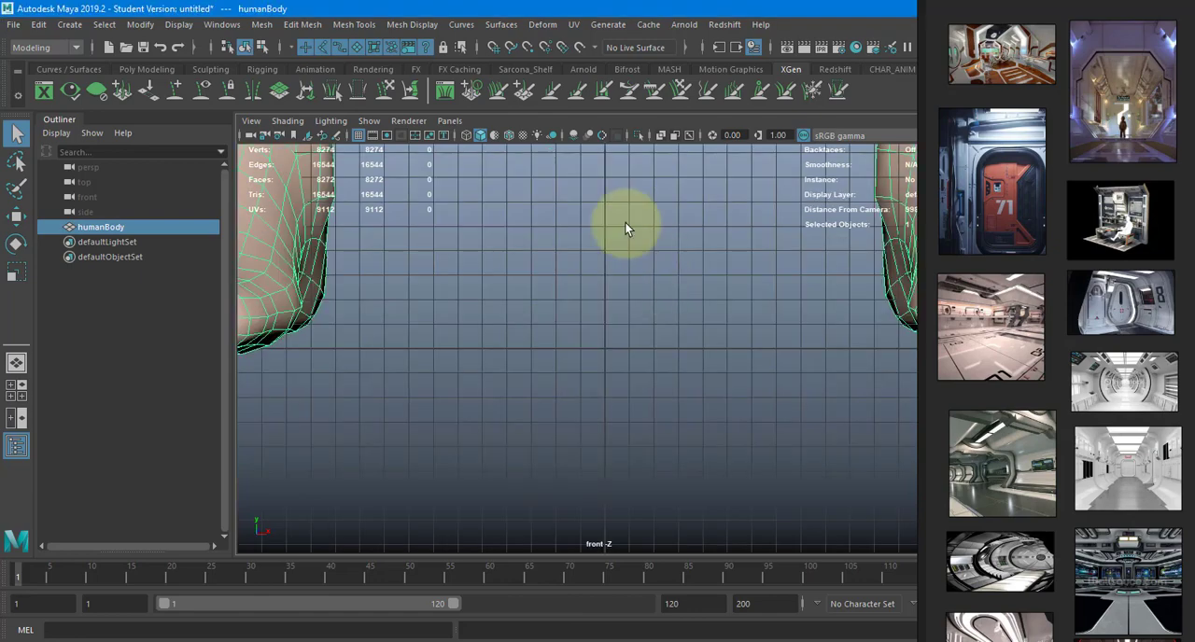
key("f")
right_click_drag(679, 270, 140, 218, "alt")
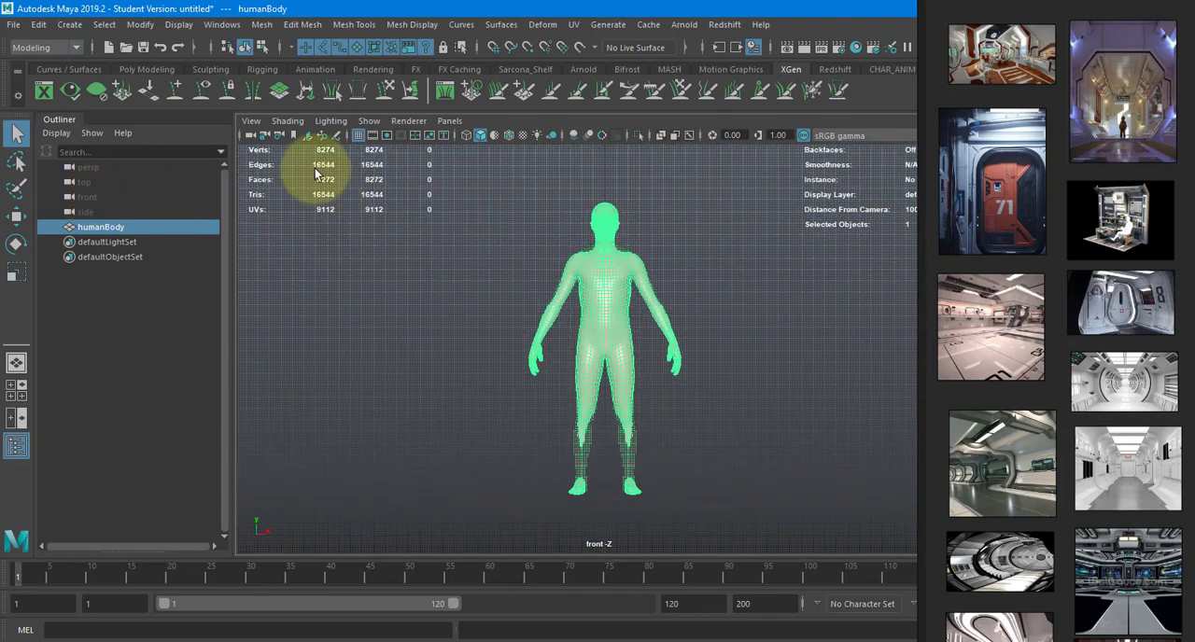
left_click(69, 24)
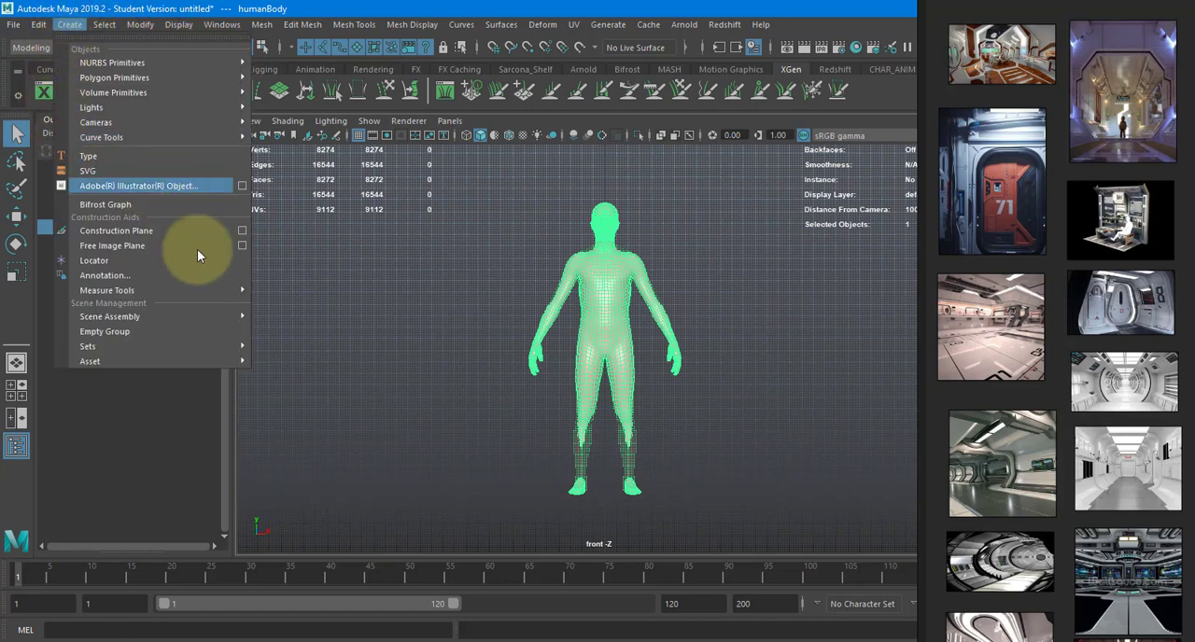
mouse_move(208, 293)
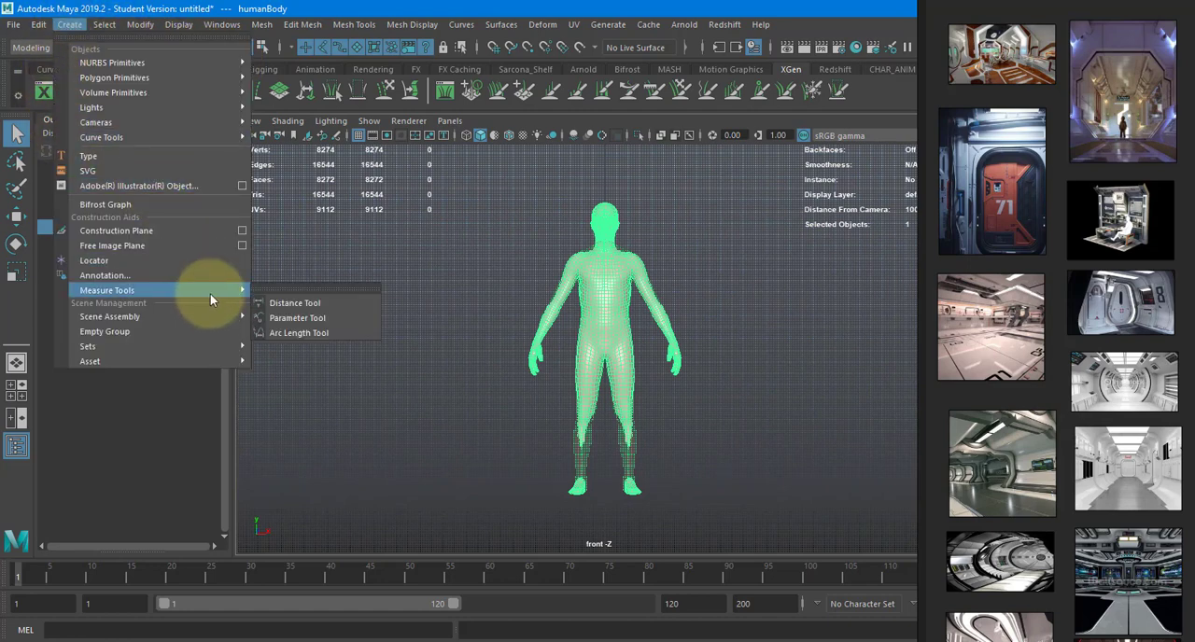
left_click(307, 304)
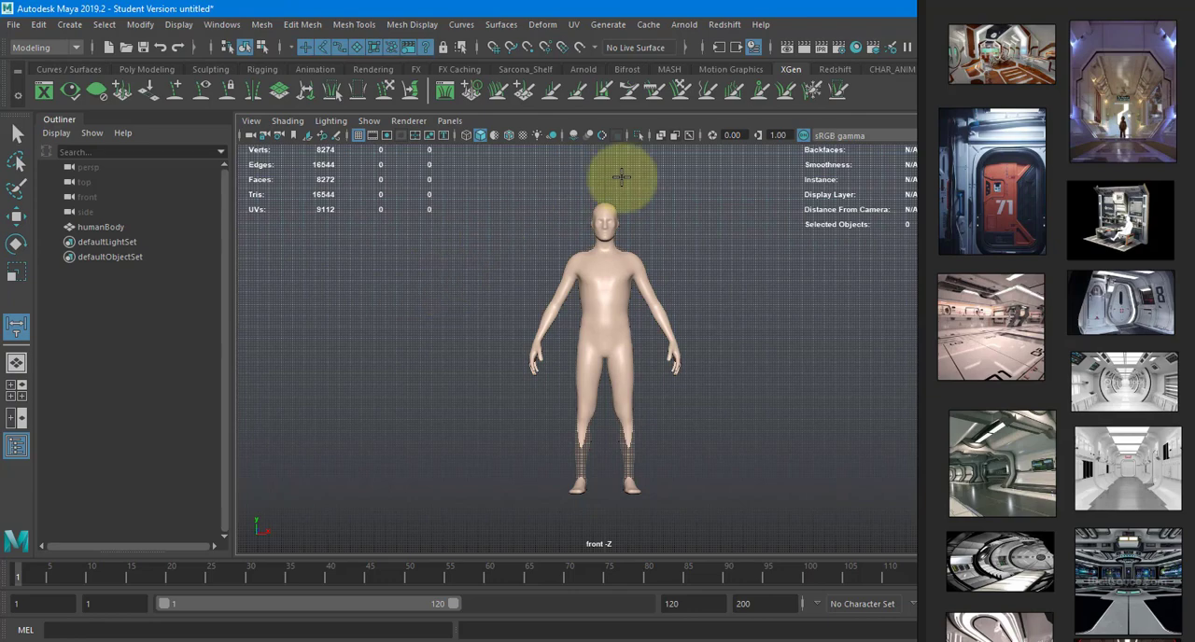
- Try to place the first distance point near the human body's head, and undo it
scroll(642, 187, "up", 6)
left_click(609, 362)
middle_click_drag(576, 231, 560, 551, "alt")
key("ctrl+z")
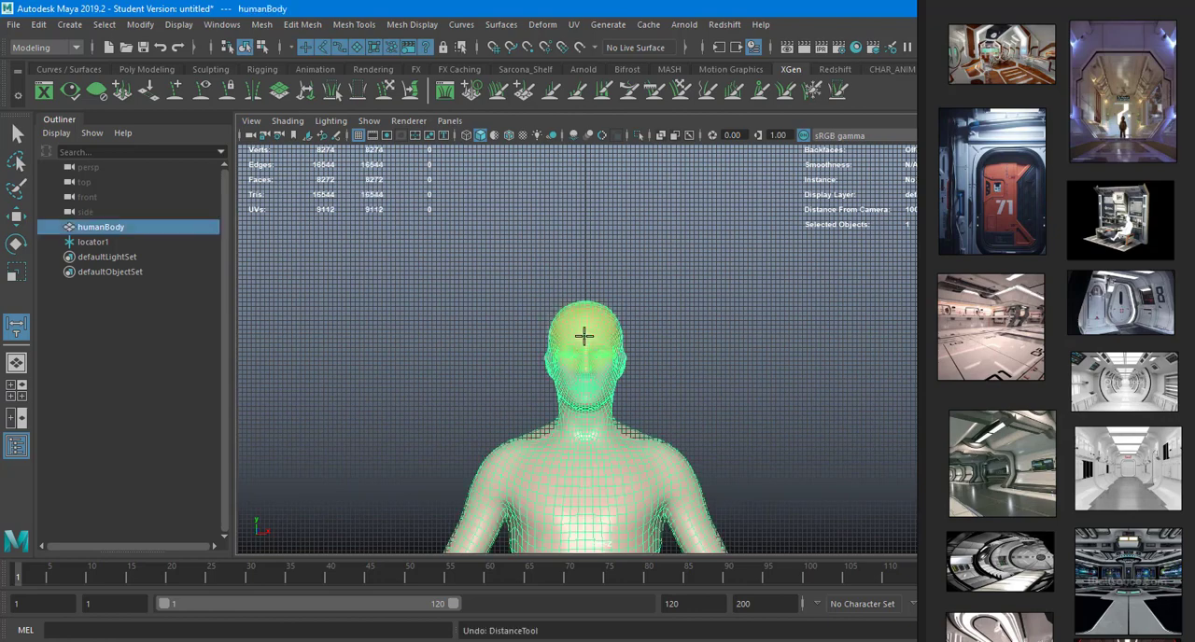
key("w")
left_click(560, 285)
- Reactivate the Distance Tool and place the first point snapped to the grid on the centre line just above the head
key("y")
scroll(577, 280, "up", 4)
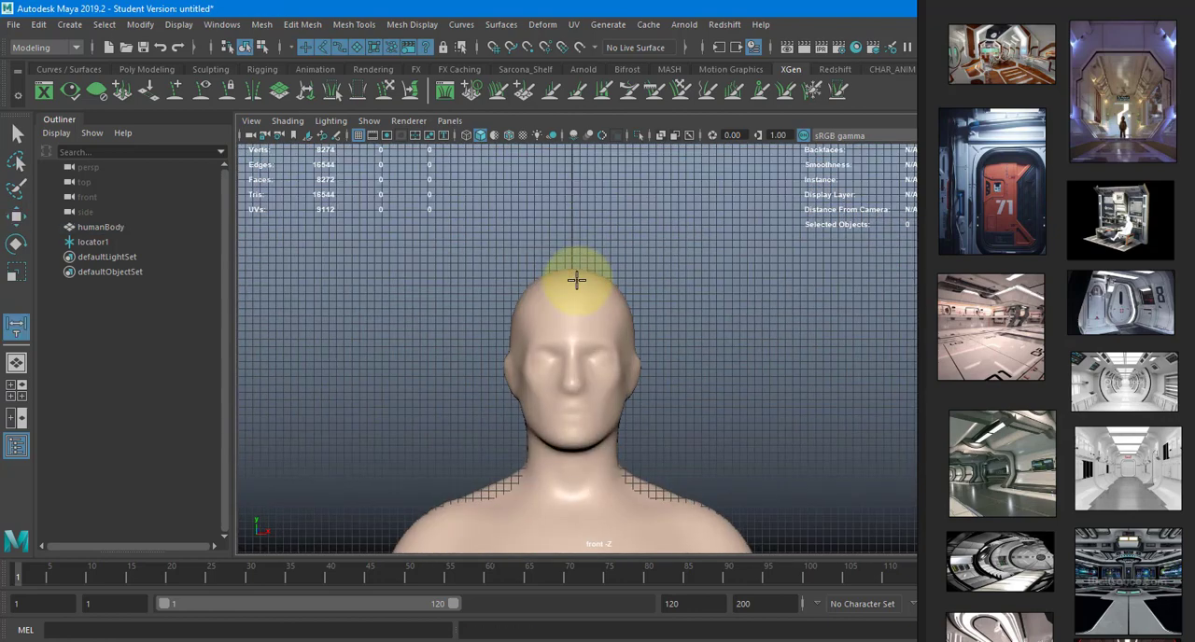
middle_click_drag(577, 280, 596, 392, "alt")
scroll(598, 398, "up", 8)
key("x")
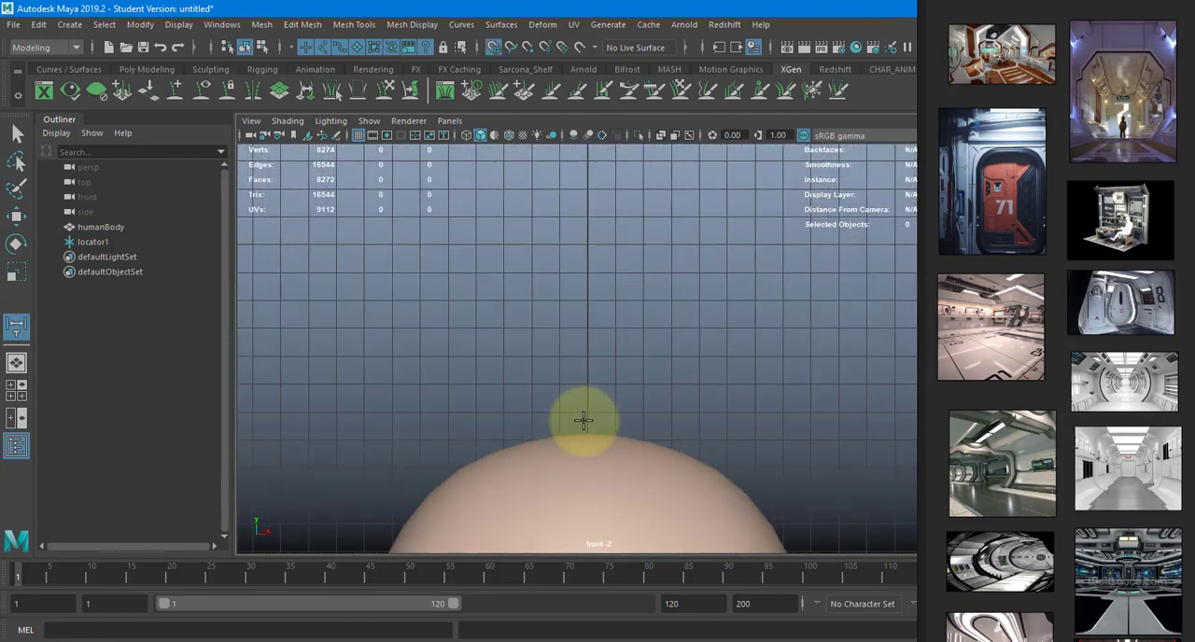
left_click(582, 419)
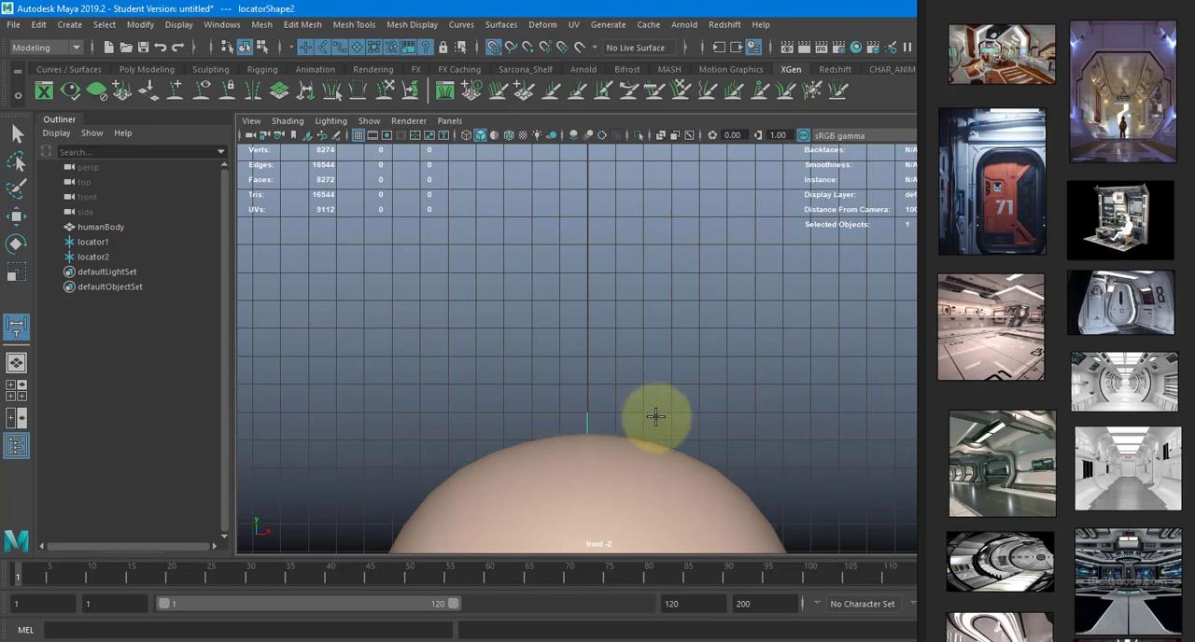
- Place the second distance point at the grid origin between the feet to measure the human body's height
scroll(655, 417, "down", 3)
scroll(655, 417, "down", 5)
middle_click_drag(651, 474, 652, 84, "alt")
middle_click_drag(642, 537, 617, 185, "alt")
scroll(573, 380, "up", 6)
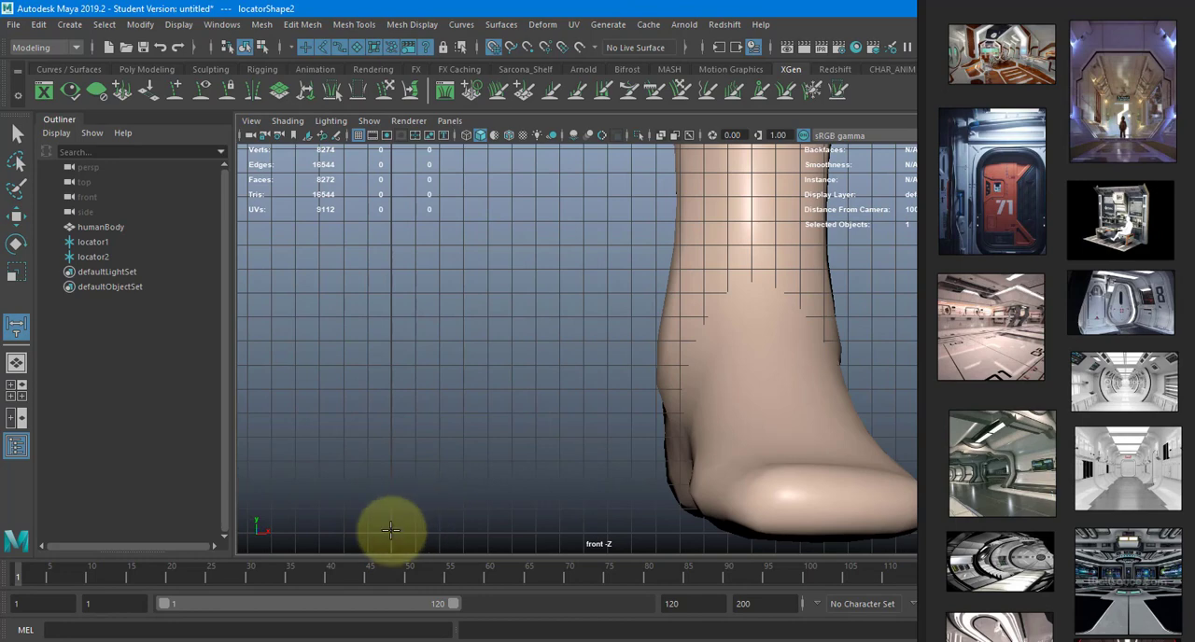
scroll(508, 313, "down", 3)
left_click(485, 372)
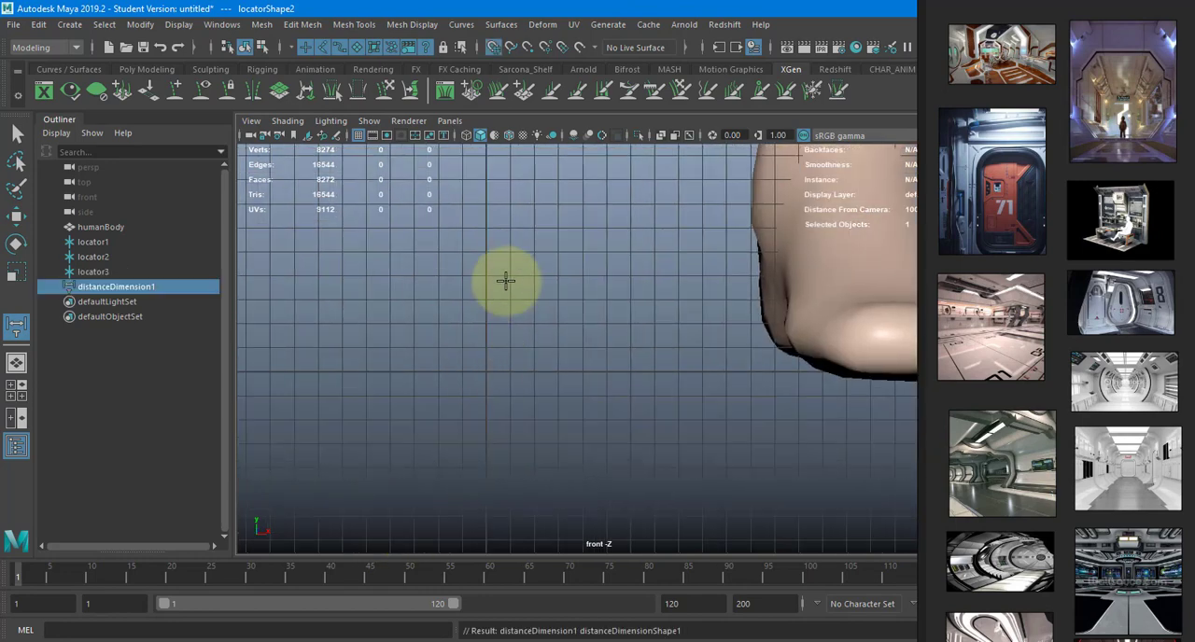
- Examine the height dimension beside the human body from several angles in the perspective view
key("space")
left_click_drag(507, 283, 508, 243)
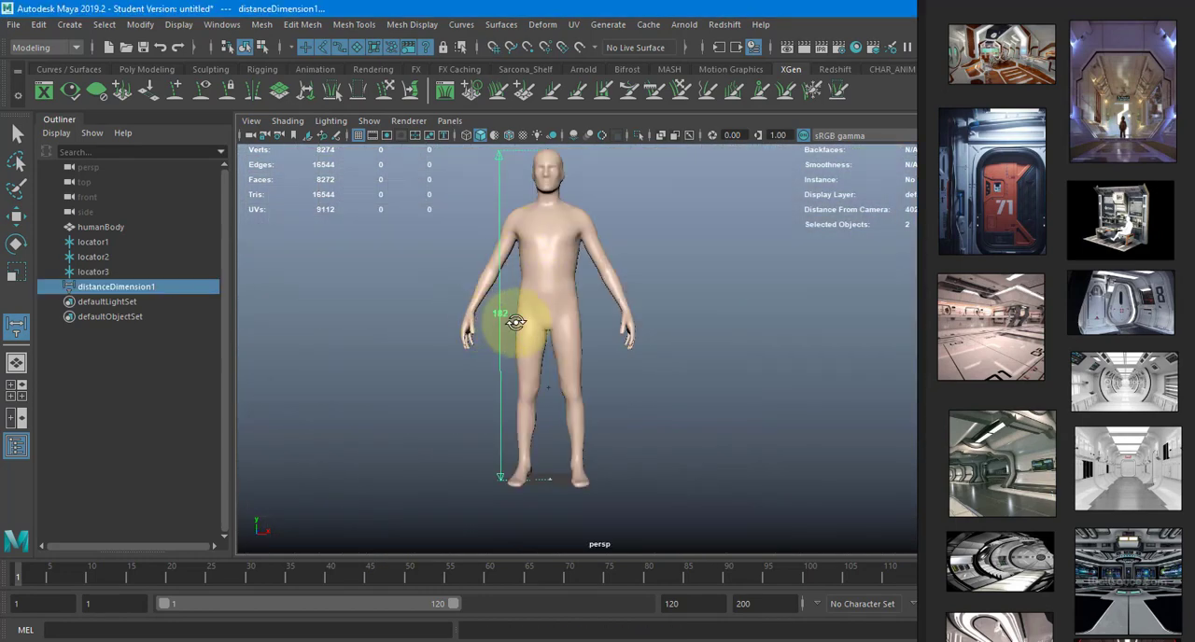
left_click_drag(515, 323, 599, 321, "alt")
right_click_drag(599, 321, 625, 323, "alt")
mouse_move(625, 323)
left_mouse_down("alt")
mouse_move(715, 328)
mouse_move(639, 334)
mouse_move(607, 322)
left_mouse_up("alt")
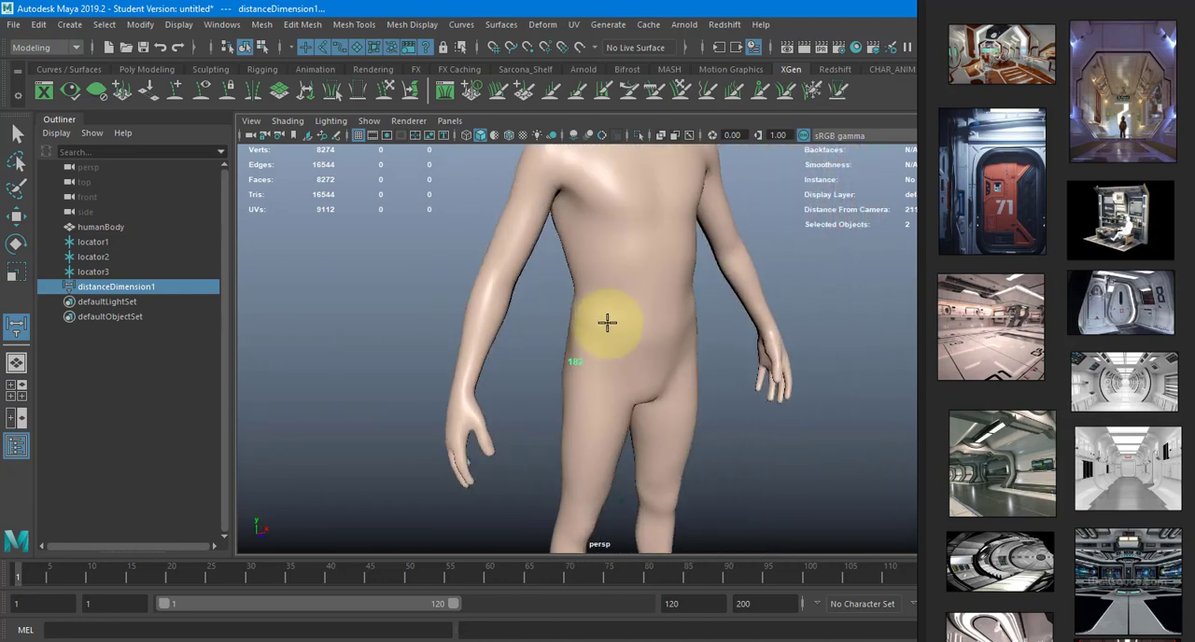
- Delete the distance dimension and all its locators, and select the human body
key("w")
right_click_drag(696, 323, 520, 253, "alt")
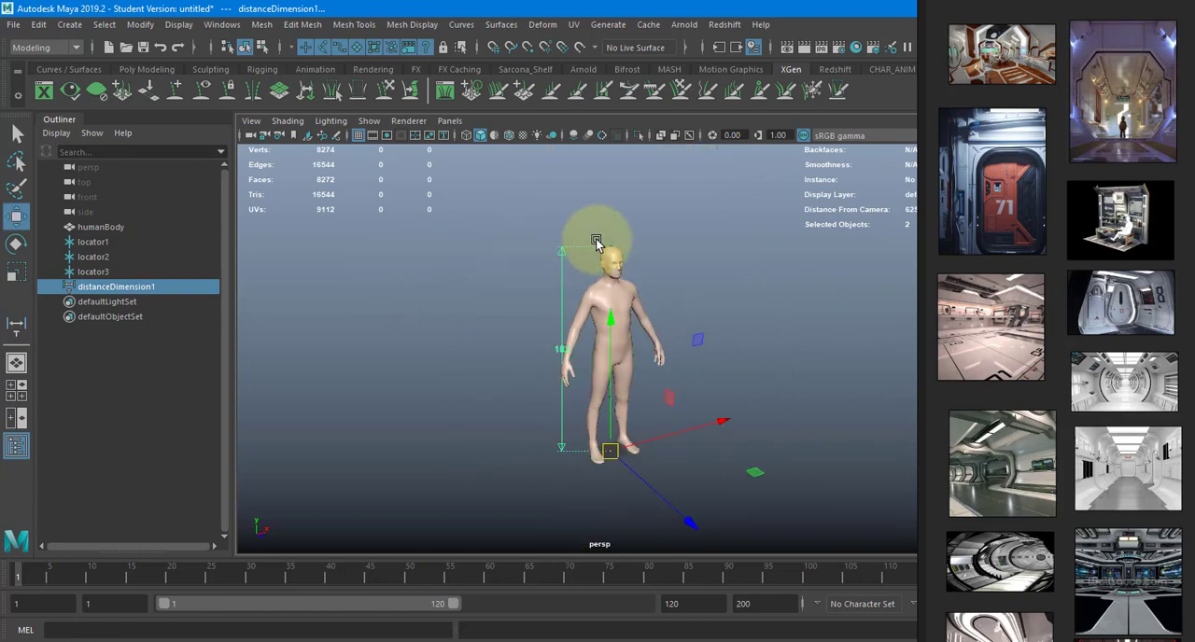
left_click(612, 252, "shift")
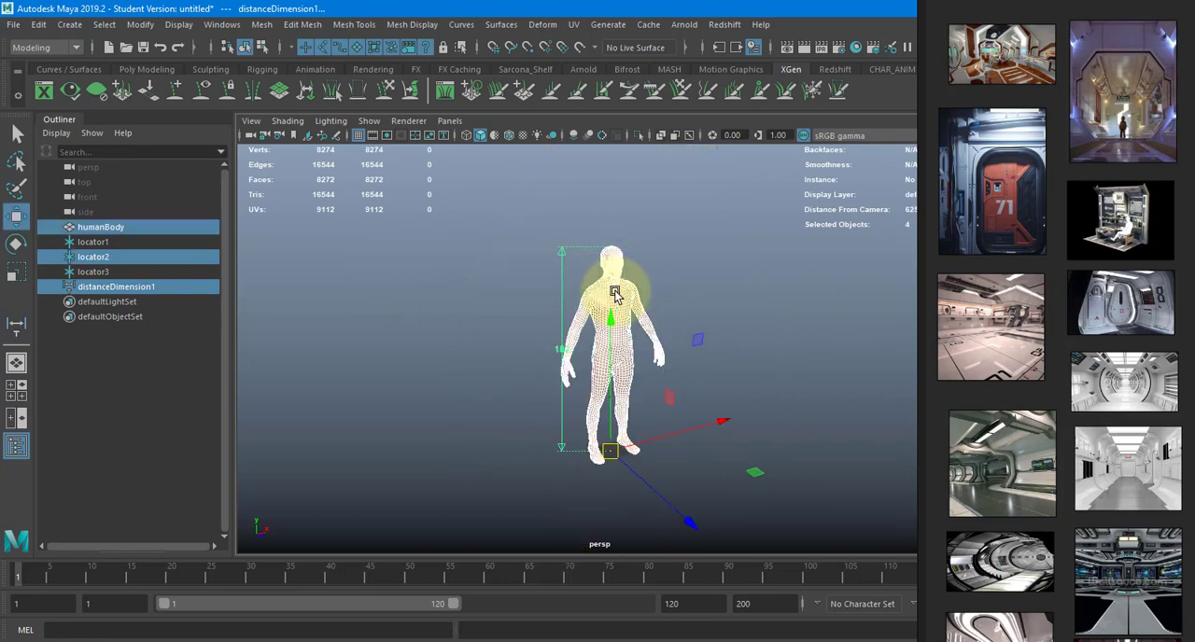
key("Delete")
left_click_drag(145, 241, 146, 255)
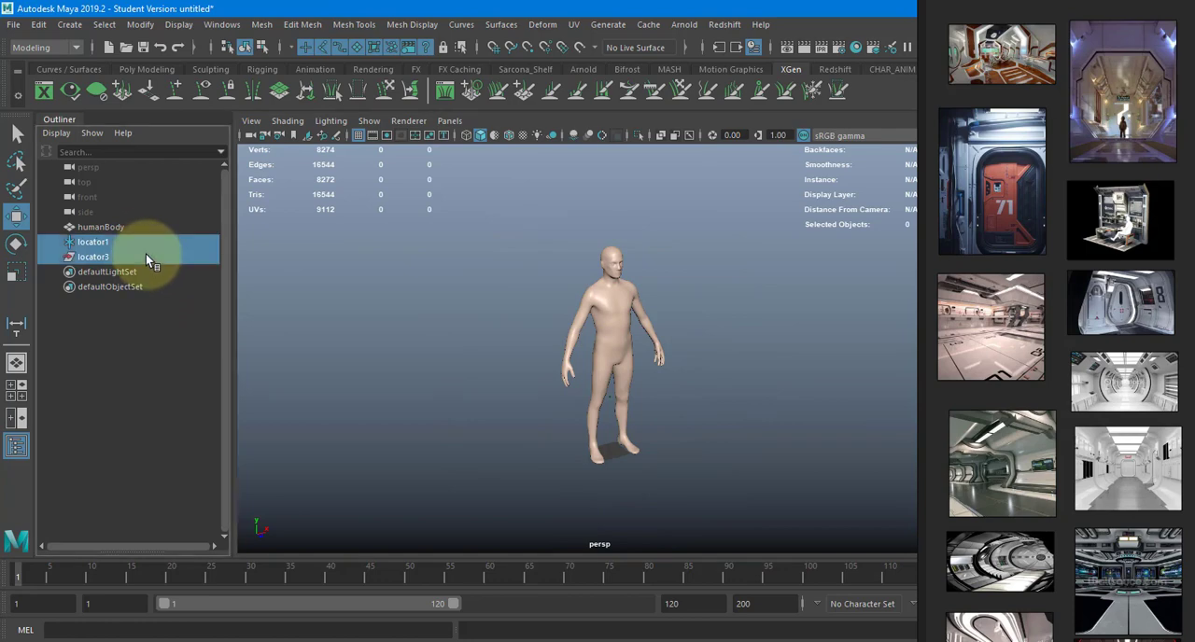
key("Delete")
left_click_drag(524, 249, 686, 389)
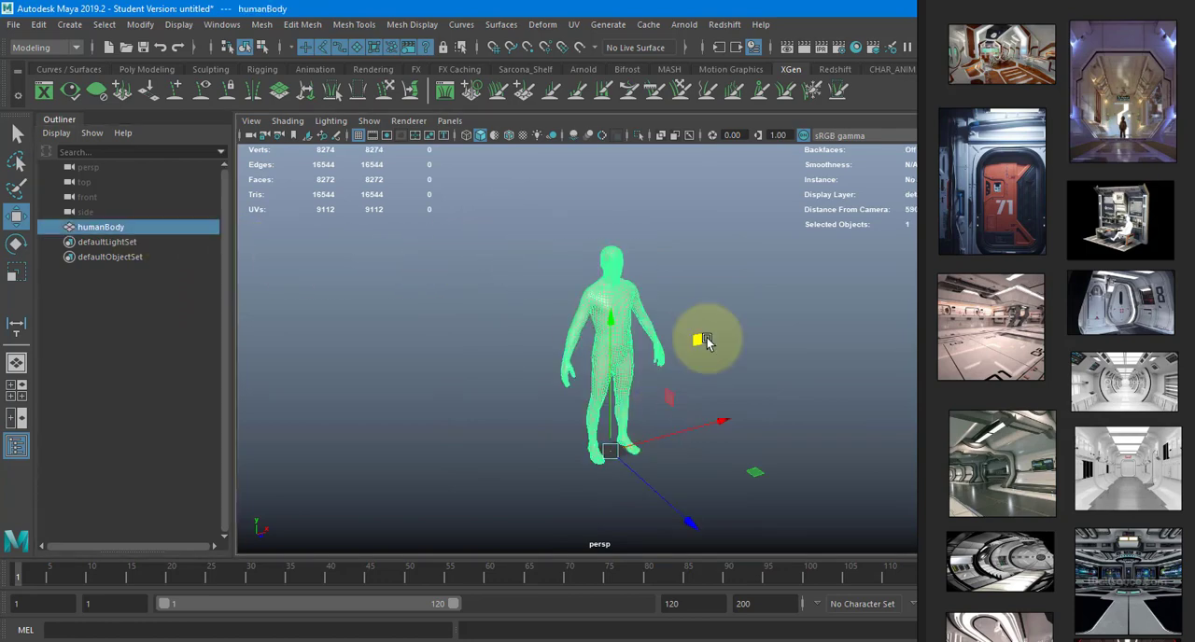
left_click_drag(704, 342, 652, 327, "alt")
- Restore the Maya window from full screen and resize it to fill the space beside the PureRef board
double_click(638, 11)
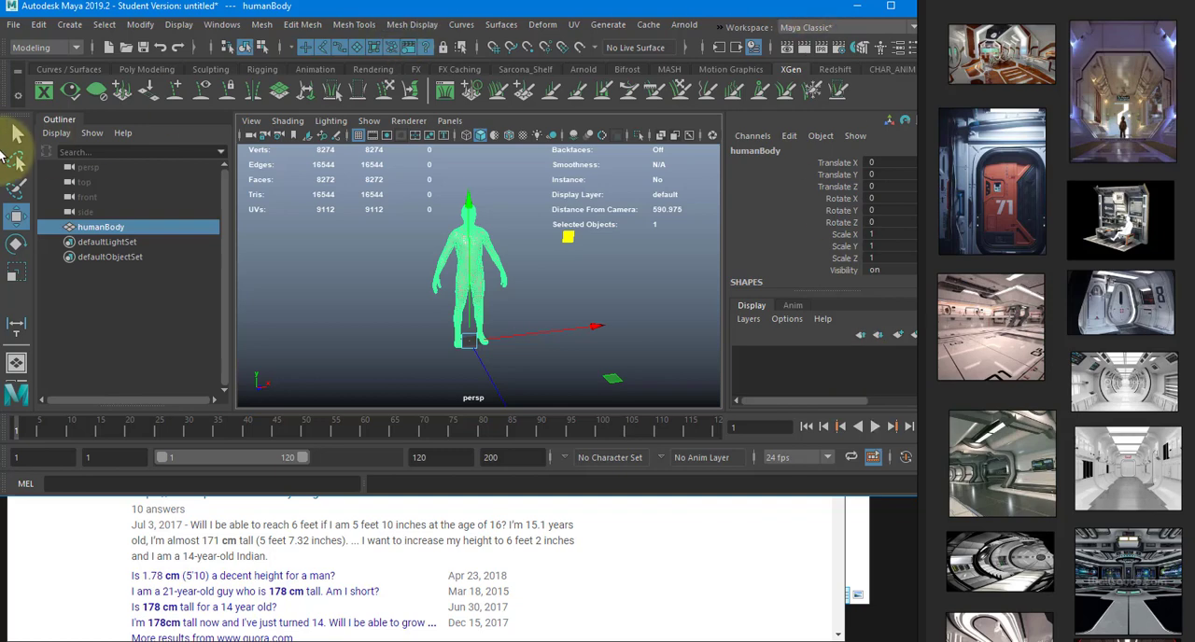
left_click_drag(134, 7, 190, 53)
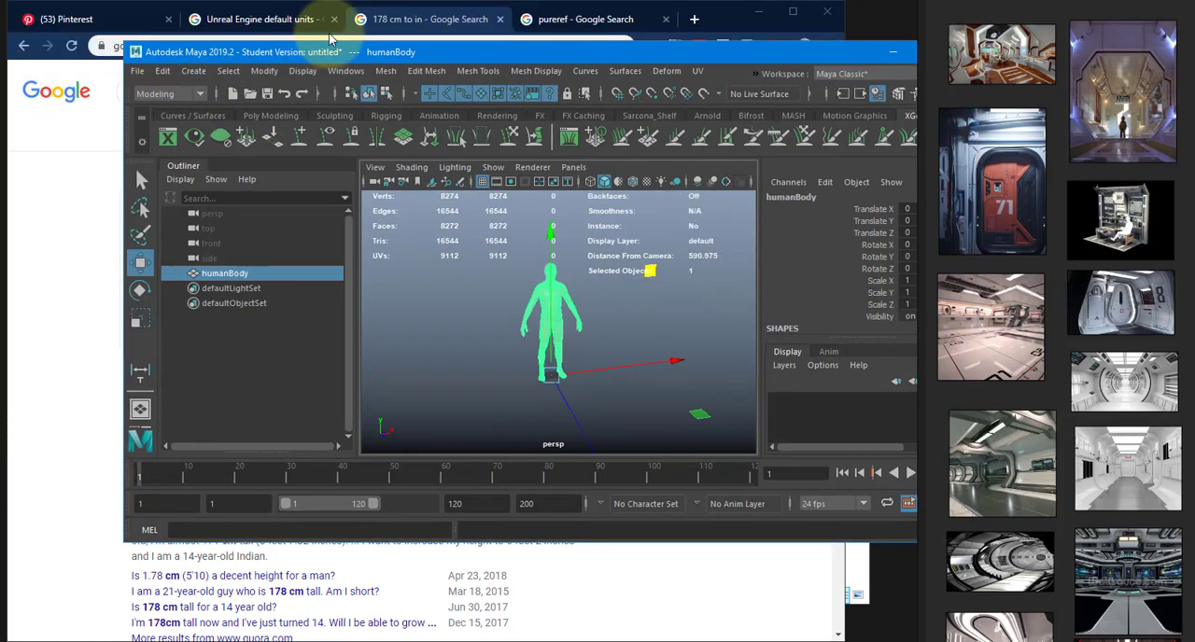
left_click_drag(357, 58, 234, 16)
left_click_drag(855, 501, 921, 641)
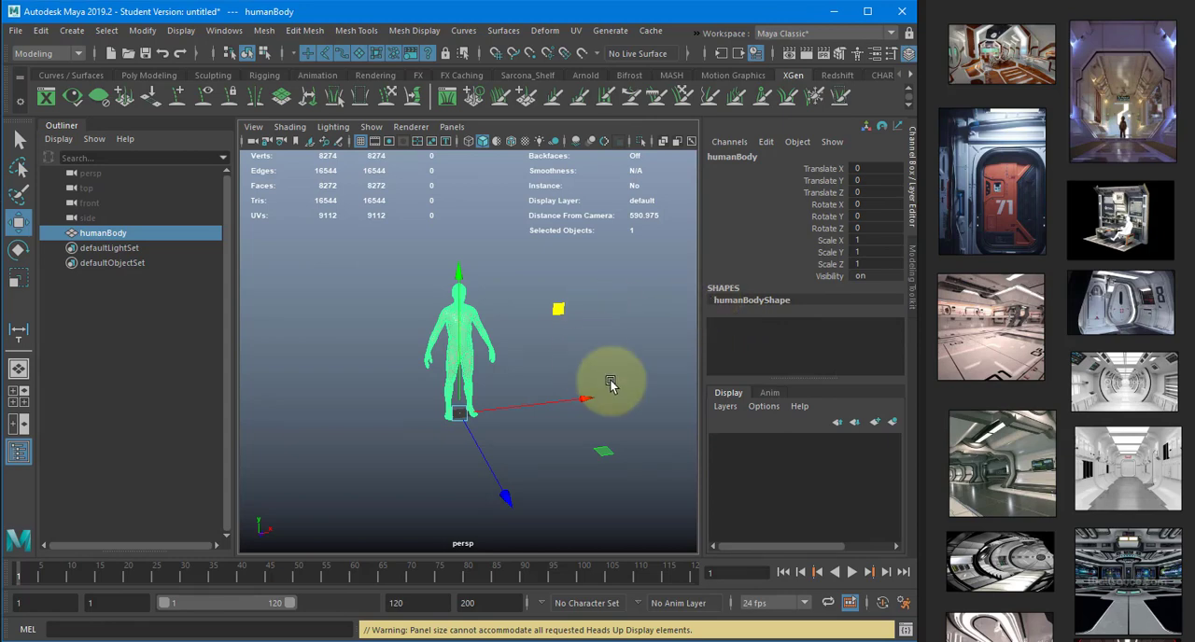
- Inspect the human body more closely from its other side in the perspective view, keeping it selected
right_click_drag(419, 345, 539, 352, "alt")
left_click_drag(539, 352, 495, 313, "alt")
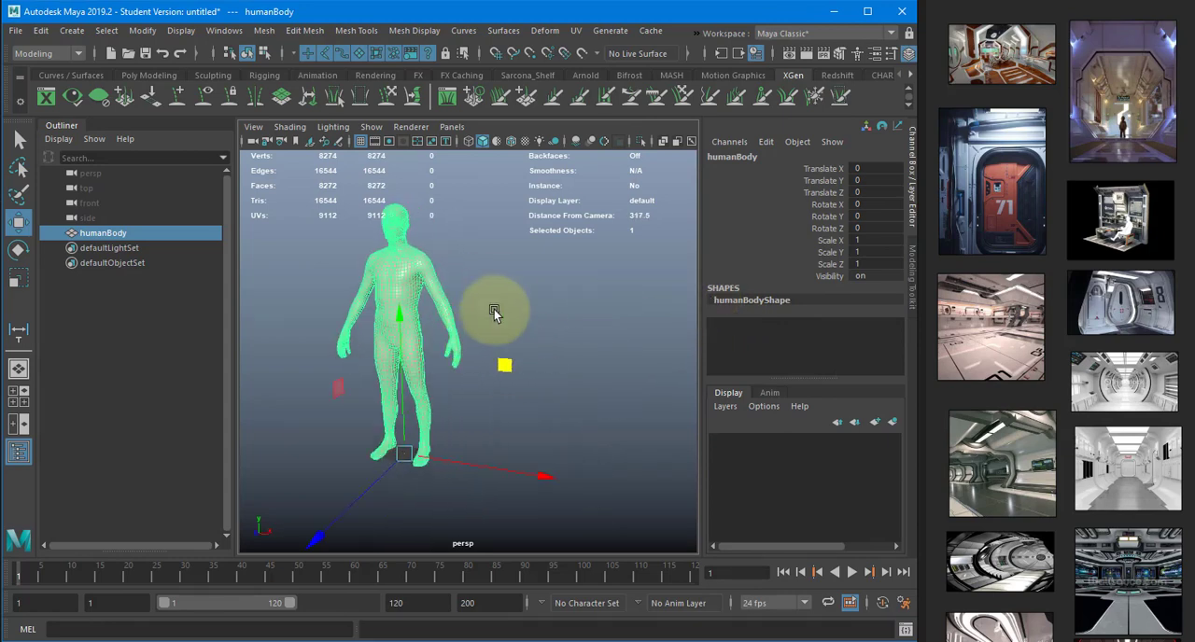
left_click(559, 281)
left_click(379, 320)
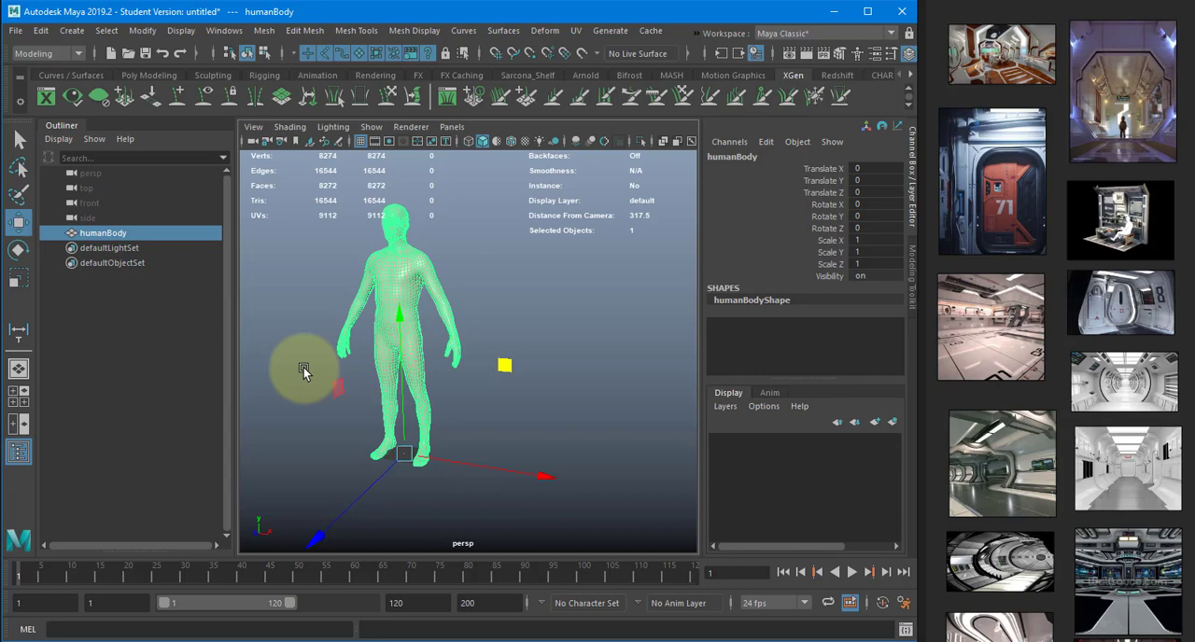
- Switch to the PureRef board and examine the orange door 71 and the white spaceship room images up close
scroll(1017, 200, "up", 3)
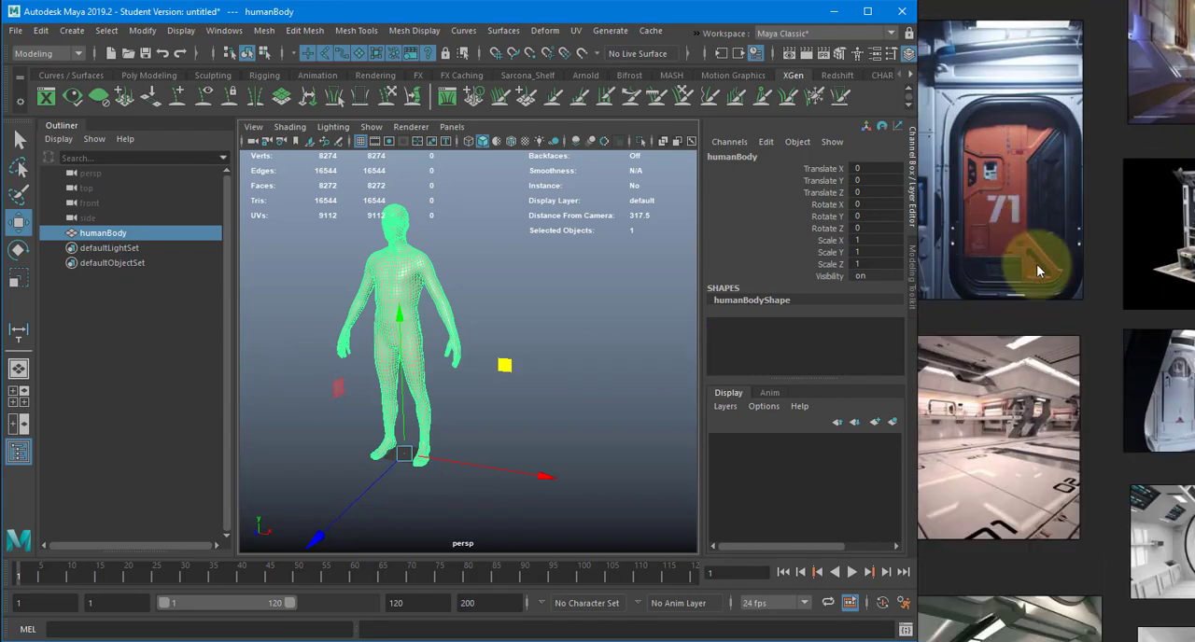
scroll(1036, 270, "up", 2)
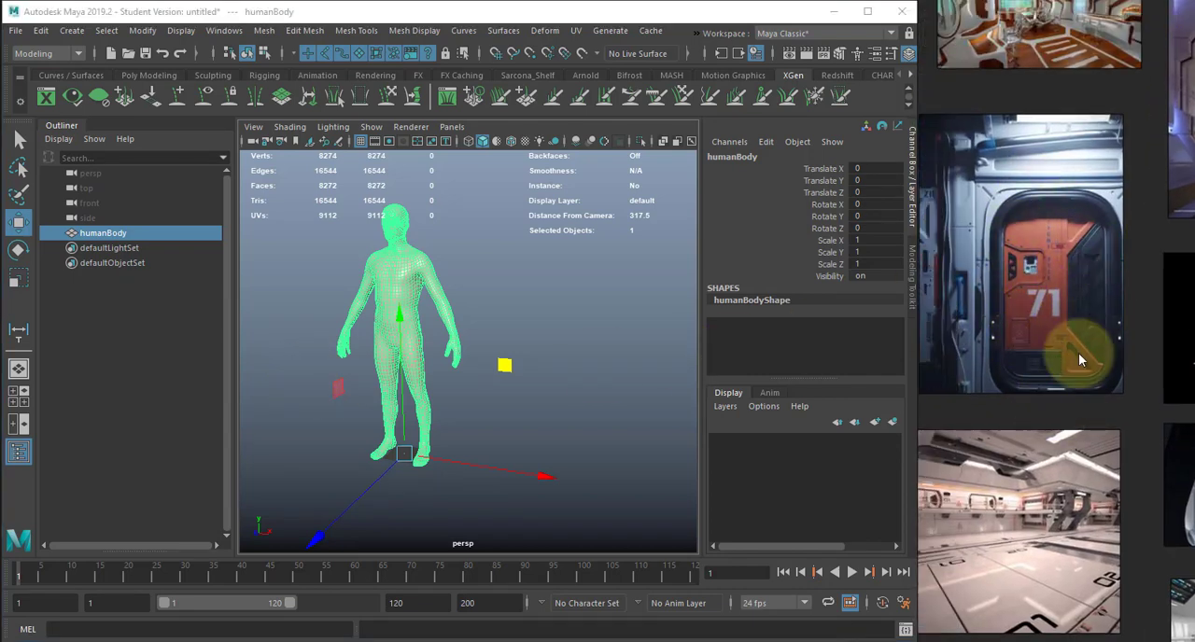
middle_click_drag(1006, 569, 1059, 402)
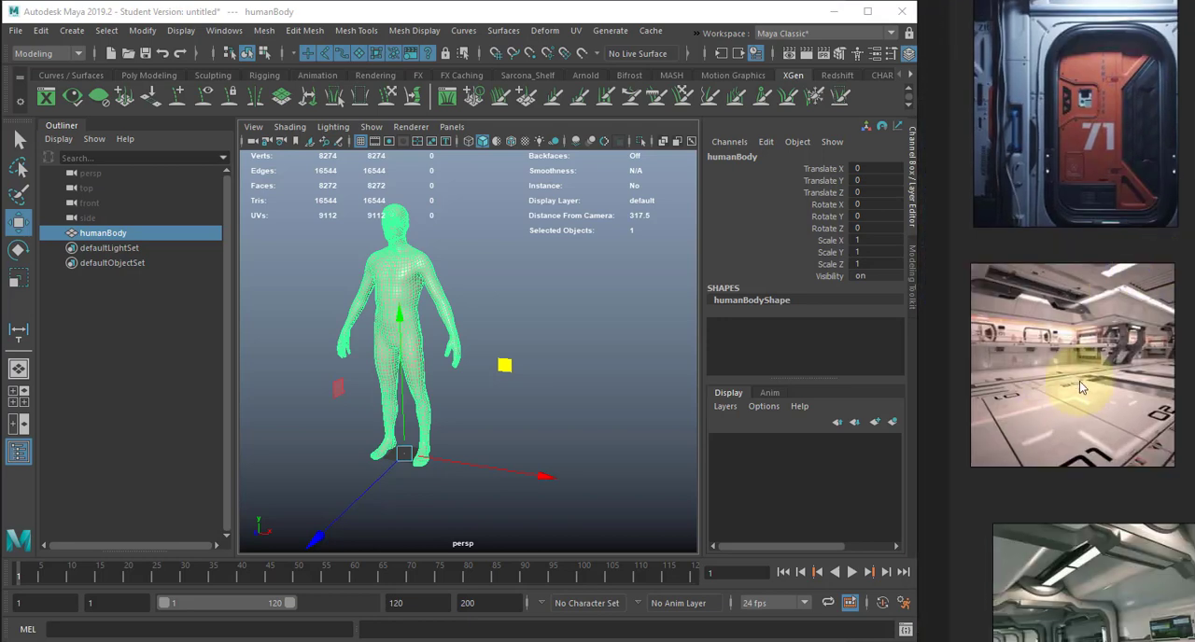
scroll(1079, 381, "up", 6)
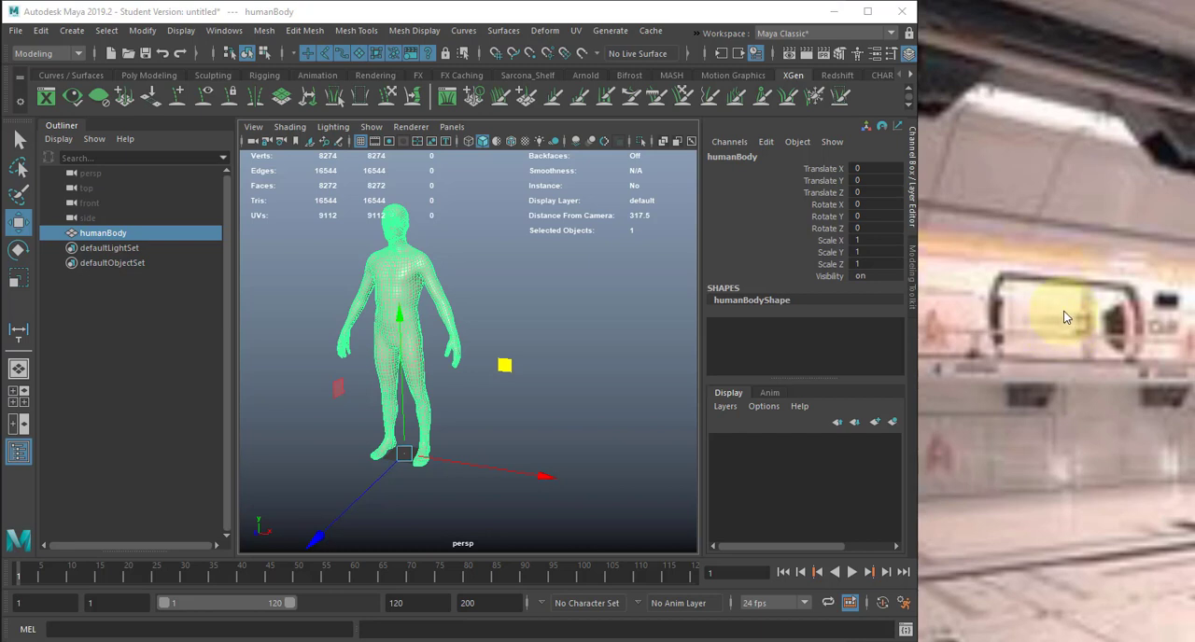
- Look across the reference images on the PureRef board and examine the red-lit spaceship corridor up close
scroll(1064, 313, "down", 5)
middle_click_drag(1026, 250, 927, 101)
middle_click_drag(1034, 341, 997, 145)
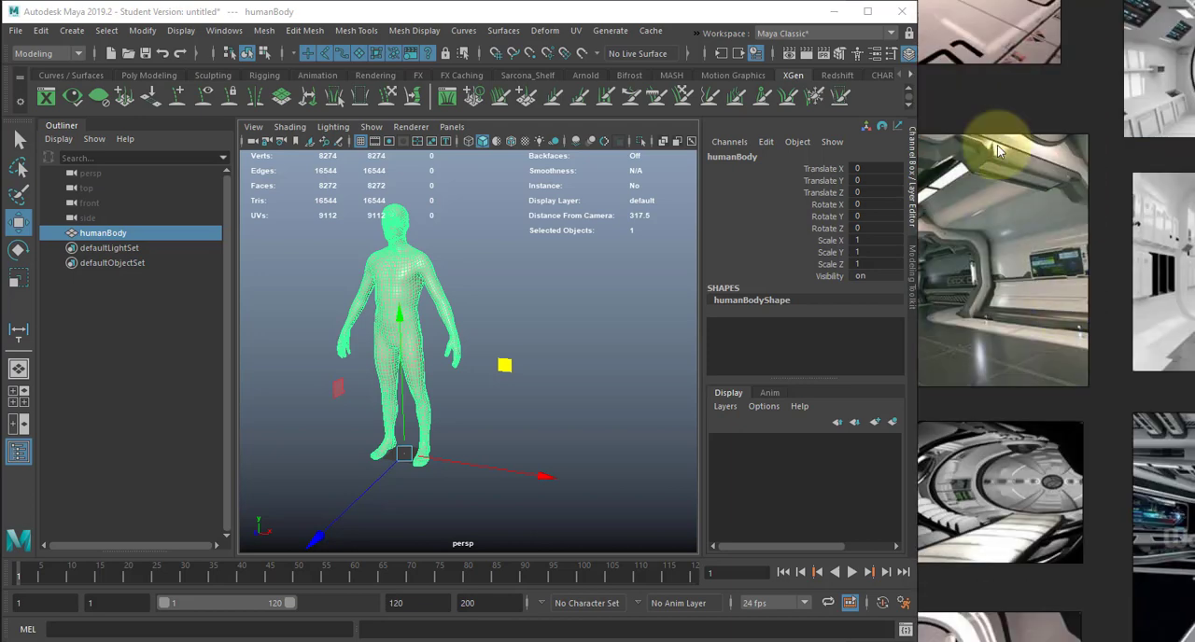
mouse_move(1001, 275)
middle_mouse_down()
mouse_move(927, 123)
mouse_move(789, 51)
middle_mouse_up()
middle_click_drag(1044, 560, 1075, 359)
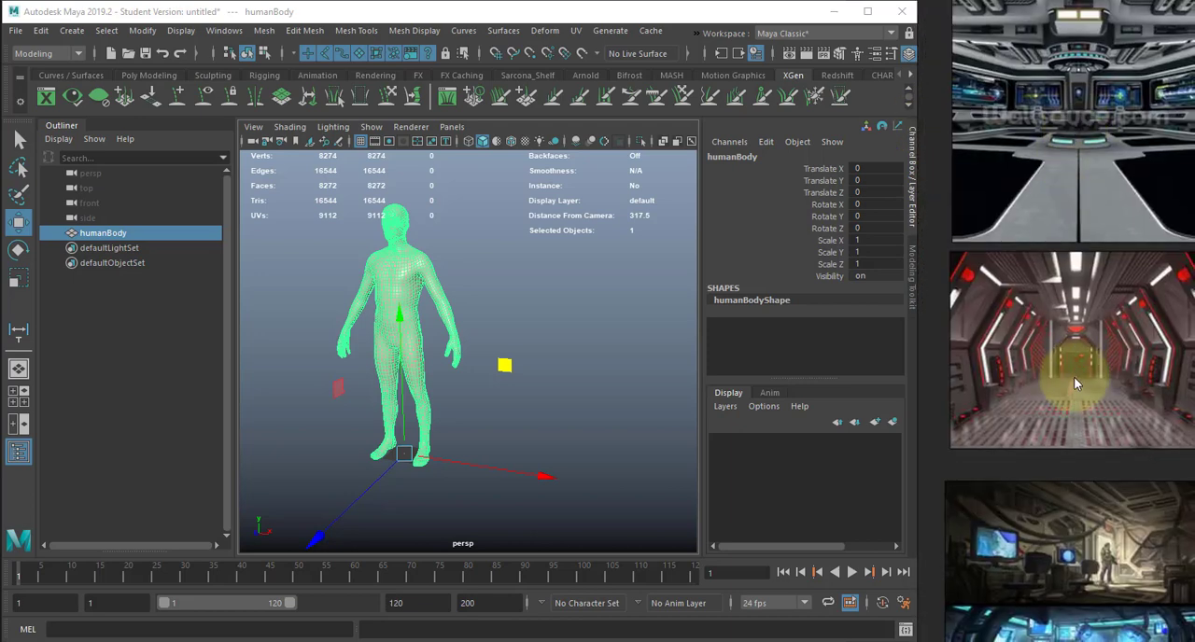
scroll(1075, 377, "up", 2)
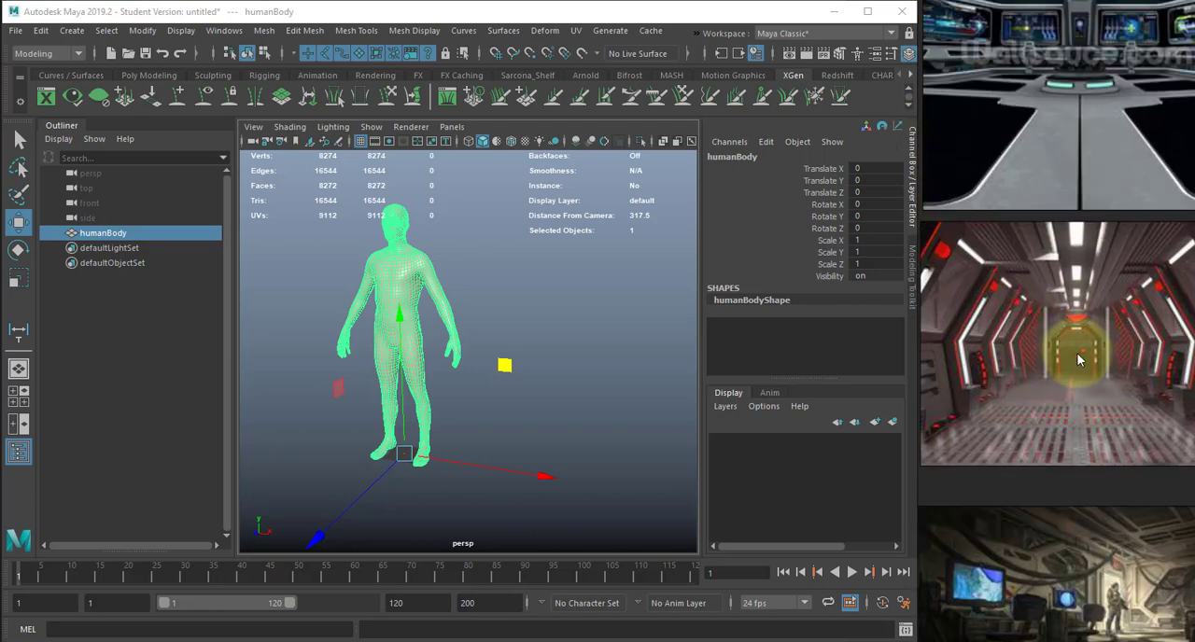
scroll(1013, 362, "down", 1)
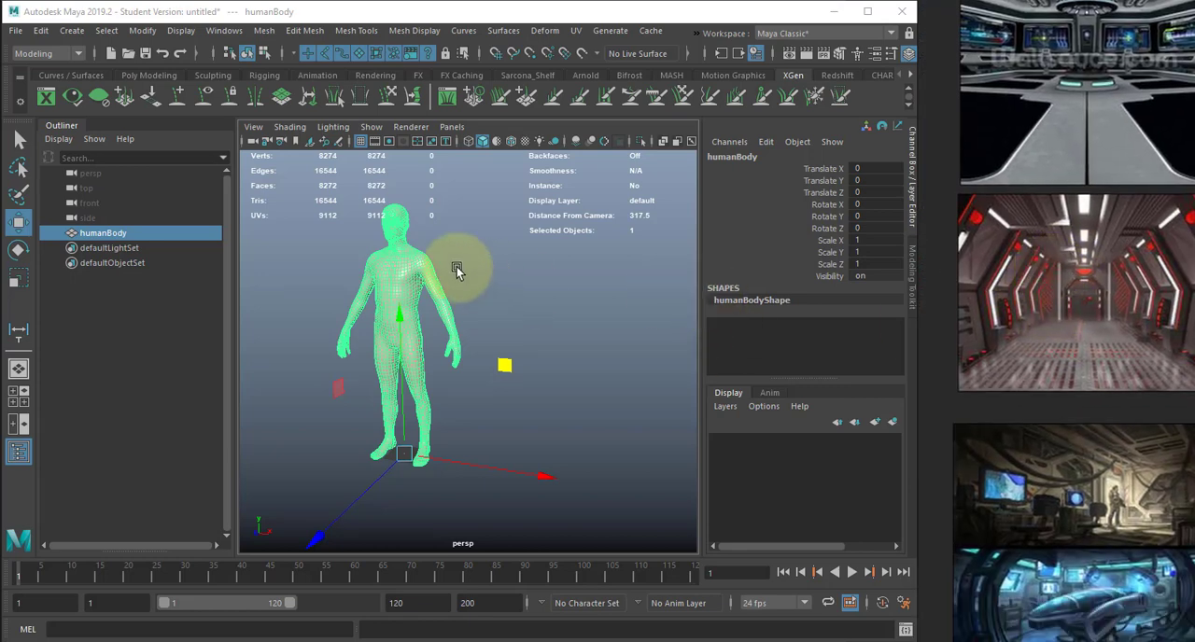
- Switch to Maya, put the selected human body on a new display layer, hide that layer and clear the selection
left_click(518, 255)
left_click_drag(317, 311, 485, 364)
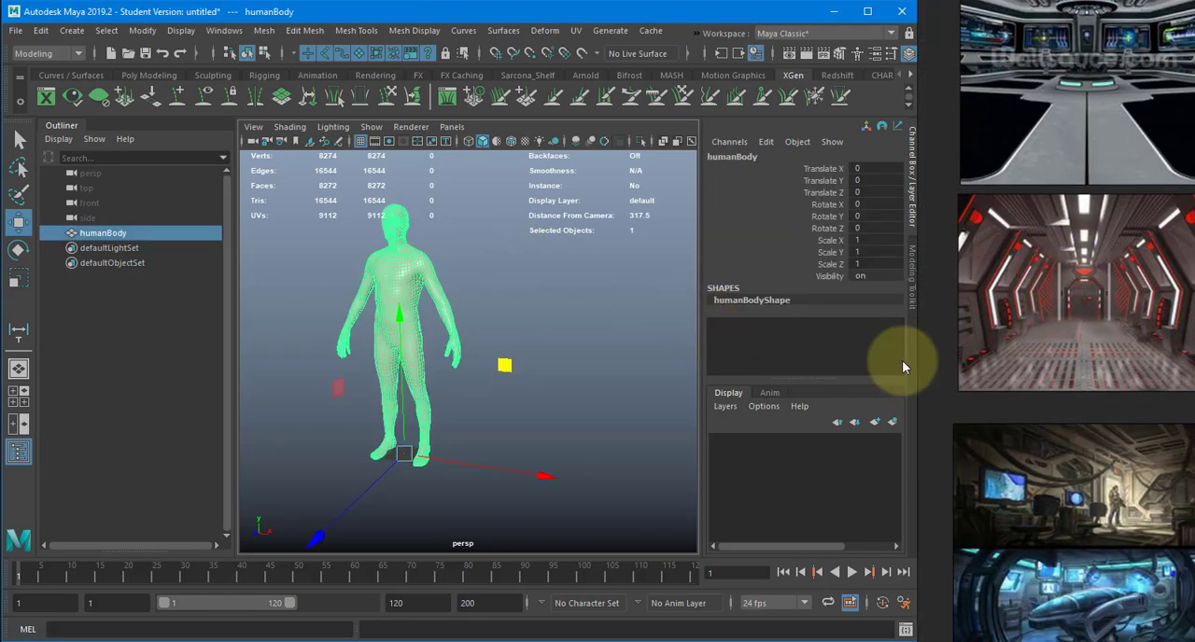
left_click(892, 421)
left_click(720, 443)
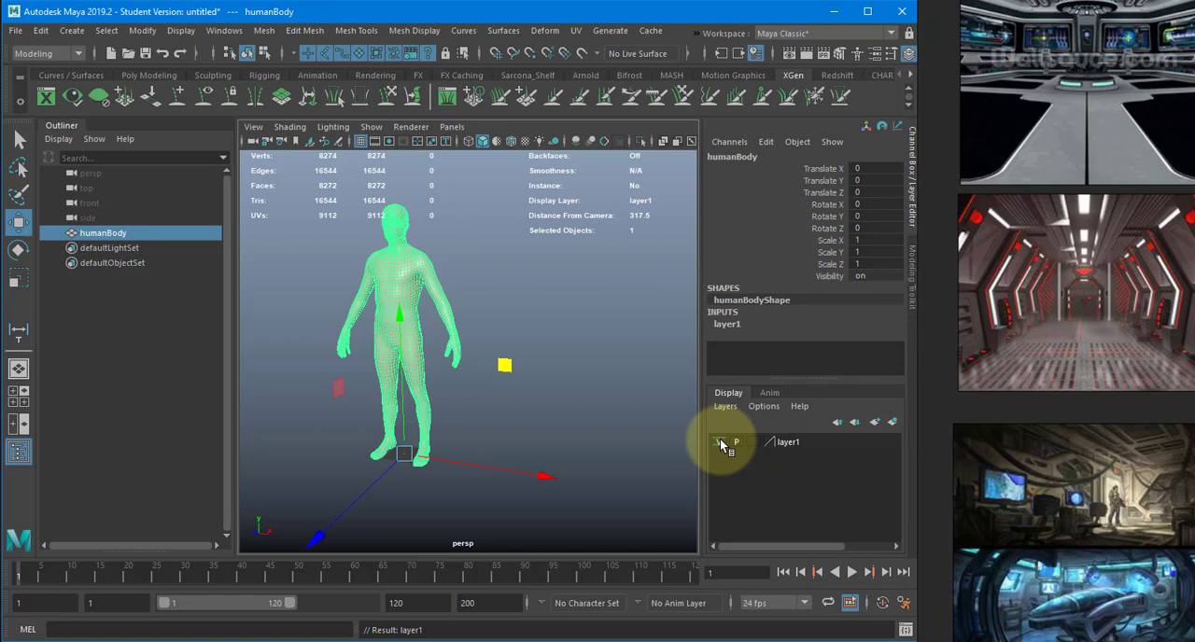
left_click(722, 442)
left_click(498, 412)
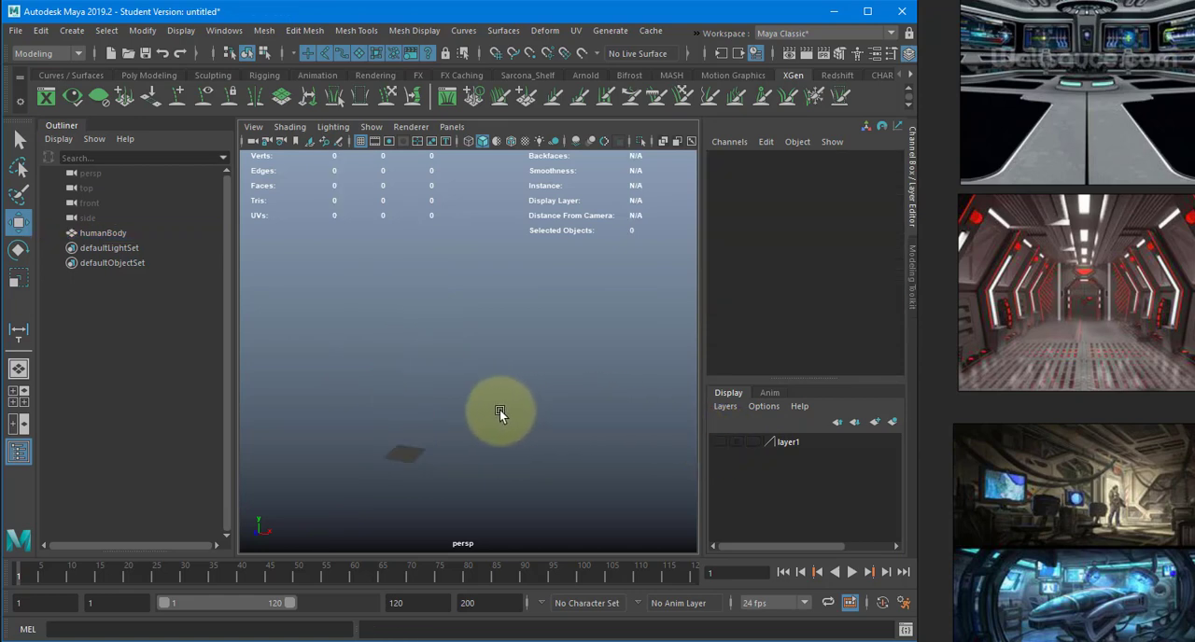
left_click_drag(499, 409, 543, 395, "alt")
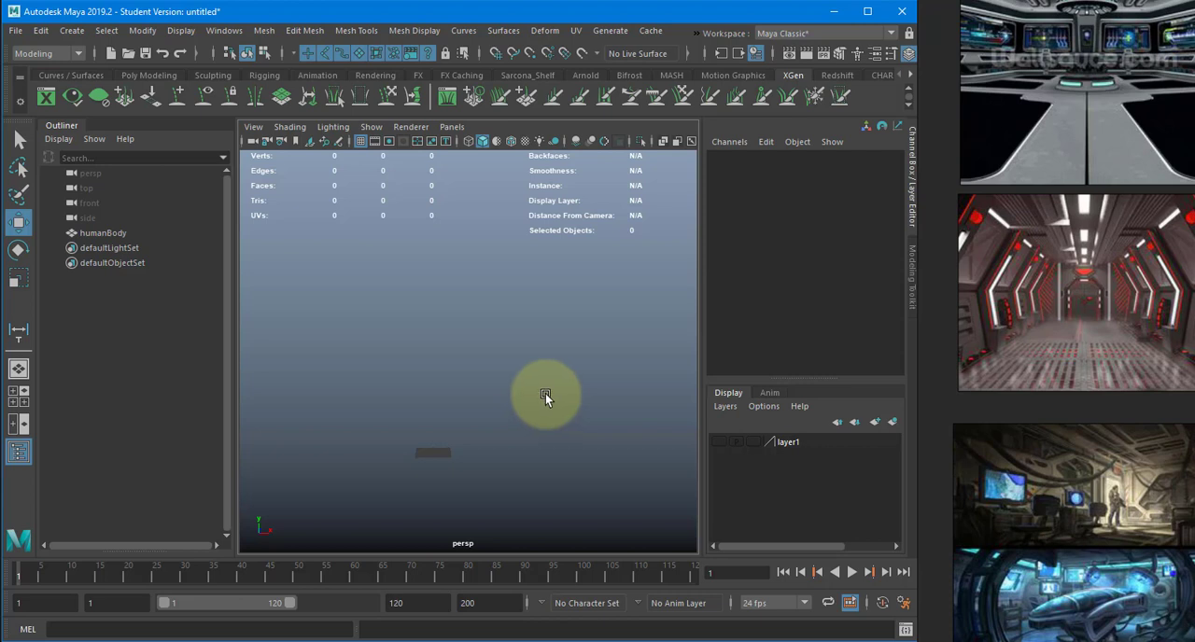
middle_click_drag(490, 334, 572, 306, "alt")
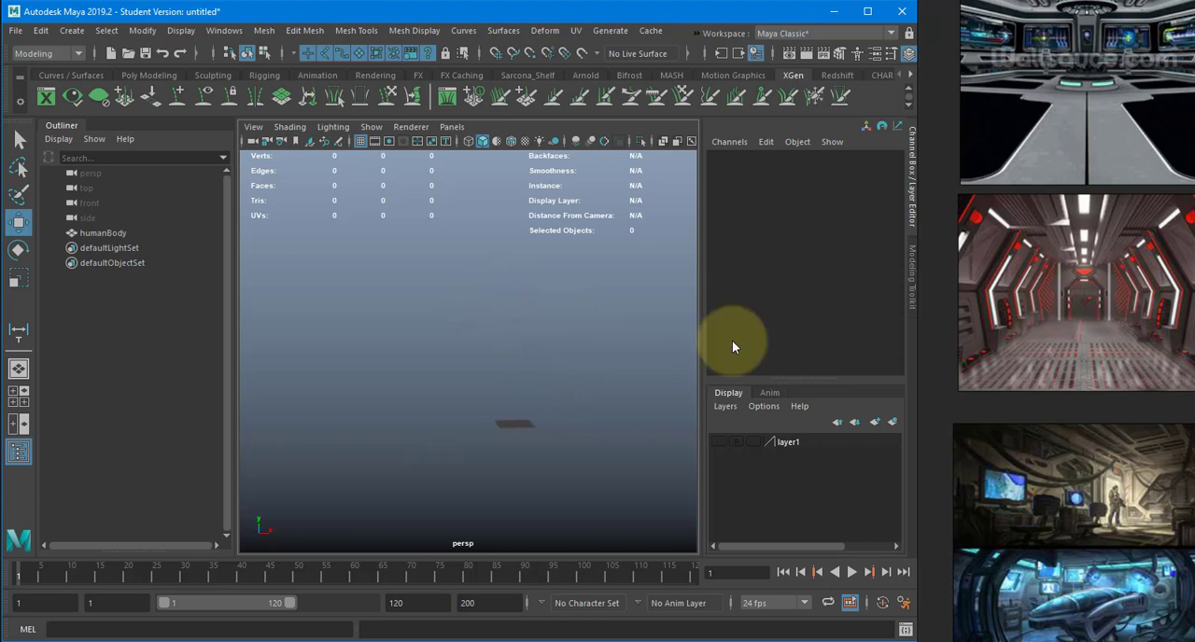
left_click(74, 31)
mouse_move(152, 83)
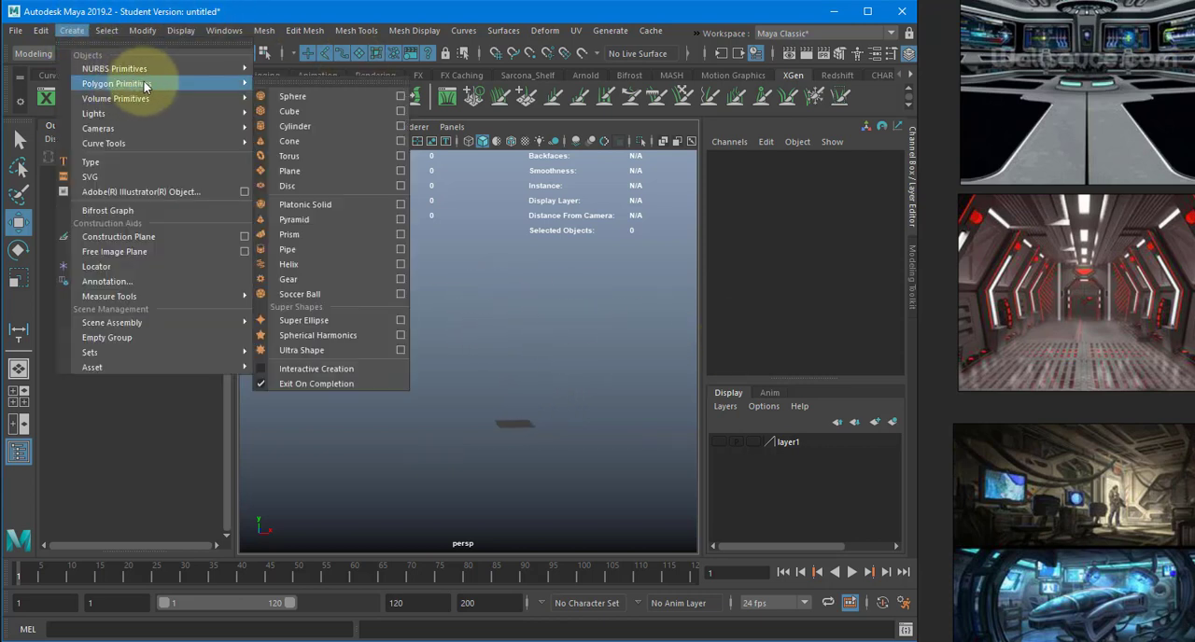
left_click(548, 359)
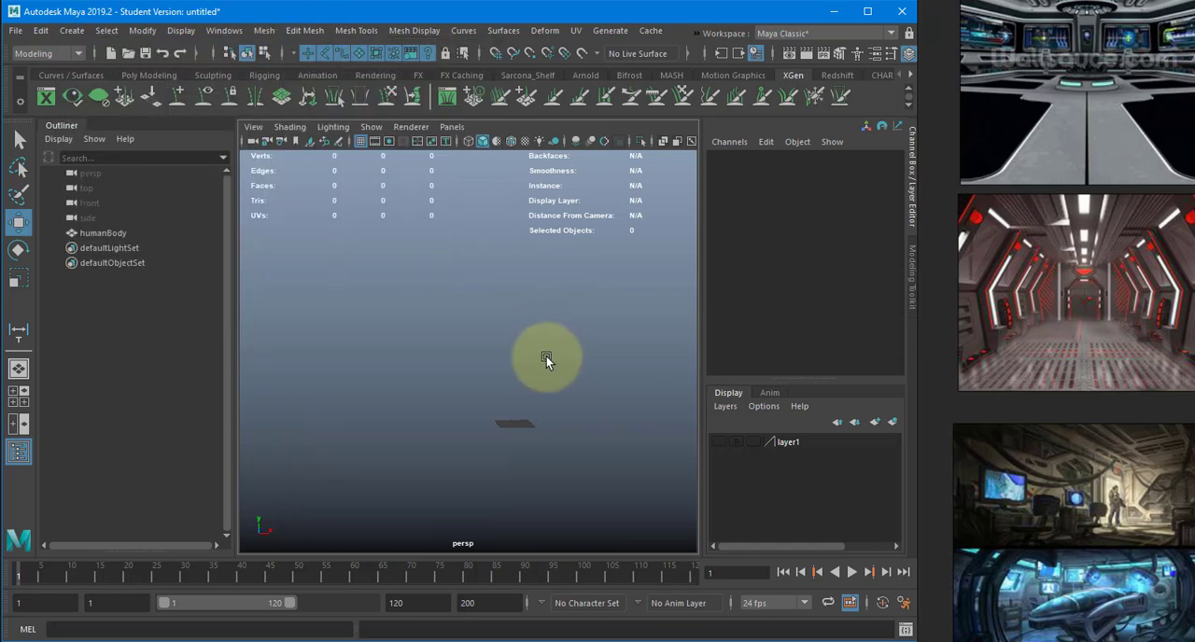
- Show the human body's display layer again and switch the viewport to the front view
left_click(721, 441)
key("space")
left_click_drag(602, 347, 614, 394)
right_click_drag(614, 392, 454, 275, "alt")
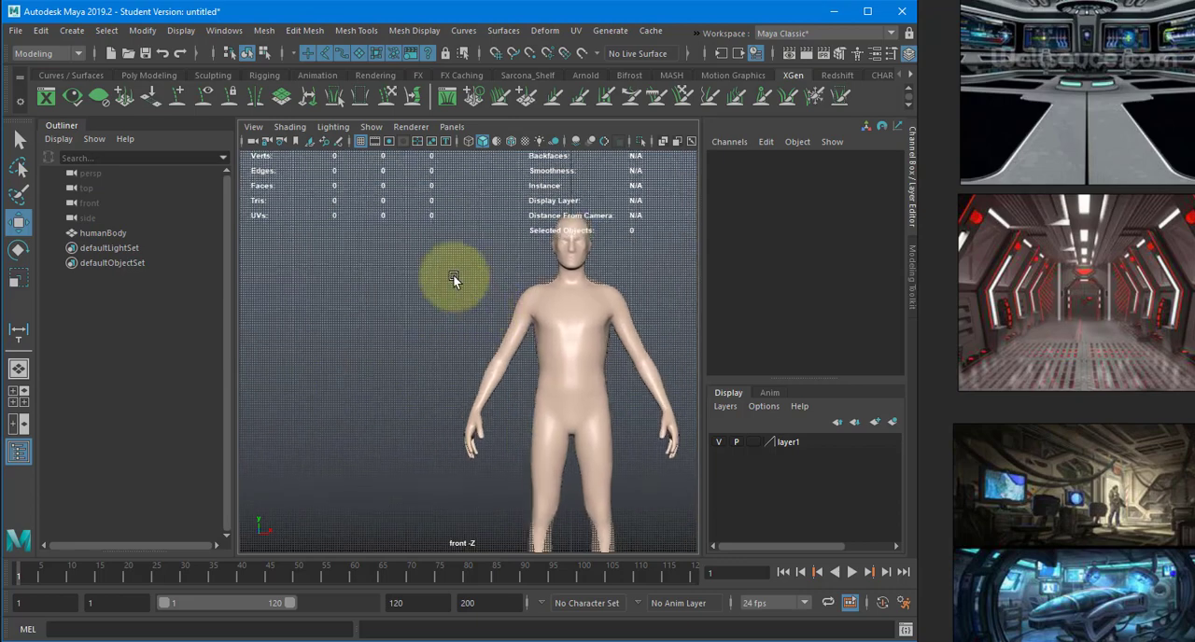
- Open the grid options, move the dialog clear of the human body and examine the grid's spacing against the figure
left_click(181, 32)
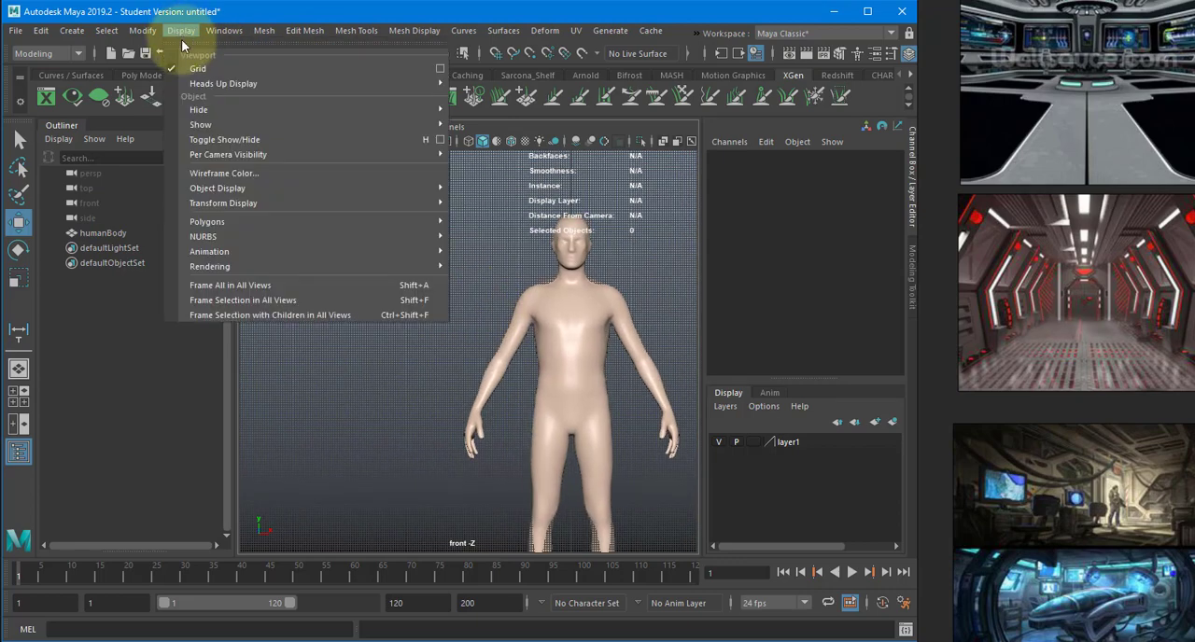
left_click(440, 69)
left_click(178, 29)
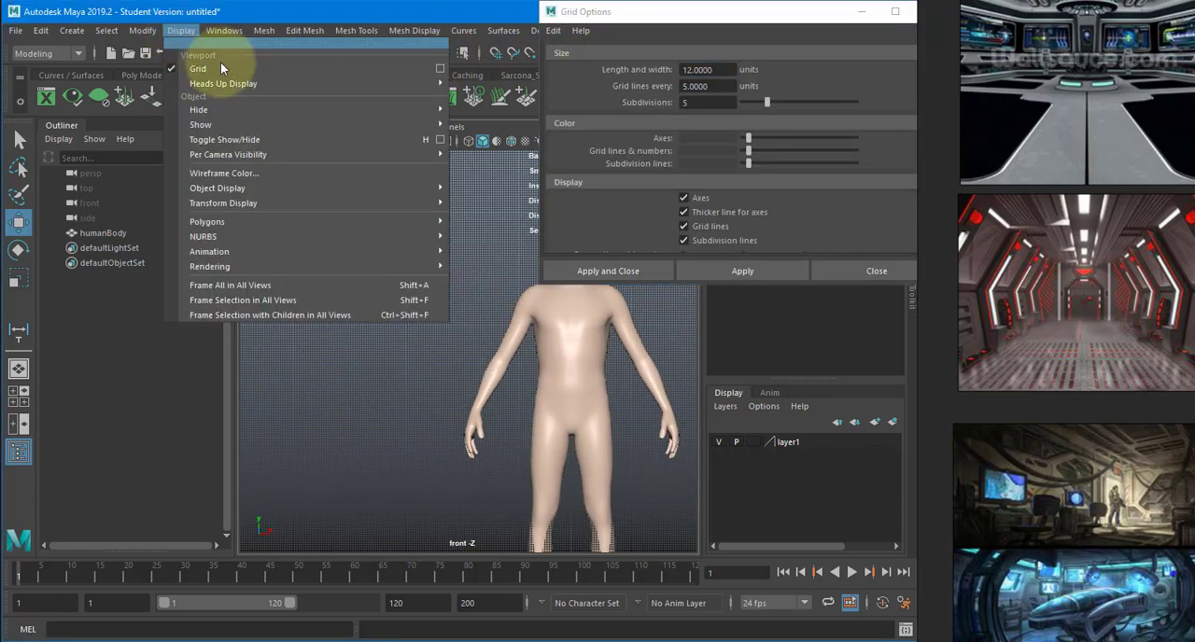
left_click(623, 14)
left_click_drag(624, 13, 178, 118)
left_click_drag(279, 180, 182, 189)
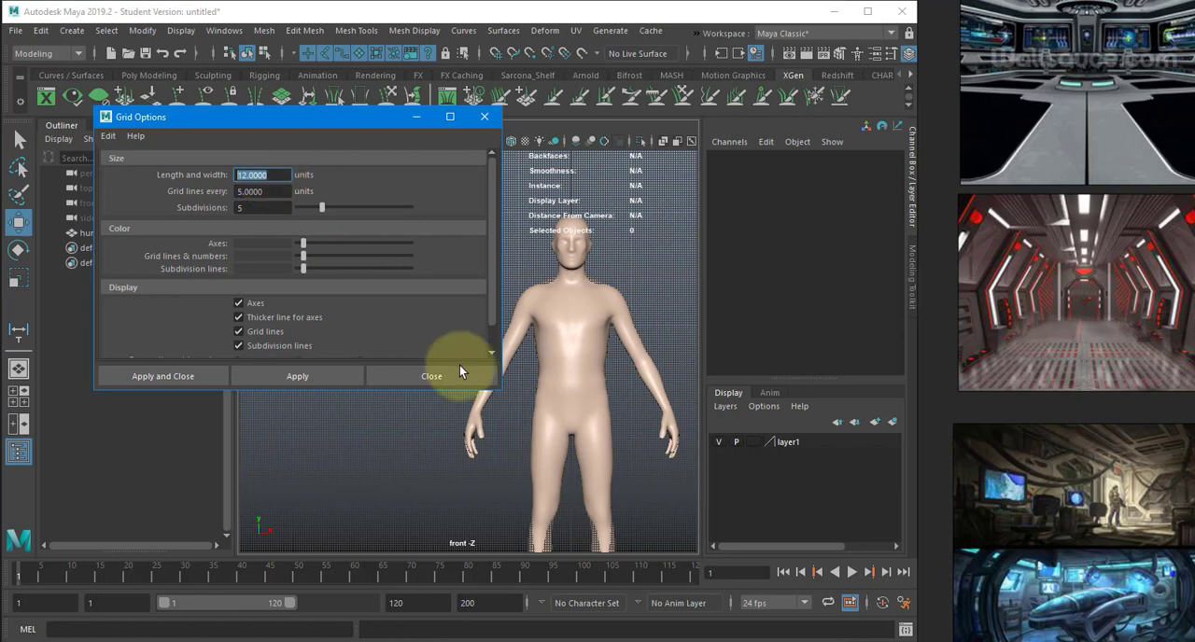
scroll(513, 406, "up", 10)
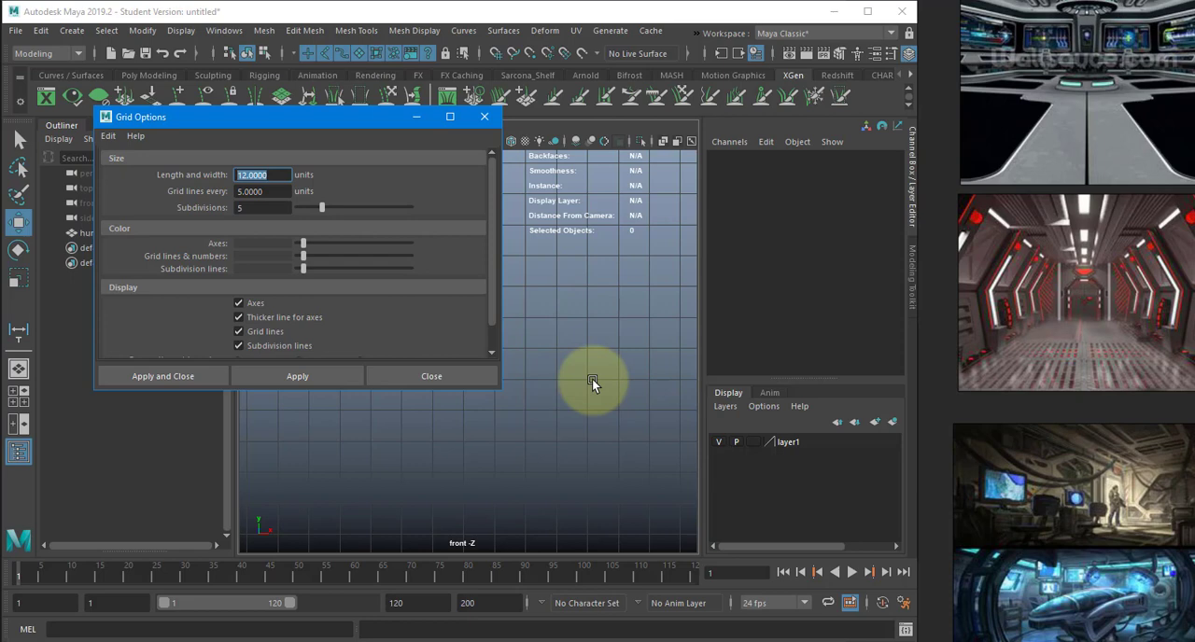
scroll(592, 378, "down", 10)
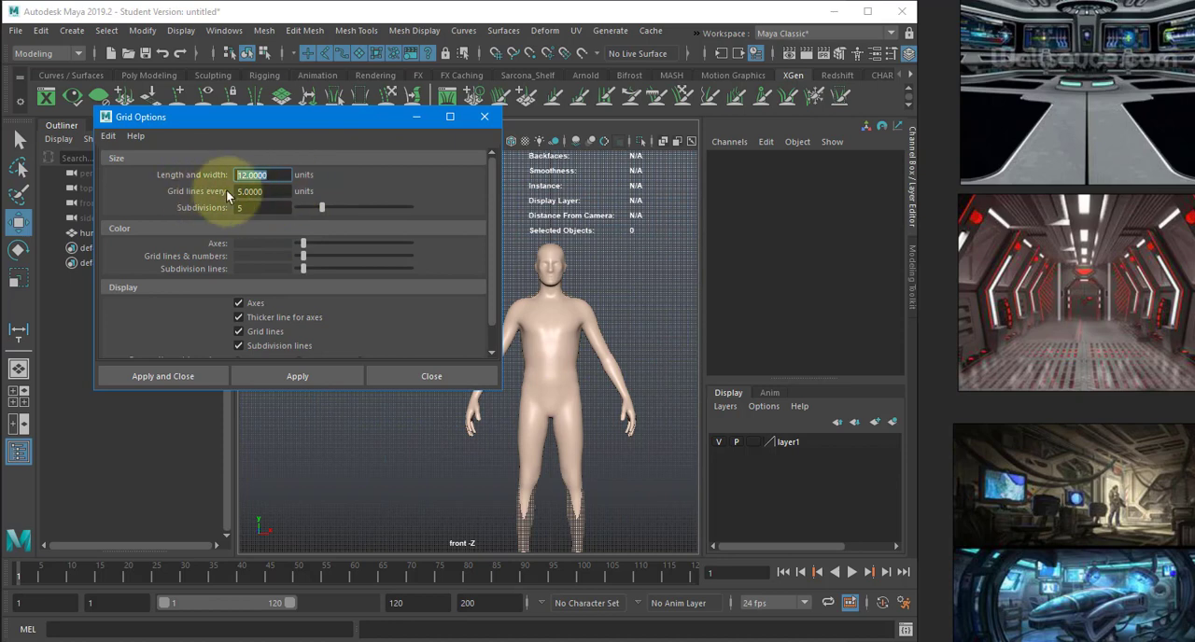
- Set the grid lines to every 100 units with 10 subdivisions and apply the settings
left_click_drag(269, 191, 196, 190)
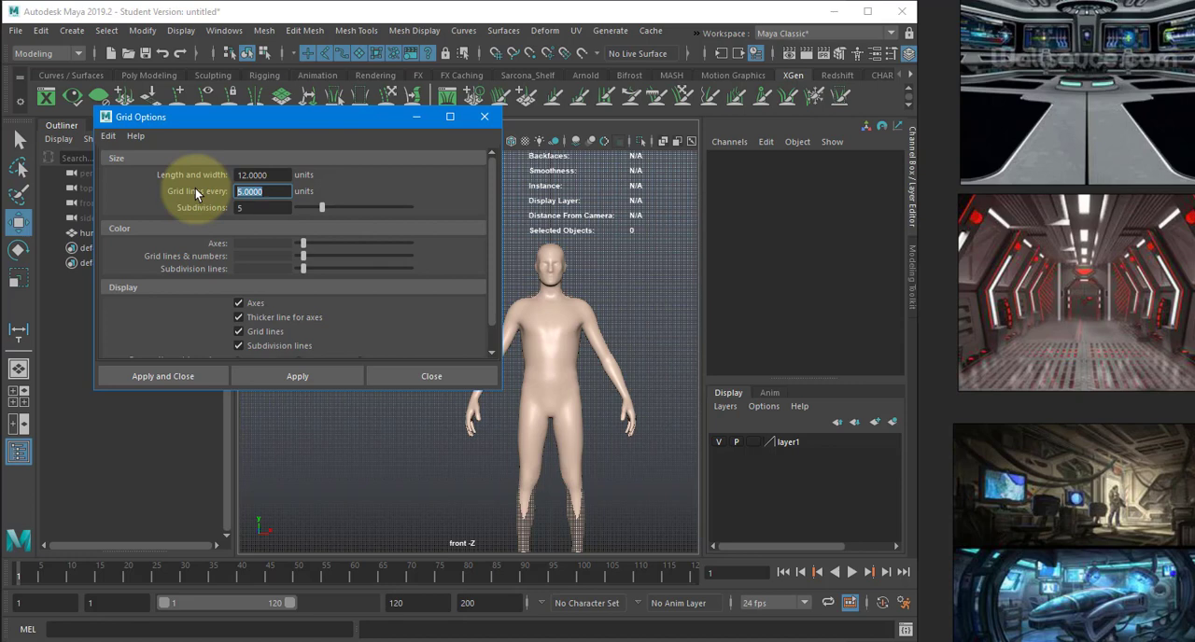
type("100")
key("Tab")
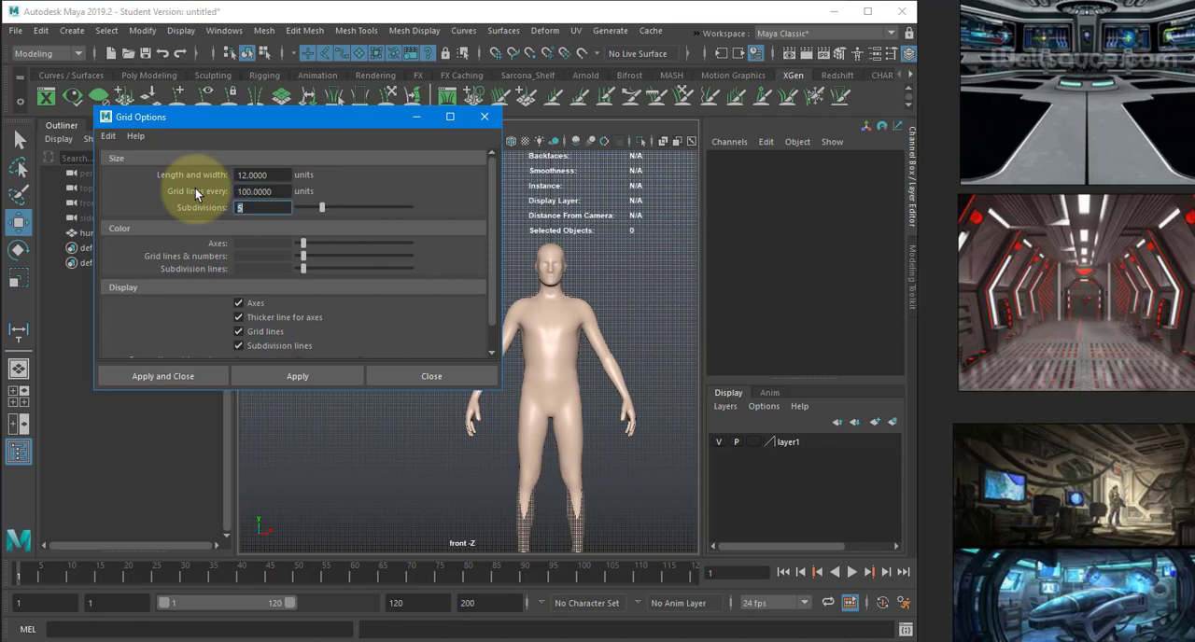
type("10")
key("Tab")
left_click(292, 373)
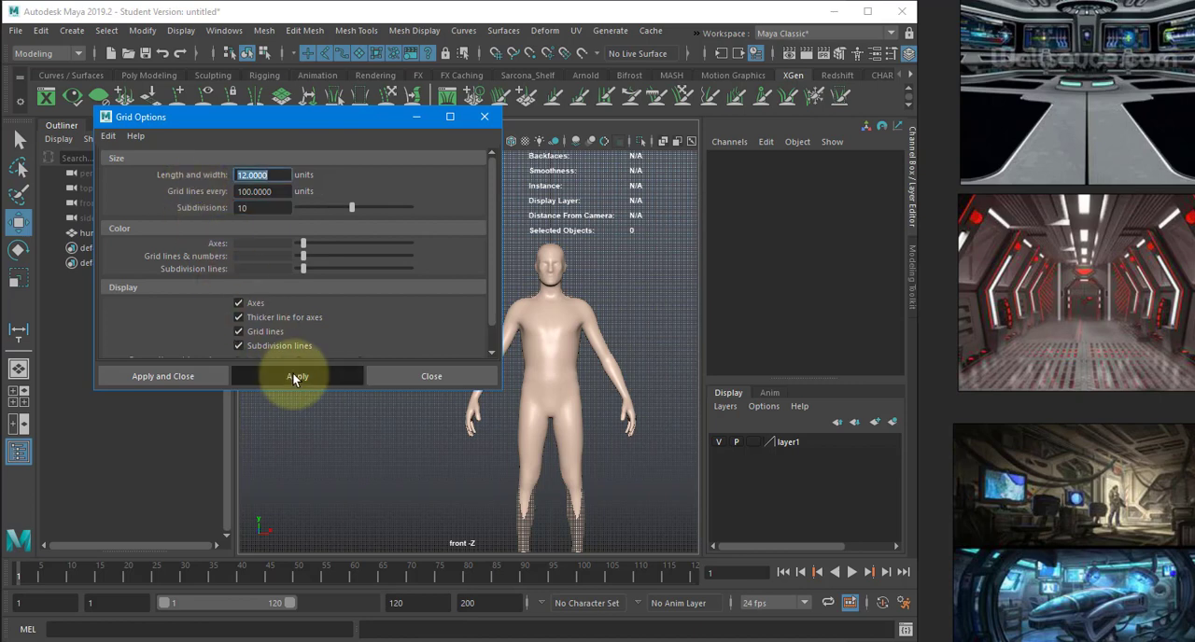
- Change the colour of the grid lines and numbers to dark red and apply it
middle_click_drag(482, 416, 513, 377, "alt")
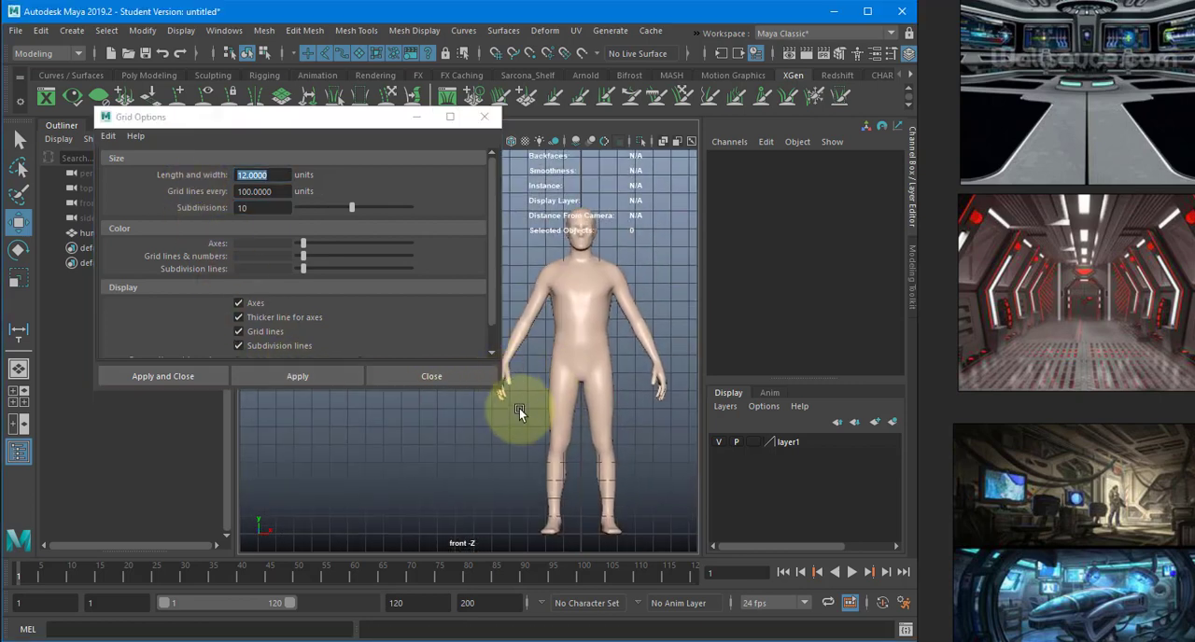
scroll(533, 418, "down", 6)
middle_click_drag(533, 417, 522, 470, "alt")
scroll(523, 464, "up", 3)
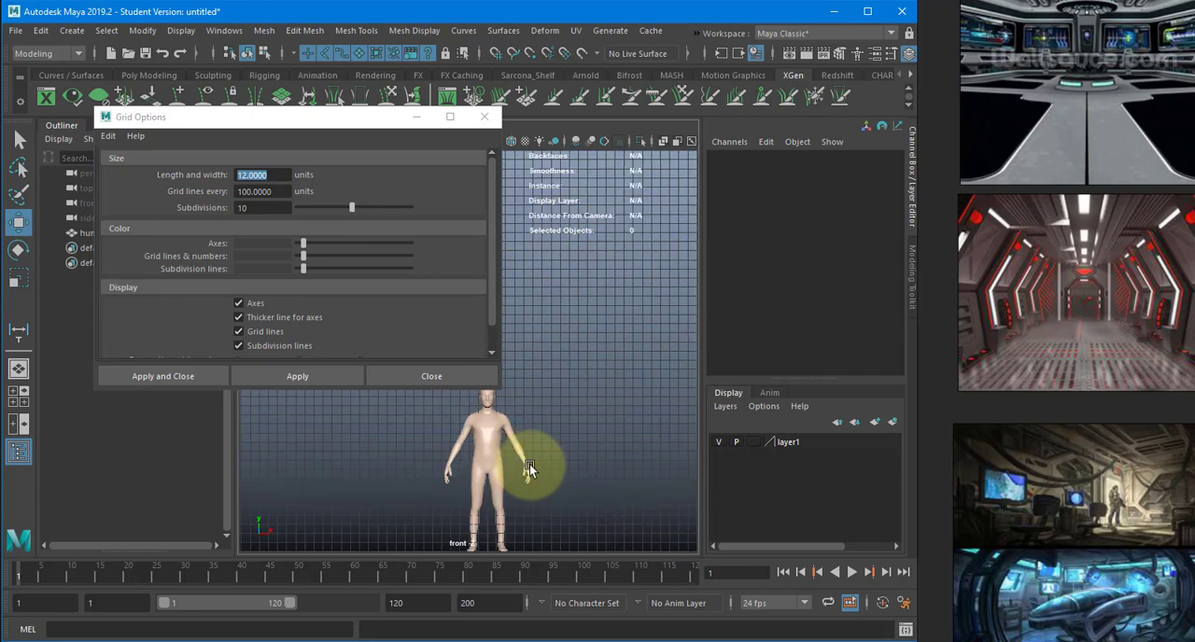
mouse_move(304, 244)
left_mouse_down()
mouse_move(318, 242)
mouse_move(303, 240)
mouse_move(314, 255)
left_mouse_up()
left_click(299, 374)
left_click(292, 381)
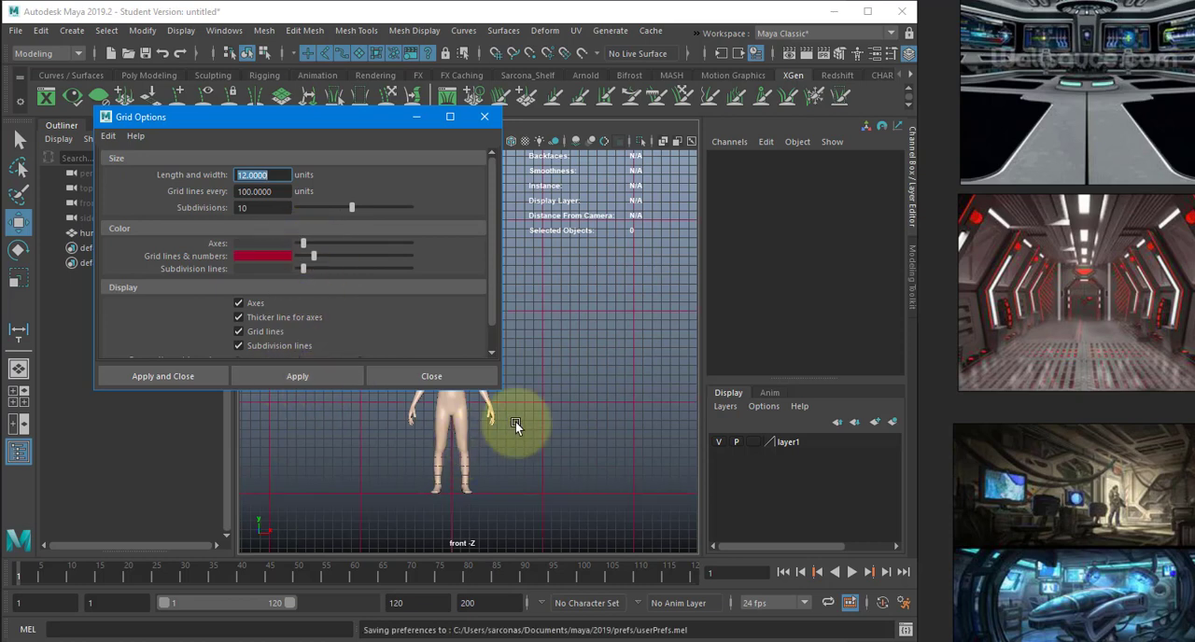
- Switch to the perspective view, set the grid's length and width to 500 units and apply the change
middle_click_drag(455, 467, 551, 407, "alt")
right_click_drag(550, 404, 470, 451, "alt")
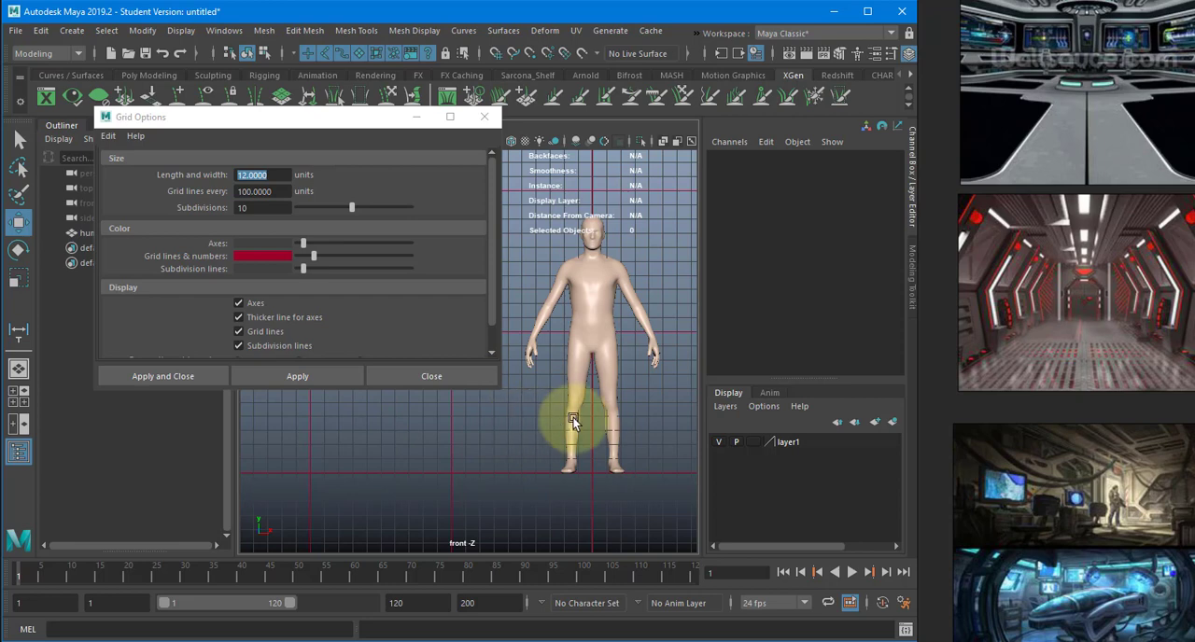
right_click_drag(572, 420, 622, 377, "alt")
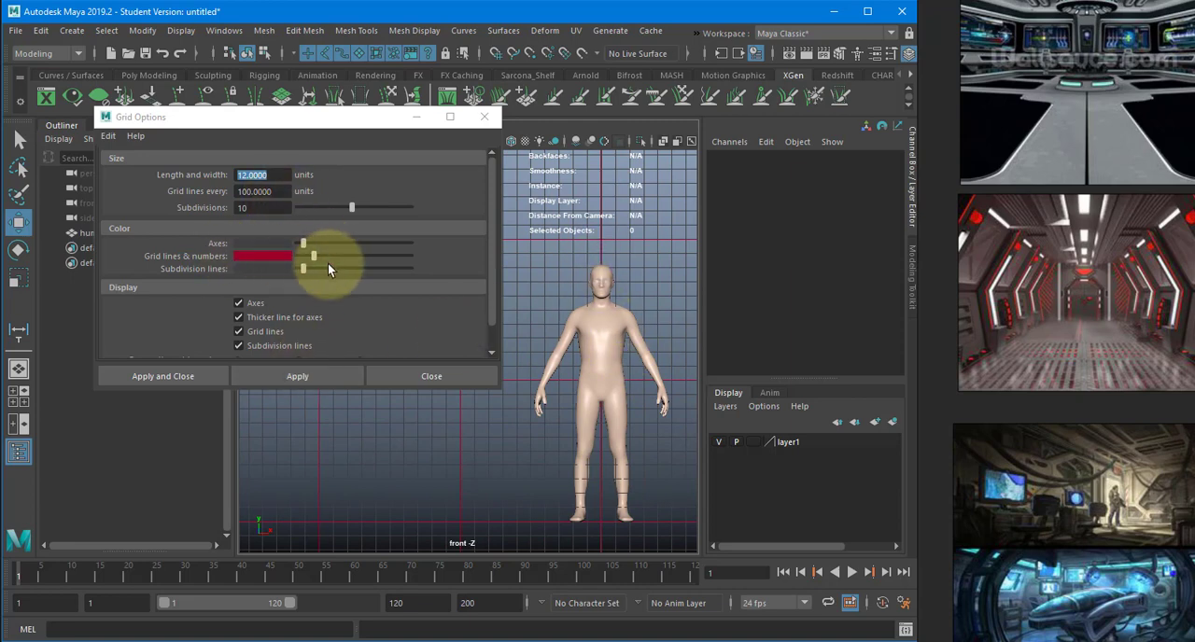
left_click_drag(275, 175, 181, 173)
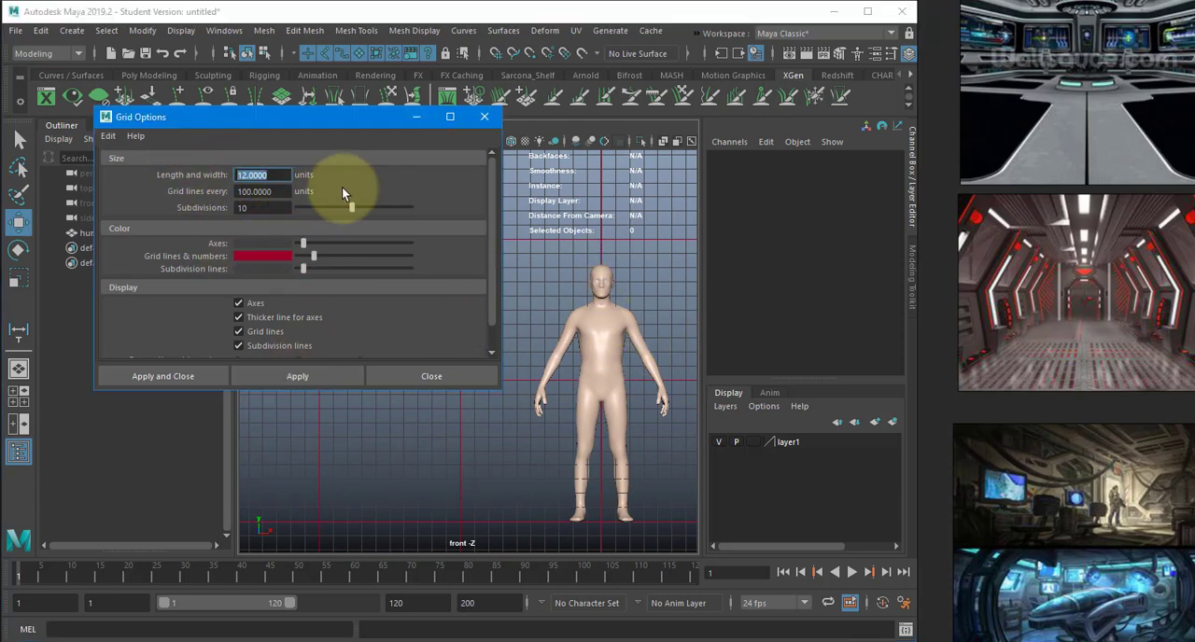
middle_click_drag(566, 266, 567, 297, "alt")
key("space")
left_click_drag(566, 297, 572, 266)
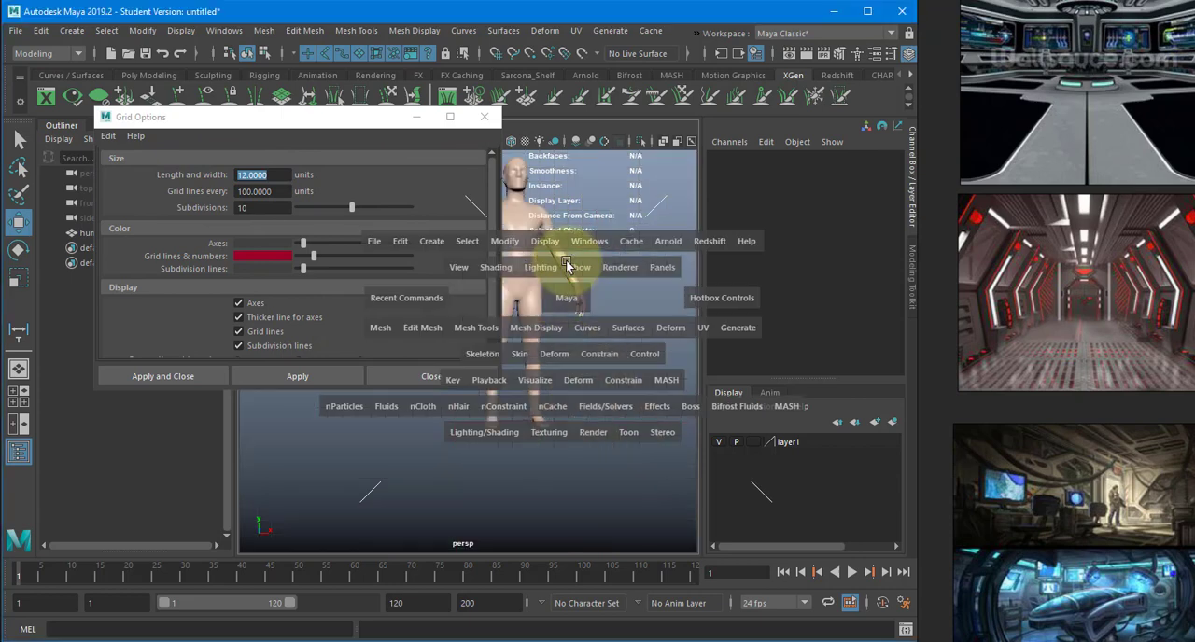
middle_click_drag(567, 305, 509, 446, "alt")
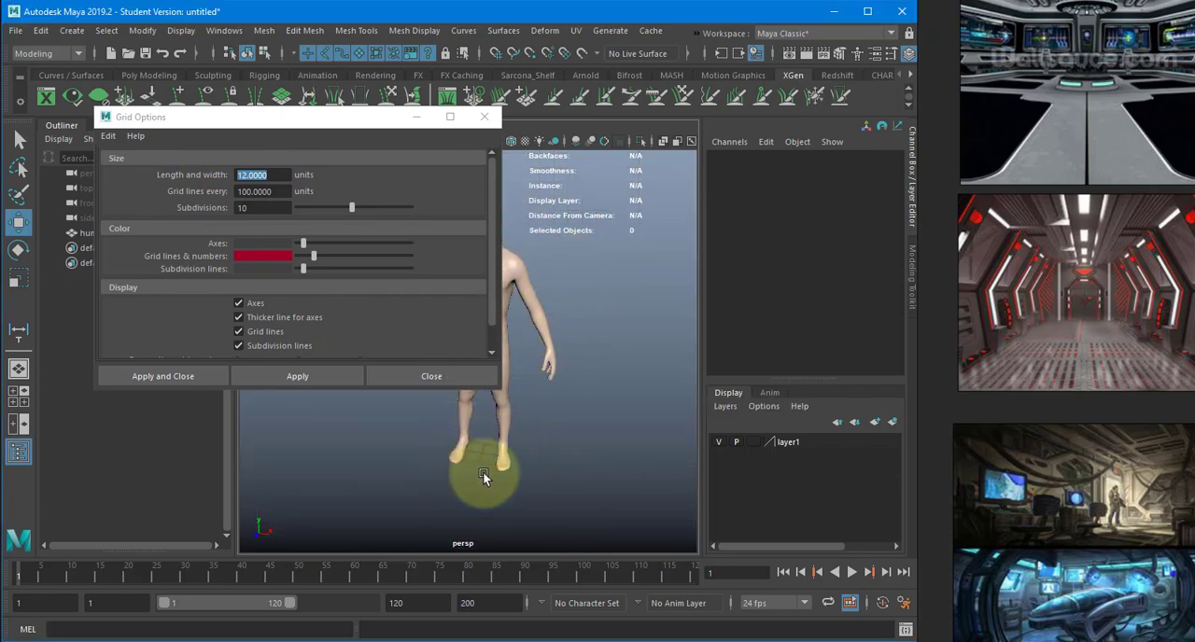
left_click(177, 169)
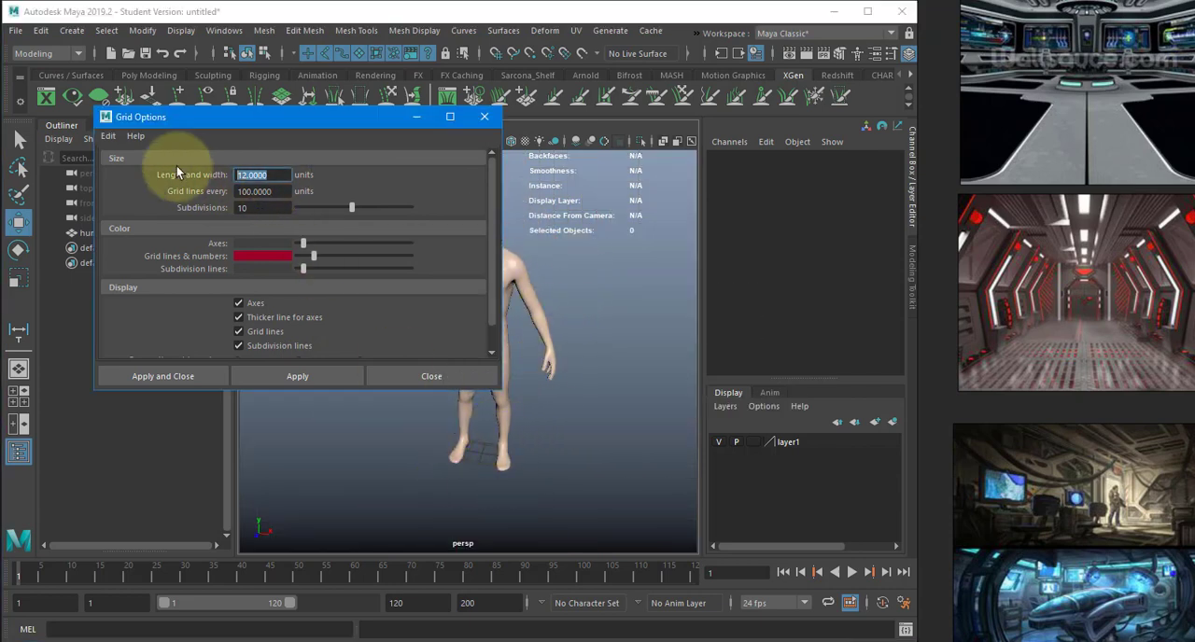
type("500")
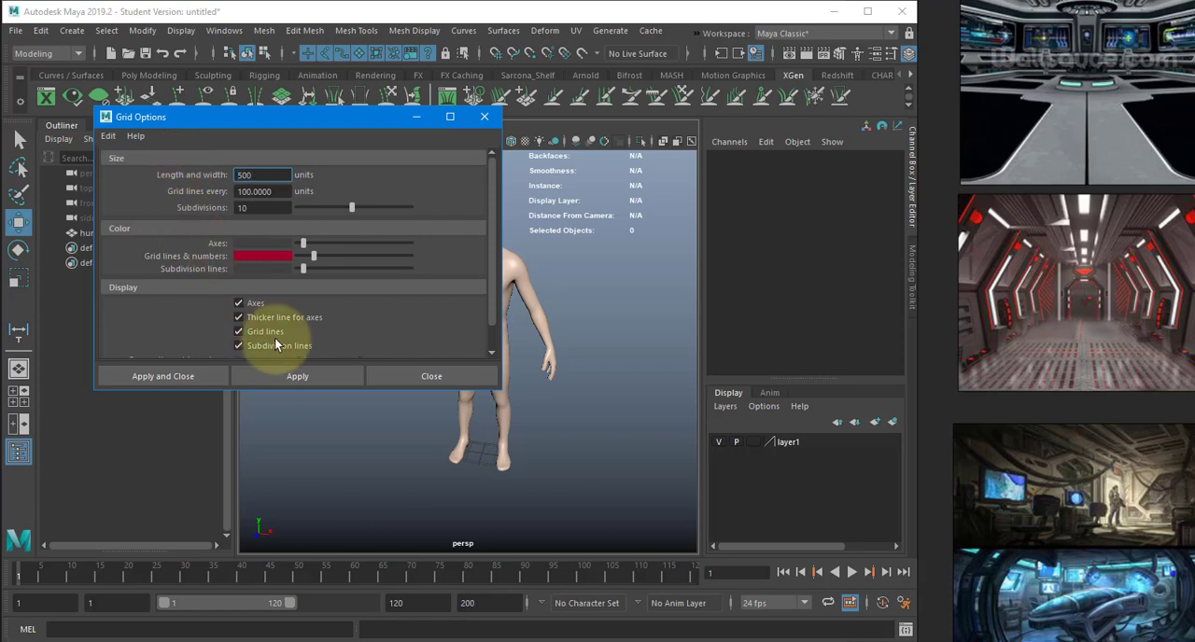
left_click(296, 377)
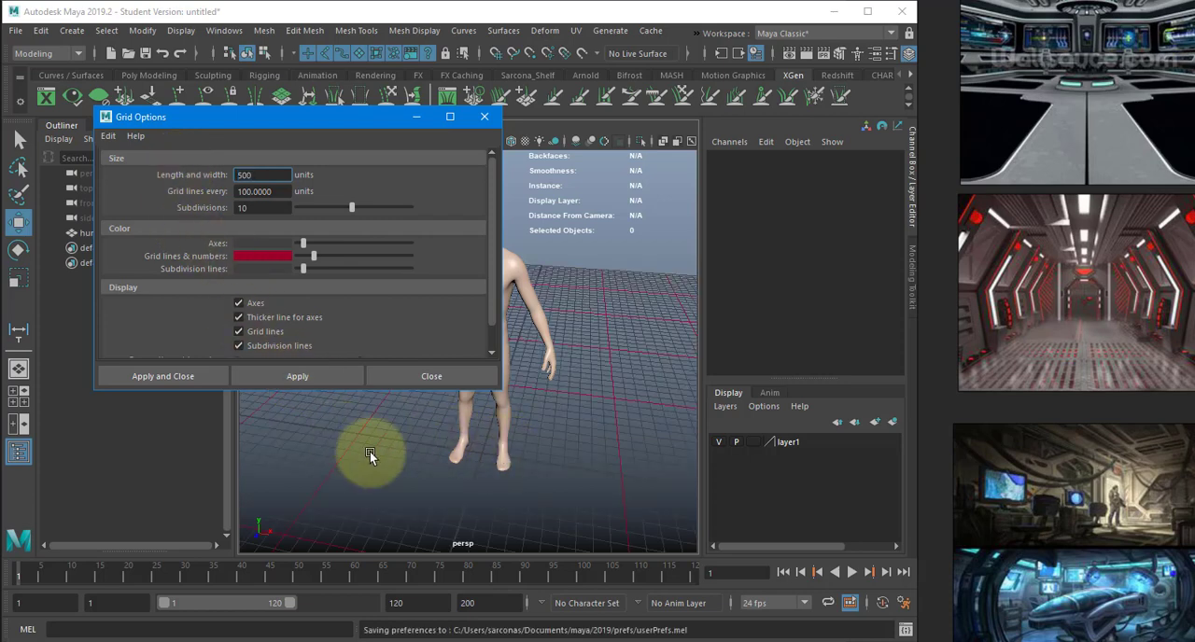
- Return to the front view, close the grid options and frame the human body against the new grid
key("space")
left_click_drag(507, 451, 509, 485)
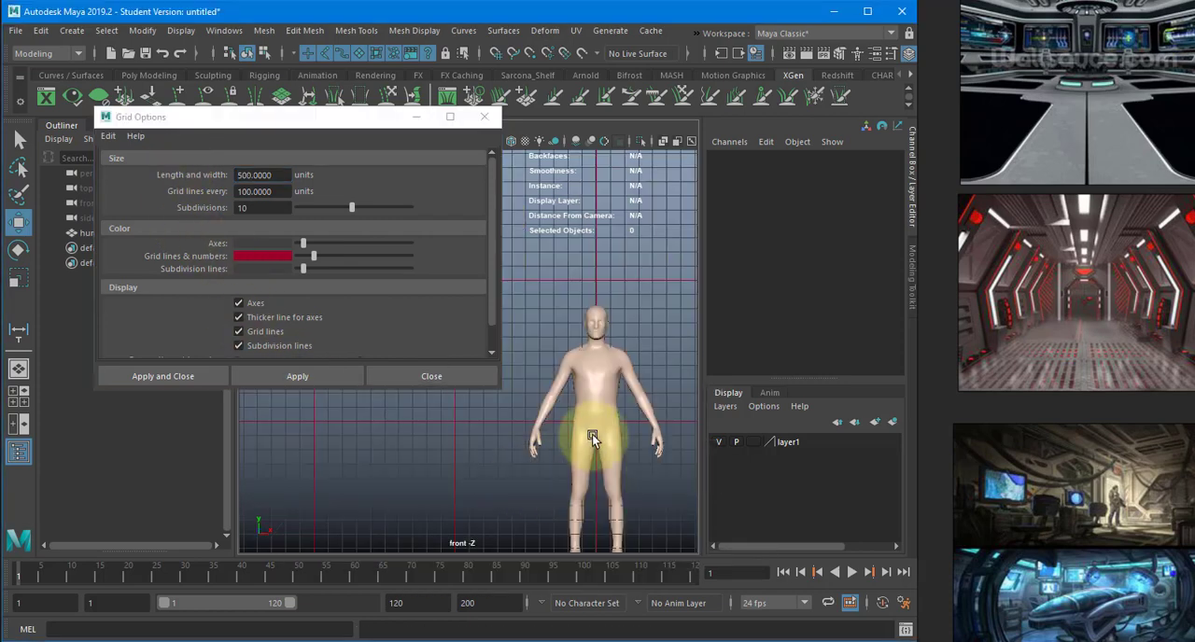
left_click(422, 375)
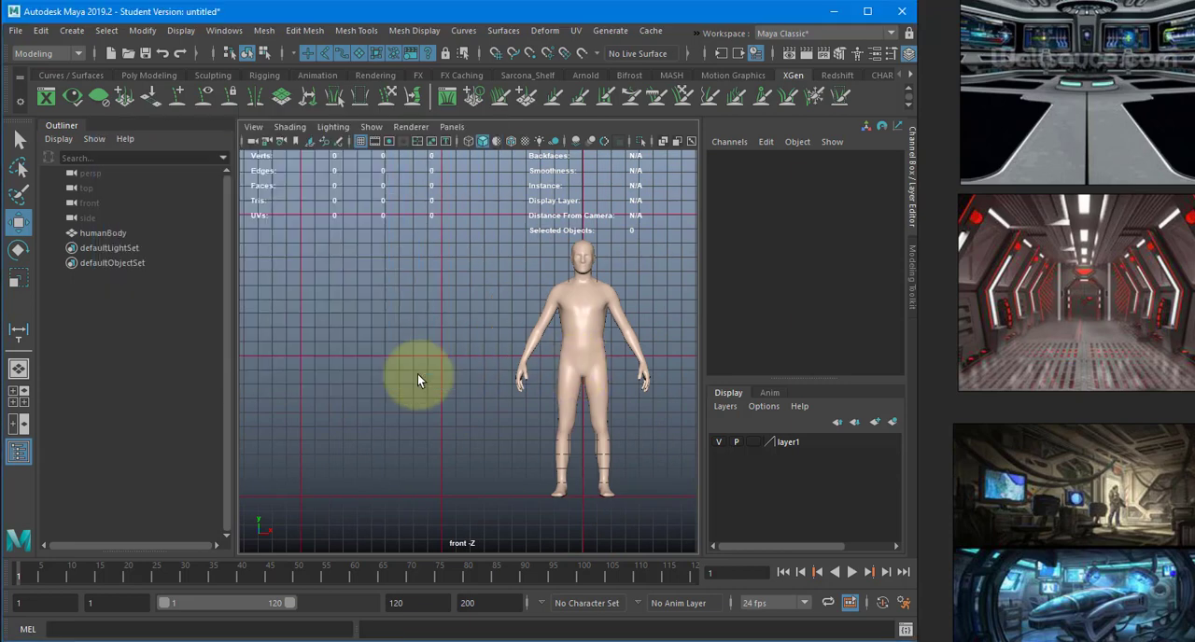
middle_click_drag(535, 377, 412, 361, "alt")
right_click_drag(412, 361, 485, 352, "alt")
middle_click_drag(411, 395, 520, 345, "alt")
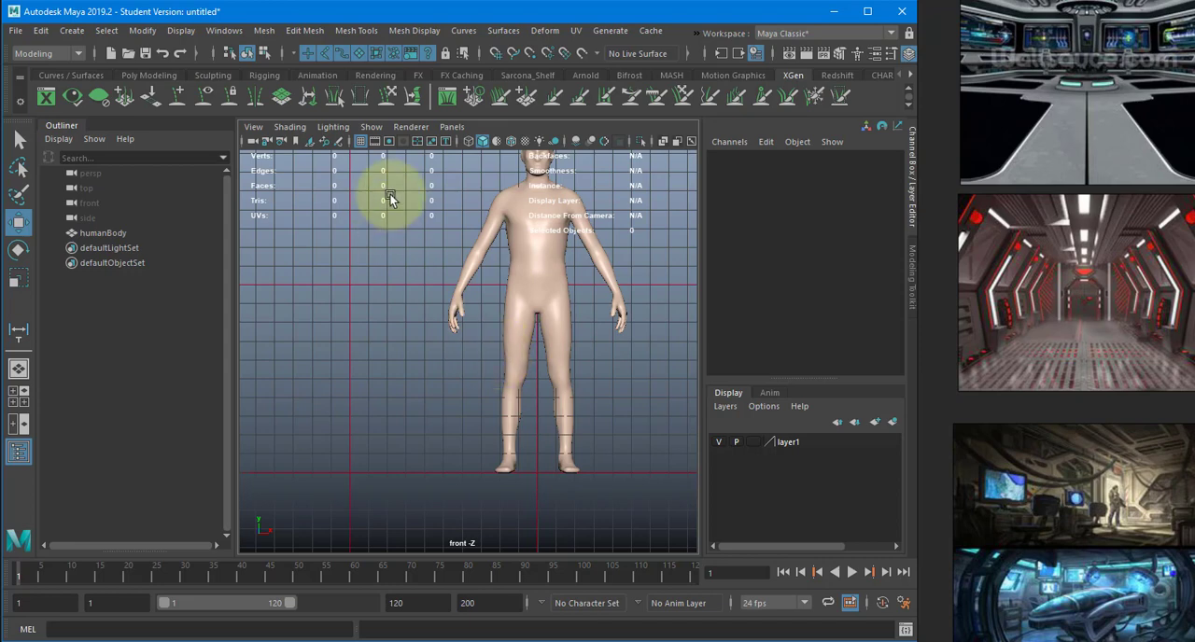
- Try an enlarged, upright polygon plane beside the human body as a wall block-out, and delete it
left_click(72, 31)
mouse_move(122, 68)
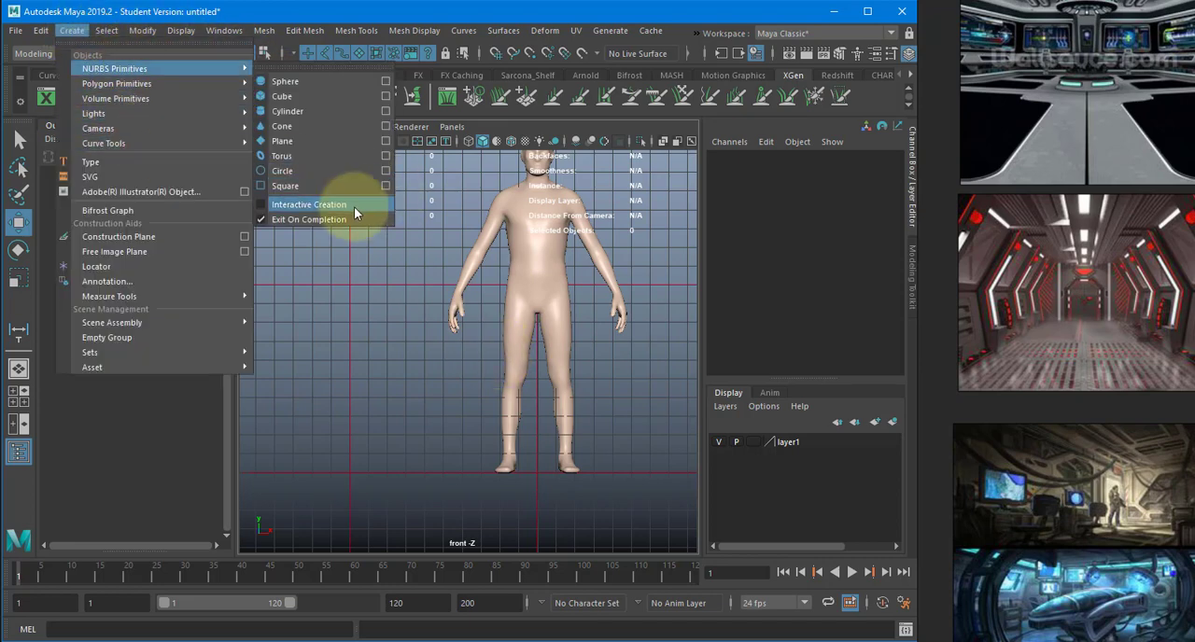
mouse_move(186, 85)
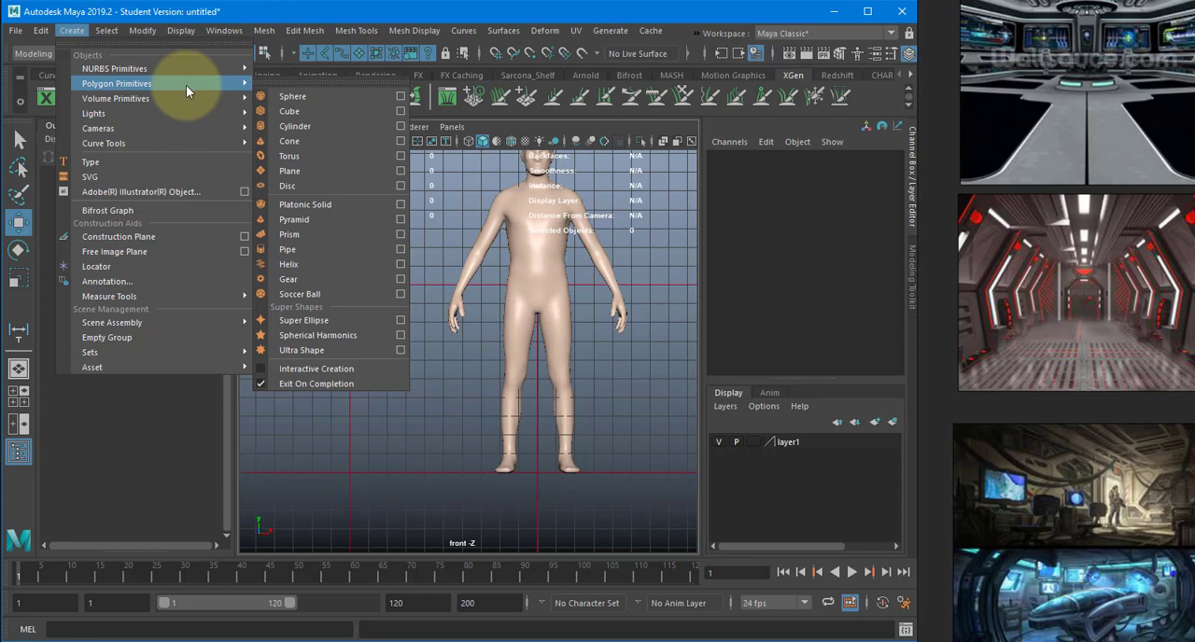
left_click(323, 171)
key("r")
middle_click_drag(509, 428, 663, 407)
key("w")
left_click_drag(539, 414, 447, 344)
key("e")
key("w")
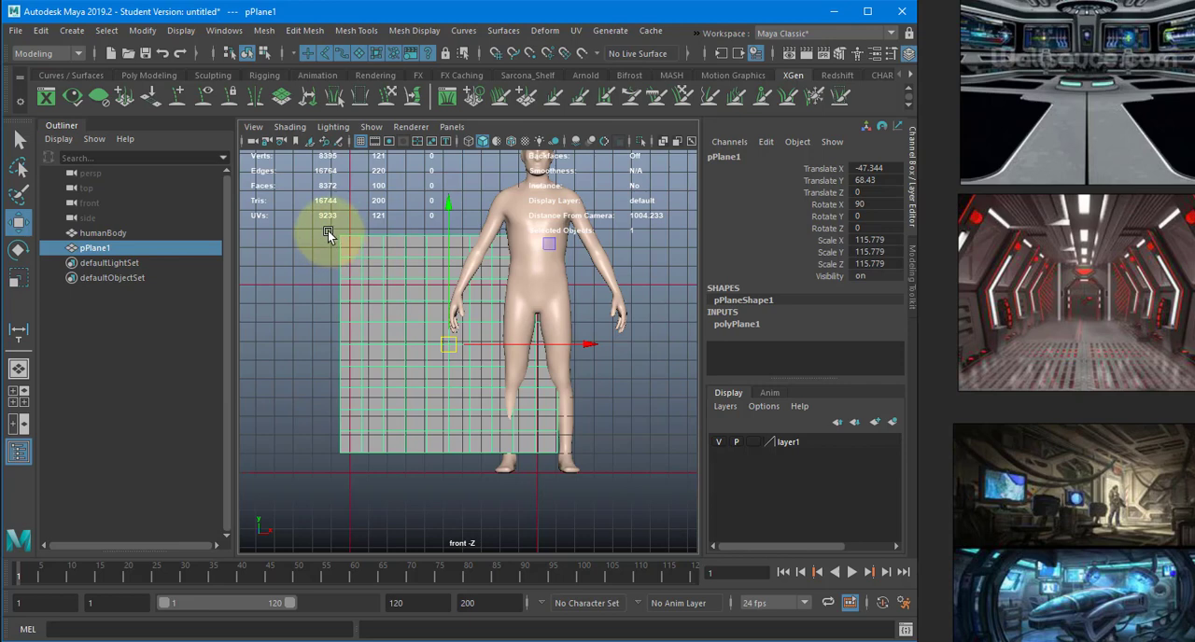
key("Delete")
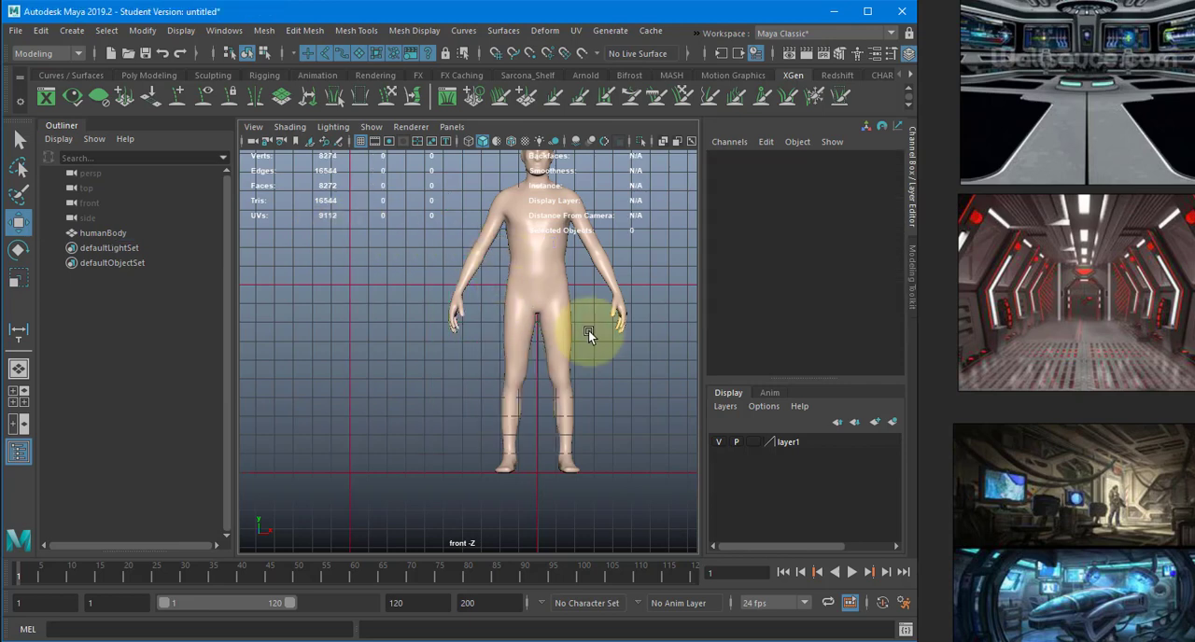
- Start the Create Polygon tool in the front view with space around the human body for a corridor outline
scroll(589, 330, "down", 5)
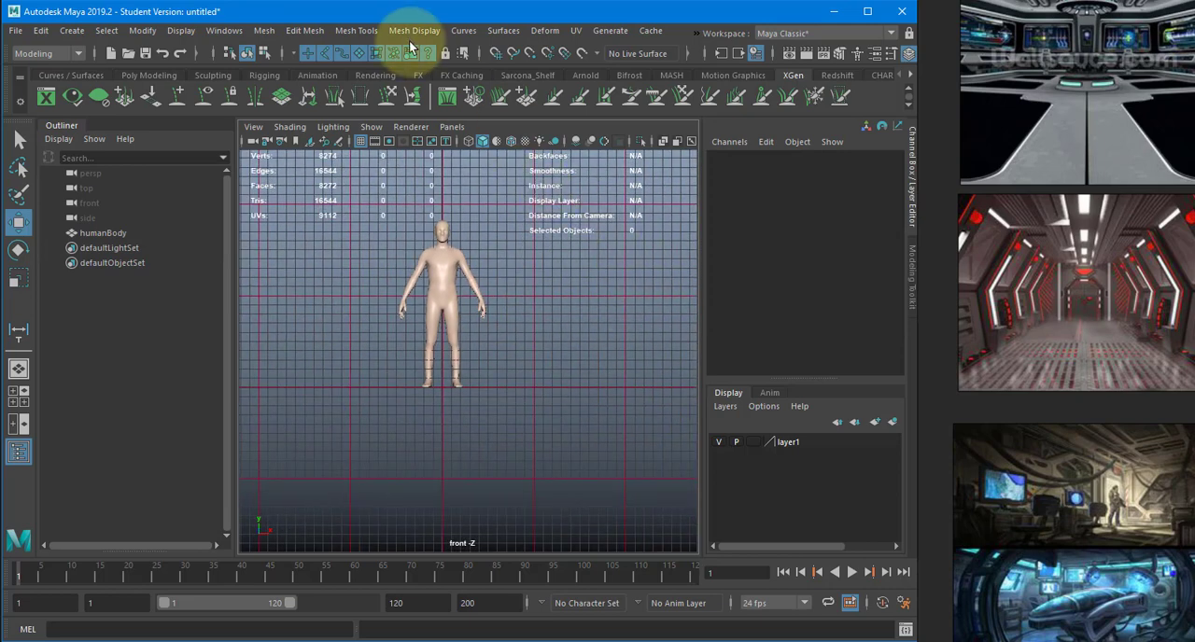
left_click(356, 30)
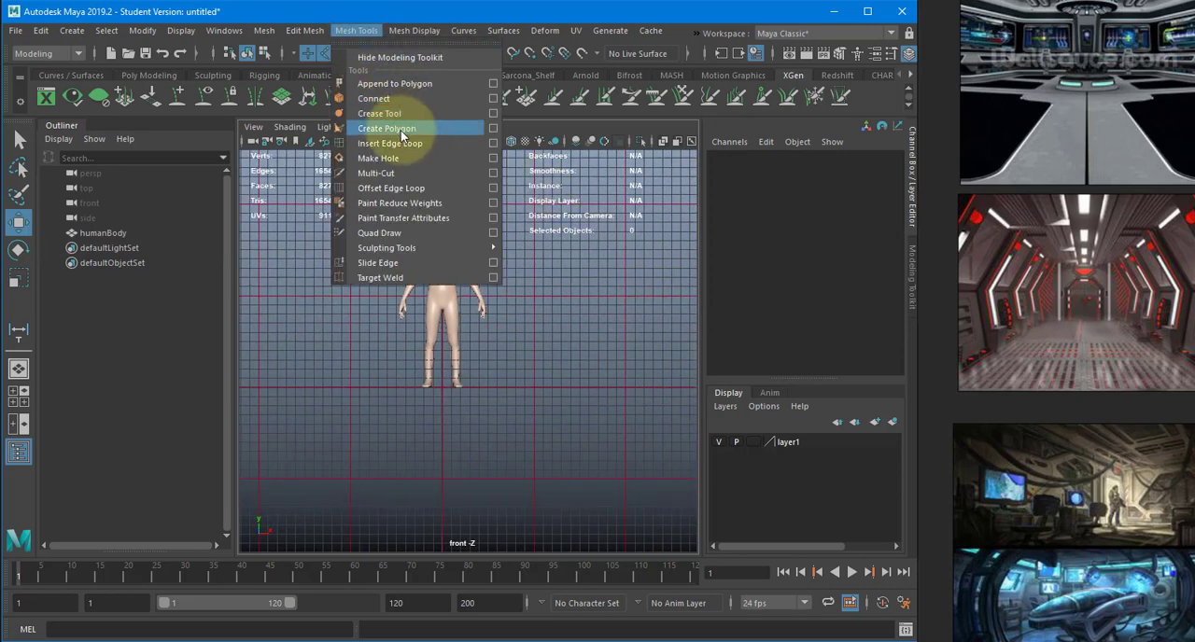
left_click(401, 130)
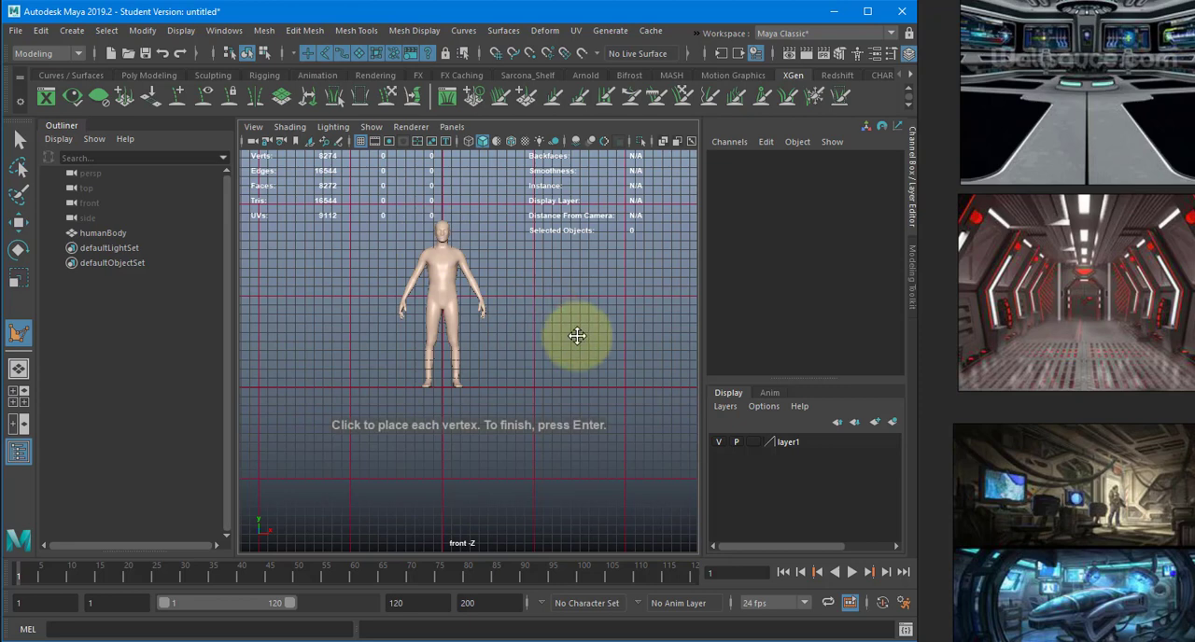
middle_click_drag(579, 339, 596, 346, "alt")
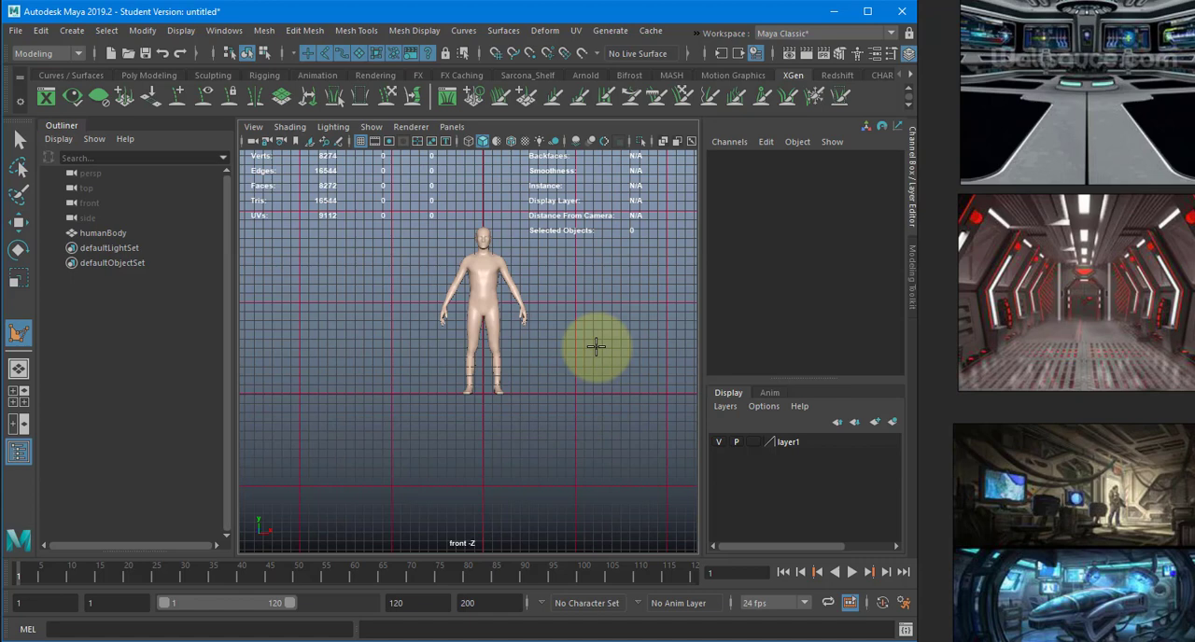
- Examine the wall angles and cross-section of the red-lit sci-fi corridor on the reference board
middle_click_drag(1055, 296, 1018, 312)
scroll(1122, 298, "up", 2)
middle_click_drag(1105, 302, 1073, 317)
scroll(1109, 318, "up", 1)
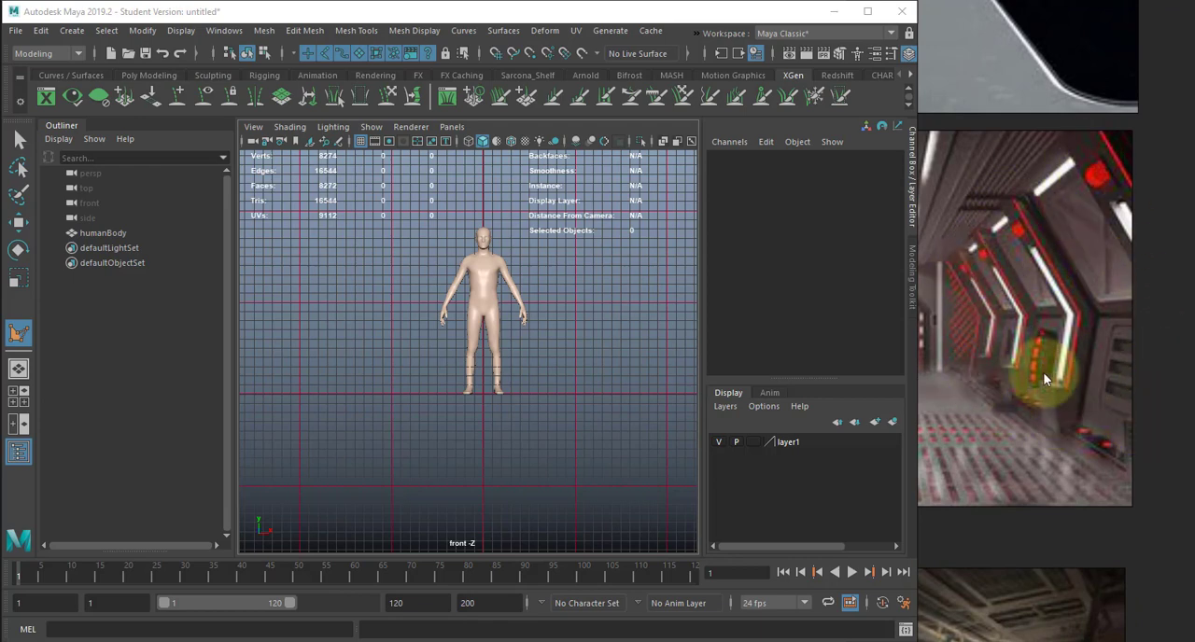
scroll(1014, 346, "up", 1)
middle_click_drag(1014, 347, 1081, 331)
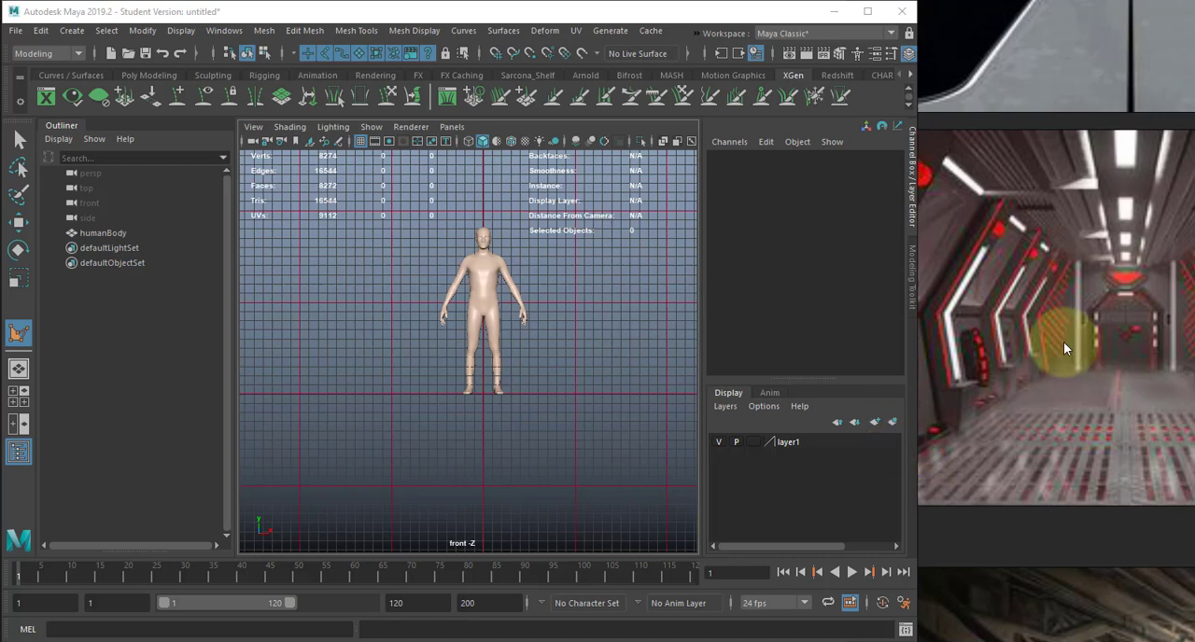
middle_click_drag(1100, 329, 1028, 289)
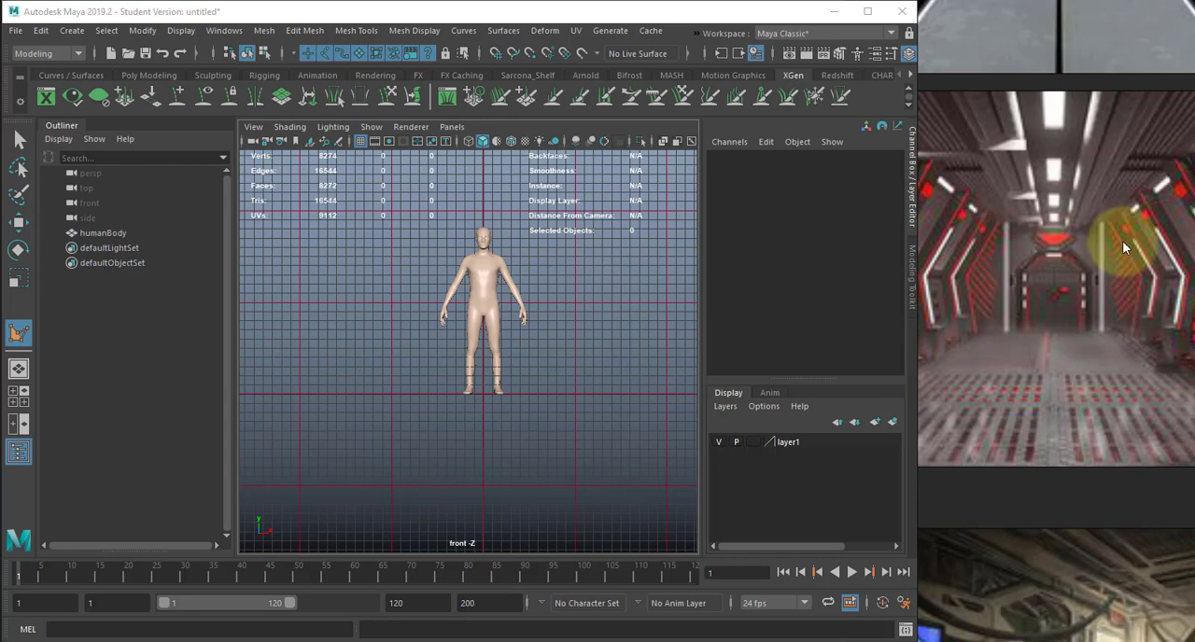
middle_click_drag(1052, 337, 1120, 311)
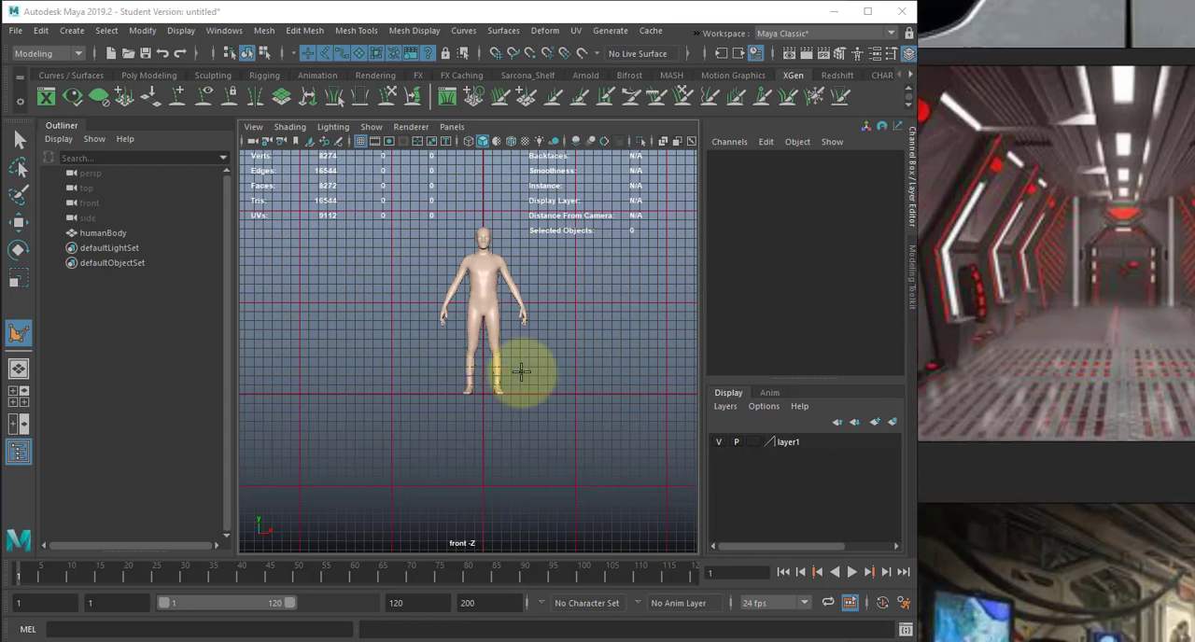
- Place the corridor outline's two floor vertices, snapped to the ground line two major grid squares either side of the human body
middle_click_drag(558, 306, 378, 318, "alt")
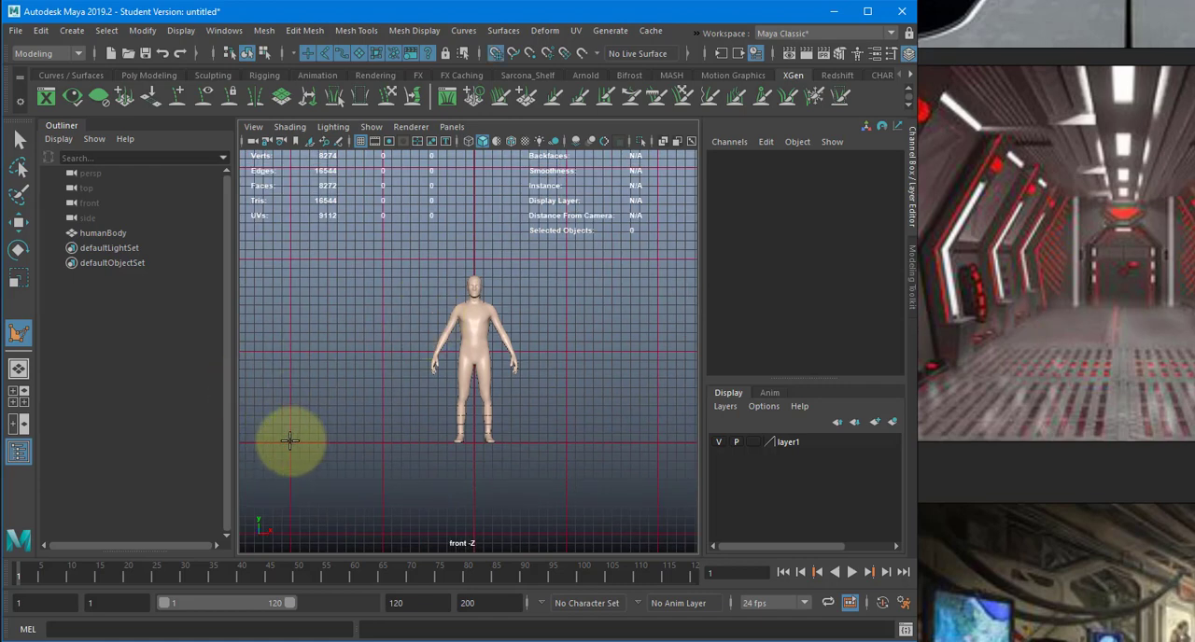
left_click(290, 442)
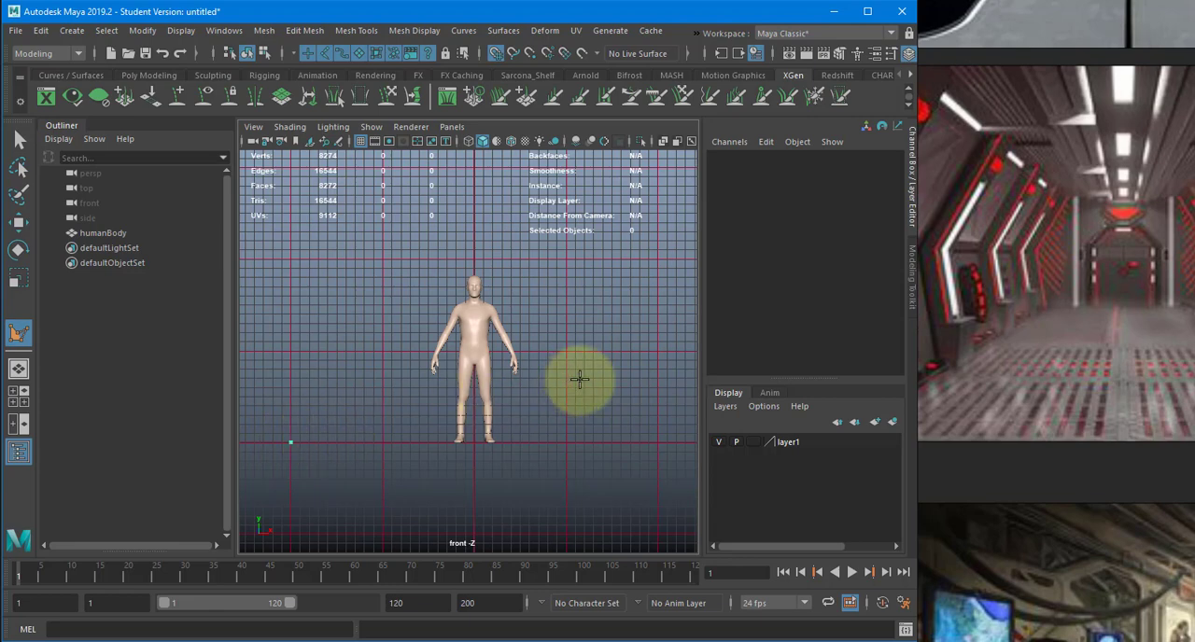
left_click(657, 442)
- Add the right wall's grid-snapped vertices: one major square outward and up from the floor corner, and one directly above that corner at ceiling height
middle_click_drag(648, 358, 551, 370, "alt")
scroll(625, 398, "down", 4)
scroll(1013, 268, "down", 2)
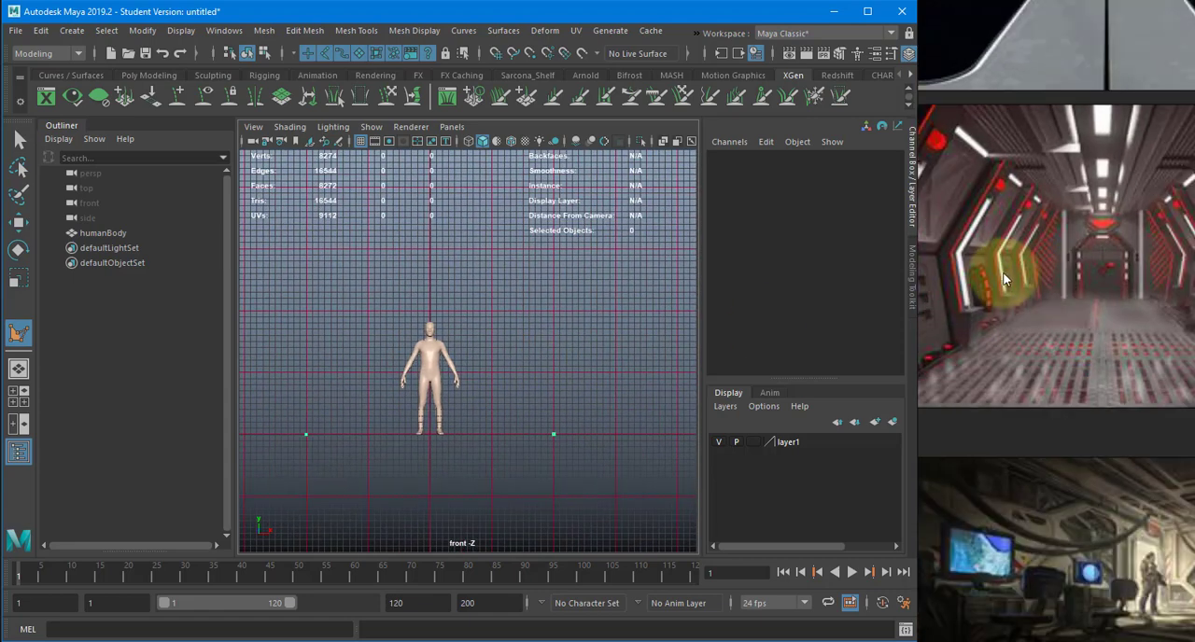
middle_click_drag(1004, 274, 1107, 281)
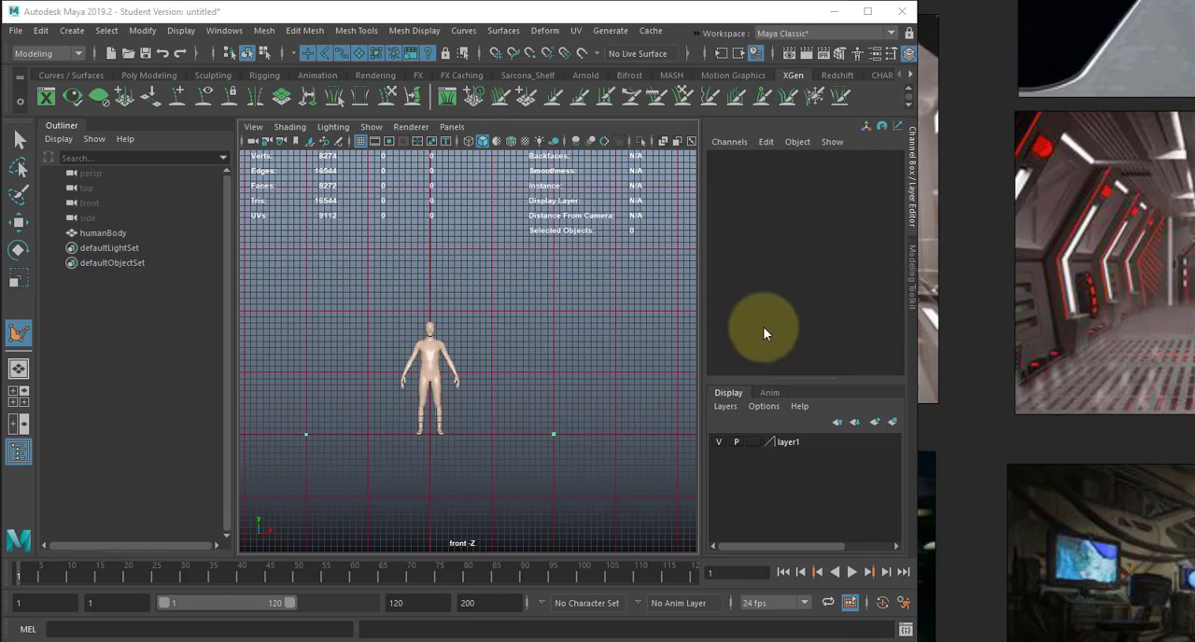
middle_click_drag(620, 376, 626, 386, "alt")
right_click_drag(658, 386, 705, 387, "alt")
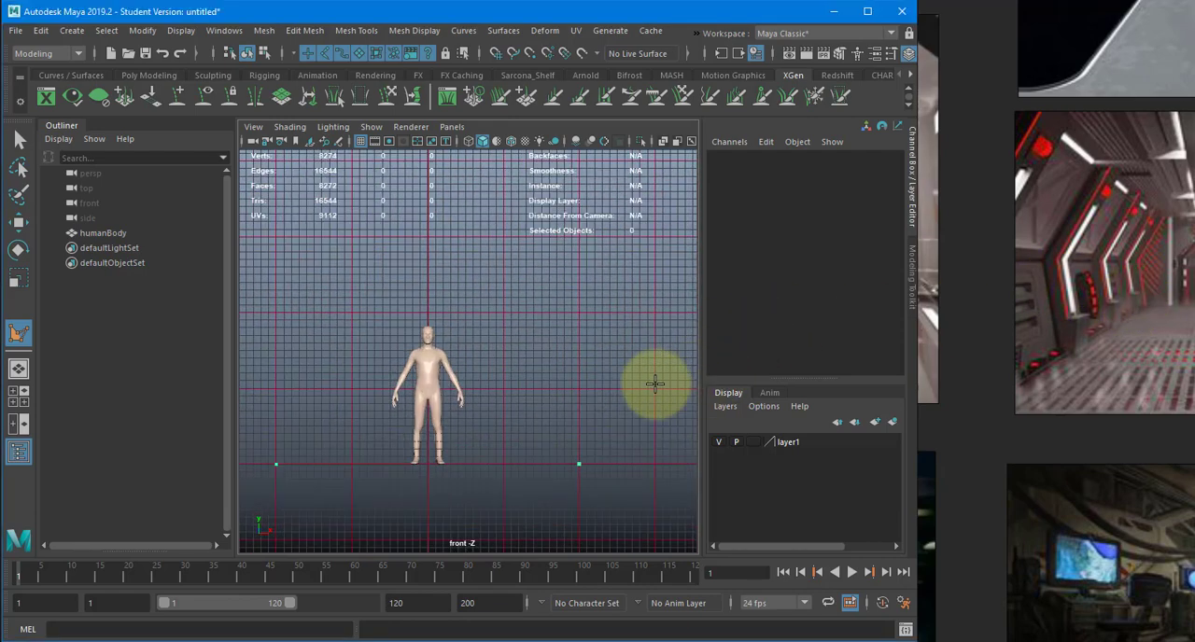
key("x")
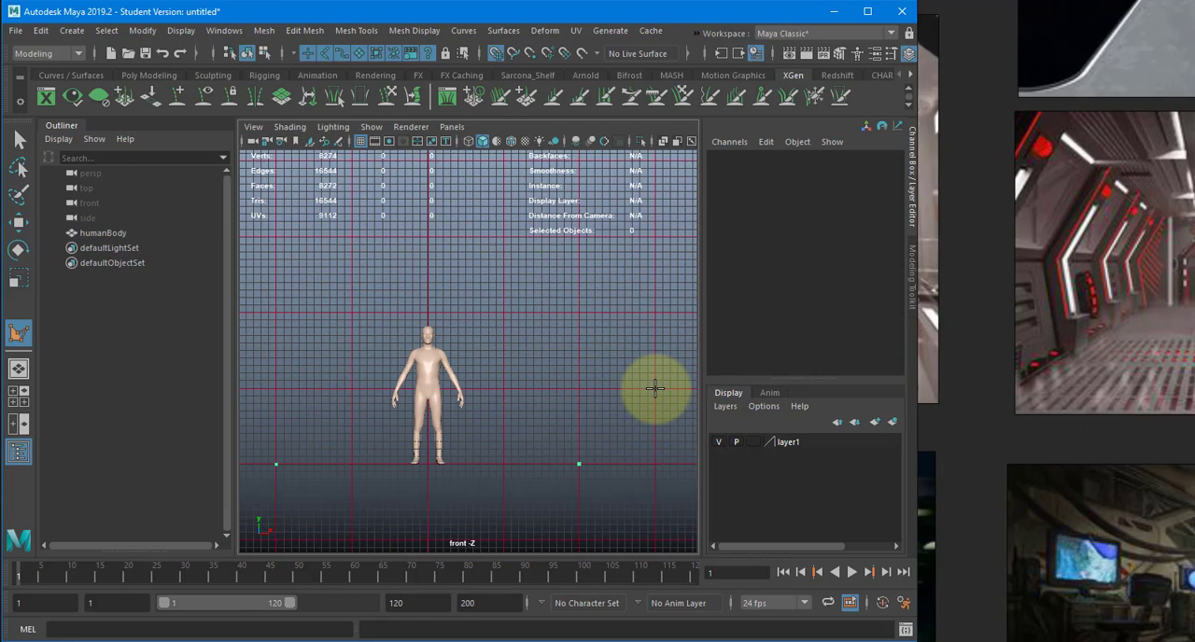
left_click(655, 388)
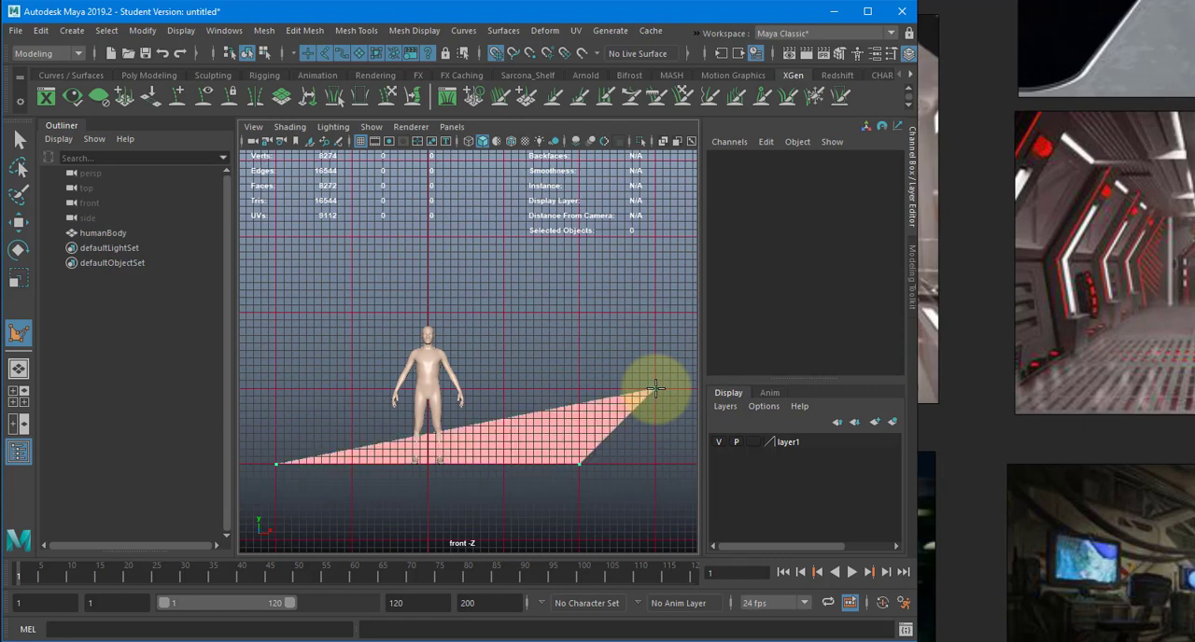
left_click(580, 239)
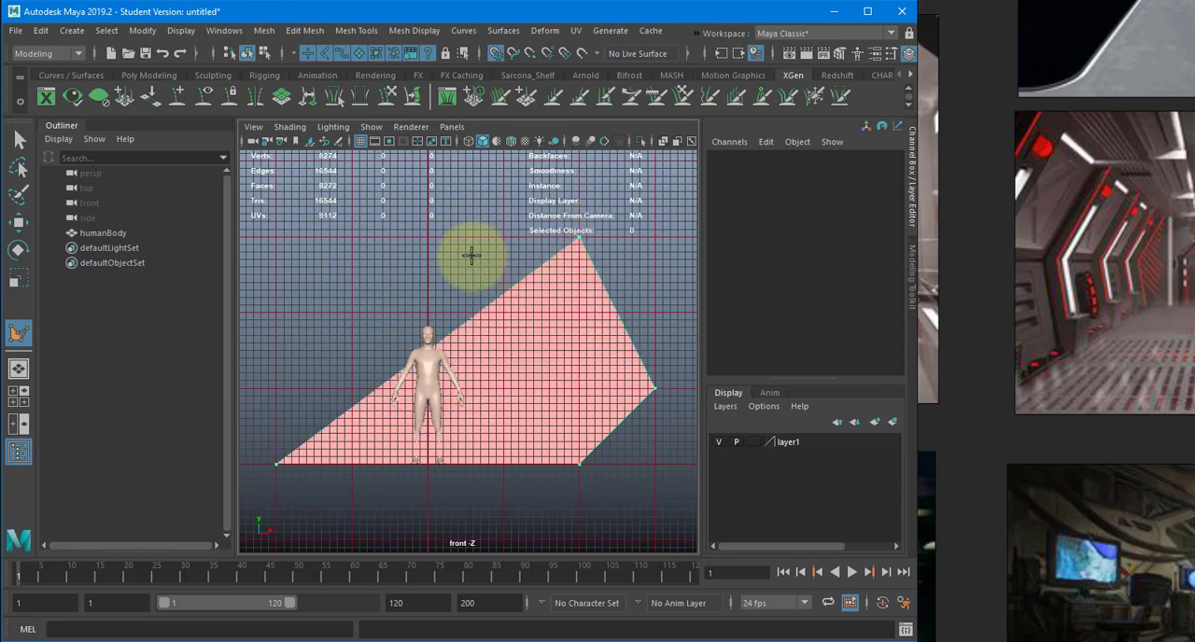
- Mirror the vertex positions on the left with a grid-snapped ceiling corner and lower wall point, and complete the six-sided polygon
middle_click_drag(451, 255, 524, 264, "alt")
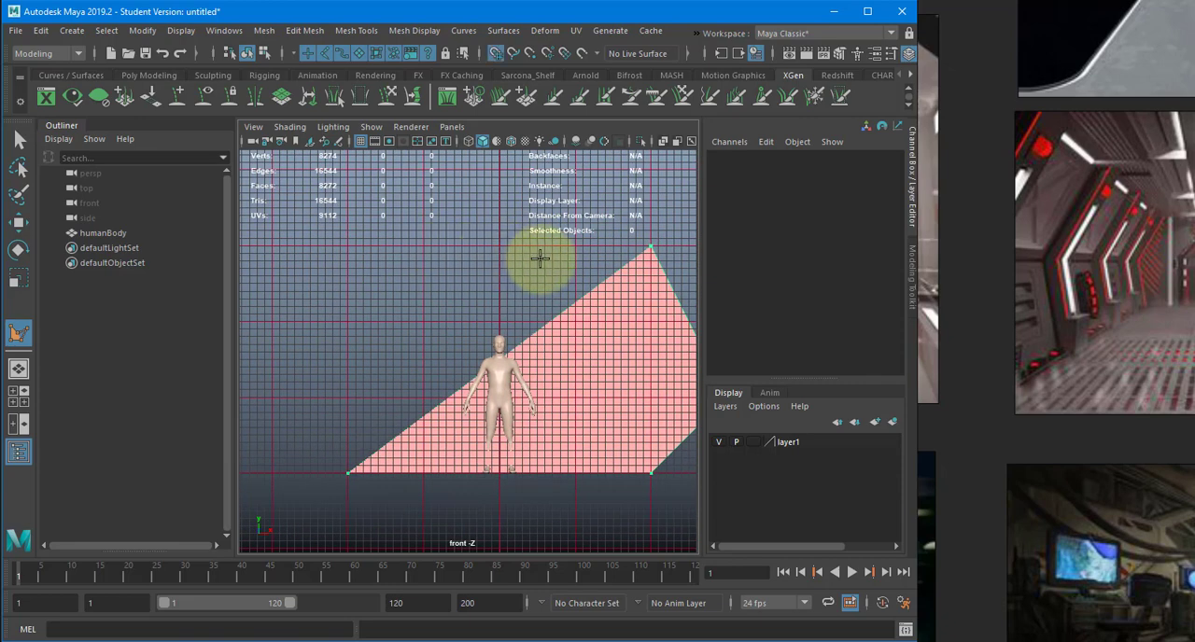
key("x")
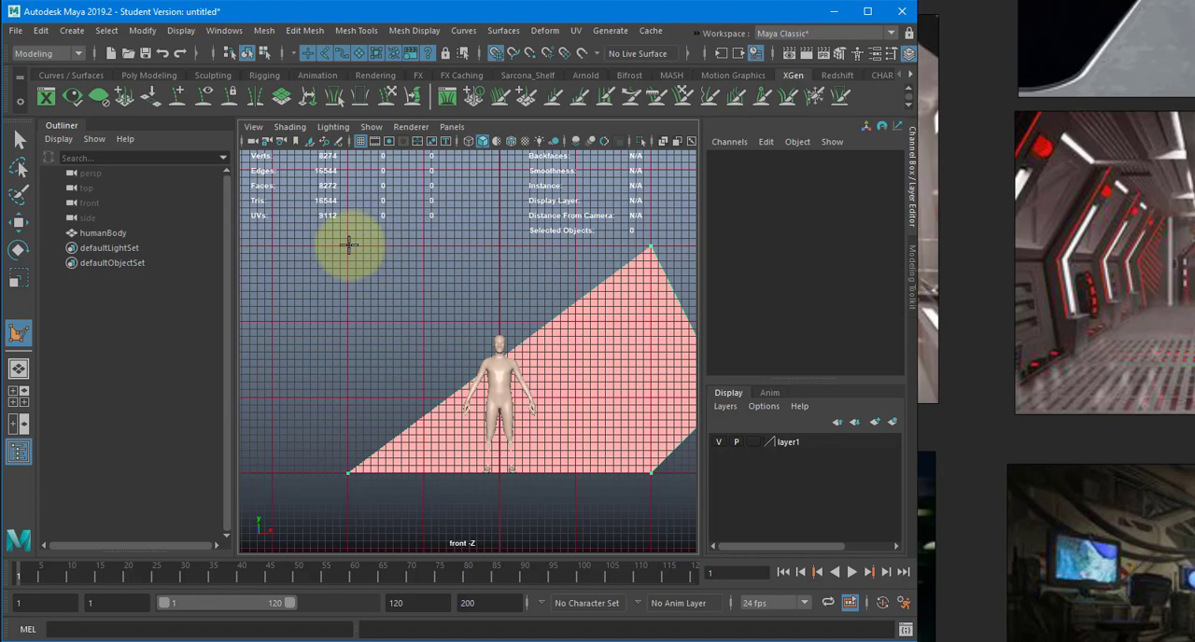
left_click(345, 244)
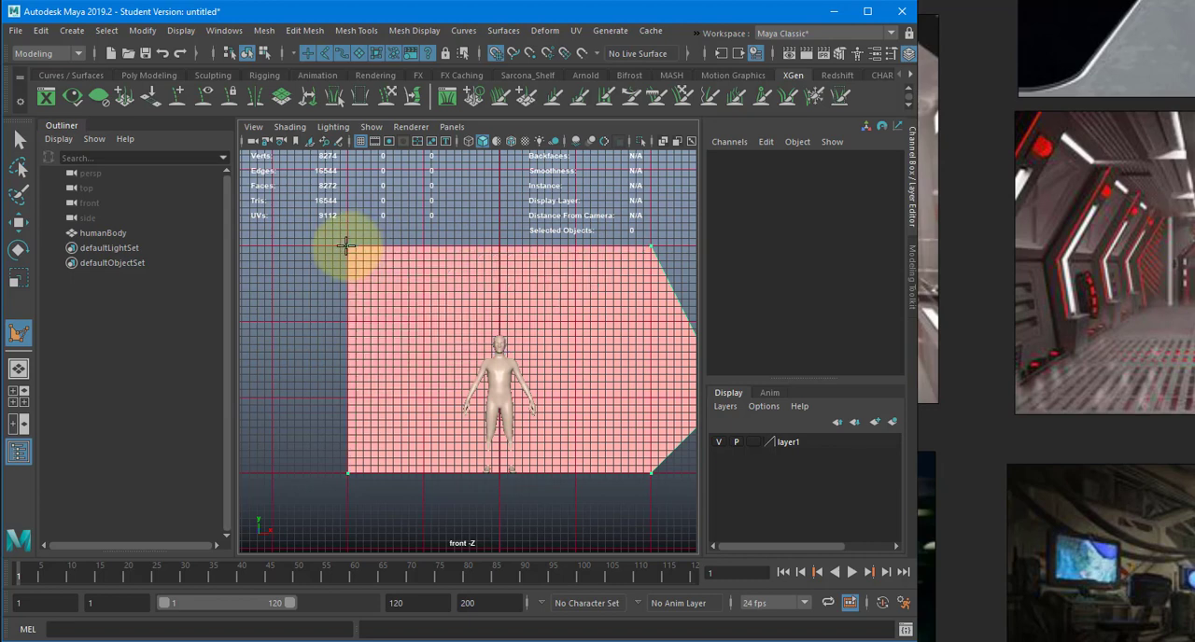
left_click(269, 322)
mouse_move(492, 315)
middle_mouse_down("alt")
mouse_move(435, 307)
mouse_move(494, 324)
middle_mouse_up("alt")
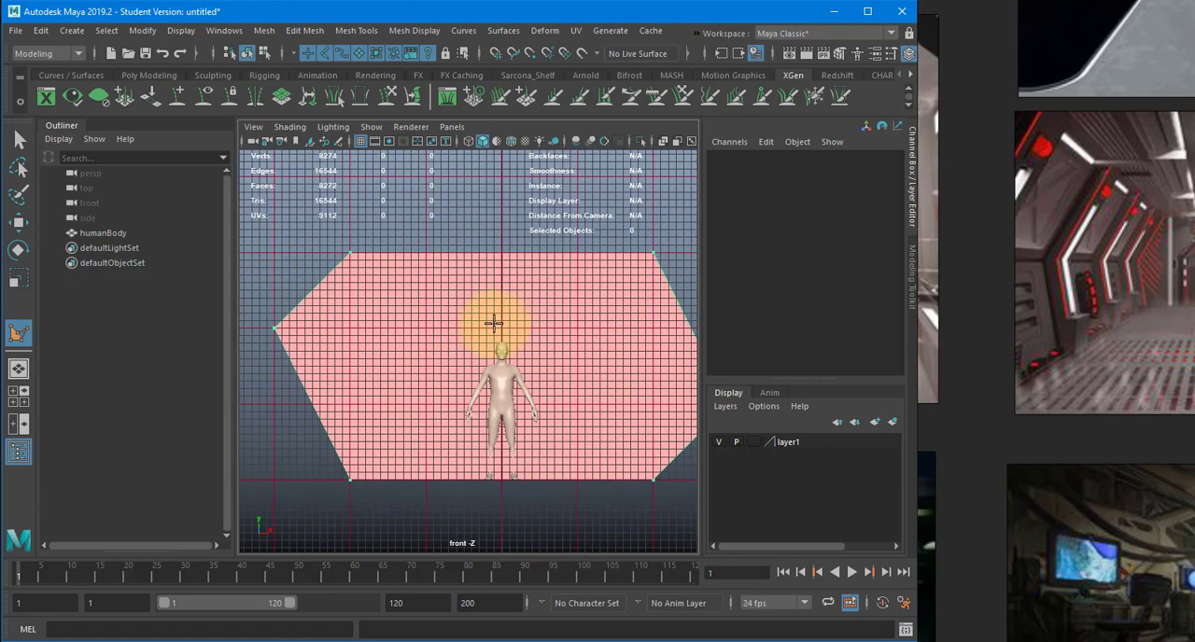
key("BackSpace")
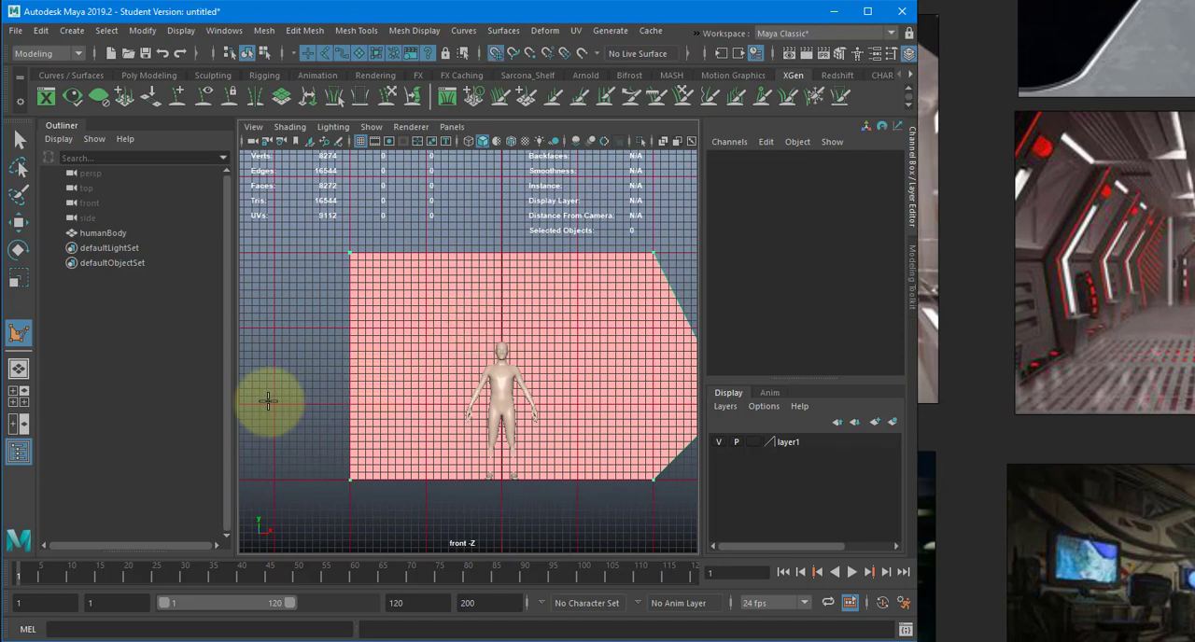
left_click(275, 404)
middle_click_drag(547, 373, 457, 363, "alt")
right_click_drag(452, 364, 422, 366, "alt")
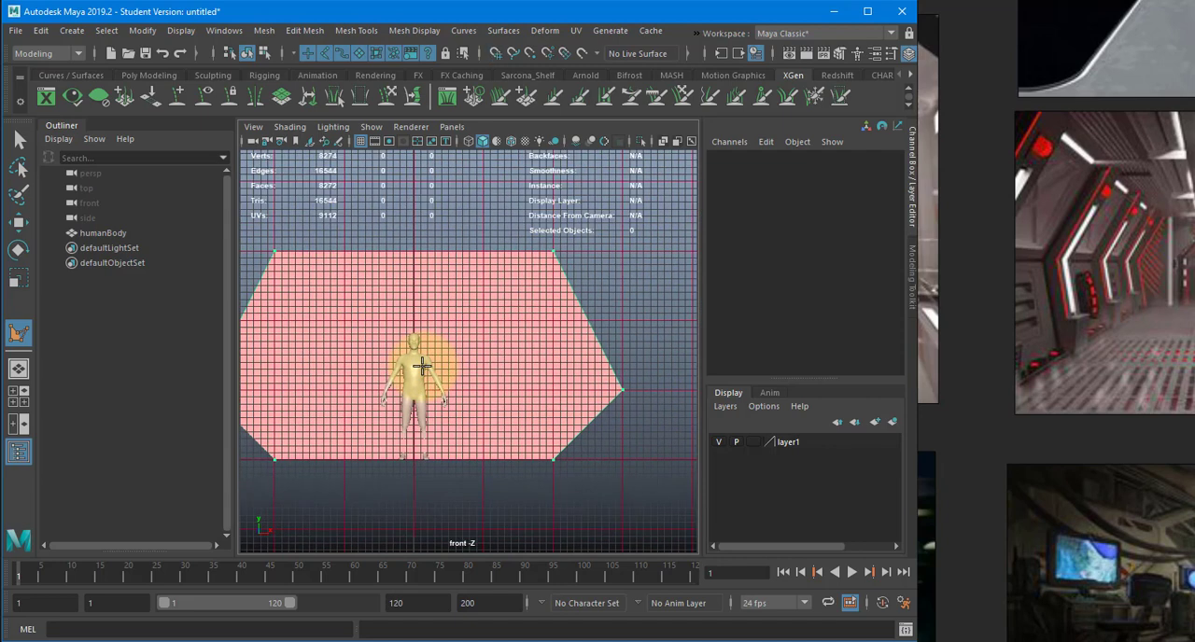
key("Return")
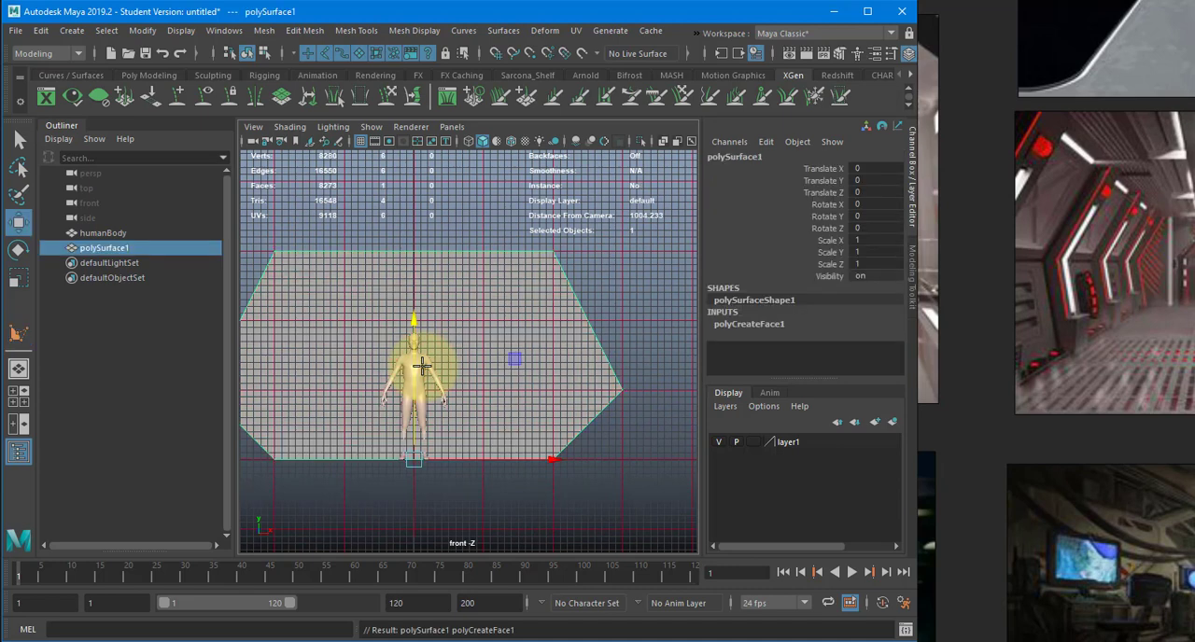
- Switch to the perspective view and hide layer1, which holds the human body
key("space")
left_click_drag(440, 315, 549, 326)
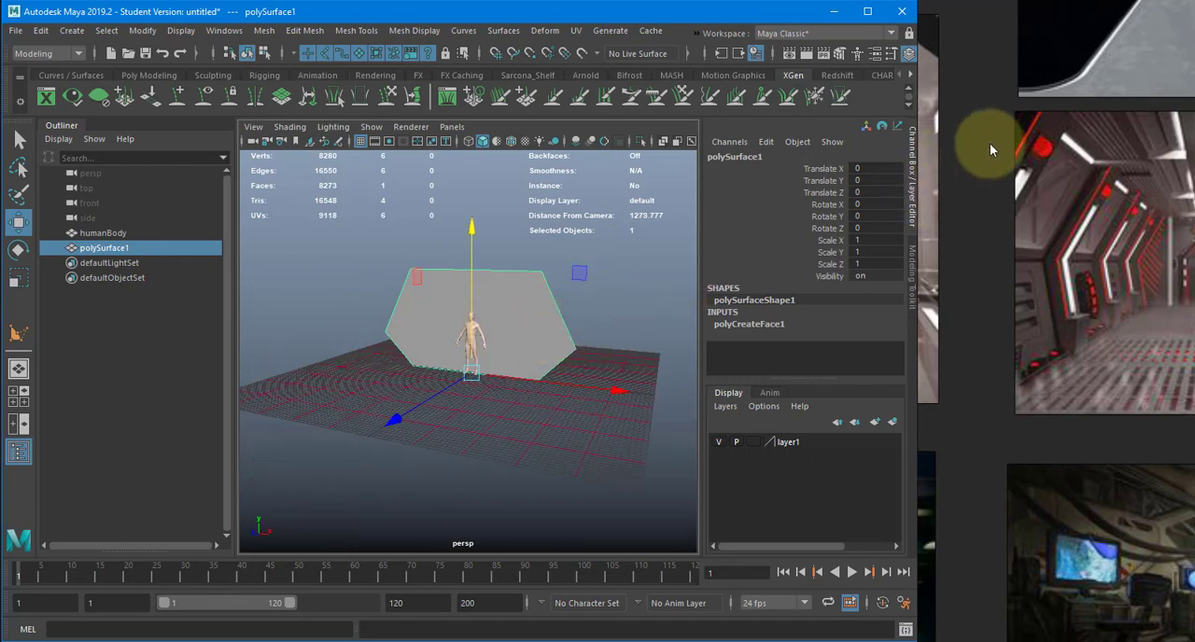
middle_click_drag(1040, 219, 931, 225)
scroll(1059, 242, "down", 2)
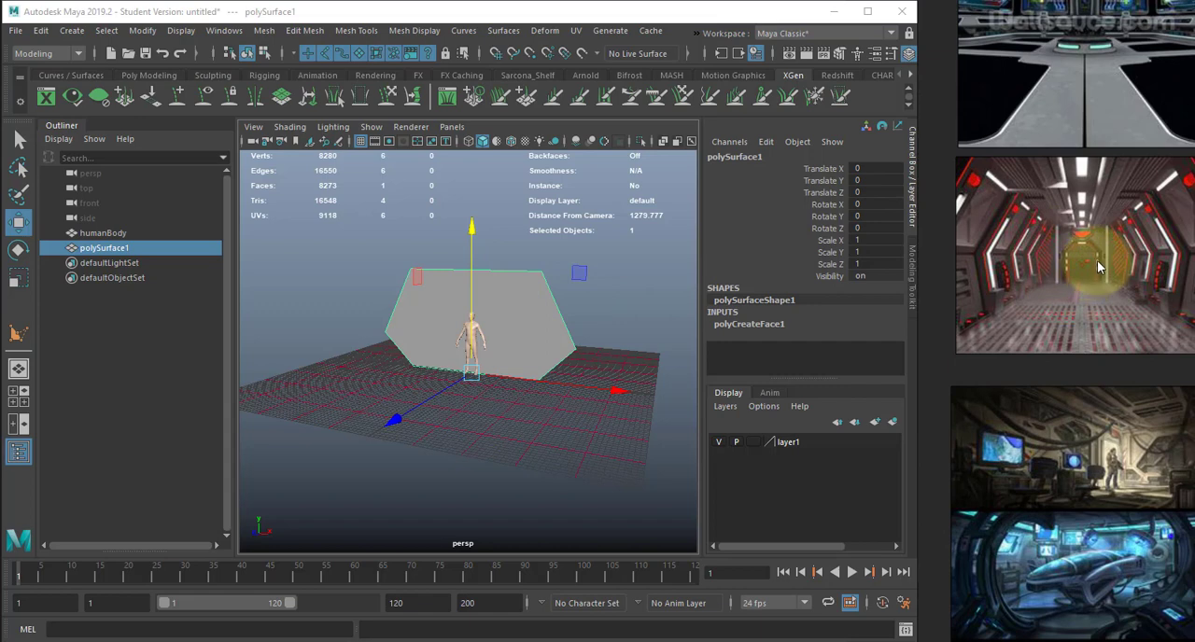
left_click(719, 442)
- Move the six-sided profile to Translate Z 500 at the grid's edge and turn off its backface culling
left_click_drag(599, 369, 479, 376, "alt")
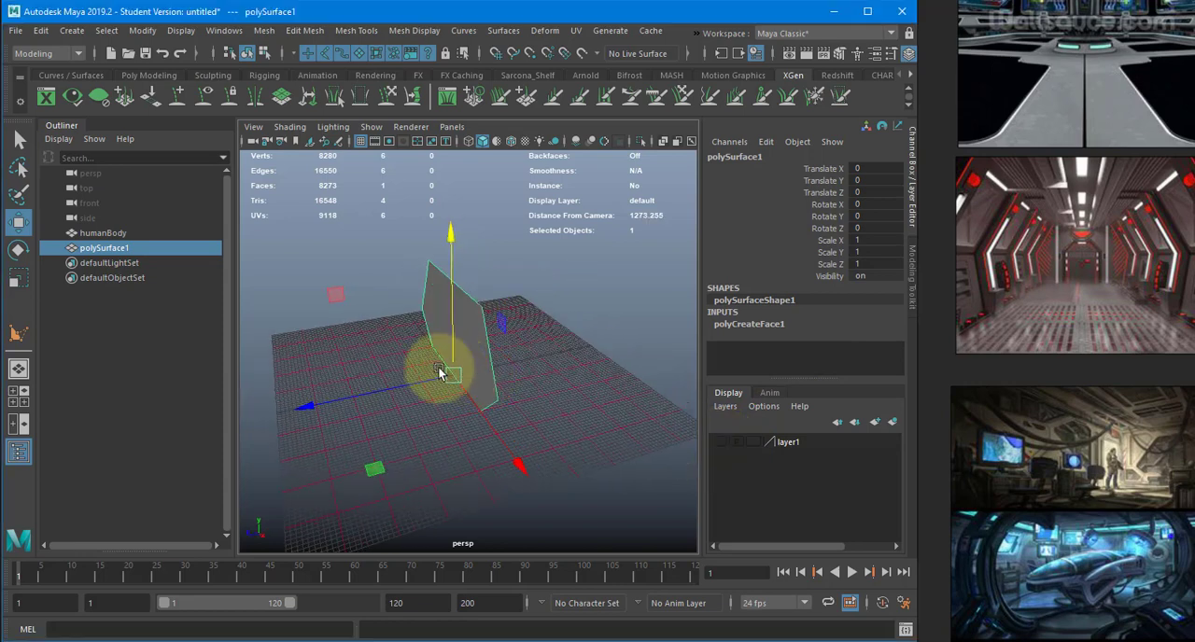
left_click_drag(423, 378, 438, 397)
left_click(177, 32)
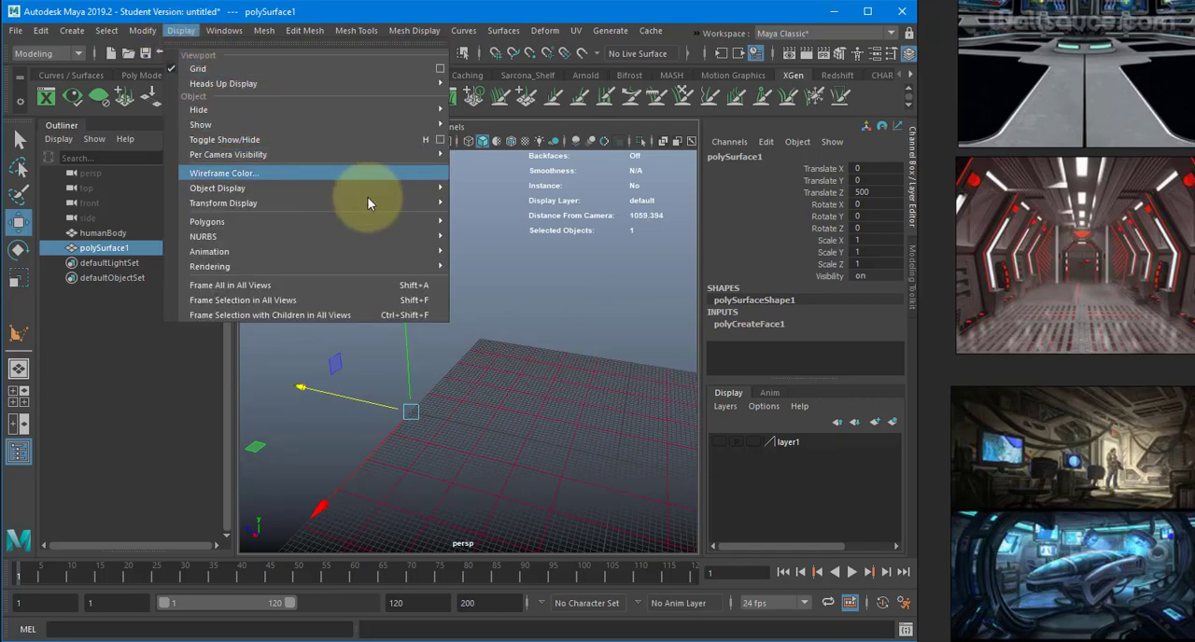
mouse_move(379, 221)
left_click(474, 220)
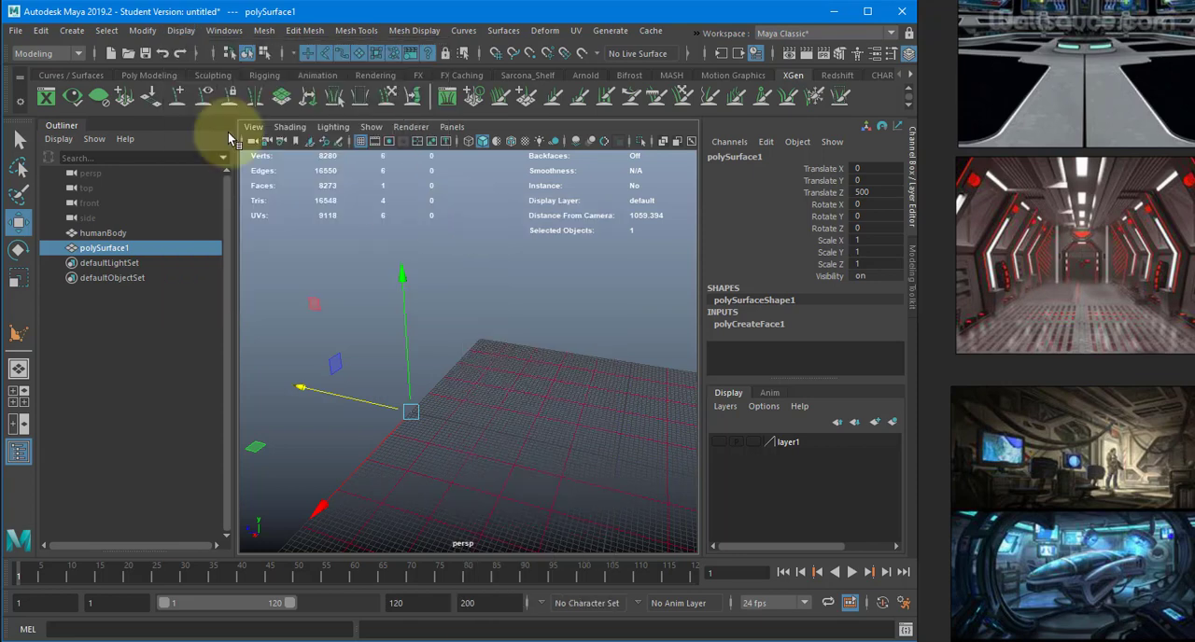
left_click(178, 32)
mouse_move(409, 198)
mouse_move(418, 223)
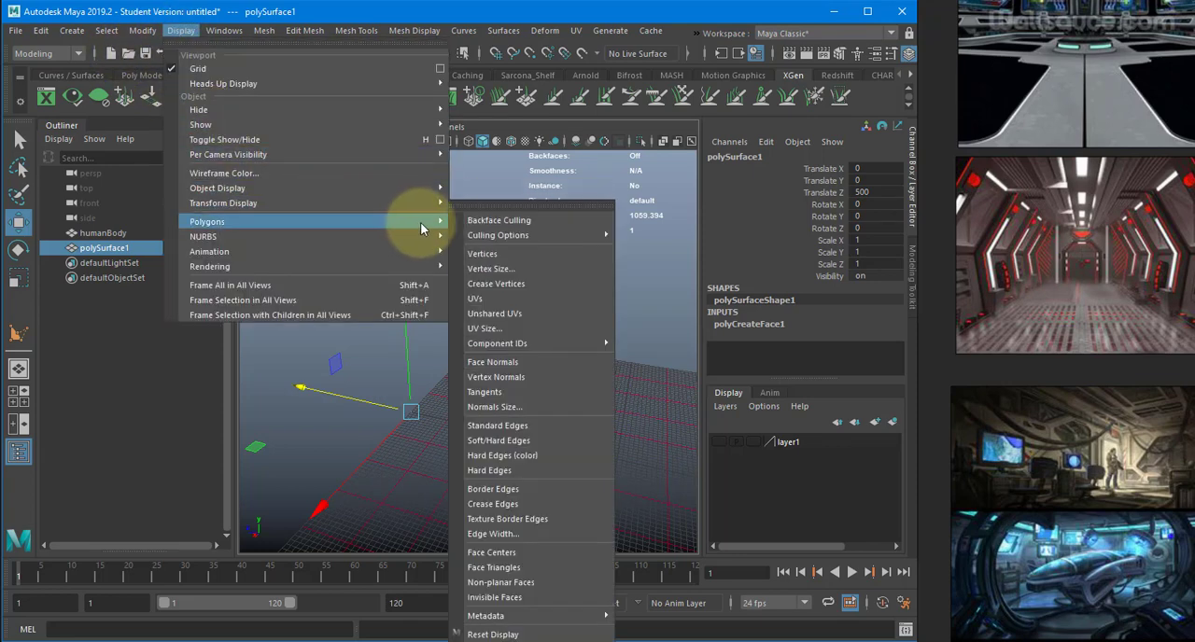
left_click(481, 221)
- Extrude the six-sided profile along the corridor's length with a Local Translate Z of -1000
left_click_drag(520, 307, 425, 306, "alt")
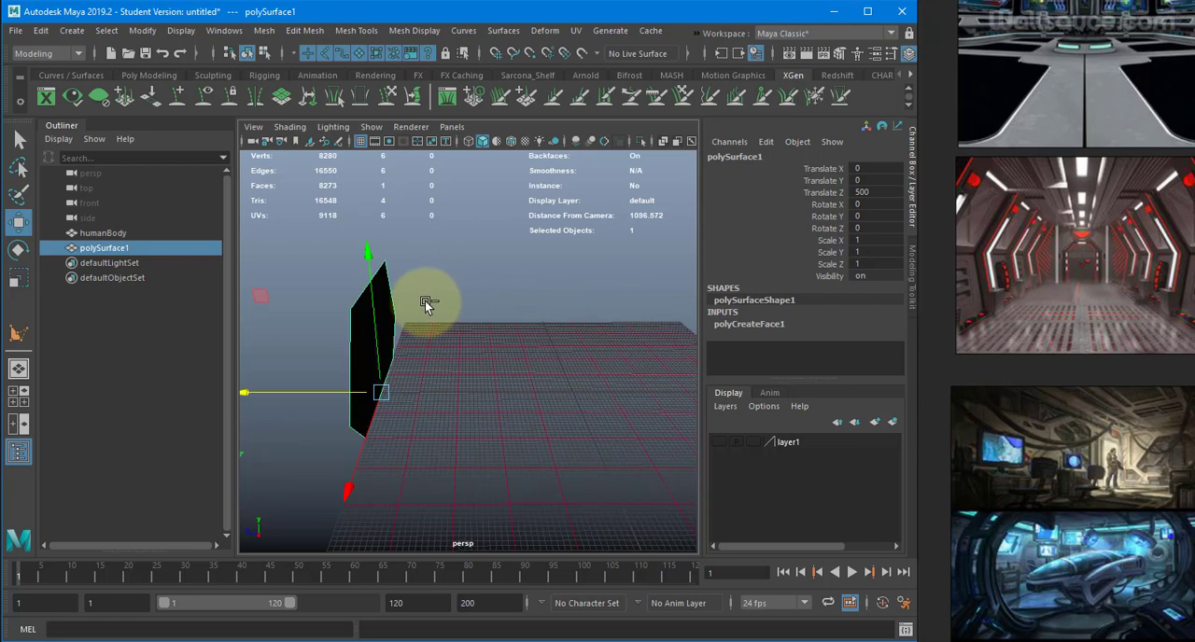
key("ctrl+e")
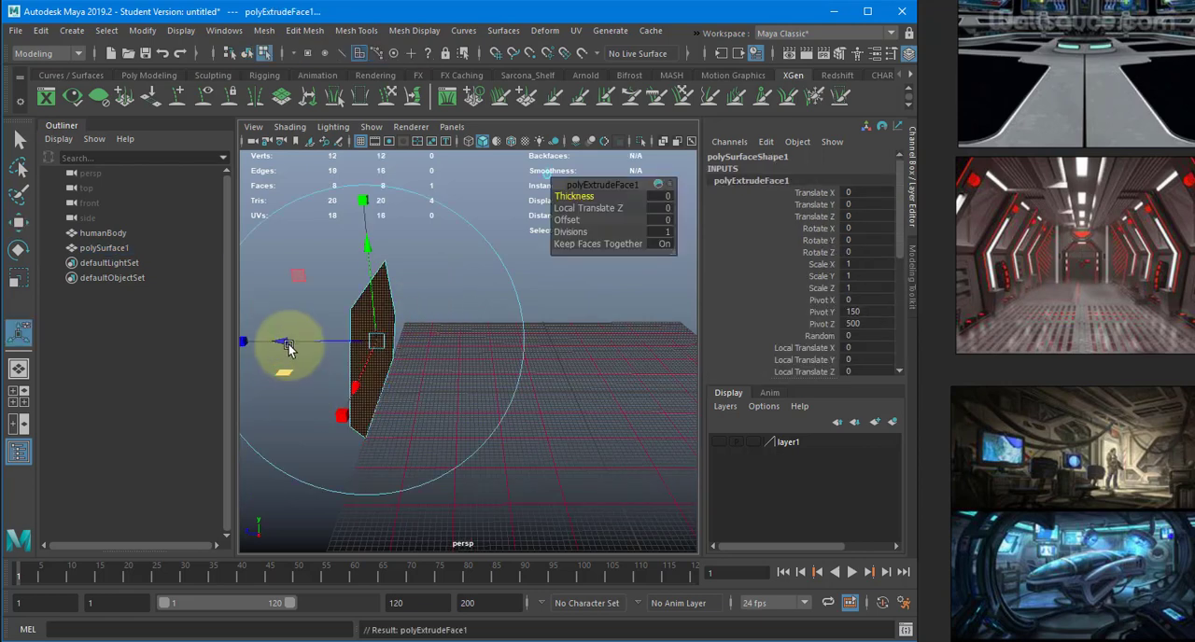
left_click_drag(291, 343, 666, 223)
left_click(661, 209)
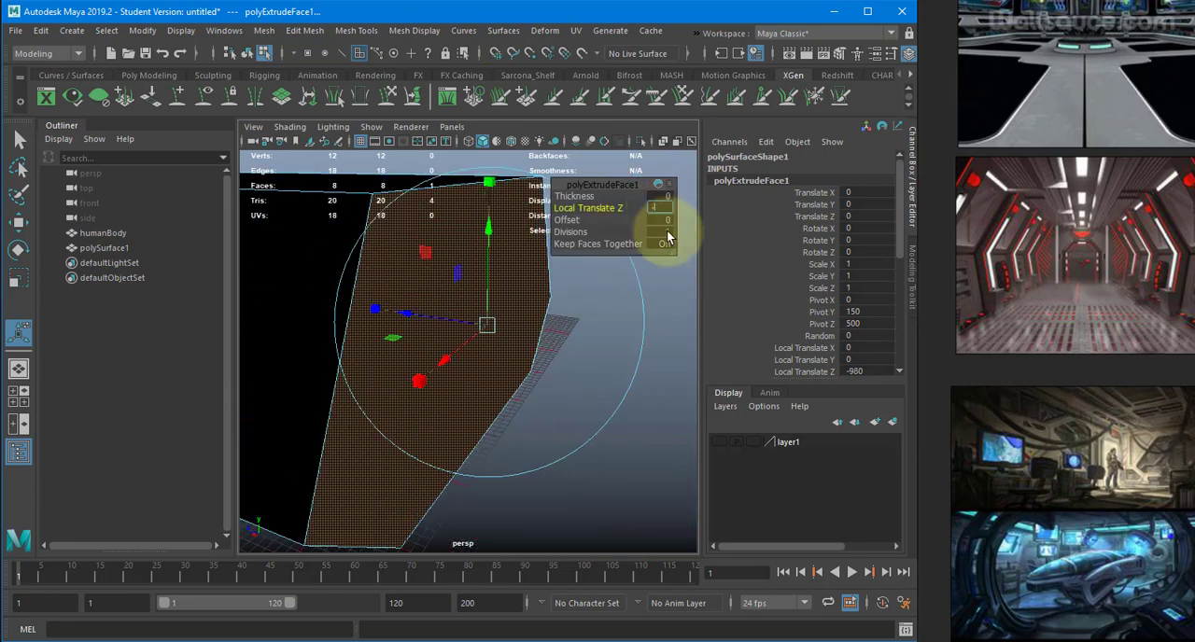
type("-1000")
key("Return")
left_click_drag(373, 367, 530, 377, "alt")
left_click_drag(443, 374, 509, 368, "alt")
right_click_drag(557, 372, 711, 357, "alt")
middle_click_drag(517, 364, 534, 352, "alt")
left_click_drag(534, 353, 464, 382, "alt")
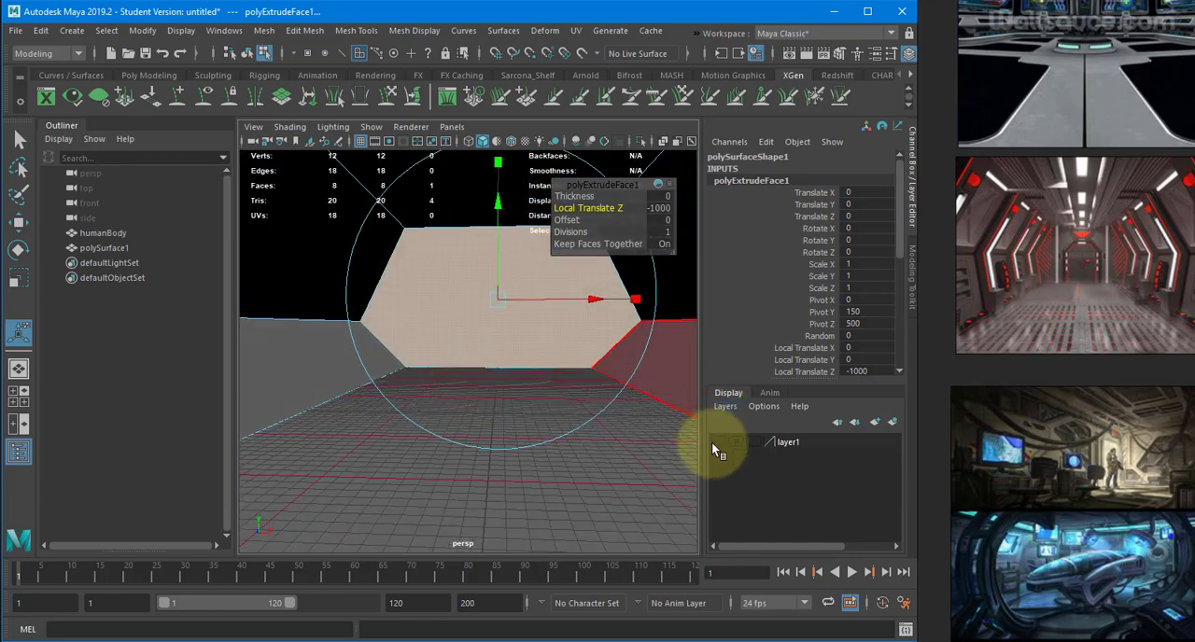
- Show layer1 and compare the human body with the corridor's scale from inside
left_click(719, 443)
right_click_drag(519, 390, 467, 419, "alt")
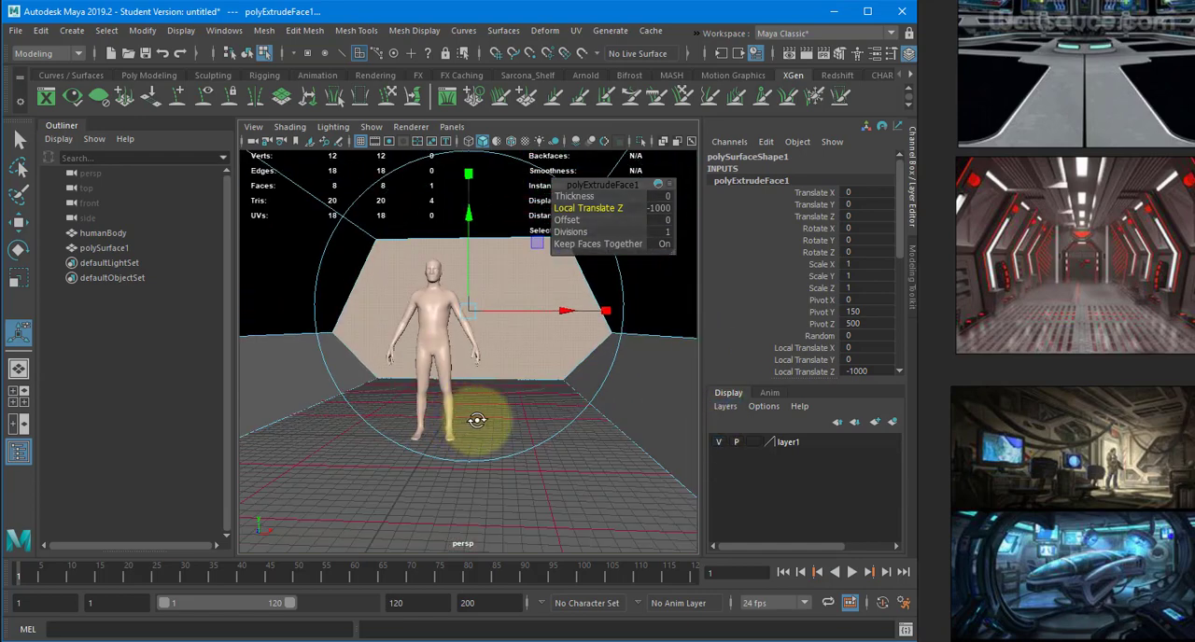
mouse_move(475, 419)
left_mouse_down("alt")
mouse_move(528, 419)
mouse_move(414, 421)
mouse_move(494, 431)
left_mouse_up("alt")
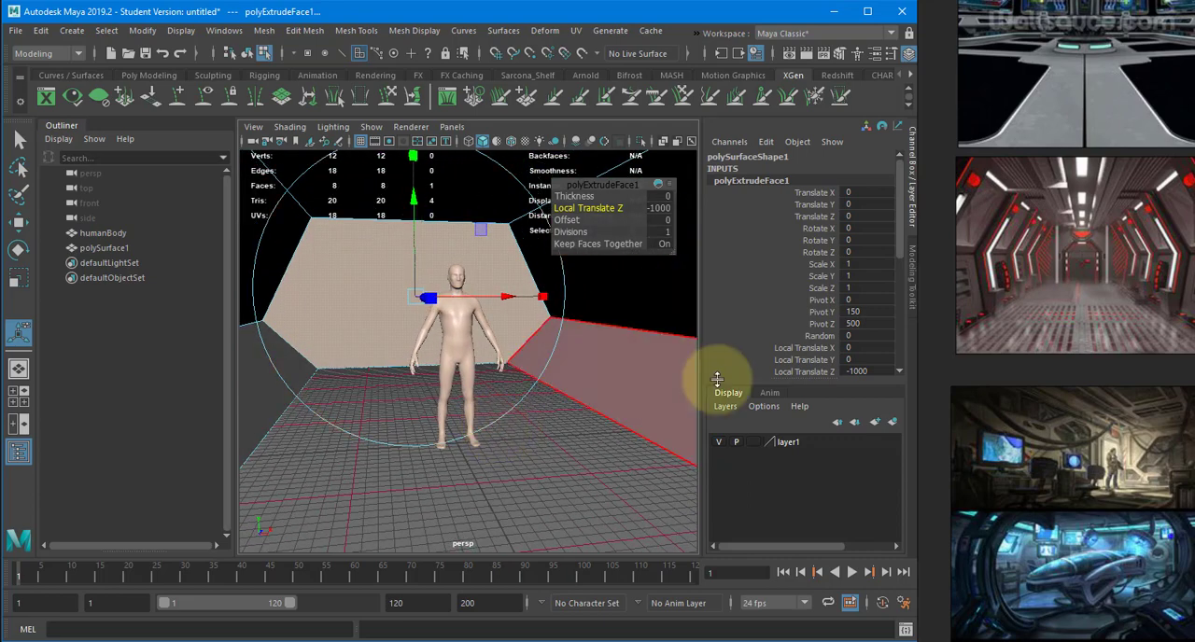
- Lengthen the corridor by setting the extrusion's Local Translate Z to -3000, and check it against the human body
scroll(783, 302, "down", 2)
left_click(874, 307)
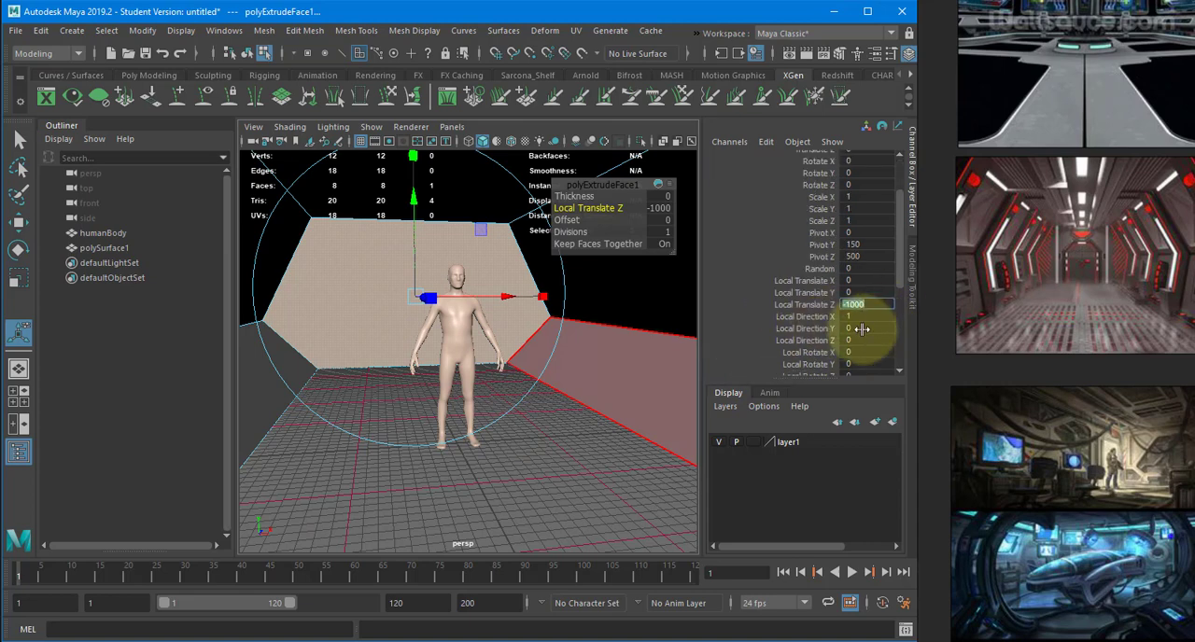
type("-3000")
key("Return")
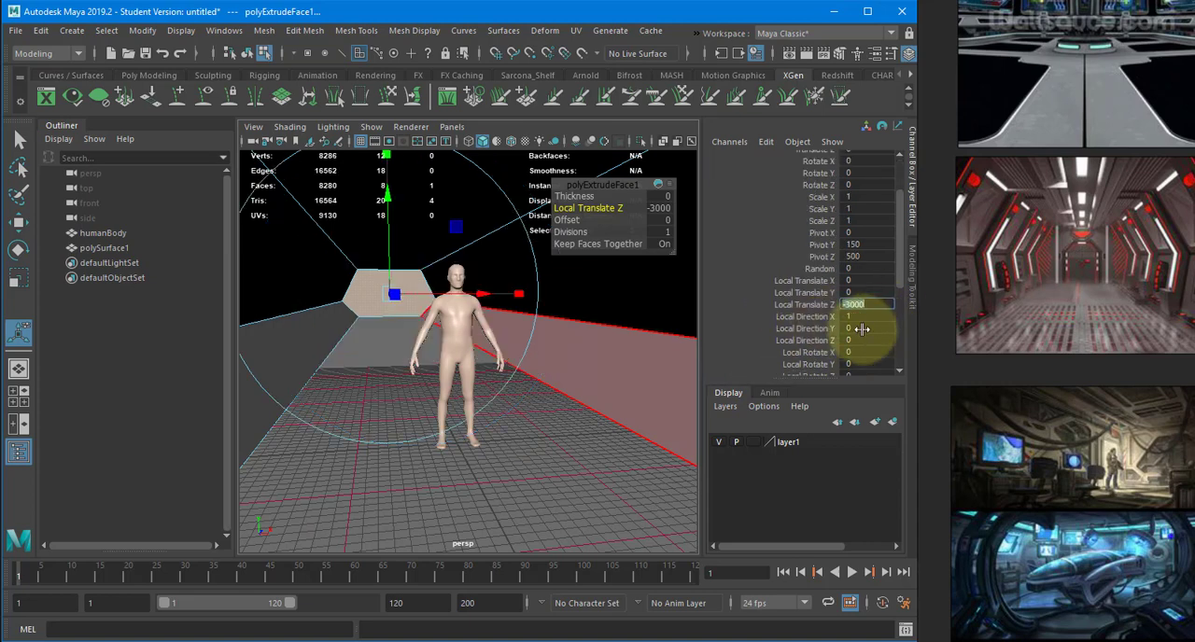
left_click_drag(475, 360, 510, 384, "alt")
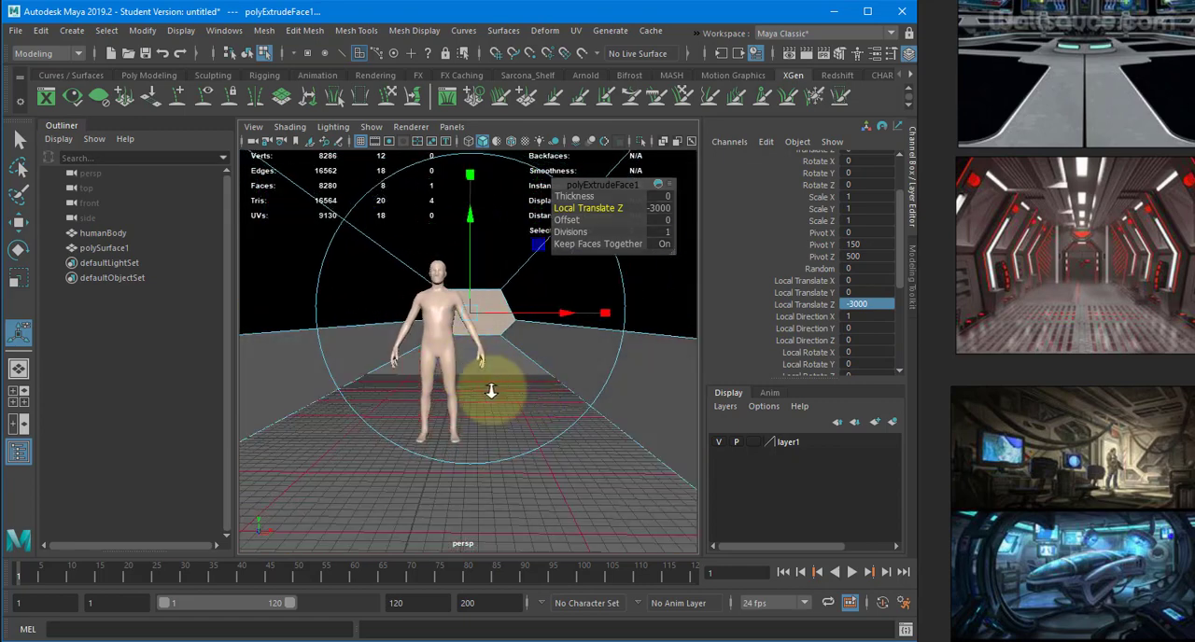
right_click_drag(491, 392, 535, 399, "alt")
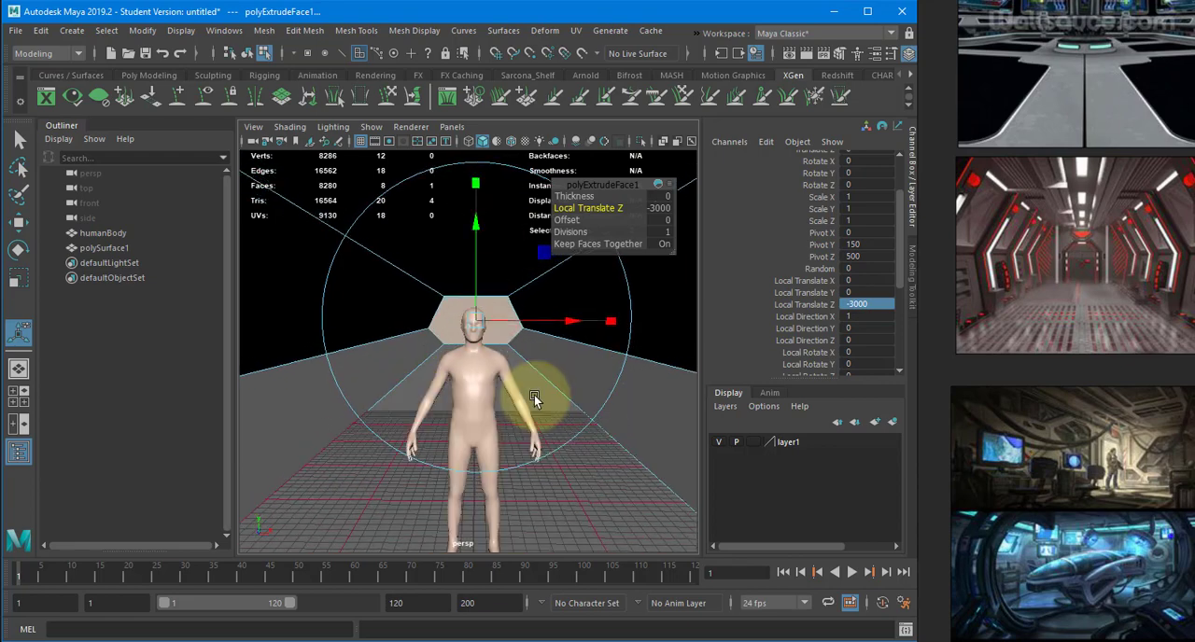
- Delete the hexagonal cap face at the corridor's near end
left_click_drag(480, 361, 552, 366, "alt")
right_click_drag(553, 366, 435, 382, "alt")
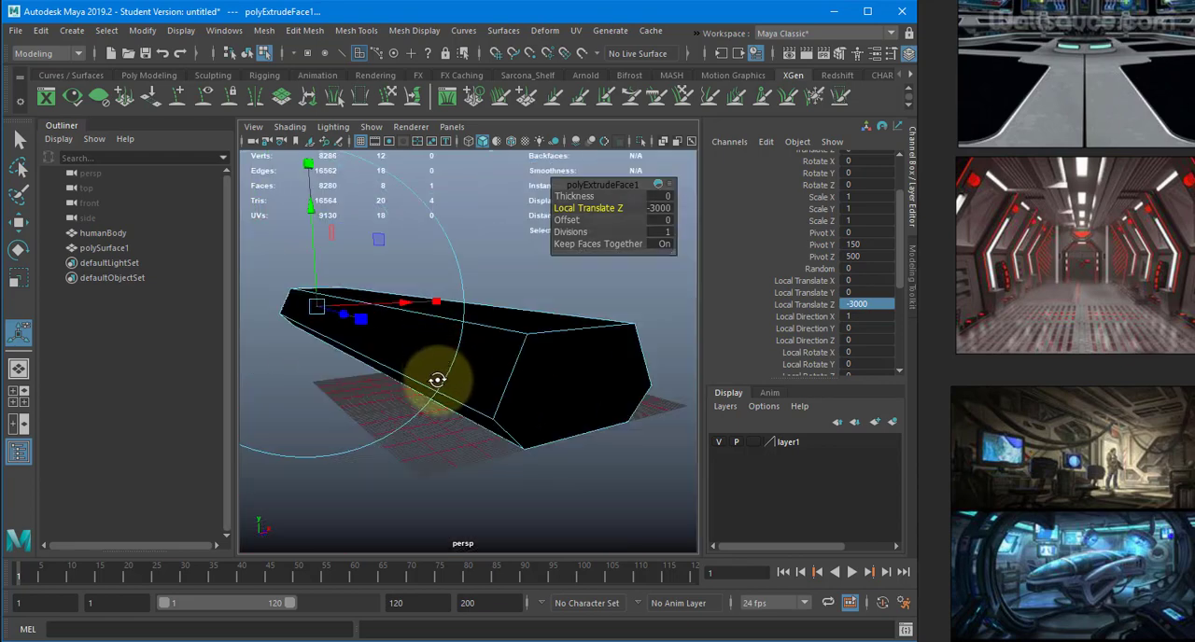
left_click_drag(435, 382, 516, 364, "alt")
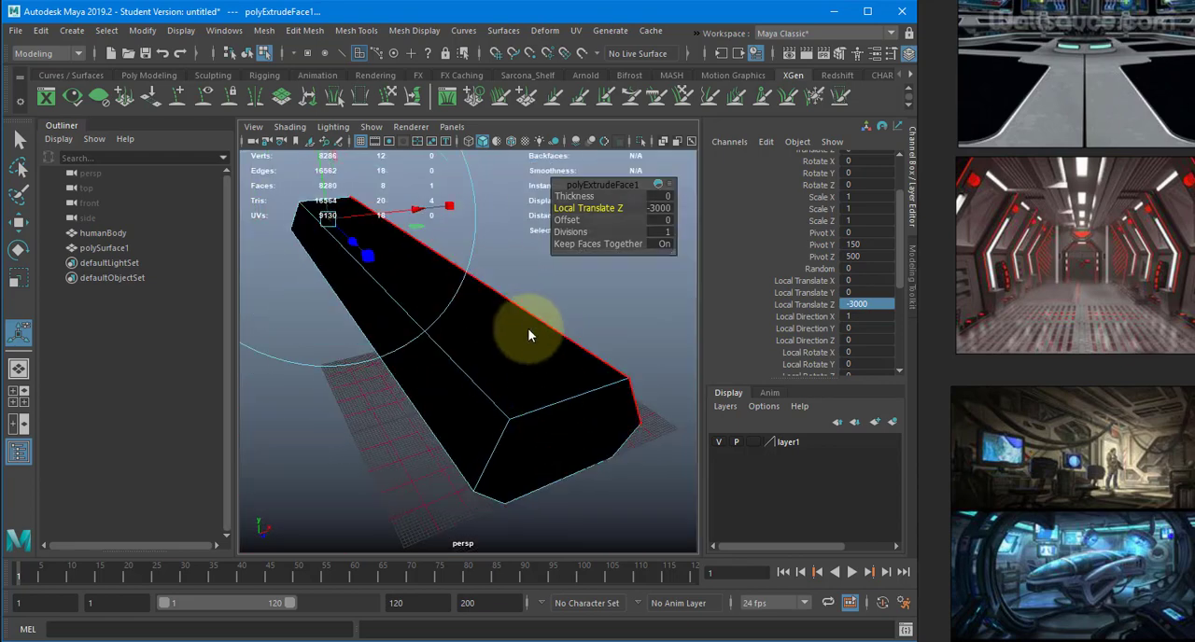
right_click_drag(527, 328, 574, 411)
left_click(574, 411)
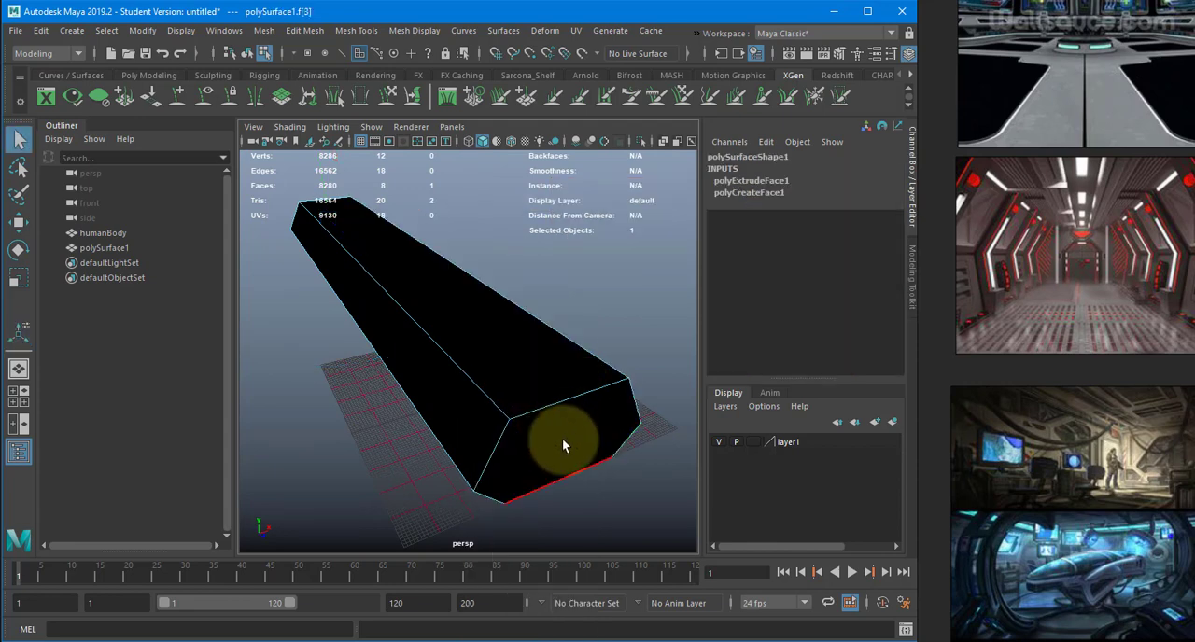
left_click_drag(544, 386, 522, 278, "alt")
left_click(491, 307)
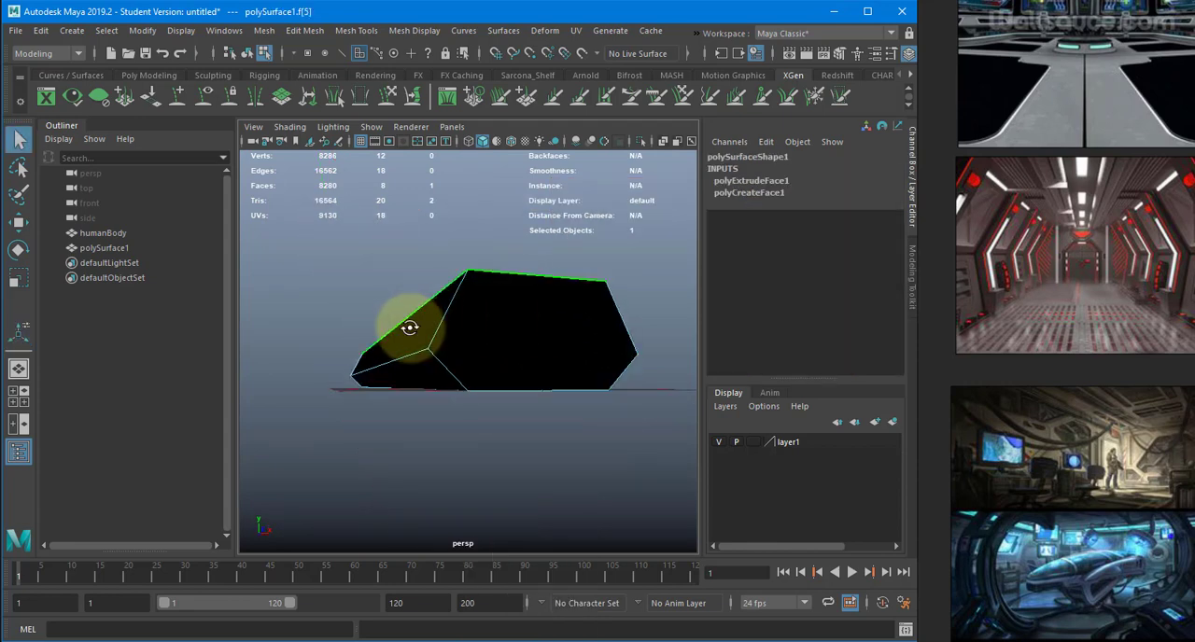
left_click_drag(409, 327, 573, 367, "alt")
left_click(475, 348)
key("Delete")
- Return the corridor to object mode and pan the PureRef board to bring the reference images closer to the Maya window
mouse_move(647, 309)
left_mouse_down("alt")
mouse_move(533, 312)
mouse_move(639, 319)
left_mouse_up("alt")
scroll(638, 318, "up", 4)
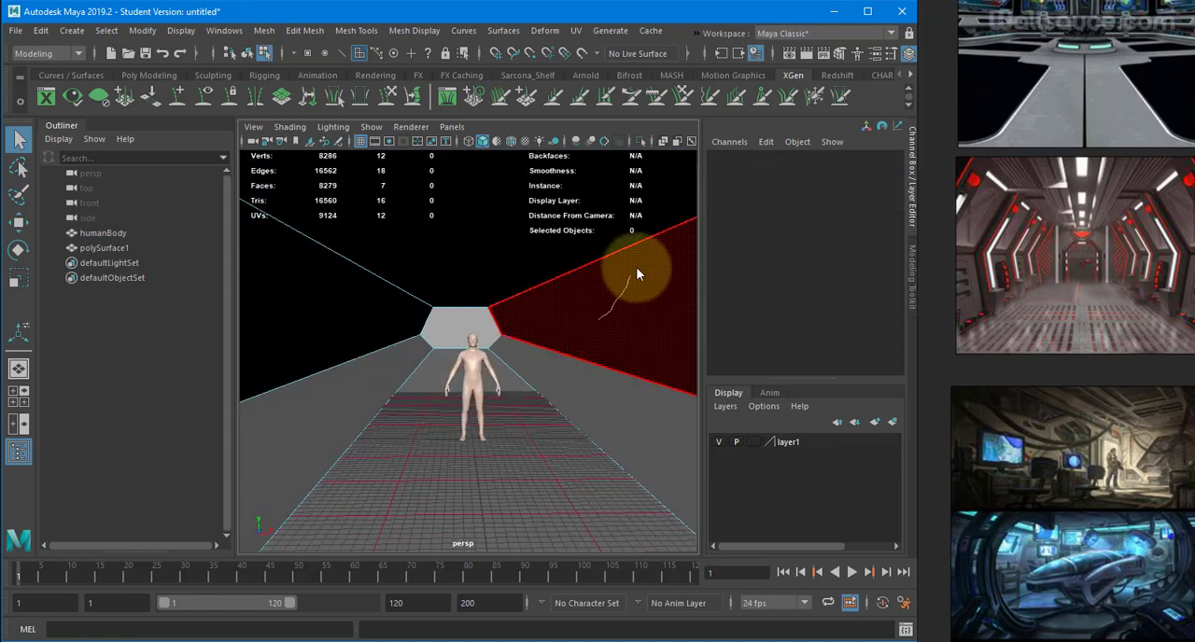
right_click_drag(636, 273, 667, 227)
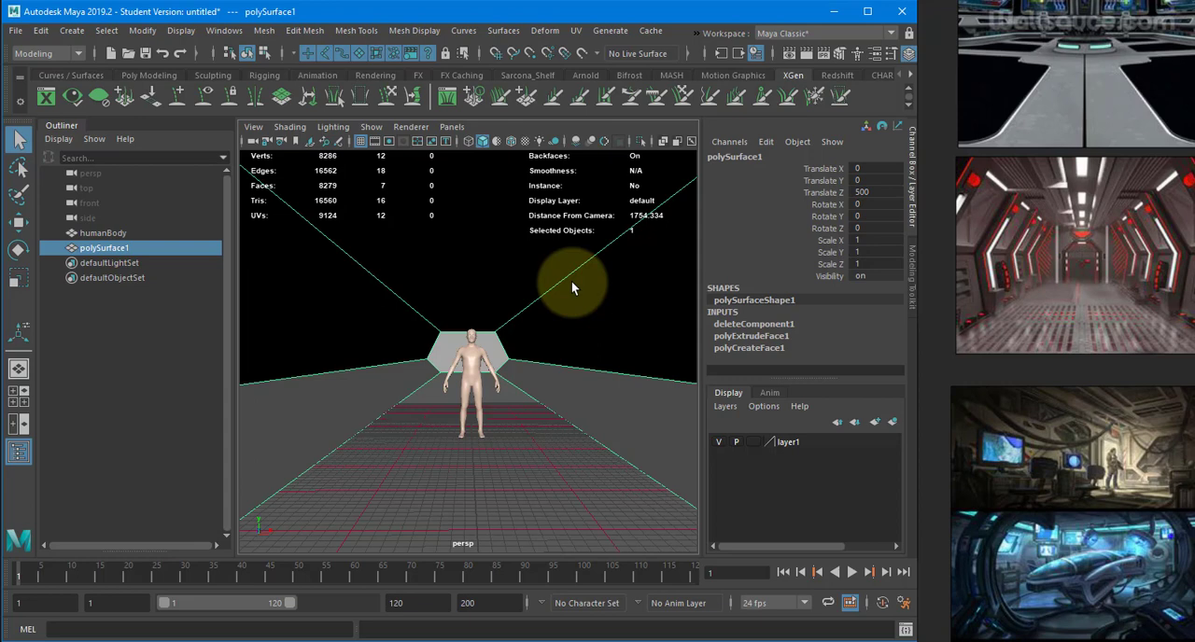
middle_click_drag(1182, 273, 1090, 284)
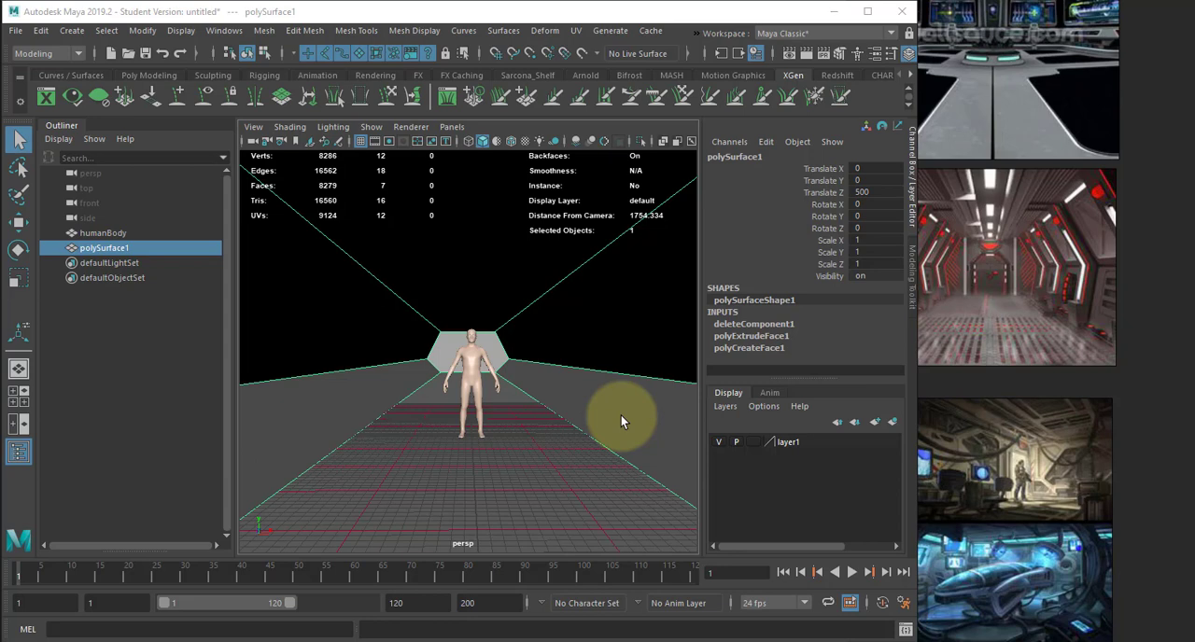
- In the wireframe front view, create a grid-snapped triangular polygon joining the right wall's floor corner, outermost point and ceiling corner
key("space")
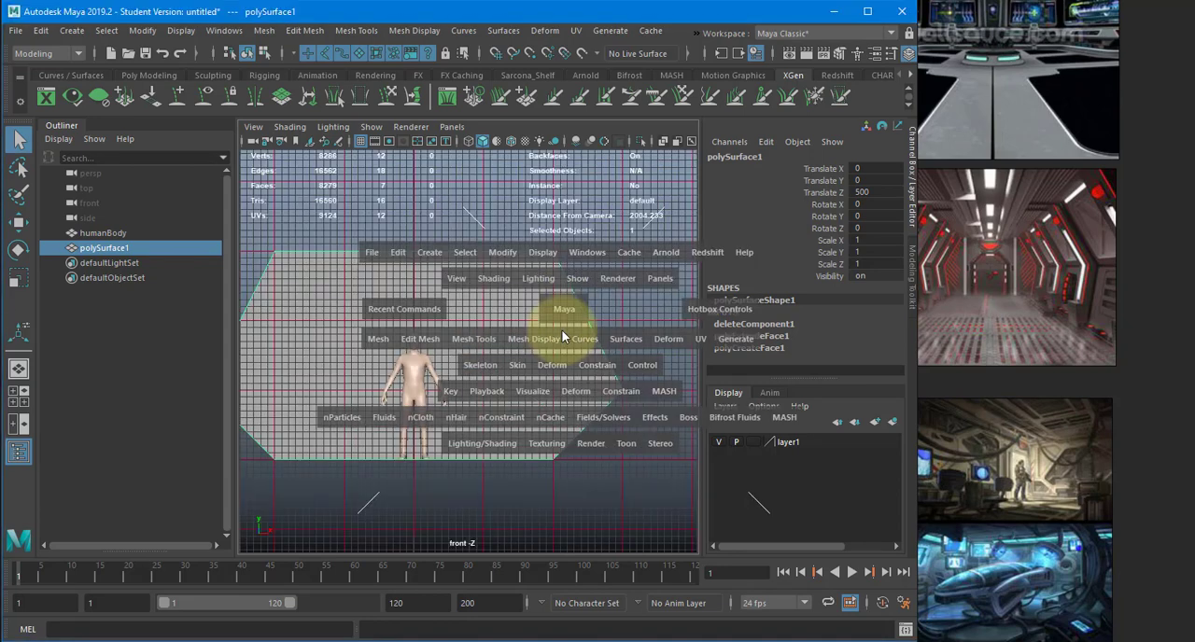
left_click_drag(561, 329, 507, 373)
scroll(520, 349, "up", 4)
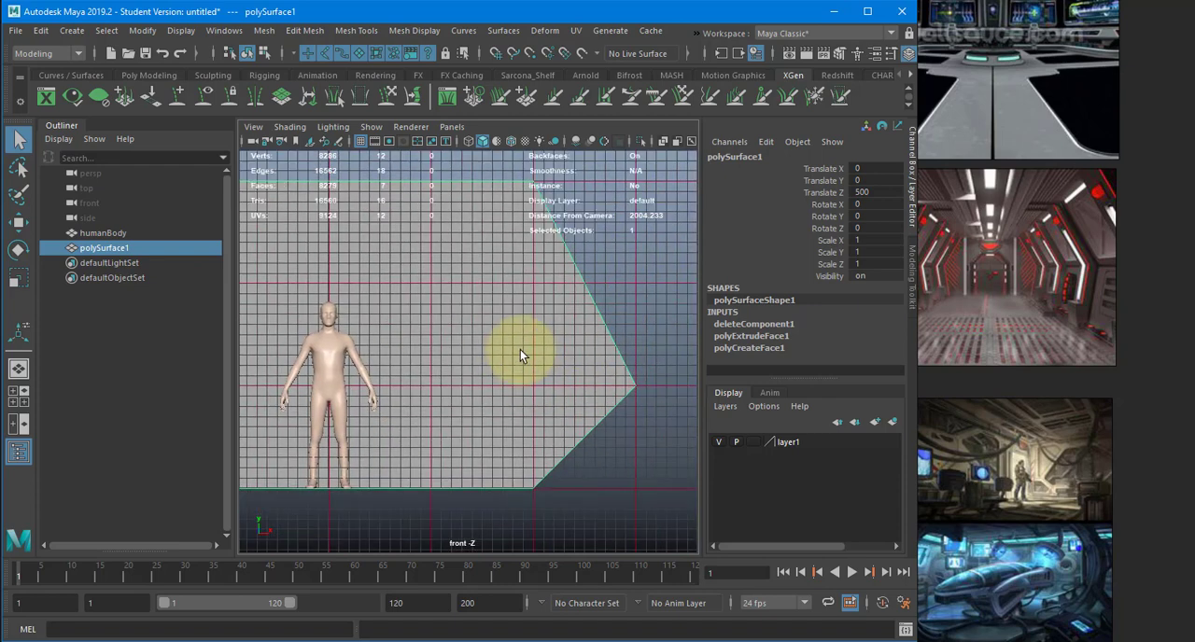
left_click(355, 34)
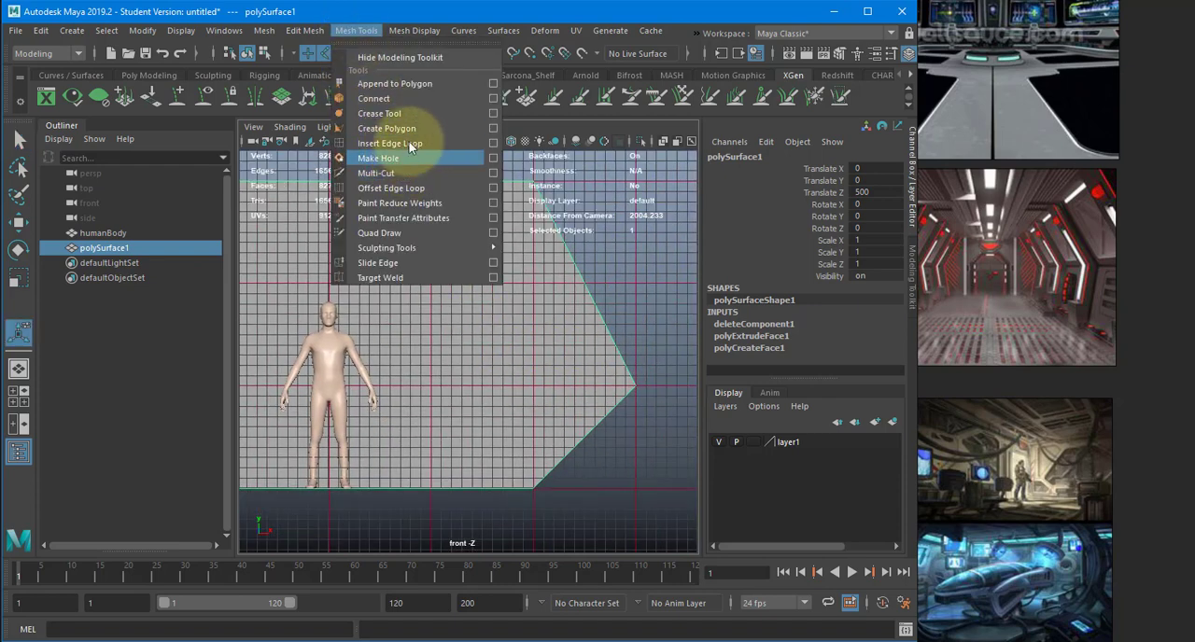
left_click(414, 125)
key("4")
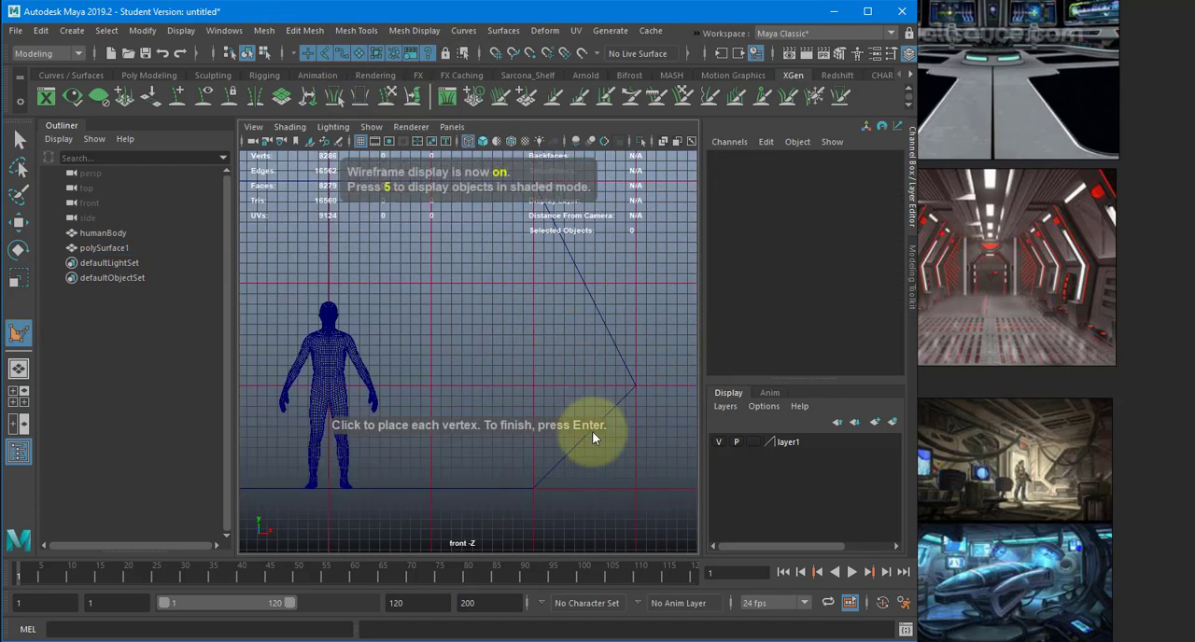
scroll(660, 475, "up", 2)
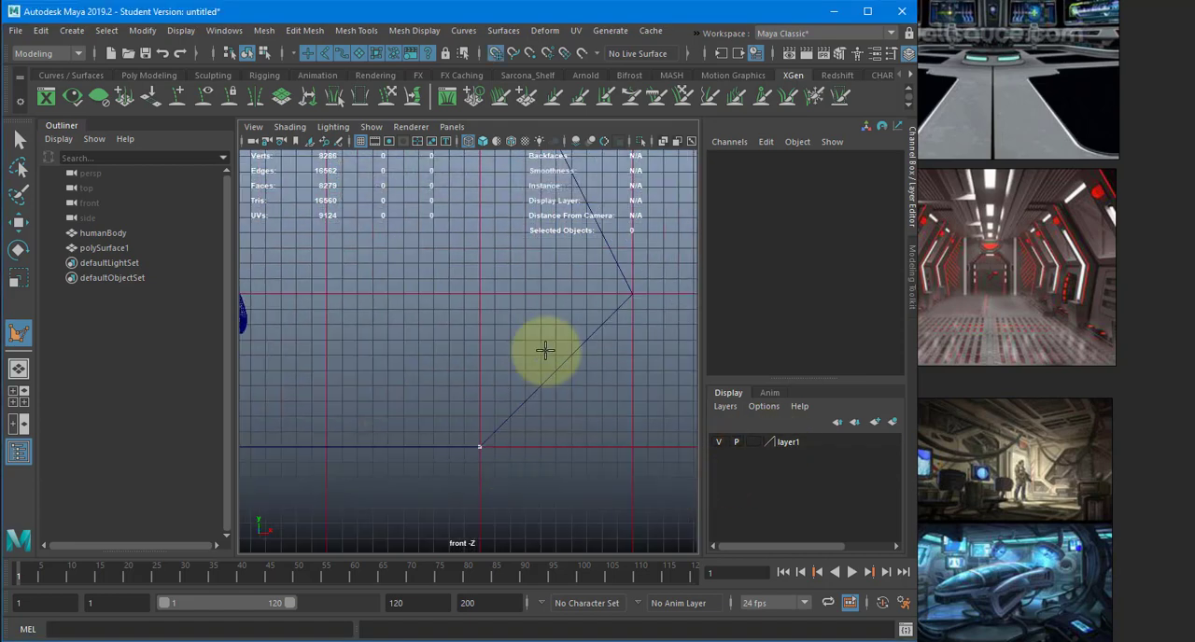
left_click(633, 294)
middle_click_drag(617, 228, 594, 339, "alt")
scroll(594, 339, "down", 1)
middle_click_drag(514, 196, 511, 310, "alt")
left_click(513, 275)
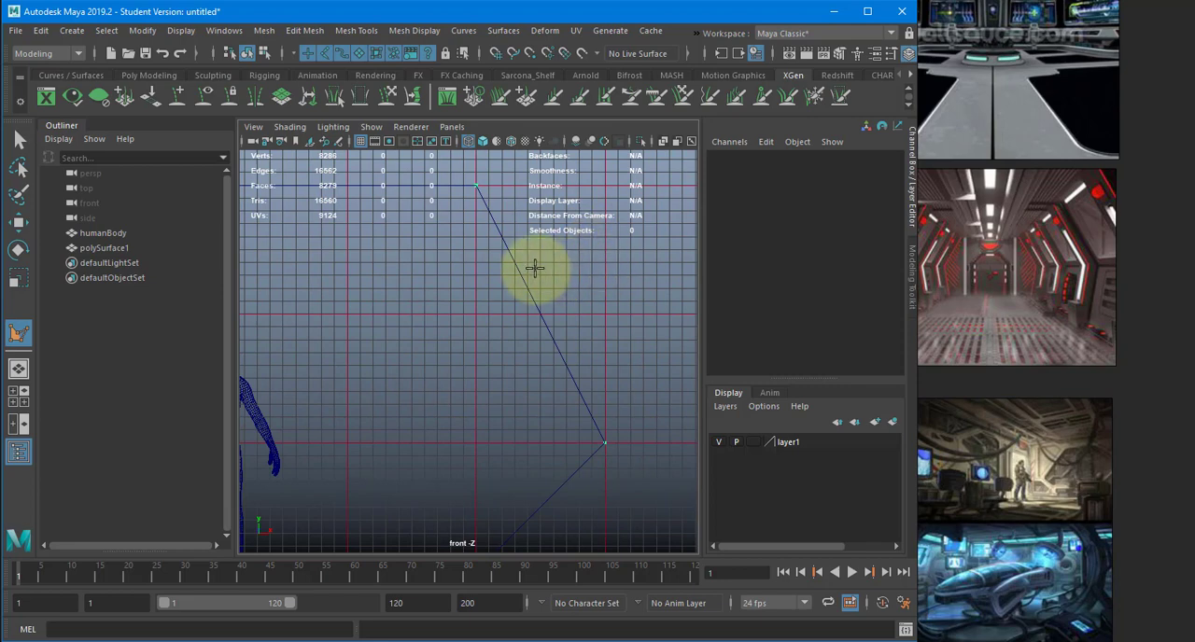
key("Return")
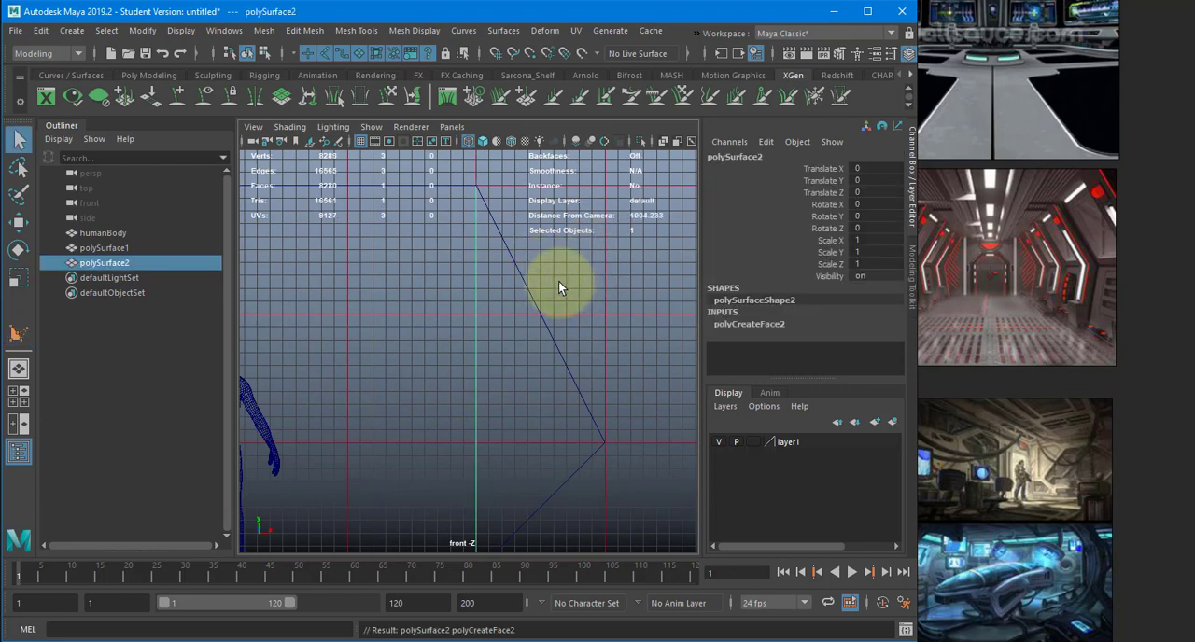
- Extrude the triangular wall piece in the shaded perspective view with a Local Translate Z of 20
key("space")
mouse_move(559, 281)
left_mouse_down()
mouse_move(484, 292)
mouse_move(545, 312)
mouse_move(507, 304)
mouse_move(523, 320)
mouse_move(432, 307)
mouse_move(498, 324)
mouse_move(620, 317)
mouse_move(453, 328)
mouse_move(421, 322)
mouse_move(423, 308)
left_mouse_up()
scroll(498, 321, "up", 3)
key("5")
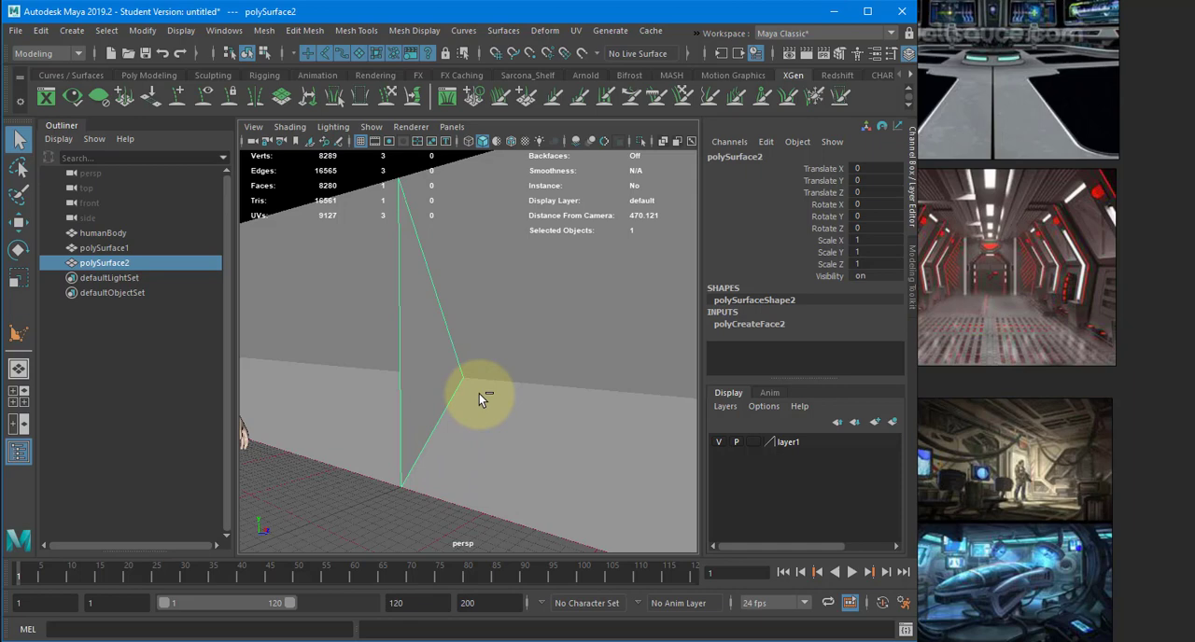
key("ctrl+e")
left_click_drag(487, 342, 515, 349)
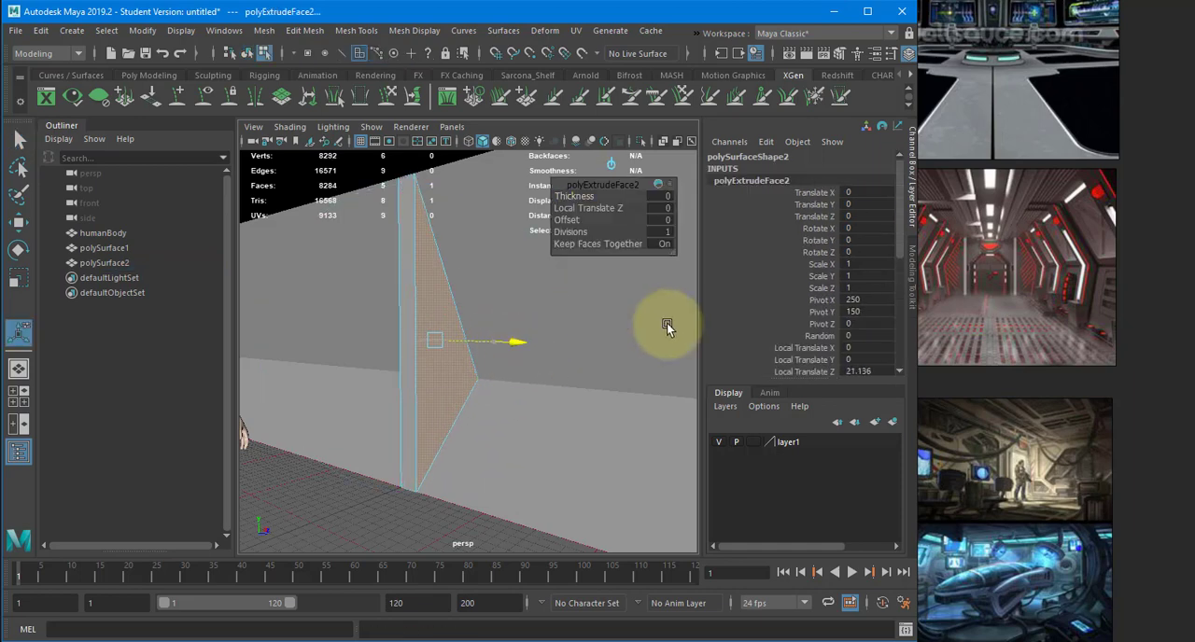
scroll(852, 337, "down", 1)
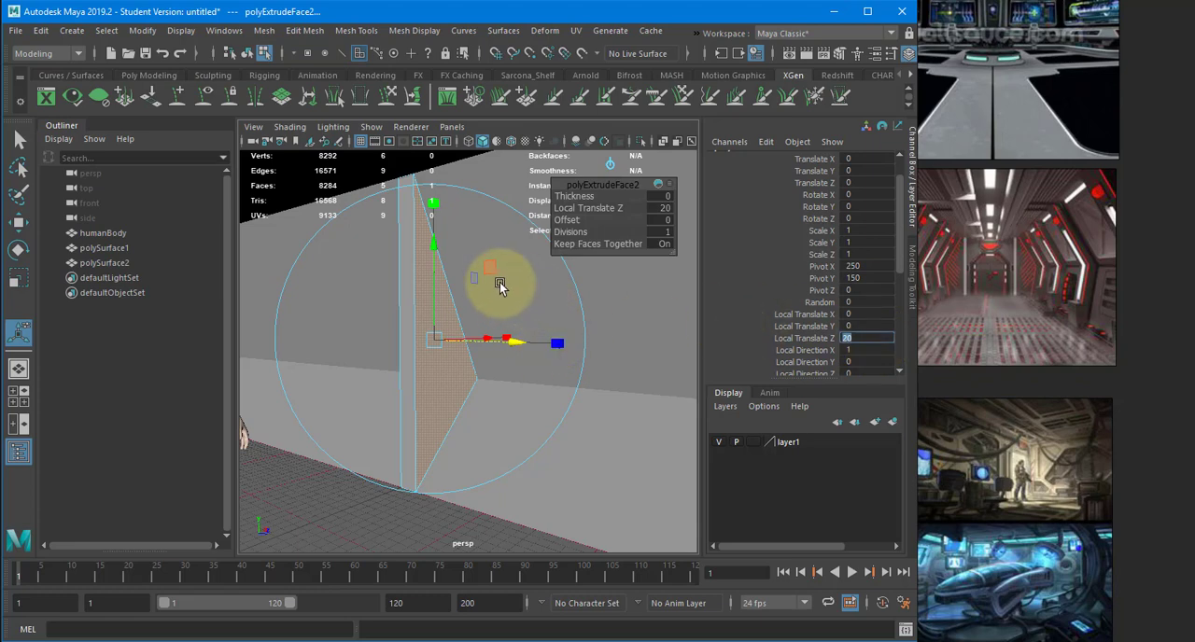
left_click_drag(506, 297, 514, 296, "alt")
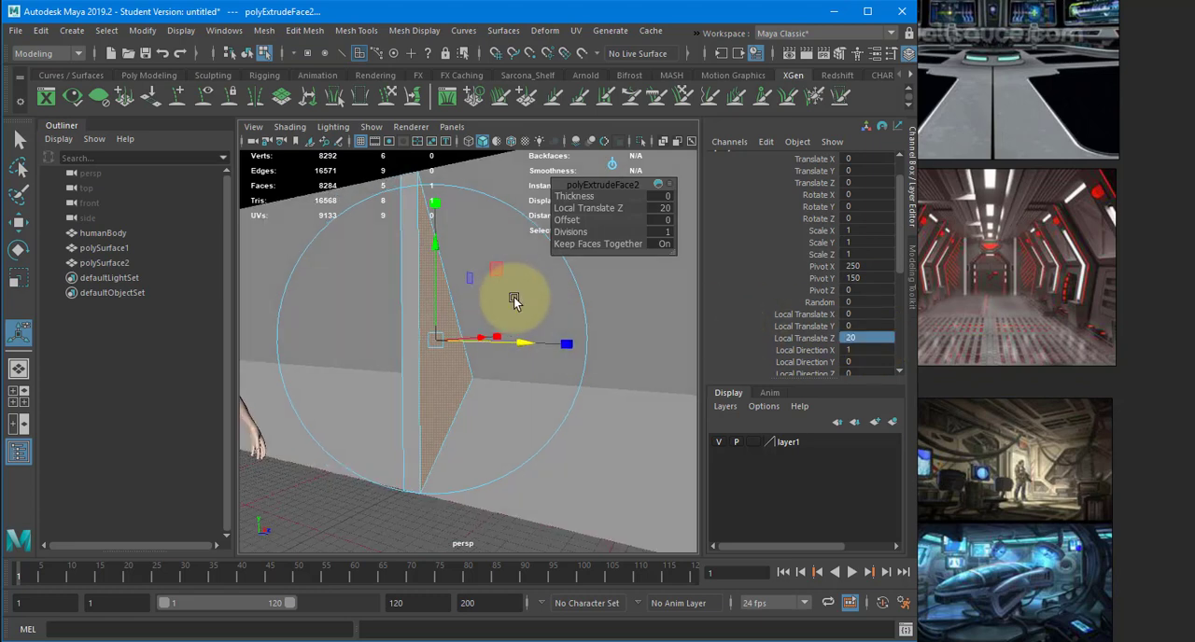
- Try Local Translate Z values of 50 and 80 for the triangular piece's extrusion, and settle on 75
double_click(868, 337)
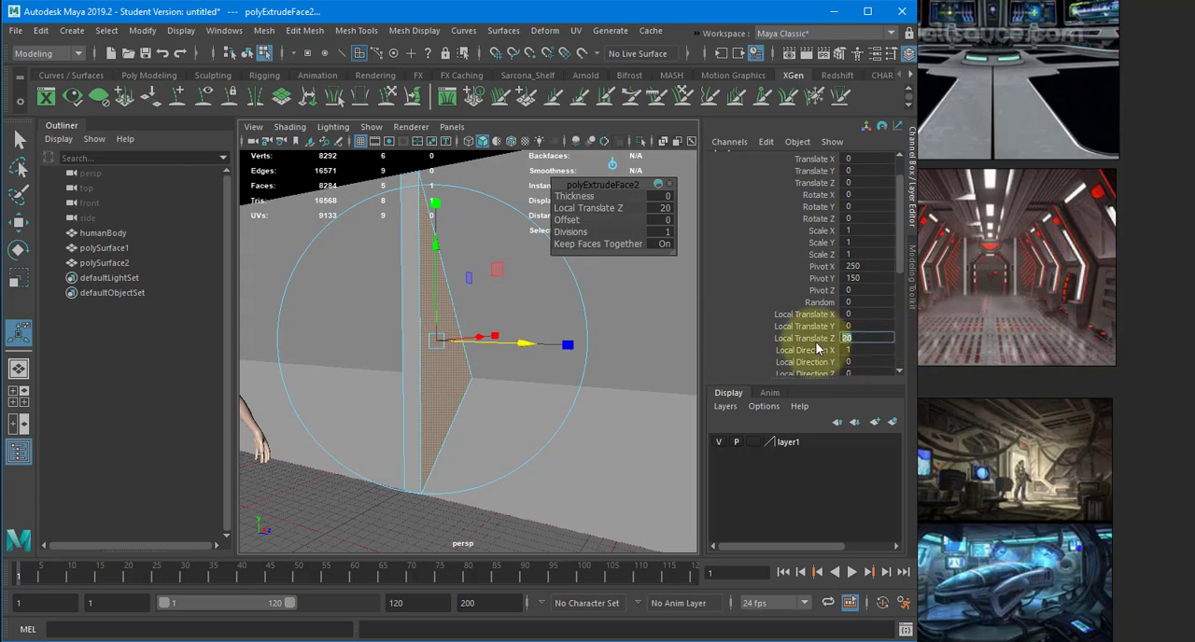
type("50")
key("Return")
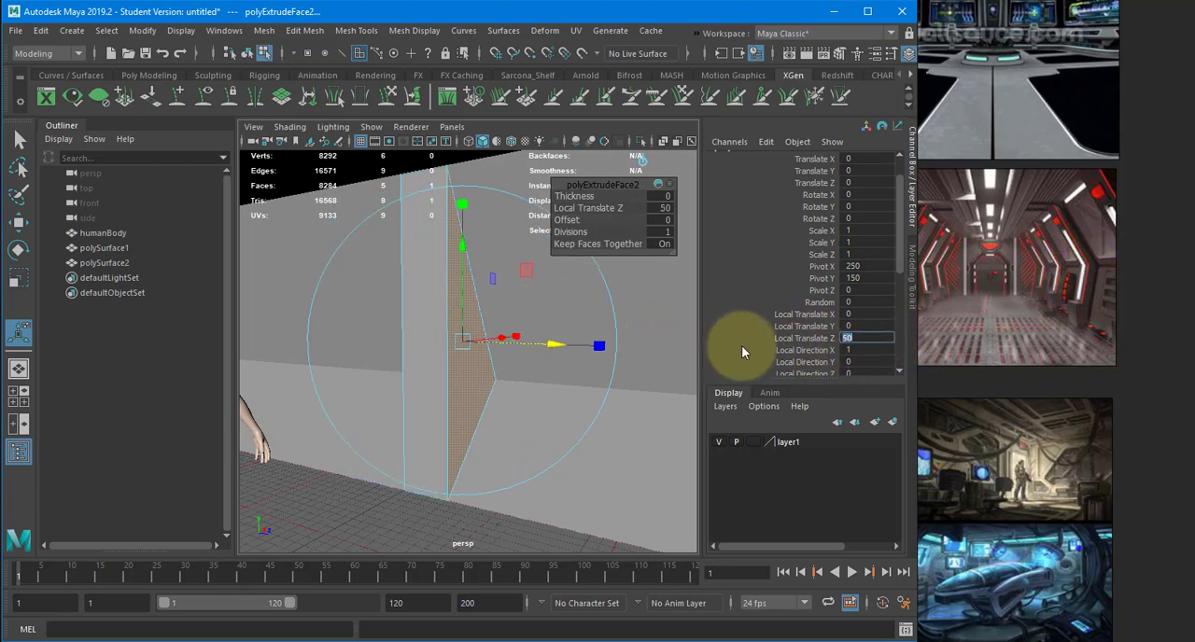
type("80")
key("Return")
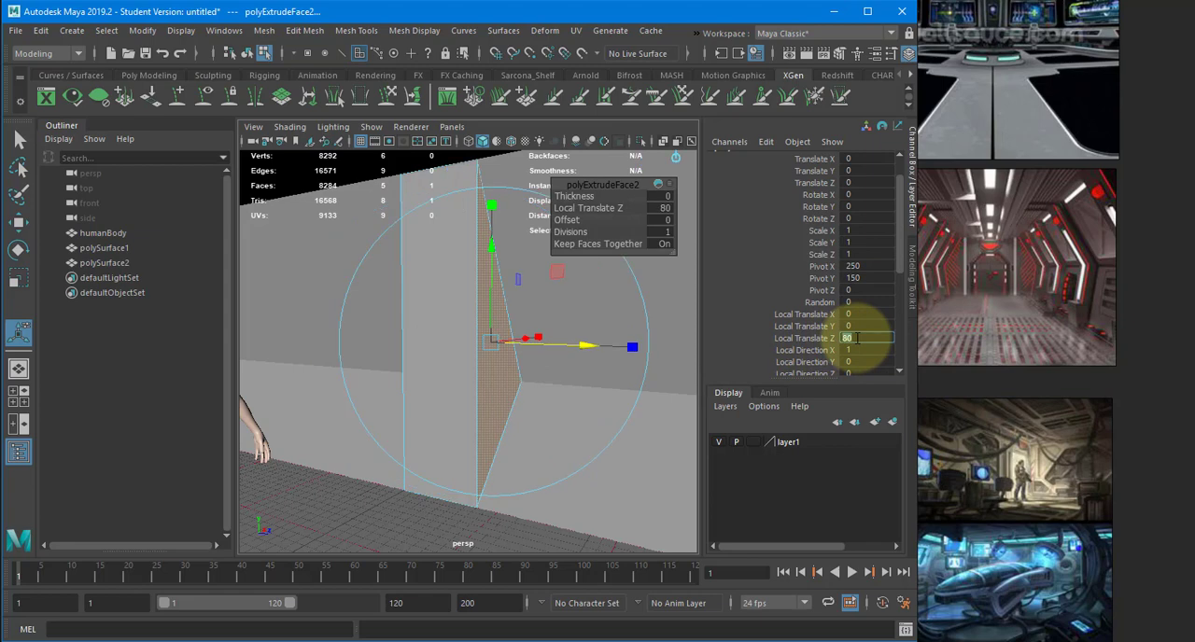
type("75")
key("Return")
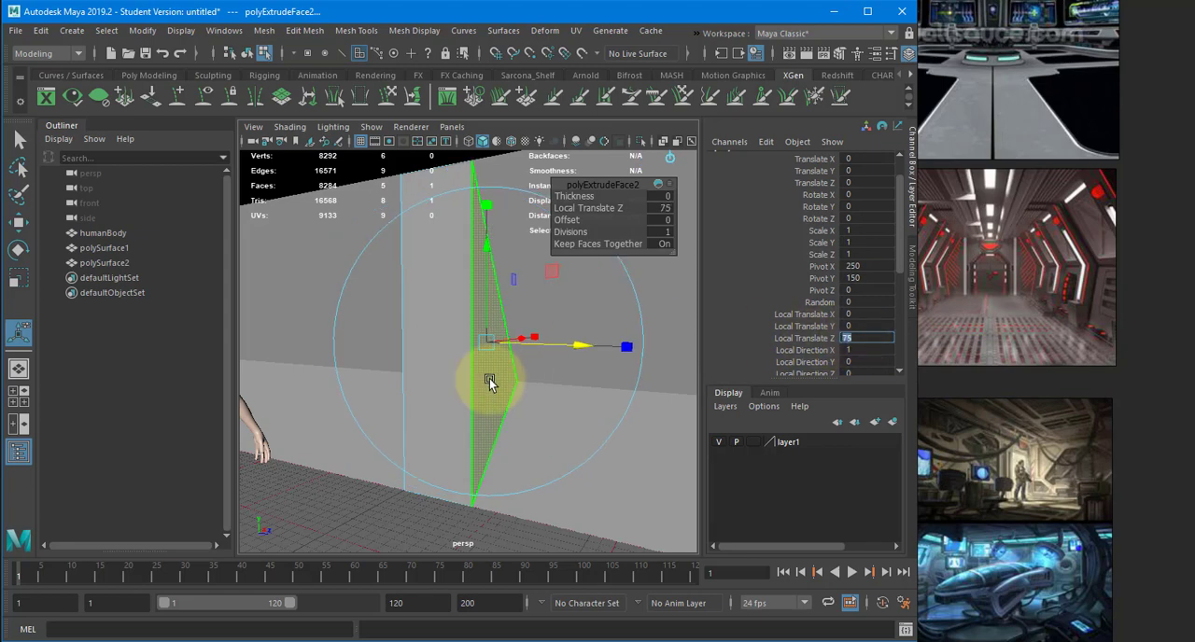
- Try deleting the rectangular corridor-facing face of the triangular wall piece, then undo it and return to shaded display
left_click(437, 335)
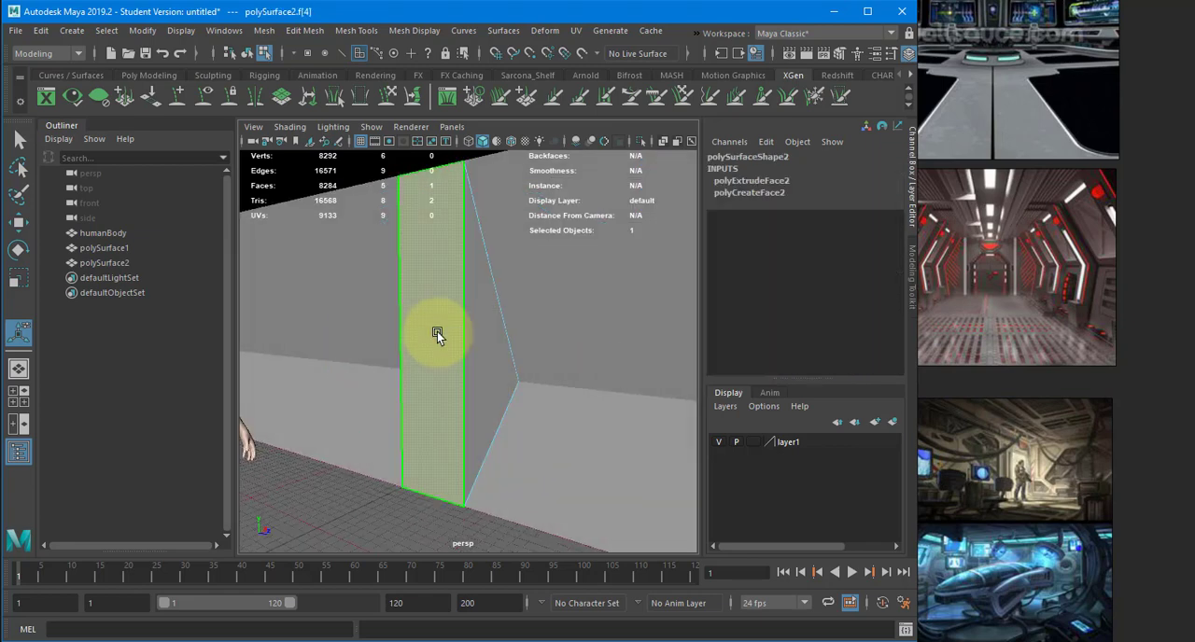
key("Delete")
left_click_drag(514, 368, 457, 360, "alt")
key("4")
key("ctrl+z")
right_click_drag(496, 326, 536, 293)
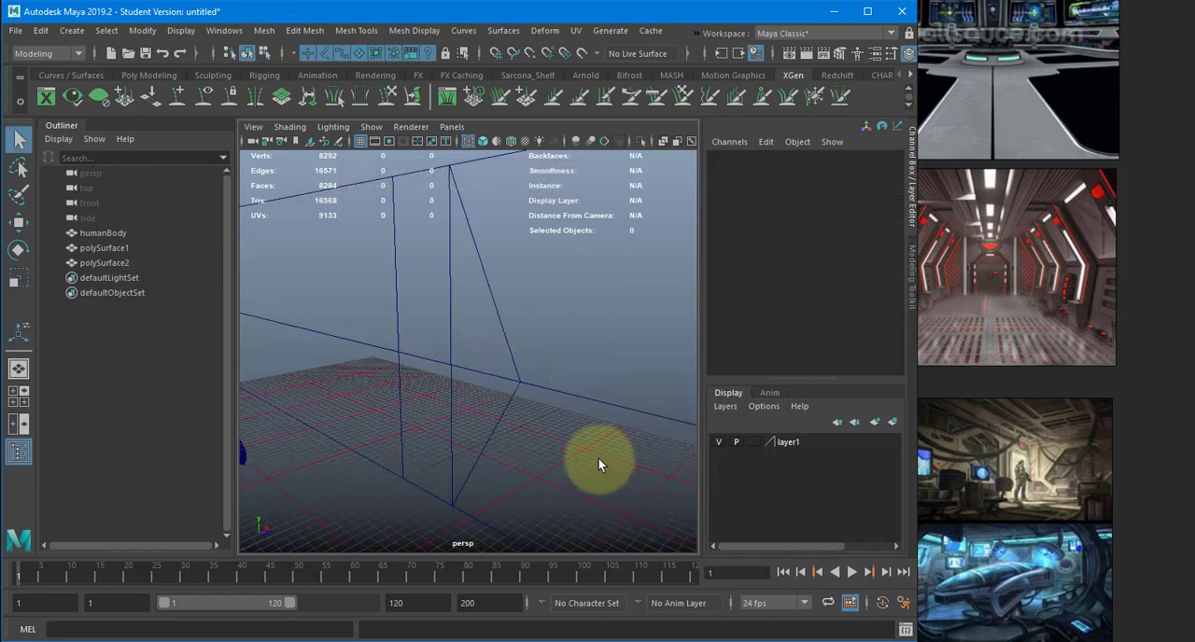
key("5")
- Set backface culling to Off in the polygon display preferences for new objects and save the preferences
left_click(904, 603)
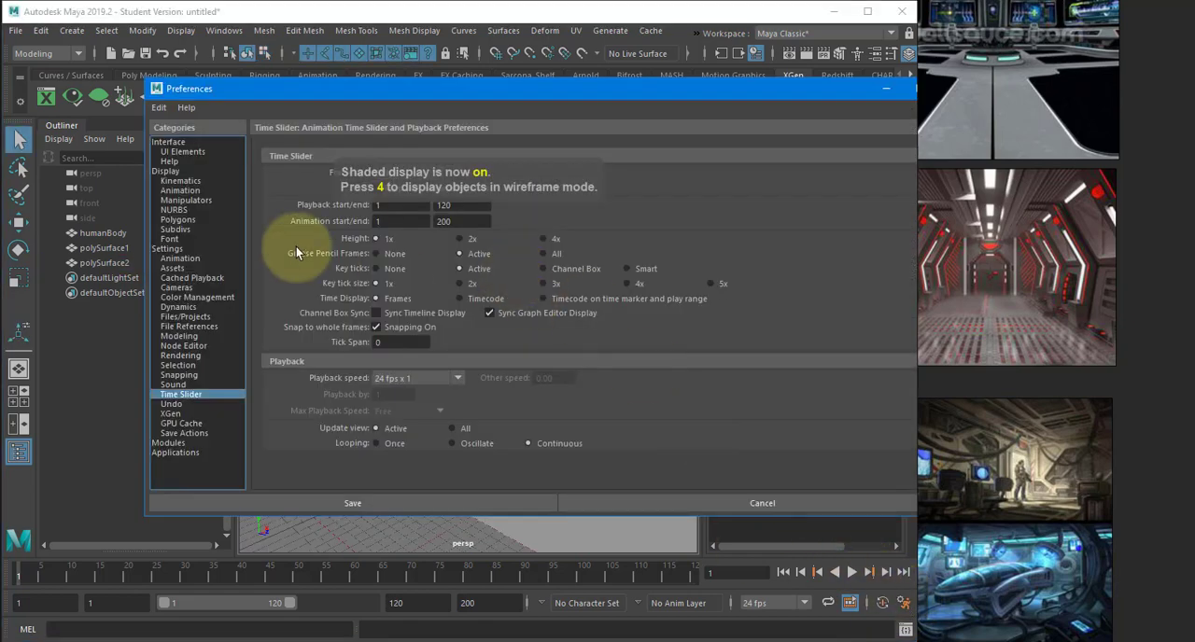
left_click(178, 219)
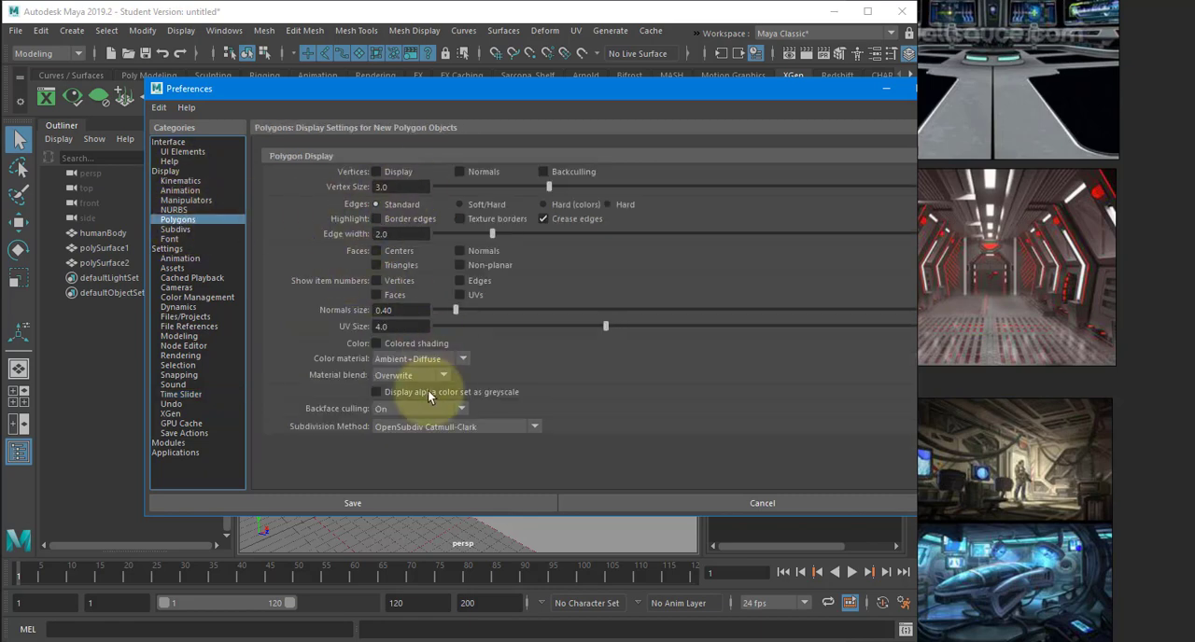
left_click(402, 415)
left_click(464, 429)
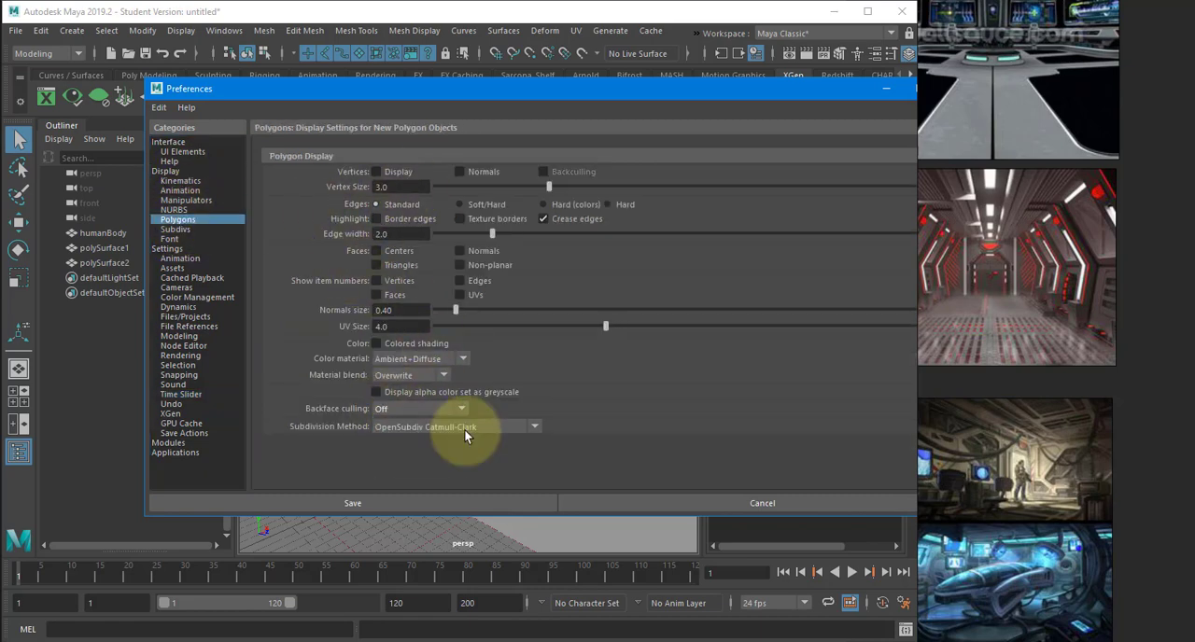
left_click(441, 504)
- Try deleting the triangular wall piece's two end faces and its corridor-facing rectangular face, then undo the deletion
left_click(438, 326)
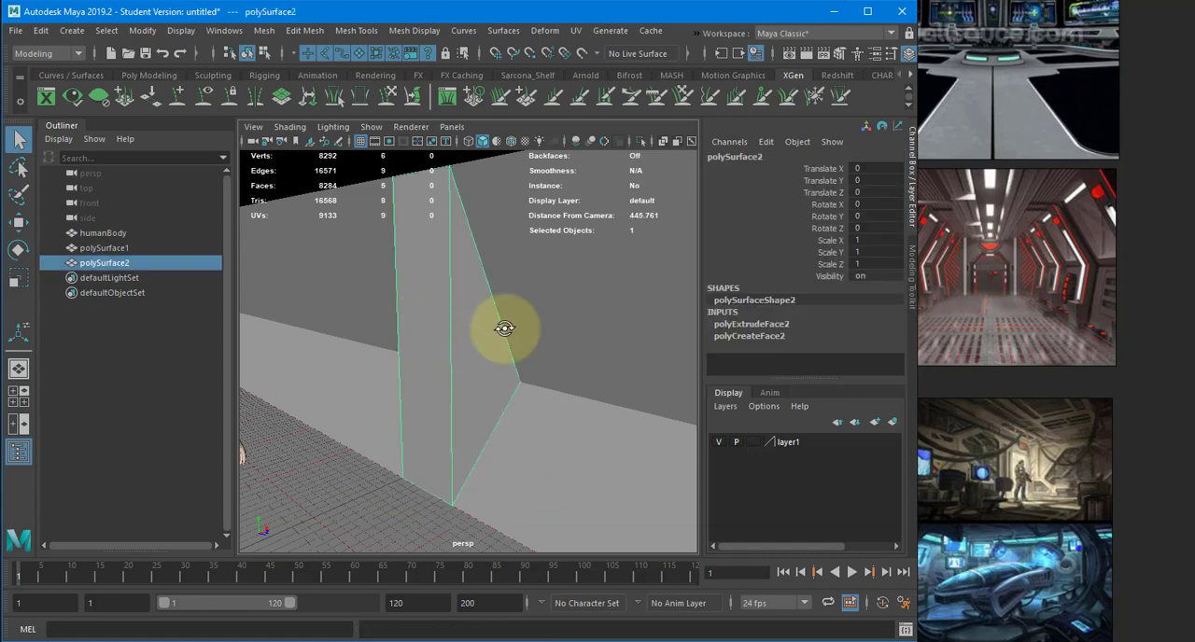
left_click_drag(504, 329, 442, 301, "alt")
right_click_drag(442, 247, 441, 289)
left_click(448, 299)
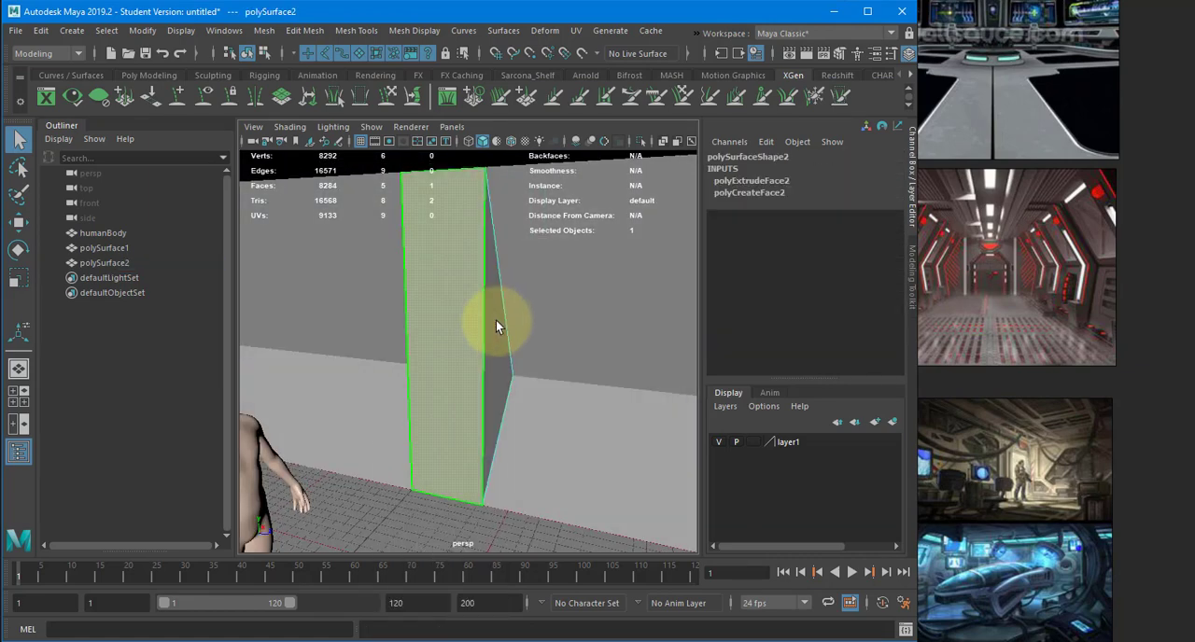
left_click(492, 317, "shift")
left_click_drag(456, 326, 558, 326, "alt")
left_click(449, 320, "shift")
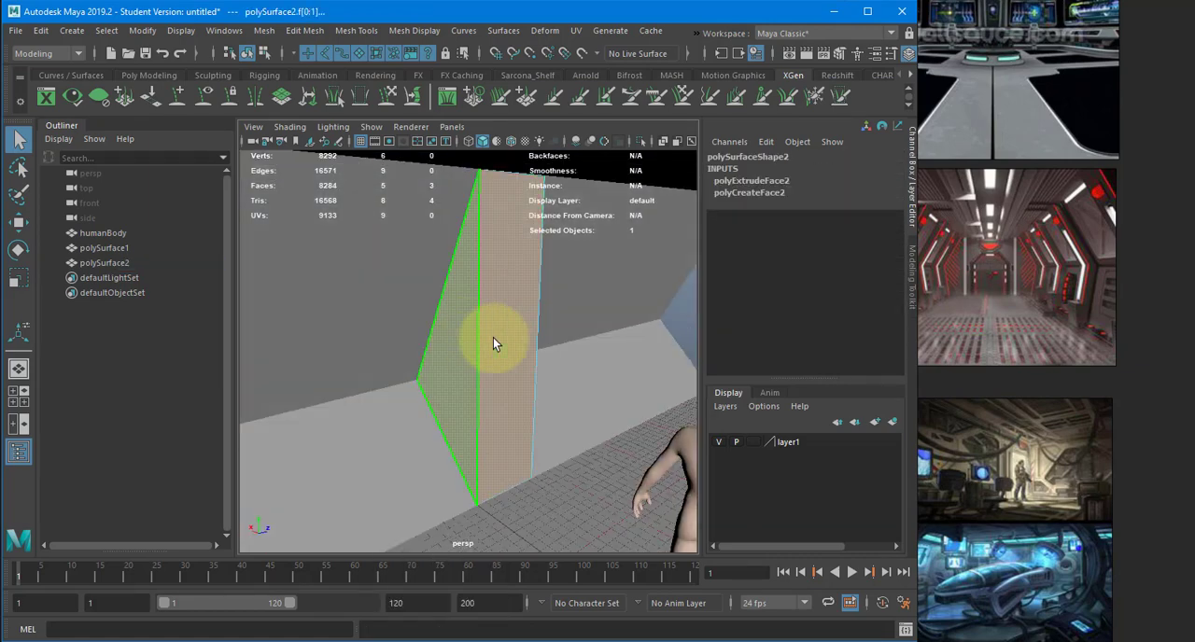
key("Delete")
key("4")
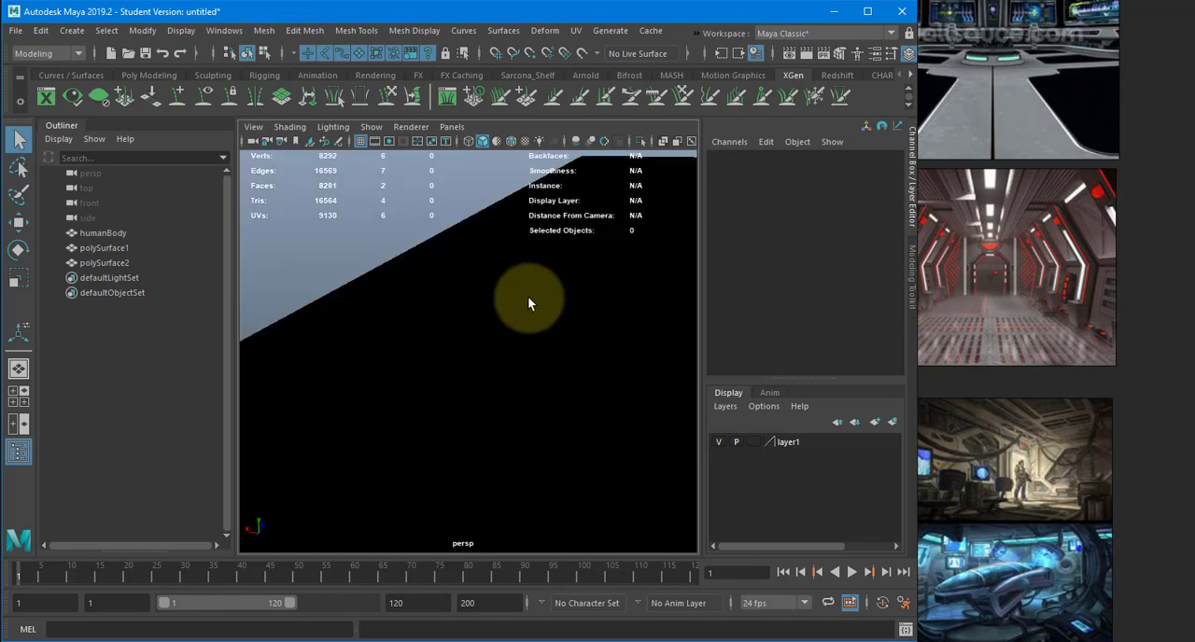
left_click_drag(543, 312, 464, 331, "alt")
key("ctrl+z")
right_click_drag(464, 331, 517, 295)
left_click(517, 295)
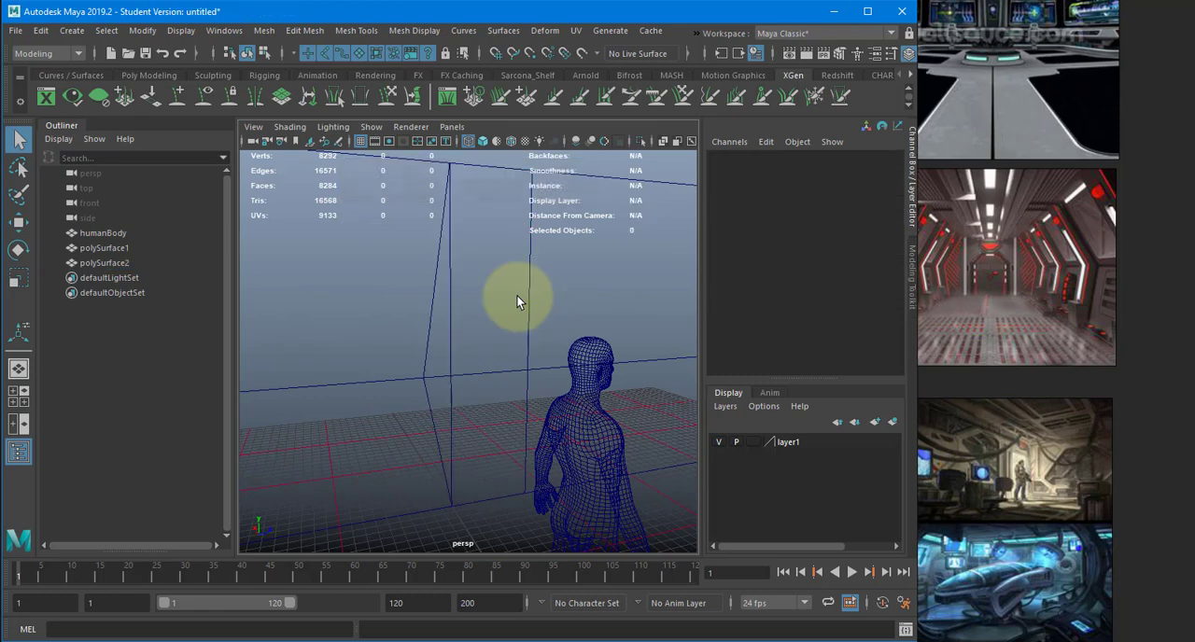
- Isolate the triangular wall piece in shaded display and delete its two triangular end faces and its corridor-facing rectangle
left_click(546, 295)
key("5")
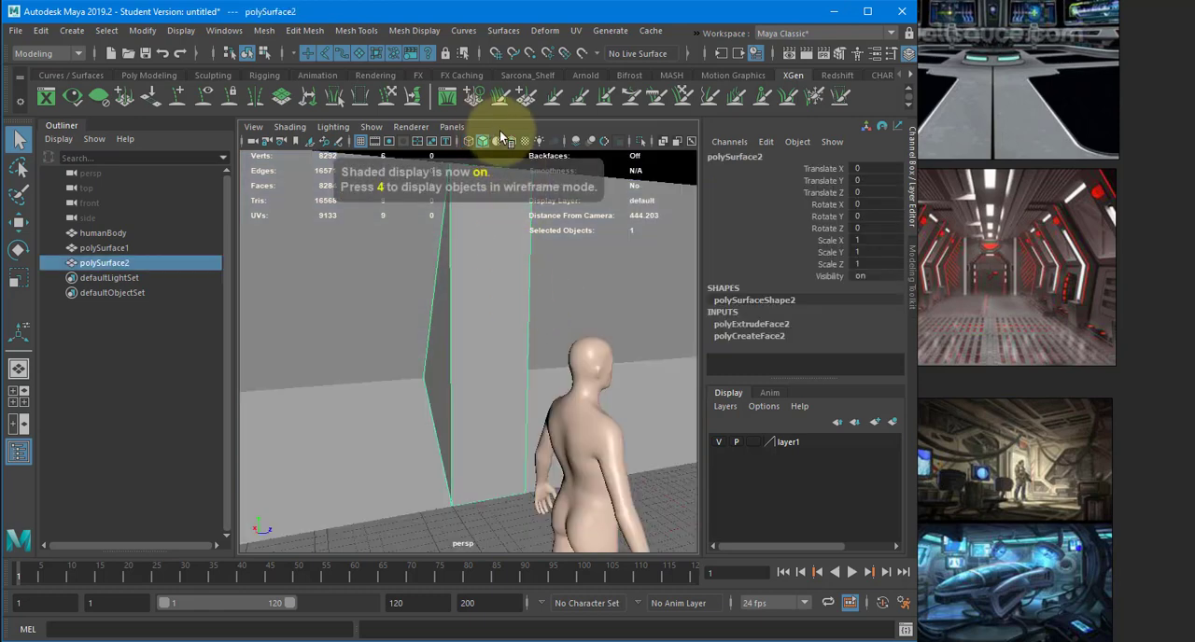
left_click(640, 141)
left_click_drag(373, 259, 517, 282, "alt")
right_click_drag(517, 282, 518, 287)
left_click_drag(517, 288, 486, 292, "alt")
left_click_drag(583, 351, 495, 339, "alt")
key("Delete")
left_click(493, 299)
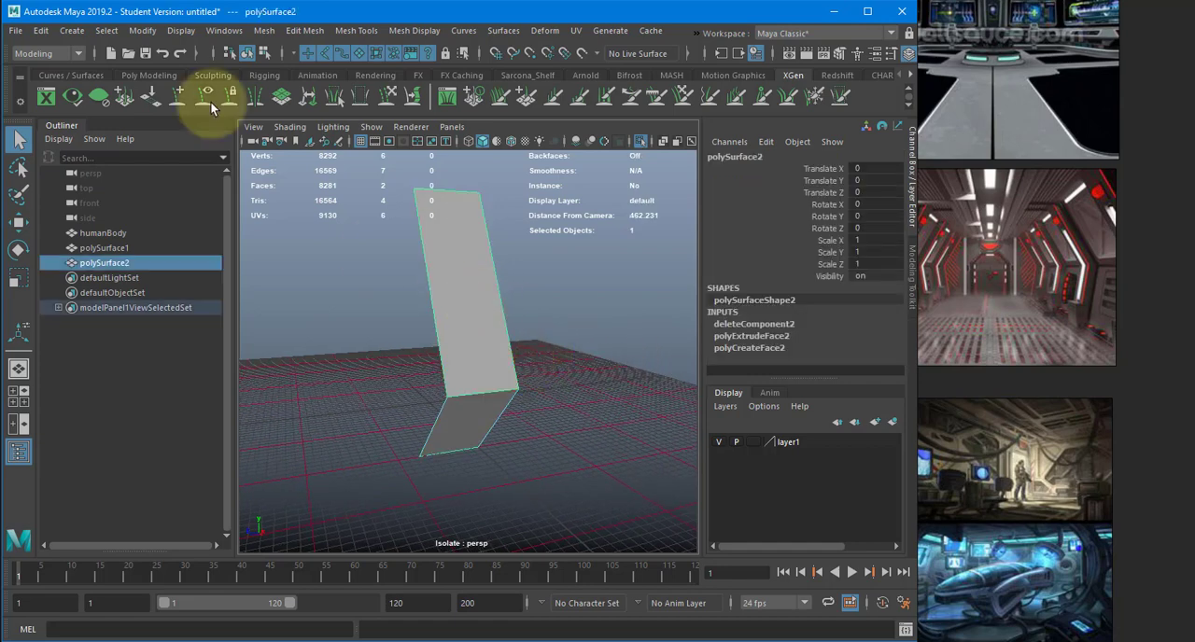
- Turn off backface culling for the isolated wall piece so both sides of its faces are displayed
left_click(180, 30)
mouse_move(393, 221)
left_click(492, 218)
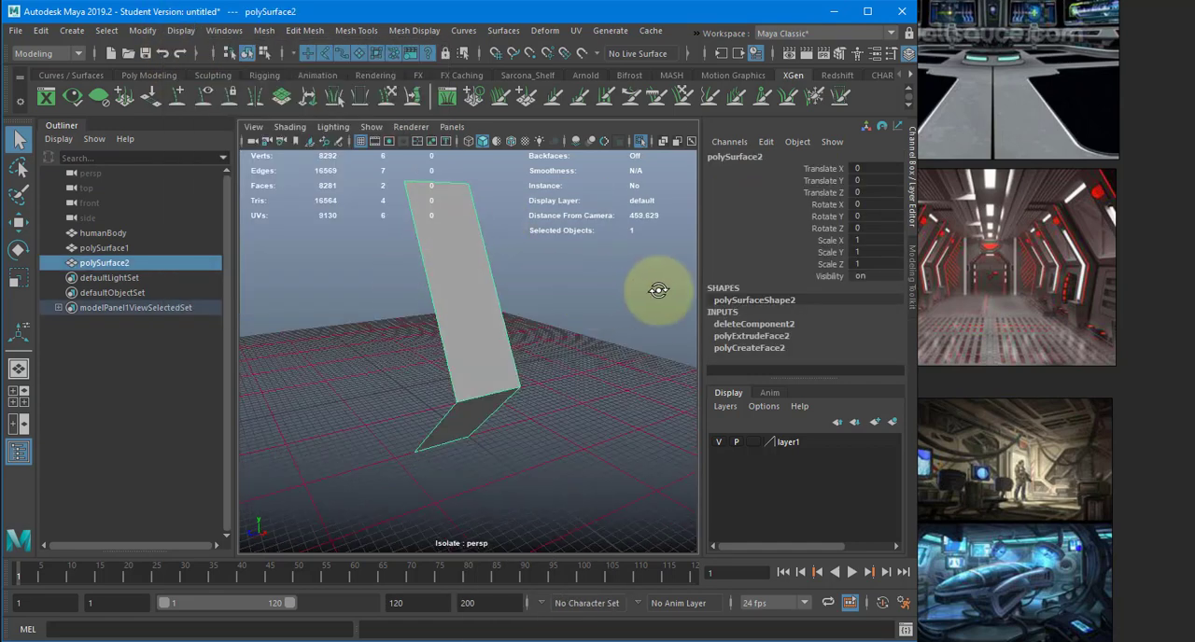
left_click_drag(662, 315, 563, 294, "alt")
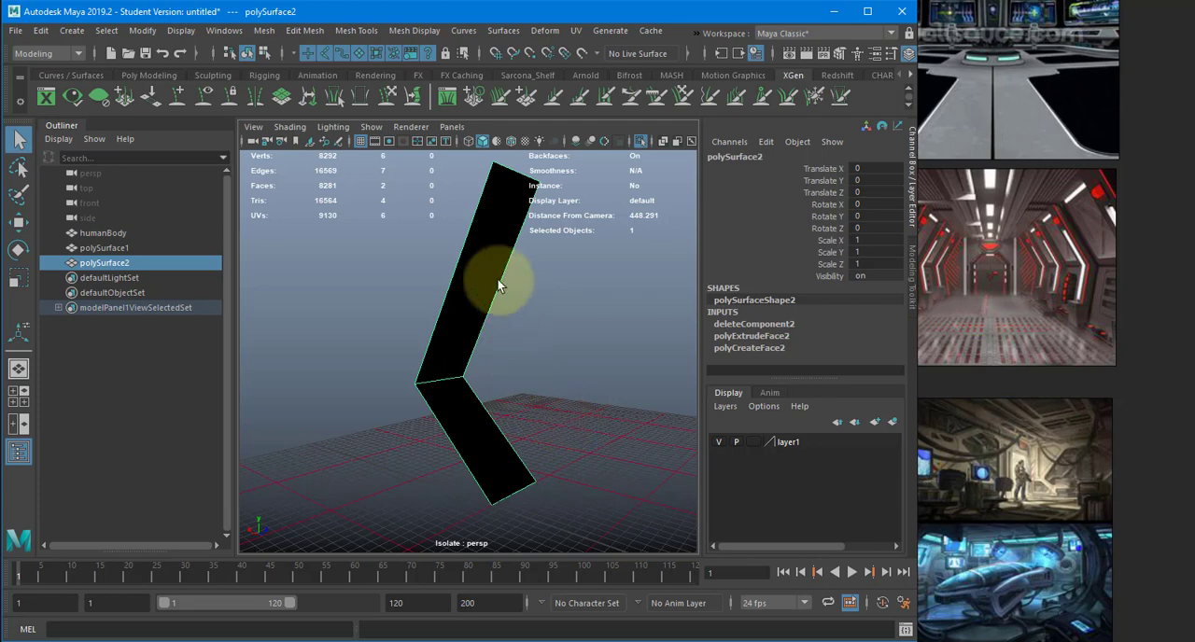
- Extrude the two remaining faces of the bent wall piece together and move them inward along X to give it thickness
left_click_drag(501, 291, 460, 315, "alt")
left_click(461, 327)
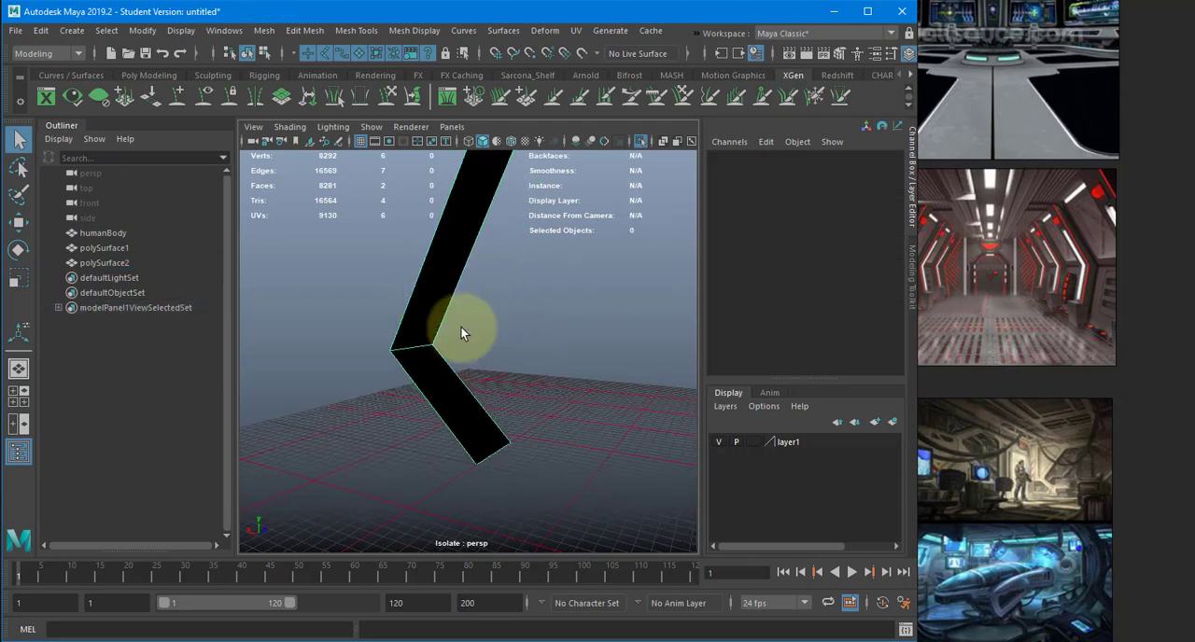
left_click(452, 244)
key("ctrl+e")
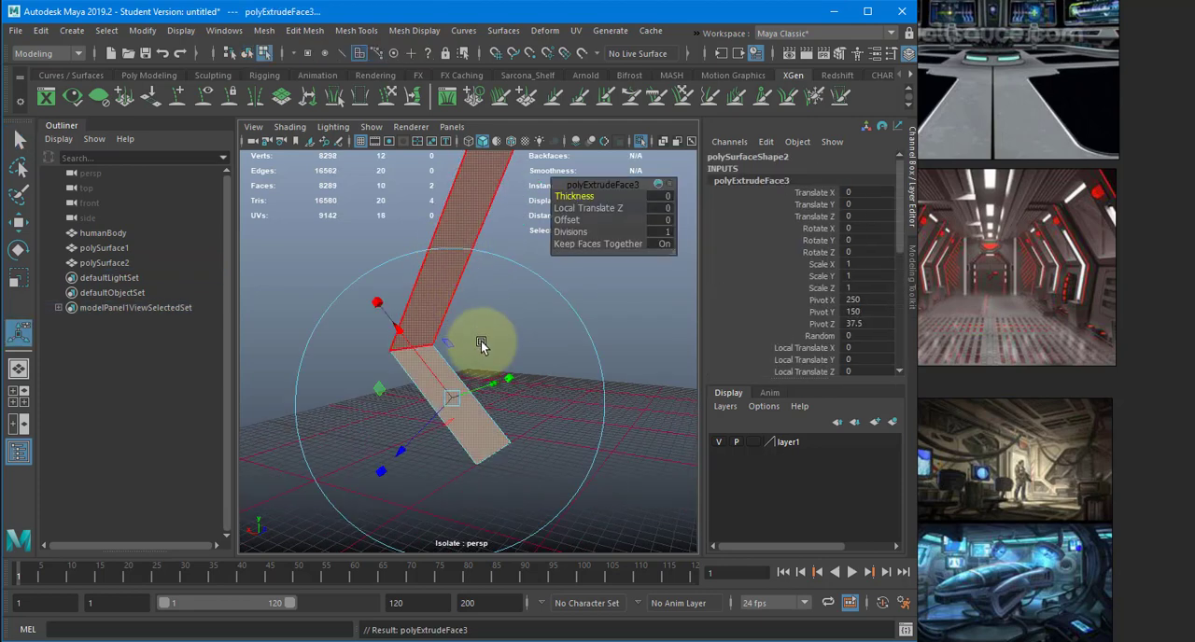
key("w")
left_click_drag(488, 338, 657, 312, "alt")
scroll(825, 295, "down", 5)
scroll(829, 303, "up", 3)
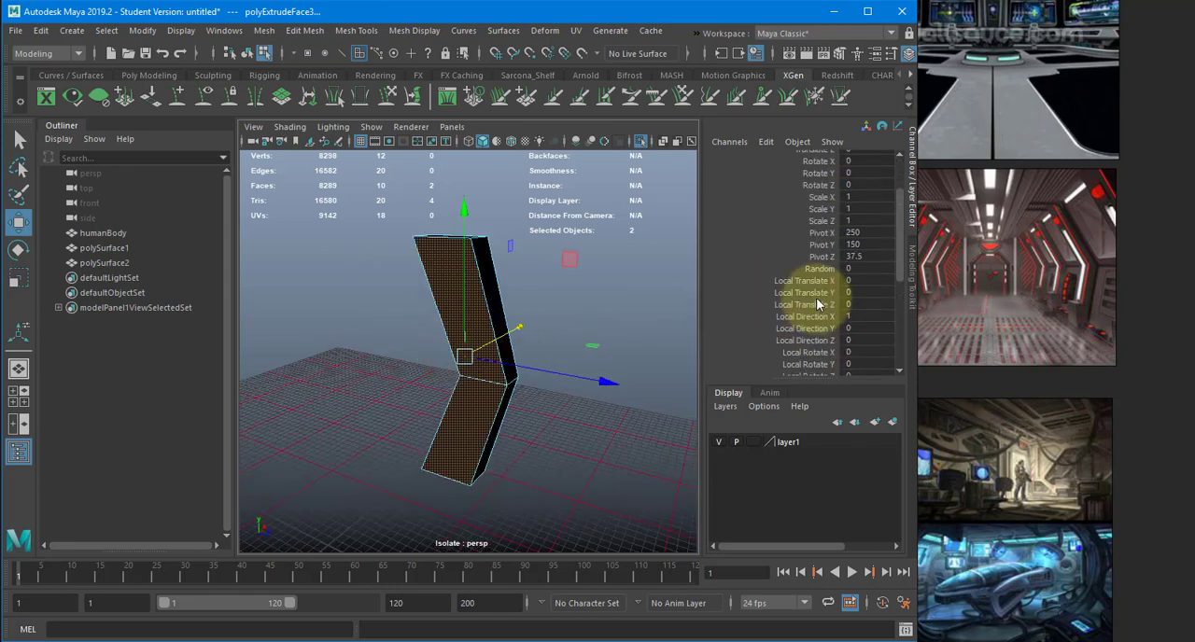
scroll(814, 268, "up", 3)
key("ctrl+z")
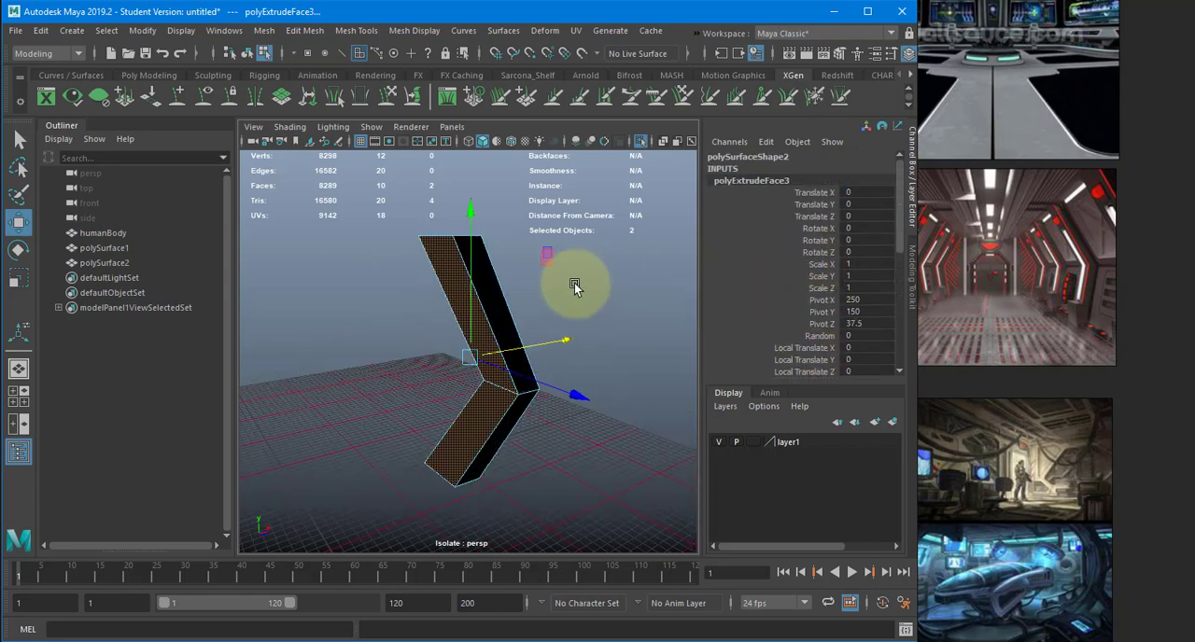
- Adjust the extruded faces' inward offset in the front view to about five grid subdivisions
left_click_drag(558, 337, 575, 370)
key("space")
middle_click_drag(523, 342, 526, 400, "alt")
right_click_drag(528, 400, 564, 392, "alt")
left_click_drag(609, 443, 616, 442)
middle_click_drag(599, 283, 638, 340, "alt")
right_click_drag(639, 340, 695, 338, "alt")
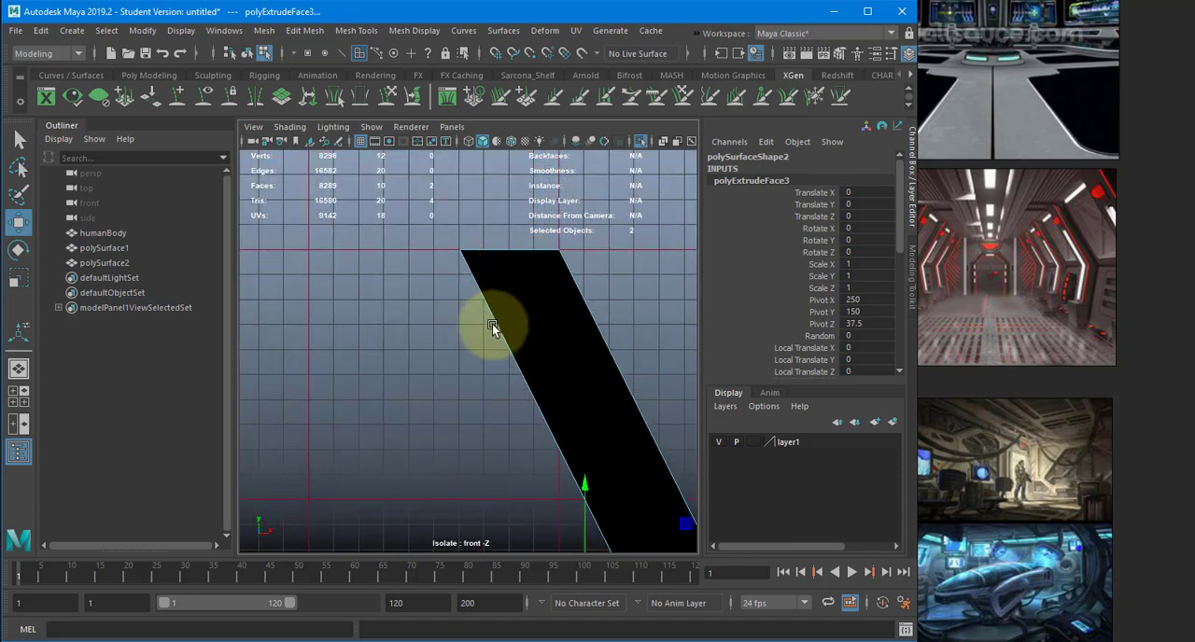
middle_click_drag(492, 324, 491, 373, "alt")
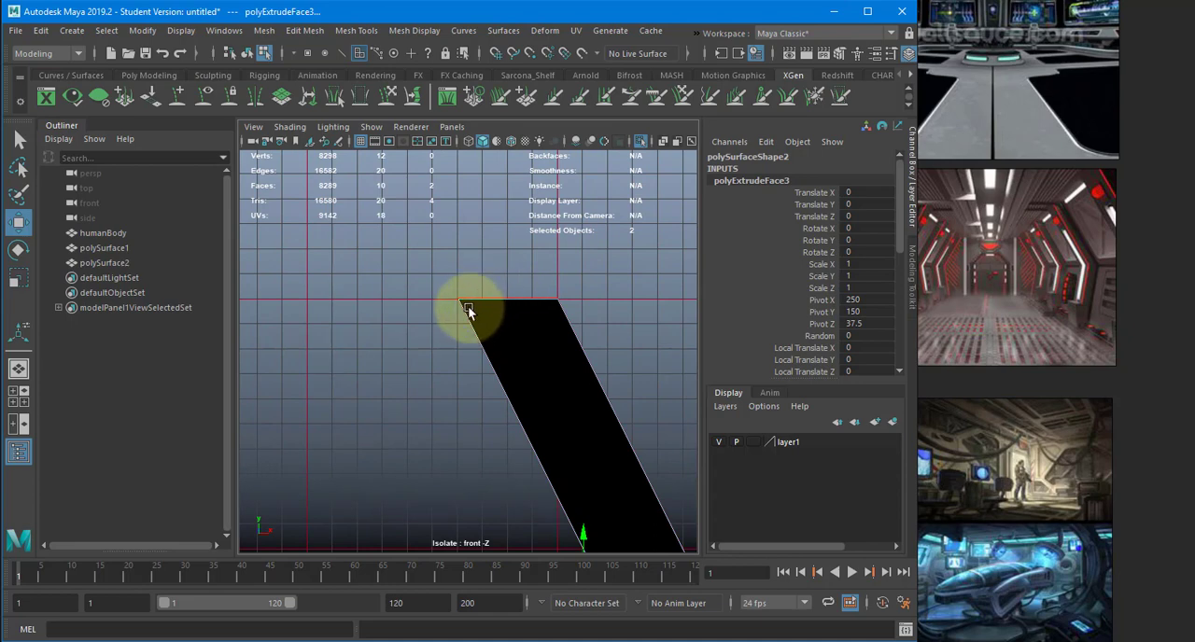
middle_click_drag(515, 281, 490, 216, "alt")
middle_click_drag(556, 308, 535, 308)
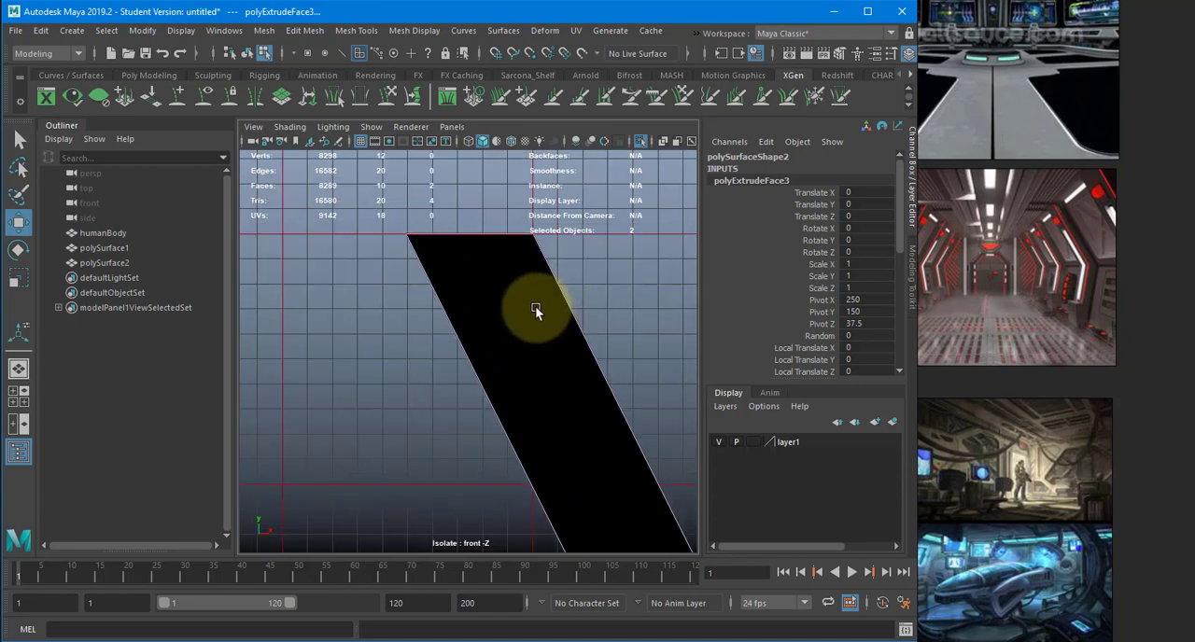
middle_click_drag(621, 450, 601, 293, "alt")
right_click_drag(601, 293, 381, 297, "alt")
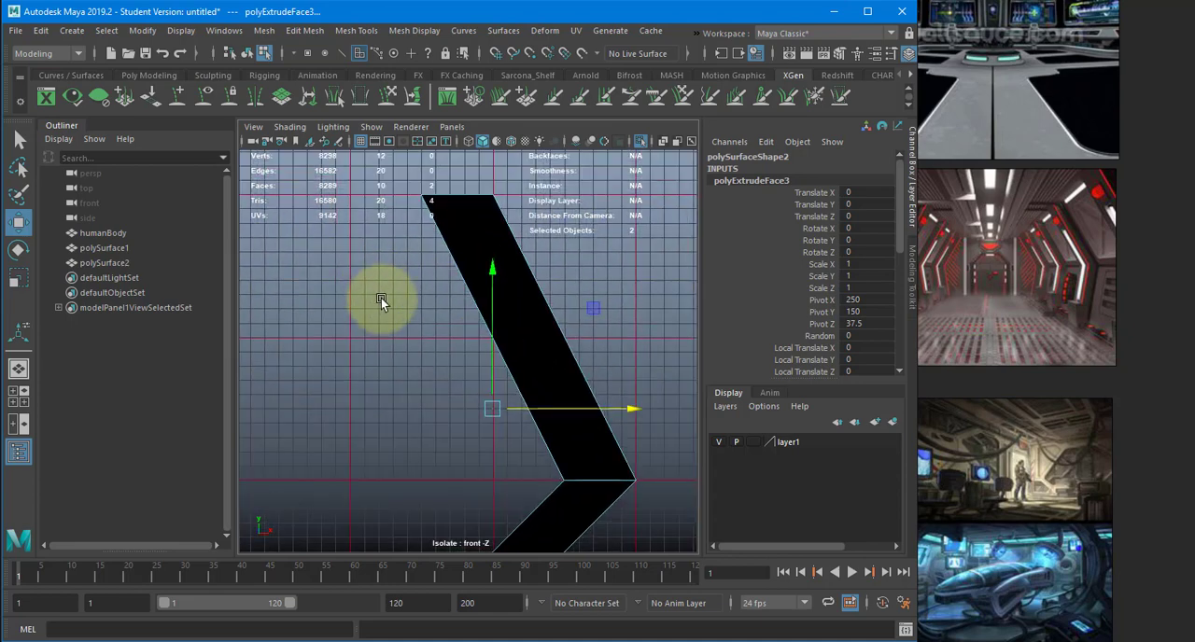
middle_click_drag(381, 298, 386, 266, "alt")
middle_click_drag(471, 441, 443, 280, "alt")
key("space")
mouse_move(444, 280)
left_mouse_down()
mouse_move(448, 241)
mouse_move(442, 277)
left_mouse_up()
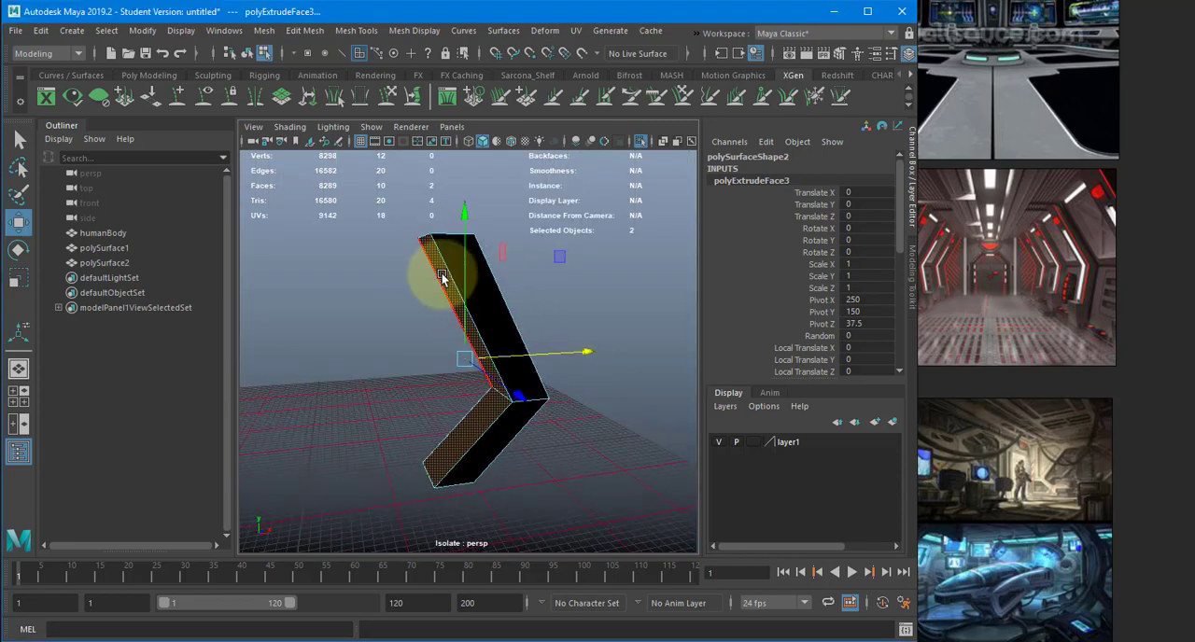
left_click_drag(443, 277, 469, 437, "alt")
key("F8")
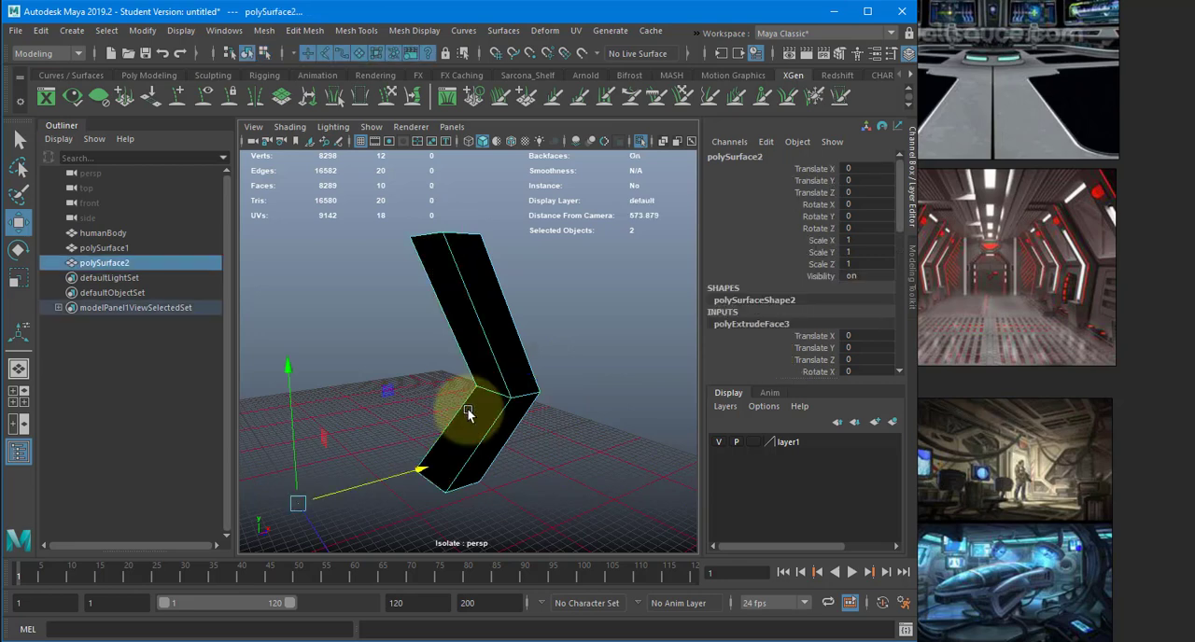
right_click_drag(468, 406, 414, 297, "shift")
right_click_drag(413, 297, 412, 331, "shift")
left_click(362, 51)
key("ctrl+z")
key("w")
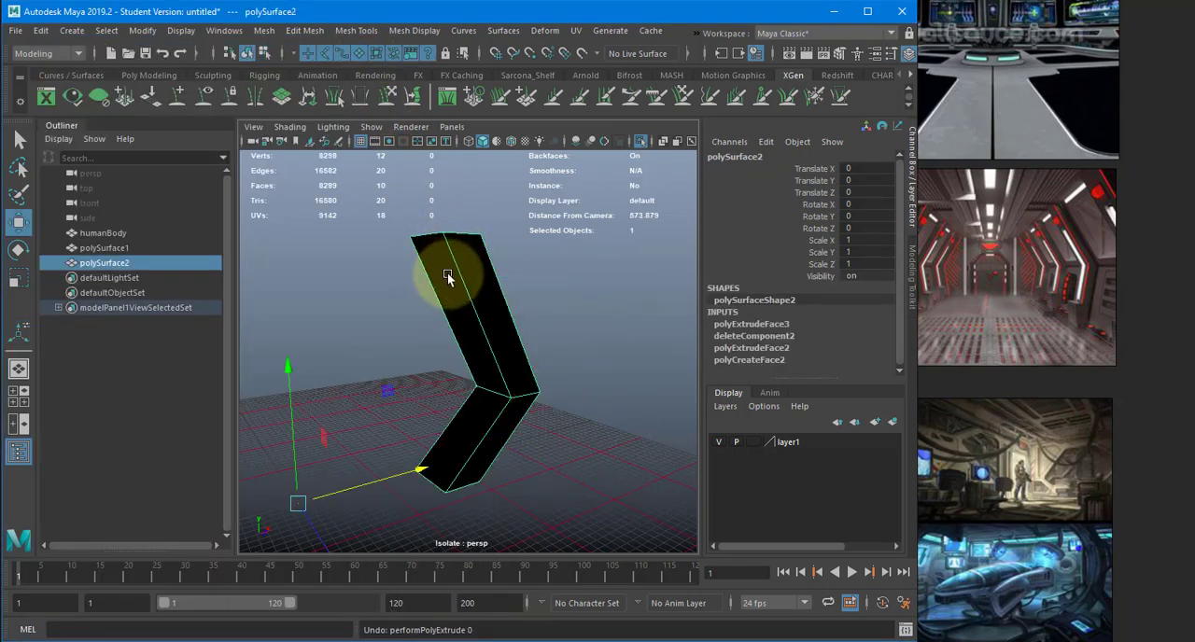
- Insert an edge loop across the lower section of the bent wall piece, about midway along its length
right_click_drag(462, 259, 378, 281, "shift")
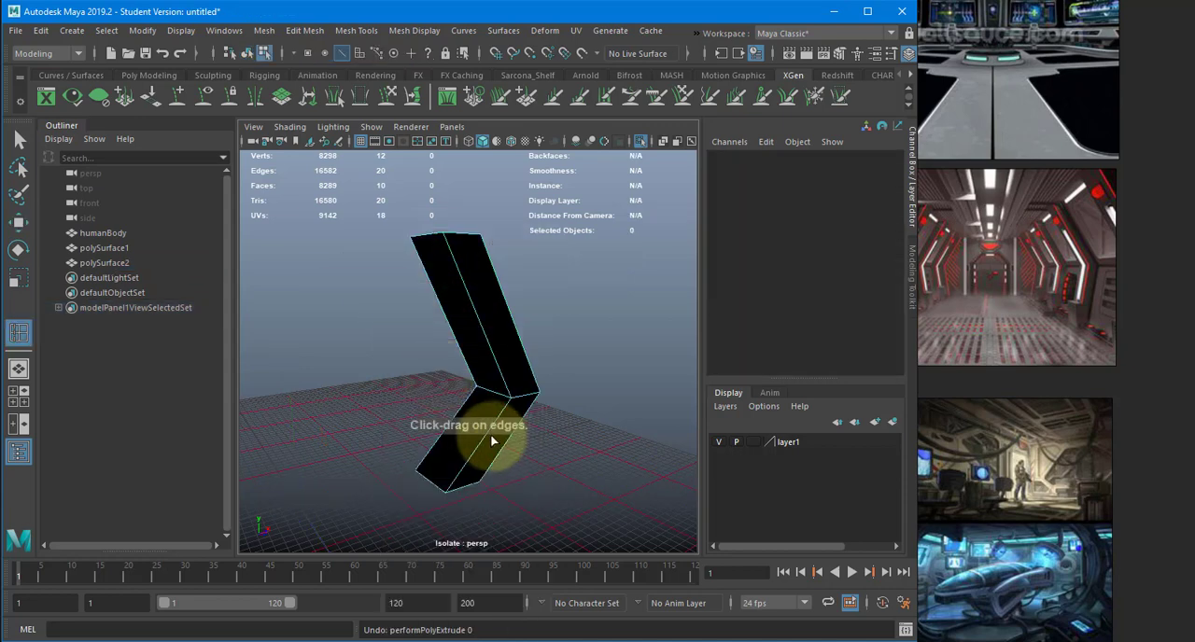
left_click(480, 446)
key("w")
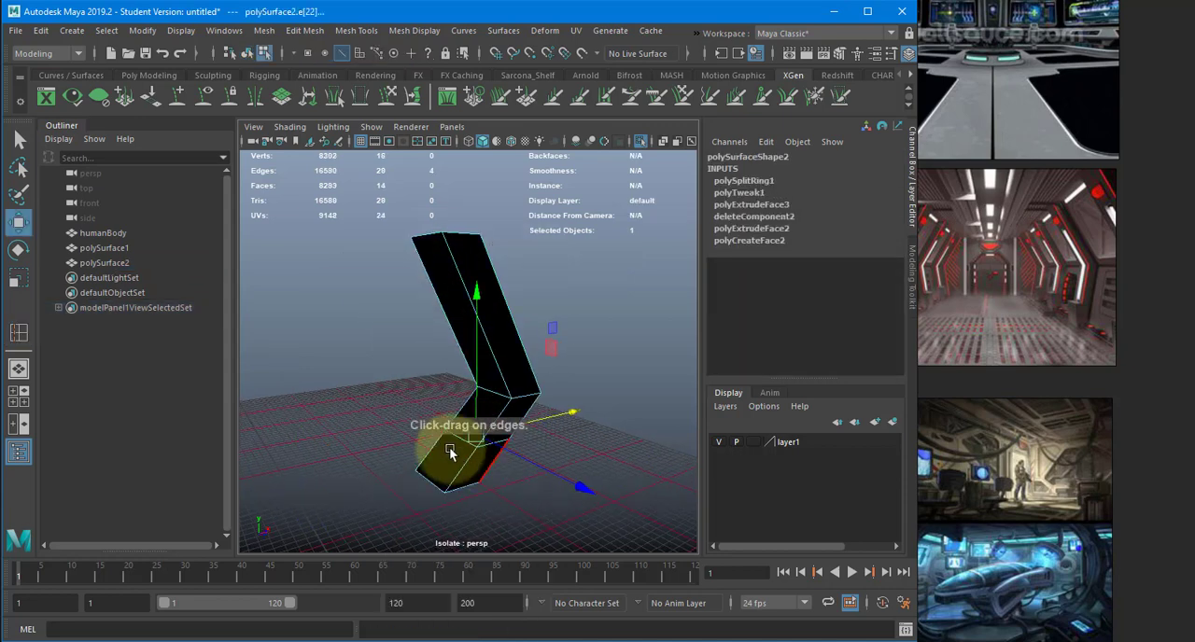
- Reverse the normals of the whole bent wall piece
left_click_drag(449, 448, 424, 442, "alt")
right_click_drag(424, 442, 504, 481, "alt")
left_click_drag(504, 481, 477, 497, "alt")
middle_click_drag(474, 486, 467, 371, "alt")
right_click_drag(431, 418, 437, 444)
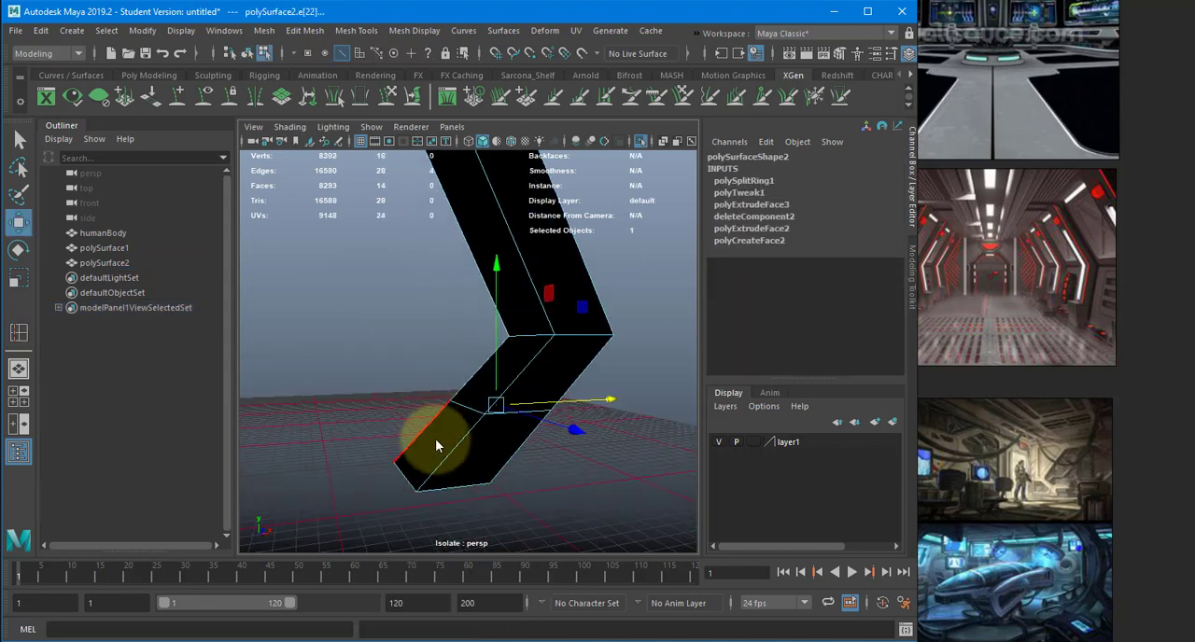
left_click(441, 434)
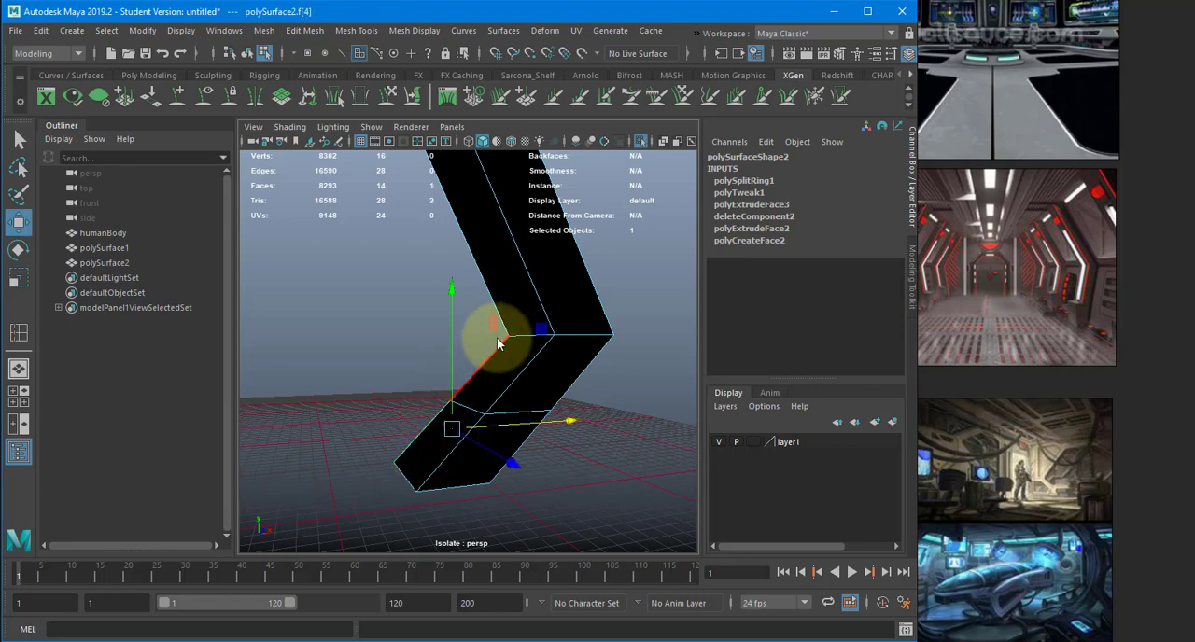
key("F8")
left_click(409, 30)
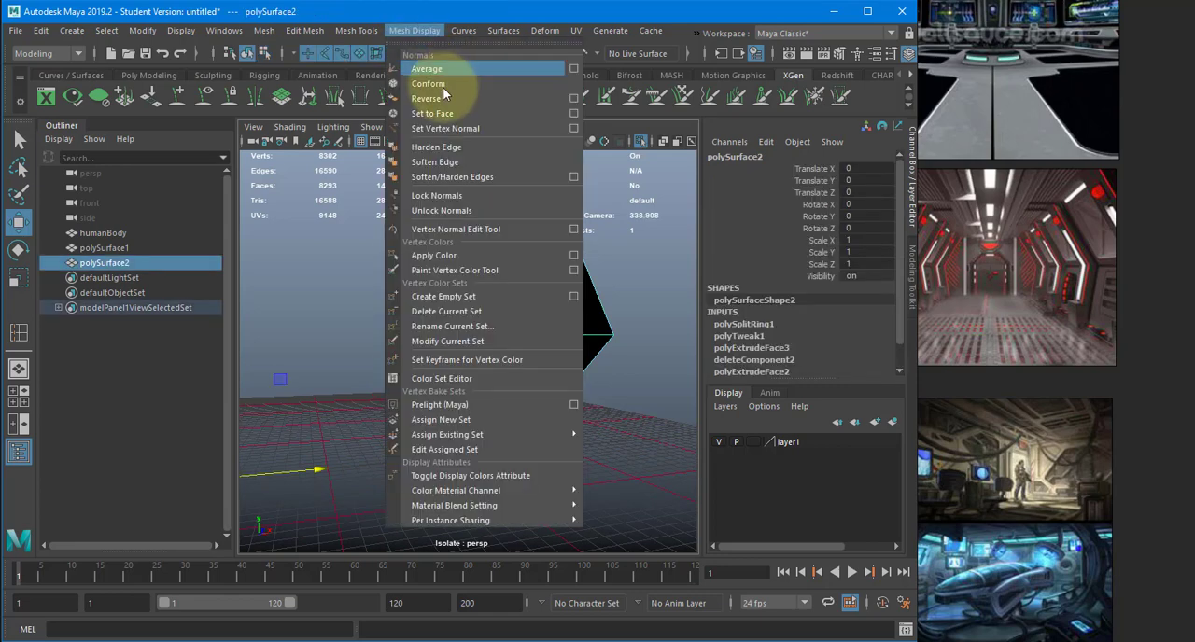
left_click(439, 97)
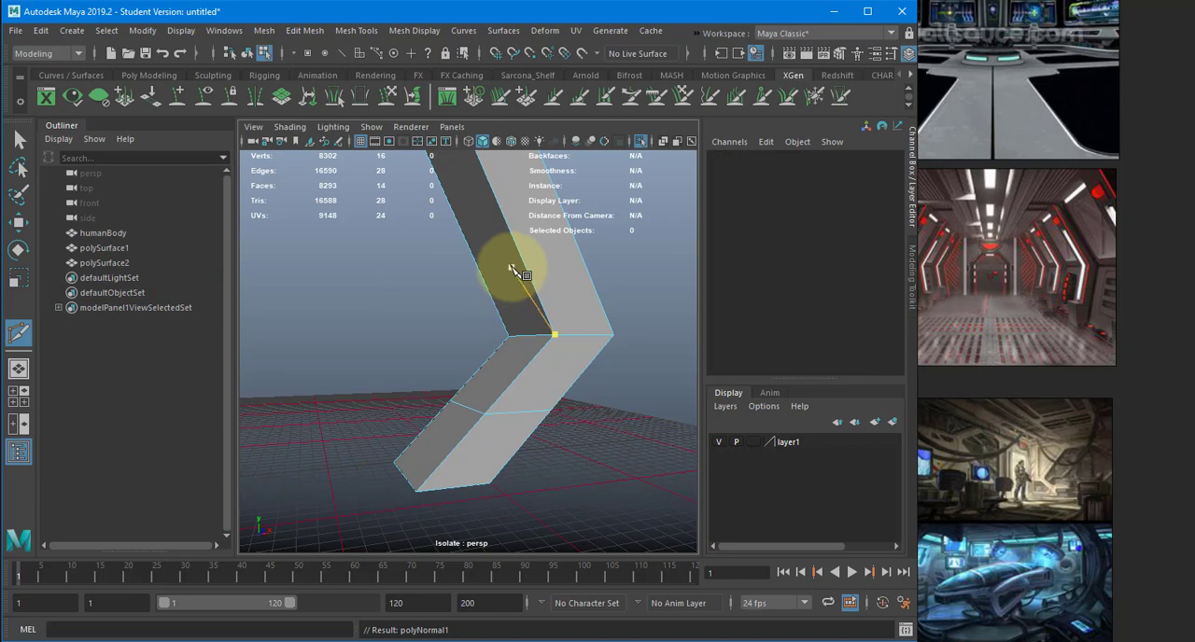
- Extrude the lowest corridor-facing face of the wall piece inward along X and scale it flat along X
right_click_drag(512, 271, 509, 297)
key("w")
left_click(452, 416)
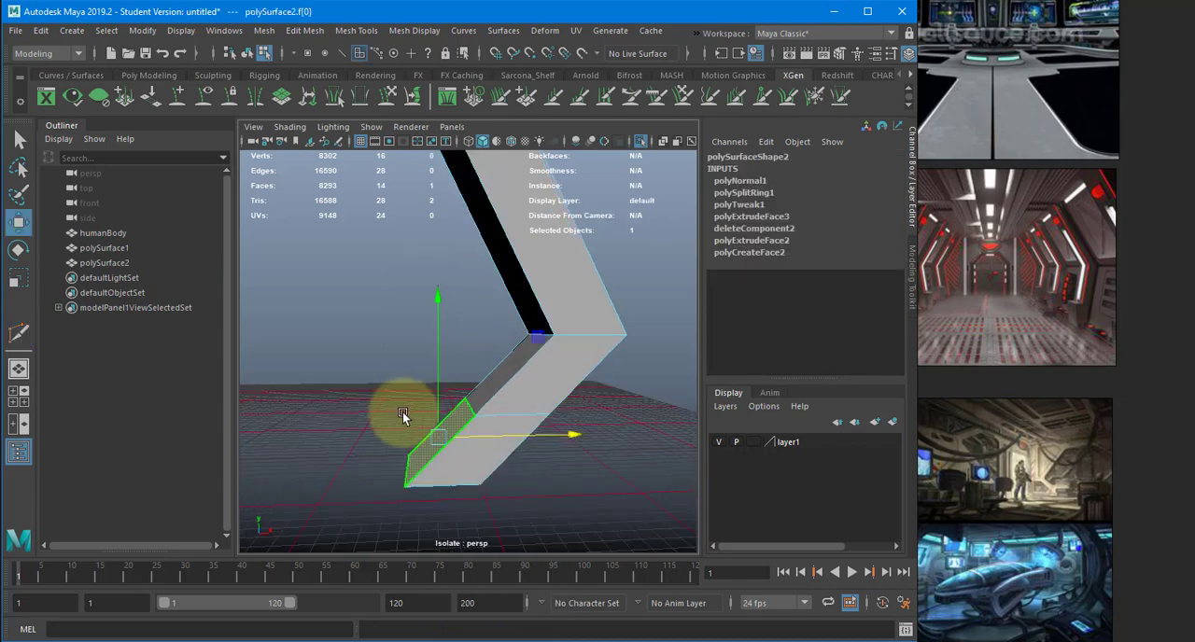
key("ctrl+e")
key("w")
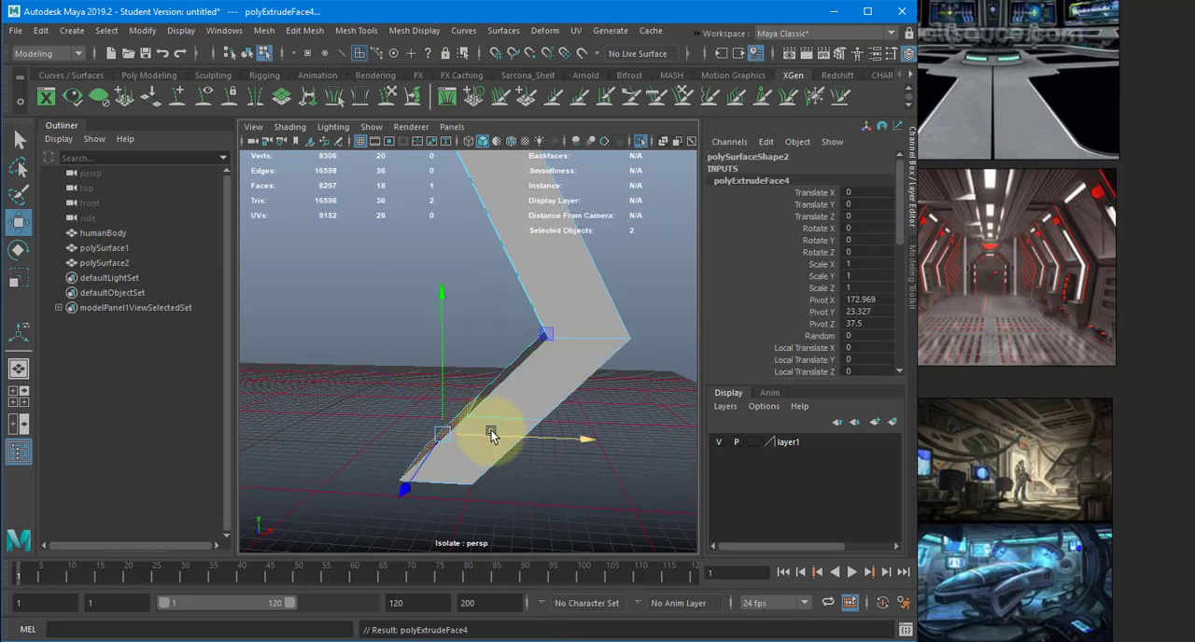
left_click_drag(474, 434, 402, 431)
key("r")
left_click_drag(514, 439, 464, 442)
- Move the bottom front edge of the extruded foot back toward the wall so the foot's front slopes
right_click_drag(362, 467, 354, 397)
left_click(355, 476)
key("w")
mouse_move(449, 476)
left_mouse_down()
mouse_move(459, 466)
mouse_move(408, 477)
mouse_move(466, 469)
left_mouse_up()
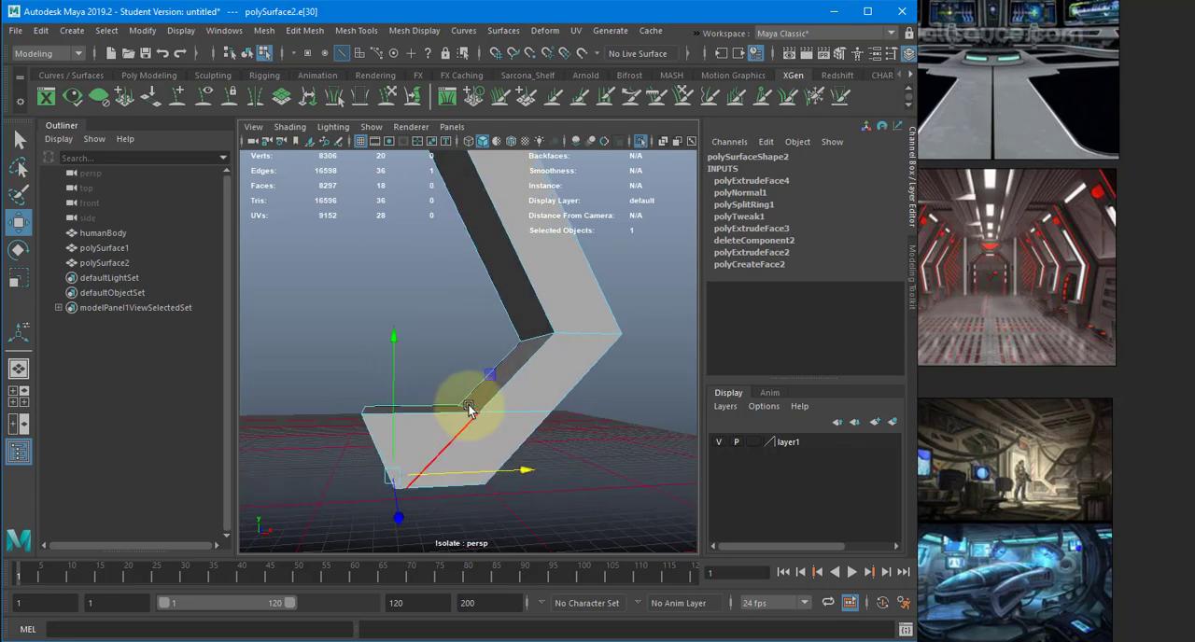
- Select the corridor-facing faces of the foot and the sections above it and move them outward along X to thin the piece
left_click_drag(469, 406, 476, 435, "alt")
right_click_drag(421, 429, 423, 449)
left_click(425, 436)
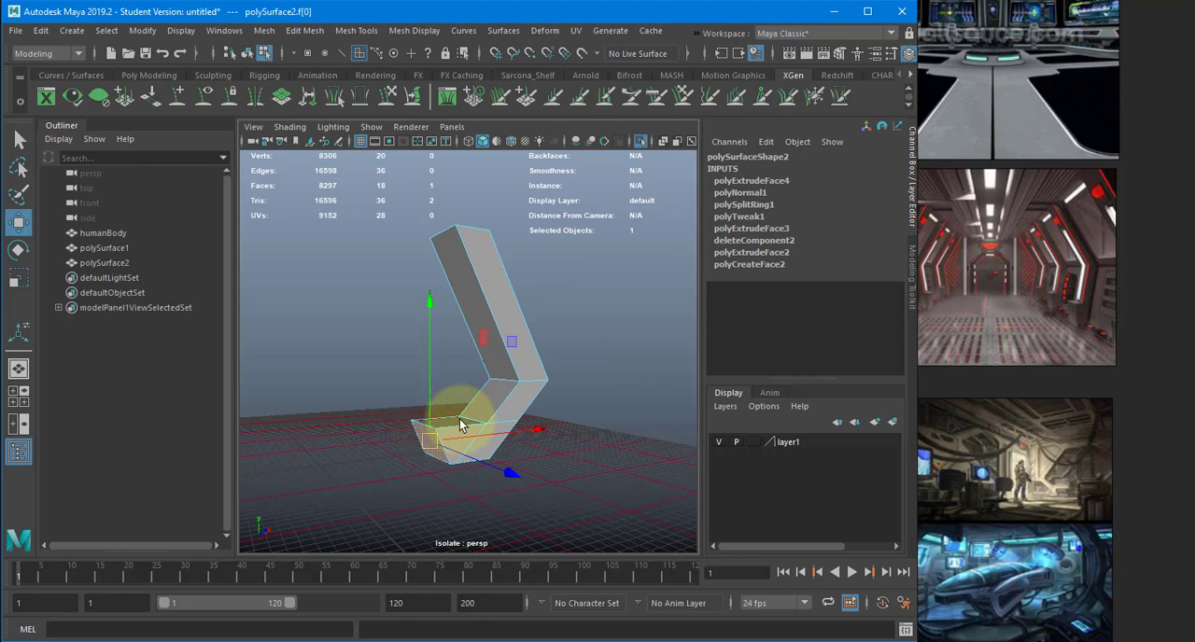
key("q")
left_click(486, 353, "shift")
left_click(482, 351, "shift")
key("w")
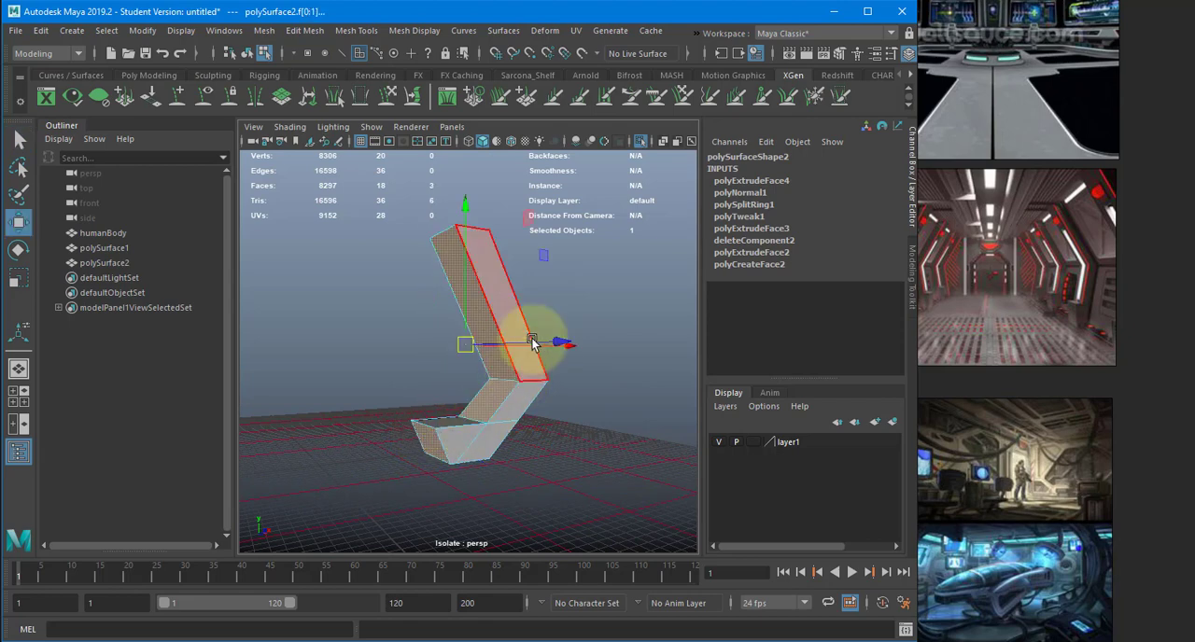
left_click_drag(558, 330, 419, 435, "alt")
left_click_drag(577, 382, 610, 342)
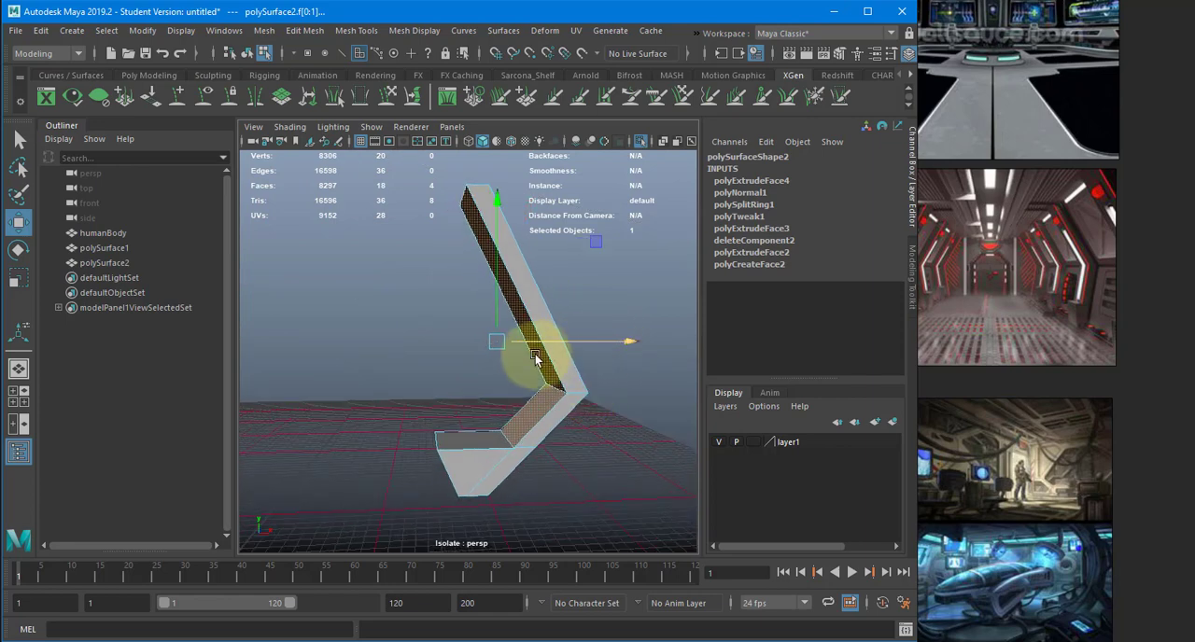
- Return the bent wall piece to object mode and end its isolation to show it inside the full corridor
mouse_move(520, 347)
left_mouse_down("alt")
mouse_move(715, 339)
mouse_move(523, 339)
left_mouse_up("alt")
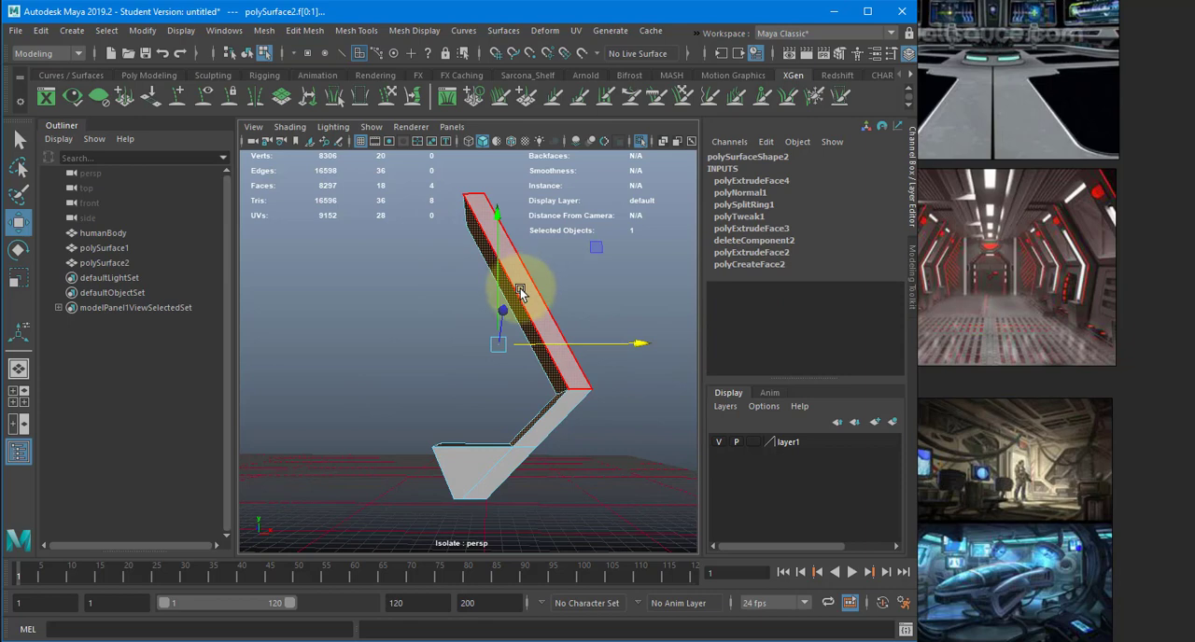
key("F8")
left_click_drag(491, 301, 520, 259, "alt")
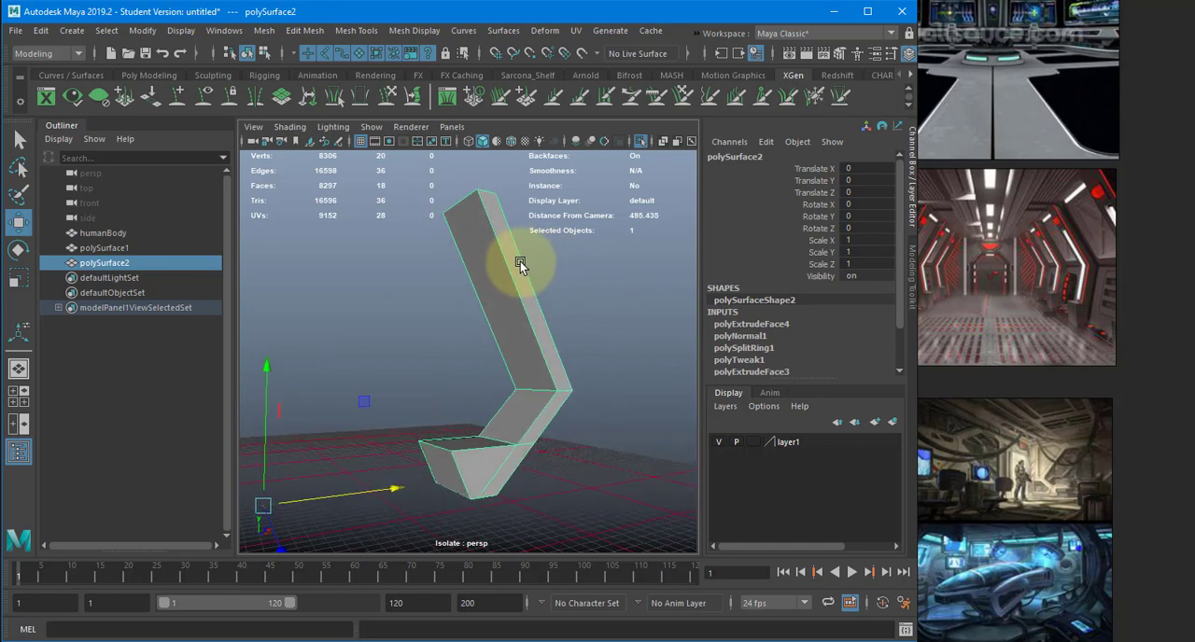
left_click(642, 141)
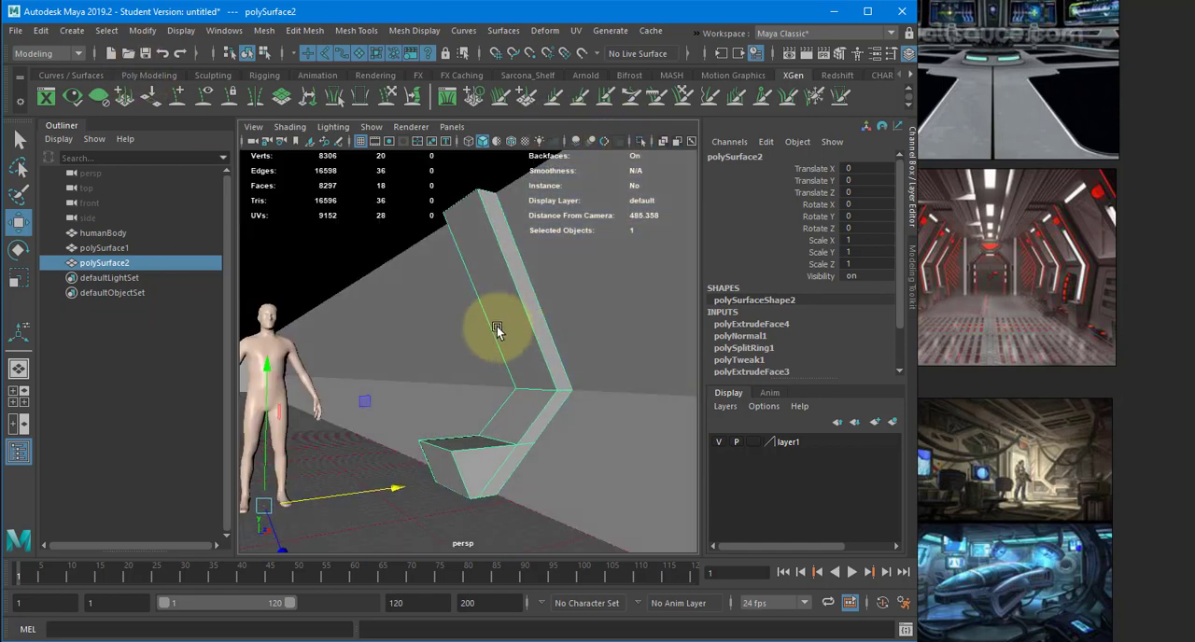
left_click_drag(495, 328, 413, 419, "alt")
- Extract the floor face of the corridor shell as a separate piece of geometry
left_click(471, 401)
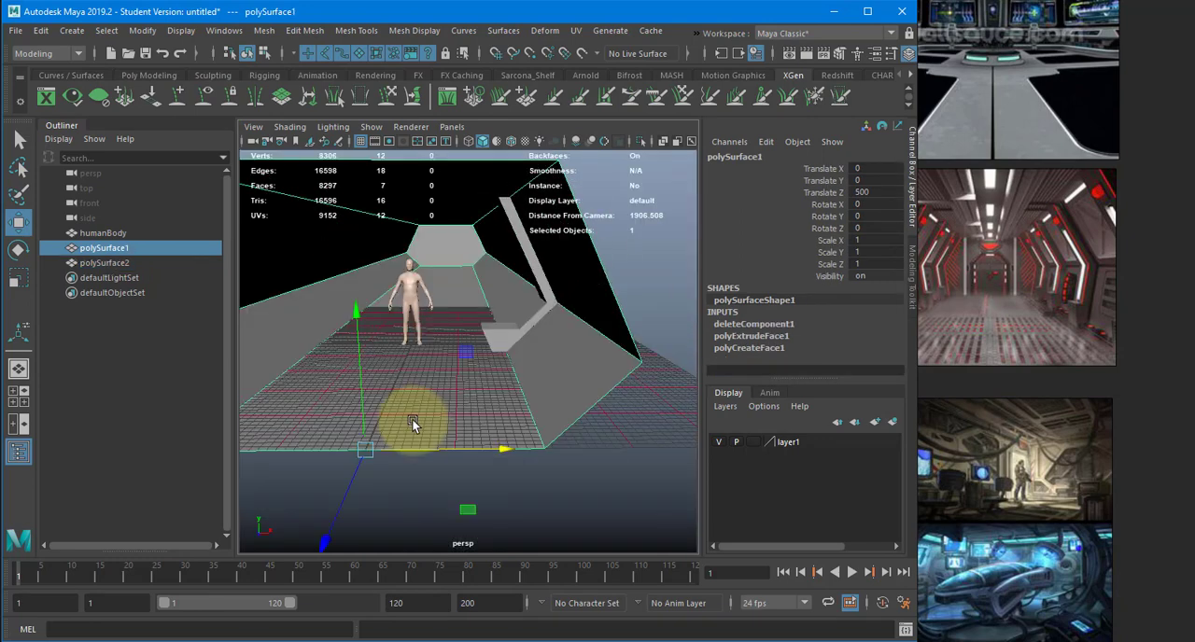
right_click_drag(463, 351, 453, 296)
left_click(458, 328)
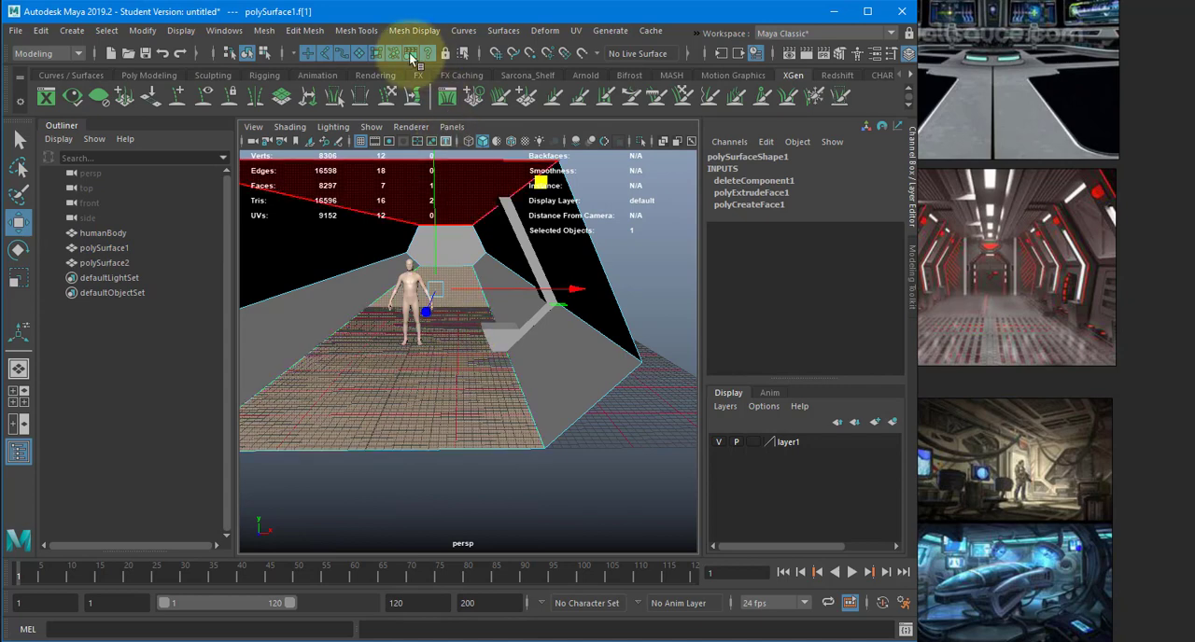
left_click(304, 30)
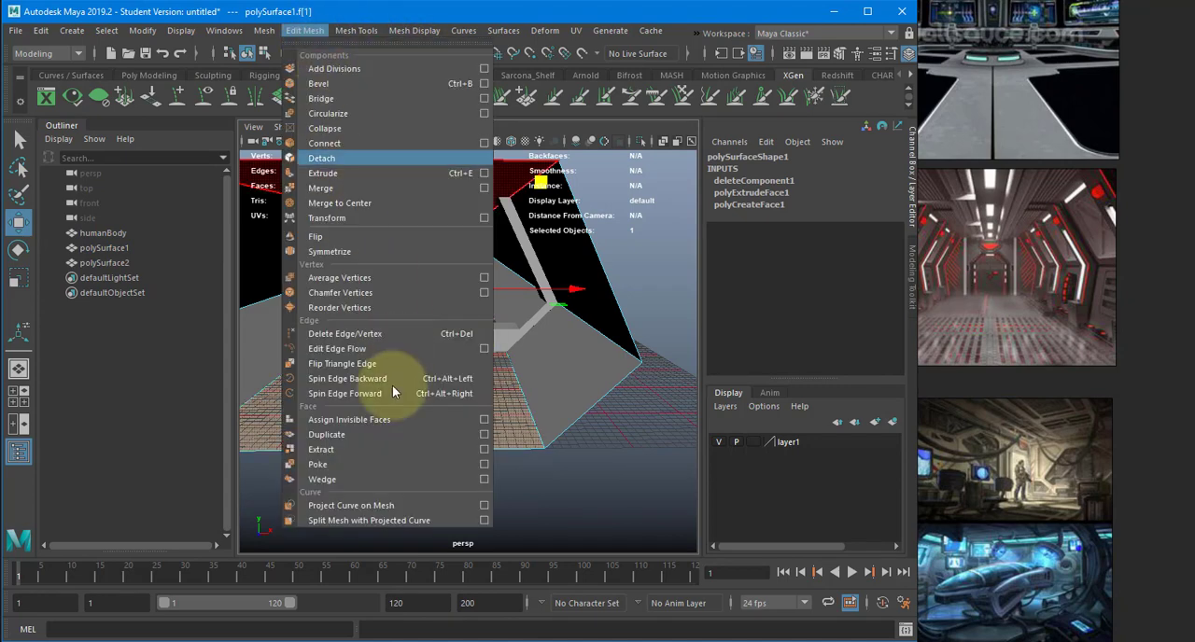
left_click(386, 449)
key("w")
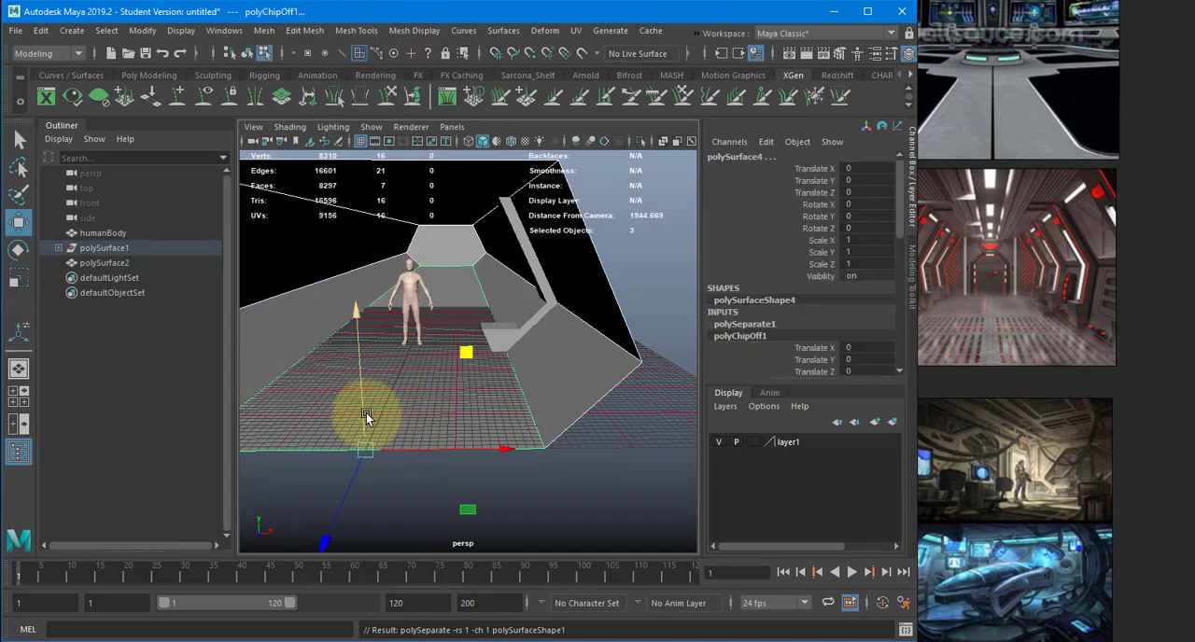
- Isolate the extracted corridor floor in the perspective view
left_click(411, 375)
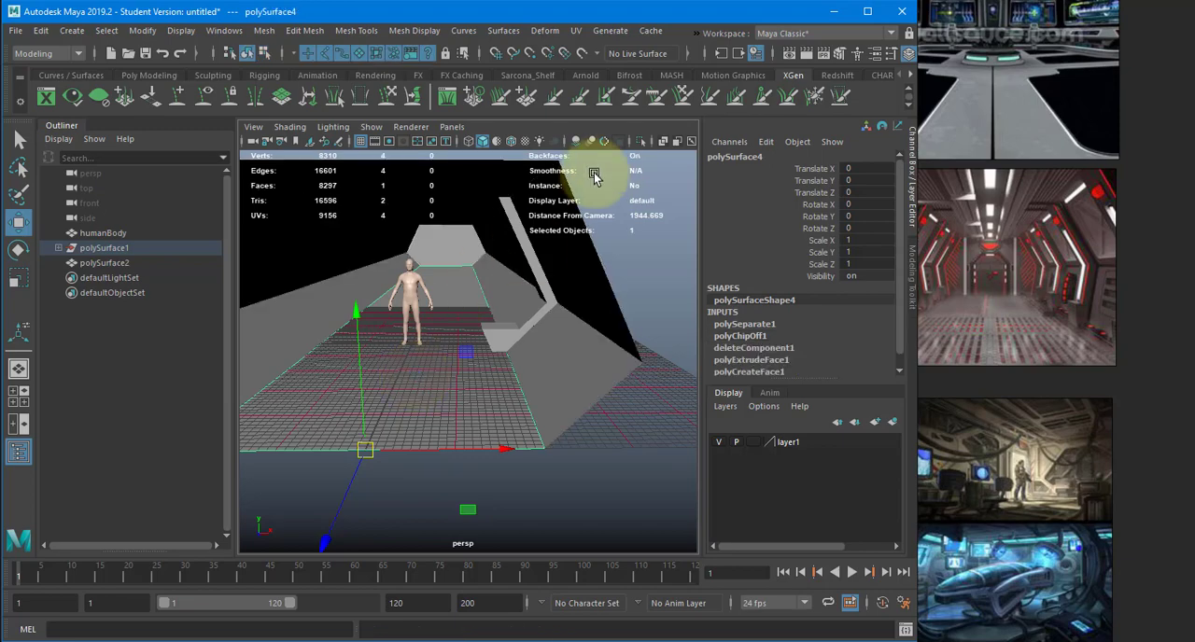
left_click(641, 141)
left_click_drag(520, 199, 726, 293, "alt")
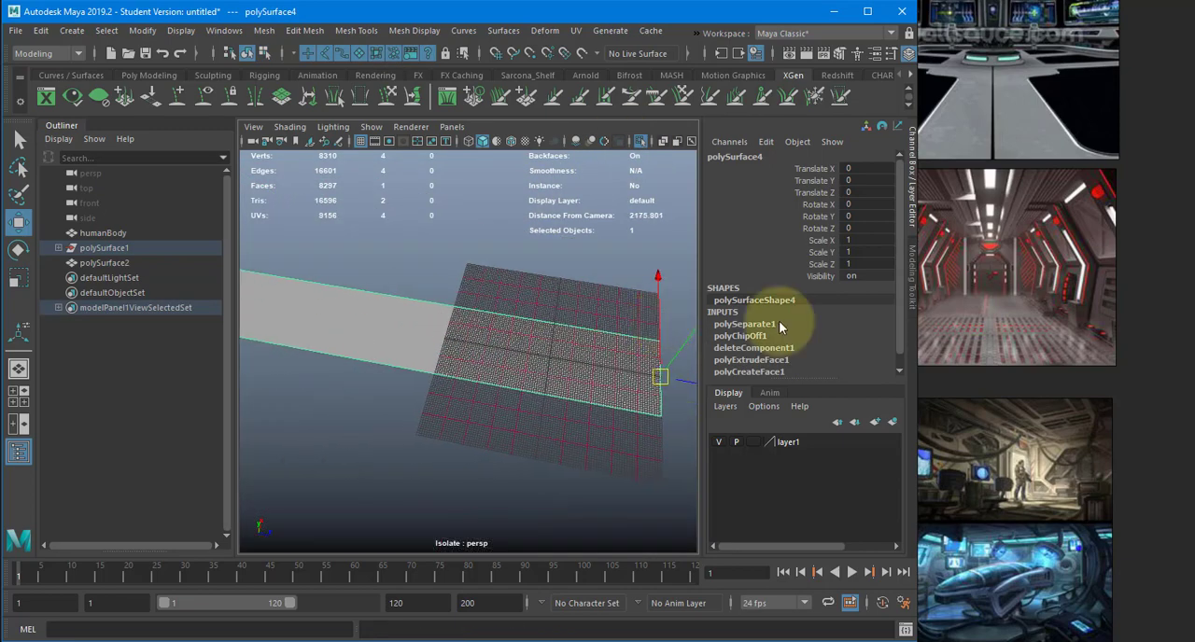
- Examine the floor designs in the sci-fi interior reference images, ending with a close view of the tiled floor
scroll(1016, 284, "up", 5)
middle_click_drag(1024, 401, 1073, 367)
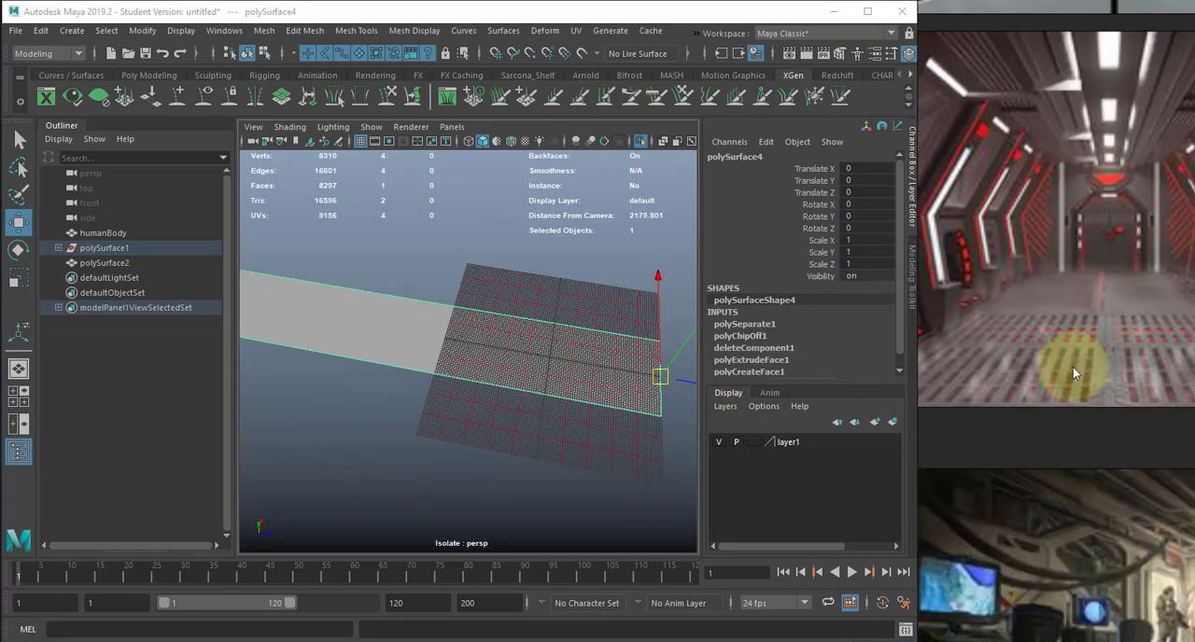
scroll(1073, 367, "down", 6)
middle_click_drag(1067, 292, 1080, 238)
middle_click_drag(924, 439, 1125, 310)
middle_click_drag(1089, 397, 1111, 524)
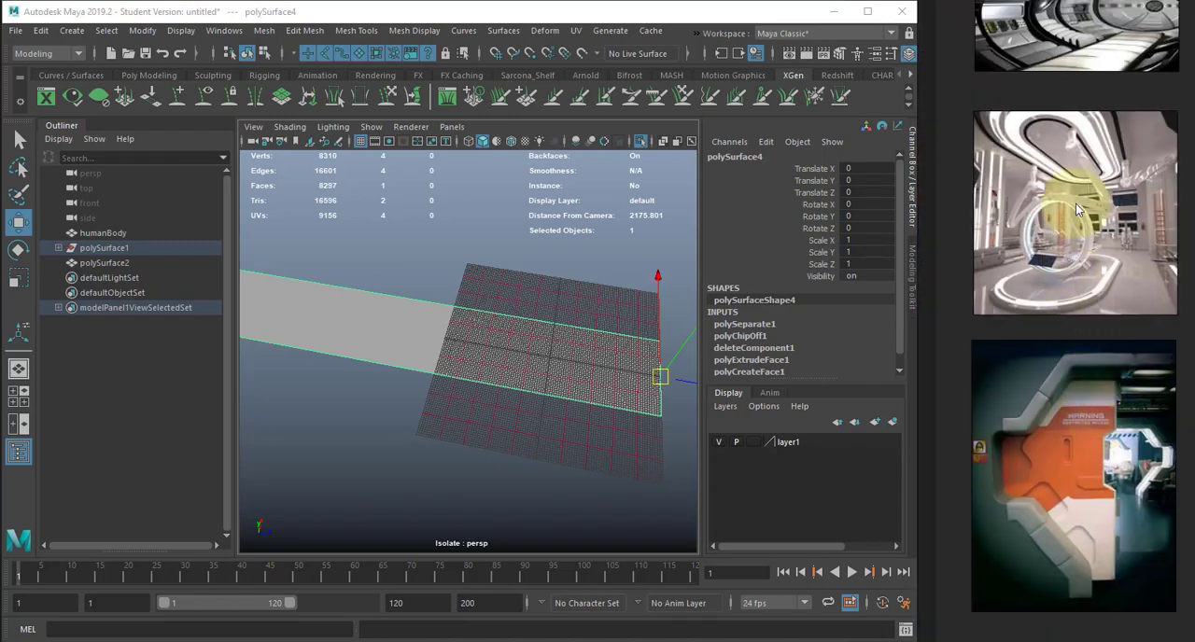
middle_click_drag(1069, 272, 1095, 434)
middle_click_drag(1110, 224, 1086, 444)
middle_click_drag(1088, 312, 1045, 472)
scroll(1076, 435, "up", 5)
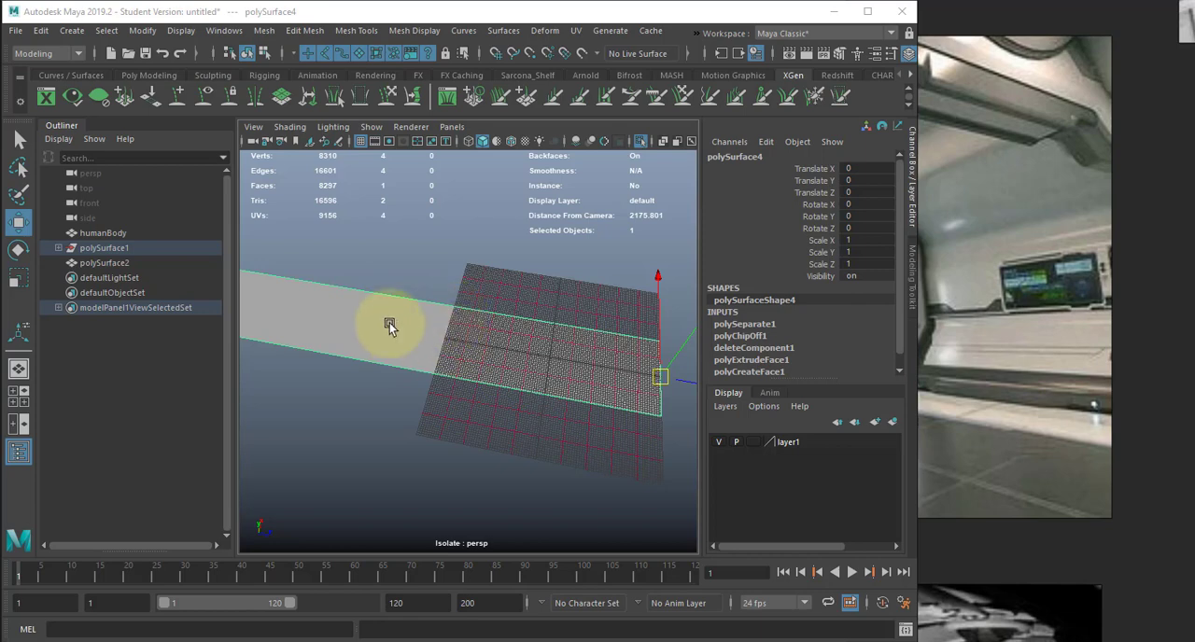
- Insert a lengthwise edge loop in the floor and centre it by setting its split weight to 0.5
left_click_drag(389, 323, 421, 293, "alt")
right_click_drag(421, 291, 330, 321, "shift")
left_click_drag(397, 334, 471, 411, "alt")
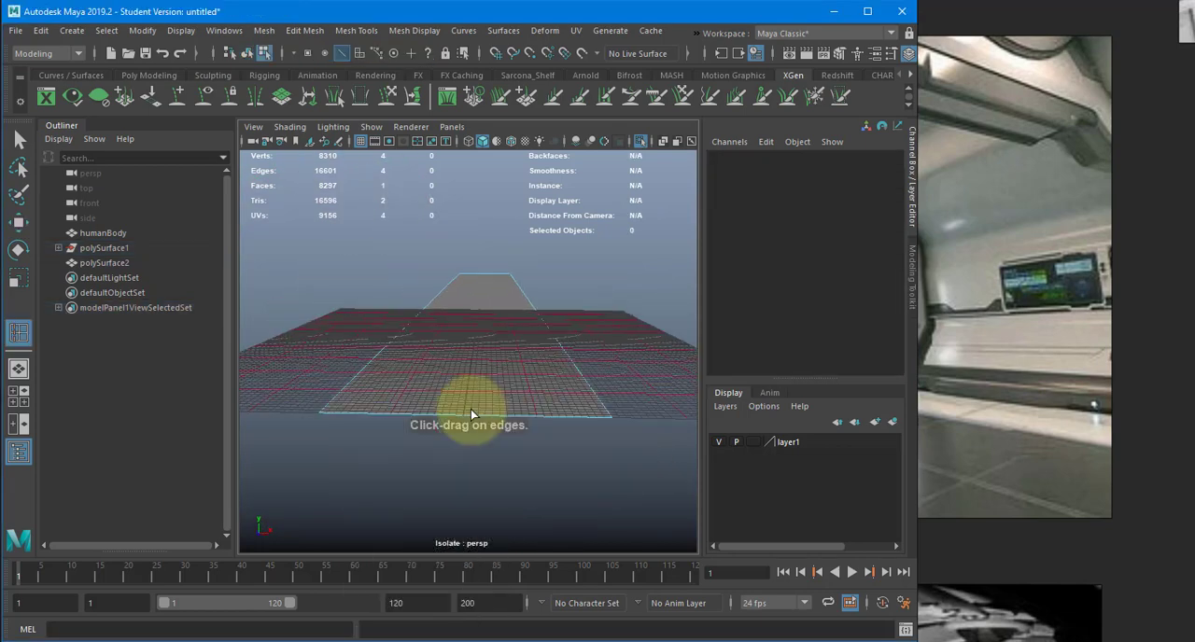
left_click(466, 412)
key("w")
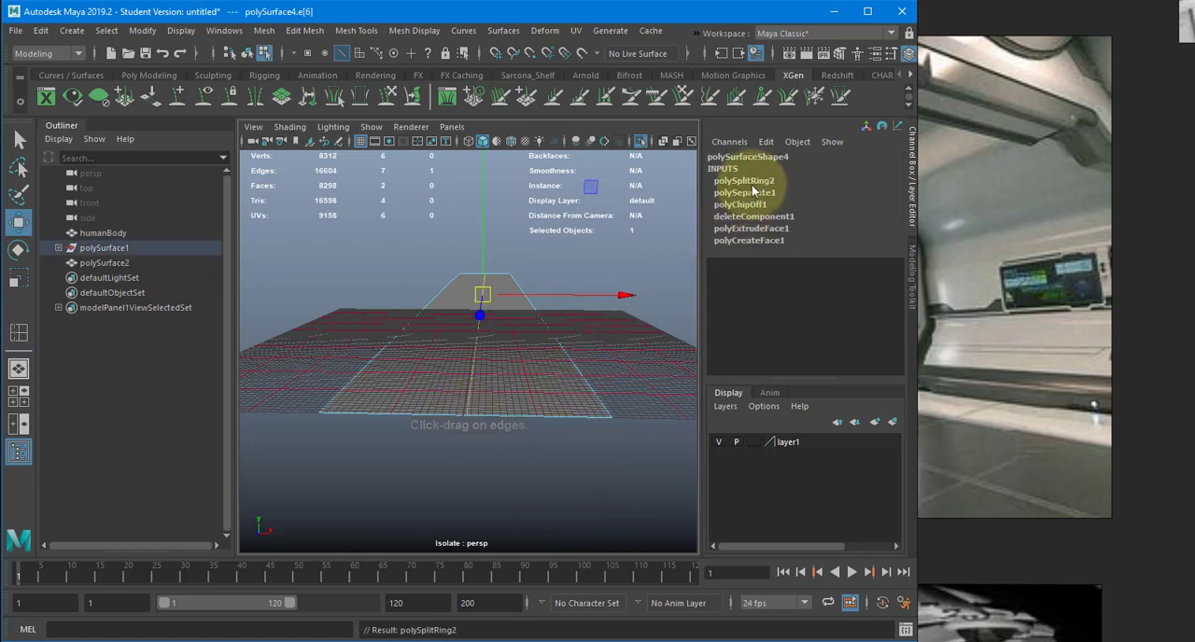
left_click(753, 187)
left_click(850, 192)
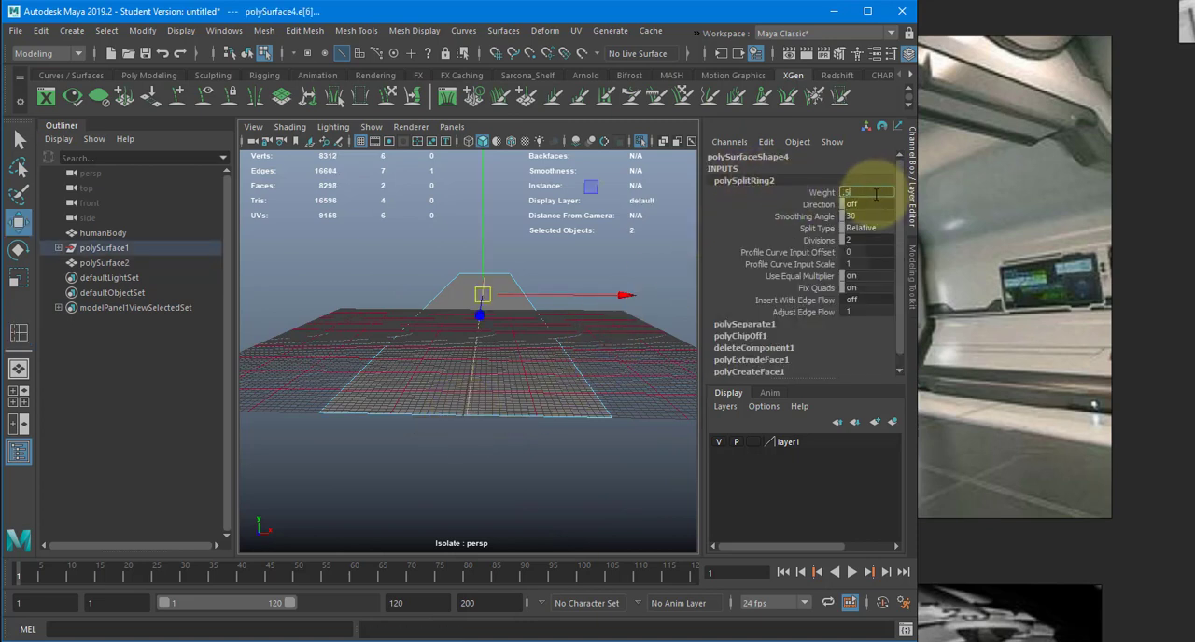
- Bevel the floor's lengthwise centre edge with a fraction of 0.5 and 2 segments
mouse_move(547, 361)
left_mouse_down("alt")
mouse_move(539, 408)
mouse_move(569, 331)
mouse_move(540, 354)
left_mouse_up("alt")
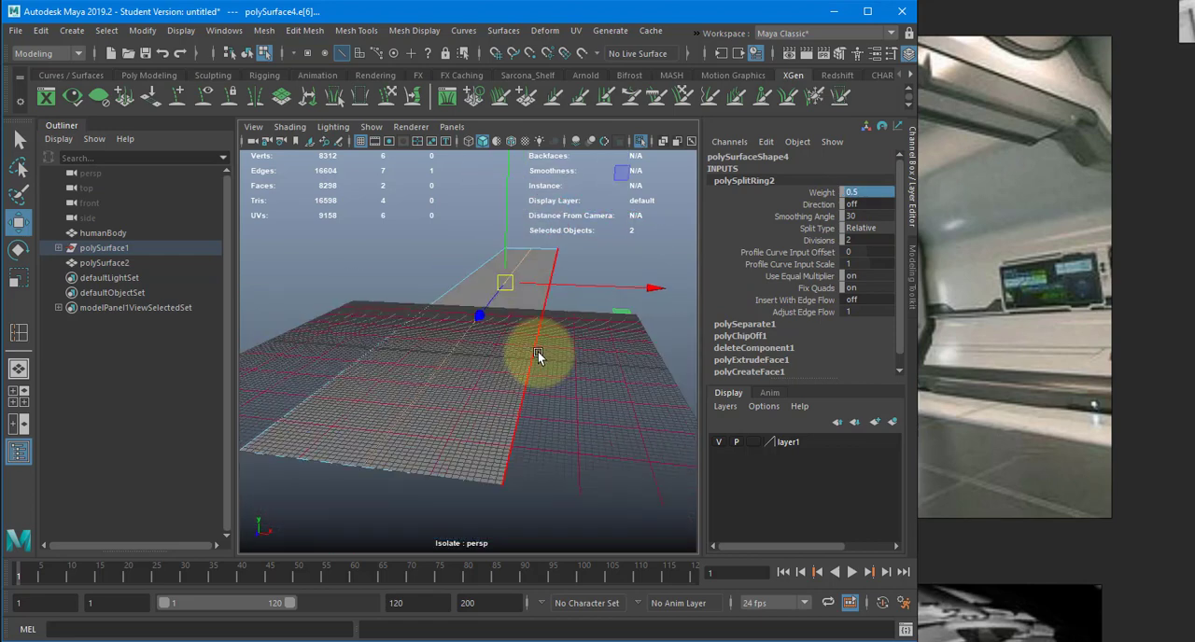
left_click(438, 366)
right_click_drag(447, 334, 493, 334, "shift")
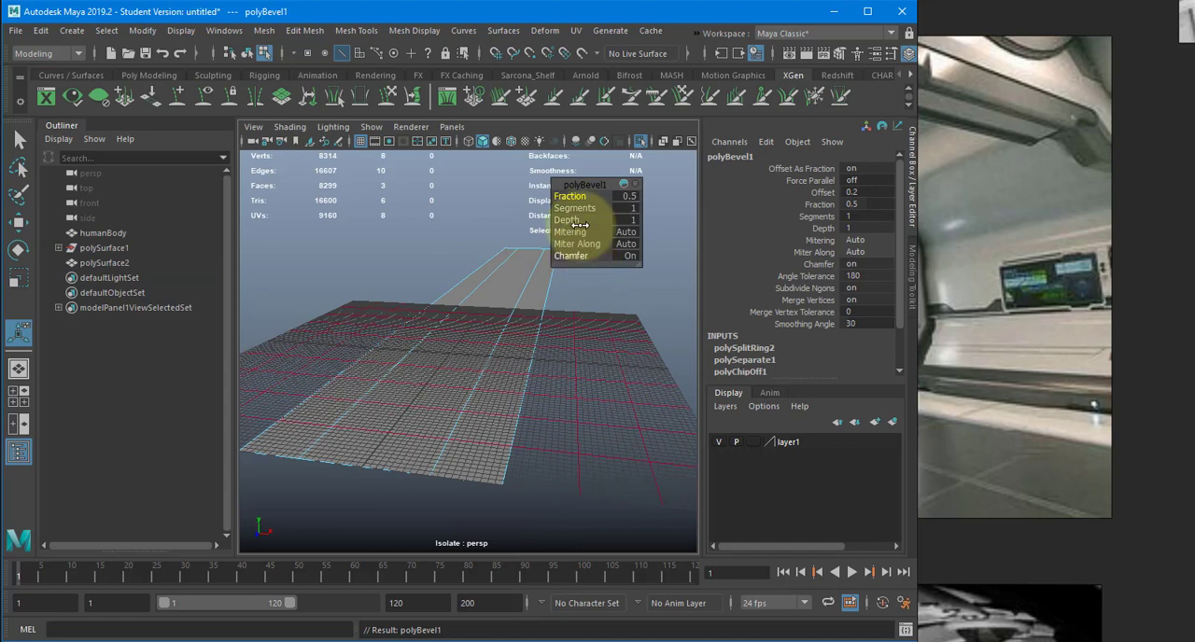
left_click_drag(576, 210, 585, 210)
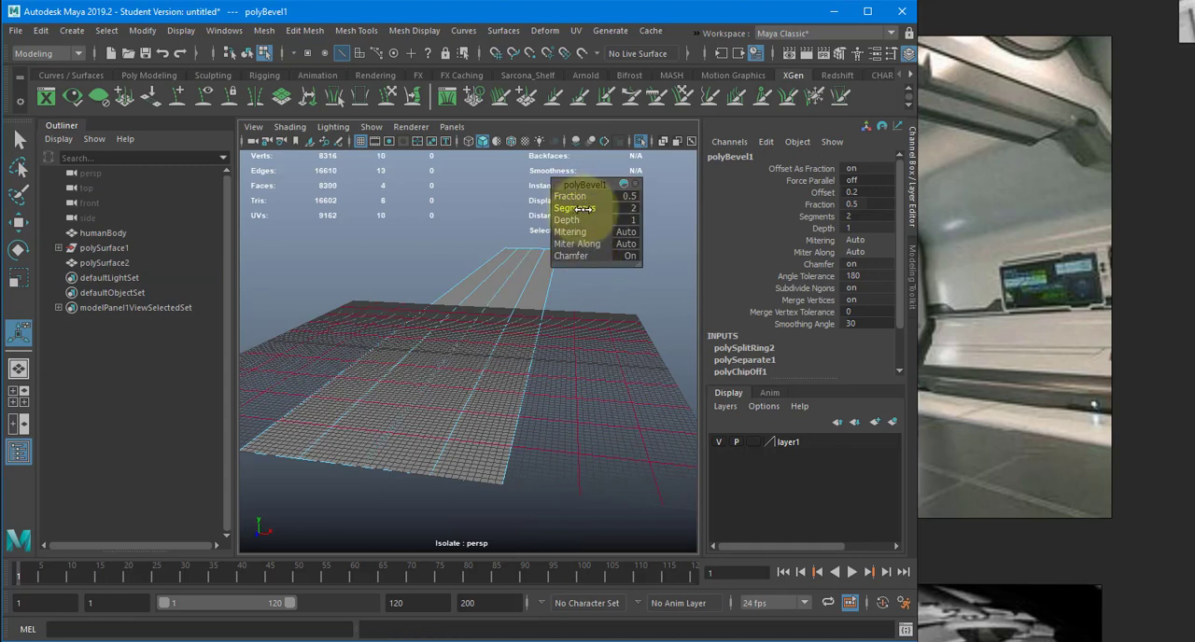
- Inspect the widths of the bevelled floor strips against the grid, close up and from several angles
left_click_drag(446, 367, 402, 347, "alt")
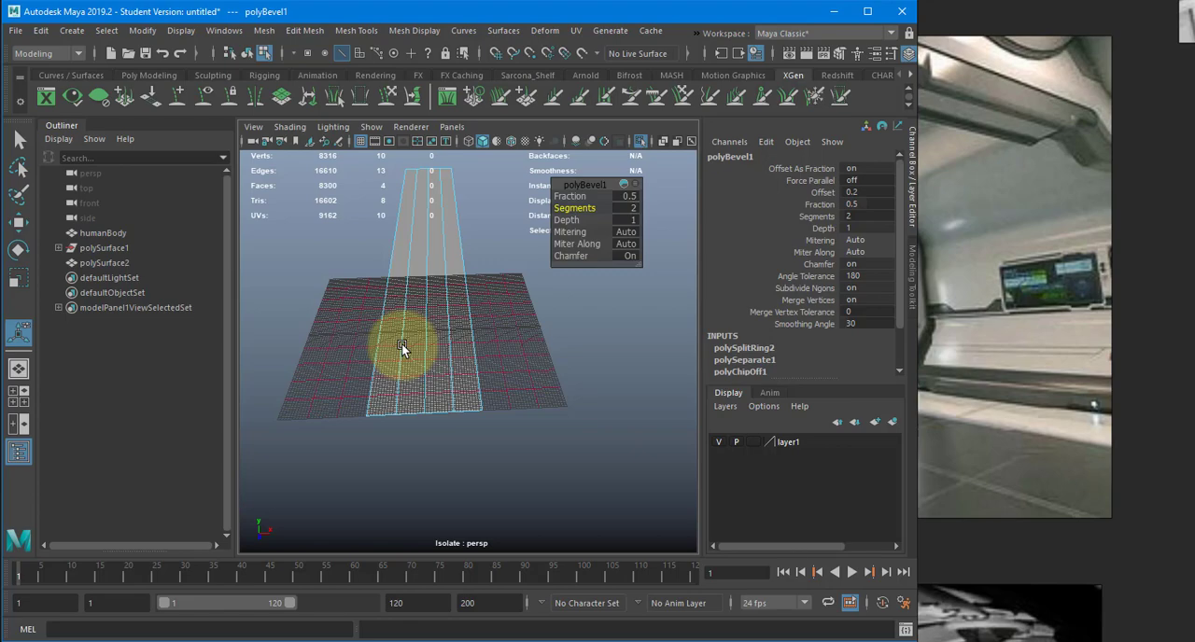
scroll(395, 400, "up", 8)
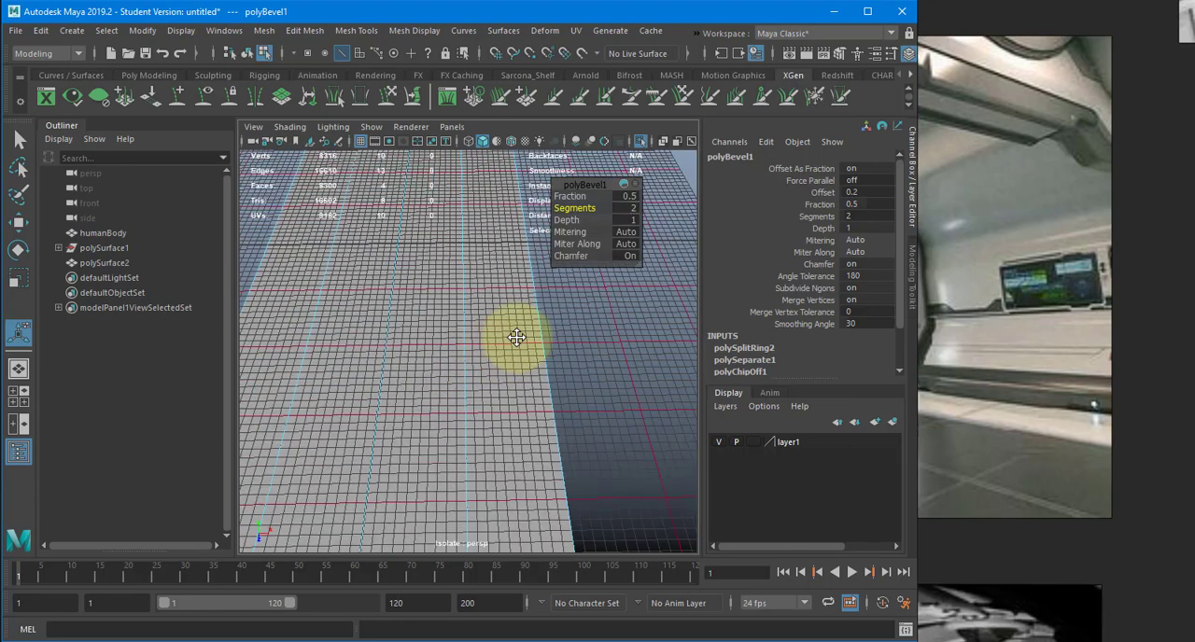
middle_click_drag(516, 338, 486, 350, "alt")
left_click_drag(486, 349, 485, 352, "alt")
mouse_move(485, 352)
right_mouse_down("alt")
mouse_move(545, 362)
mouse_move(486, 351)
right_mouse_up("alt")
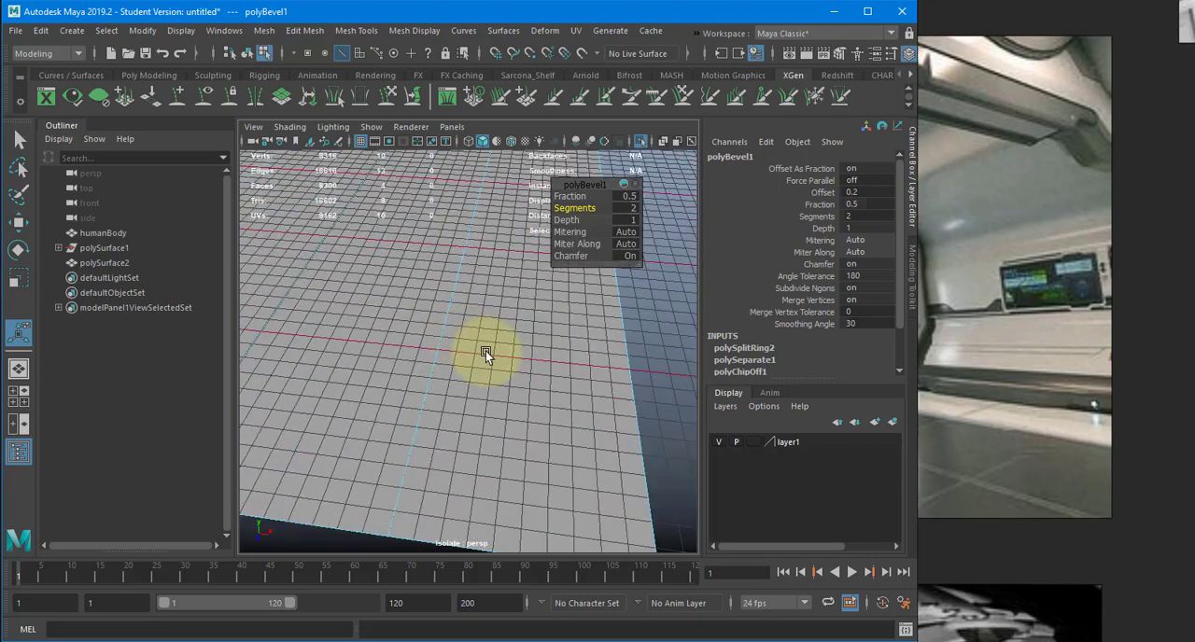
left_click_drag(485, 351, 547, 414, "alt")
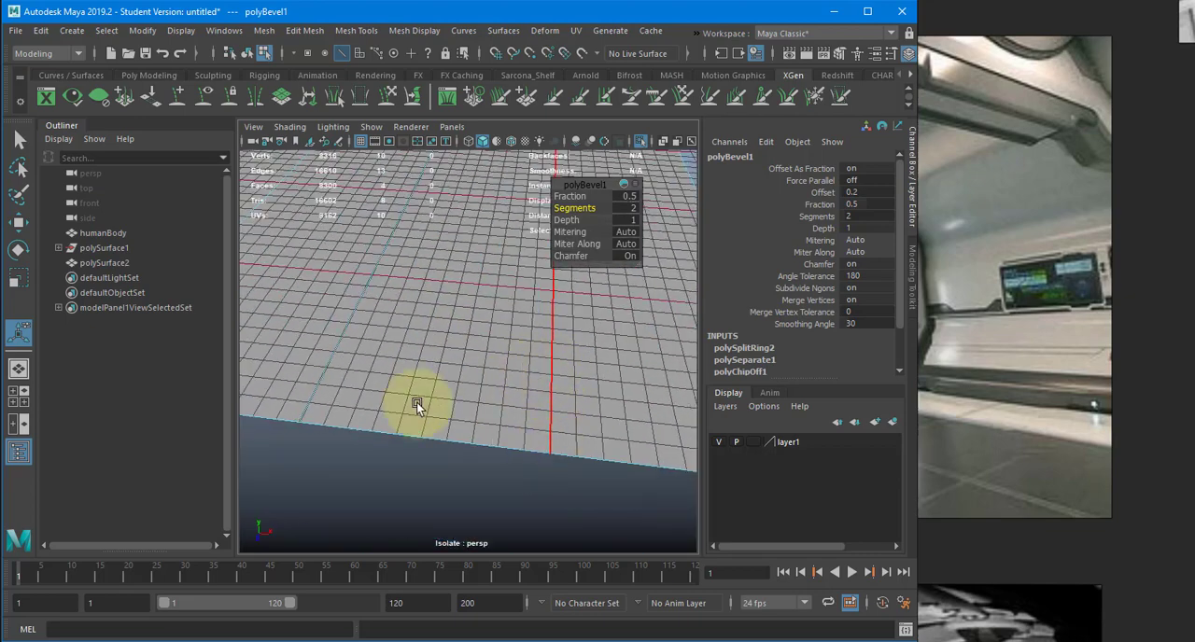
left_click_drag(416, 405, 383, 455, "alt")
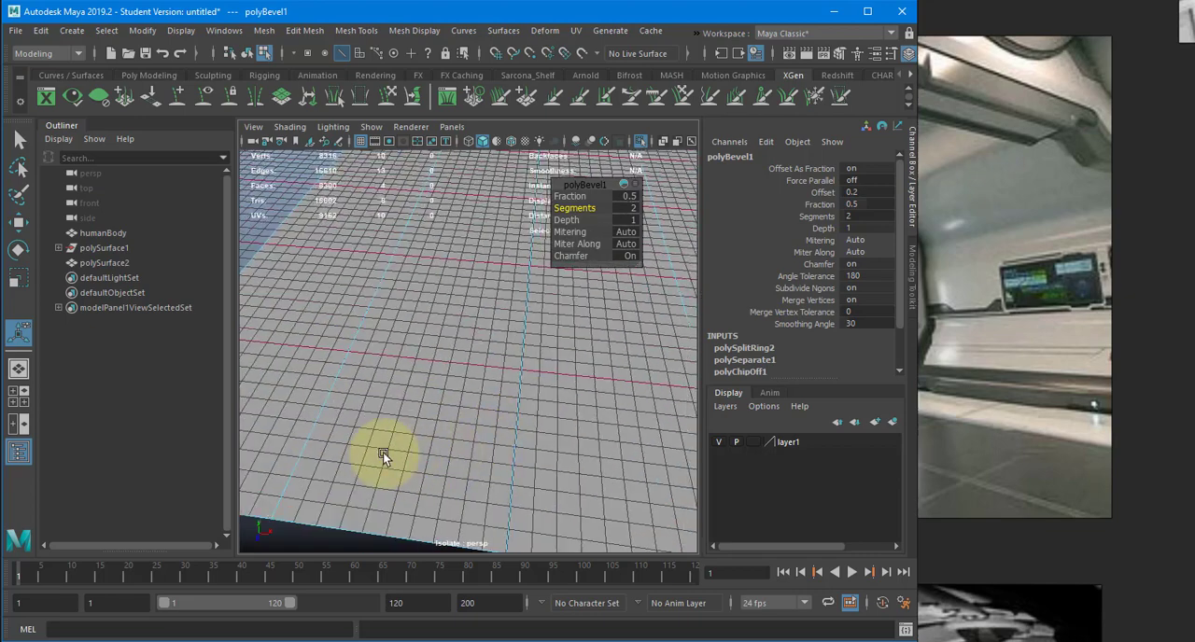
middle_click_drag(479, 280, 485, 333, "alt")
right_click_drag(487, 342, 418, 323, "alt")
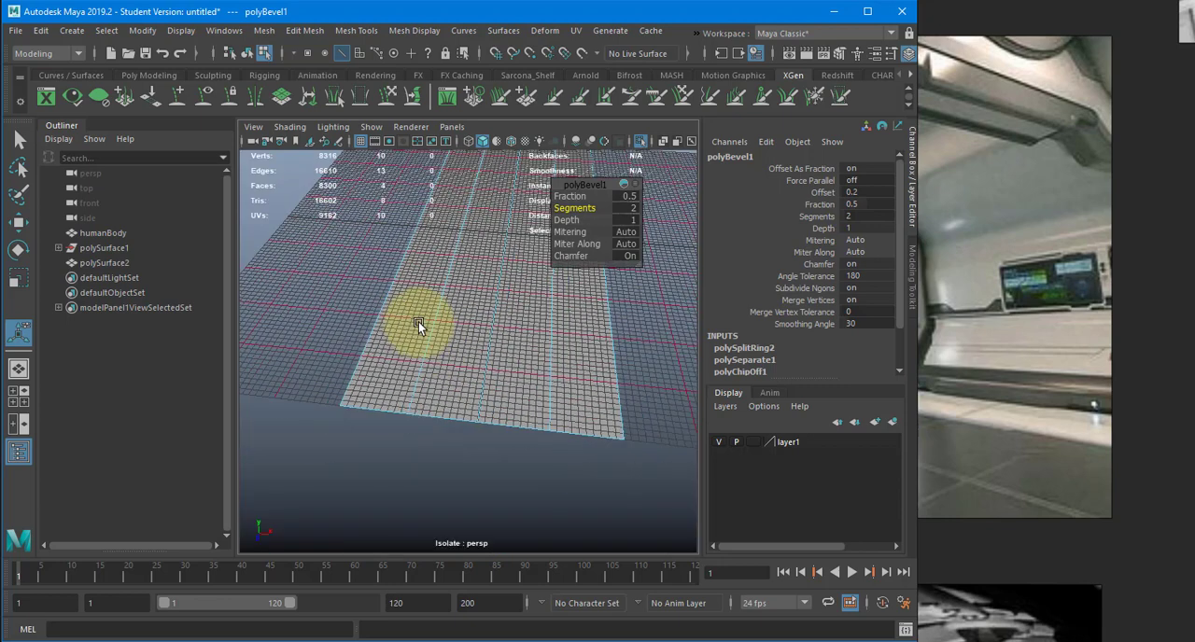
left_click_drag(418, 324, 589, 334, "alt")
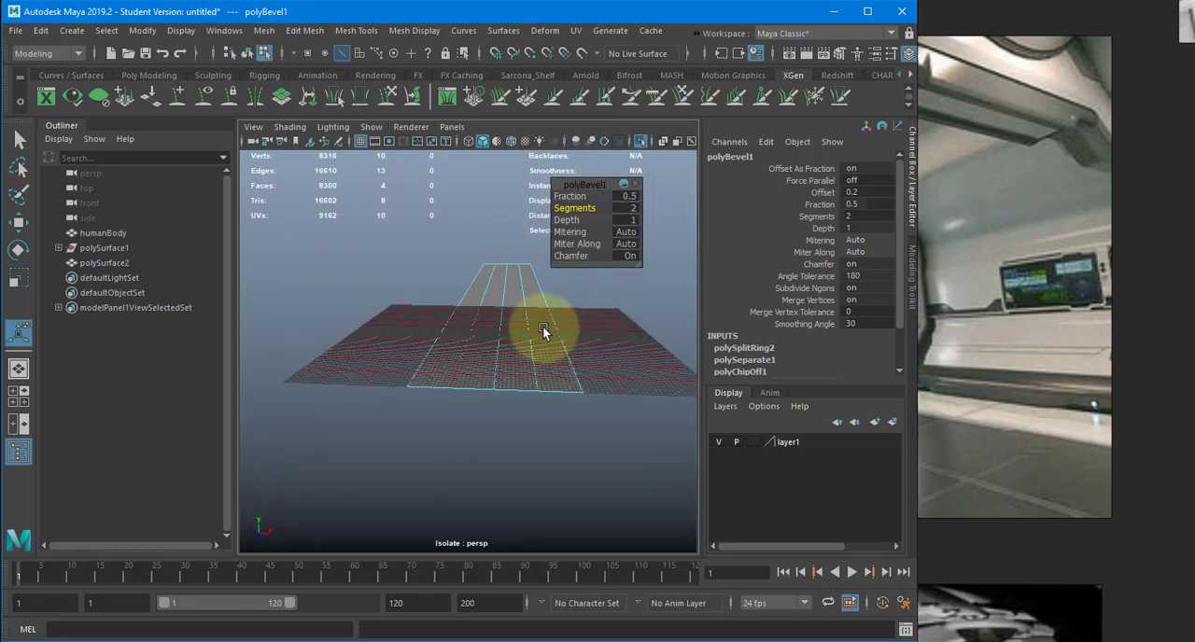
right_click_drag(544, 333, 644, 345, "alt")
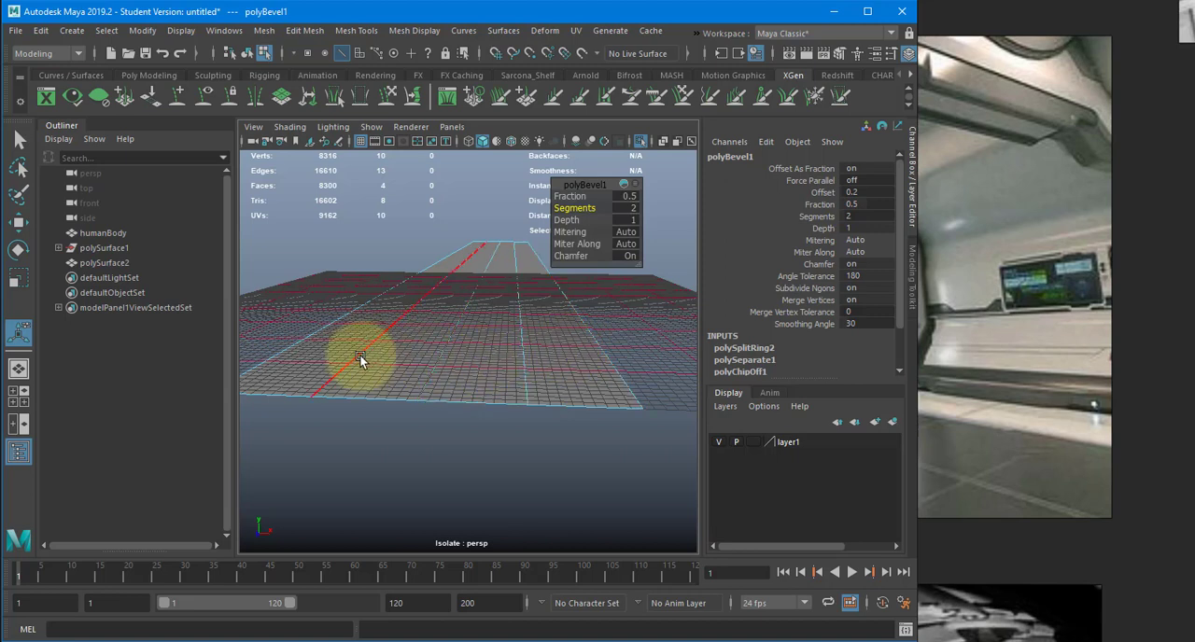
- Widen the floor bevel by trying a fraction of 0.7 and setting it to 0.9
left_click(628, 197)
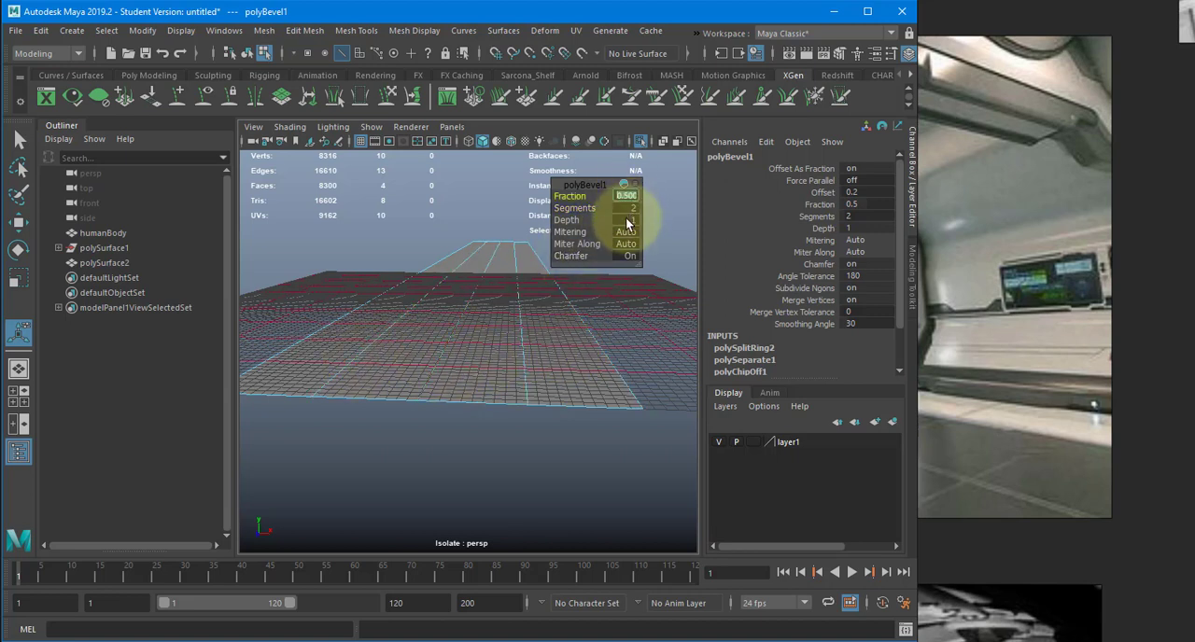
type(".7")
key("Return")
type(".9")
key("Return")
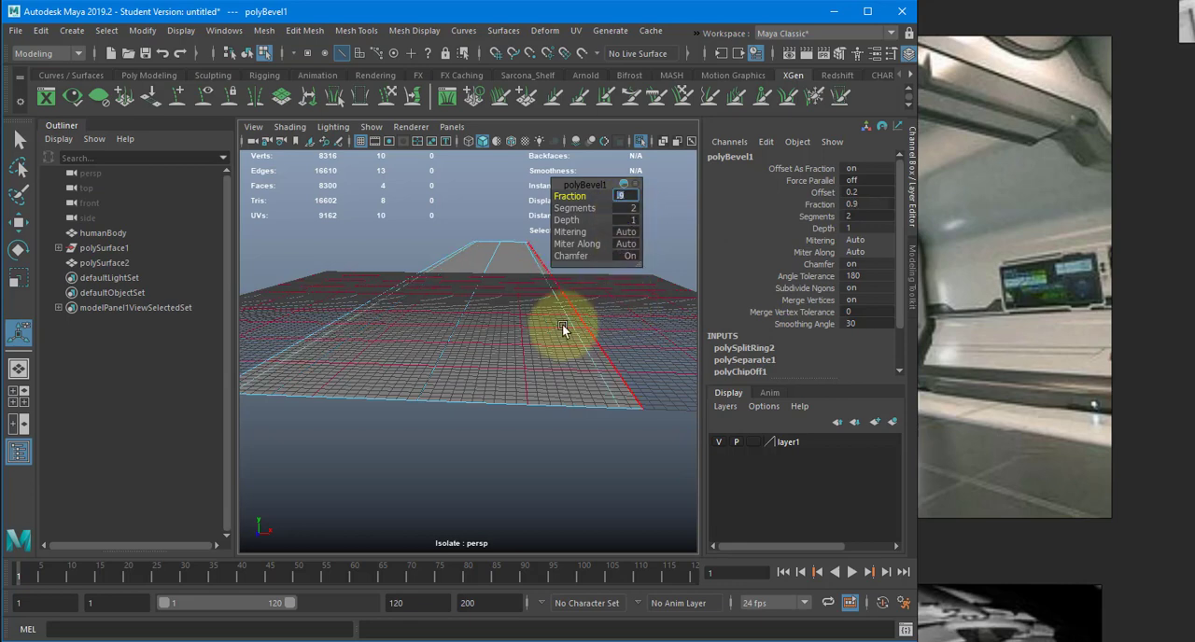
mouse_move(560, 326)
left_mouse_down("alt")
mouse_move(589, 341)
mouse_move(547, 333)
left_mouse_up("alt")
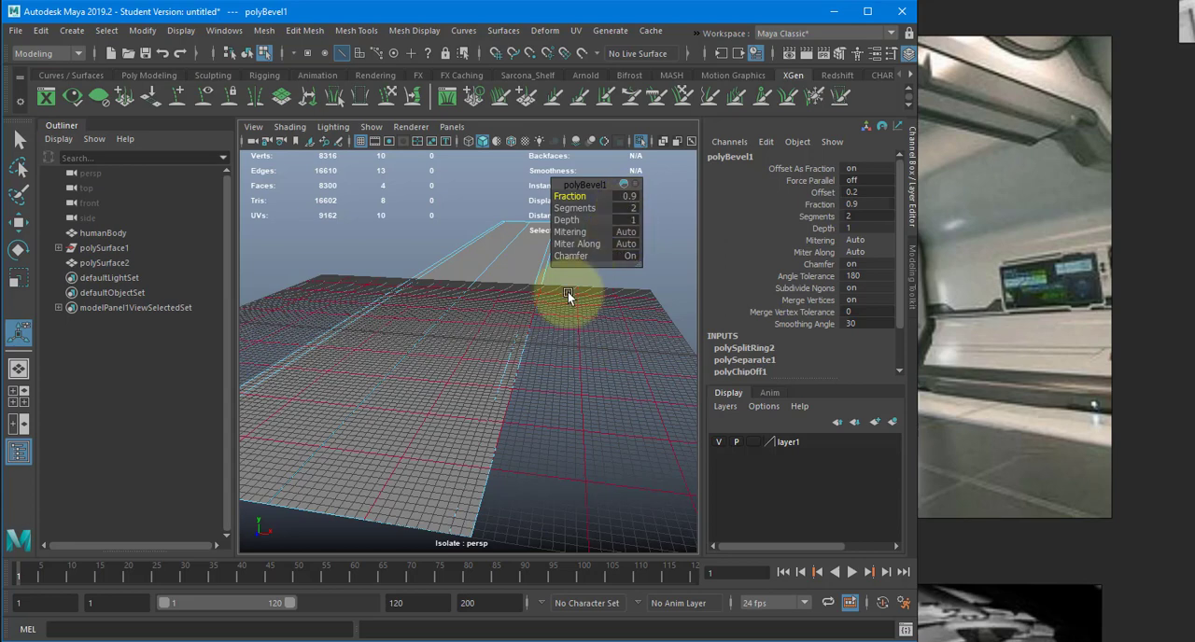
left_click_drag(610, 289, 522, 341, "alt")
- Bevel the floor's remaining centre edge with a fraction of 0.5 and 2 segments
left_click(546, 311)
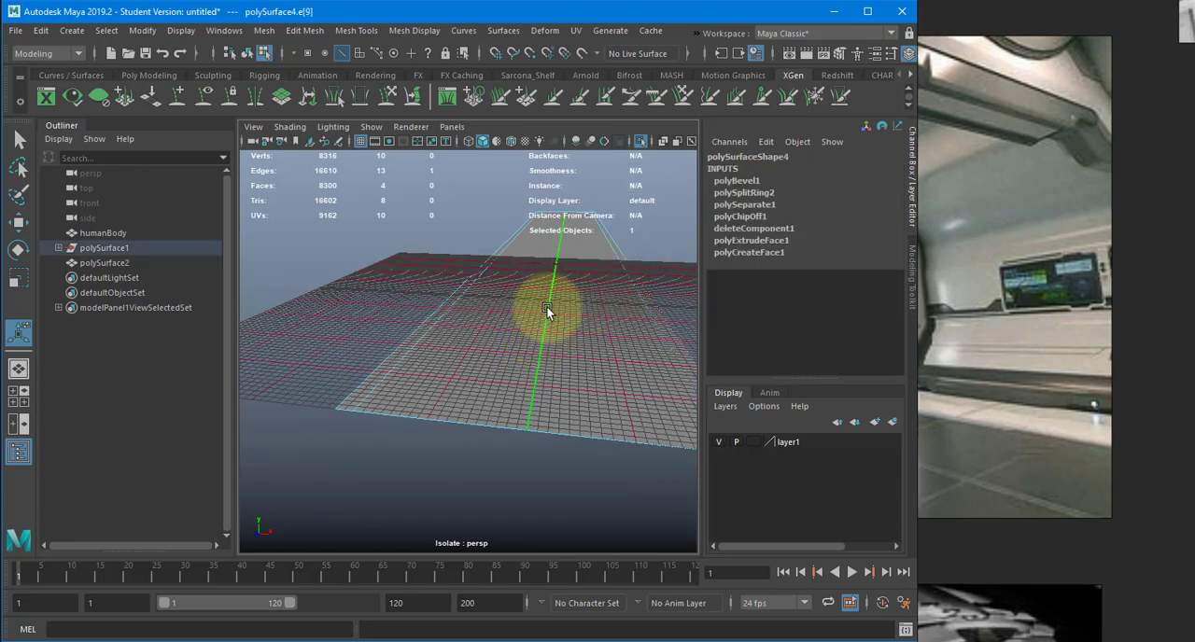
right_click_drag(545, 268, 574, 268, "shift")
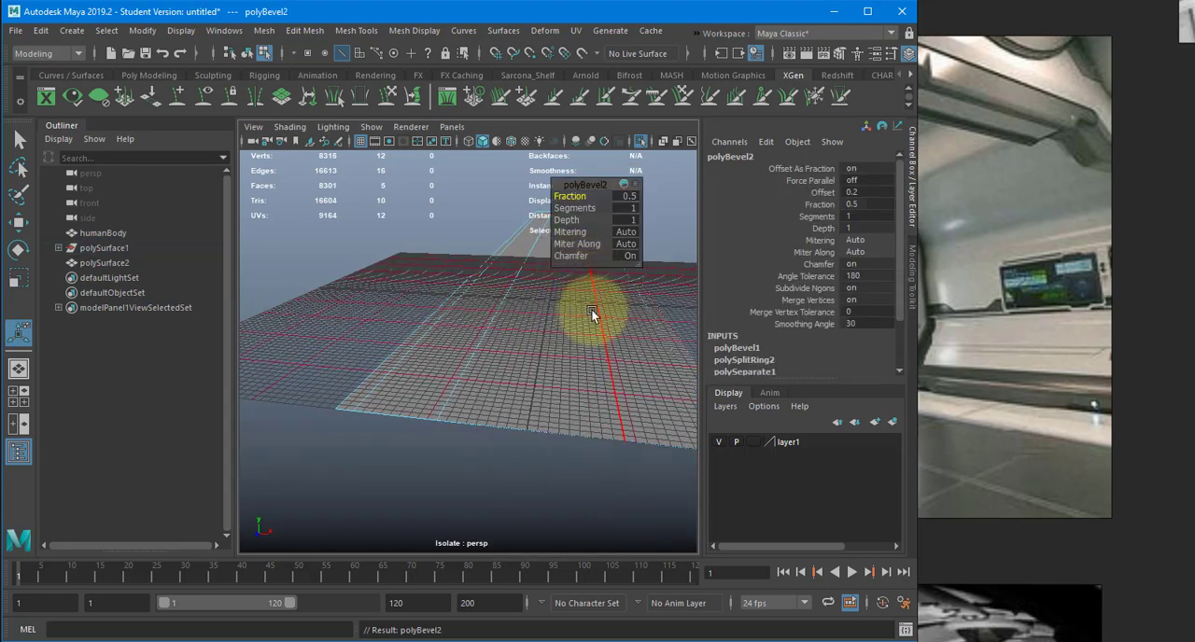
left_click_drag(592, 311, 629, 211, "alt")
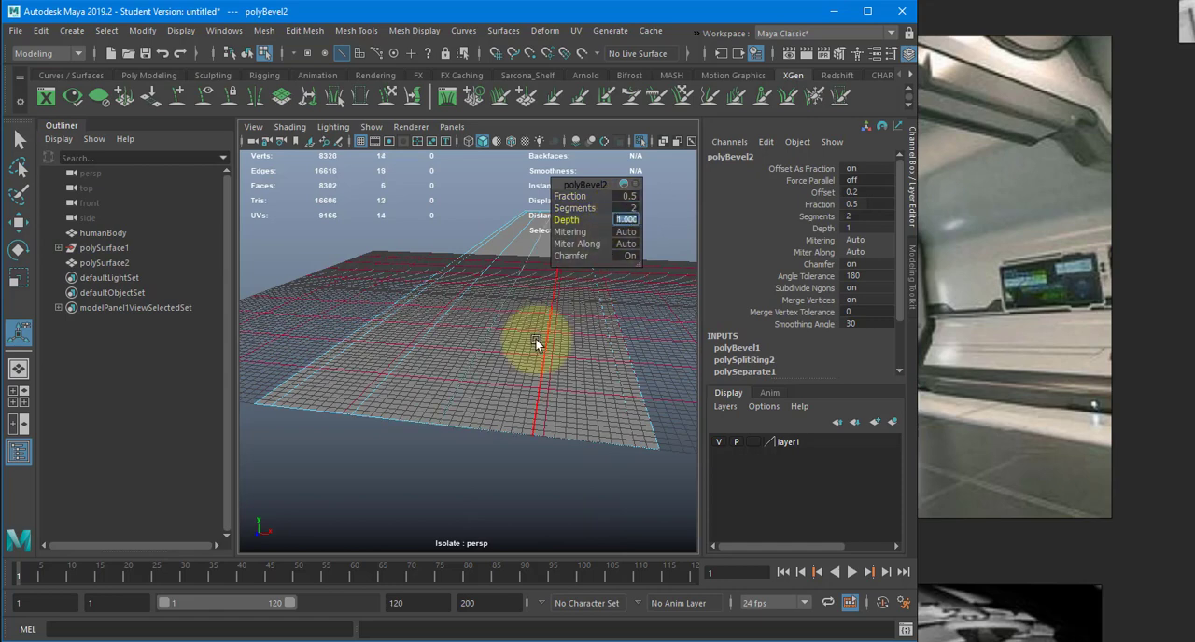
left_click_drag(539, 340, 448, 377, "alt")
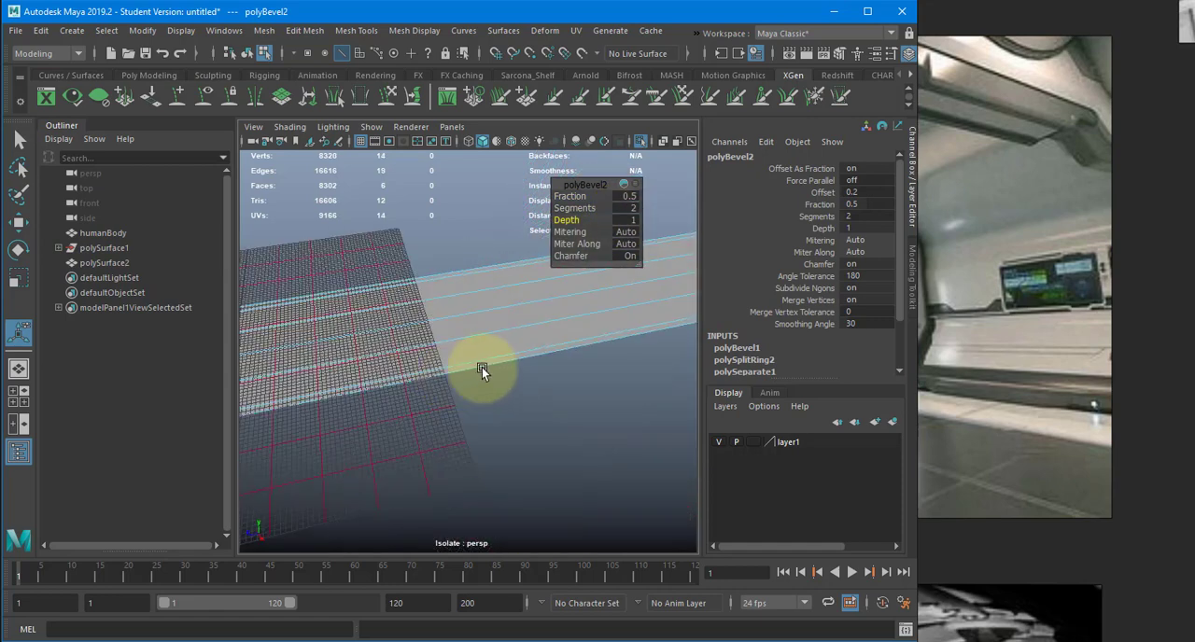
- Hide the grid and select the floor's four wide lengthwise strips
left_click(361, 141)
left_click_drag(491, 220, 417, 401, "alt")
right_click_drag(416, 402, 402, 426)
left_click(396, 392)
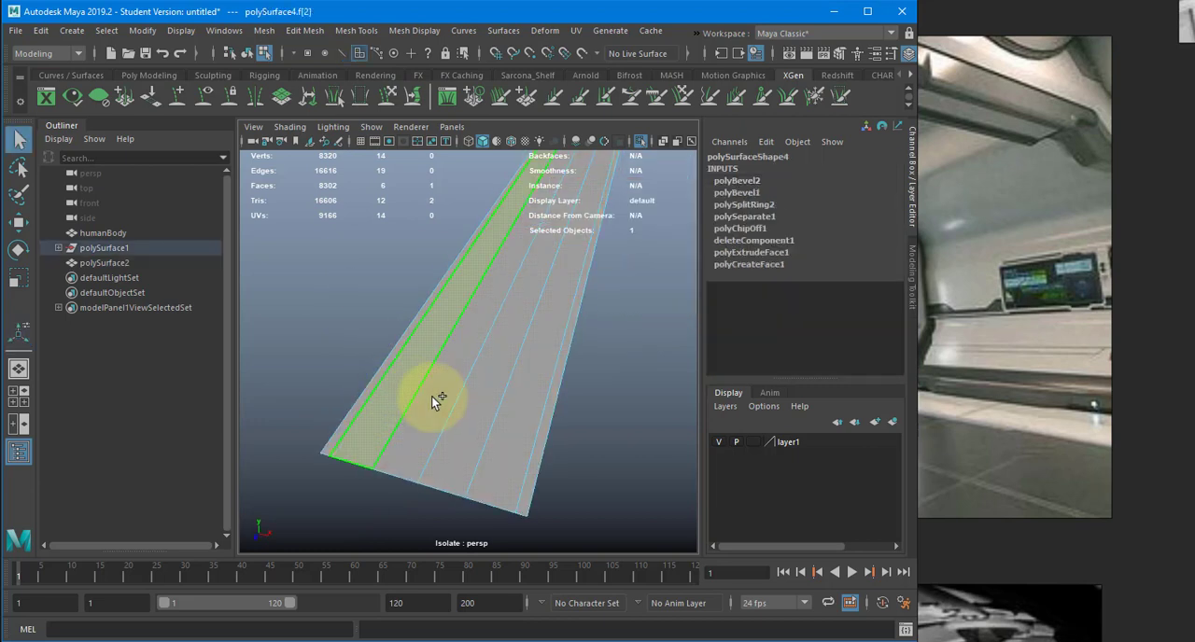
left_click(434, 397, "shift")
left_click(481, 398, "shift")
left_click(518, 409, "shift")
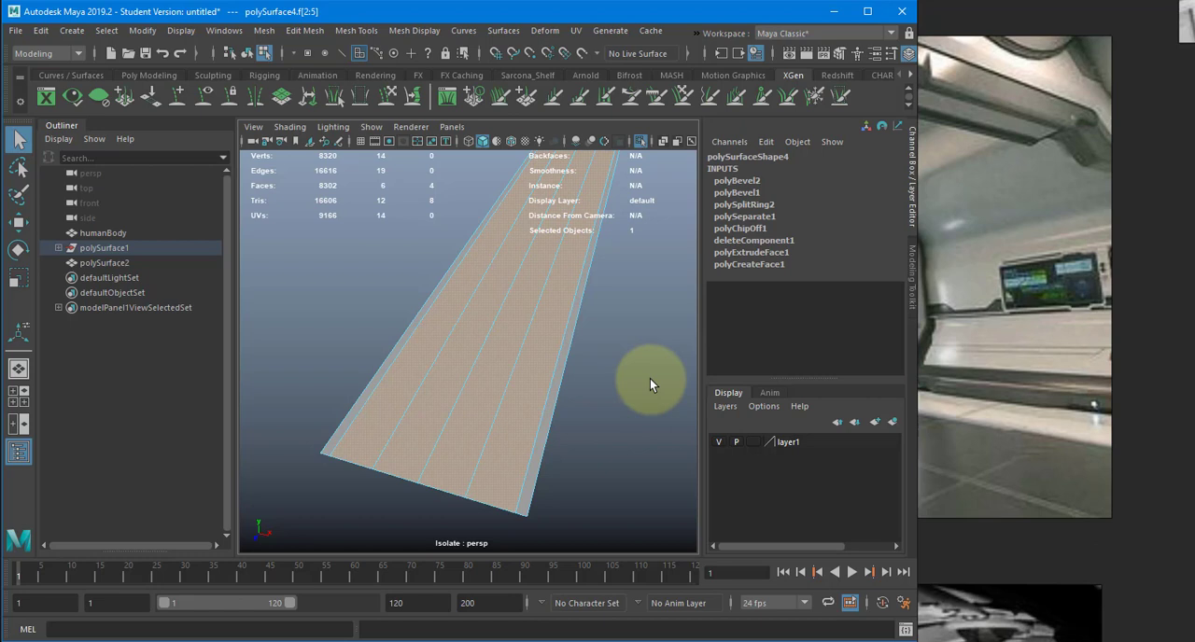
- Select only the two narrow border strips along the floor's long sides to check them
left_click(565, 405)
left_click(401, 351)
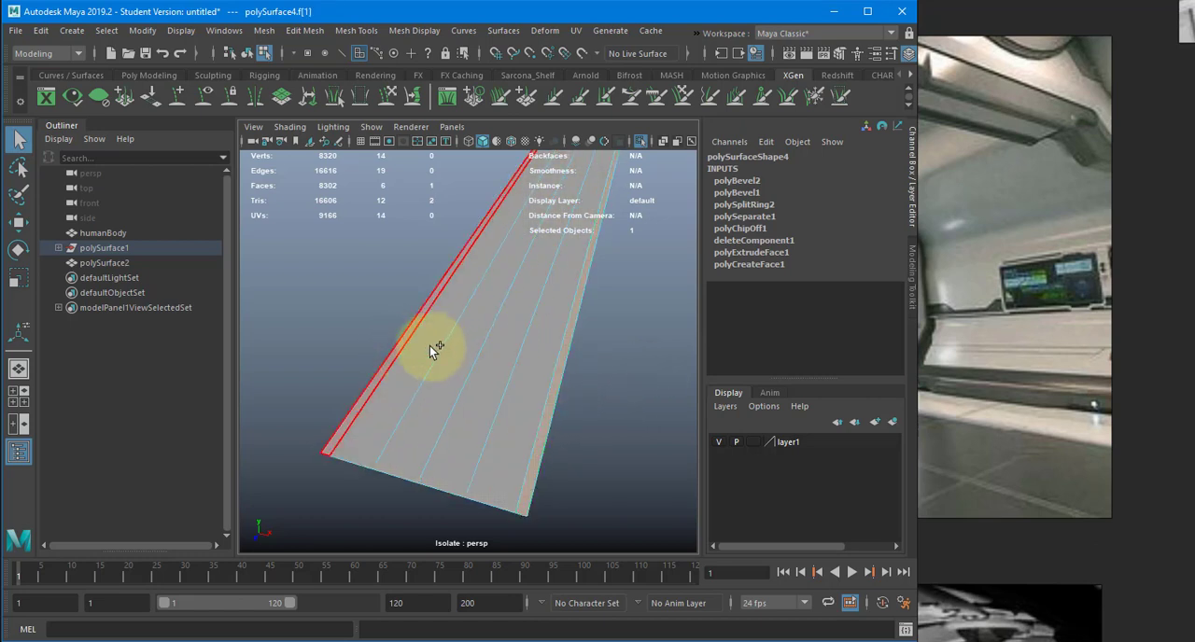
left_click(400, 339, "shift")
left_click_drag(361, 296, 393, 291, "alt")
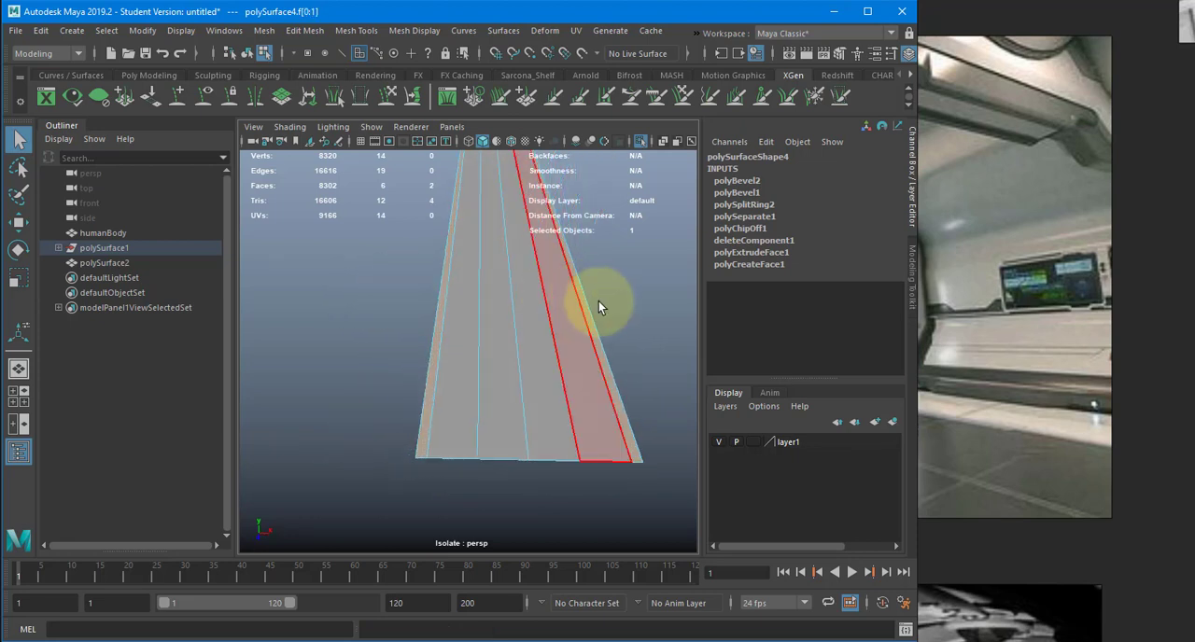
- Start the Insert Edge Loop tool on the floor and set it to multiple edge loops
left_click_drag(600, 307, 519, 330, "alt")
middle_click_drag(519, 330, 640, 355, "alt")
right_click_drag(429, 311, 403, 312)
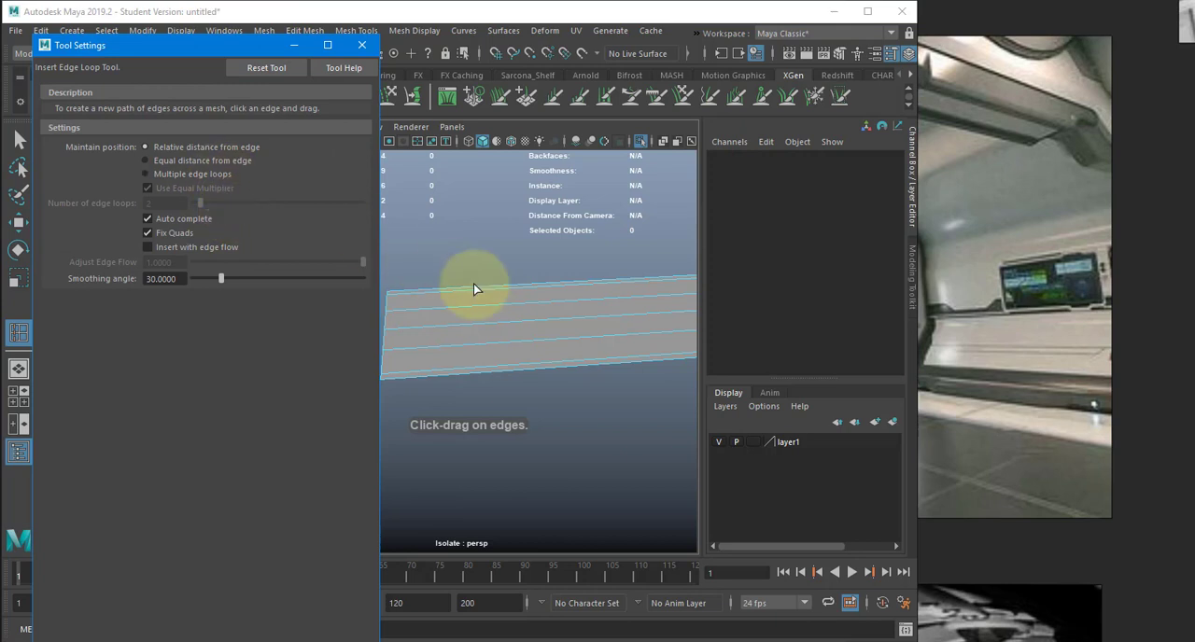
left_click_drag(474, 283, 418, 355, "alt")
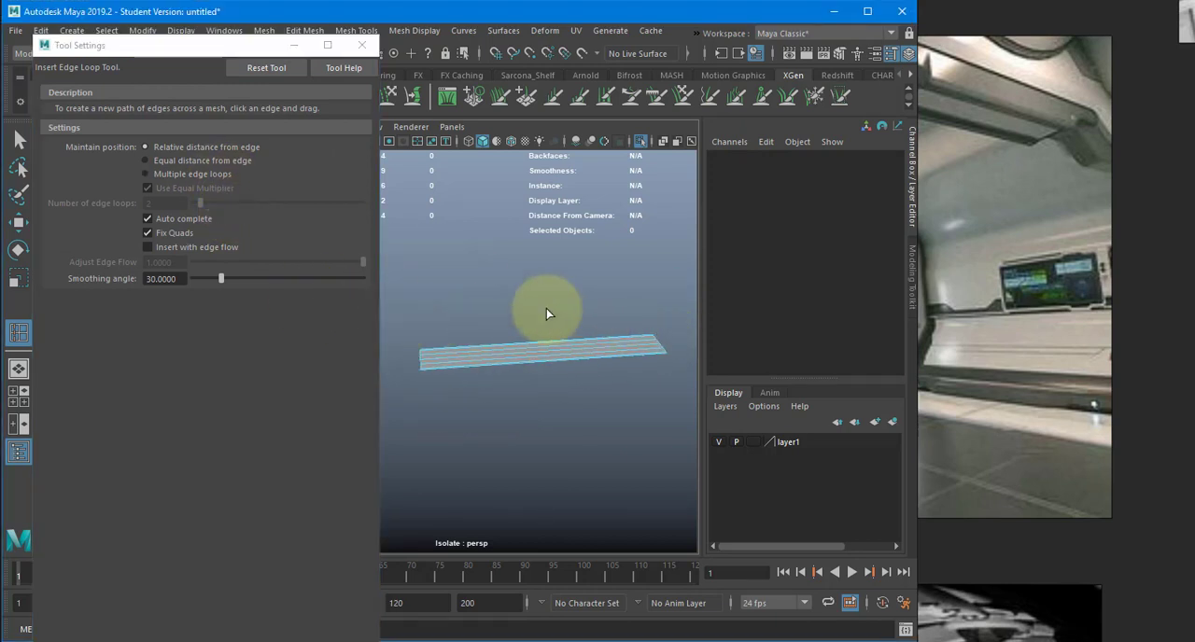
left_click(191, 177)
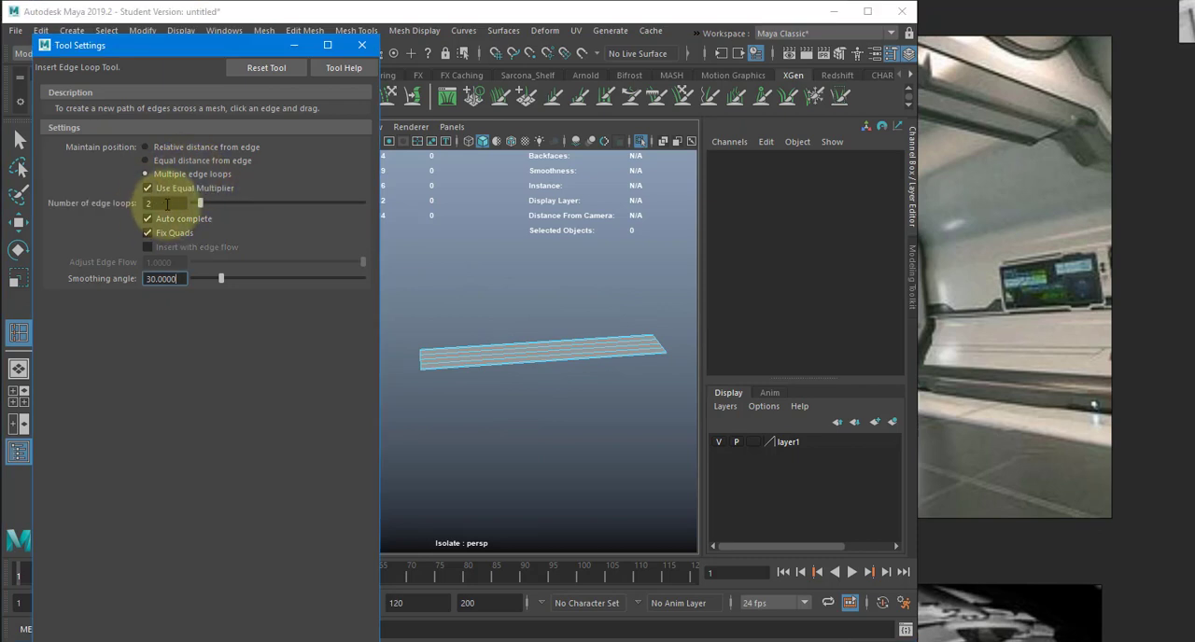
- Try inserting 20 evenly spaced crosswise edge loops along the floor, and undo them
type("20")
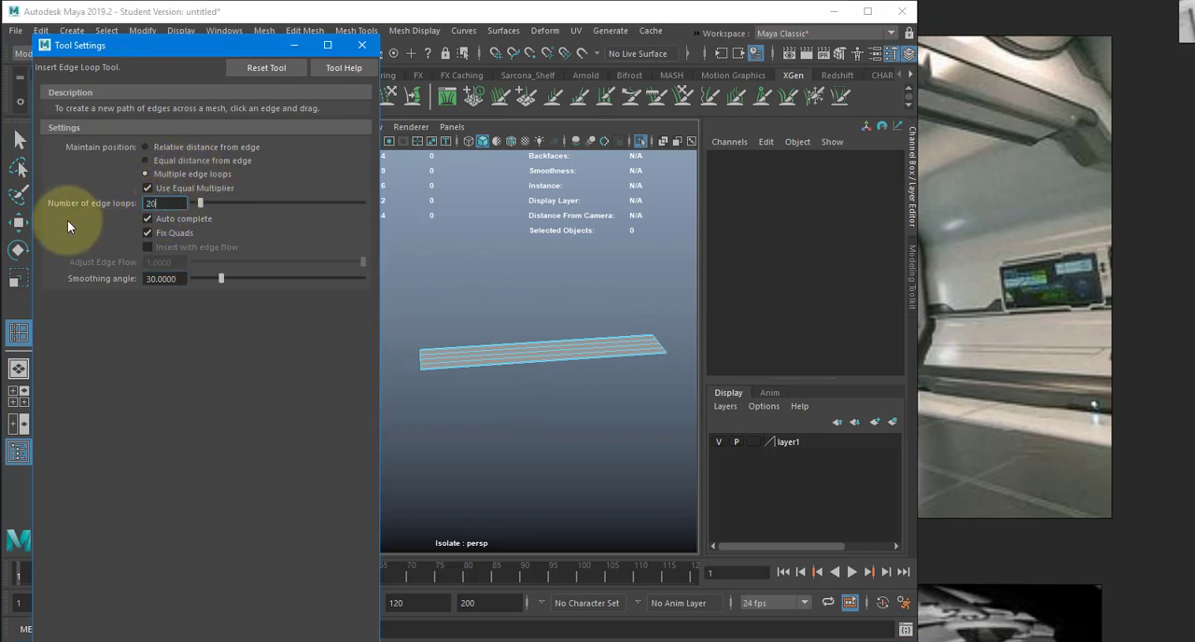
key("Return")
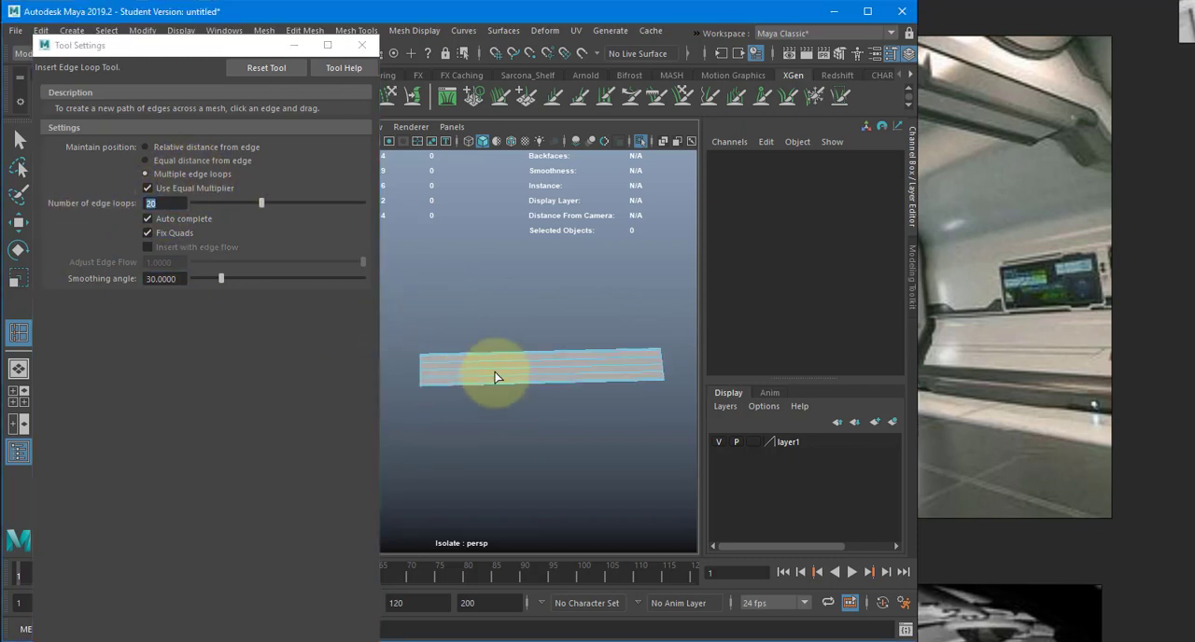
left_click(496, 366)
scroll(426, 371, "up", 3)
scroll(664, 365, "up", 10)
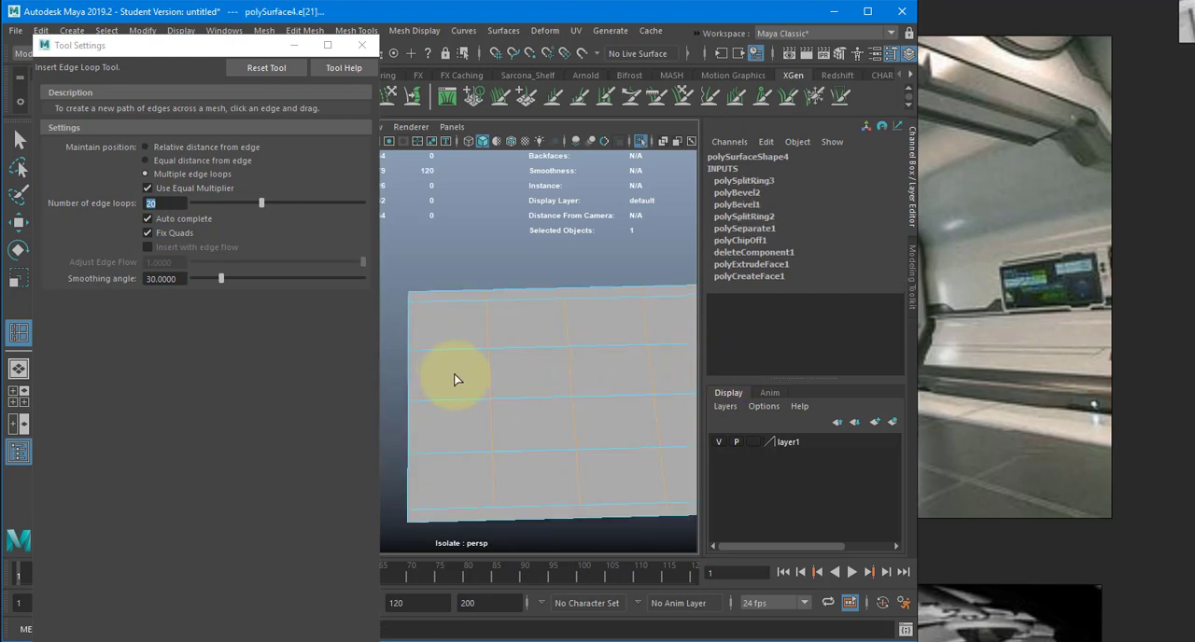
key("ctrl+z")
- Insert 30 evenly spaced crosswise edge loops along the floor's length
left_click_drag(160, 200, 111, 196)
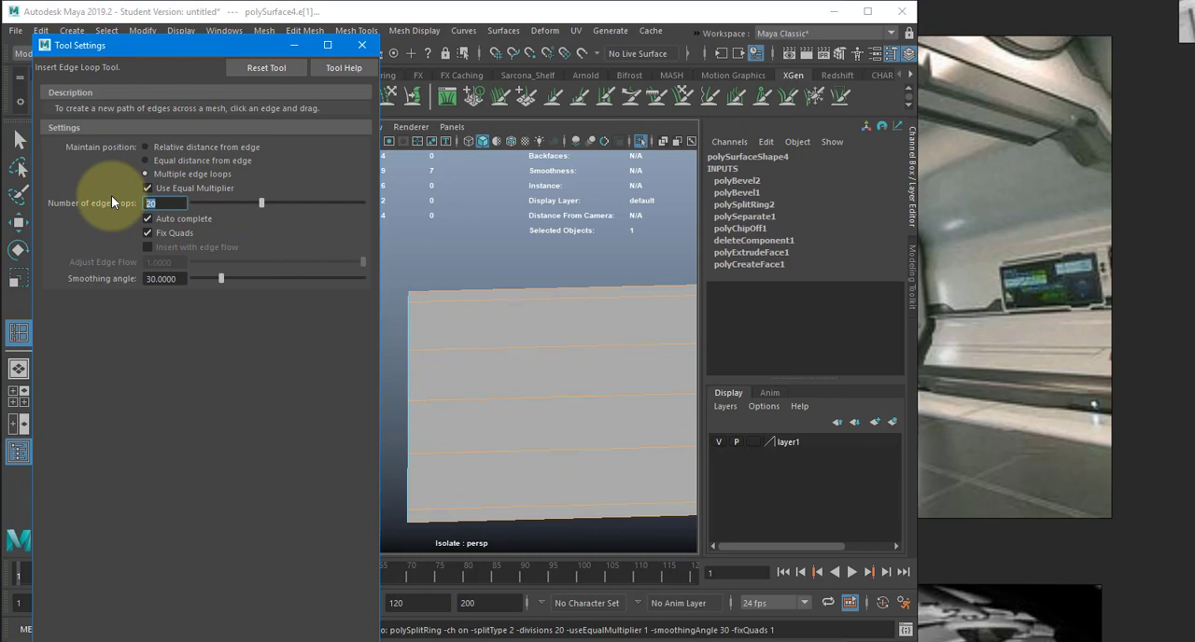
type("30")
key("Return")
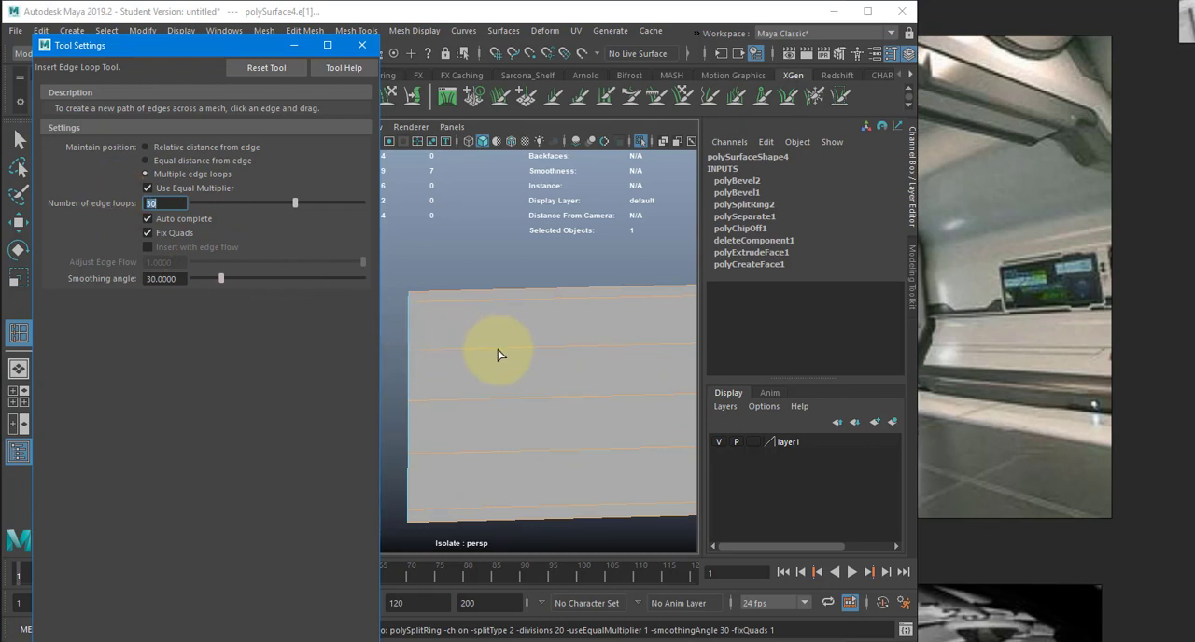
left_click_drag(498, 350, 551, 359)
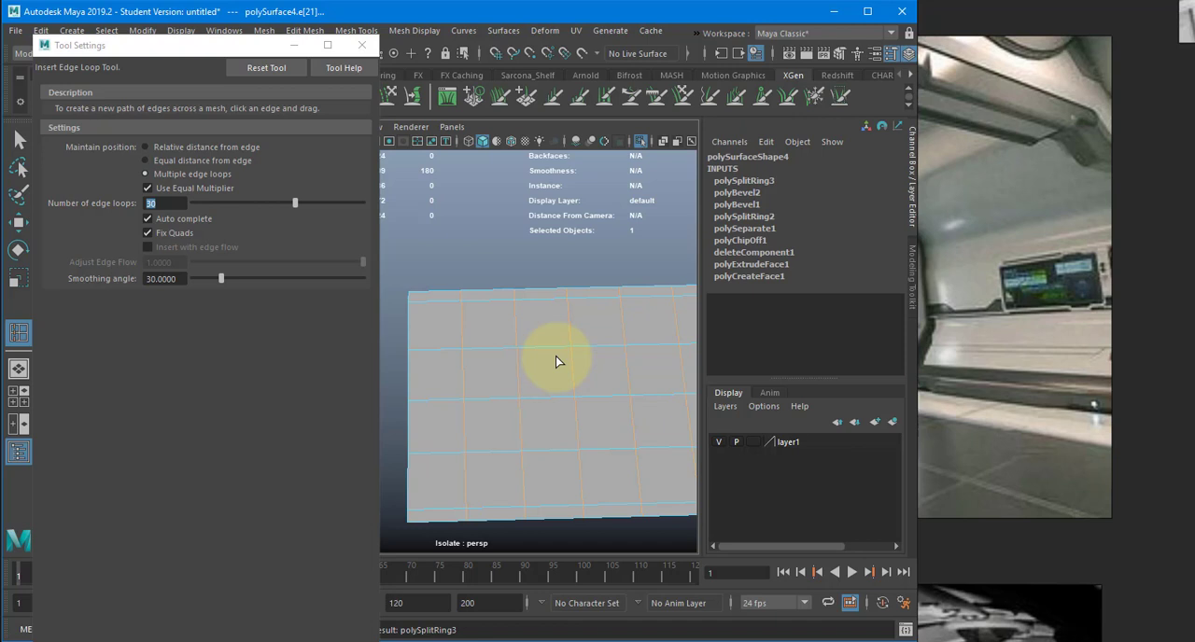
- Reset the Insert Edge Loop tool to its default settings and leave the tool
left_click(273, 72)
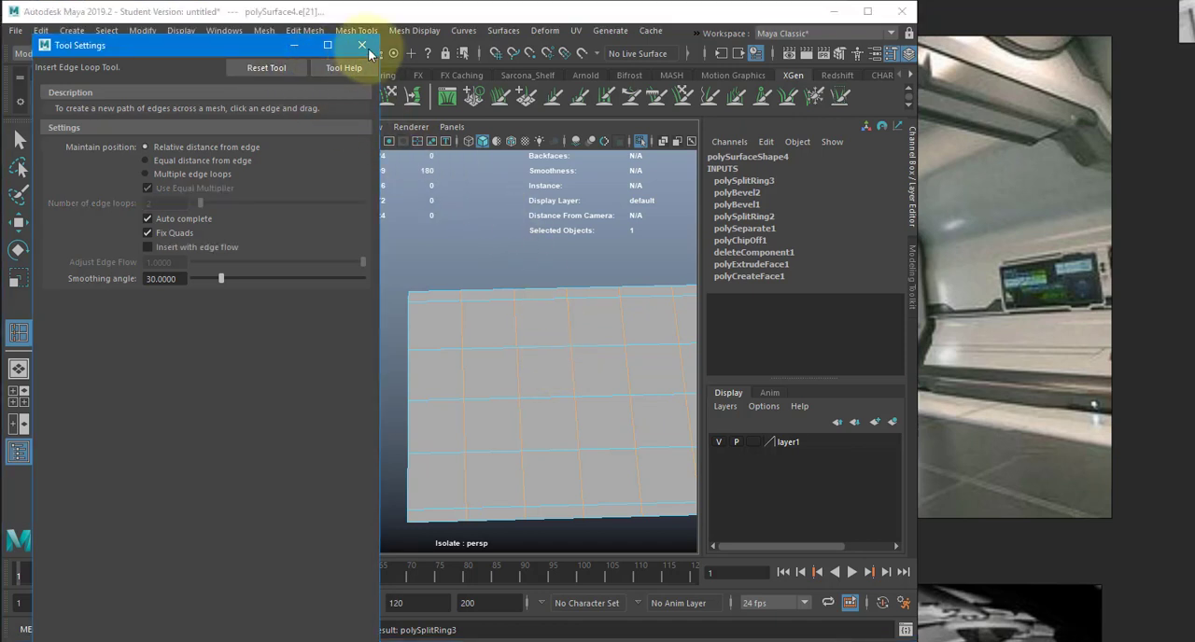
left_click(363, 46)
key("w")
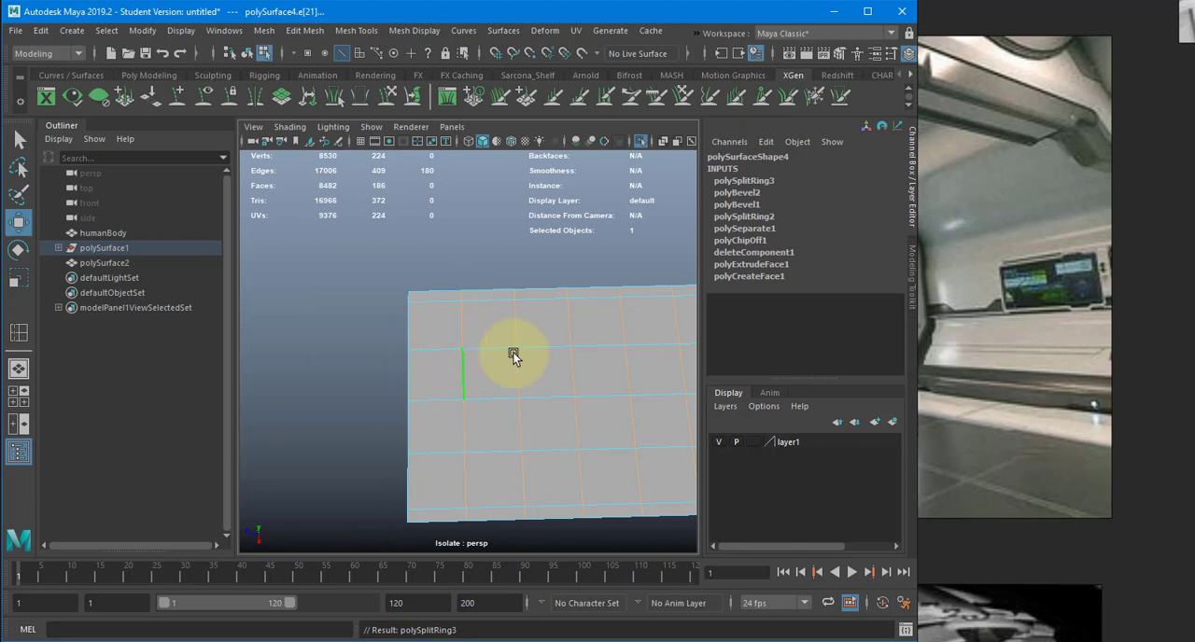
- Select all of the floor's tile faces, leaving out the two narrow border strips along its long sides
left_click_drag(514, 357, 469, 380, "alt")
right_click_drag(465, 246, 467, 310)
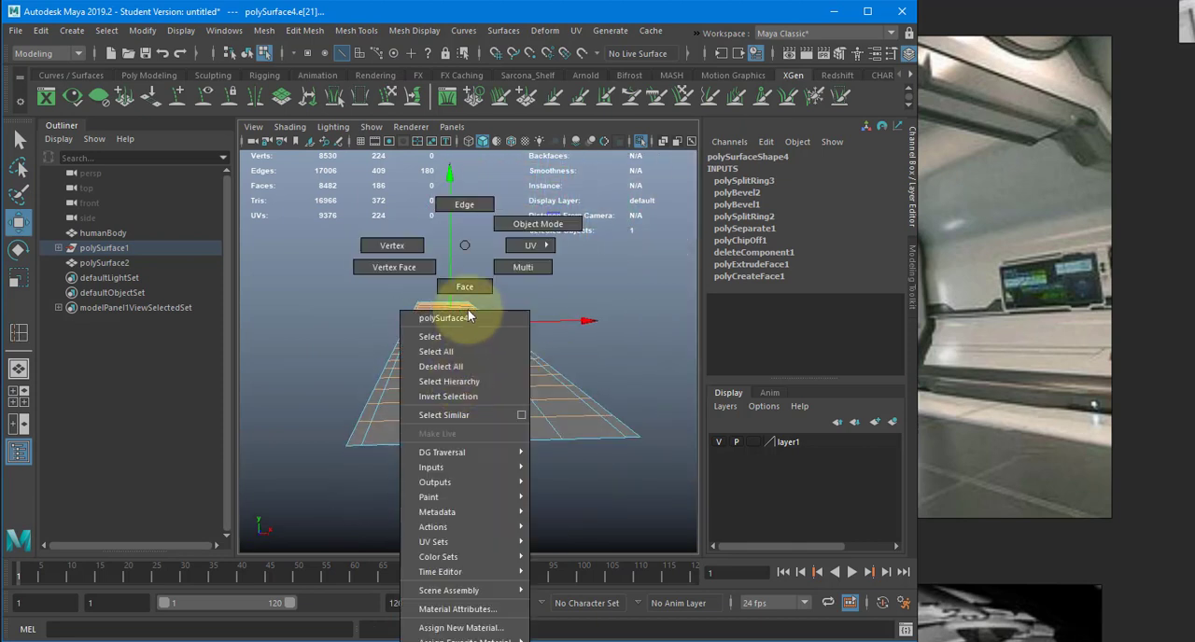
left_click(468, 333)
left_click_drag(468, 333, 363, 443, "alt")
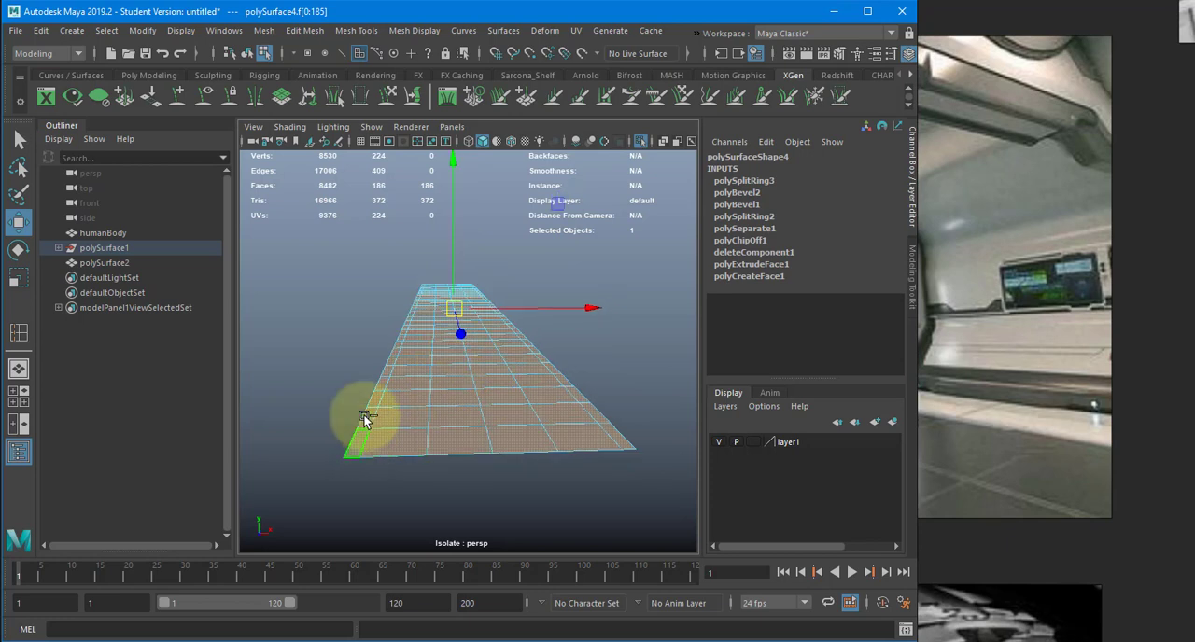
left_click(358, 442, "ctrl")
double_click(364, 414, "ctrl")
left_click(610, 435, "ctrl")
double_click(599, 413, "ctrl")
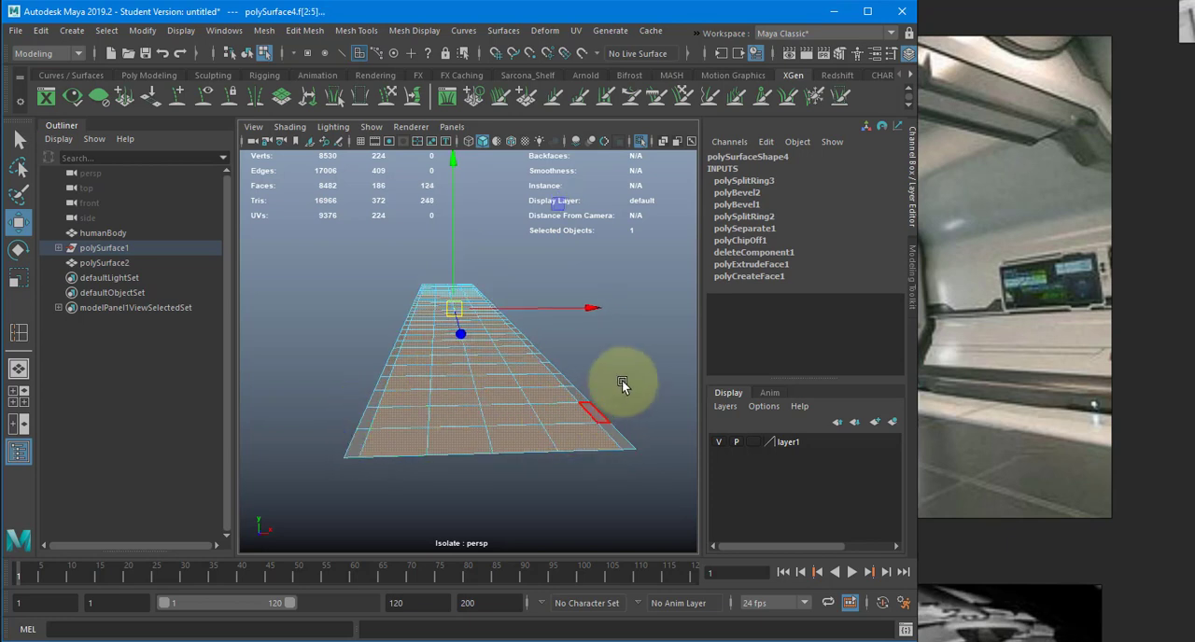
- Extrude the selected tile faces individually, with Keep Faces Together off and an offset of 1
left_click_drag(623, 385, 536, 408, "alt")
key("ctrl+e")
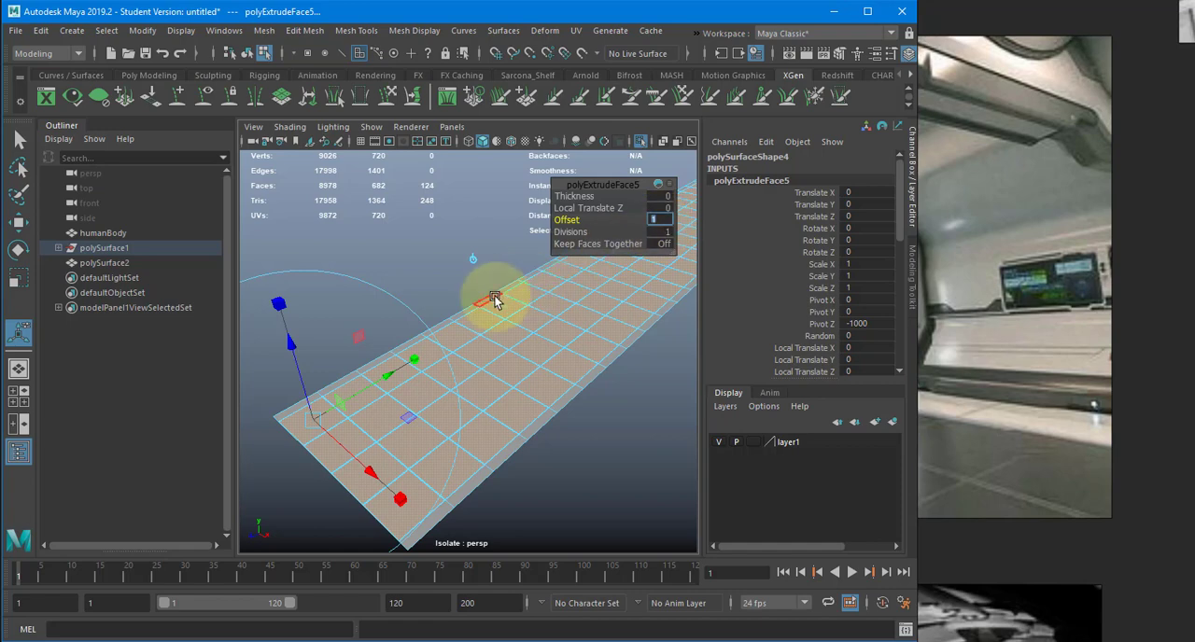
right_click_drag(386, 371, 499, 340, "alt")
middle_click_drag(498, 339, 626, 291, "alt")
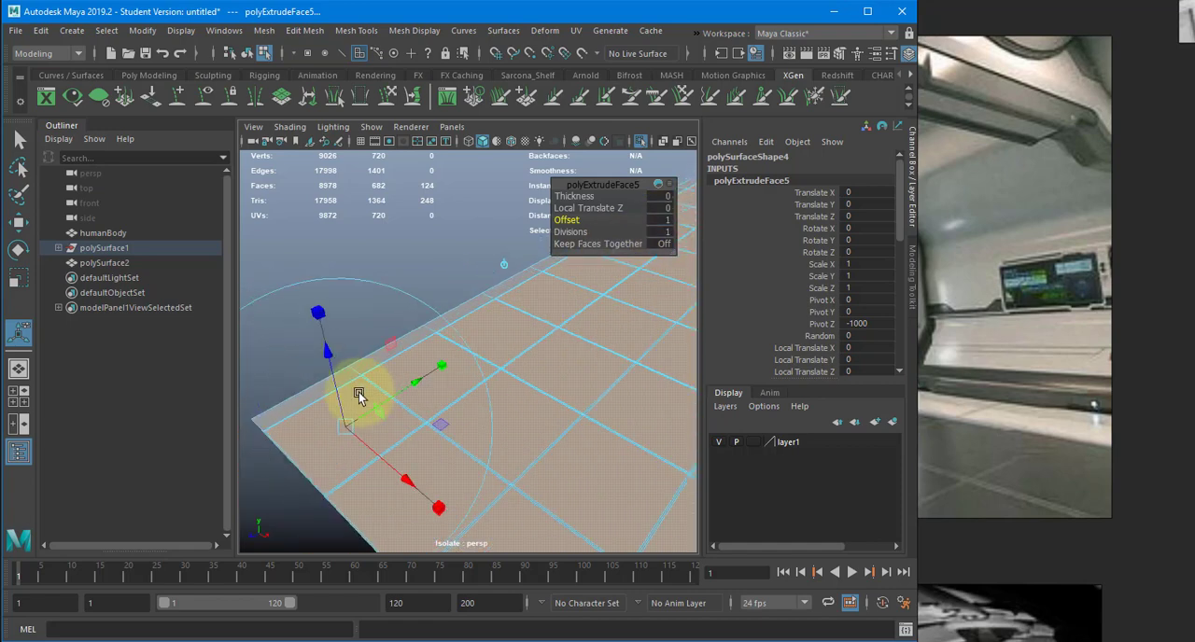
right_click_drag(360, 395, 440, 409, "alt")
middle_click_drag(336, 439, 432, 395, "alt")
right_click_drag(432, 395, 458, 385, "alt")
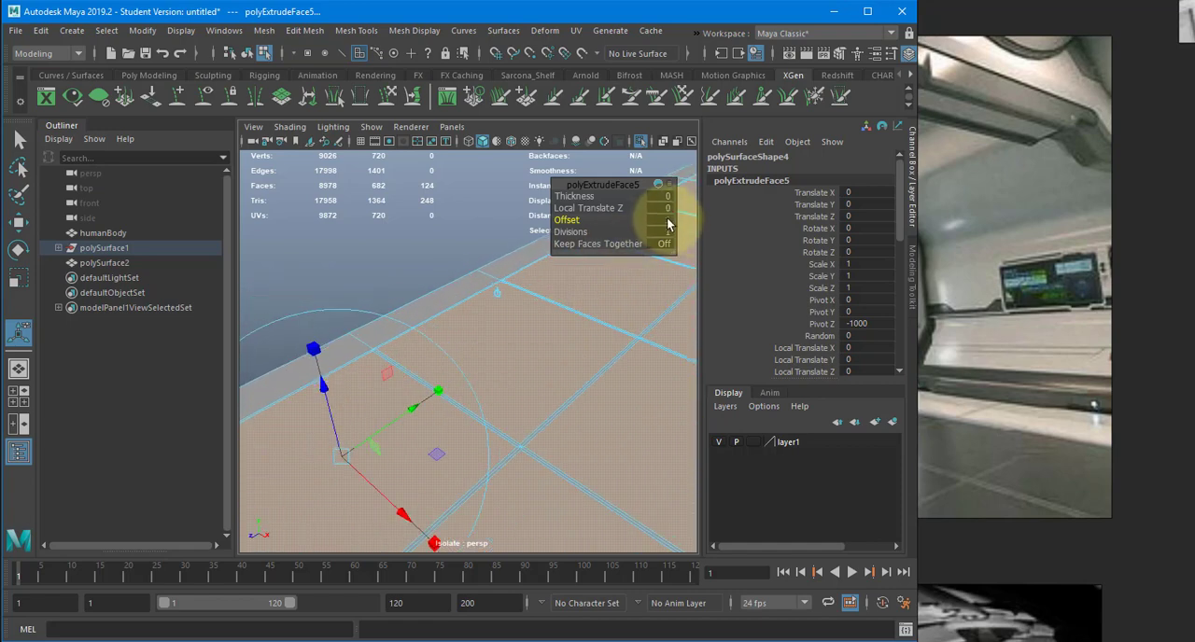
- Set the tile extrusion's offset to 0.5 and check the gap width up close
left_click(664, 220)
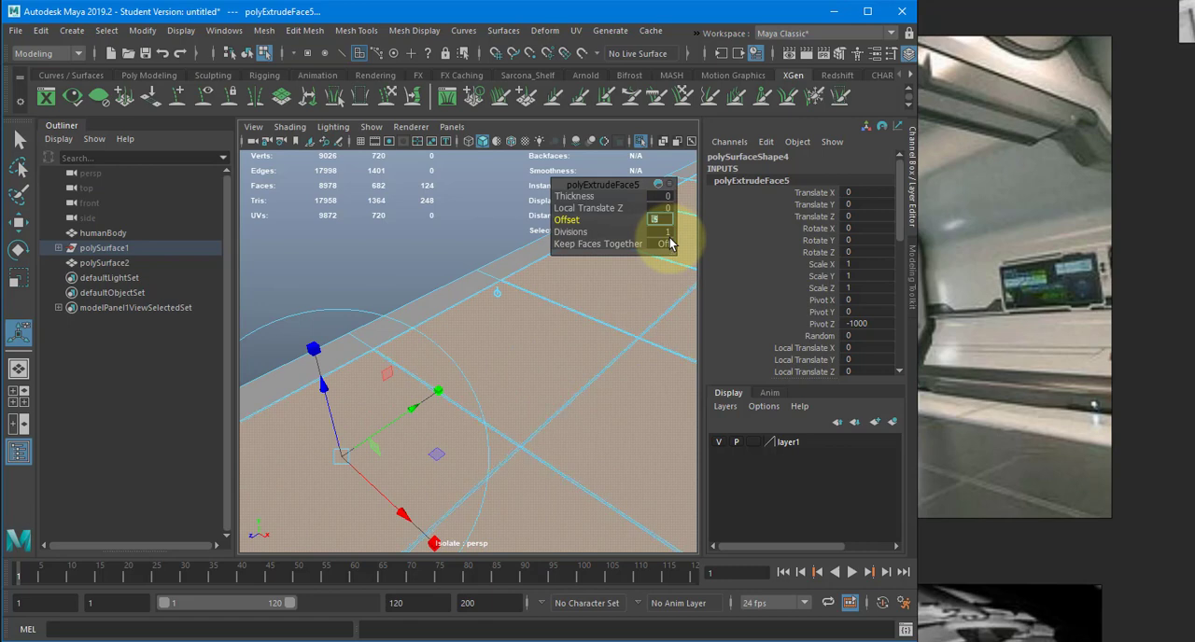
right_click_drag(561, 385, 571, 396, "alt")
middle_click_drag(606, 341, 616, 336, "alt")
left_click_drag(616, 336, 630, 323, "alt")
middle_click_drag(629, 323, 617, 321, "alt")
left_click_drag(616, 321, 505, 374, "alt")
middle_click_drag(465, 384, 495, 421, "alt")
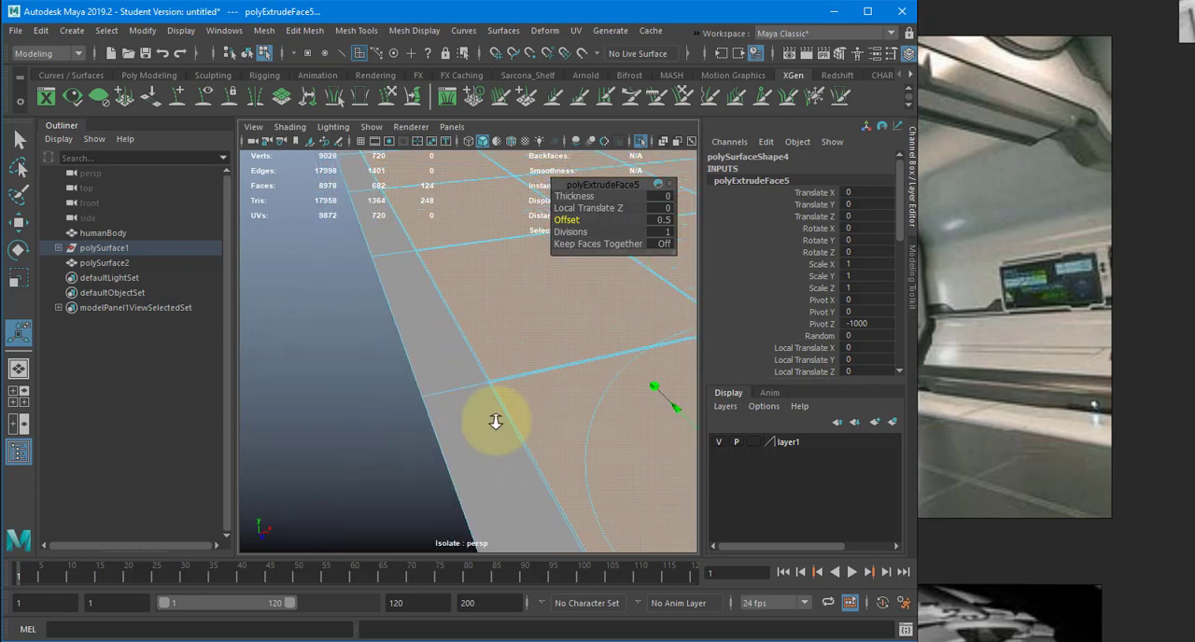
right_click_drag(496, 421, 651, 412, "alt")
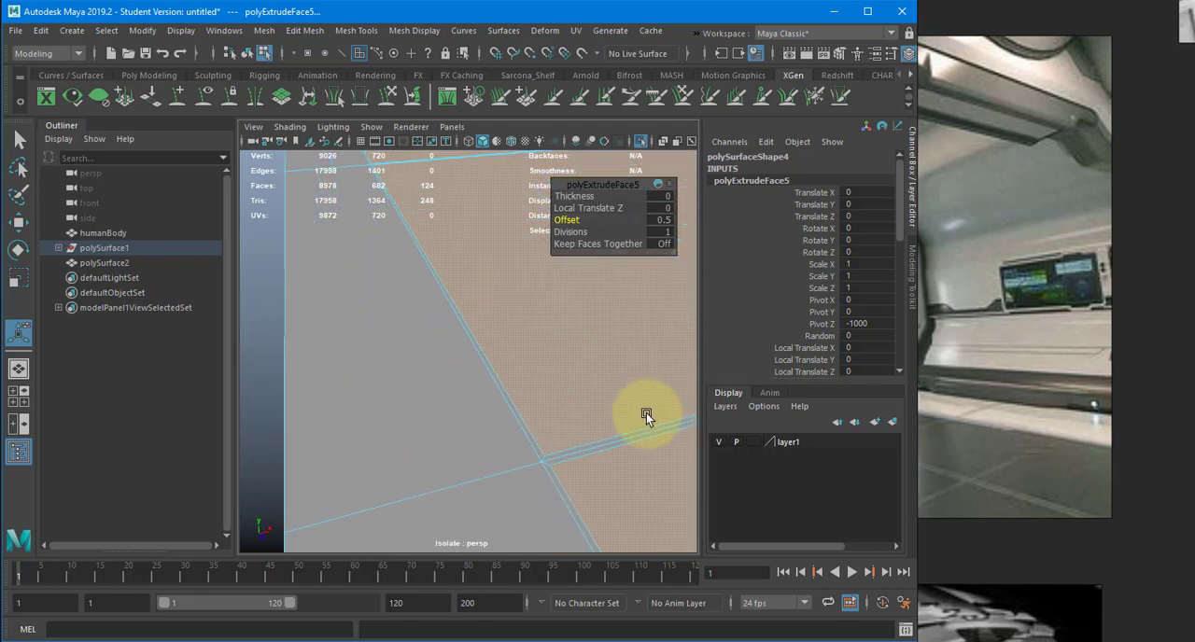
left_click_drag(550, 398, 337, 319, "alt")
right_click_drag(337, 319, 194, 349, "alt")
left_click_drag(411, 365, 436, 385, "alt")
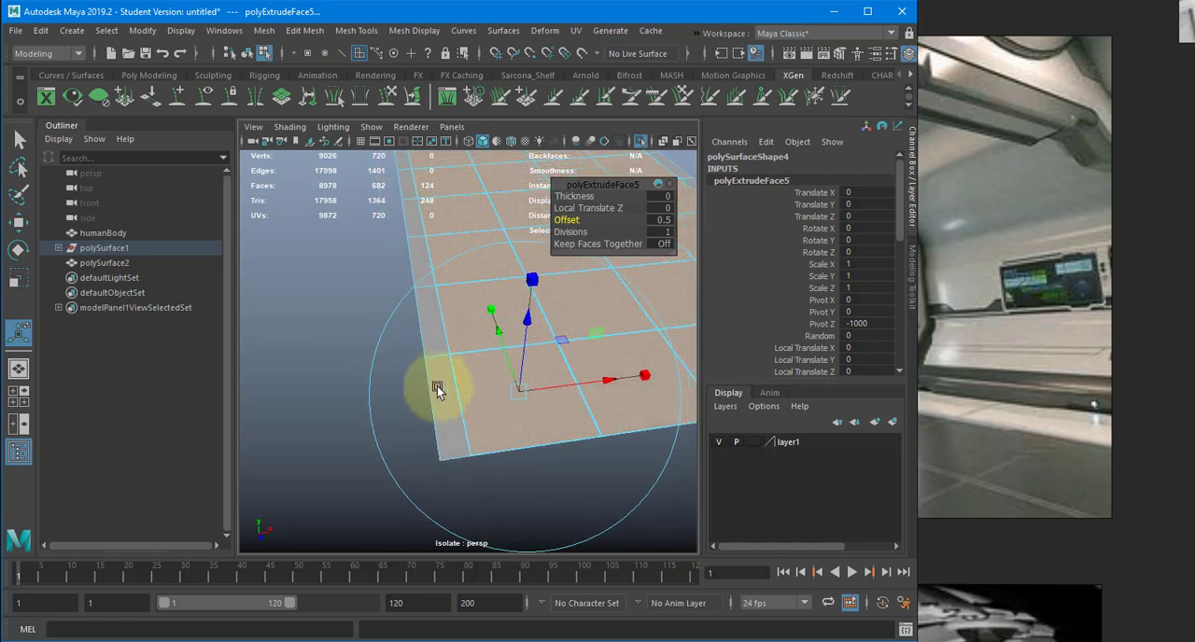
- Add both narrow border strips along the floor's long sides to the selected tile faces
double_click(434, 337, "shift")
middle_click_drag(534, 368, 443, 373, "alt")
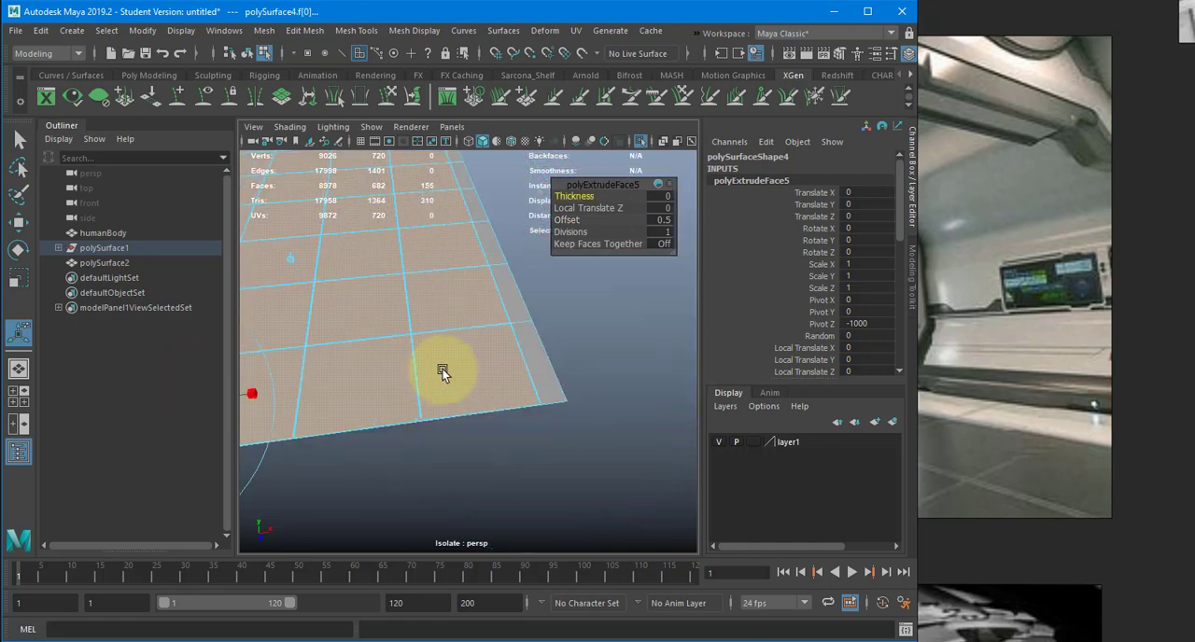
left_click(534, 353, "shift")
double_click(515, 309, "shift")
left_click_drag(485, 319, 445, 303, "alt")
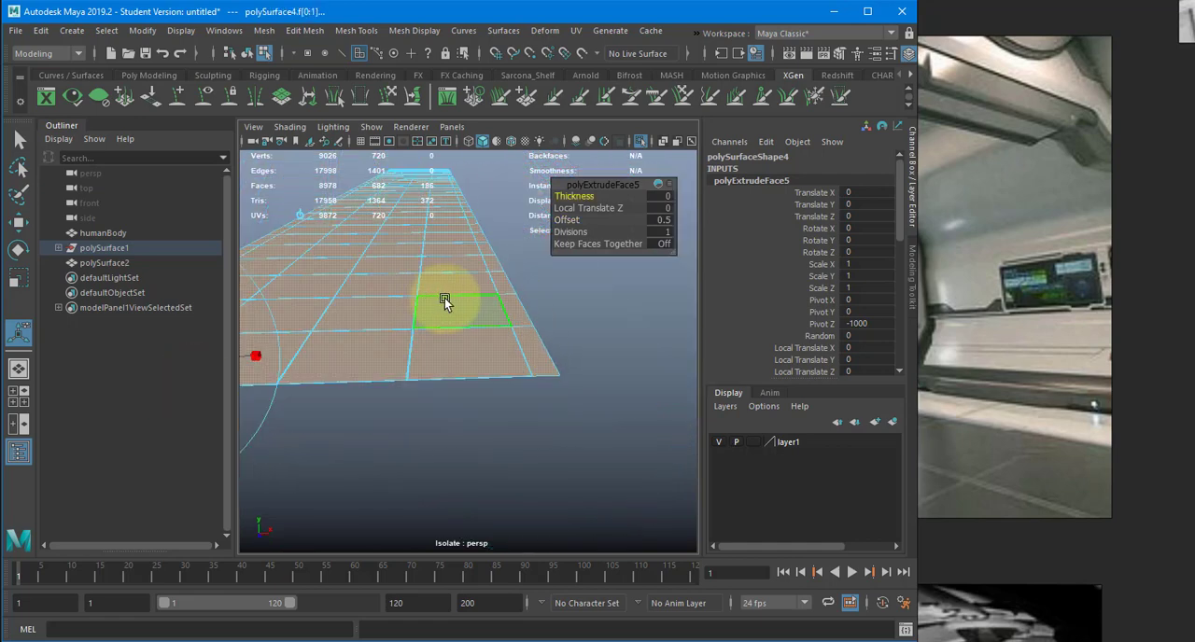
right_click_drag(445, 302, 397, 300, "alt")
left_click_drag(397, 300, 419, 365, "alt")
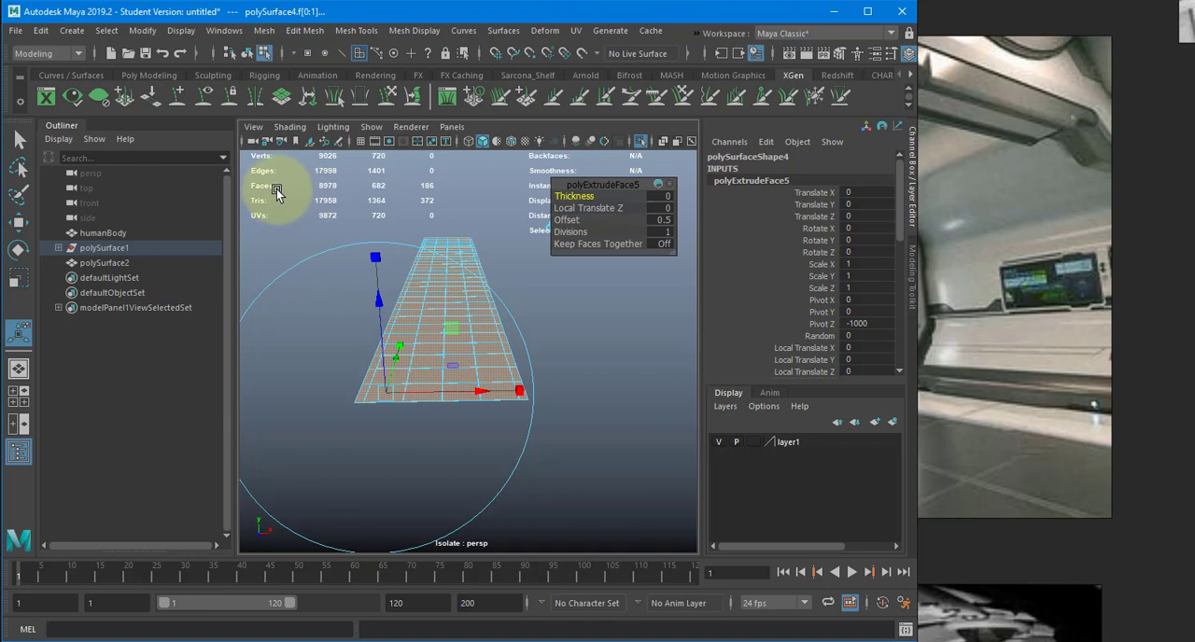
- Invert the face selection so that only the thin gap faces around the tiles are selected
left_click_drag(278, 190, 672, 478)
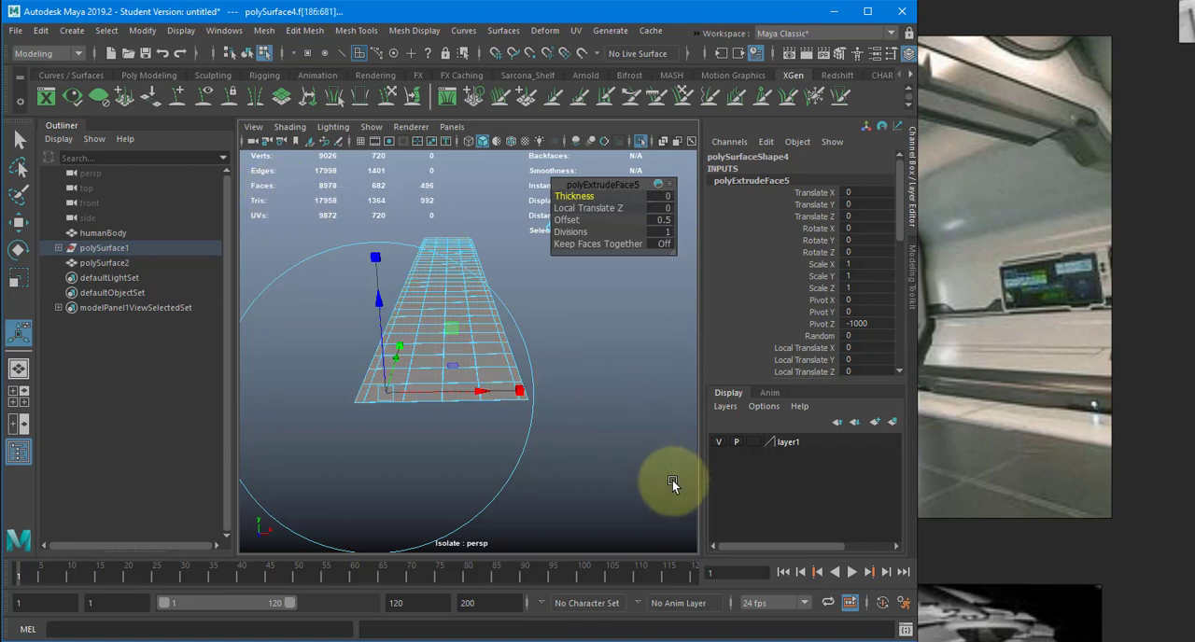
left_click(446, 402)
key("w")
- Examine the selected gap faces between the floor tiles up close and along the whole floor
left_click_drag(446, 402, 492, 454, "alt")
scroll(493, 442, "up", 8)
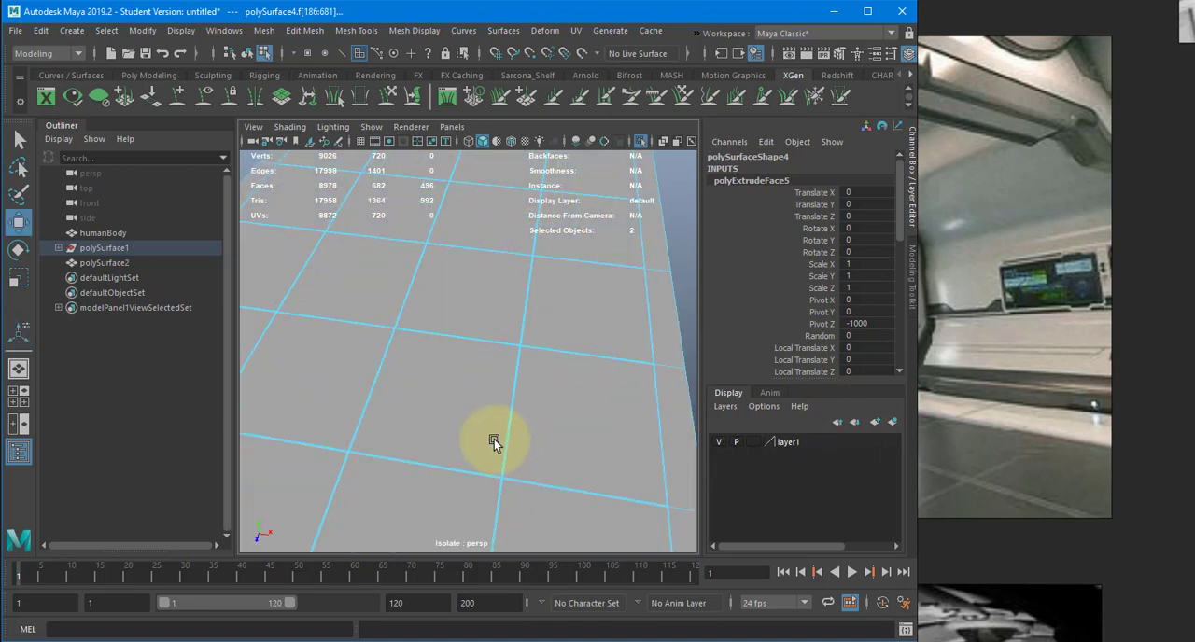
middle_click_drag(494, 440, 379, 434, "alt")
right_click_drag(379, 433, 559, 419, "alt")
right_click_drag(485, 416, 698, 394, "alt")
right_click_drag(574, 407, 728, 412, "alt")
right_click_drag(541, 418, 575, 416, "alt")
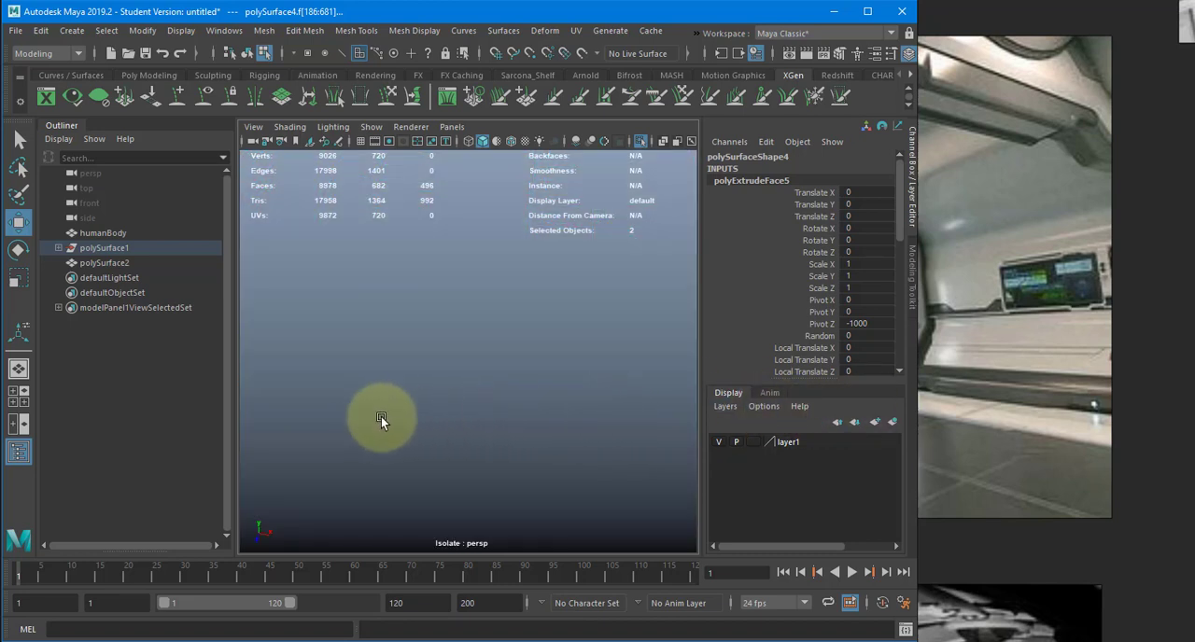
key("f")
right_click_drag(429, 393, 722, 379, "alt")
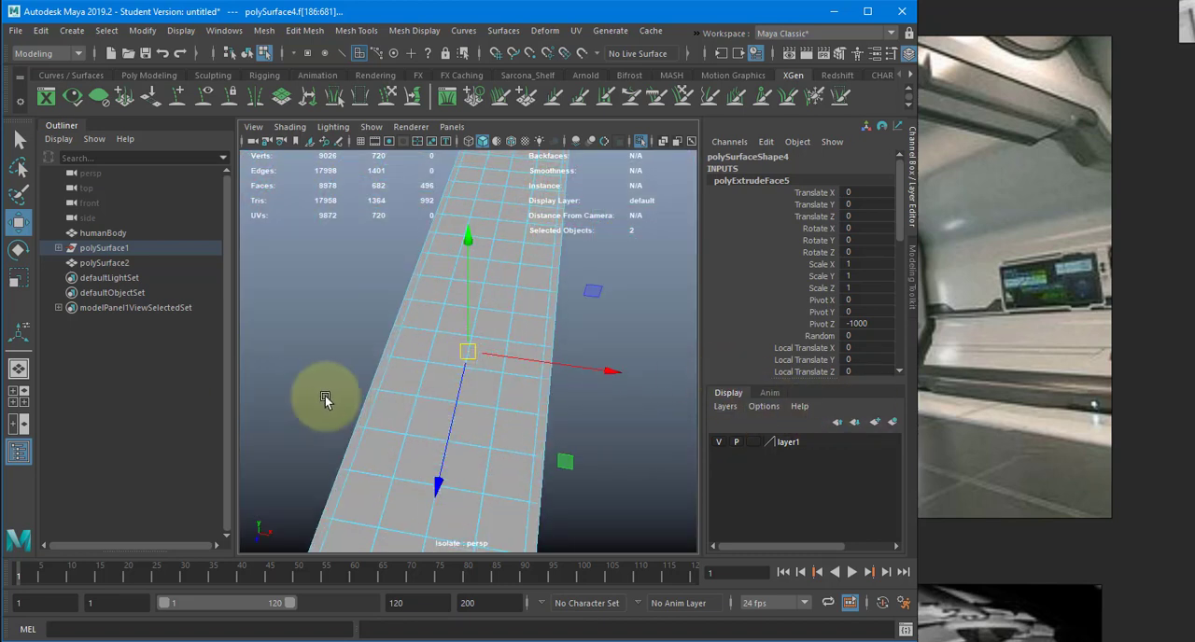
right_click_drag(325, 398, 628, 406, "alt")
right_click_drag(449, 417, 650, 417, "alt")
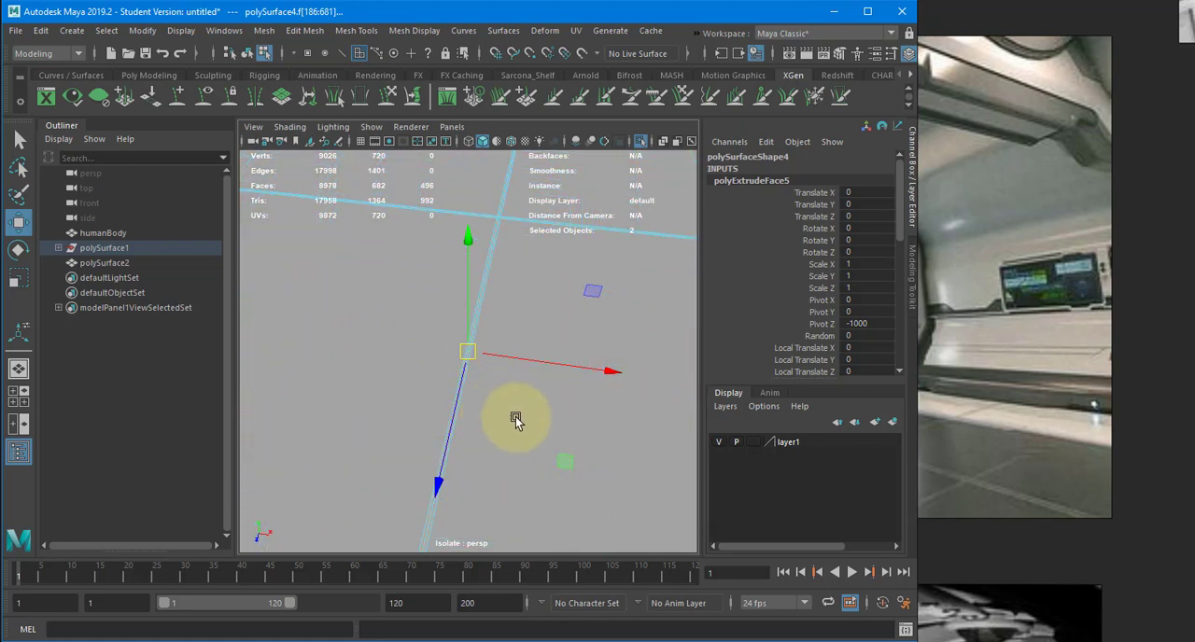
mouse_move(512, 419)
right_mouse_down("alt")
mouse_move(832, 435)
mouse_move(277, 361)
mouse_move(347, 386)
mouse_move(428, 379)
right_mouse_up("alt")
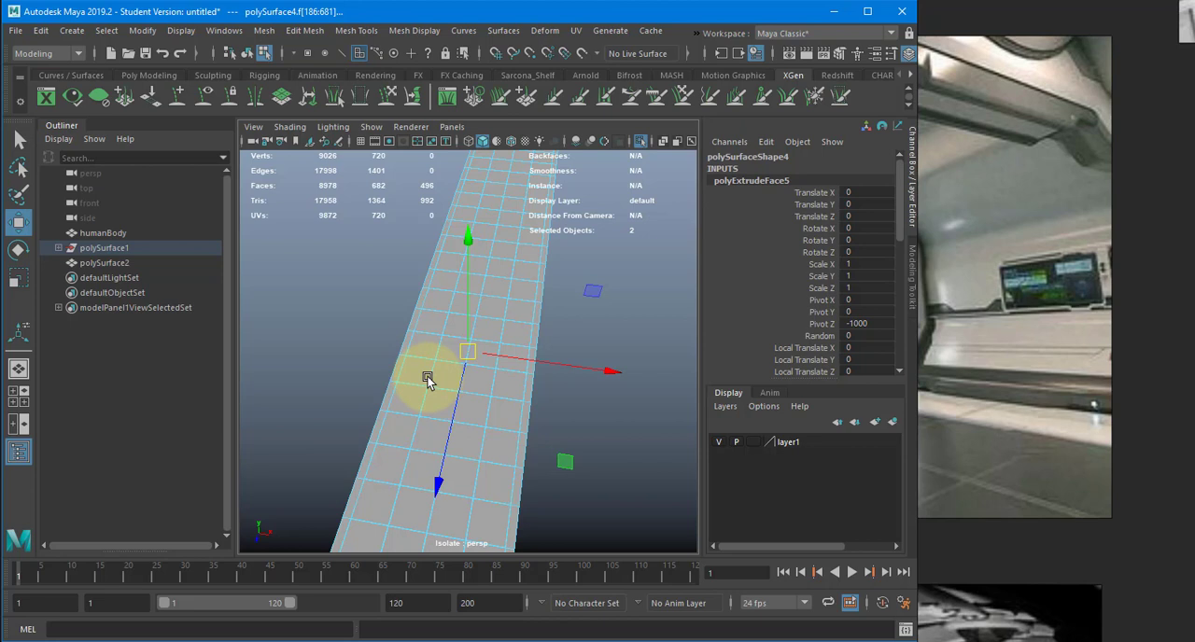
left_click(107, 30)
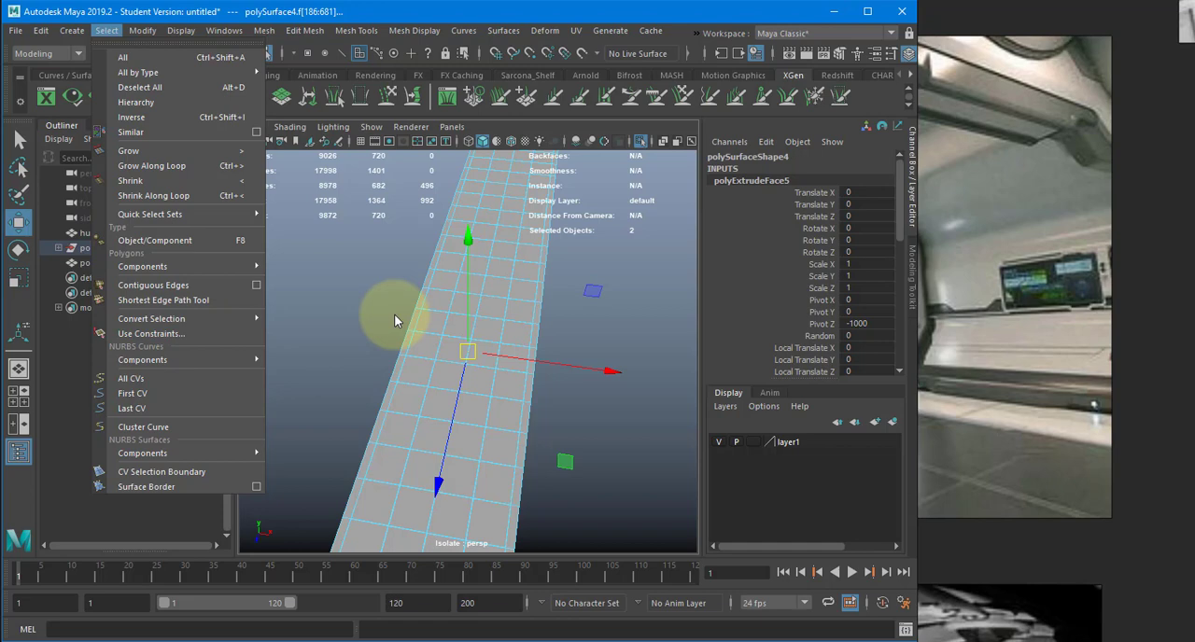
left_click(626, 315)
- Extrude the gap faces together, trying a thickness of 1 and setting it to -1, checked in the front view
left_click_drag(606, 333, 561, 329, "alt")
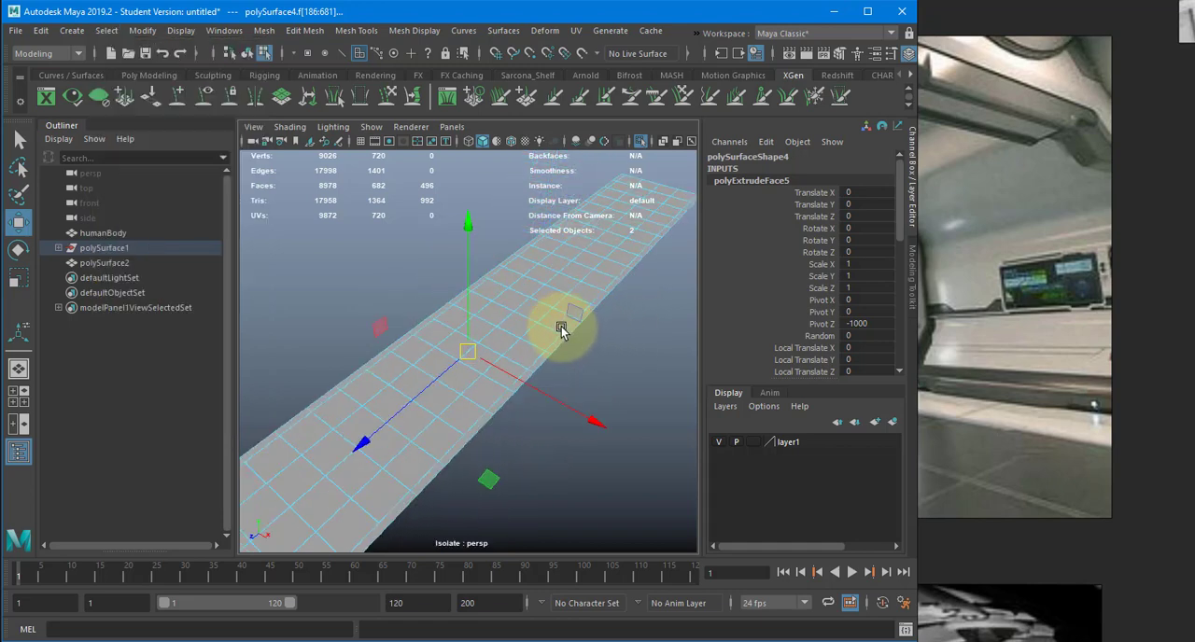
key("ctrl+e")
left_click_drag(462, 344, 541, 313, "alt")
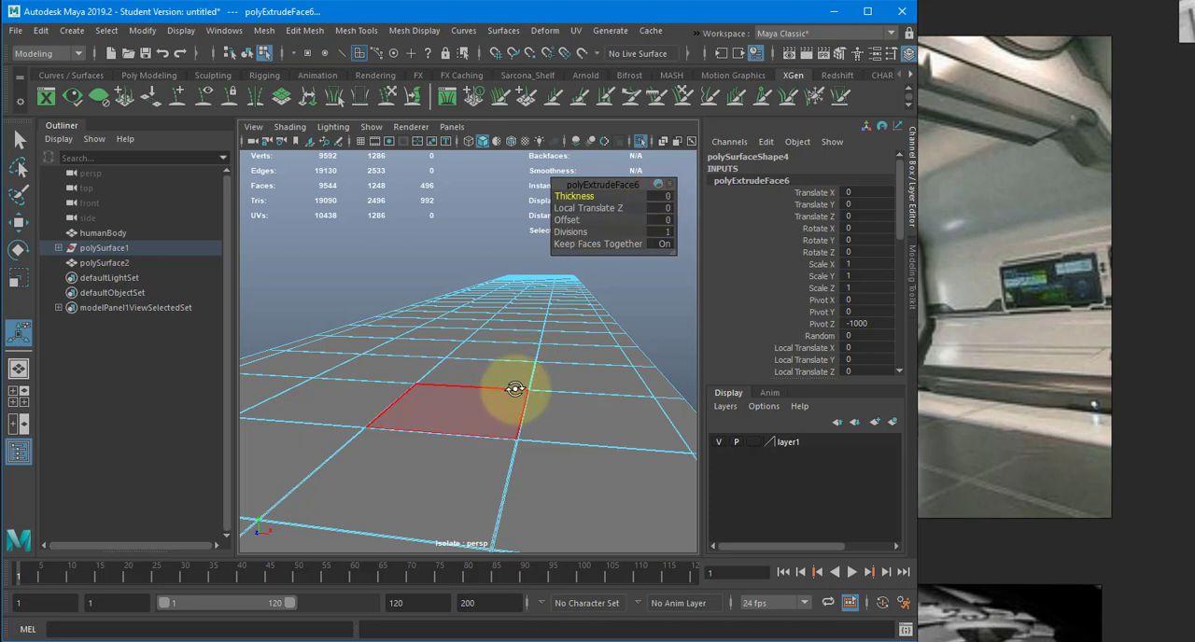
key("space")
left_click_drag(515, 389, 516, 404, "alt")
key("f")
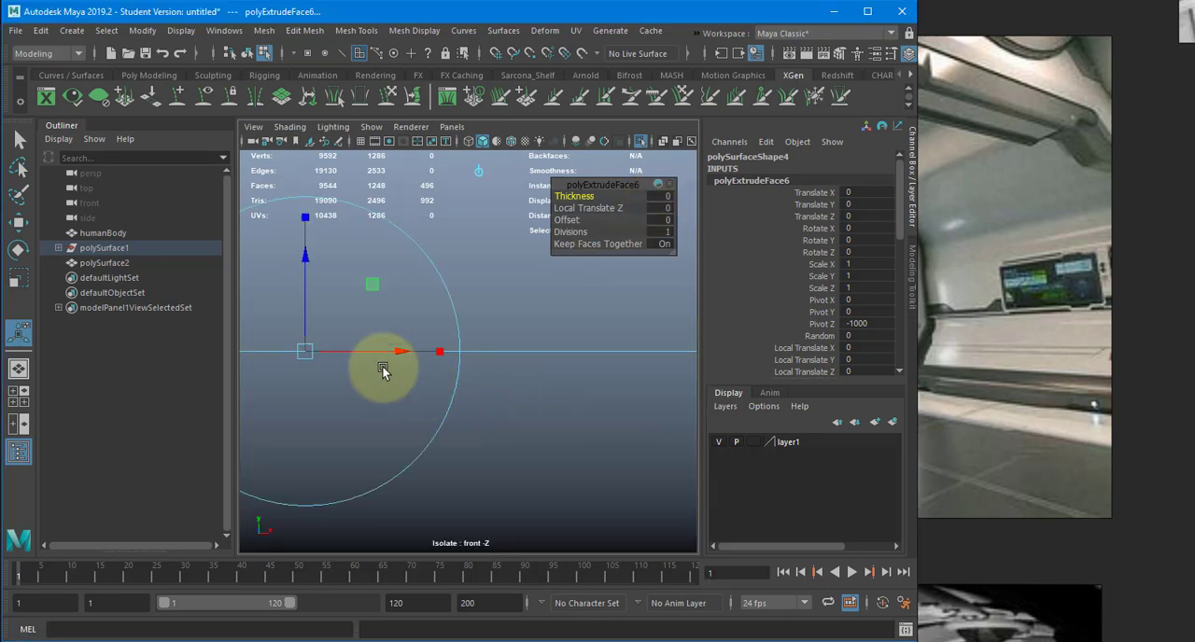
left_click(667, 198)
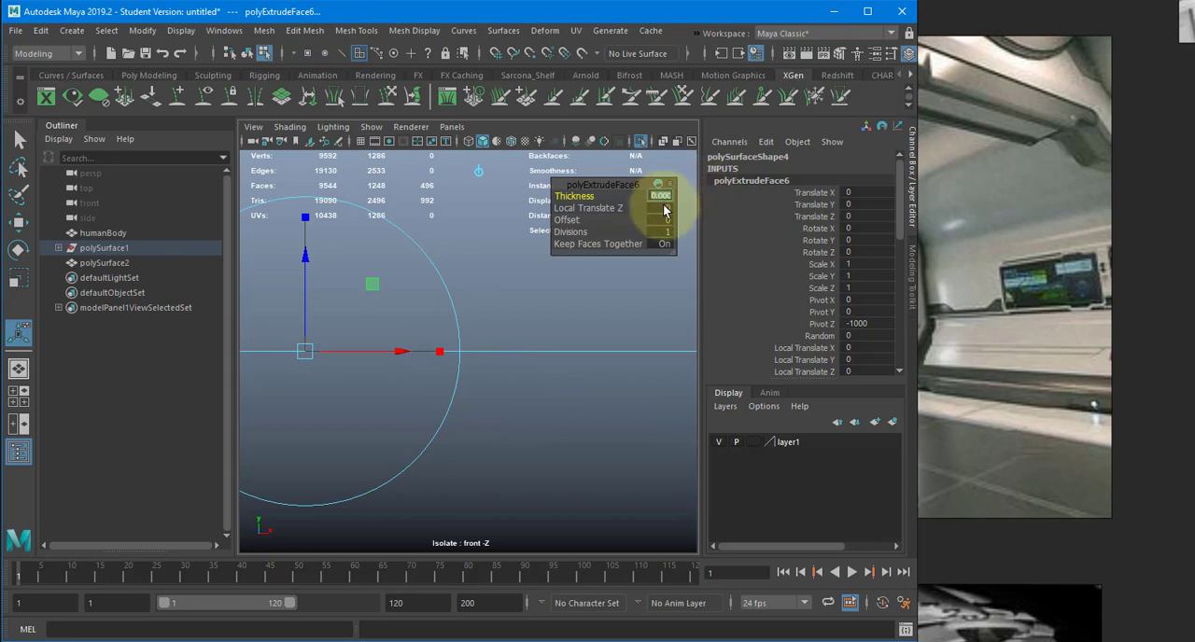
type("1")
key("Return")
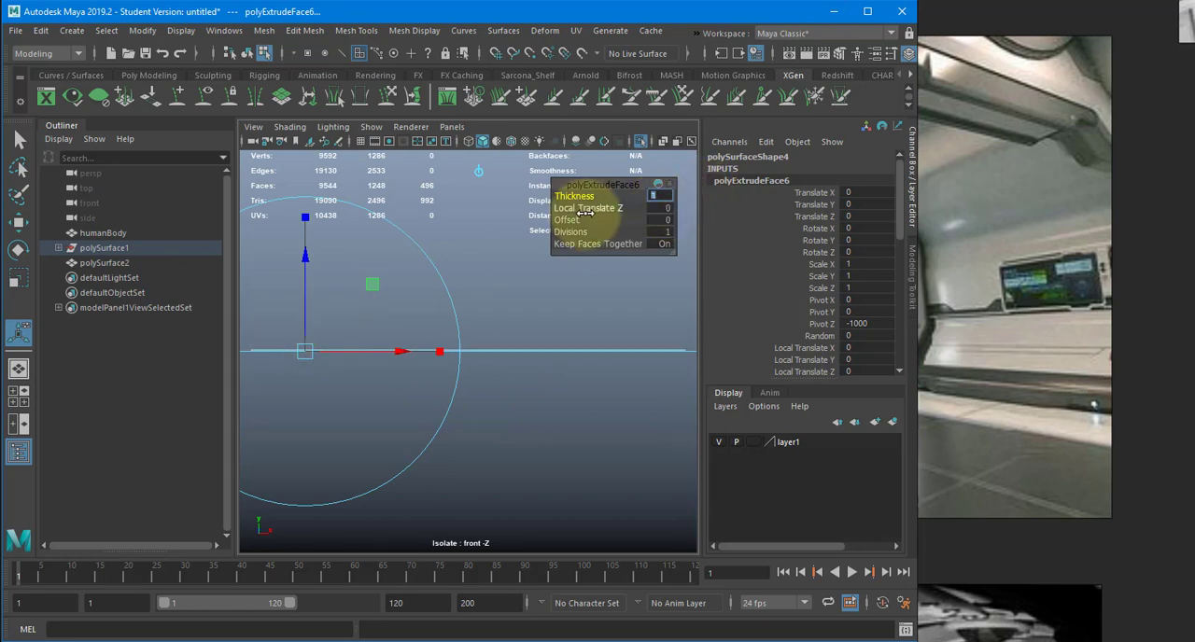
type("-1")
key("Return")
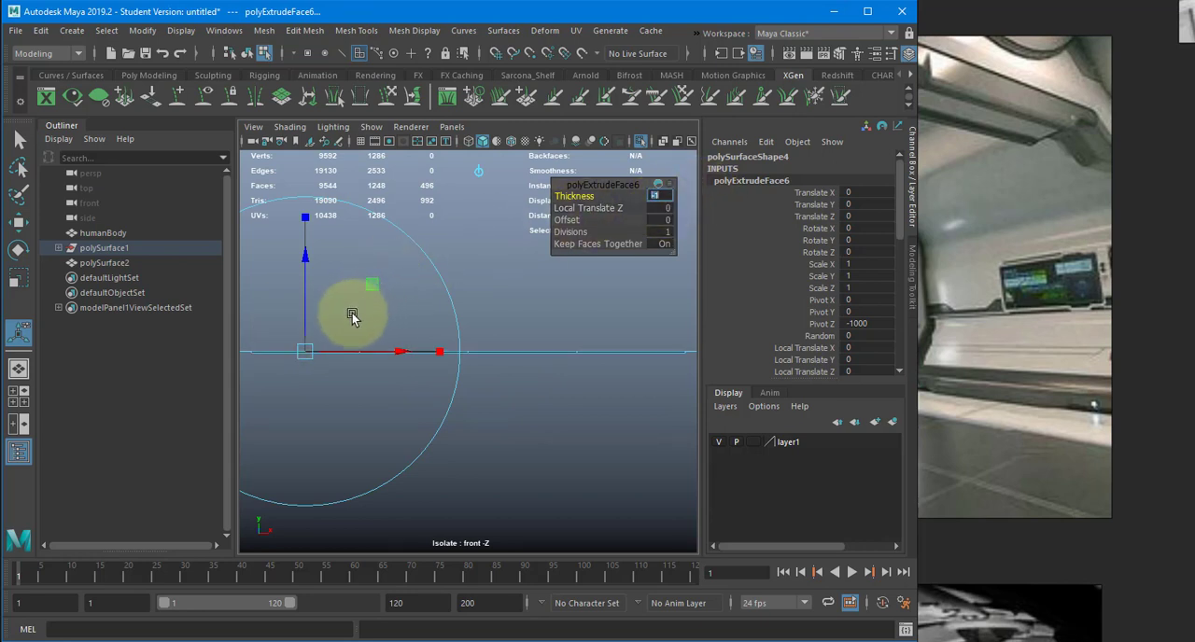
- Examine the recessed gaps from the front and in perspective, with the floor back in object mode and deselected
scroll(504, 334, "down", 4)
middle_click_drag(504, 342, 592, 365, "alt")
scroll(579, 366, "up", 5)
middle_click_drag(497, 413, 632, 366, "alt")
key("space")
left_click_drag(542, 307, 500, 344)
right_click_drag(460, 384, 507, 221)
left_click(632, 373)
left_click_drag(482, 411, 440, 373, "alt")
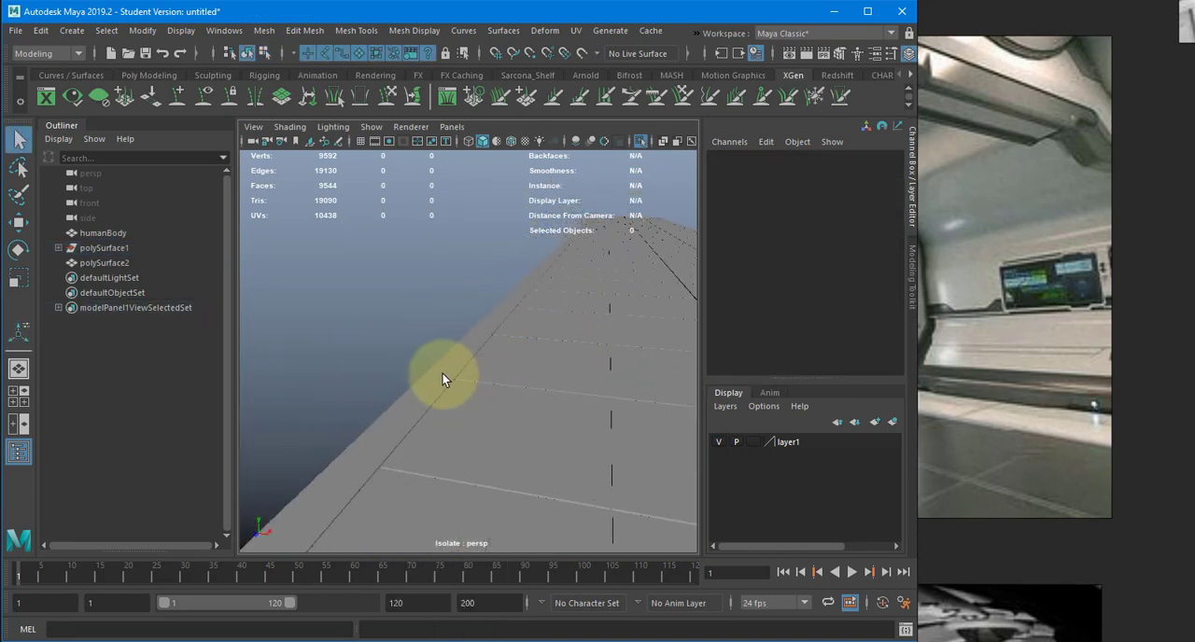
- Select the faces of both narrow border strips along the floor's long sides
left_click(440, 375)
right_click_drag(439, 351, 453, 359)
left_click(402, 434)
left_click(387, 434)
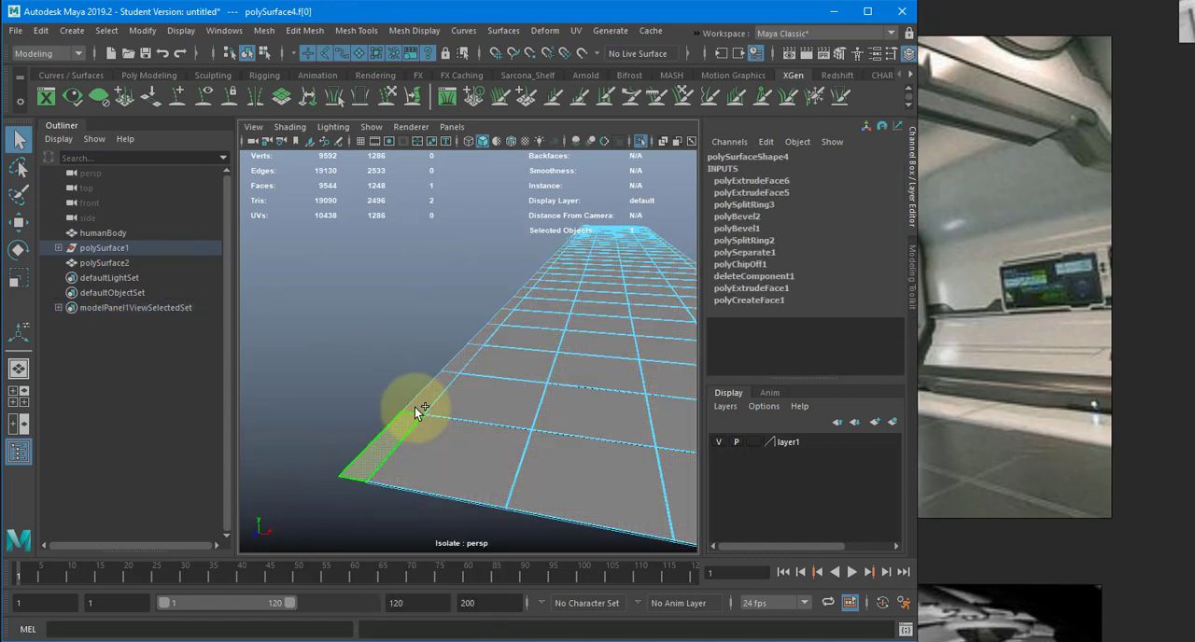
double_click(418, 405, "shift")
left_click_drag(457, 393, 554, 330, "alt")
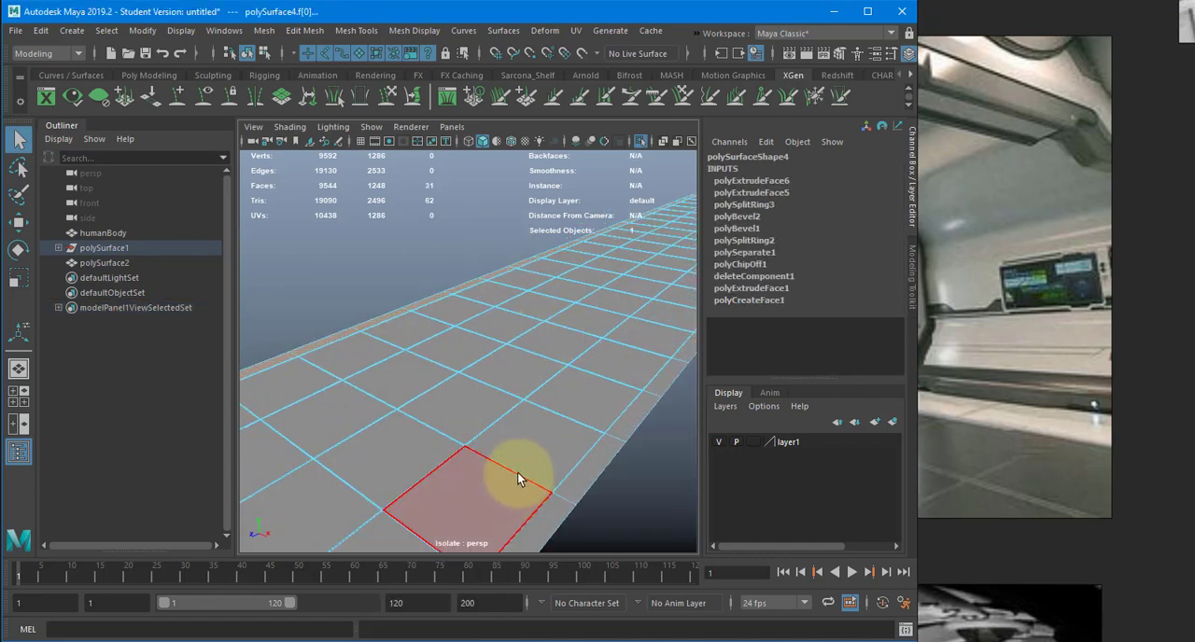
left_click_drag(518, 472, 482, 476, "alt")
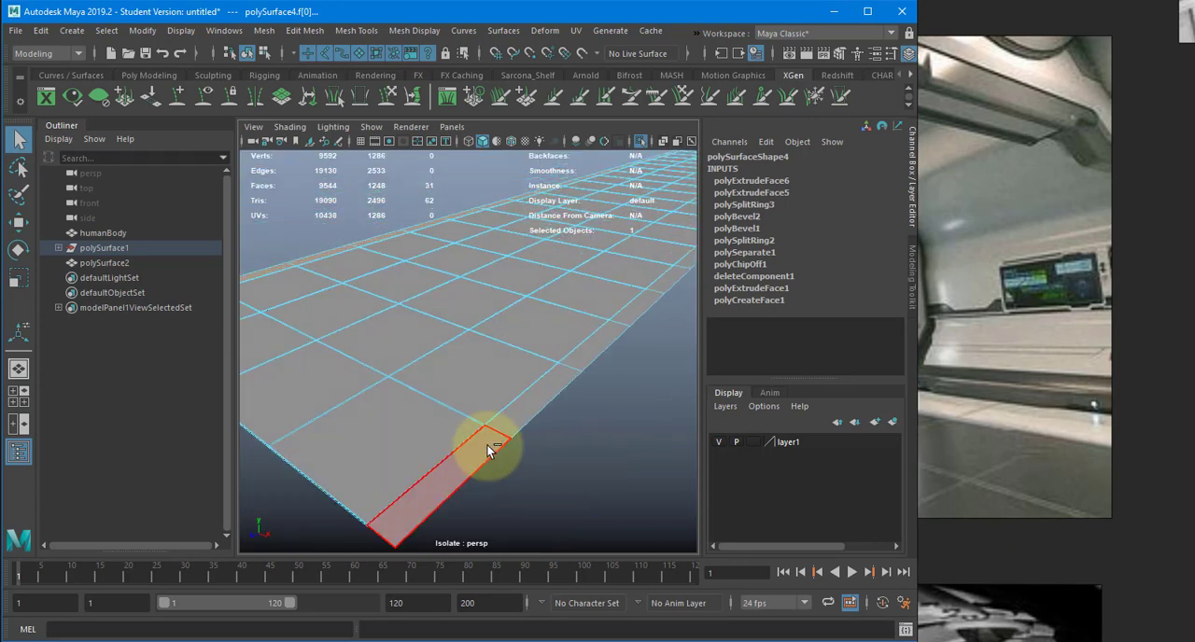
double_click(495, 438, "shift")
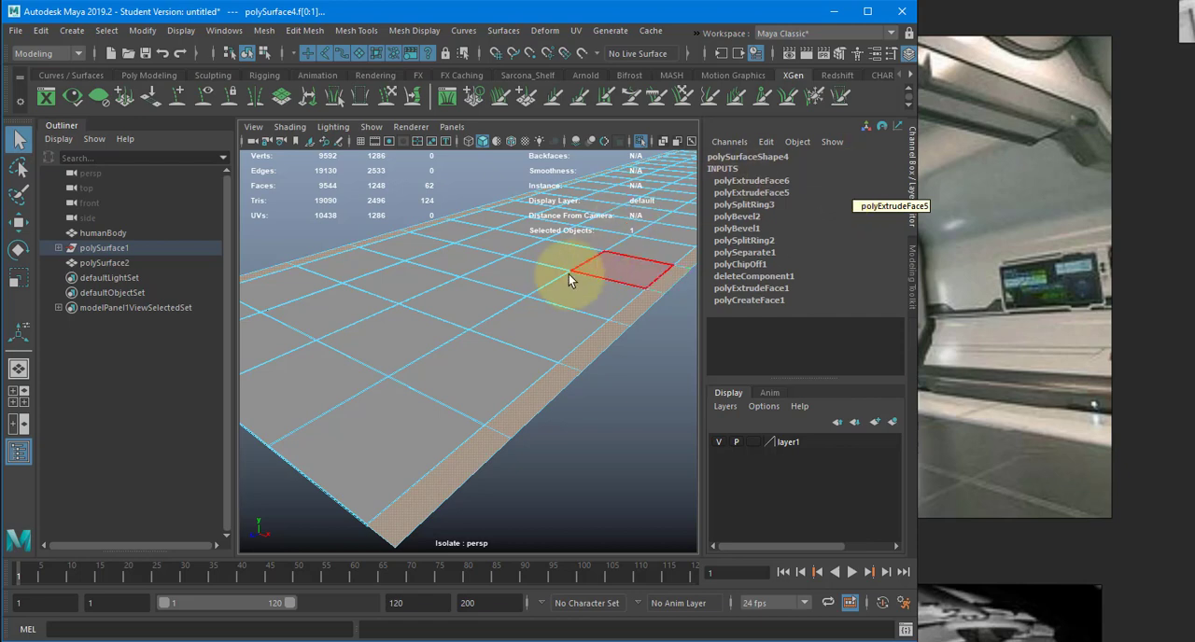
left_click_drag(569, 274, 491, 289, "alt")
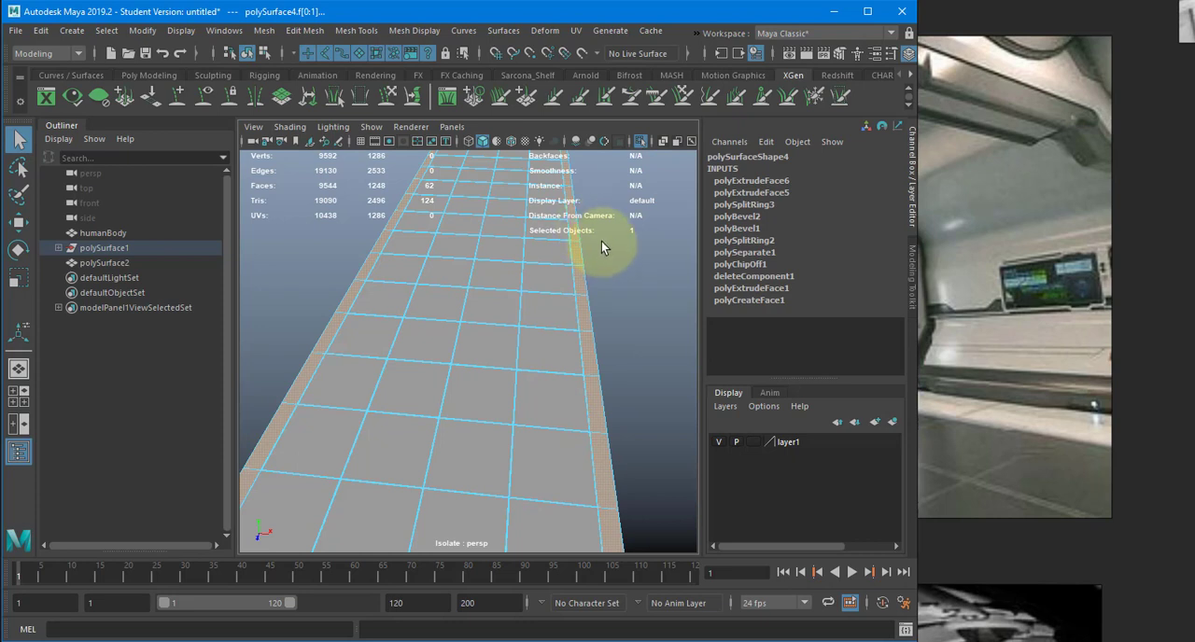
right_click_drag(632, 267, 493, 279, "alt")
left_click_drag(493, 279, 463, 199, "alt")
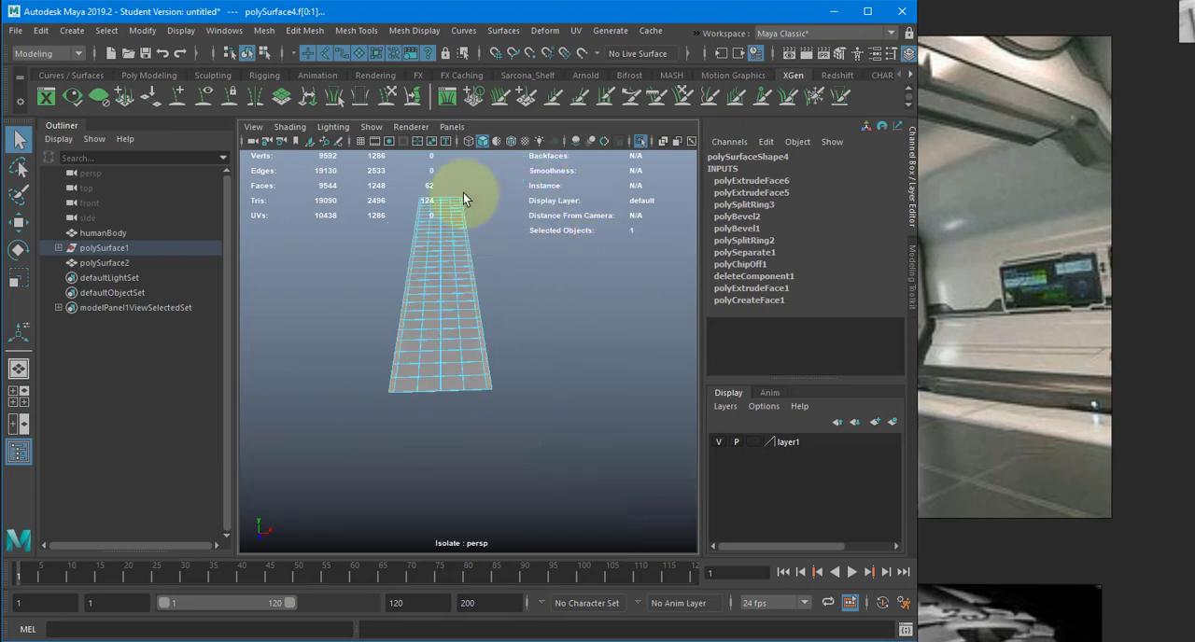
- Delete the selected border strip faces along the floor's long side
key("Delete")
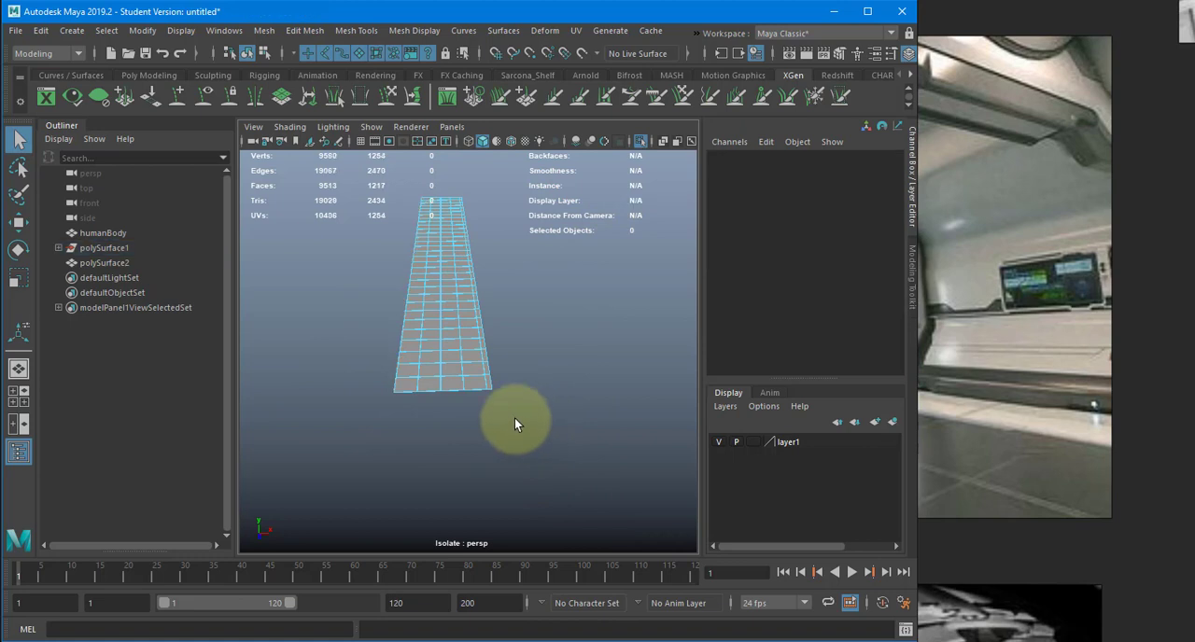
- Measure the width of the remaining border strip at the floor's near end with the Distance Tool, snapping to its inner and outer corners
right_click_drag(433, 411, 624, 414, "alt")
middle_click_drag(501, 417, 352, 191, "alt")
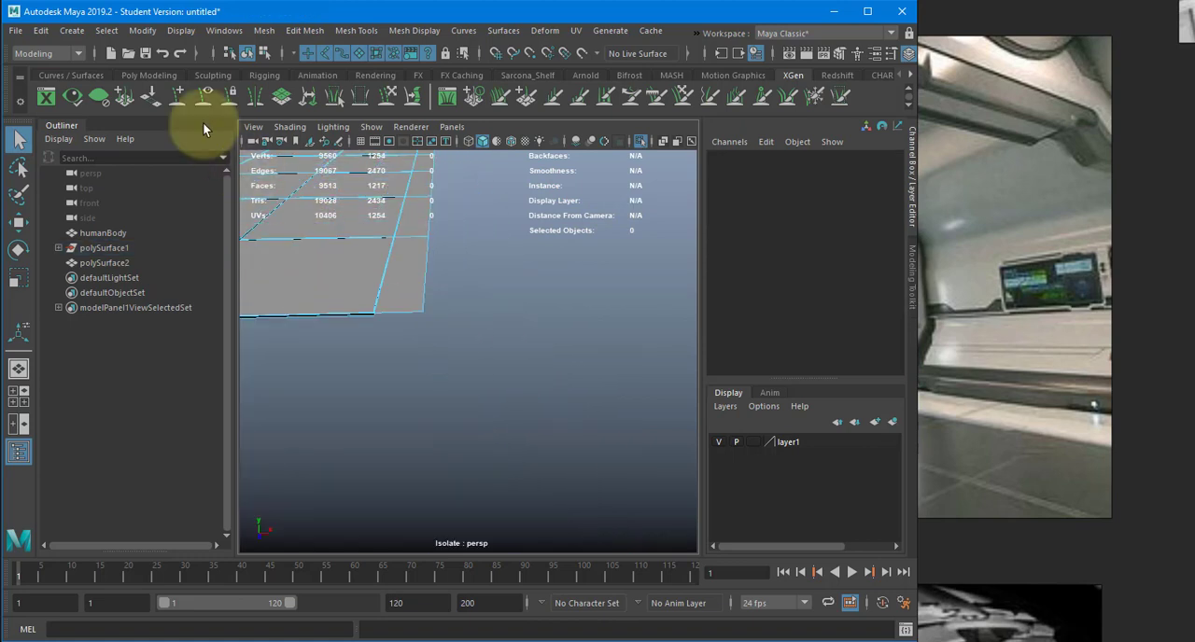
left_click(78, 36)
mouse_move(215, 296)
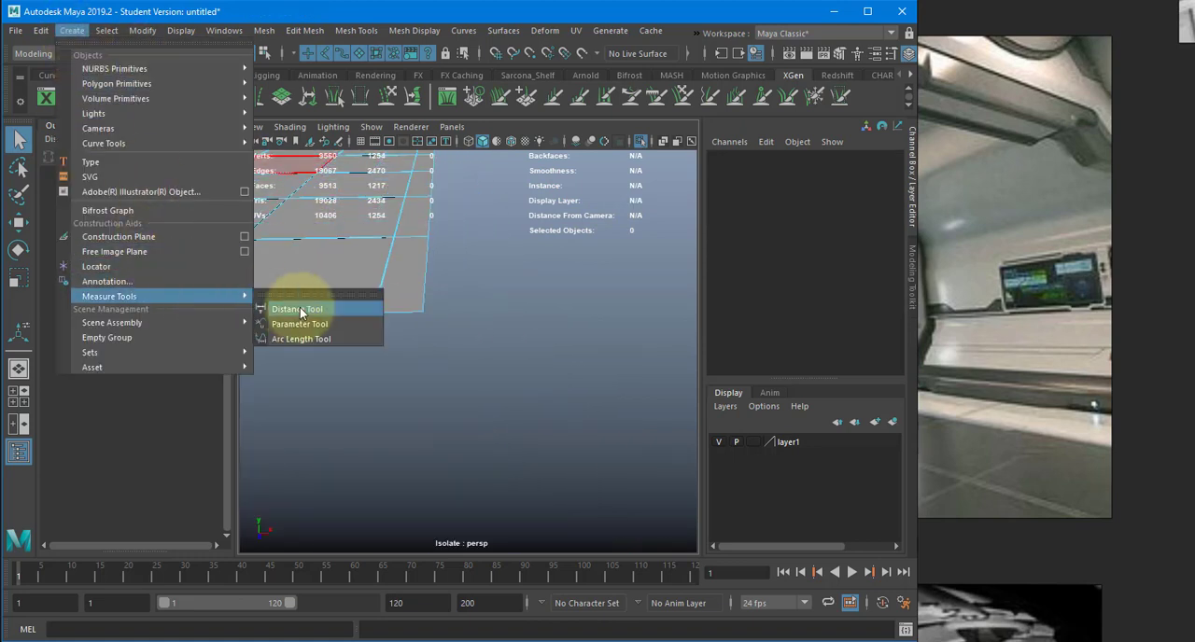
left_click(308, 309)
right_click_drag(319, 306, 327, 309, "alt")
middle_click_drag(327, 309, 357, 323, "alt")
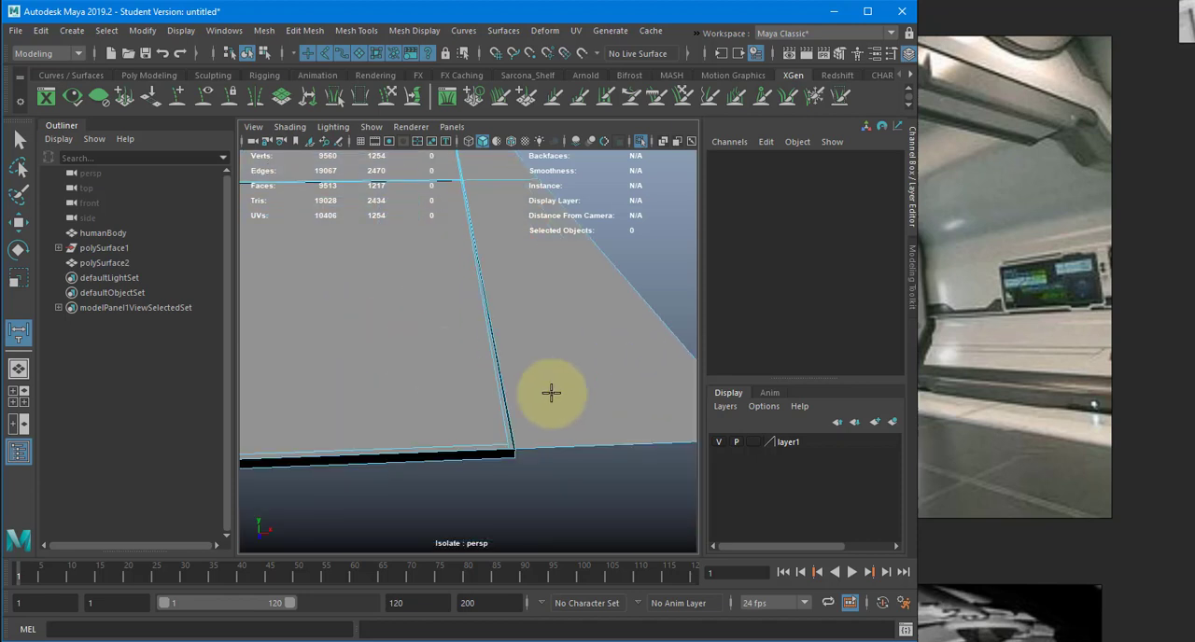
key("v")
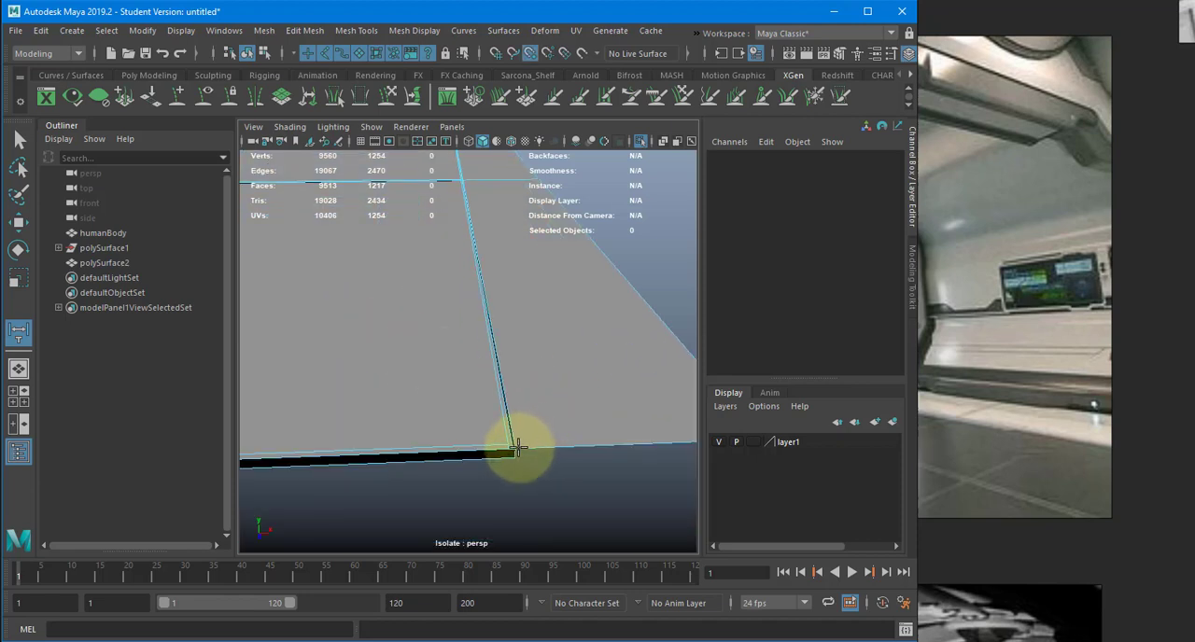
left_click(518, 450)
left_click_drag(616, 429, 614, 452, "alt")
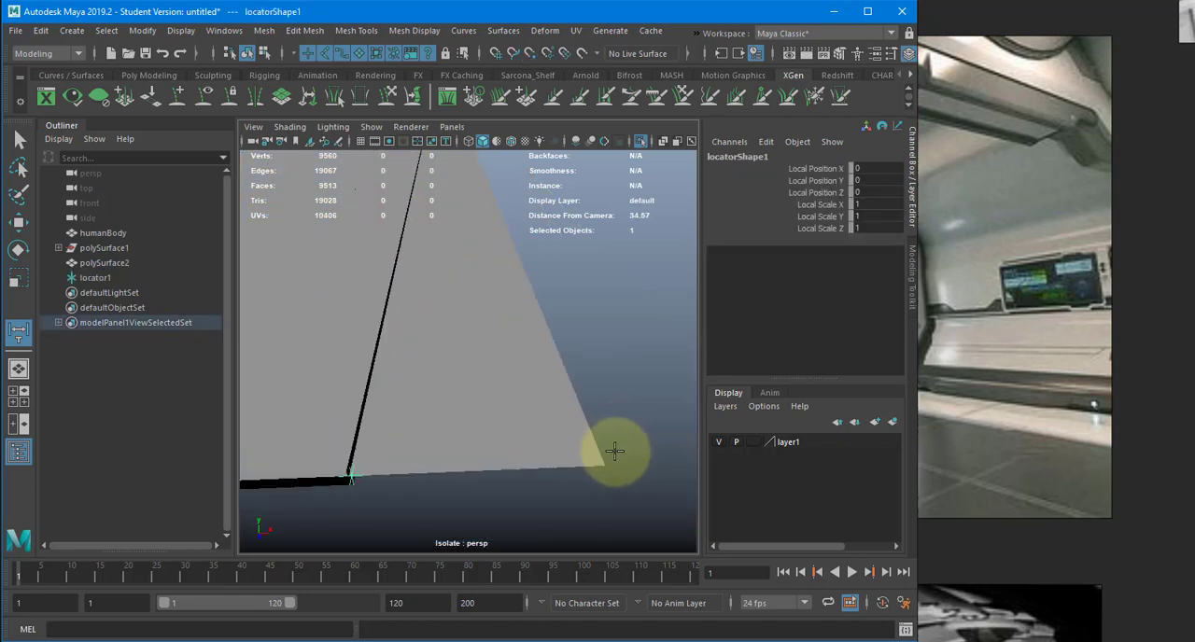
left_click(605, 465)
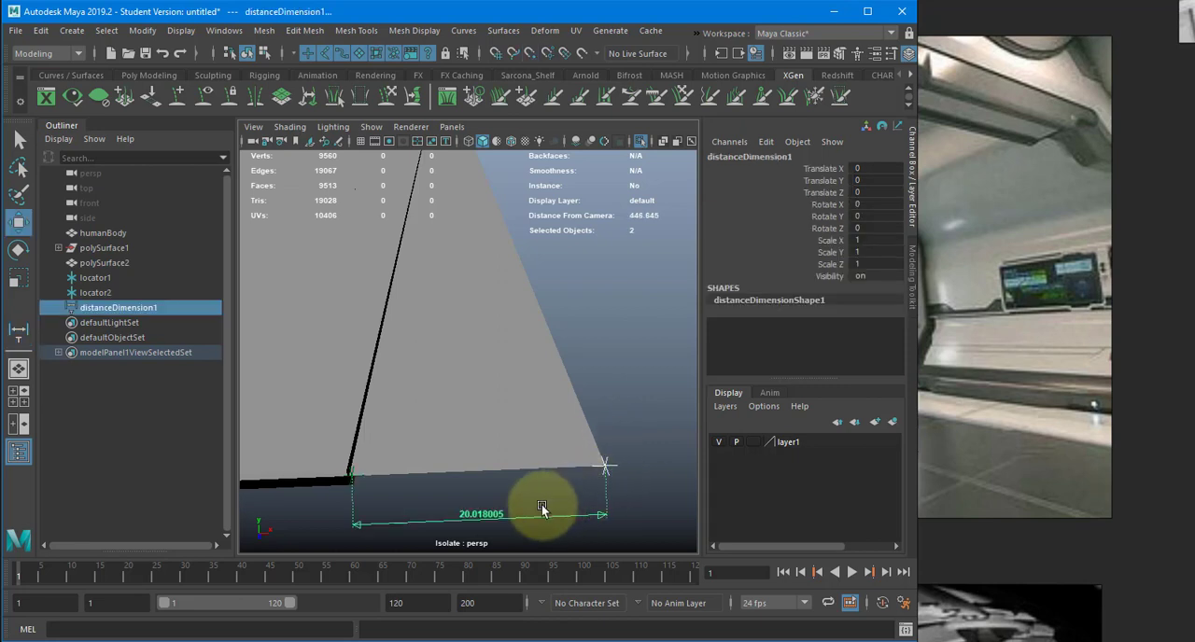
- Delete the distance measurement together with the locator at the strip's inner corner
middle_click_drag(494, 520, 531, 506, "alt")
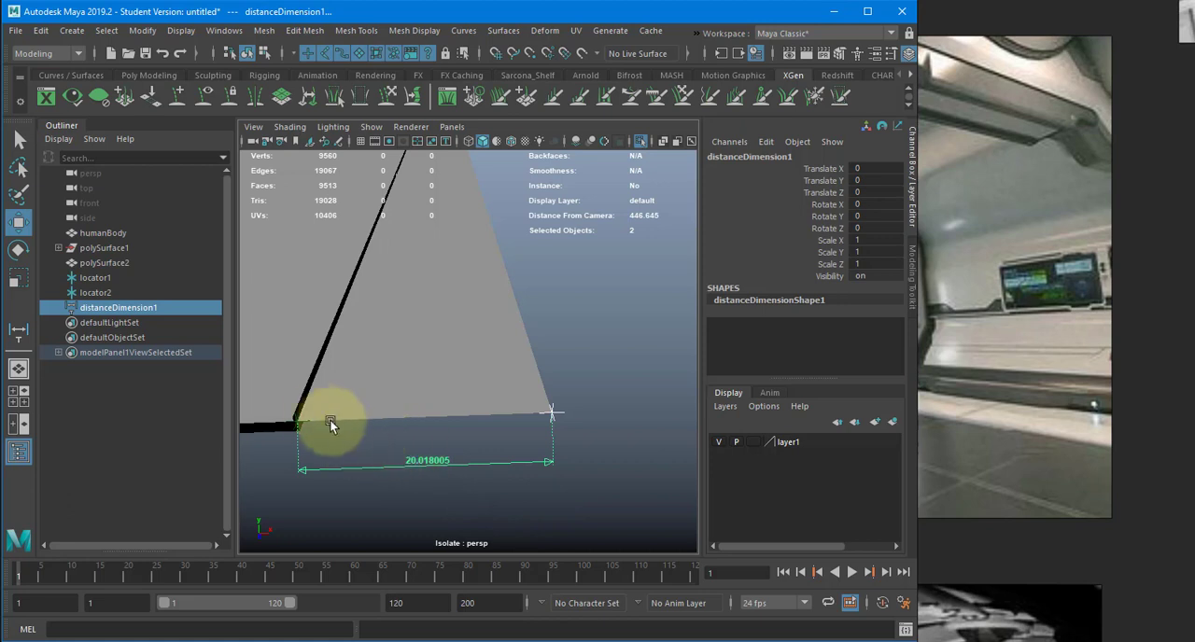
left_click(298, 422, "shift")
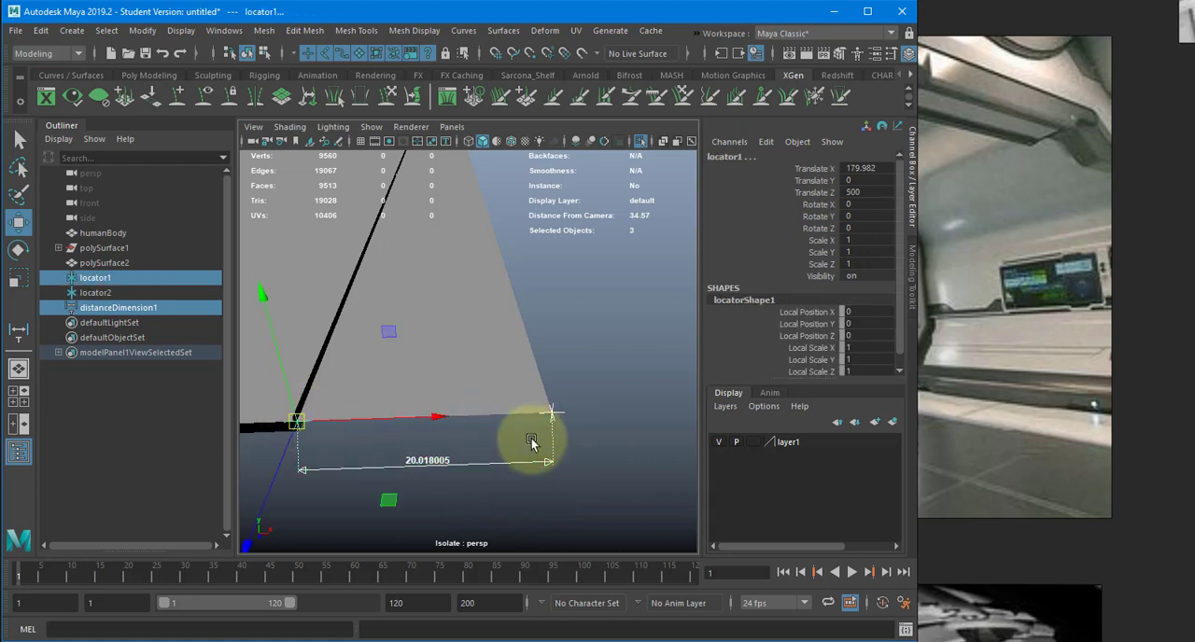
key("Delete")
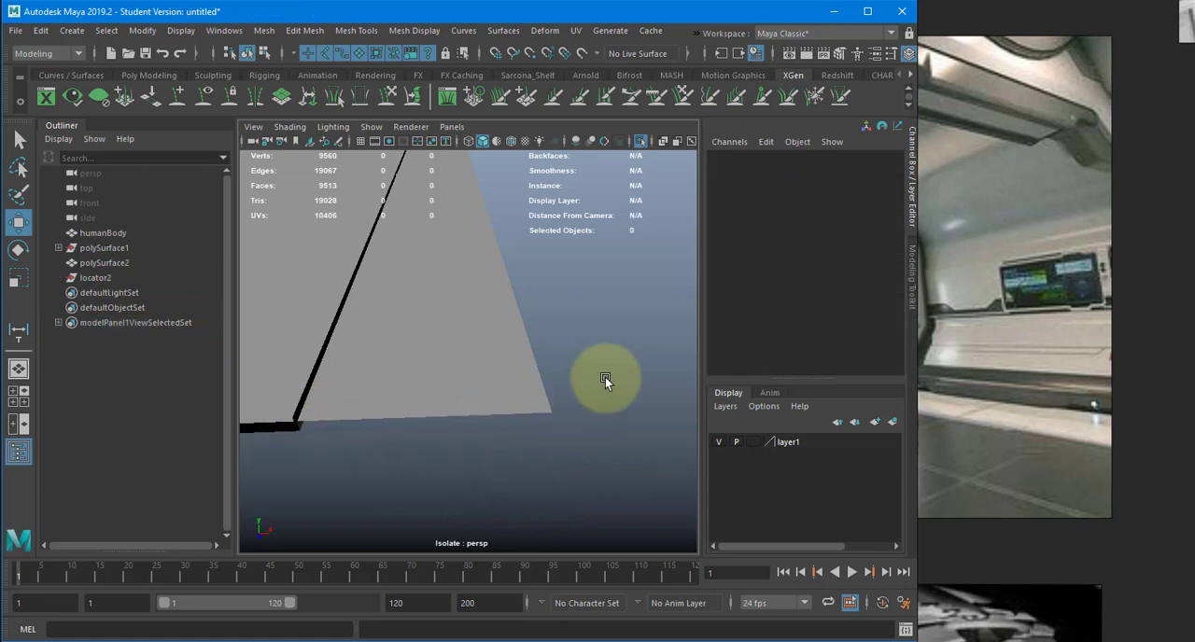
- Start a new polygon over the remaining border strip with Create Polygon, snapping its first two vertices to the strip's near-end corners in wireframe display
right_click_drag(603, 377, 516, 377, "alt")
left_click(75, 32)
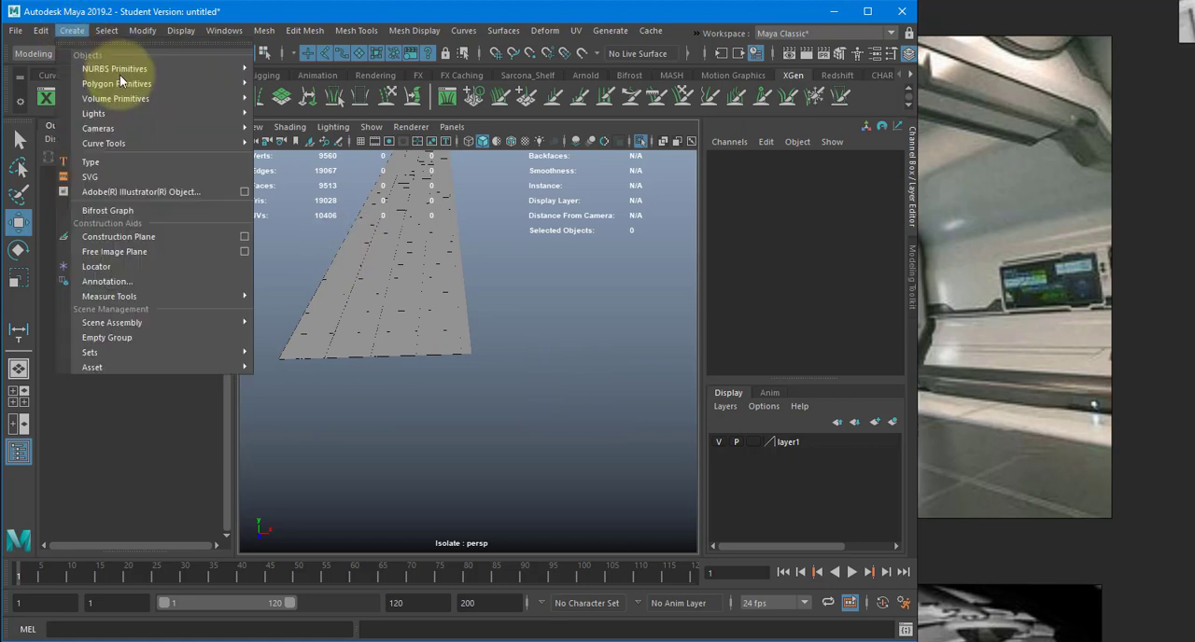
mouse_move(117, 83)
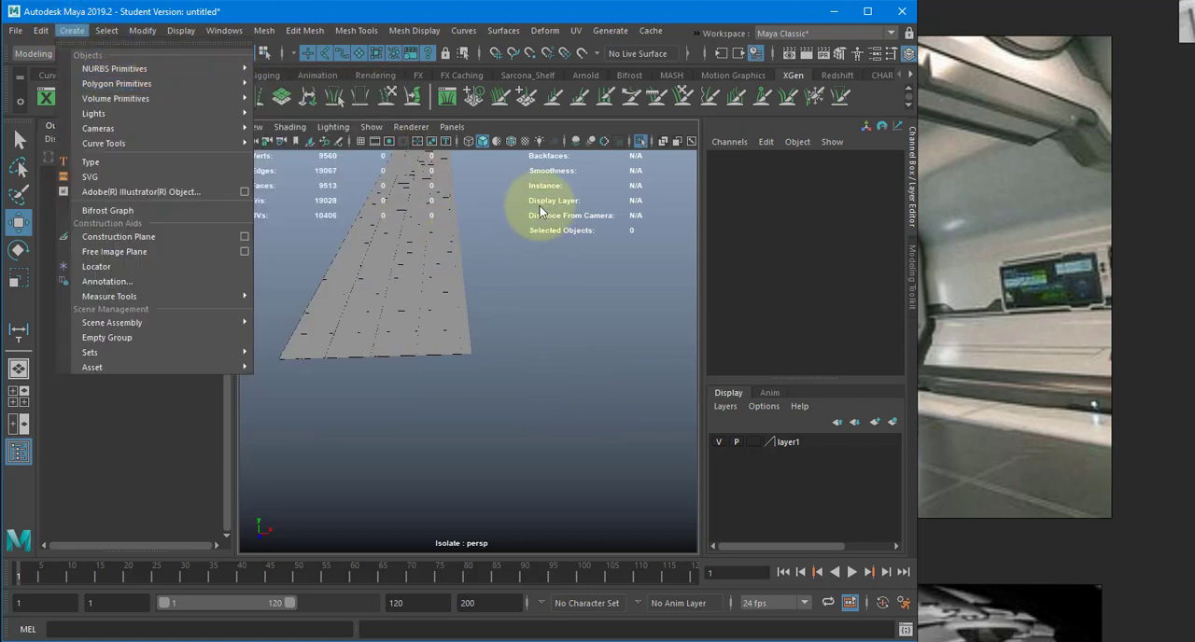
left_click(516, 219)
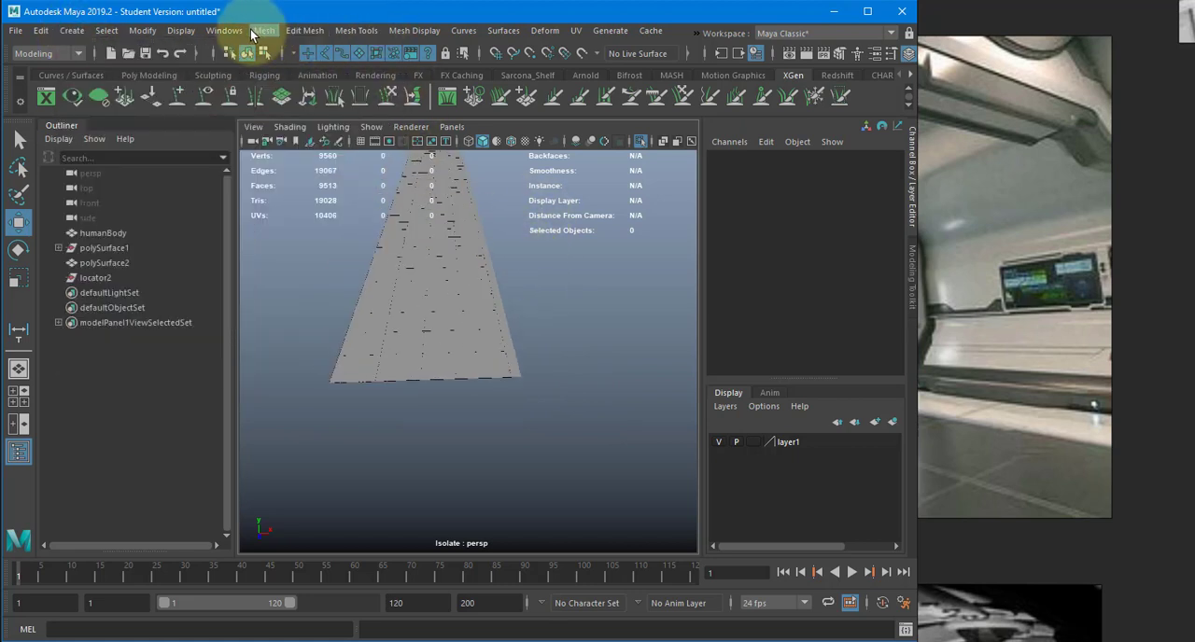
left_click(294, 31)
mouse_move(355, 31)
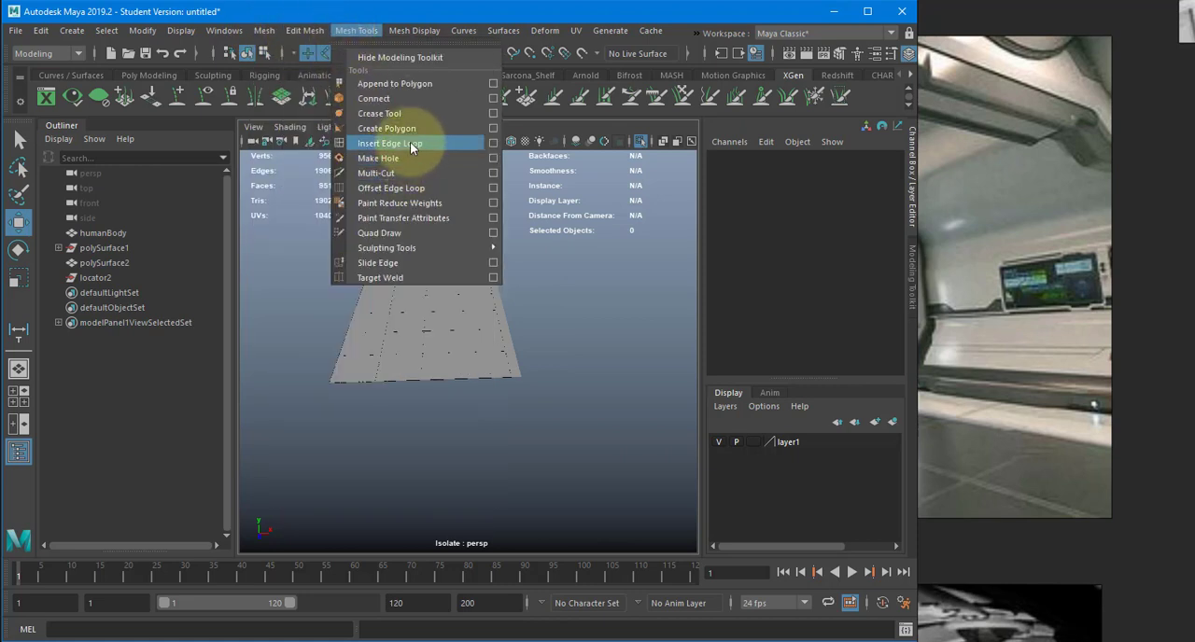
left_click(410, 133)
scroll(495, 299, "up", 5)
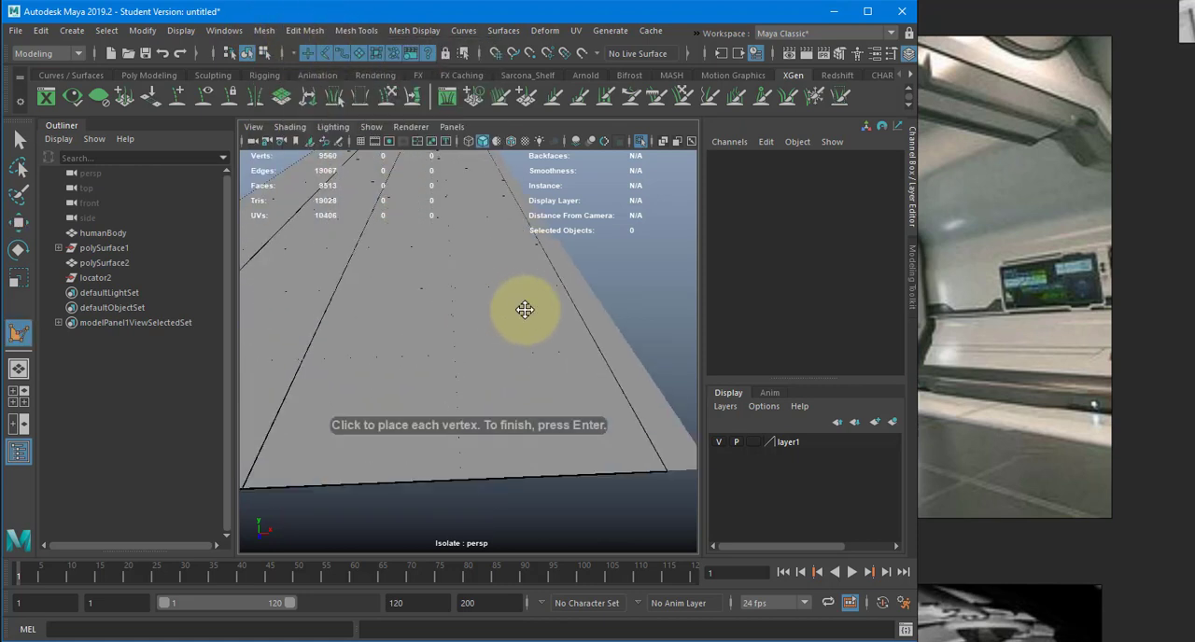
scroll(523, 315, "up", 6)
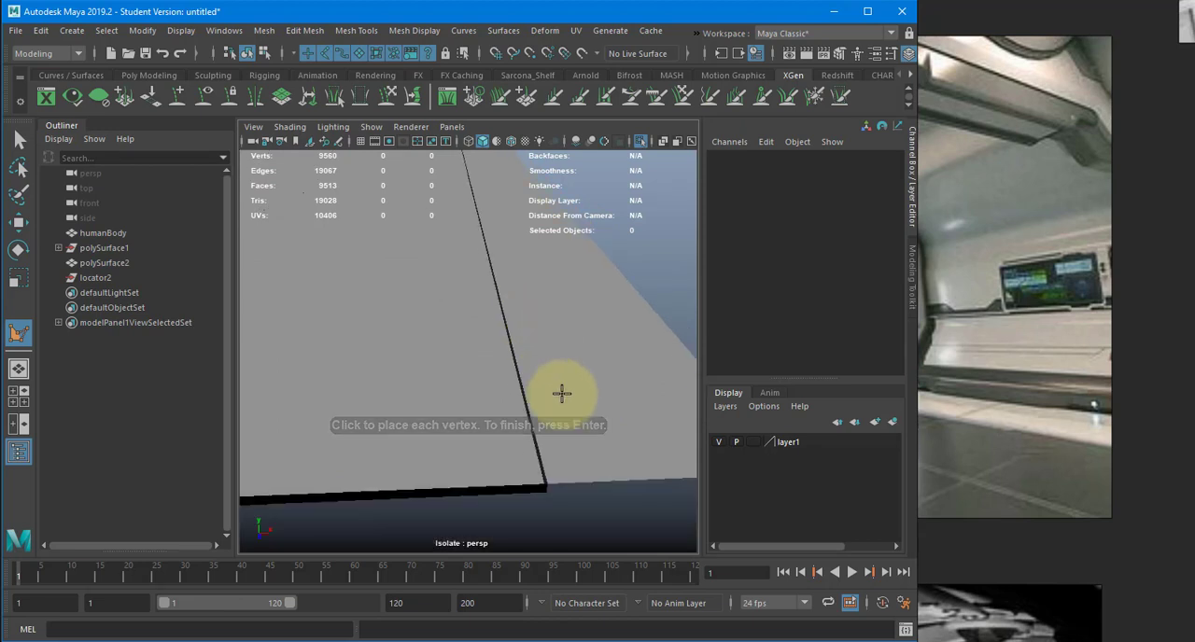
key("4")
mouse_move(576, 463)
middle_mouse_down("alt")
mouse_move(591, 464)
mouse_move(566, 457)
mouse_move(605, 474)
mouse_move(635, 440)
mouse_move(414, 480)
mouse_move(507, 453)
middle_mouse_up("alt")
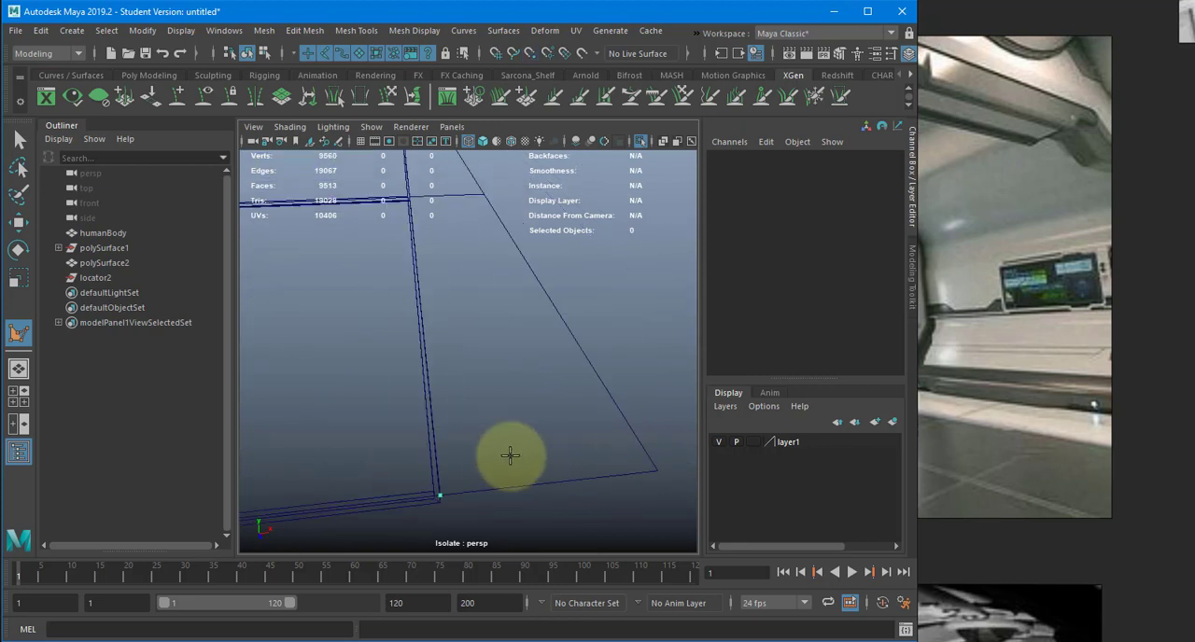
right_click_drag(643, 394, 536, 368, "alt")
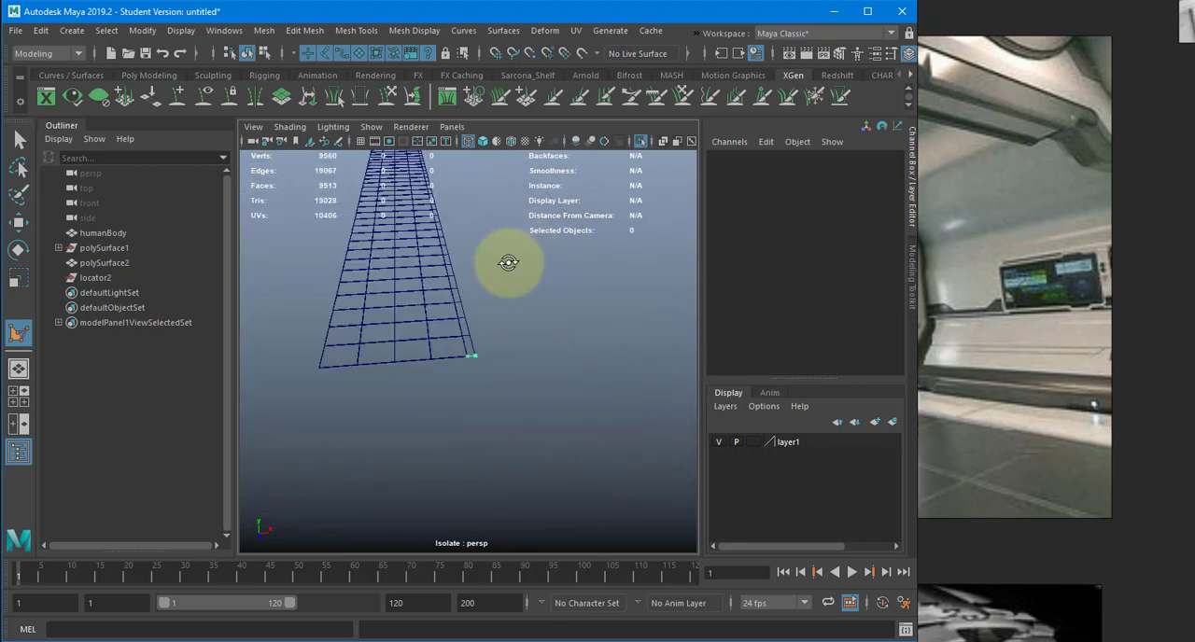
- Snap the polygon's other two vertices to the strip's outer and inner corners at the far end and complete the face
left_click_drag(510, 261, 158, 261, "alt")
left_click_drag(443, 280, 265, 278, "alt")
left_click_drag(480, 282, 480, 356, "alt")
scroll(481, 355, "up", 3)
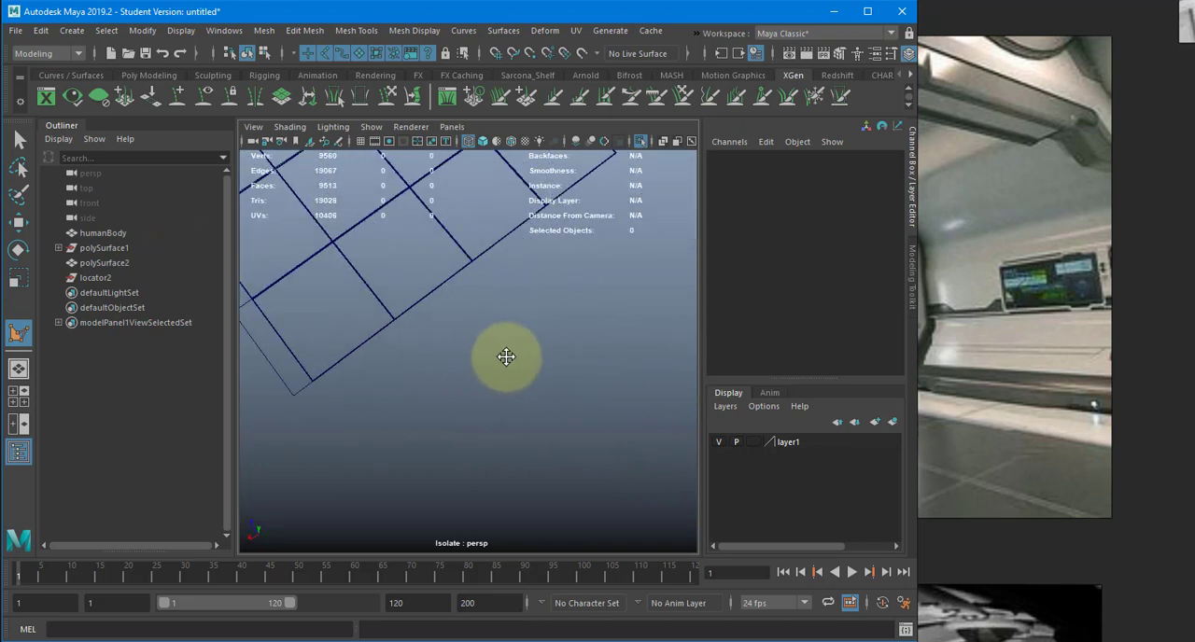
middle_click_drag(505, 356, 518, 363, "alt")
scroll(524, 369, "up", 4)
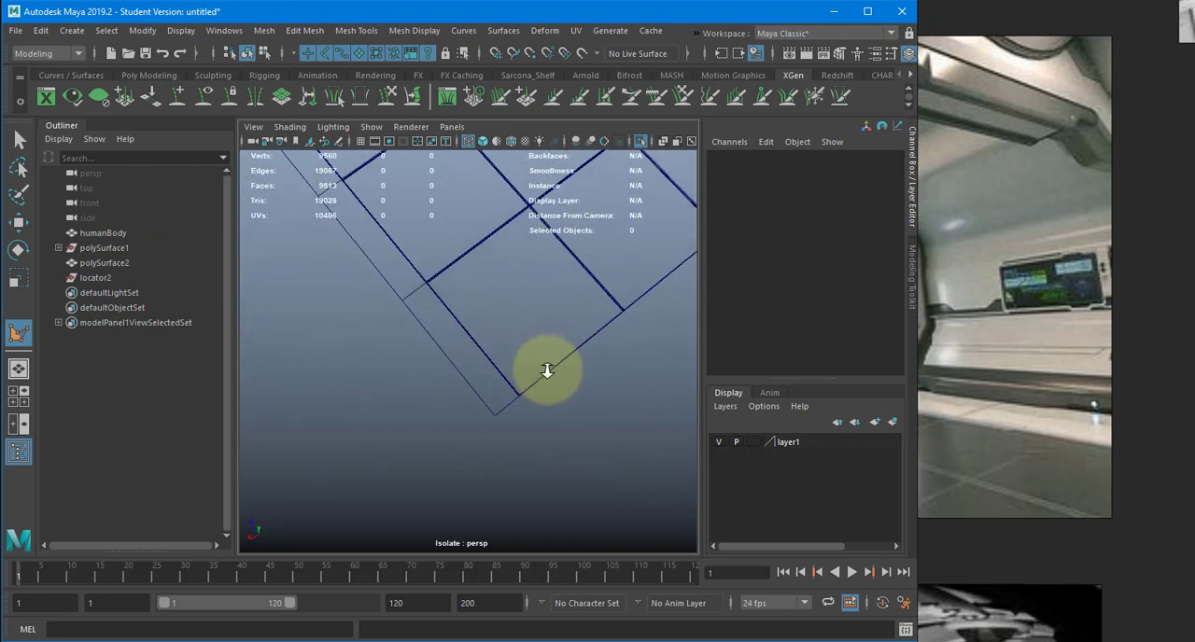
left_click(501, 435)
left_click_drag(499, 435, 370, 386, "alt")
middle_click_drag(370, 385, 452, 497, "alt")
right_click_drag(451, 458, 515, 457, "alt")
middle_click_drag(529, 427, 505, 435, "alt")
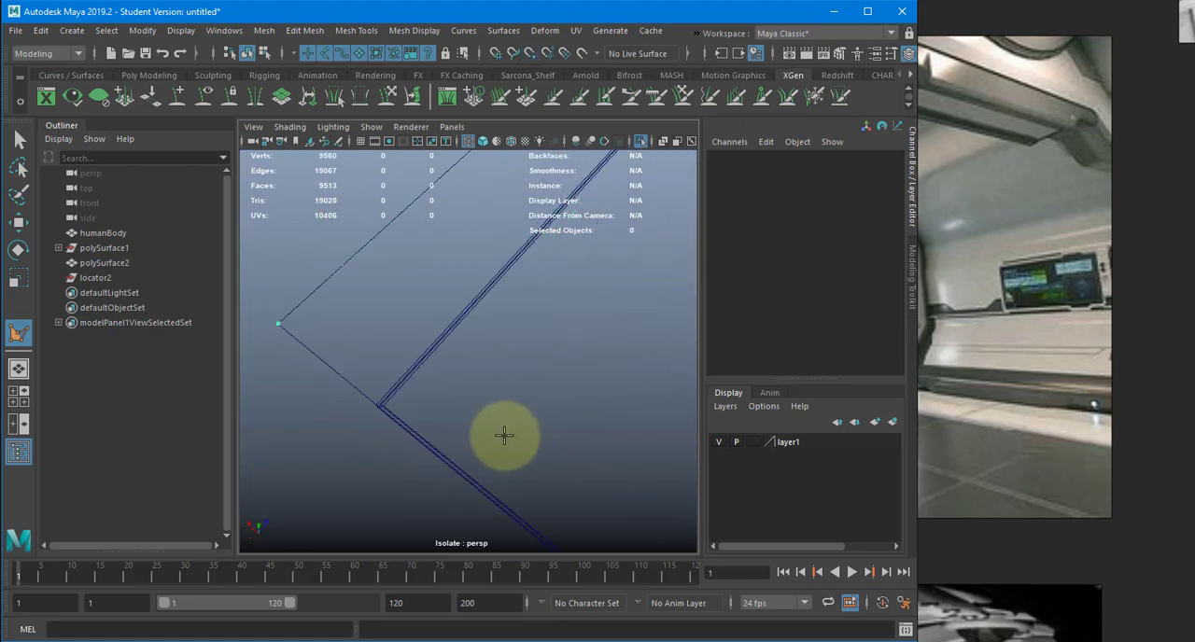
scroll(499, 433, "up", 2)
key("v")
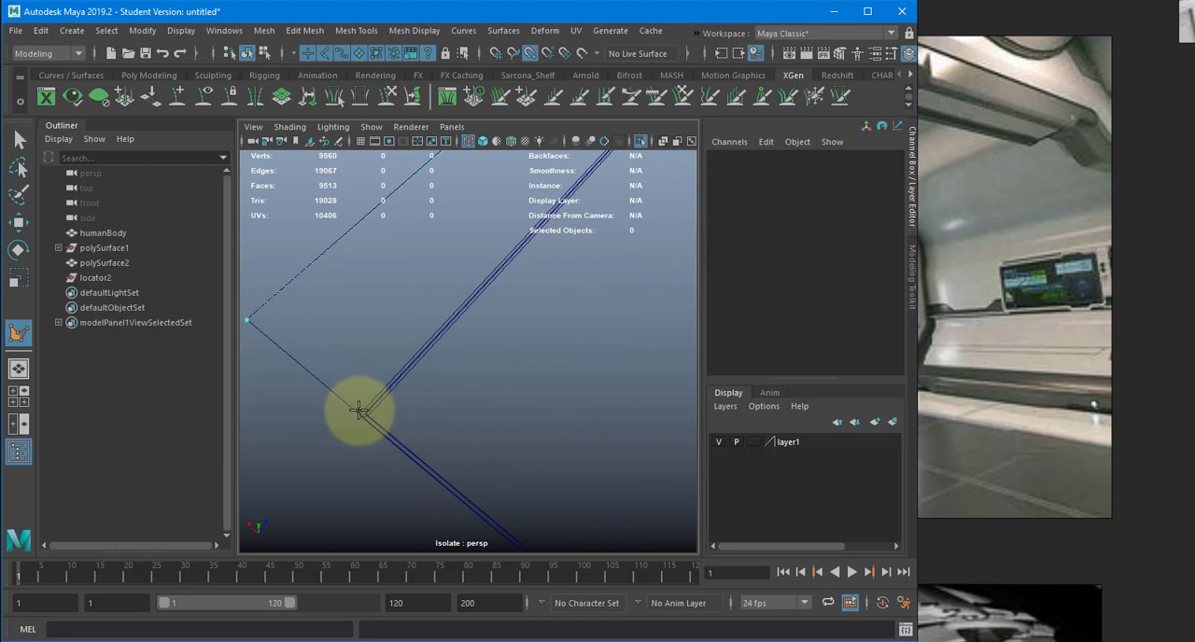
left_click(360, 412)
key("Return")
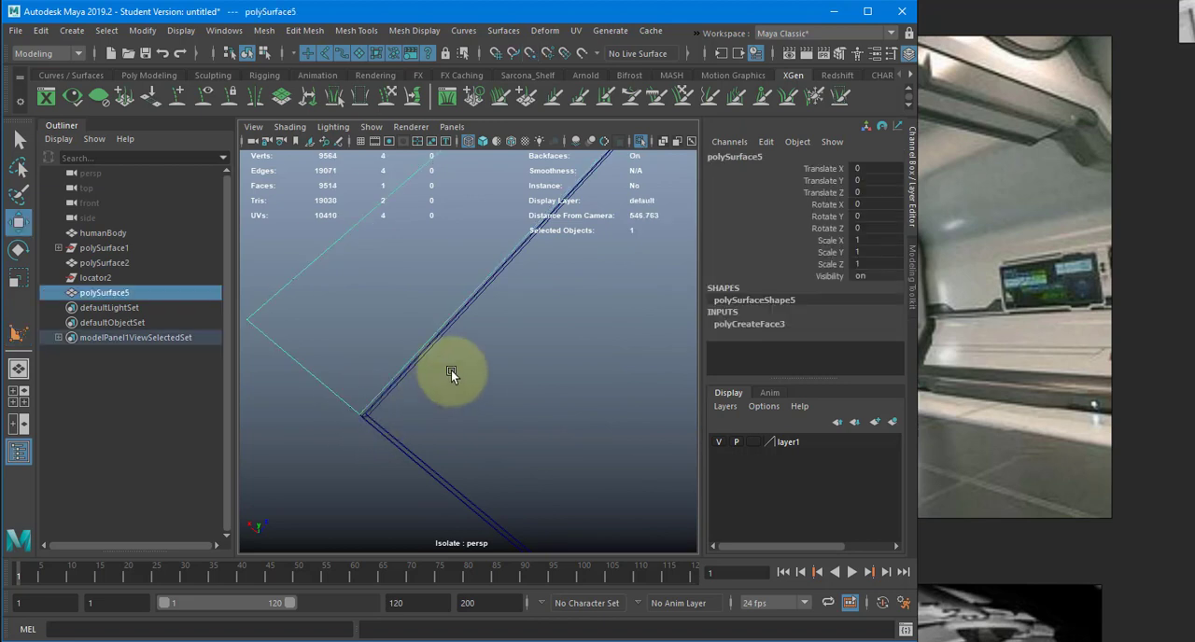
- Select the new strip polygon and examine it along the whole length of the floor
key("g")
key("w")
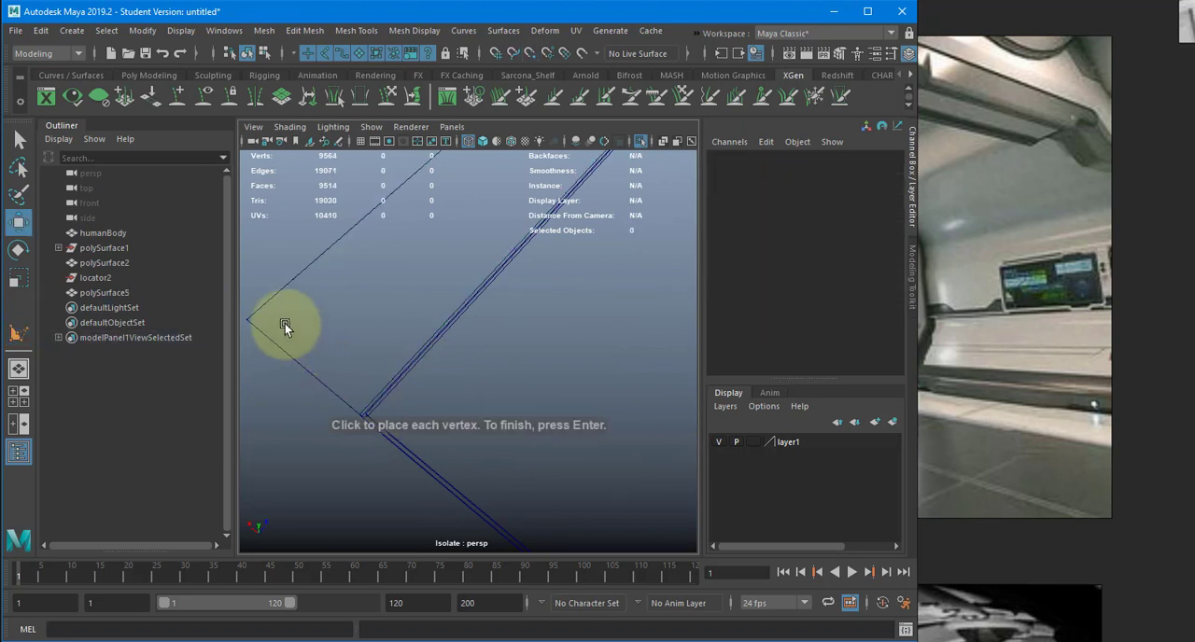
left_click(295, 279)
left_click(395, 300)
left_click_drag(395, 299, 637, 335)
left_click(429, 481, "ctrl")
key("f")
left_click_drag(374, 416, 540, 368, "alt")
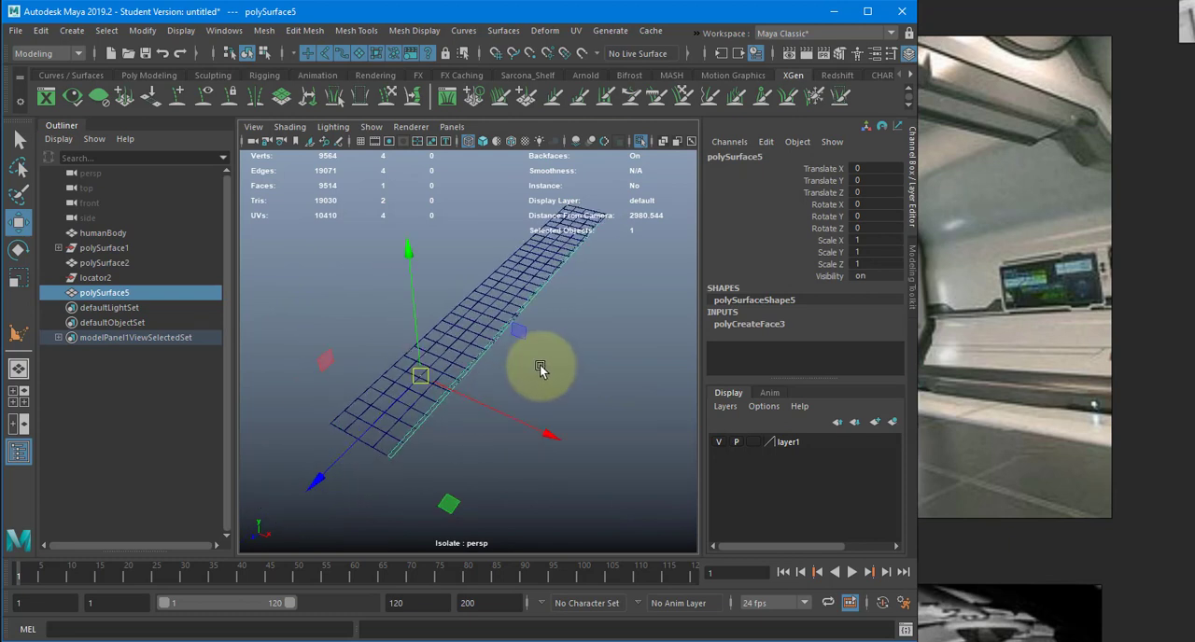
- Delete the floor mesh's original segmented border strip faces beneath the new polygon and return to object mode
left_click_drag(525, 365, 462, 363, "alt")
left_click(461, 361)
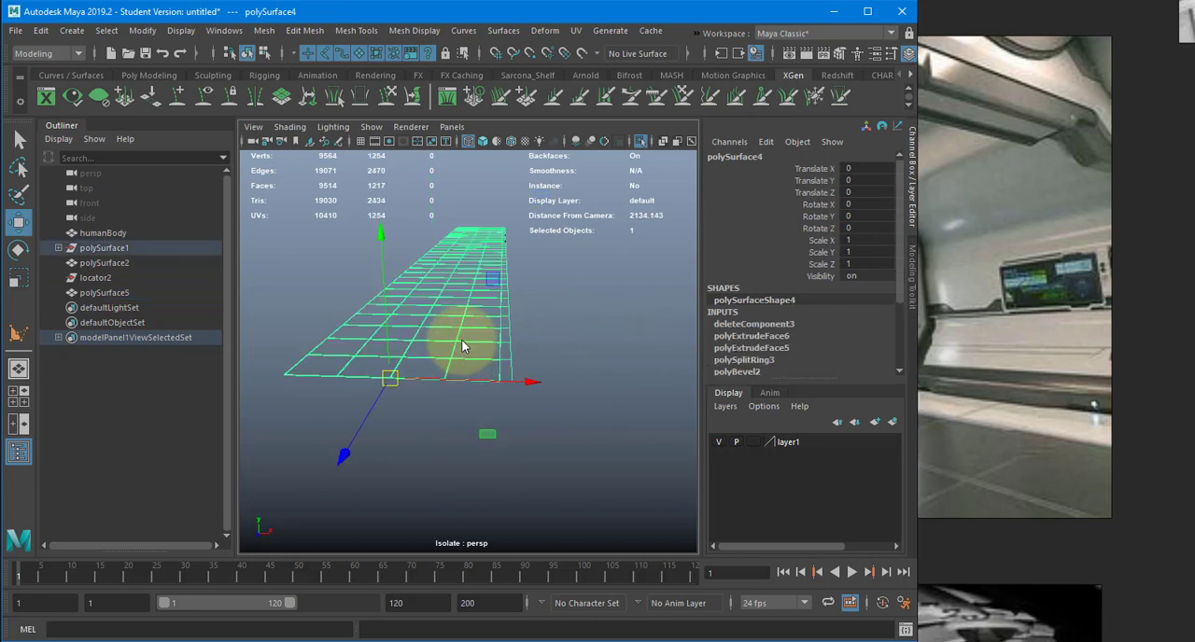
mouse_move(461, 341)
right_mouse_down()
mouse_move(480, 320)
mouse_move(483, 338)
right_mouse_up()
left_click(506, 353)
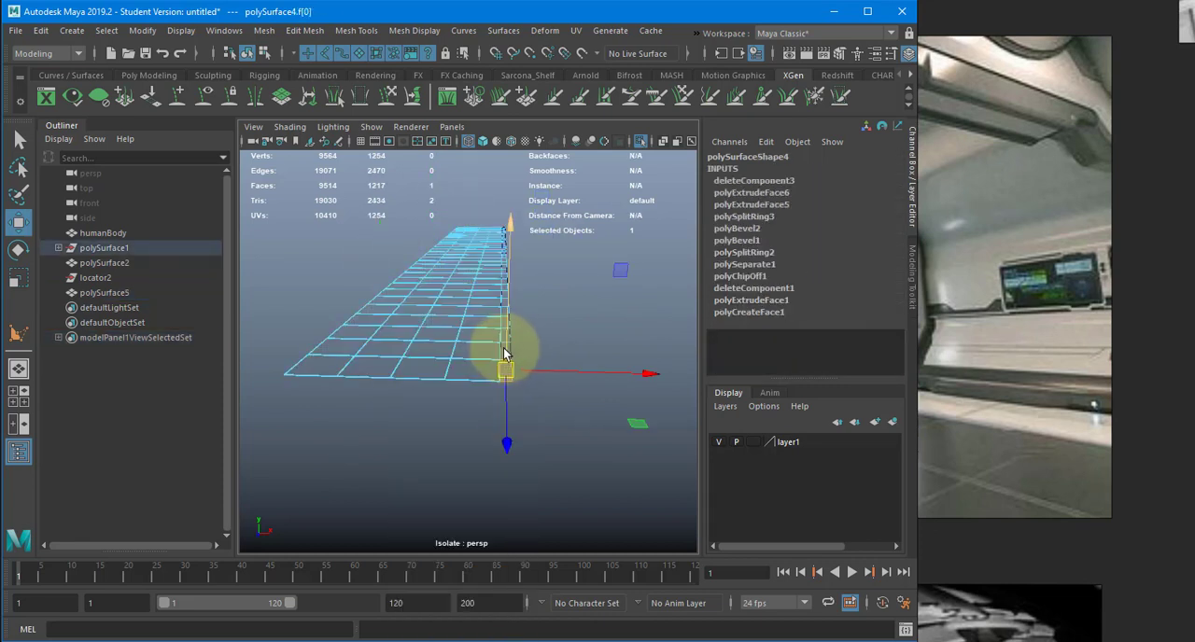
key("q")
double_click(505, 352, "ctrl")
left_click(505, 370)
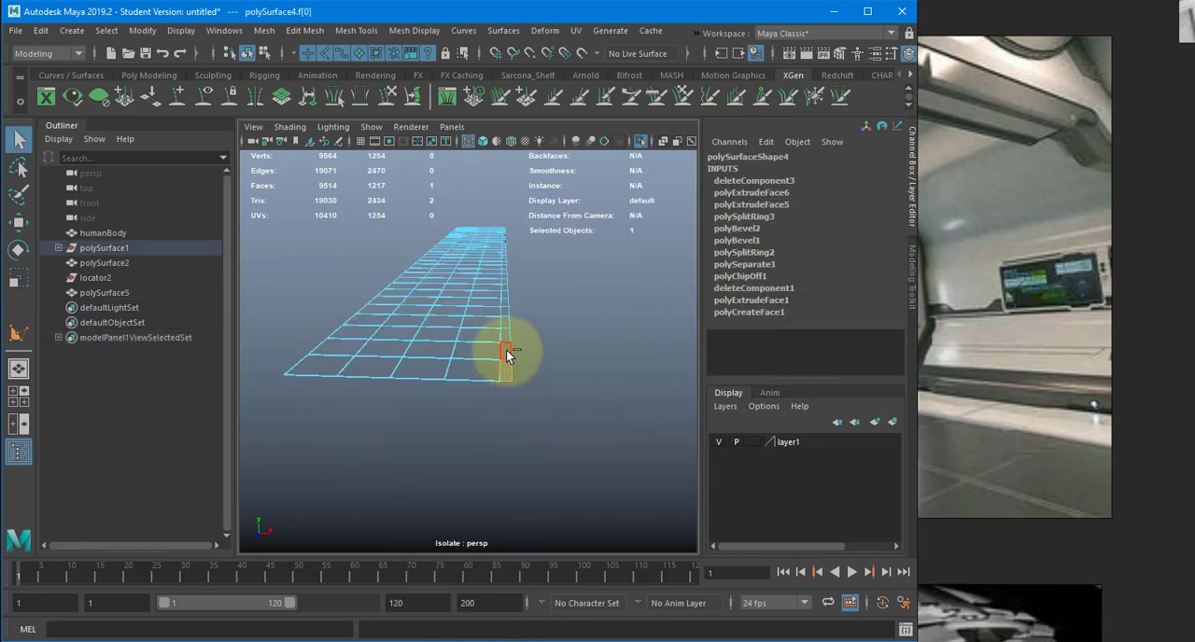
left_click(511, 366)
left_click(507, 368)
double_click(506, 350, "shift")
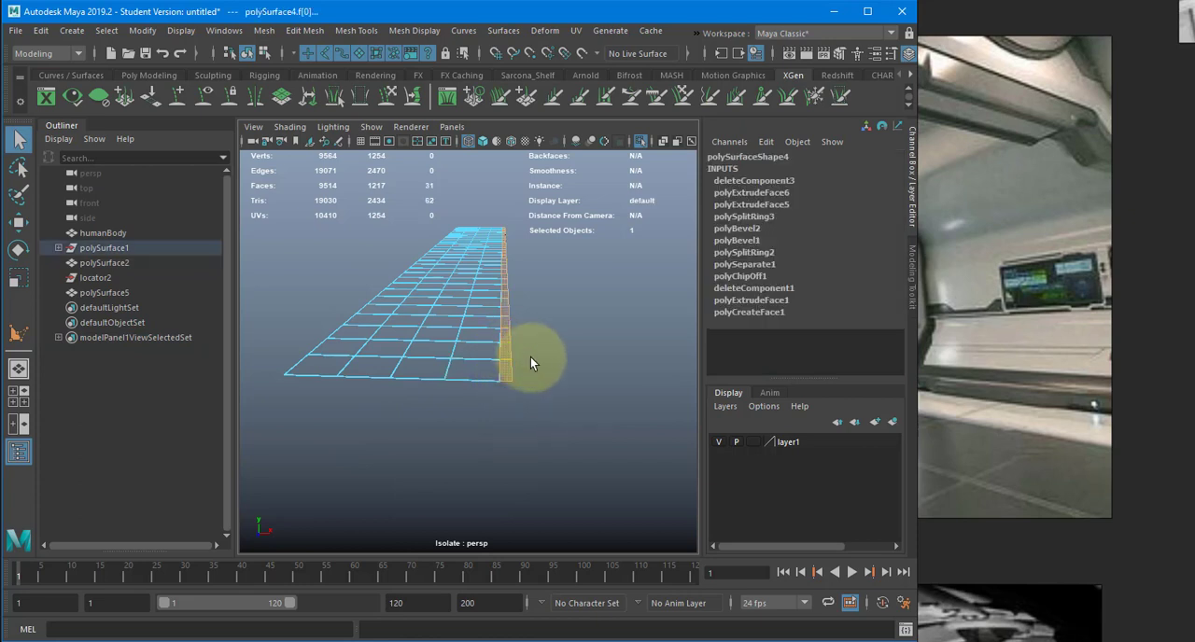
key("Delete")
key("F8")
- Insert 15 evenly spaced edge loops across the new strip polygon, using Insert Edge Loop set to multiple edge loops
left_click(516, 343)
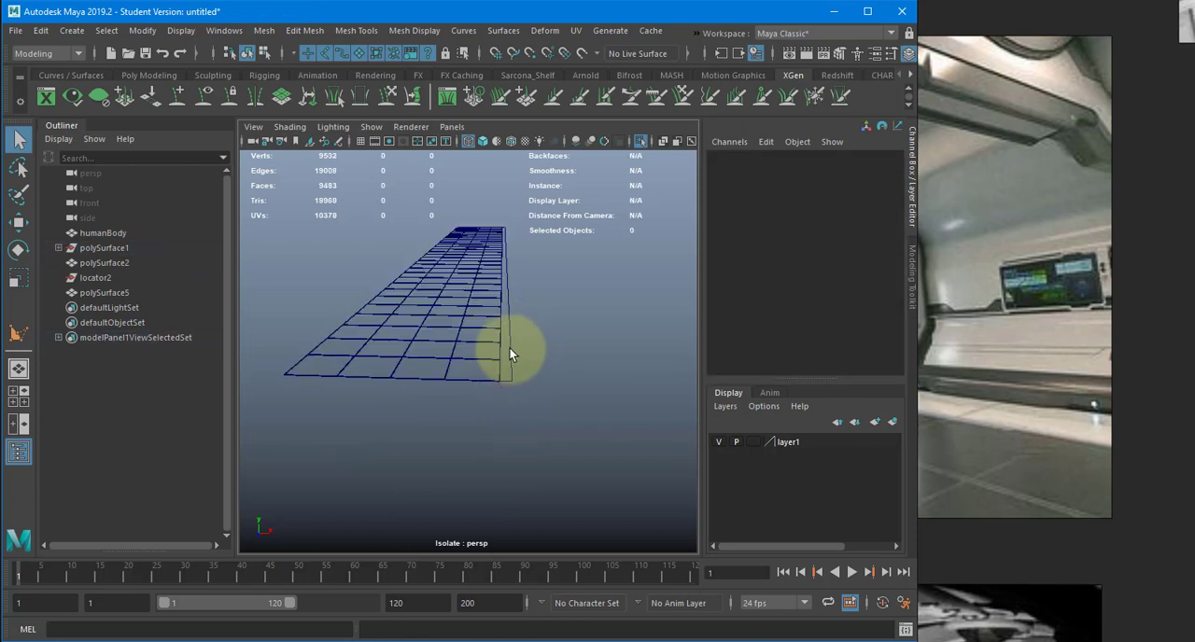
left_click(509, 353)
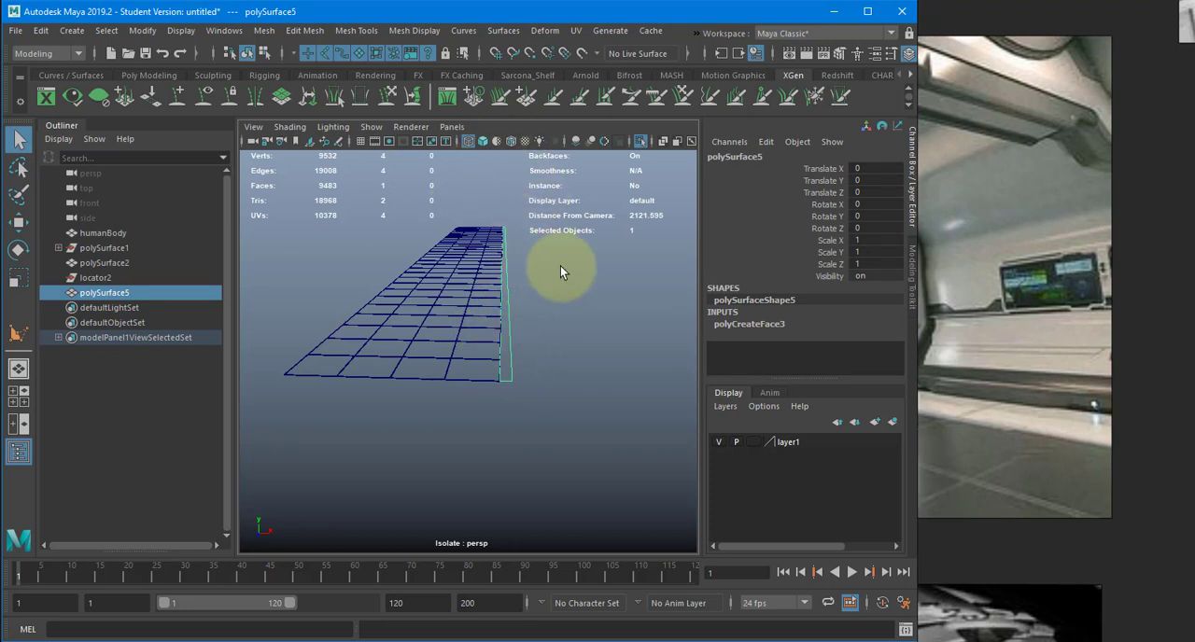
right_click_drag(560, 266, 486, 288, "shift")
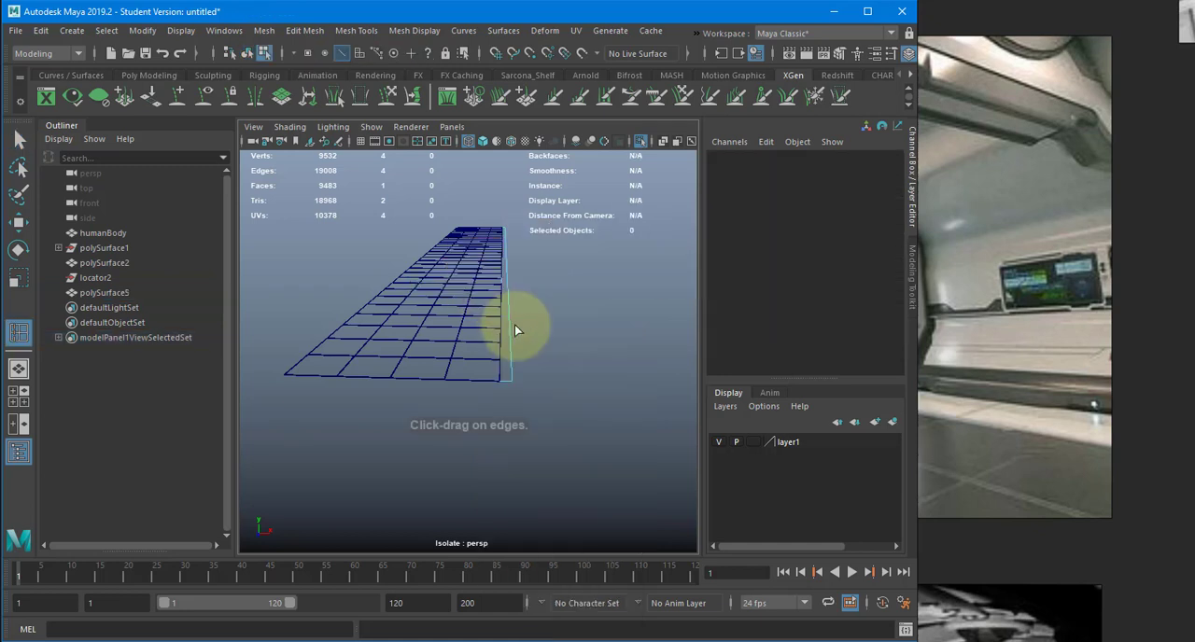
double_click(19, 331)
left_click(173, 176)
left_click_drag(161, 204, 109, 206)
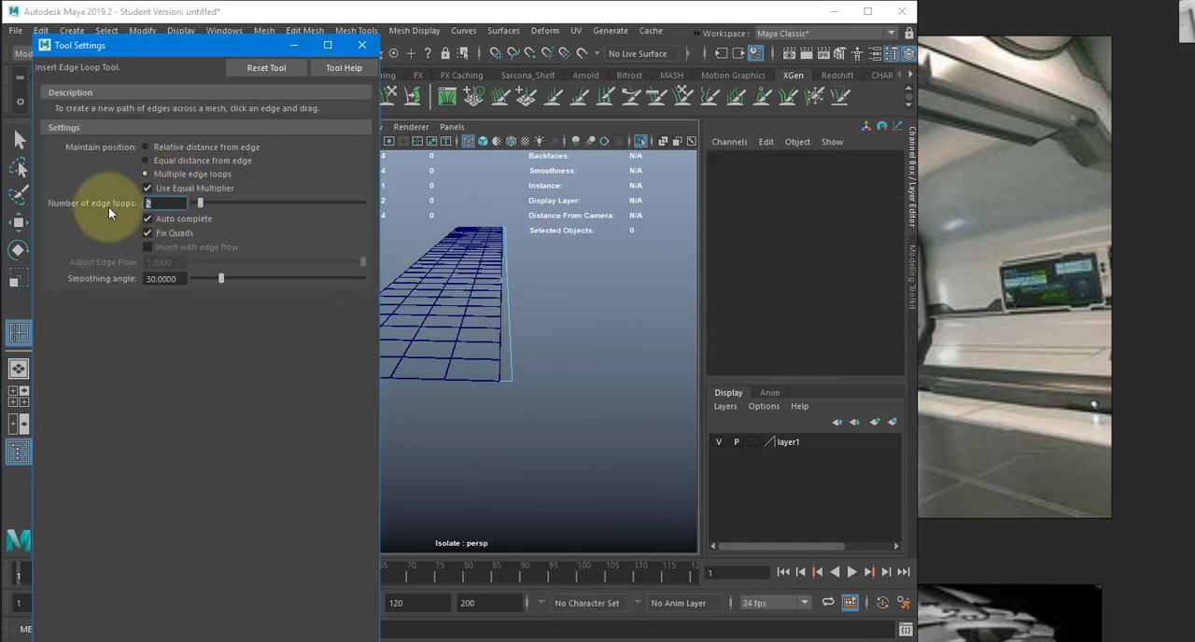
type("15")
key("Return")
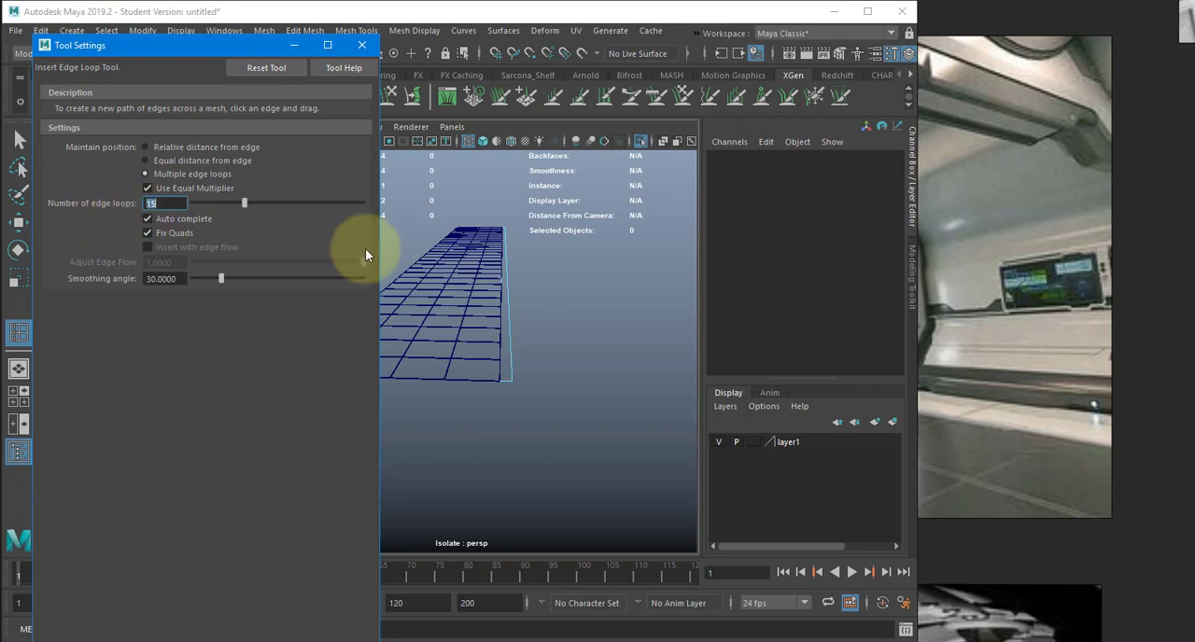
left_click(509, 338)
left_click_drag(507, 323, 590, 354, "alt")
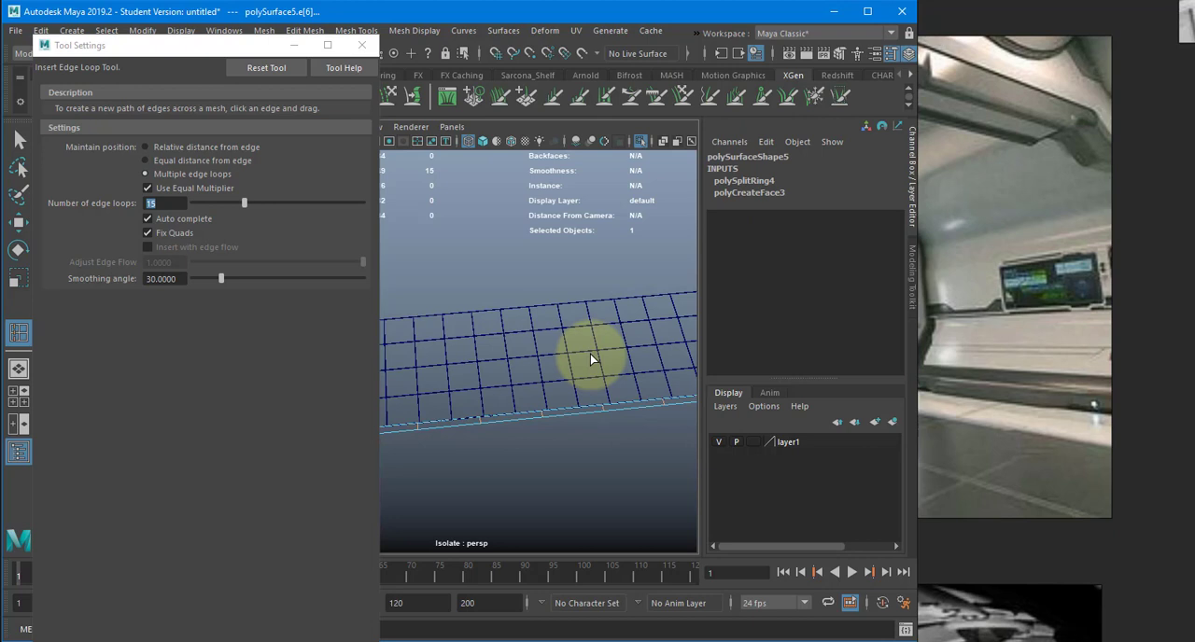
- Undo the 15 edge loops on the strip polygon and try 20 evenly spaced loops in their place
key("ctrl+z")
left_click_drag(170, 203, 107, 201)
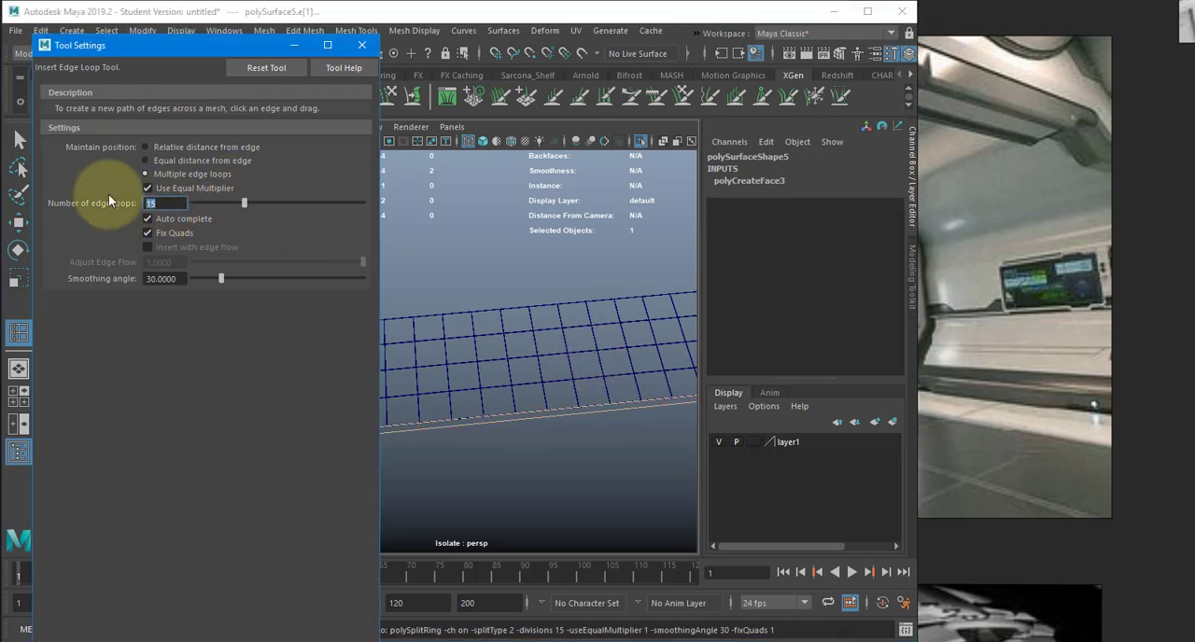
type("20")
key("Return")
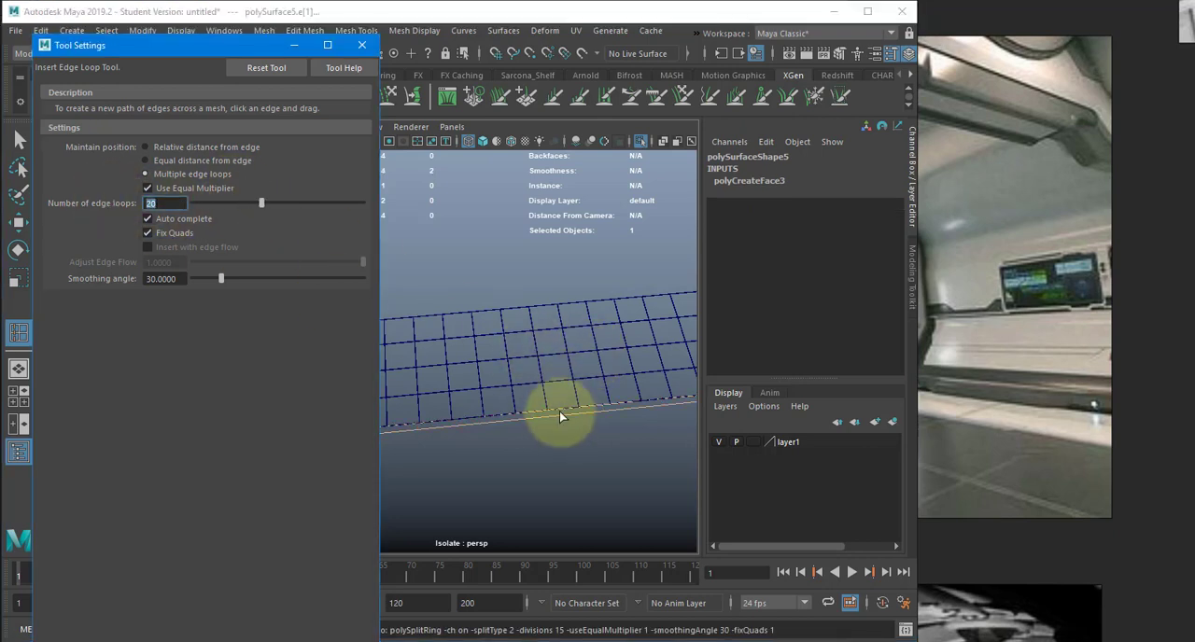
left_click(558, 416)
middle_click_drag(520, 434, 492, 437, "alt")
key("ctrl+z")
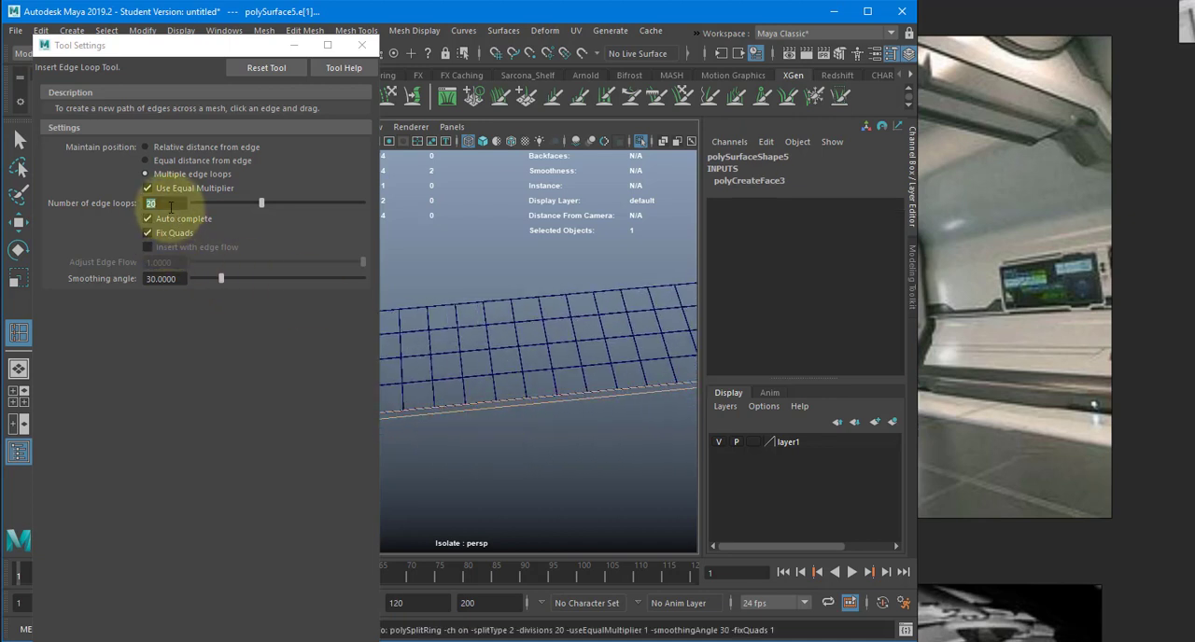
- Insert 10 evenly spaced edge loops across the strip polygon and close the tool settings
left_click(534, 381)
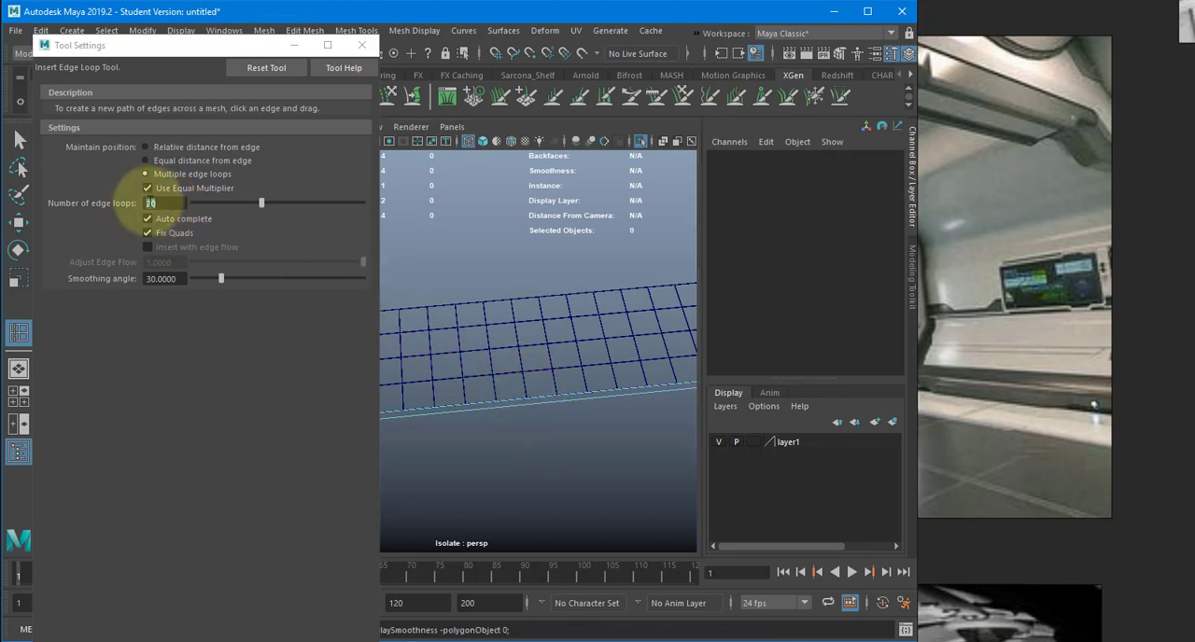
type("10")
key("Return")
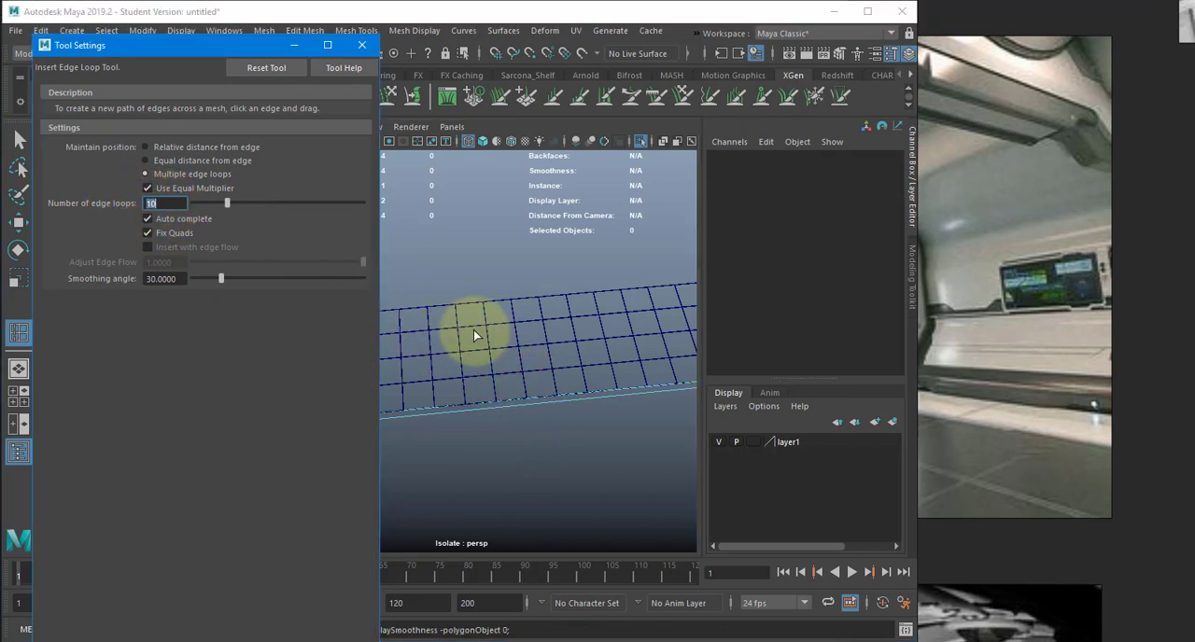
left_click(516, 404)
left_click_drag(503, 425, 569, 394, "alt")
key("w")
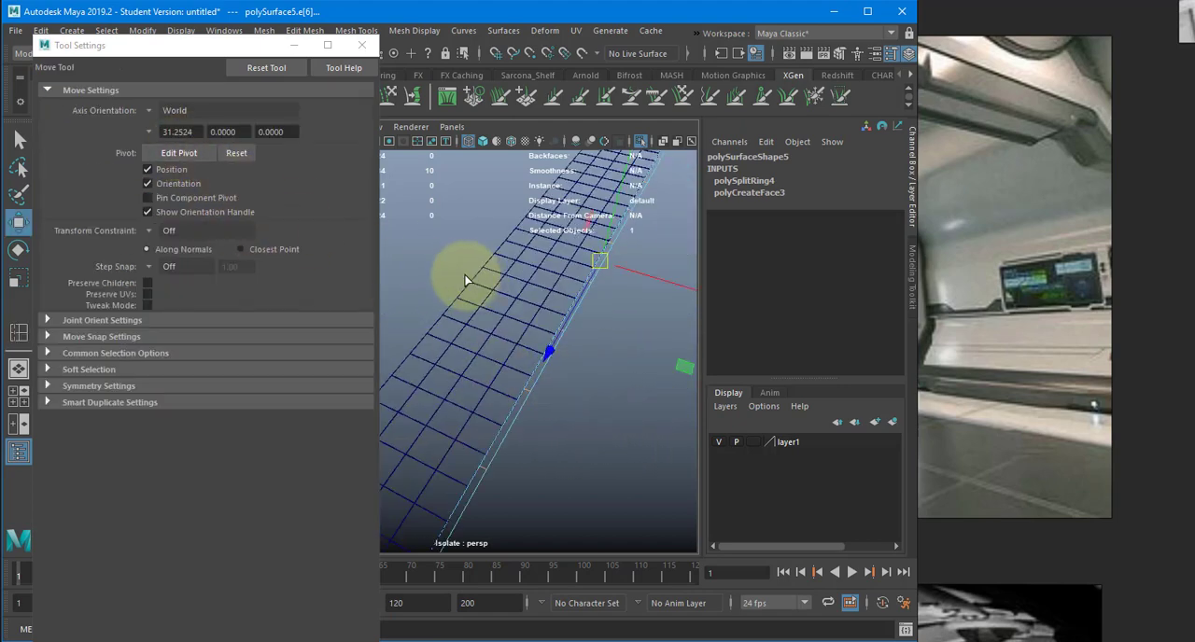
key("y")
left_click(360, 45)
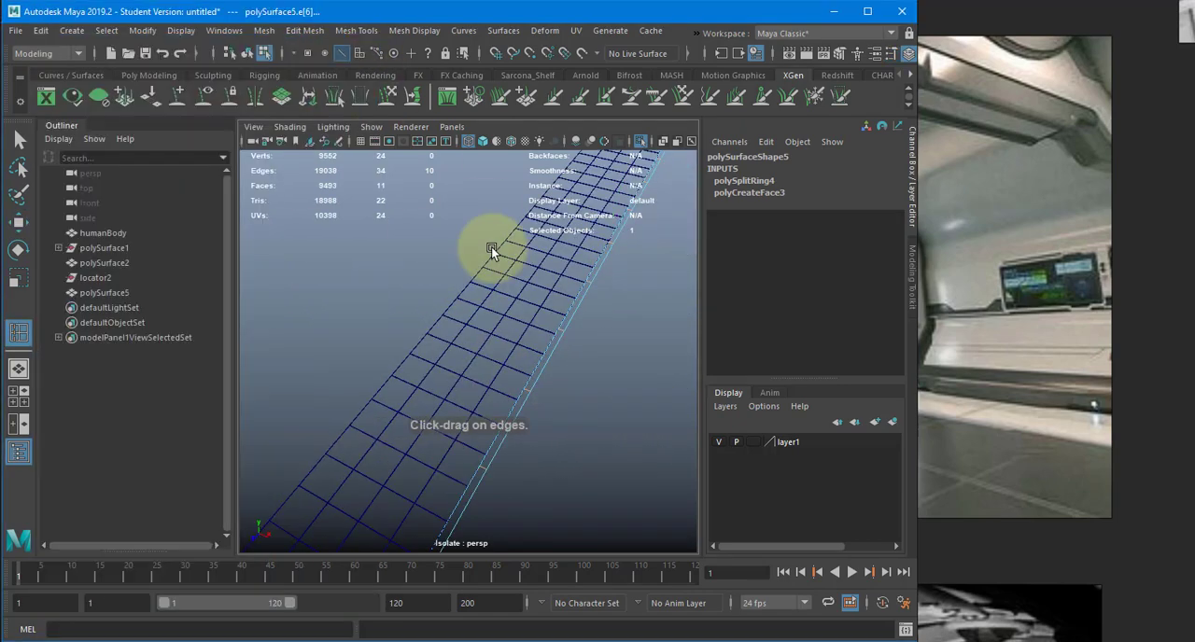
key("w")
left_click_drag(491, 246, 598, 358, "alt")
- Select every face of the border strip, from the near end to the far end of the floor
key("F11")
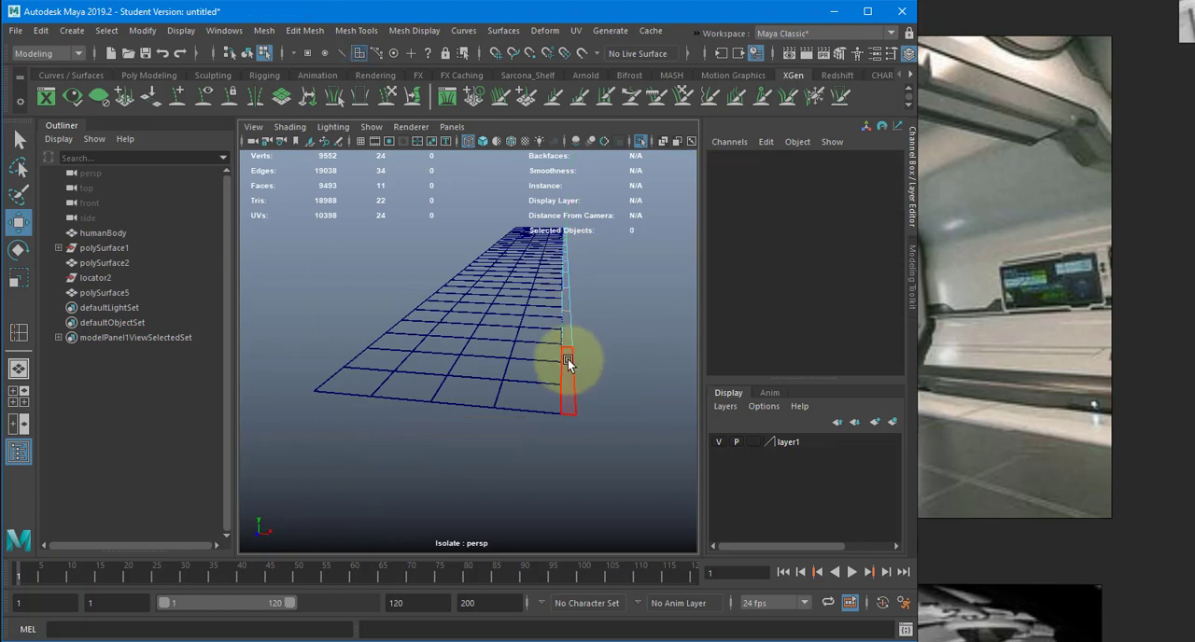
left_click(568, 329)
key("q")
left_click(567, 325, "shift")
left_click(567, 301, "shift")
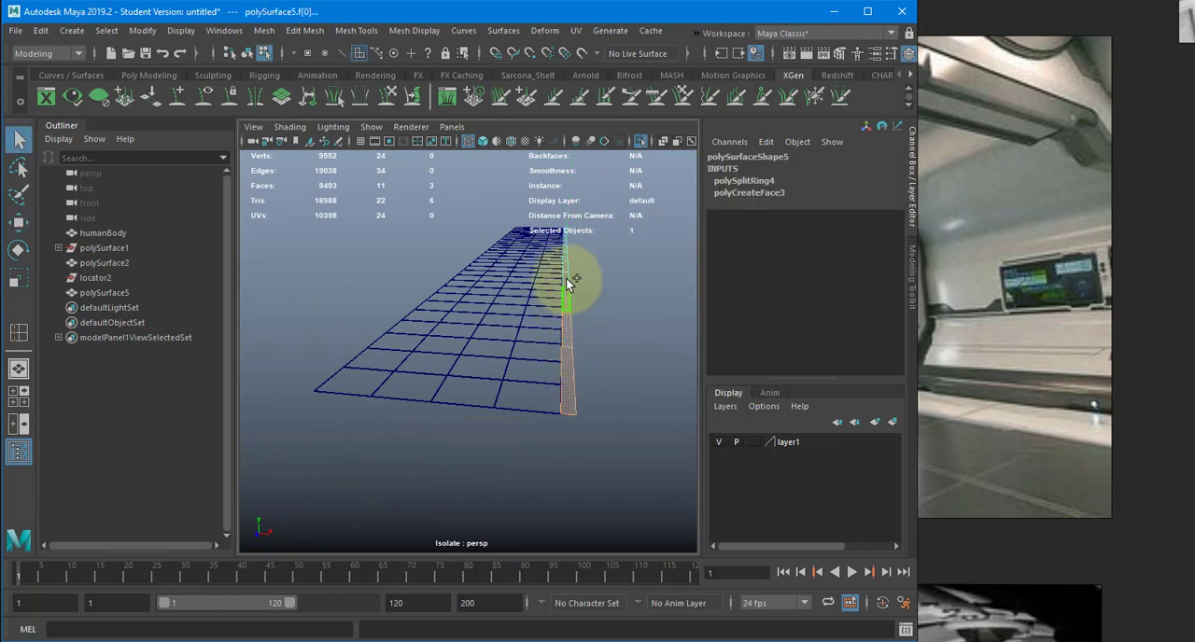
left_click(565, 262, "shift")
left_click(565, 255, "shift")
left_click_drag(606, 280, 457, 300, "alt")
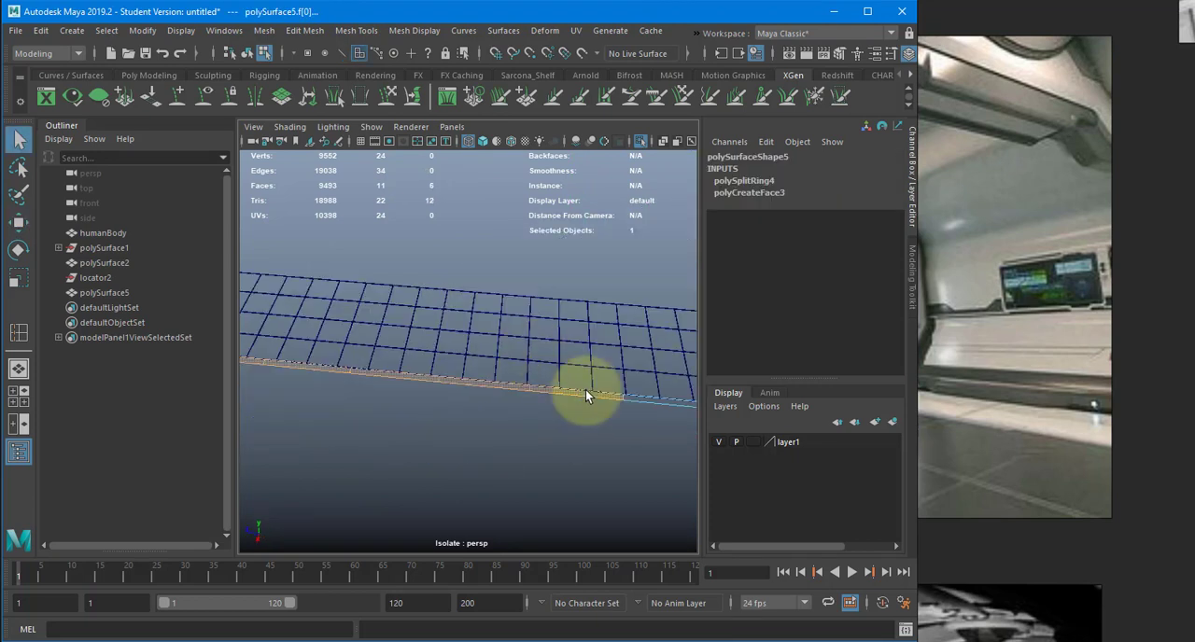
middle_click_drag(587, 390, 447, 365, "alt")
left_click(446, 343, "shift")
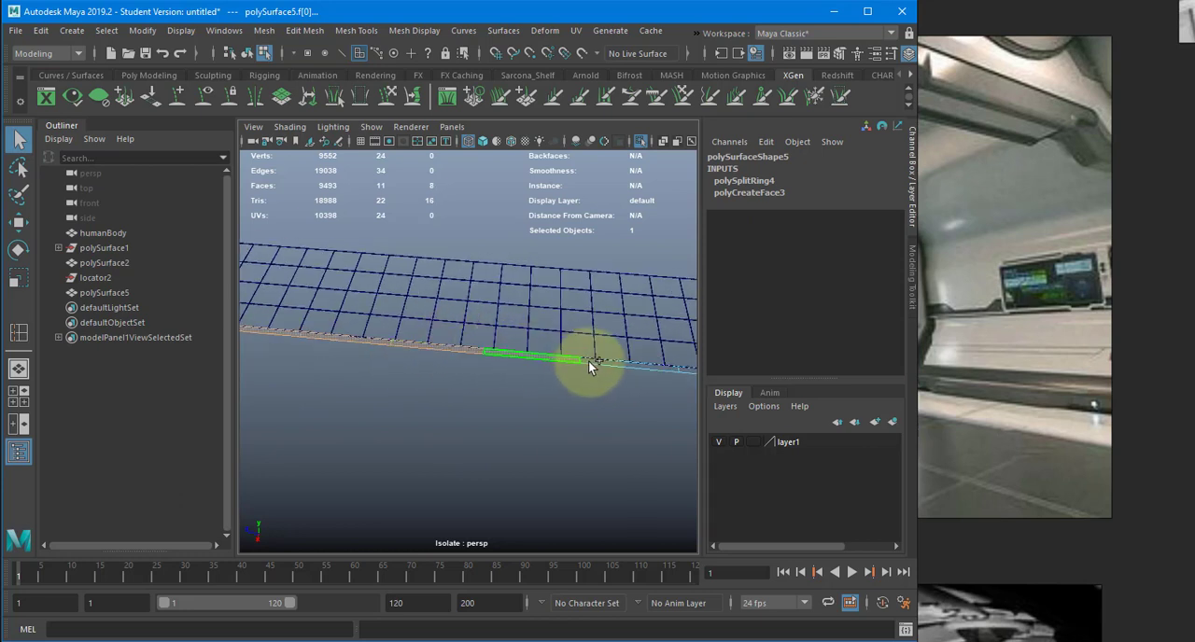
middle_click_drag(571, 383, 418, 400, "alt")
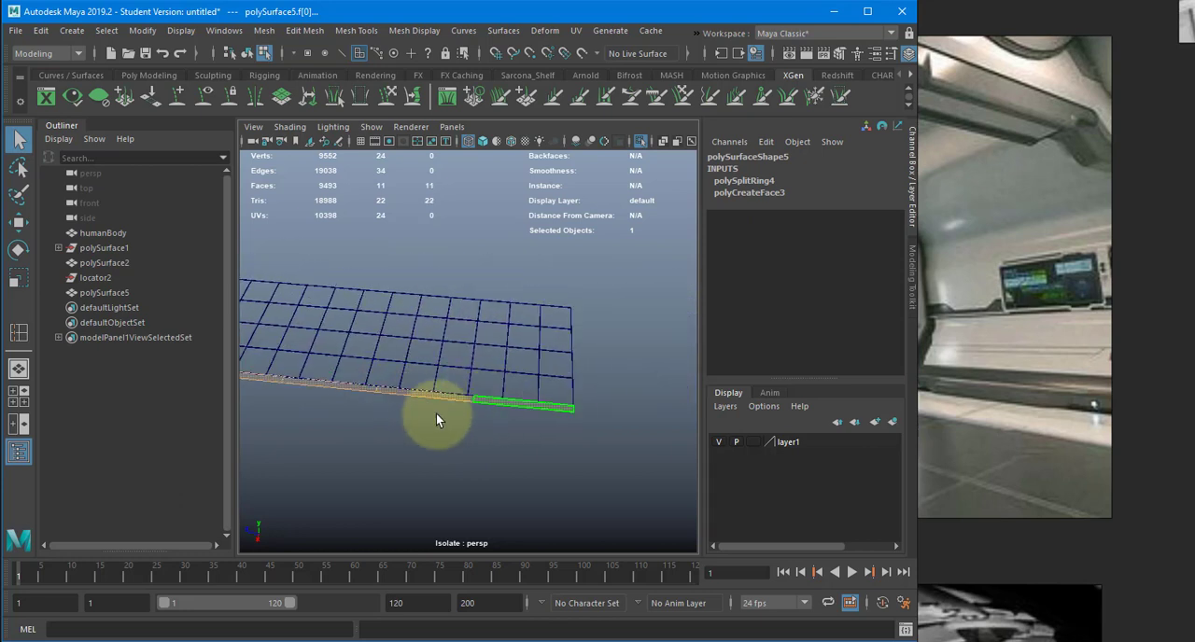
left_click_drag(361, 418, 422, 413, "alt")
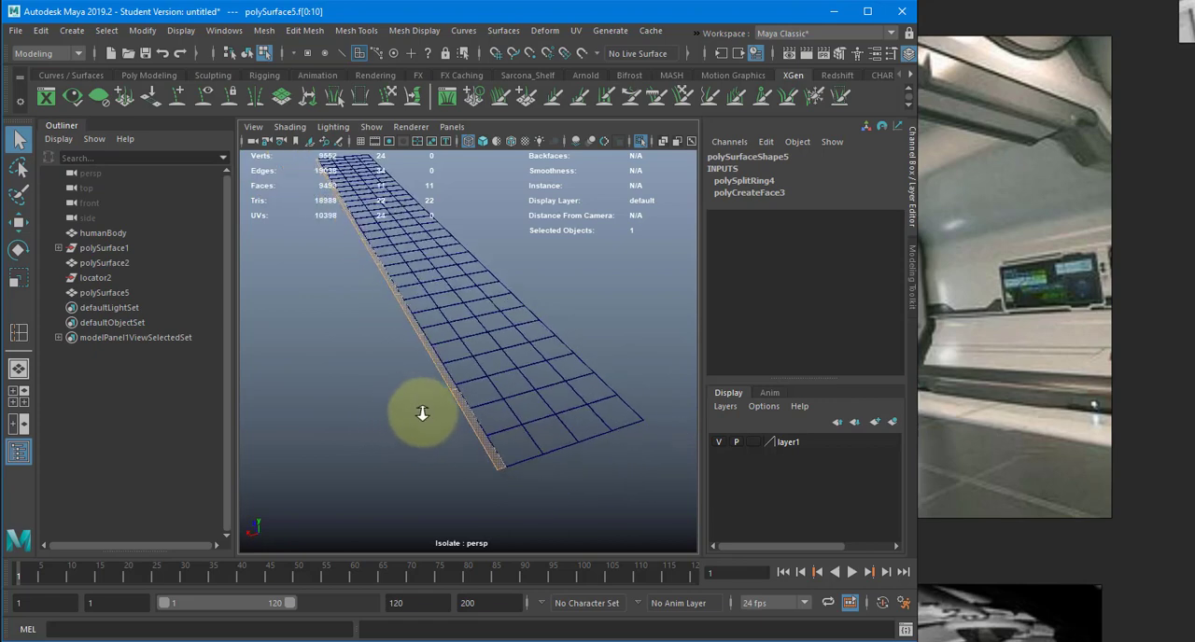
- Extrude the selected strip faces individually with Keep Faces Together off and an Offset of 2
scroll(422, 412, "up", 5)
key("ctrl+e")
mouse_move(367, 373)
left_mouse_down("alt")
mouse_move(465, 373)
mouse_move(349, 384)
left_mouse_up("alt")
middle_click_drag(348, 384, 510, 389, "alt")
middle_click_drag(308, 403, 357, 395, "alt")
scroll(430, 418, "up", 3)
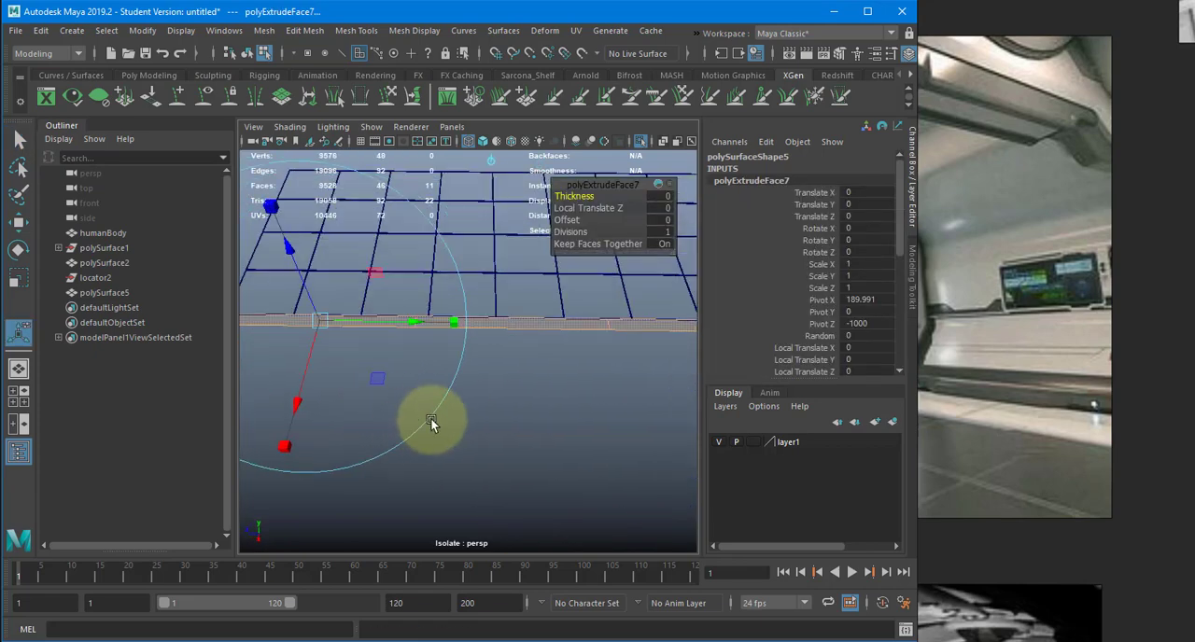
scroll(430, 418, "up", 2)
left_click(668, 246)
middle_click_drag(497, 315, 690, 375, "alt")
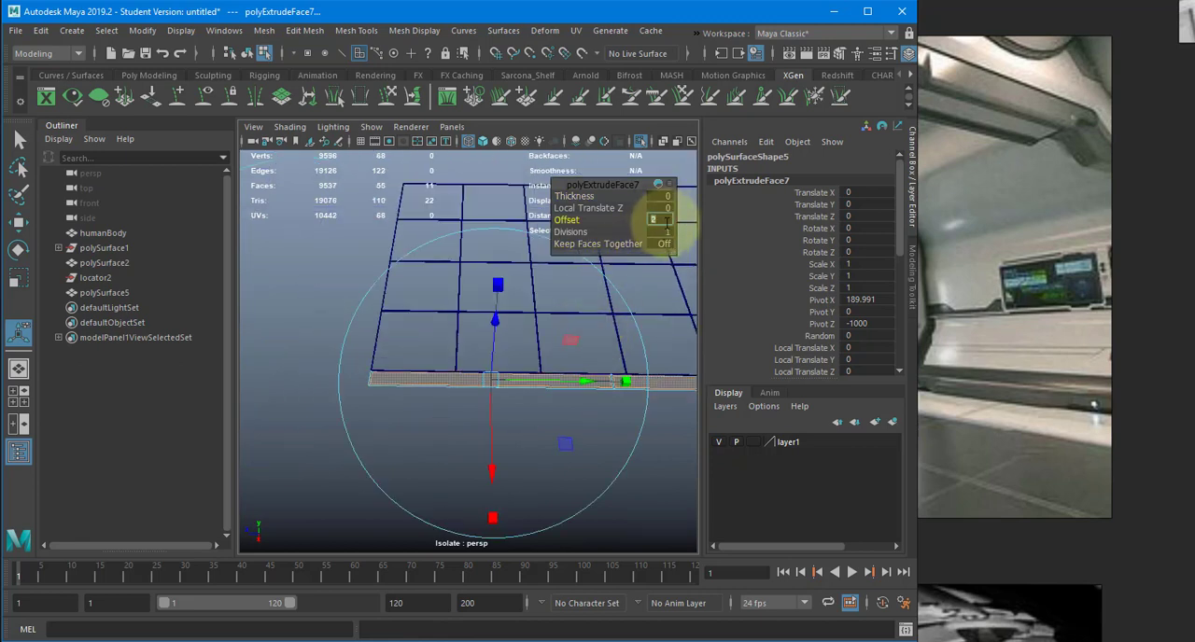
type("4")
key("Return")
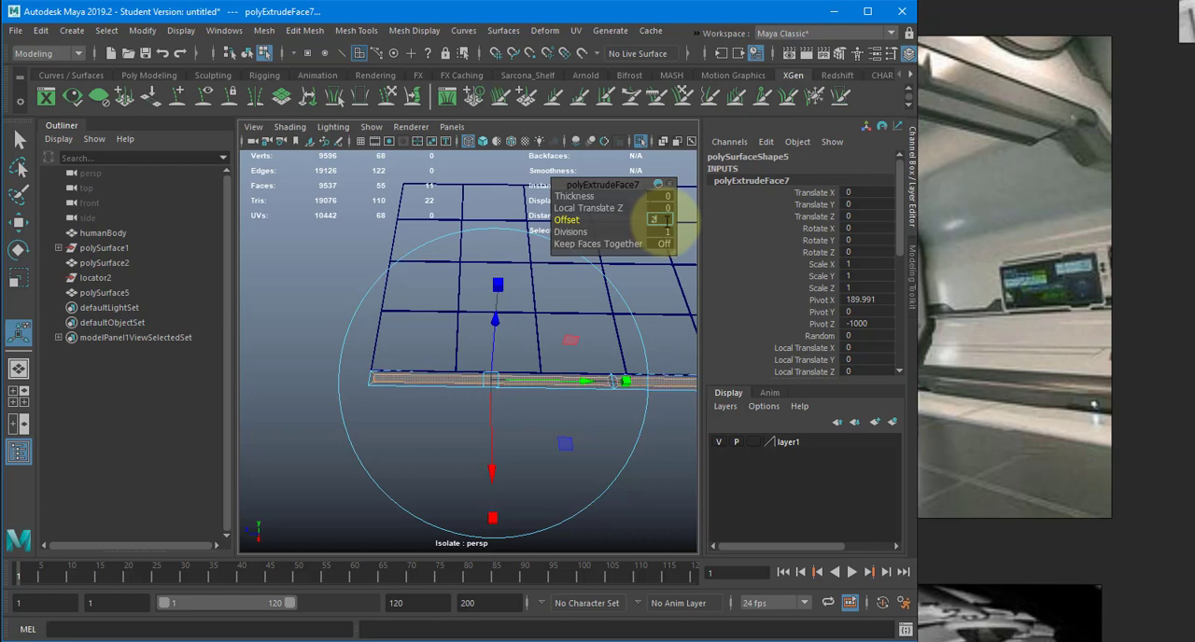
key("Return")
- Extrude the inset strip faces again with Local Translate Z at -5, and return to object mode in shaded display
right_click_drag(470, 382, 518, 382, "alt")
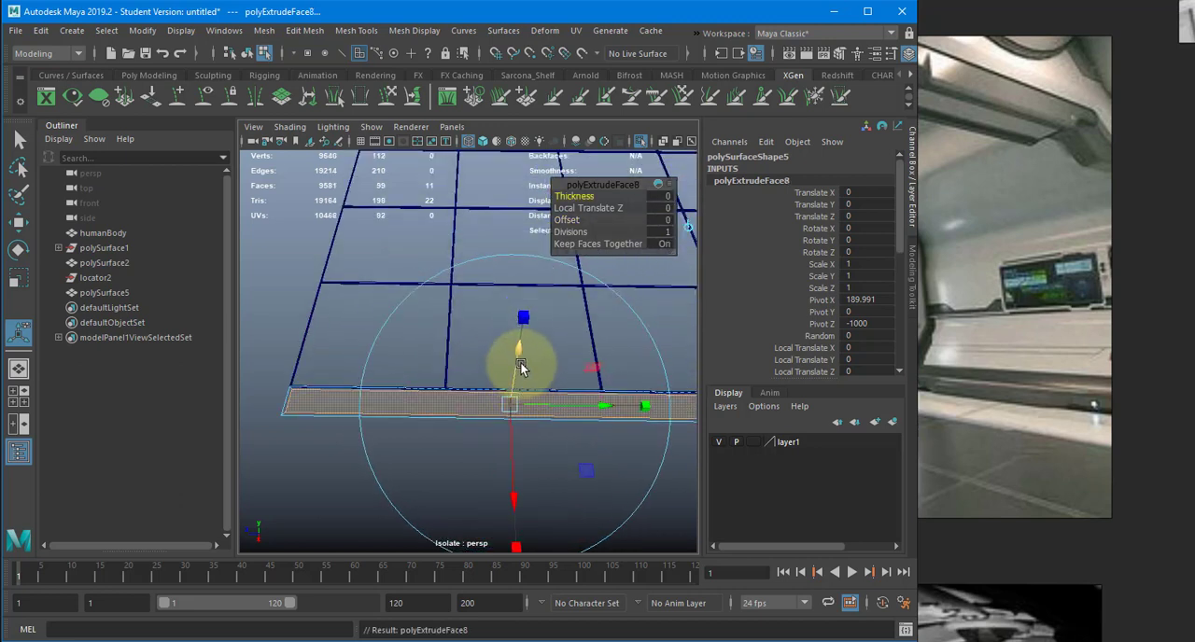
left_click_drag(519, 353, 519, 361)
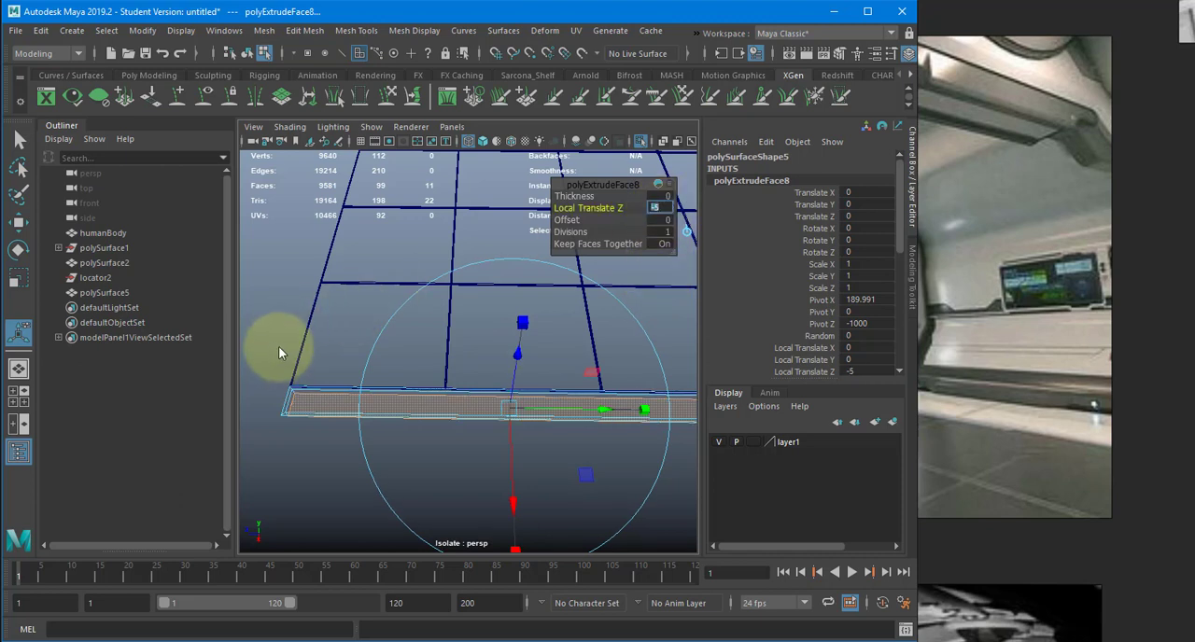
right_click(278, 245)
right_click_drag(295, 245, 291, 248)
key("q")
left_click(291, 248)
key("5")
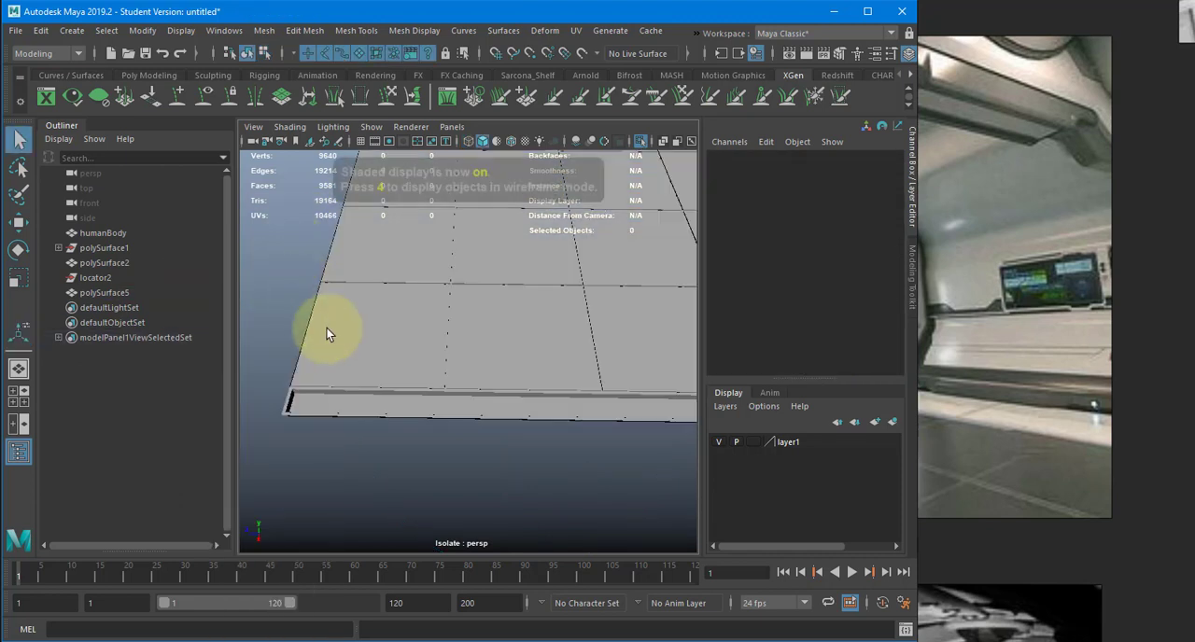
- Duplicate the border strip and mirror the copy to the opposite side of the floor with Scale X at -1
mouse_move(345, 340)
left_mouse_down("alt")
mouse_move(398, 365)
mouse_move(486, 360)
left_mouse_up("alt")
mouse_move(317, 395)
left_mouse_down("alt")
mouse_move(413, 387)
mouse_move(374, 454)
mouse_move(524, 399)
mouse_move(454, 392)
mouse_move(458, 401)
left_mouse_up("alt")
left_click(524, 395)
key("w")
key("ctrl+d")
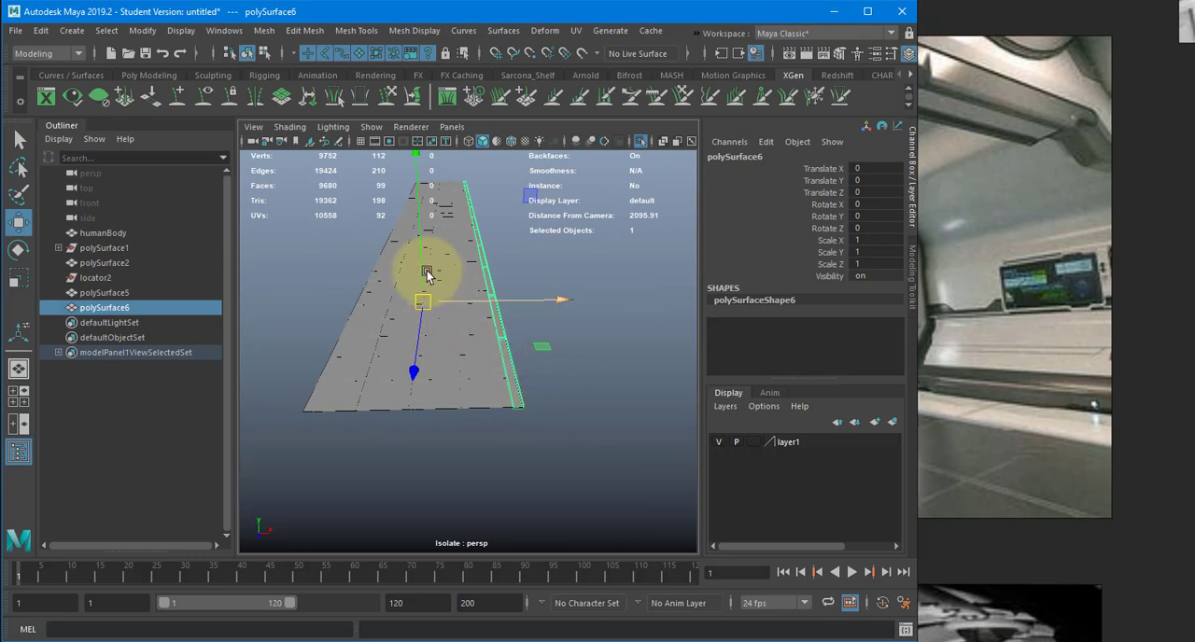
left_click(887, 240)
type("-1")
key("Return")
left_click(584, 430)
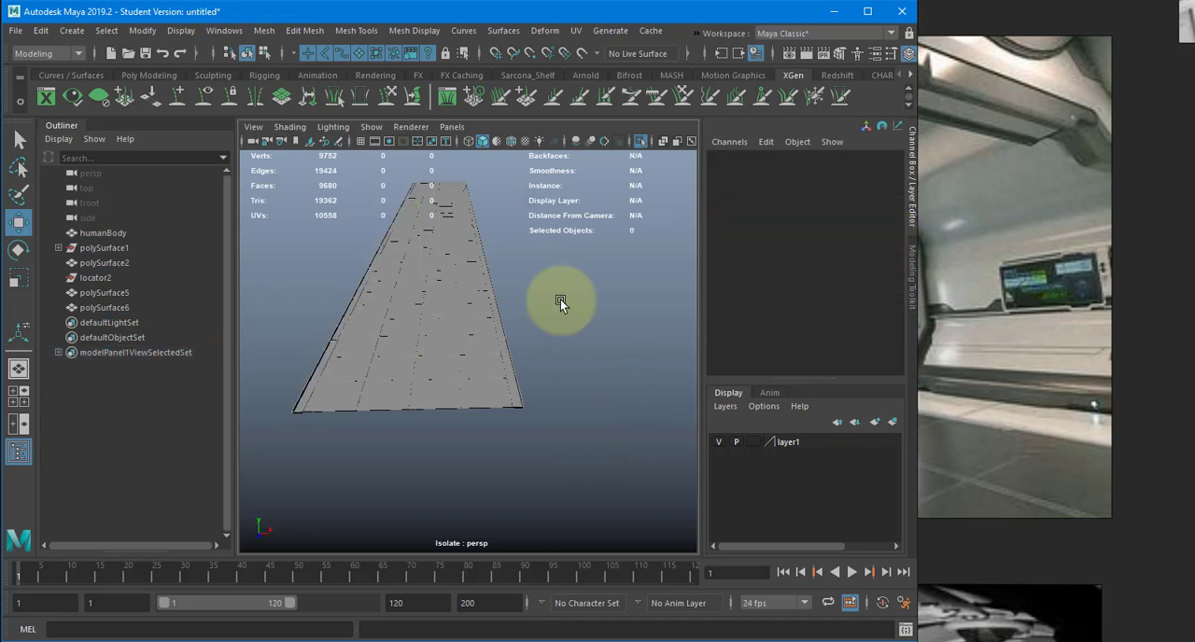
- Exit isolation and examine the border strips, floor and wall support within the whole corridor
left_click(636, 144)
left_click_drag(477, 334, 673, 341, "alt")
right_click_drag(425, 355, 532, 363, "alt")
left_click_drag(533, 363, 479, 419, "alt")
left_click(517, 381)
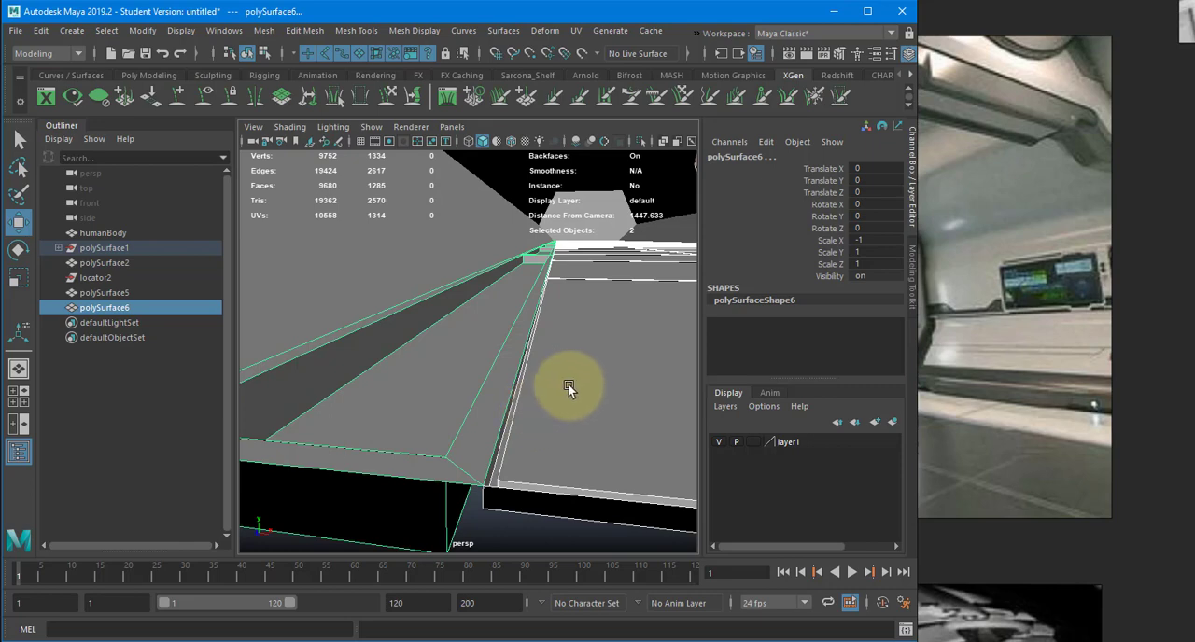
left_click_drag(568, 384, 551, 345, "alt")
left_click(363, 354)
left_click(586, 341)
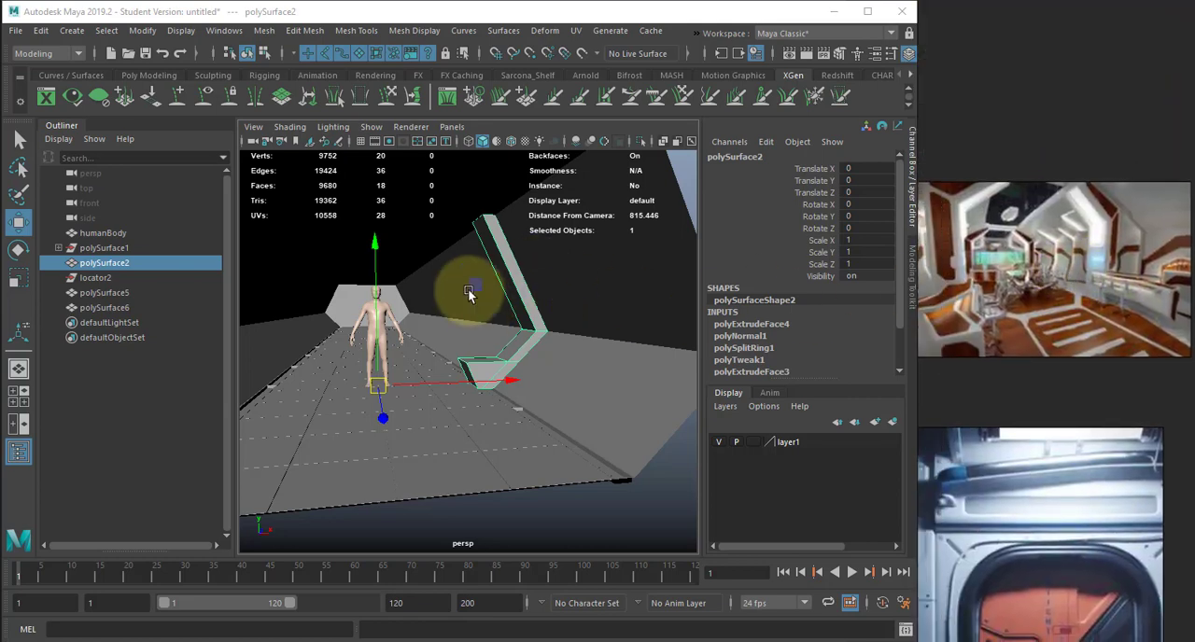
- Create a polygon cylinder and raise it above the human figure to about 265 on Translate Y
left_click(71, 31)
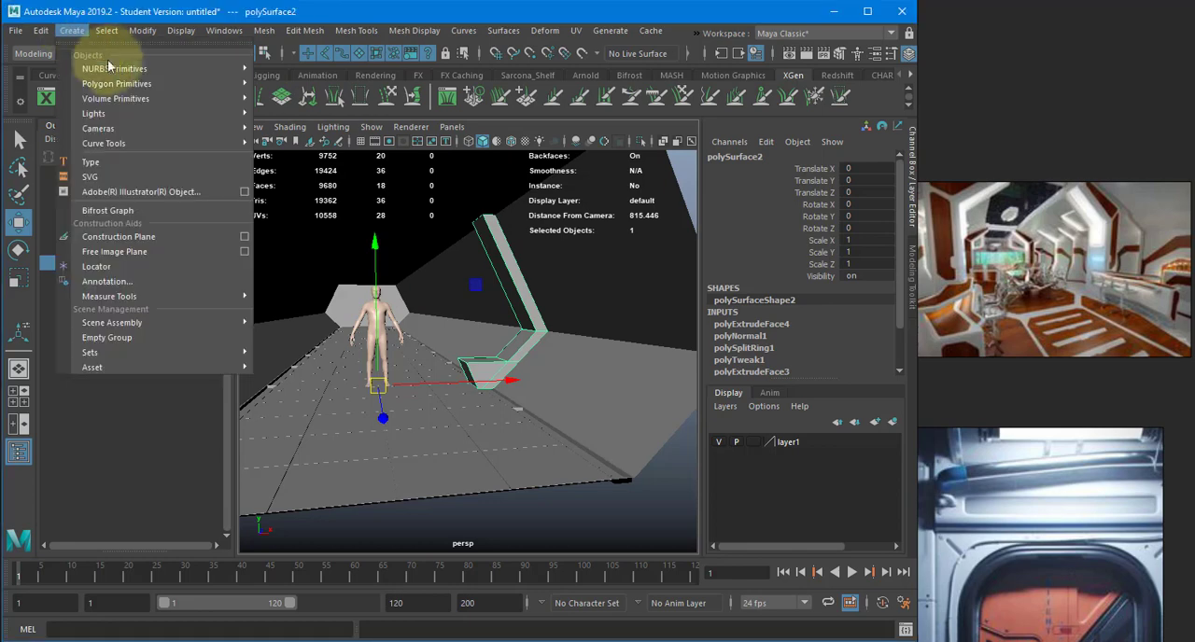
mouse_move(234, 83)
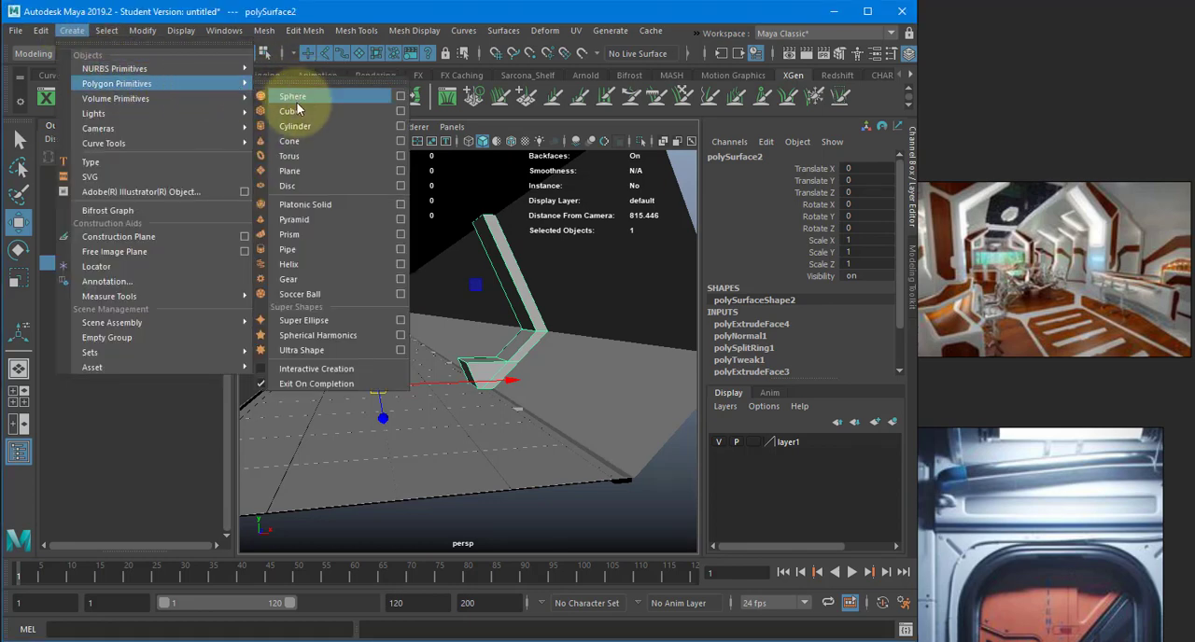
left_click(310, 126)
scroll(394, 263, "down", 1)
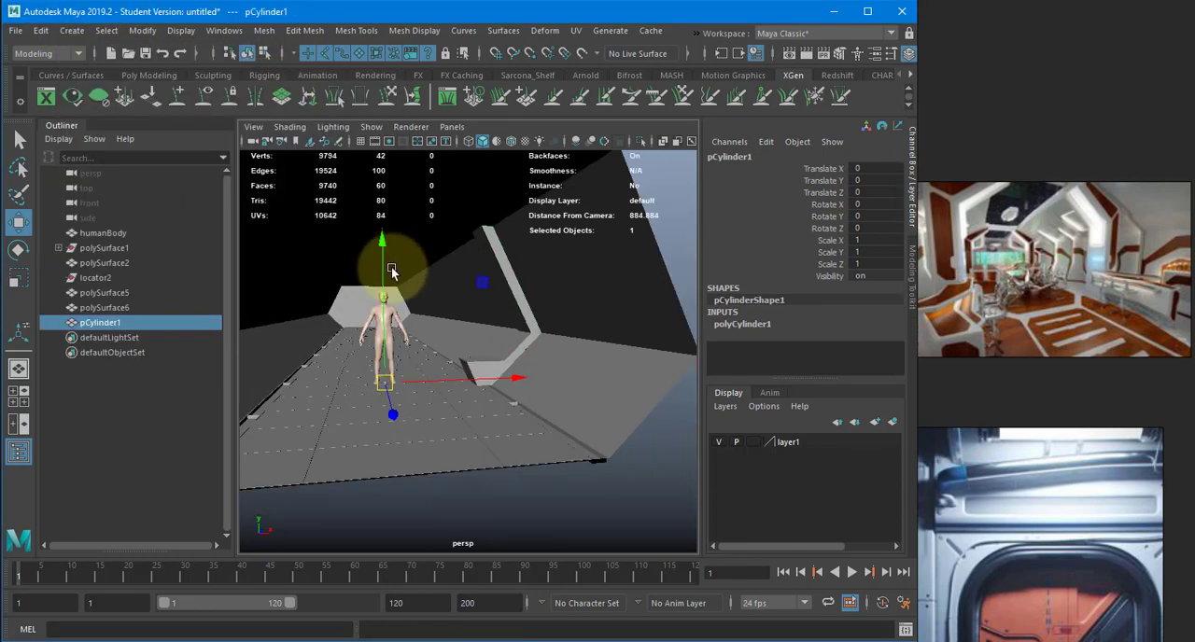
left_click_drag(383, 244, 381, 111)
- Scale the cylinder uniformly to about 37.3 and rotate it to 90 degrees on X so it lies along the corridor
key("e")
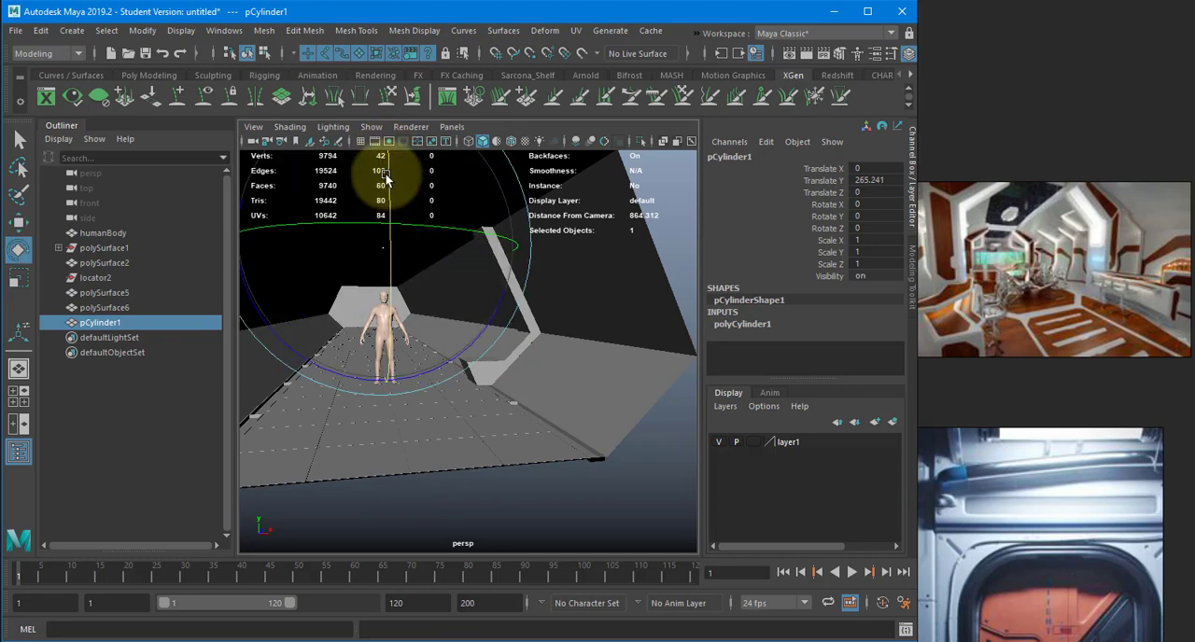
left_click_drag(387, 179, 405, 253)
key("4")
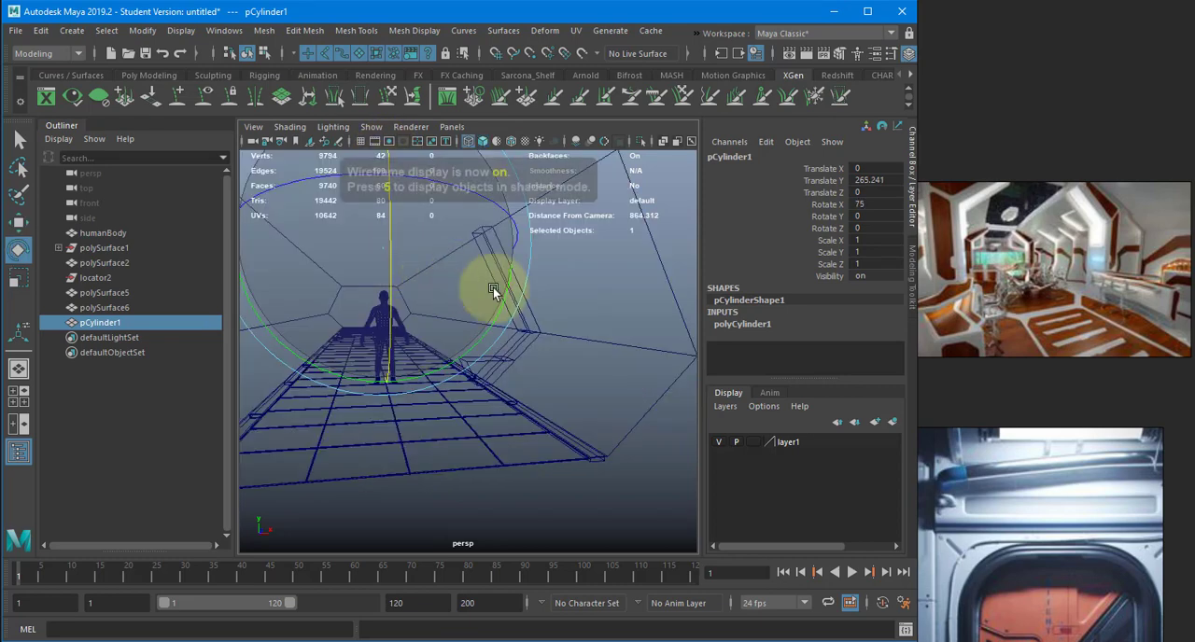
left_click_drag(566, 307, 556, 320, "alt")
key("r")
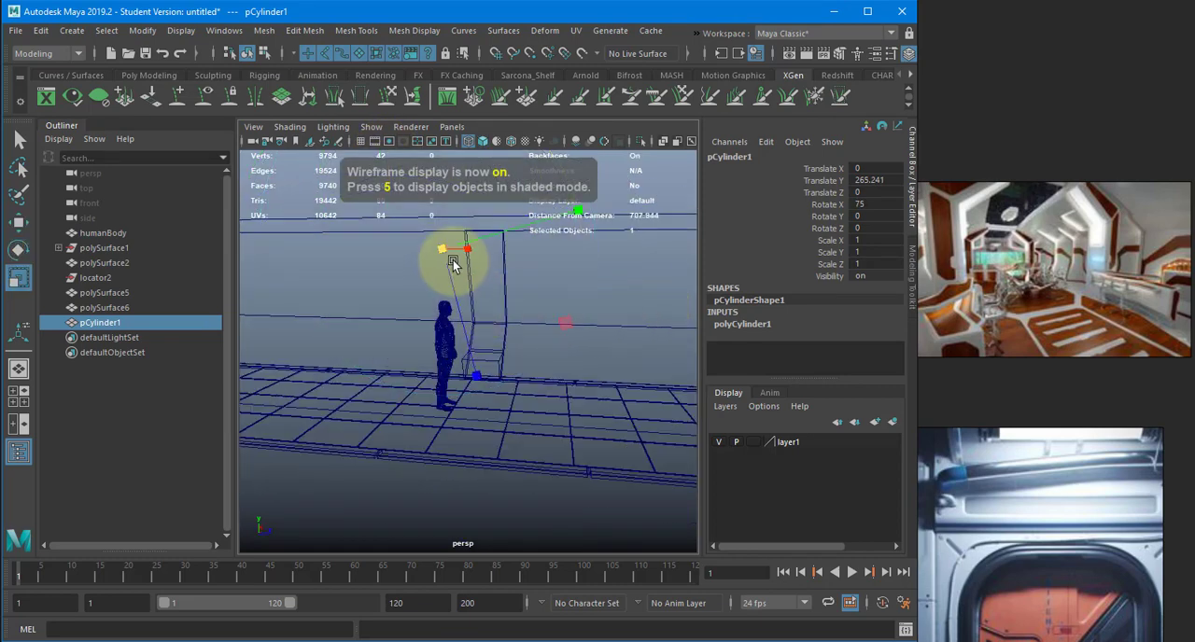
left_click_drag(457, 248, 507, 227)
key("e")
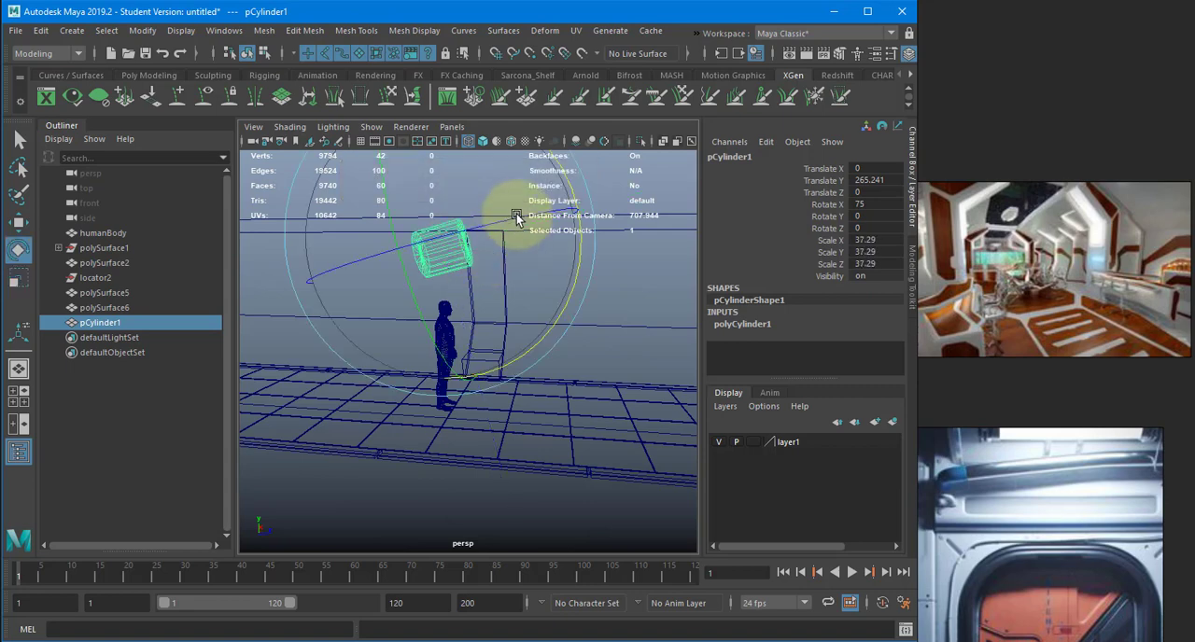
left_click_drag(557, 176, 222, 237)
- Thin the cylinder to a Scale X and Z of about 10.9 and stretch it lengthwise along the corridor
key("w")
left_click_drag(390, 297, 681, 349, "alt")
scroll(413, 362, "down", 6)
left_click_drag(571, 363, 812, 432)
left_click_drag(445, 410, 513, 449, "alt")
scroll(512, 446, "down", 5)
middle_click_drag(514, 437, 563, 450, "alt")
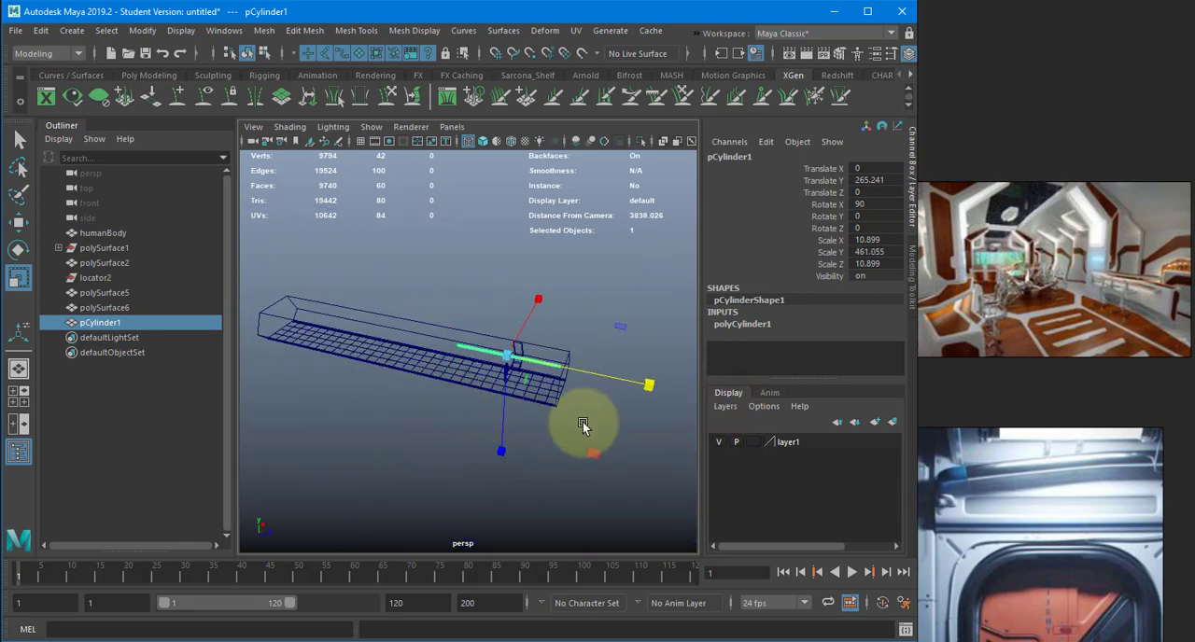
left_click_drag(648, 385, 727, 402)
- Move the cylinder along the corridor to about -1155 on Translate Z and set its Scale Y to 2000
key("w")
left_click_drag(623, 380, 602, 370)
key("r")
key("w")
double_click(868, 252)
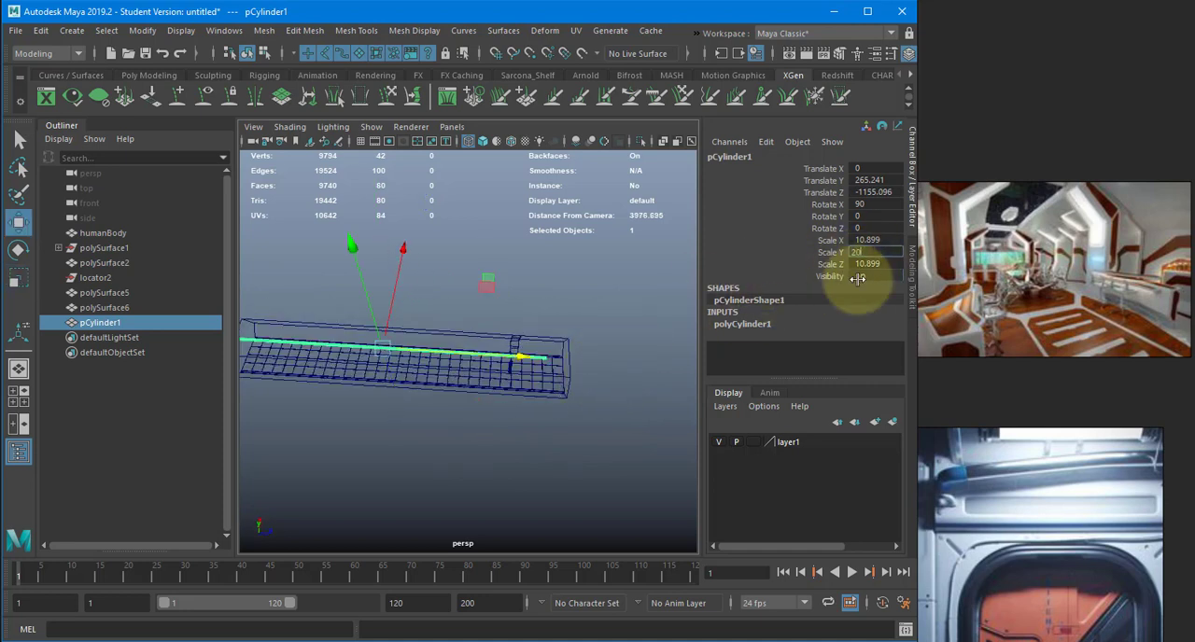
left_click_drag(470, 333, 635, 349, "alt")
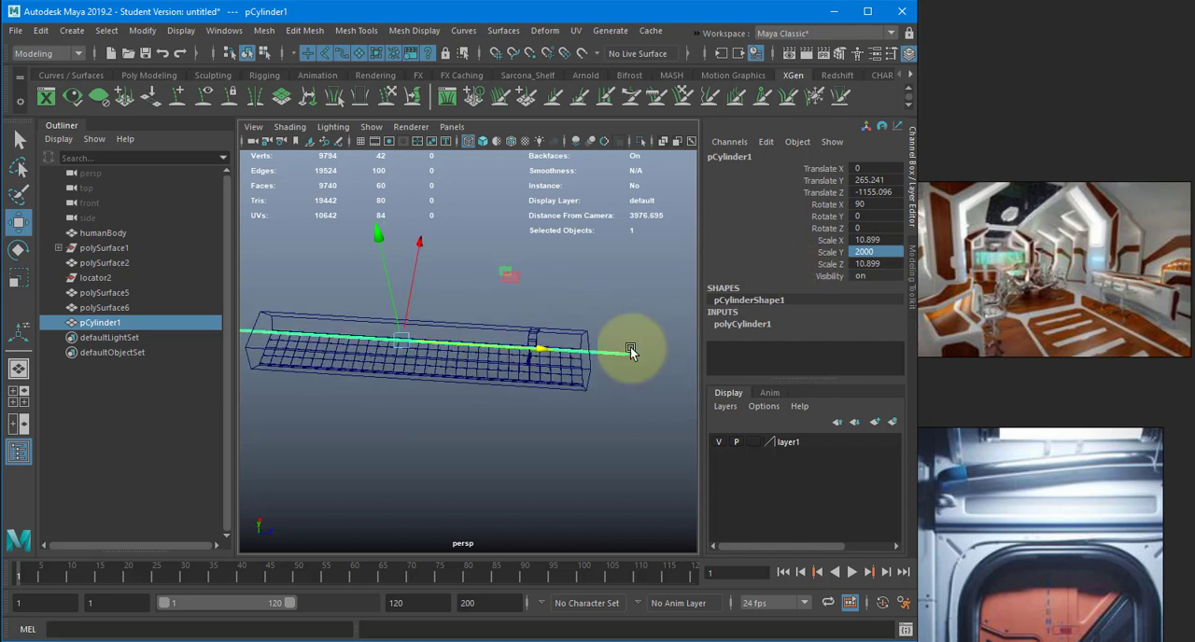
left_click_drag(558, 354, 562, 367, "alt")
- Set the corridor cylinder's Height to 1 and its Scale Y to 3000
left_click(736, 323)
scroll(809, 327, "down", 1)
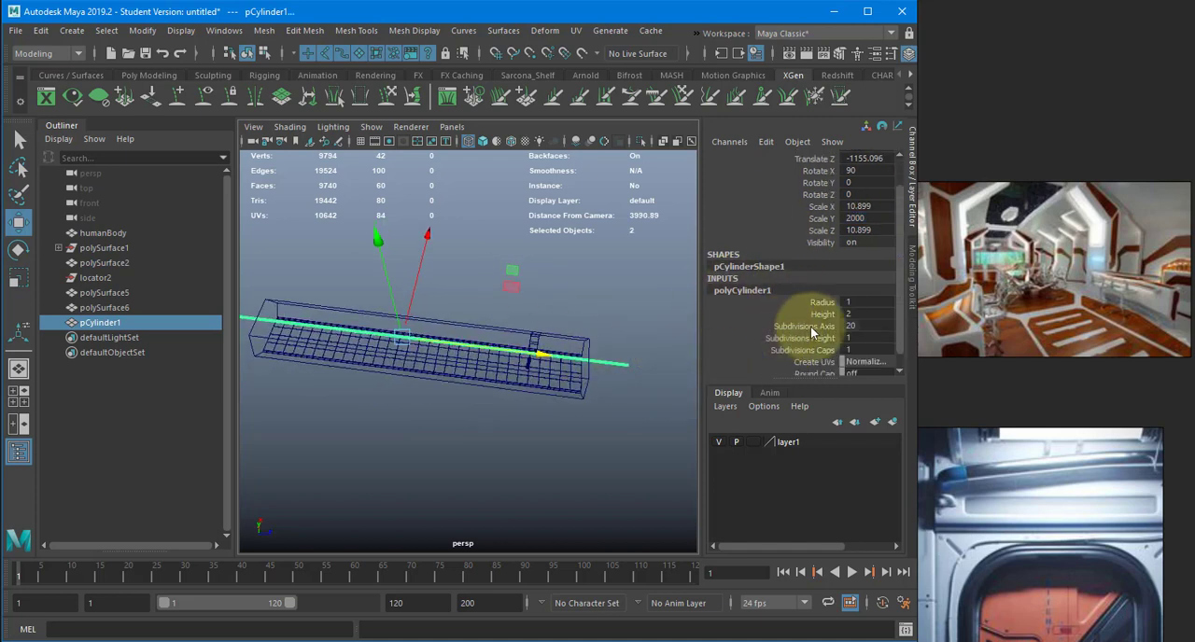
key("Return")
left_click_drag(553, 332, 602, 336, "alt")
left_click(864, 219)
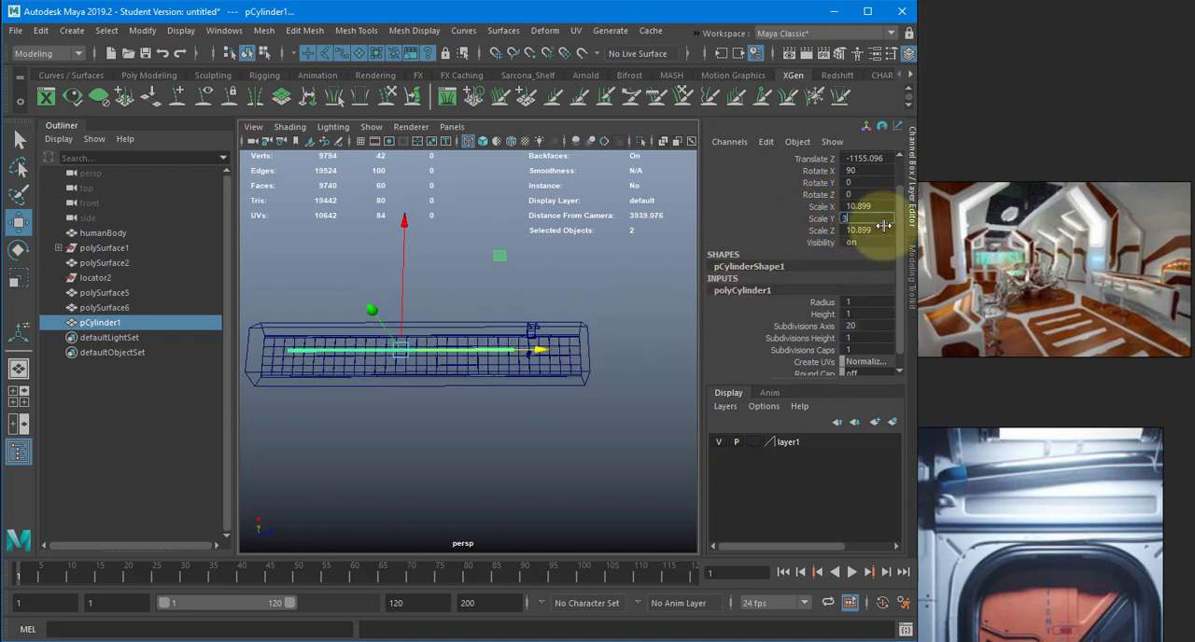
key("Return")
middle_click_drag(610, 258, 679, 278, "alt")
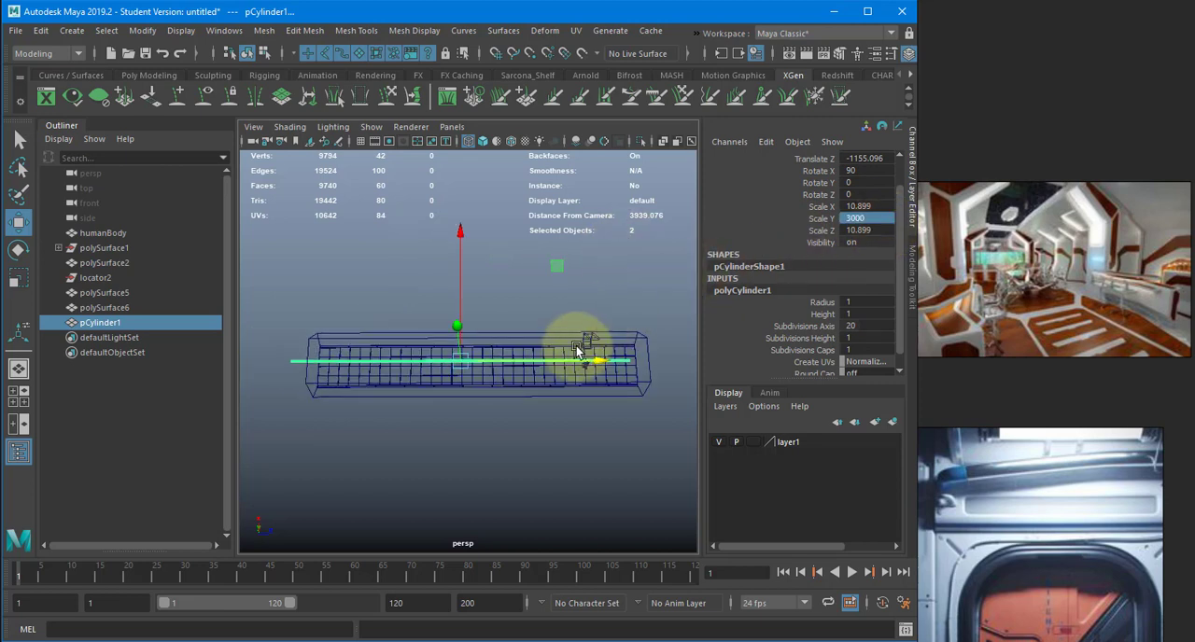
- Move the cylinder along the corridor to -1000 on Translate Z
left_click_drag(580, 366, 654, 262)
scroll(849, 211, "up", 2)
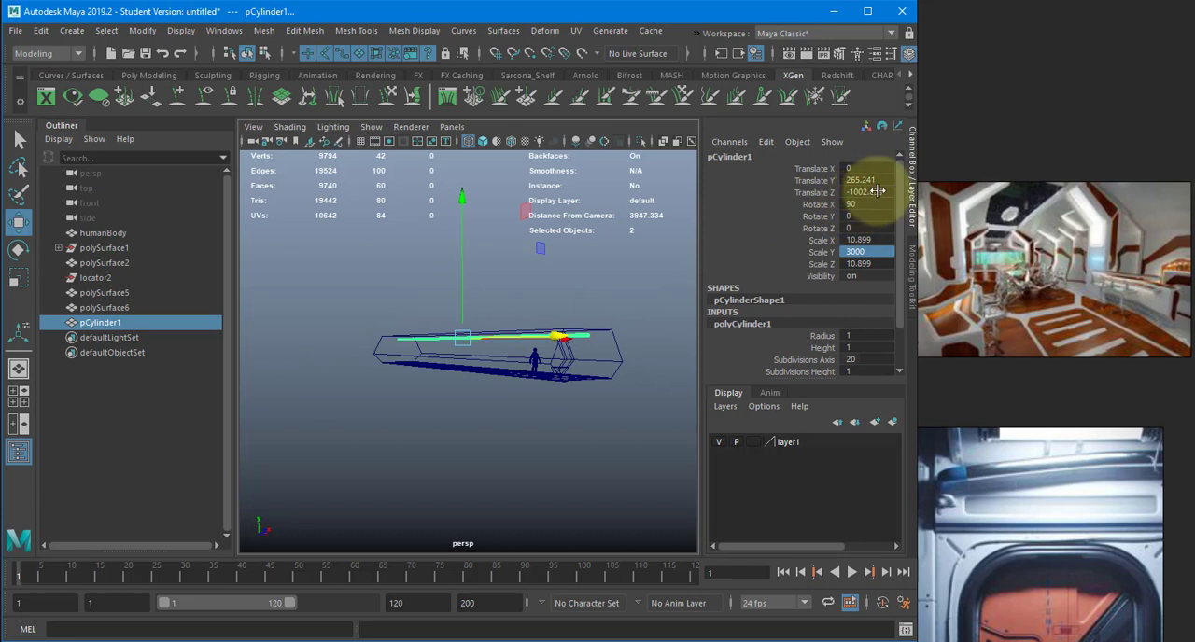
left_click(869, 191)
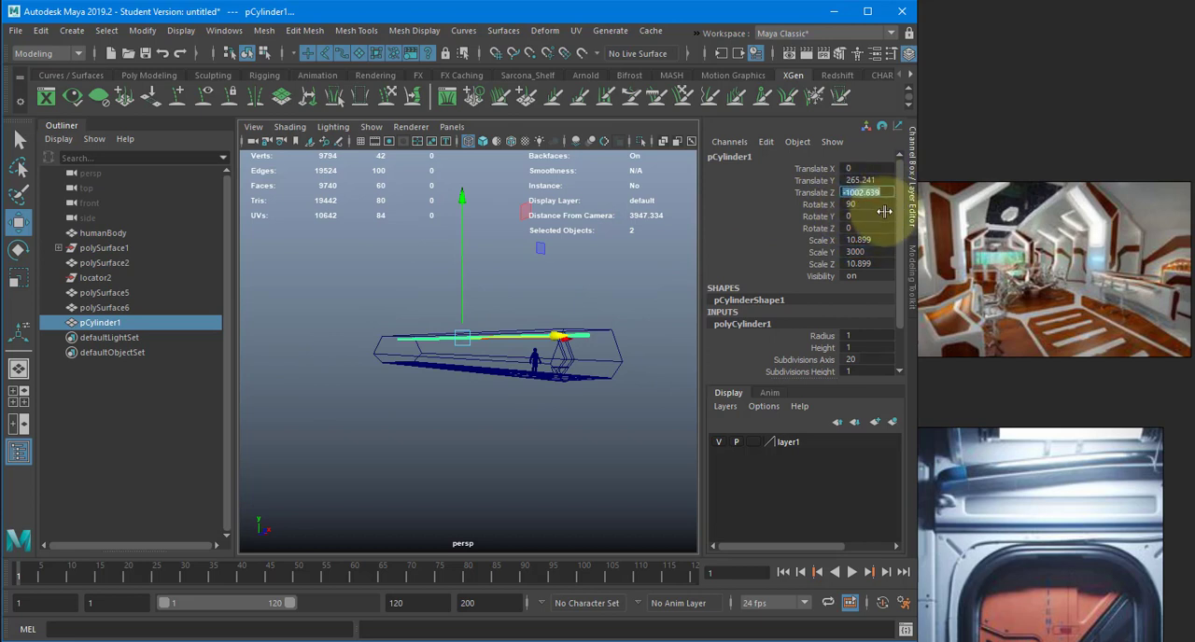
type("-1000")
key("Return")
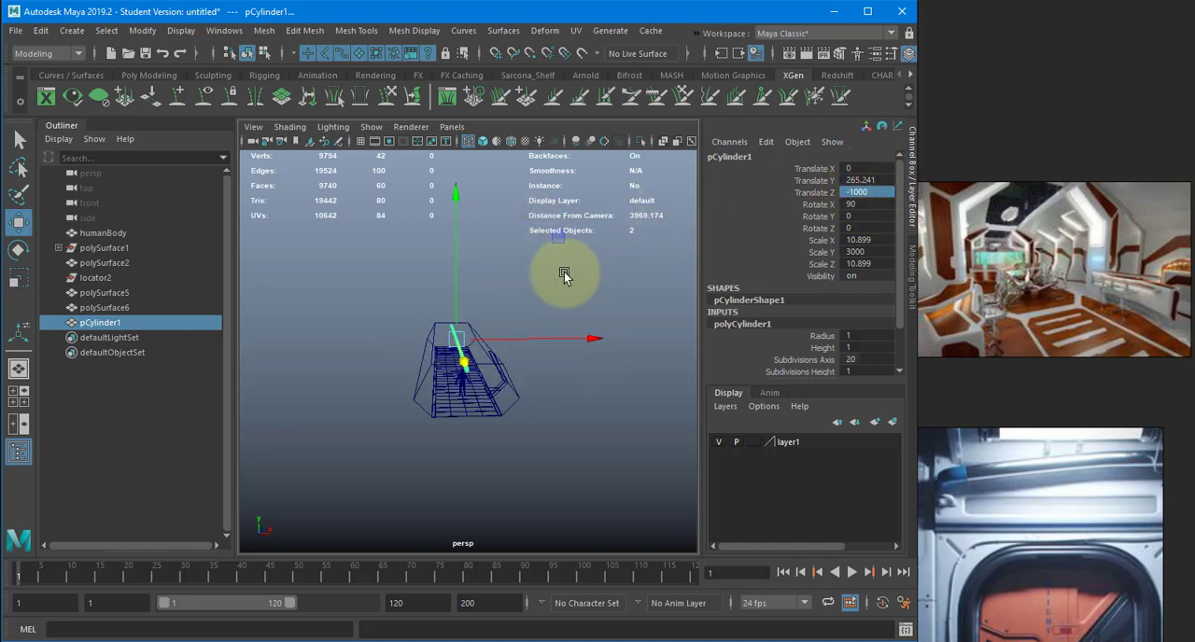
- In the front view, move the cylinder into the corridor profile's upper corner, about -193.7 on Translate X and 288.2 on Translate Y
key("space")
left_click_drag(565, 275, 565, 268)
key("f")
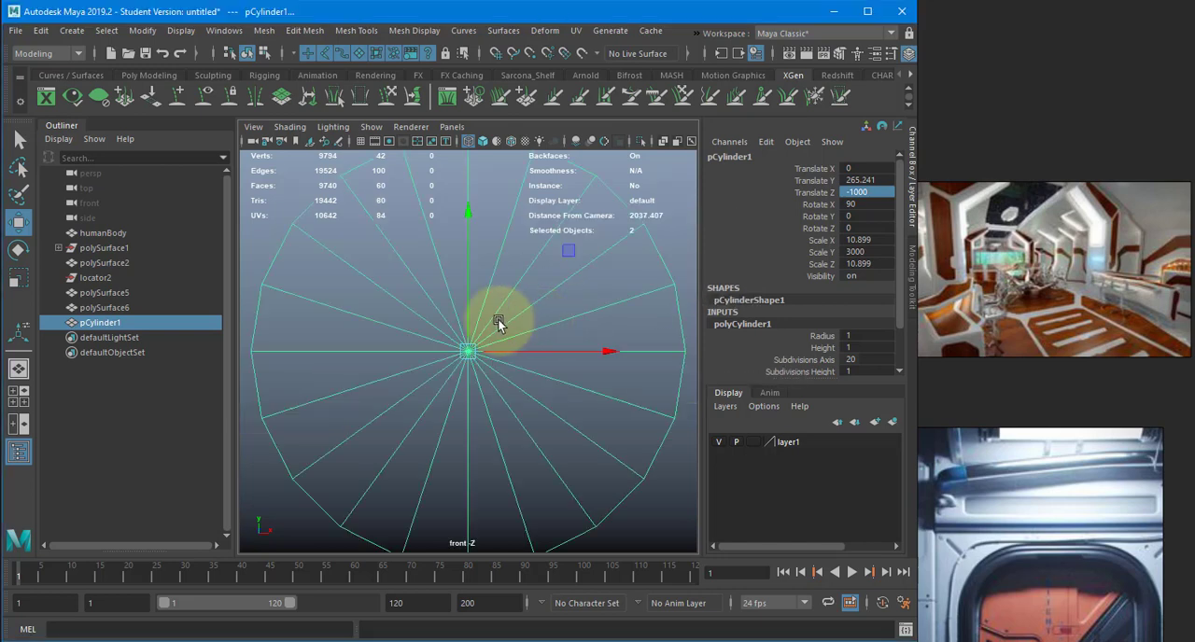
scroll(271, 322, "down", 8)
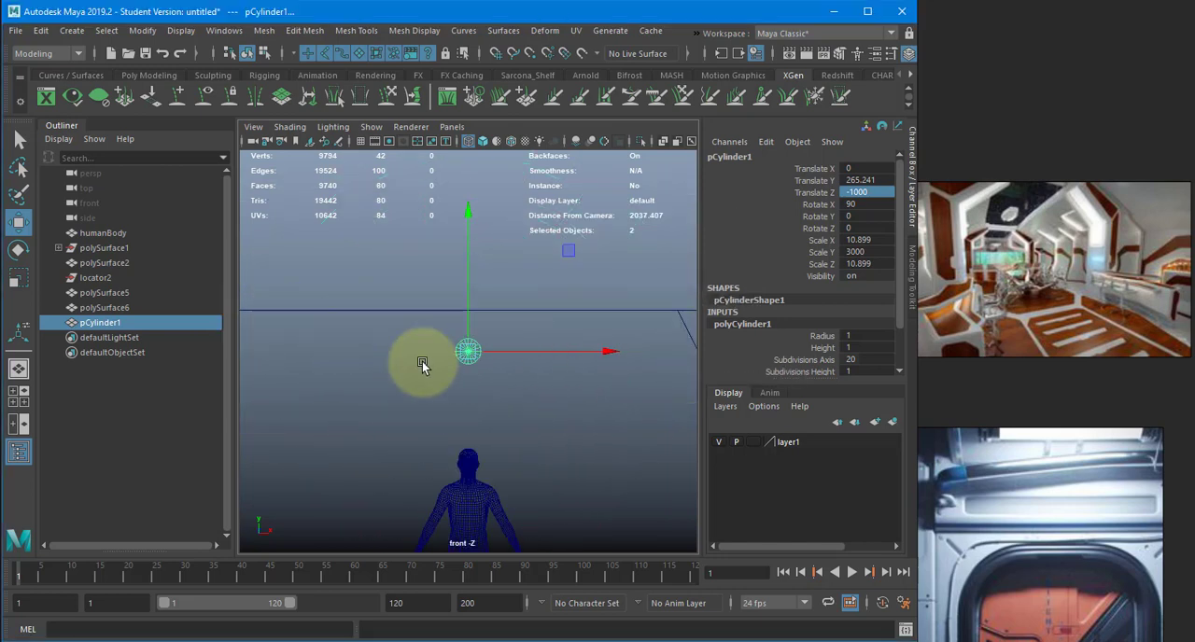
middle_click_drag(467, 363, 568, 360, "alt")
left_click_drag(358, 347, 345, 324)
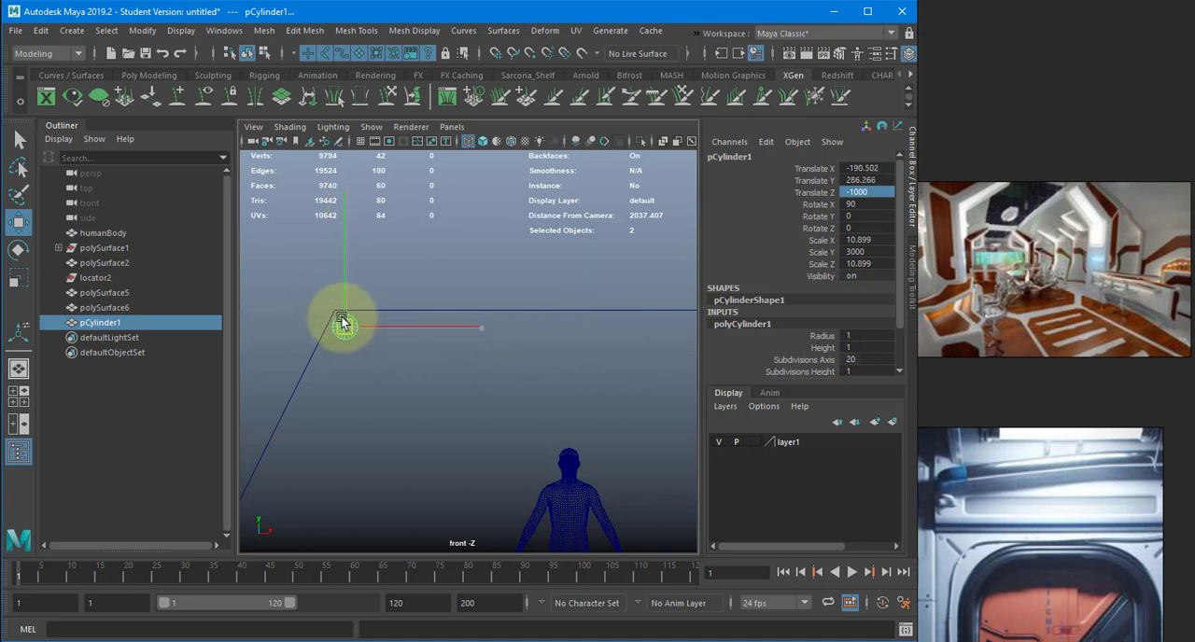
right_click_drag(437, 340, 533, 354, "alt")
middle_click_drag(405, 357, 499, 367, "alt")
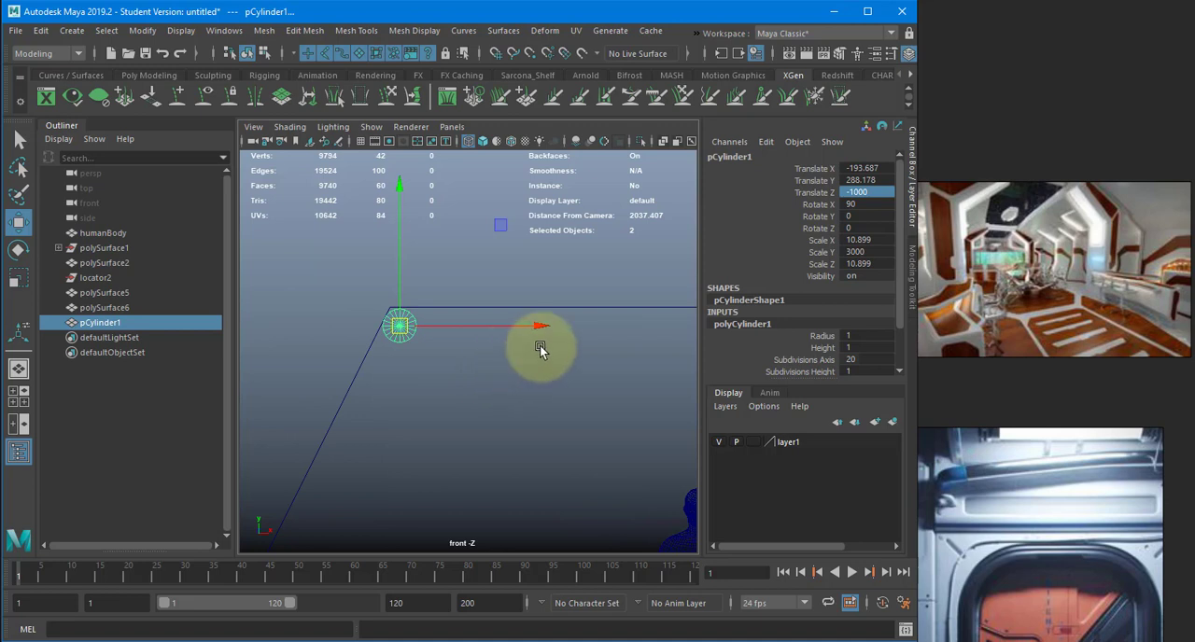
- Return to the perspective view and display the corridor shaded
key("space")
left_click(520, 303)
key("5")
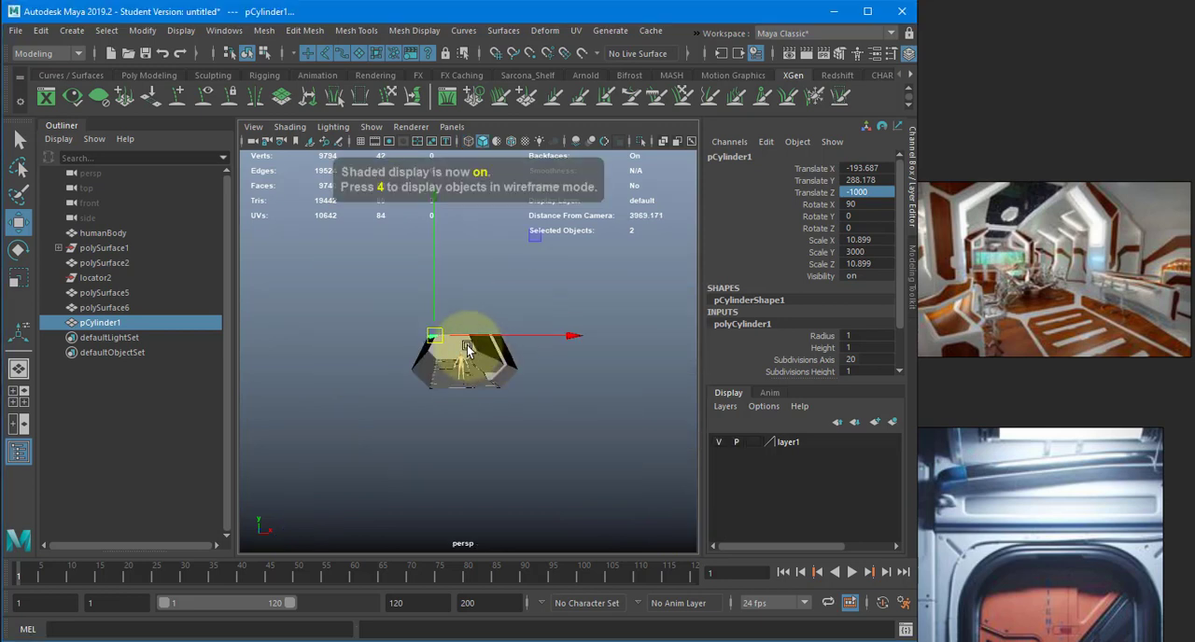
mouse_move(514, 346)
left_mouse_down("alt")
mouse_move(486, 355)
mouse_move(571, 366)
left_mouse_up("alt")
left_click(421, 282)
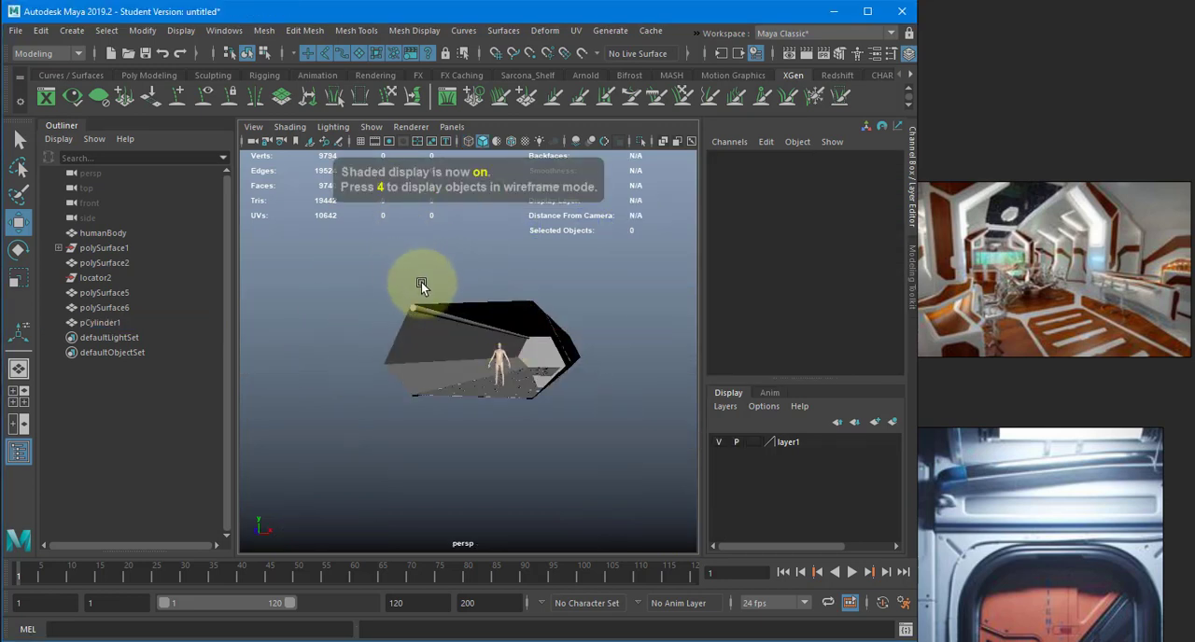
right_click_drag(421, 282, 503, 301, "alt")
- Set the corner cylinder's Subdivisions Axis to 12 and its Subdivisions Caps to 0
left_click(448, 295)
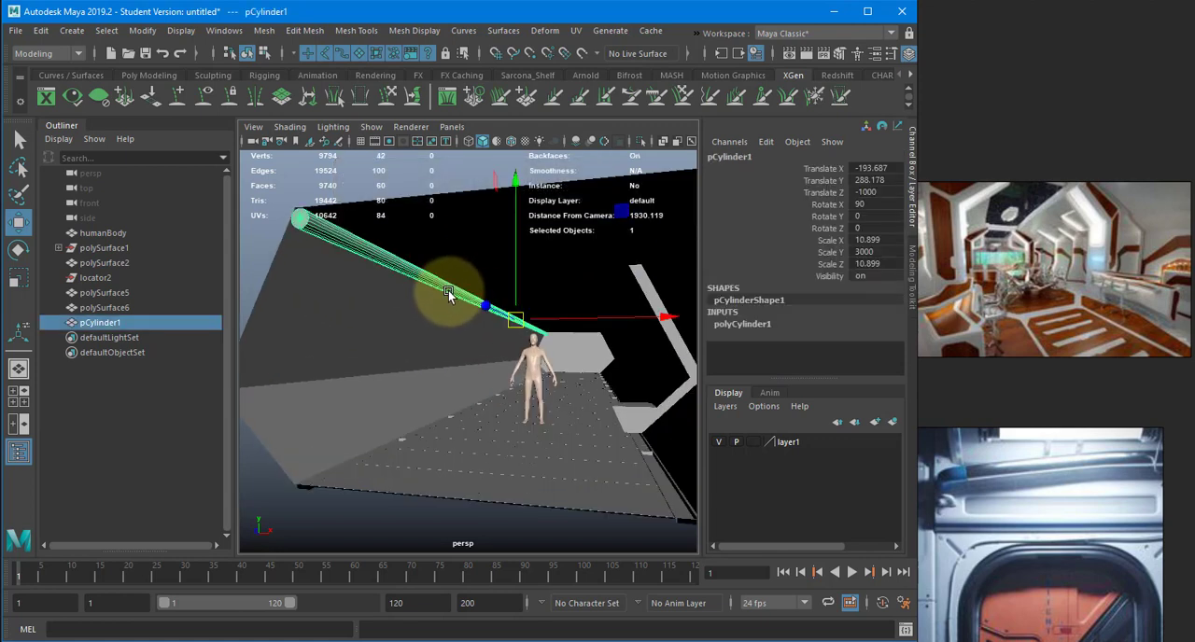
left_click(870, 322)
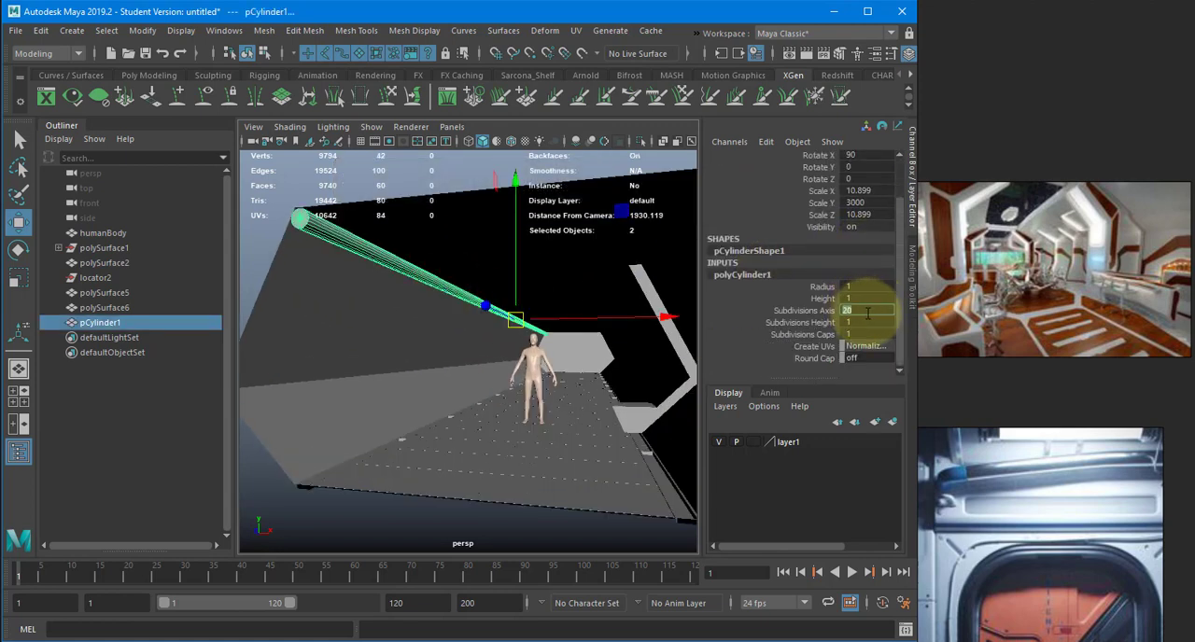
key("Return")
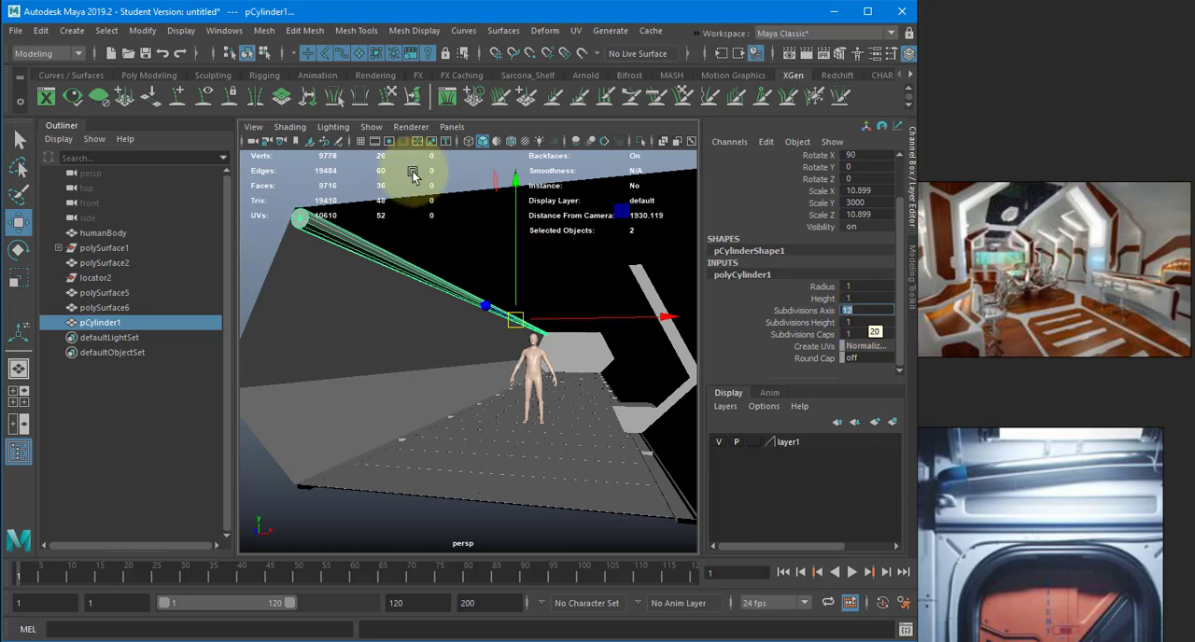
type("0")
key("Return")
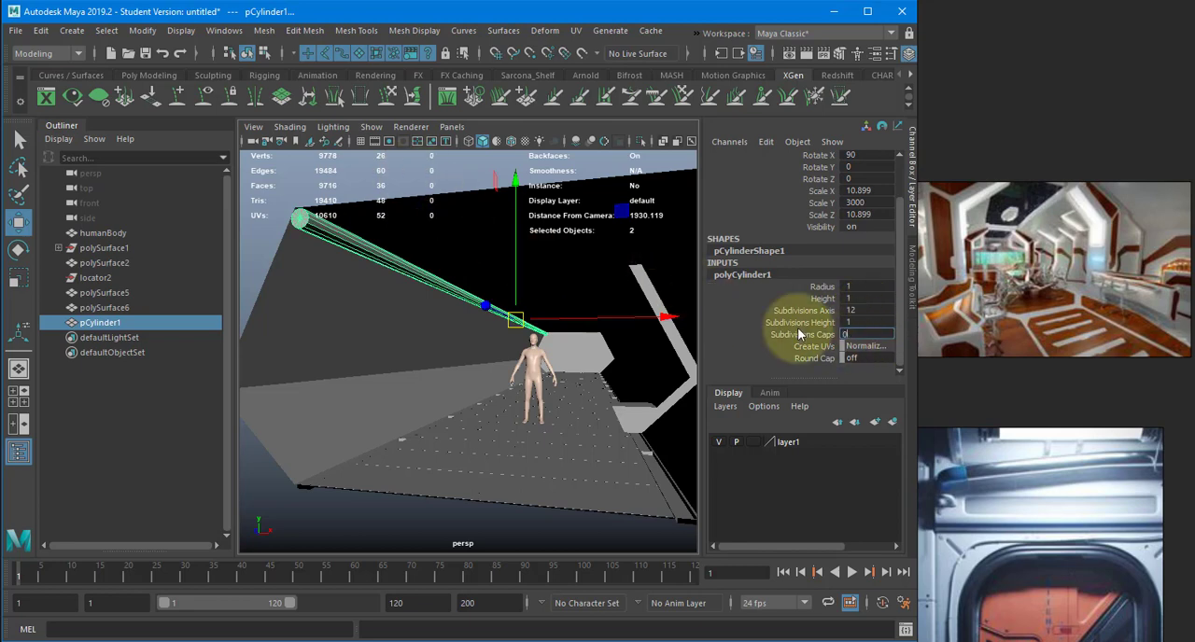
left_click(477, 266)
- Examine the corner cylinder and the corridor interior around the human figure from several angles
right_click_drag(476, 266, 506, 272, "alt")
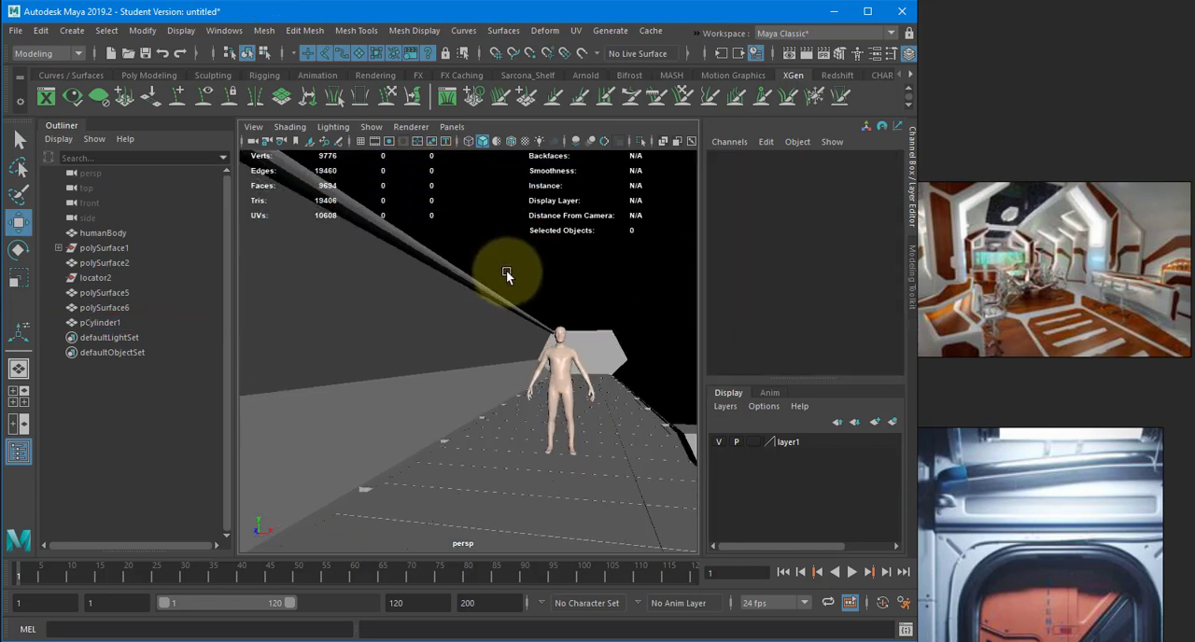
left_click_drag(507, 272, 512, 271, "alt")
left_click(504, 271)
middle_click_drag(504, 272, 436, 279, "alt")
left_click_drag(436, 279, 451, 280, "alt")
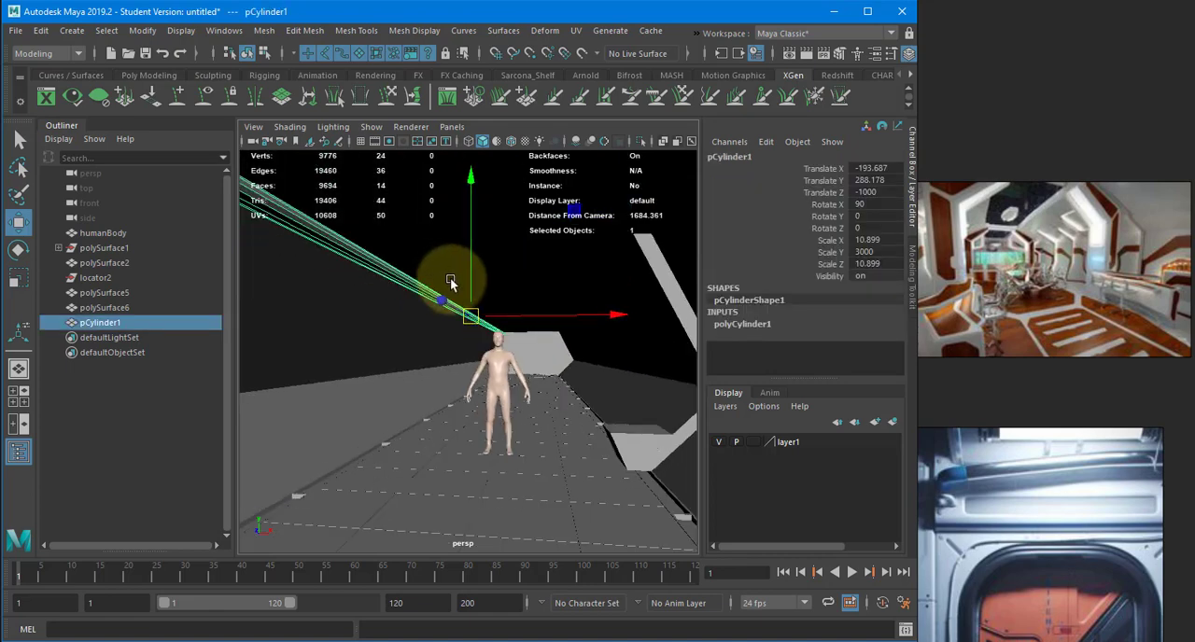
left_click_drag(523, 347, 509, 345, "alt")
middle_click_drag(509, 345, 495, 360, "alt")
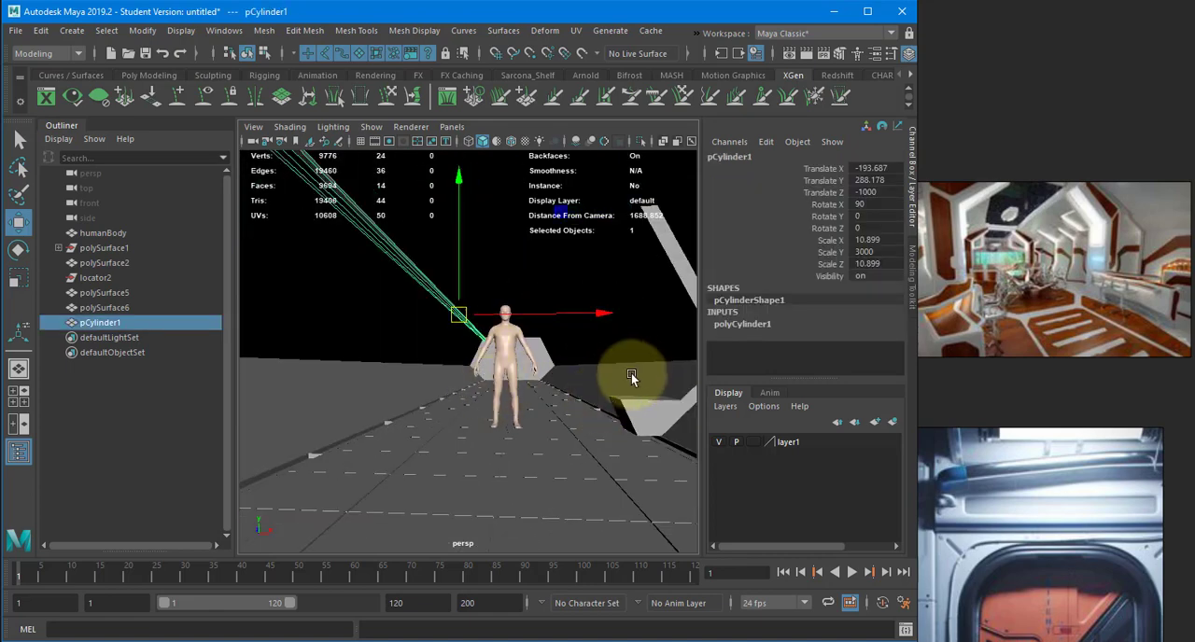
left_click(602, 372)
middle_click_drag(600, 372, 552, 375, "alt")
- Look through the sci-fi interior reference images and bring the white corridor and door references into view
middle_click_drag(1110, 284, 1178, 399)
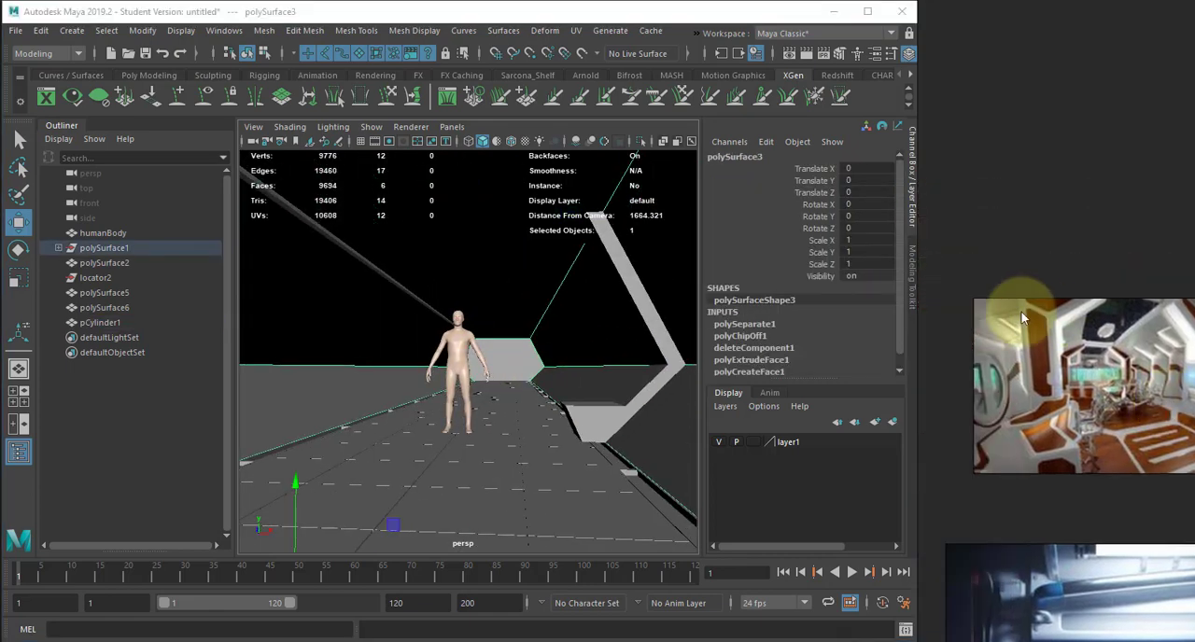
middle_click_drag(1019, 307, 1088, 332)
scroll(1059, 371, "down", 2)
scroll(1121, 401, "down", 4)
middle_click_drag(1167, 448, 998, 338)
middle_click_drag(1051, 368, 1035, 177)
scroll(1021, 330, "up", 4)
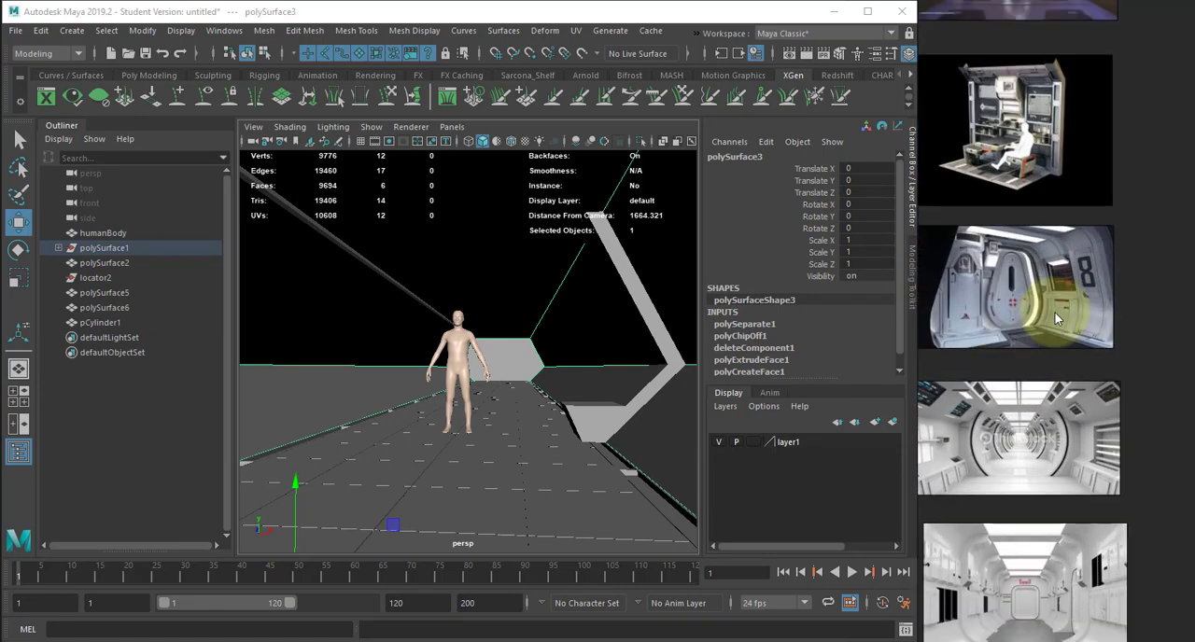
middle_click_drag(1055, 313, 1057, 301)
scroll(1021, 274, "up", 1)
middle_click_drag(1038, 376, 1034, 336)
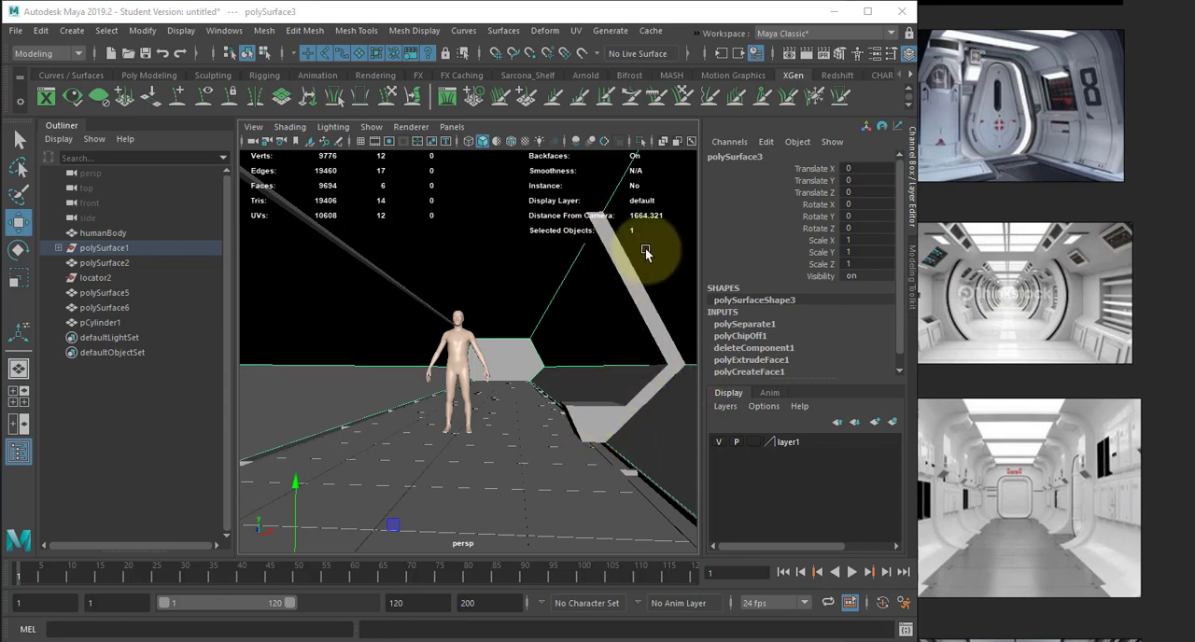
- Create a polygon cube and move it beside the side wall, about 221 on Translate X and 169 on Translate Y
left_click(72, 30)
mouse_move(117, 83)
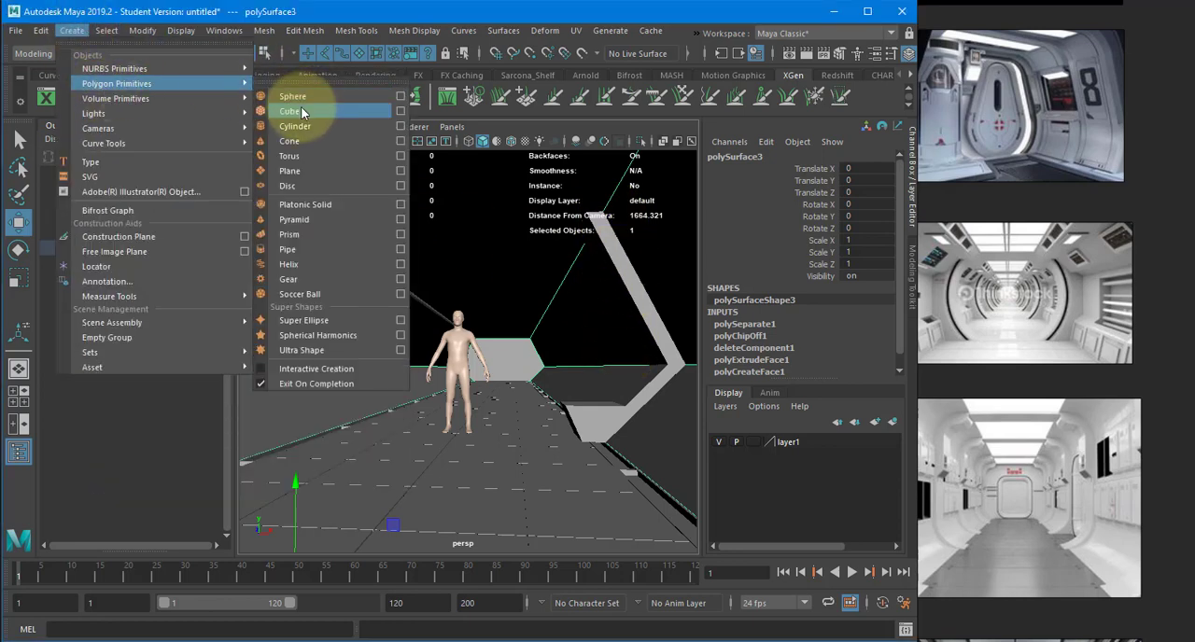
left_click(300, 108)
left_click_drag(510, 434, 605, 314)
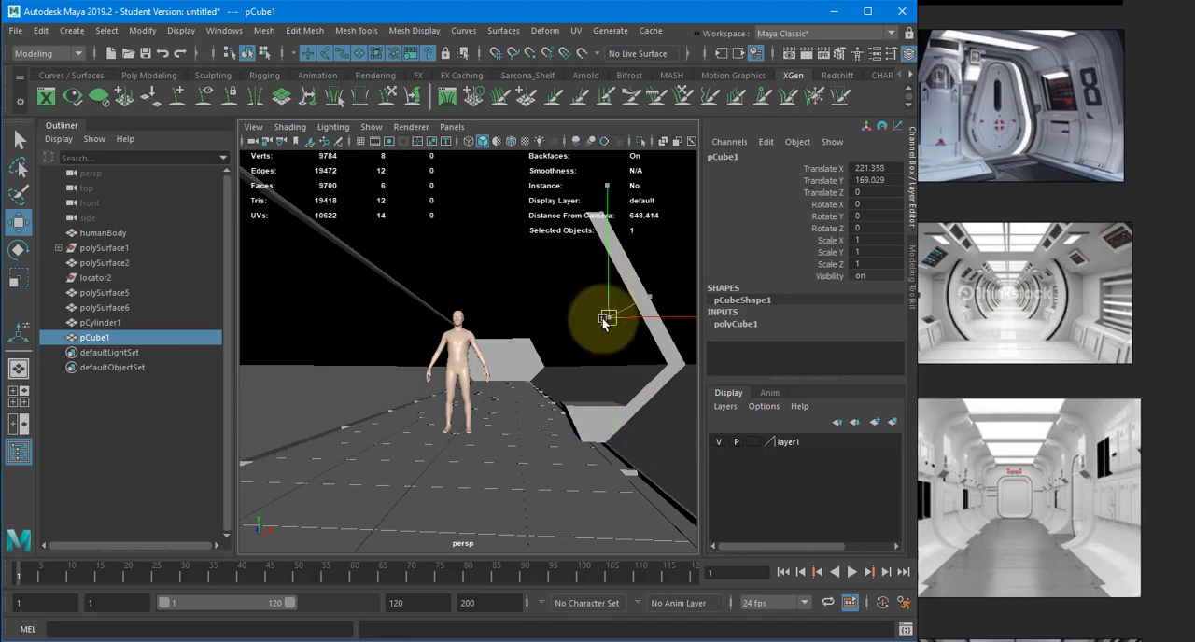
- Scale the cube to 10, 100, 100 and position it by the wall at about 190.4, 142.6, 28.1
key("f")
left_click_drag(680, 341, 547, 334, "alt")
scroll(537, 353, "down", 3)
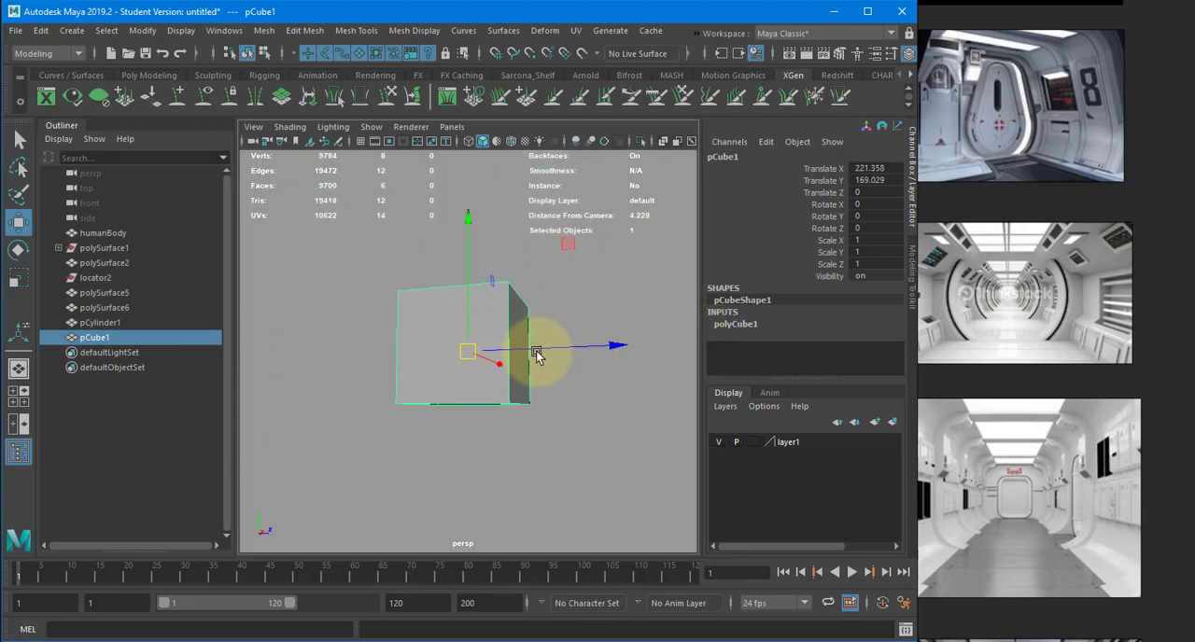
right_click_drag(537, 353, 386, 334, "alt")
left_click_drag(576, 427, 618, 439, "alt")
middle_click_drag(618, 438, 514, 347, "alt")
right_click_drag(513, 346, 480, 345, "alt")
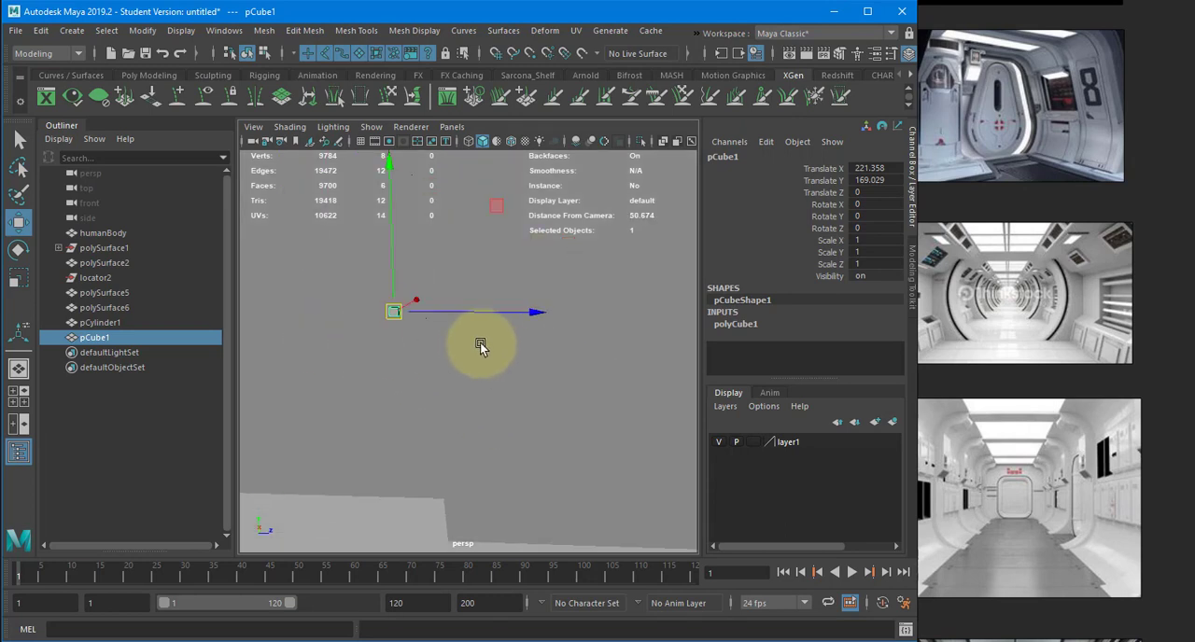
middle_click_drag(481, 346, 449, 309, "alt")
right_click_drag(449, 309, 391, 310, "alt")
right_click_drag(500, 322, 467, 320, "alt")
left_click_drag(467, 320, 511, 324, "alt")
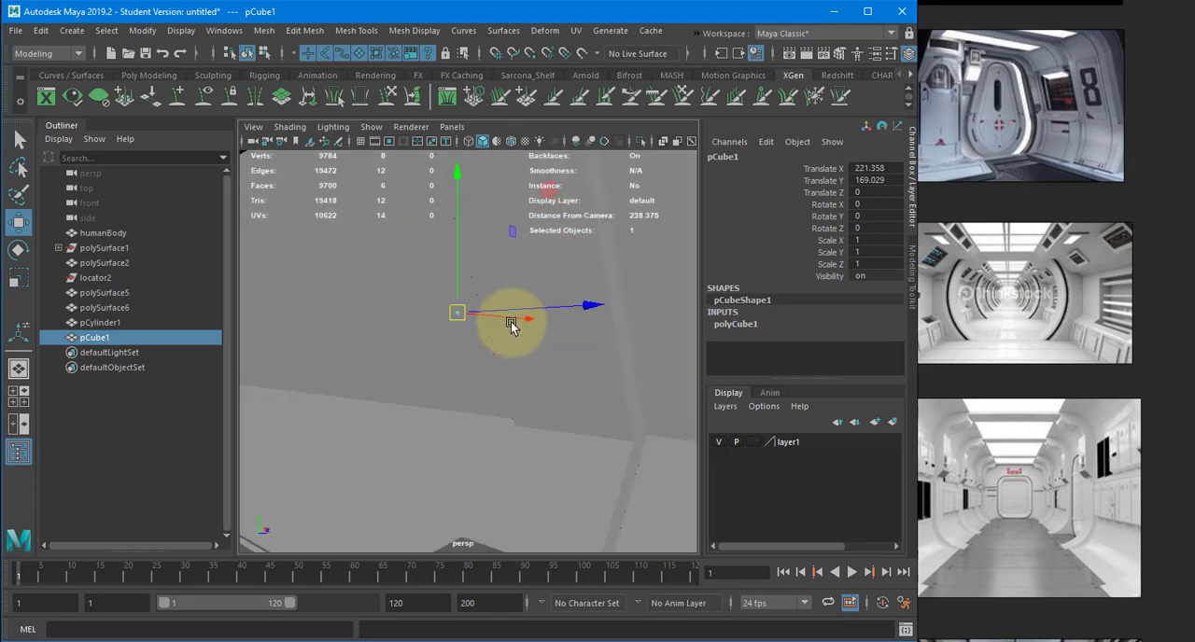
middle_click_drag(510, 324, 403, 360, "alt")
right_click_drag(403, 360, 369, 359, "alt")
left_click_drag(411, 357, 580, 375, "alt")
key("r")
key("w")
key("r")
key("w")
left_click_drag(534, 310, 420, 304)
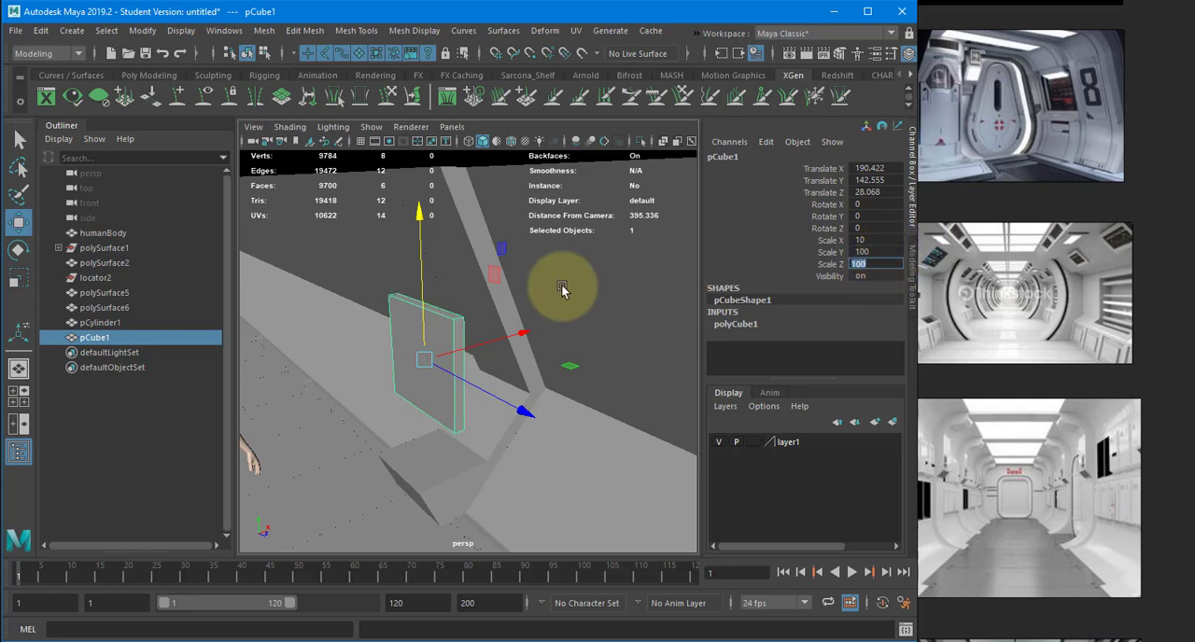
- Reduce the wall panel's height by setting its Scale Y to 75
left_click_drag(448, 352, 532, 322, "alt")
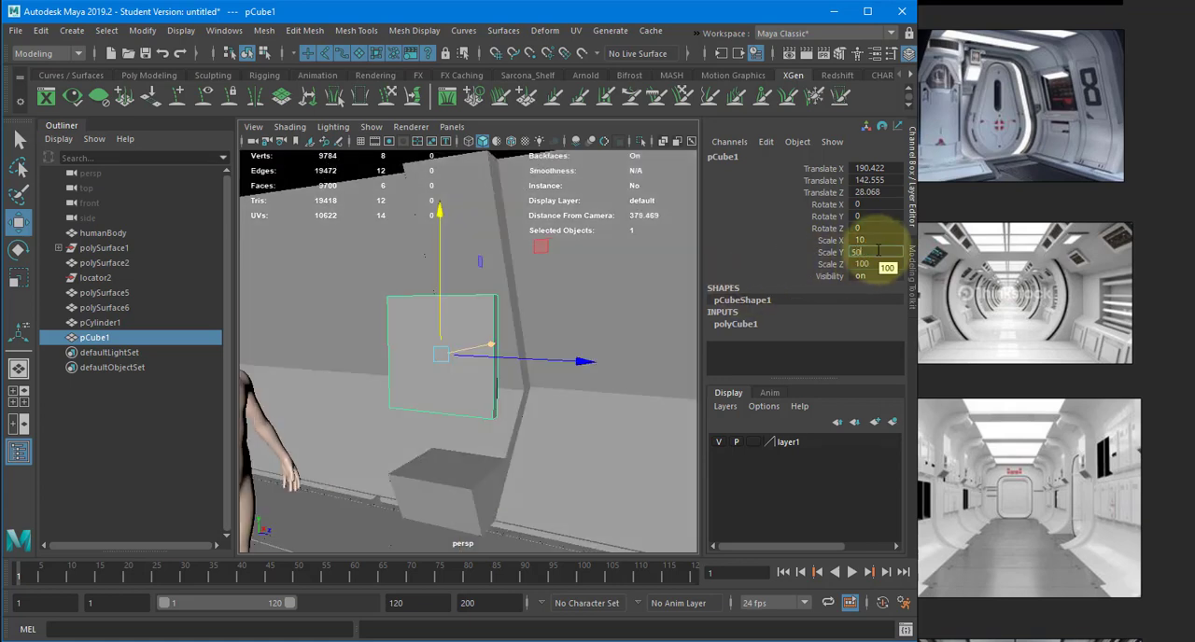
key("Return")
type("75")
key("Return")
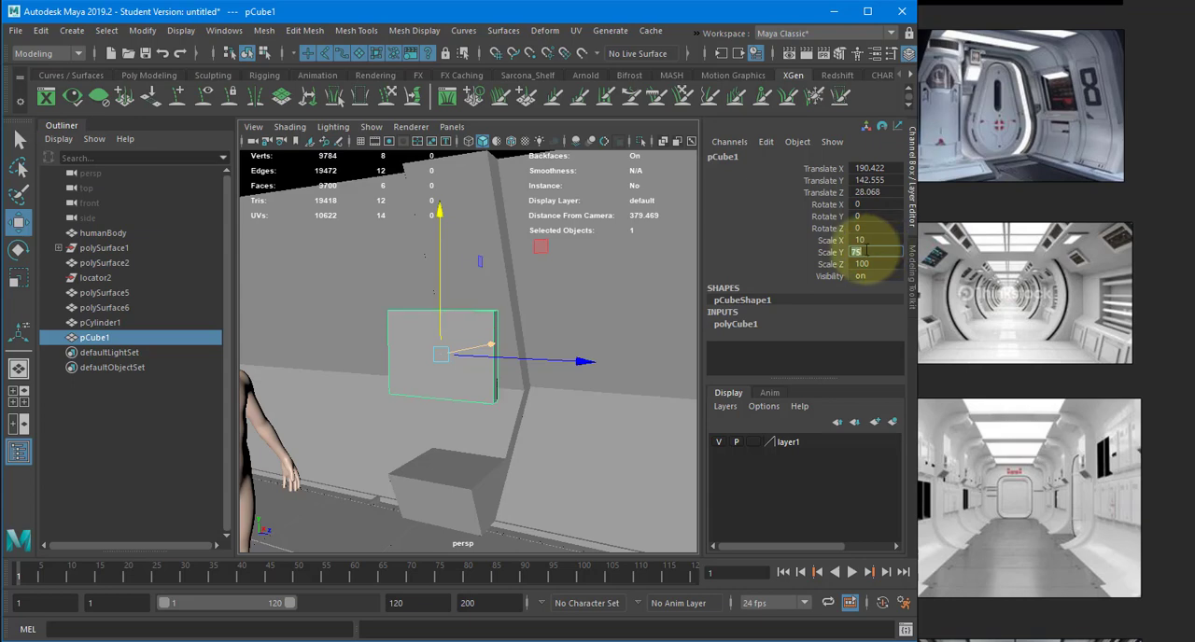
- Shift the panel along the wall to about 40.7 on Translate Z
left_click_drag(494, 346, 519, 344, "alt")
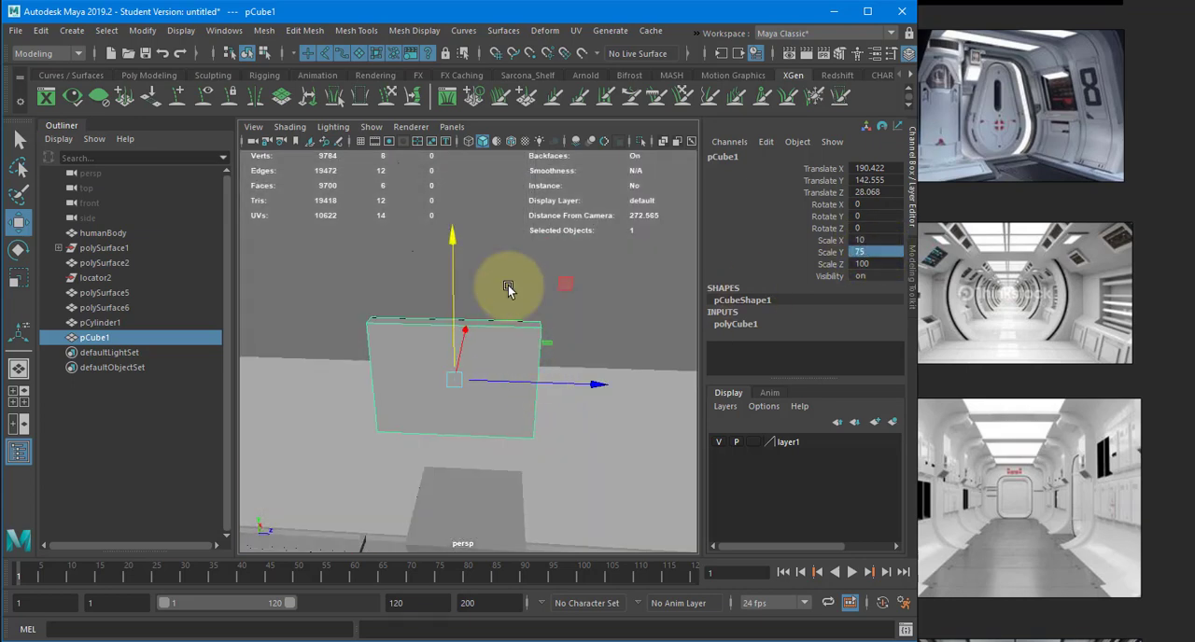
left_click(508, 286)
left_click_drag(509, 286, 403, 283, "alt")
left_click(409, 329)
- Extrude the panel's large corridor-facing face and scale it inward to form a narrow border
right_click(402, 283, "shift")
right_click_drag(406, 290, 424, 326)
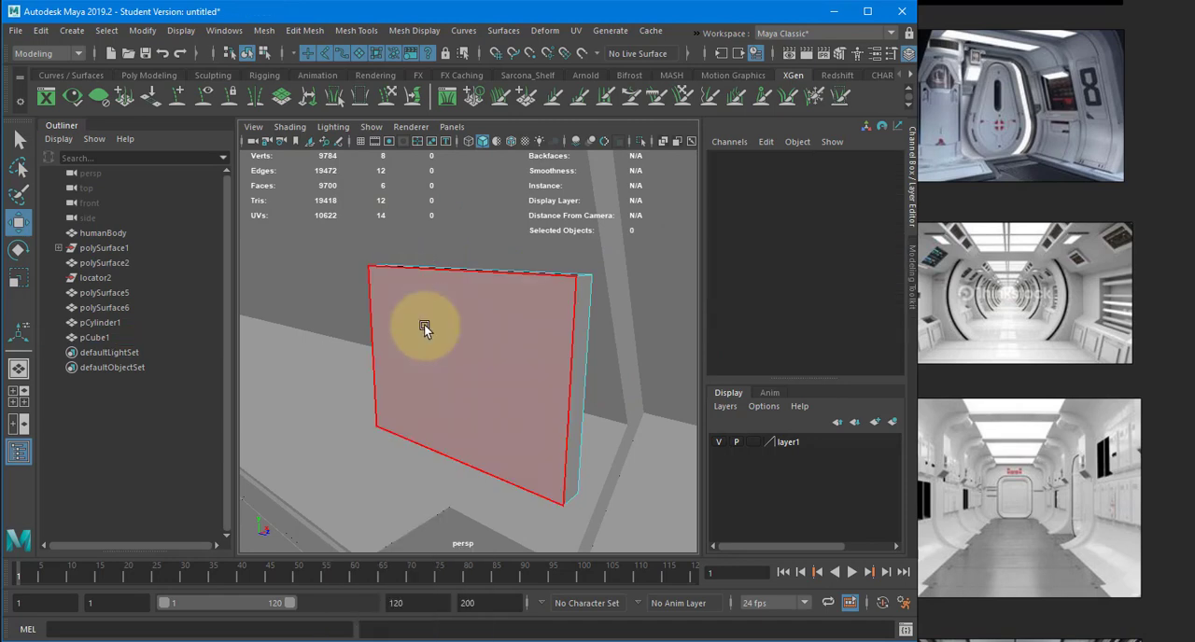
left_click(431, 329)
key("ctrl+e")
key("r")
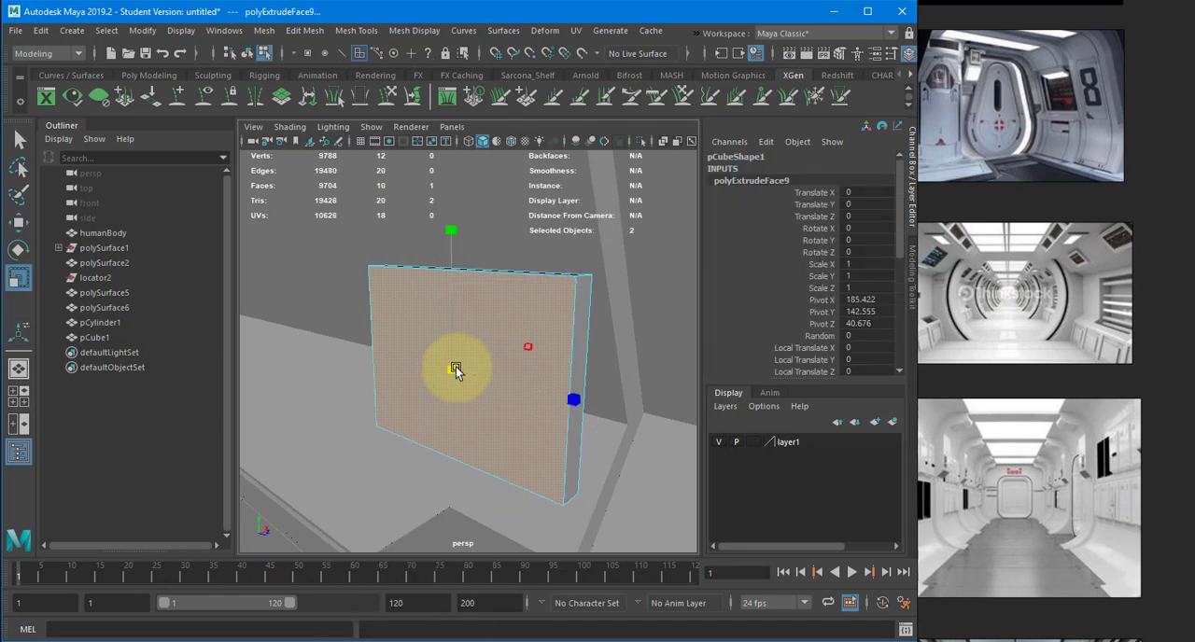
left_click_drag(455, 370, 428, 381)
- Extrude the panel's inset face again and return to object selection
key("ctrl+e")
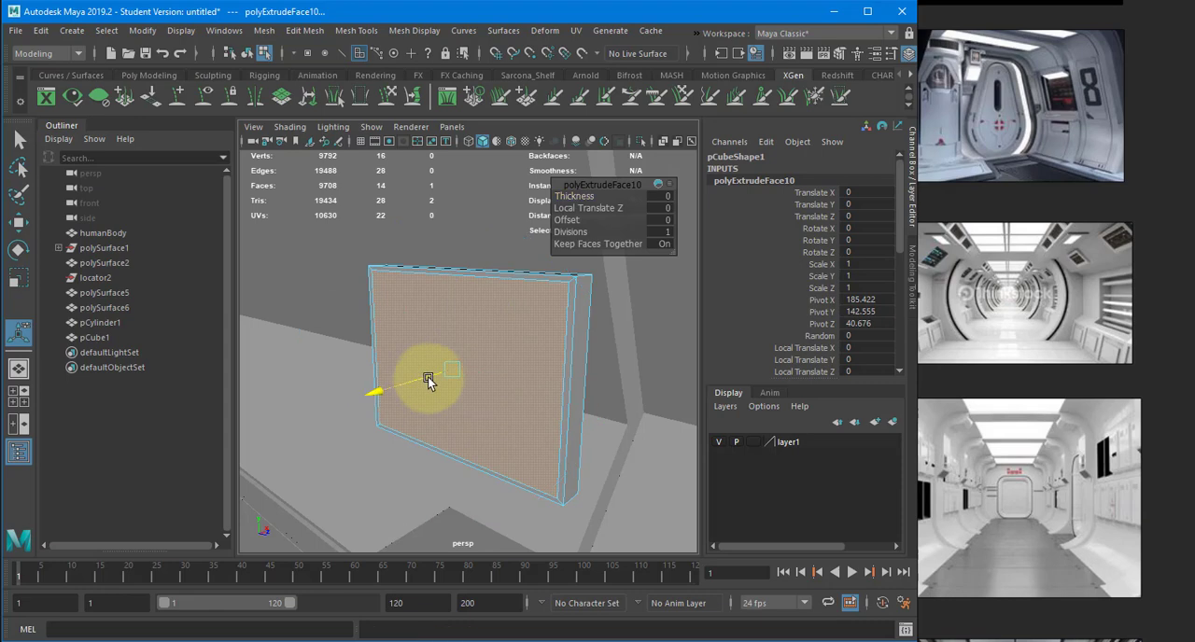
key("w")
right_click_drag(450, 299, 487, 274)
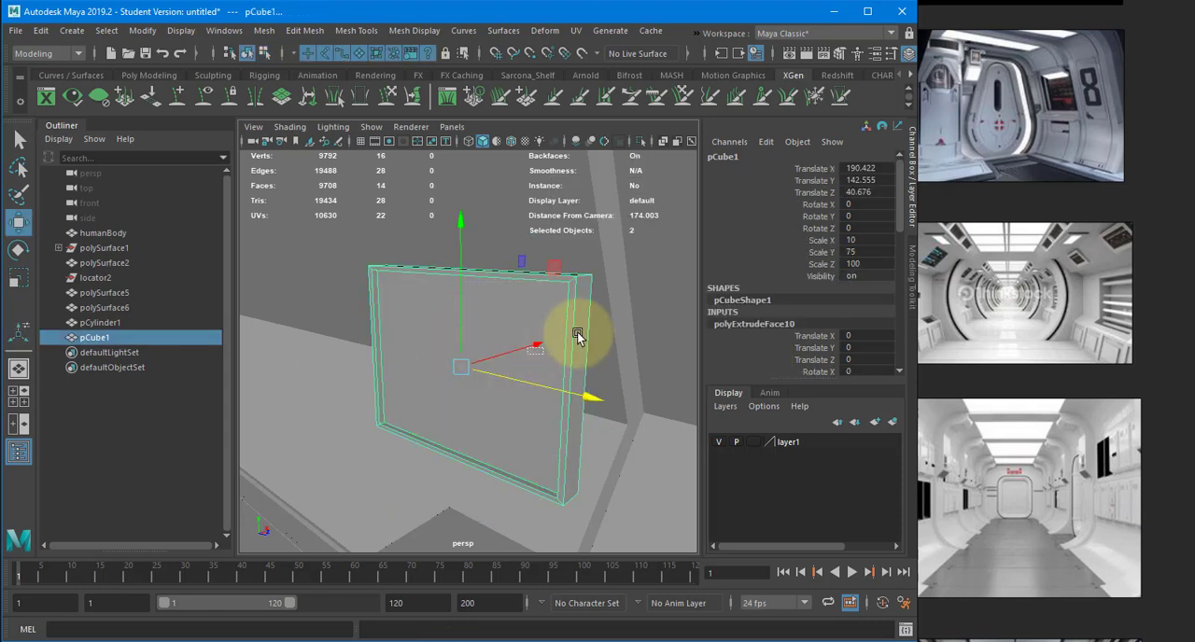
- Push the panel toward the wall to about 221.5 on Translate X and raise it to about 159.6 on Translate Y
left_click_drag(571, 337, 547, 308)
right_click_drag(547, 308, 457, 327, "alt")
left_click_drag(456, 327, 371, 308, "alt")
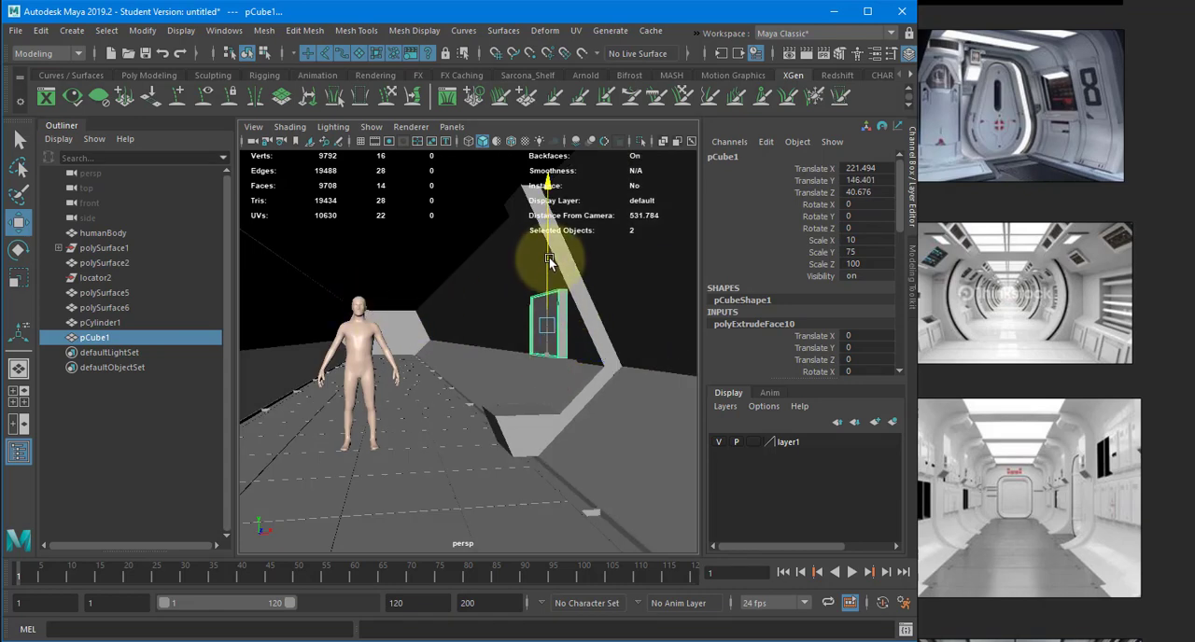
left_click_drag(551, 256, 605, 315, "alt")
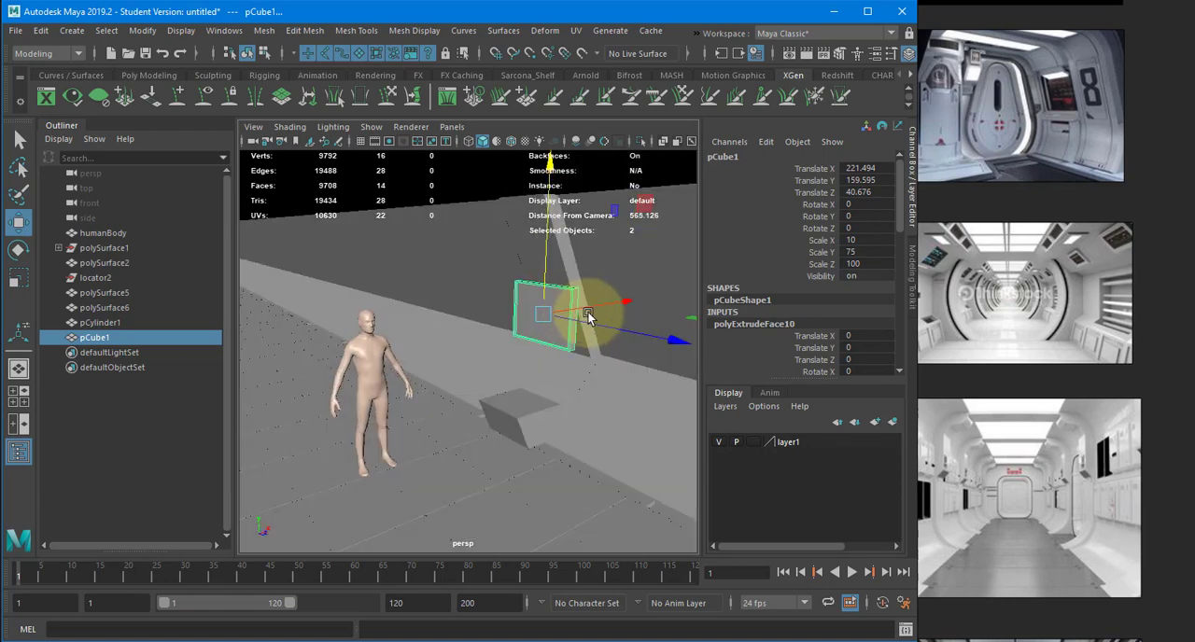
middle_click_drag(587, 315, 537, 340, "alt")
- Examine the red-lit corridor reference image and compare its wall supports and panels with the modelled support and panel
right_click_drag(595, 348, 616, 343, "alt")
left_click_drag(611, 328, 614, 386, "alt")
left_click(620, 399, "shift")
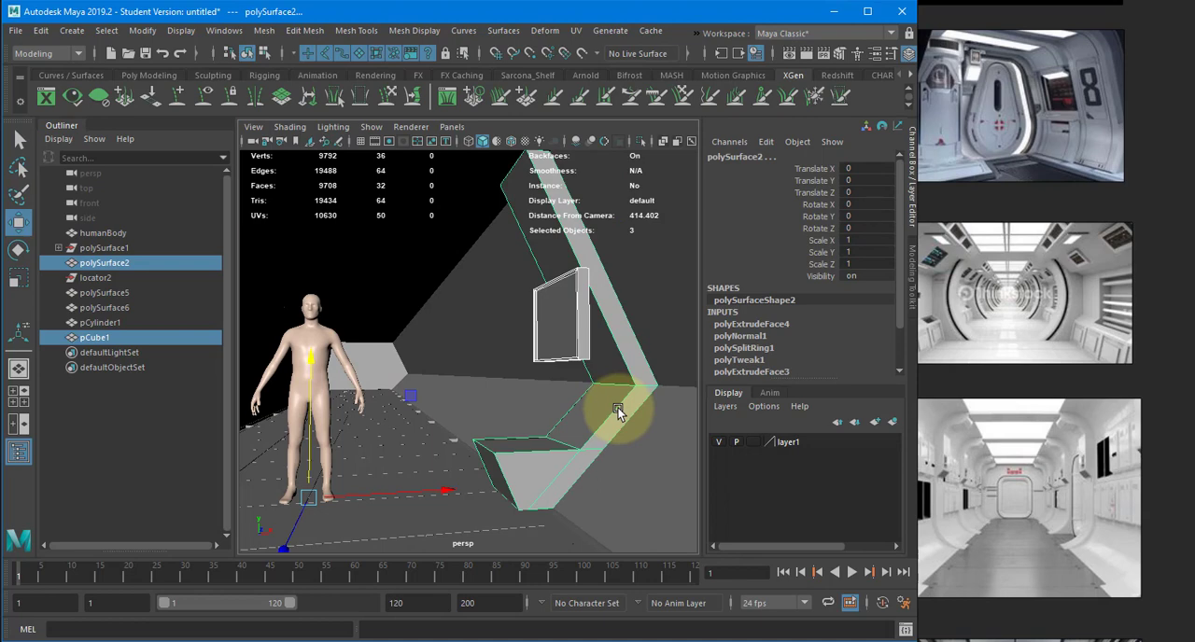
scroll(1116, 271, "down", 5)
middle_click_drag(996, 342, 1056, 362)
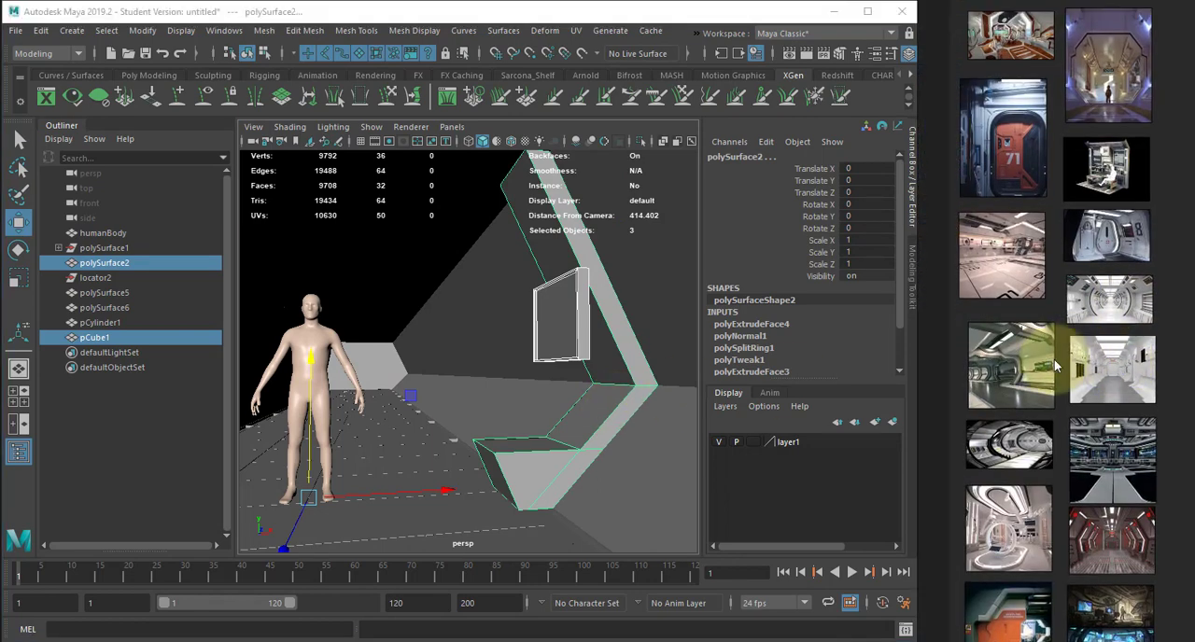
middle_click_drag(1105, 455, 1097, 346)
scroll(1124, 443, "up", 7)
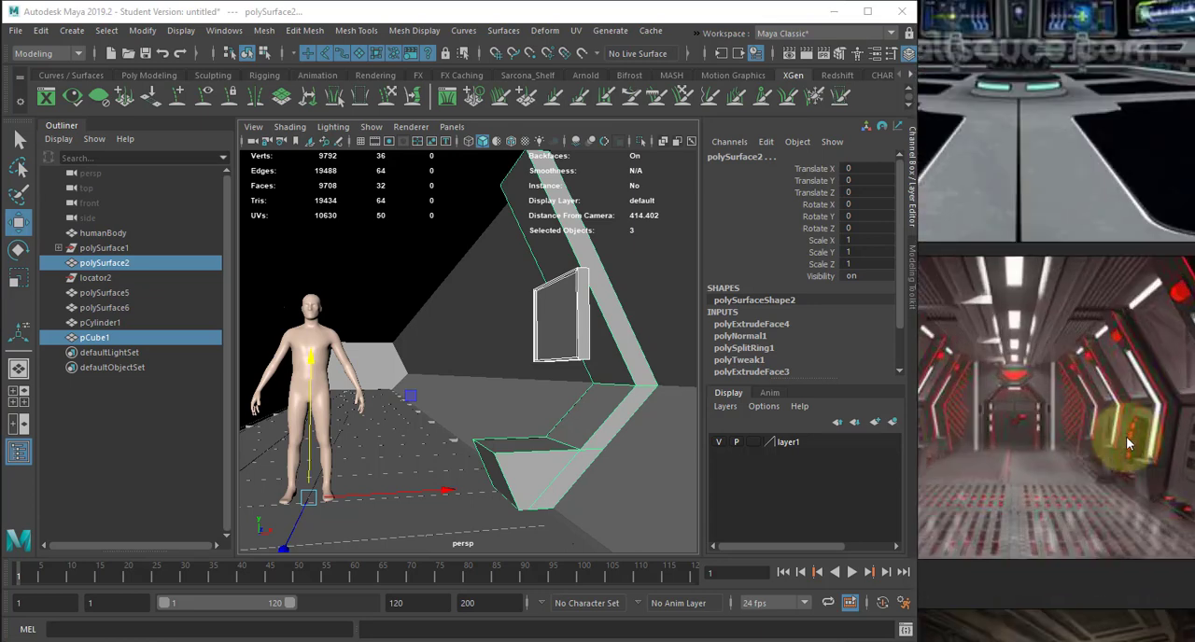
scroll(1078, 408, "down", 2)
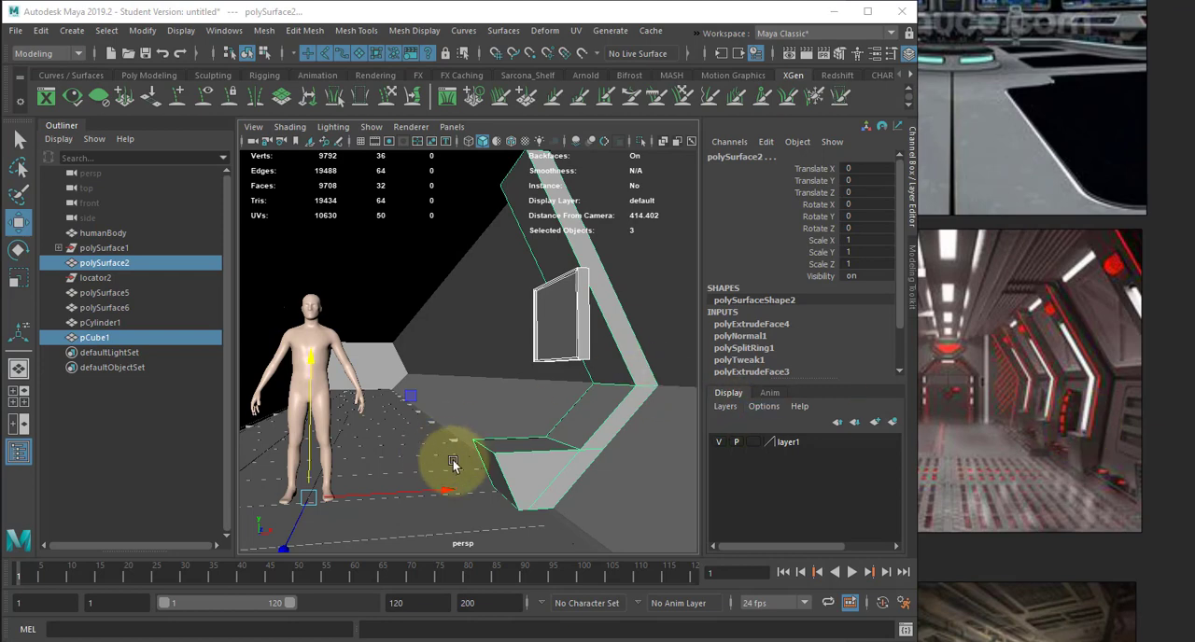
left_click(600, 415)
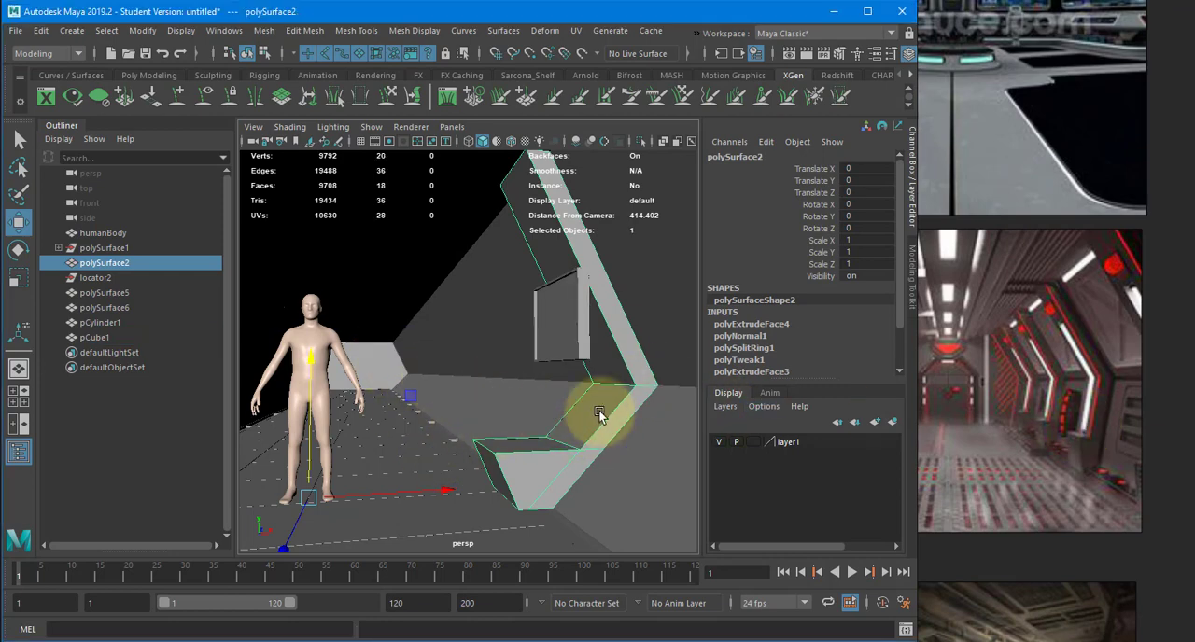
left_click(577, 320, "shift")
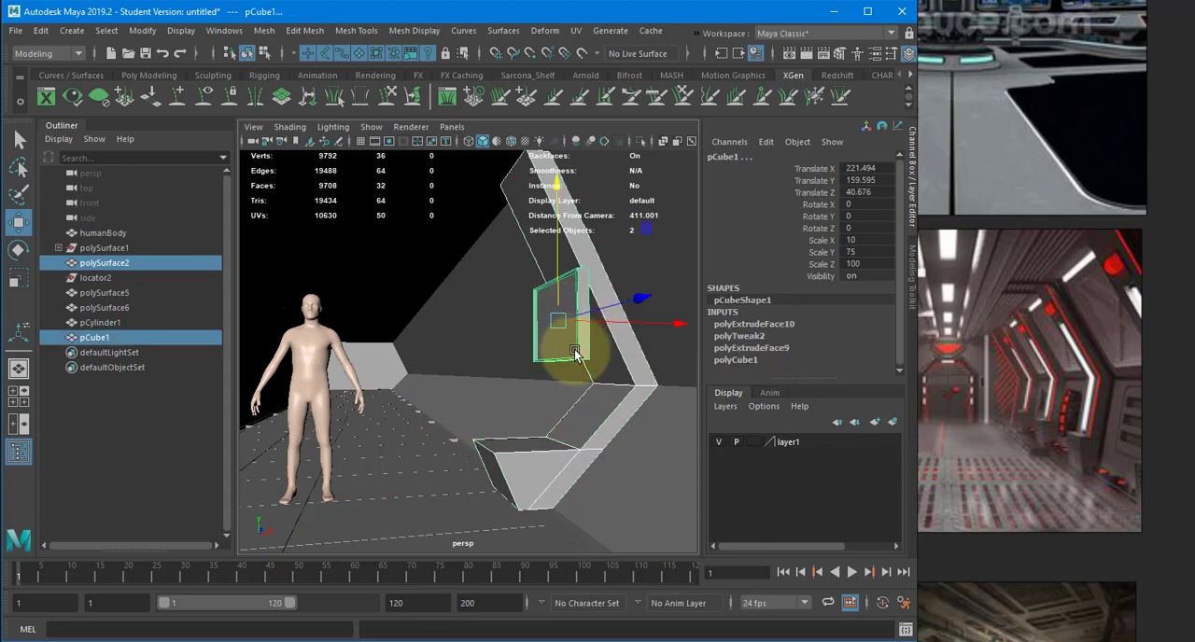
left_click(523, 441)
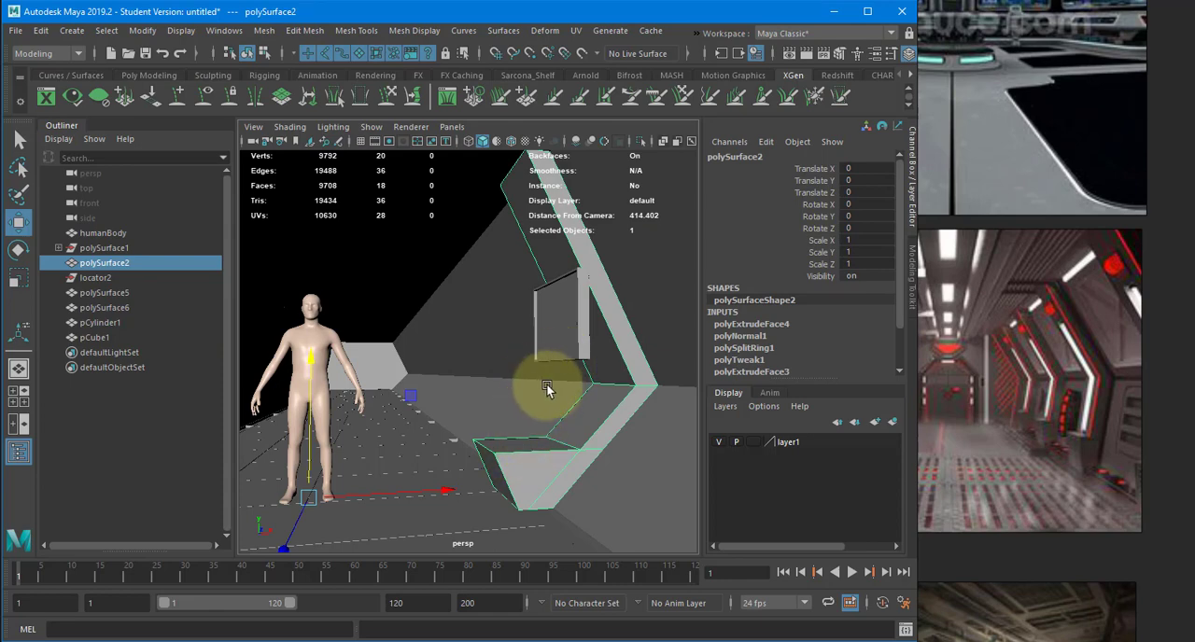
left_click_drag(552, 386, 608, 395, "alt")
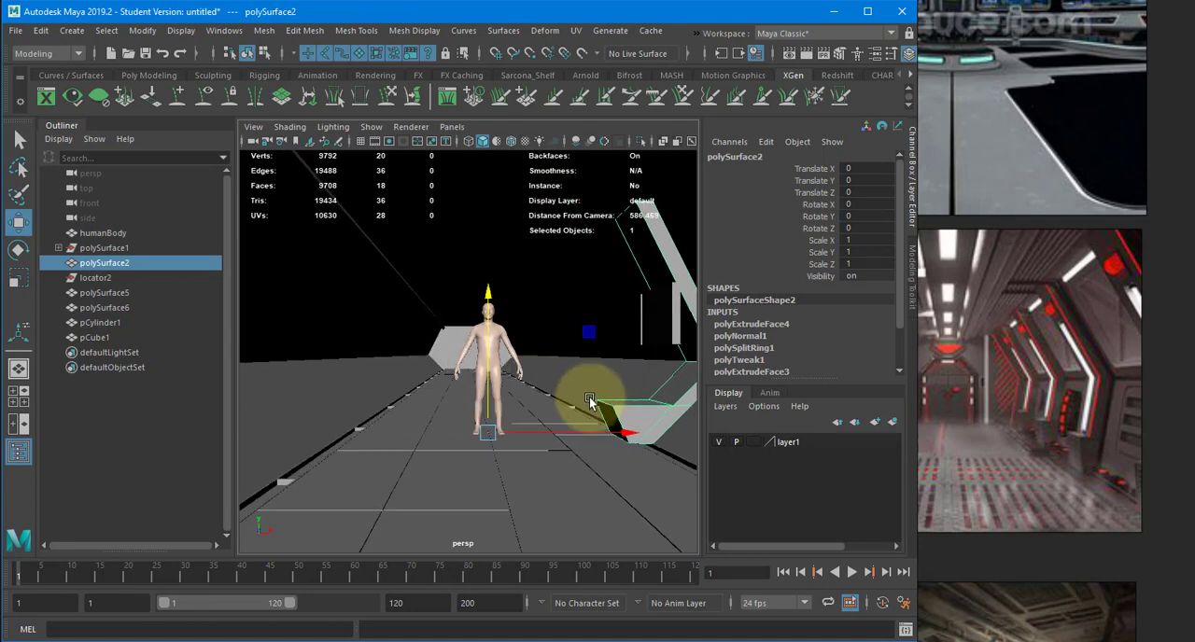
- Select all the edges of the wall panel and bevel them
middle_click_drag(628, 277, 563, 312, "alt")
left_click_drag(559, 288, 605, 297, "alt")
right_click_drag(605, 297, 748, 294, "alt")
middle_click_drag(605, 297, 516, 294, "alt")
left_click(626, 351)
right_click_drag(598, 341, 598, 296)
left_click_drag(713, 391, 743, 489)
key("f")
left_click_drag(526, 425, 520, 330, "alt")
right_click_drag(523, 327, 592, 318, "shift")
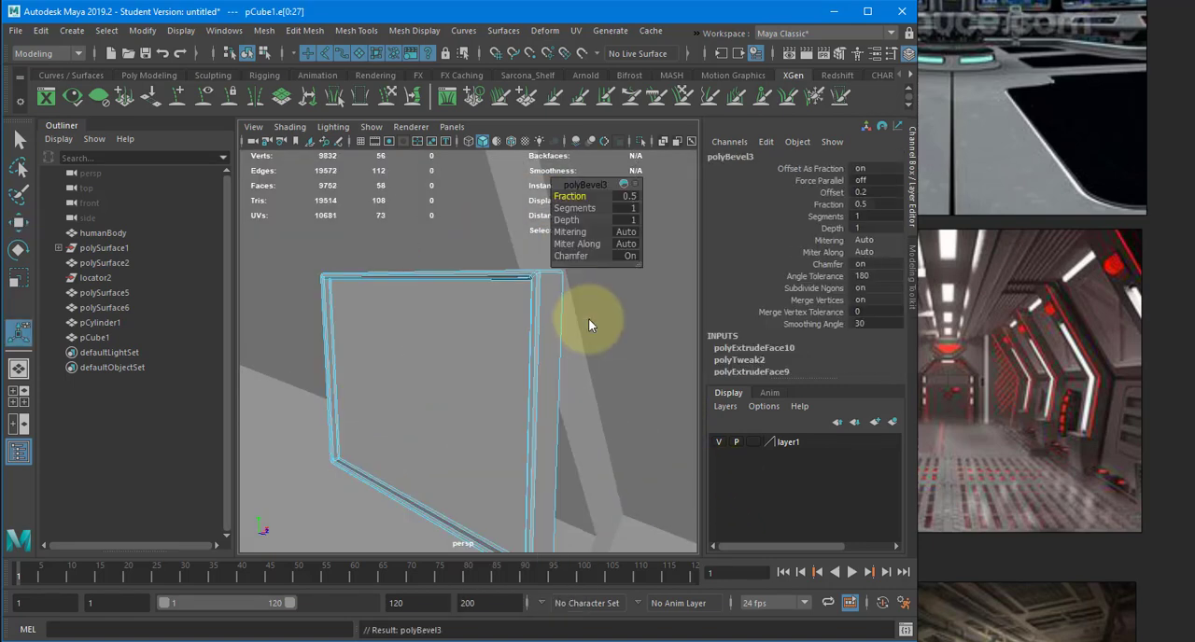
- Set the panel bevel to 2 segments with a fraction of 0.25 and return to object selection
left_click_drag(551, 280, 581, 253, "alt")
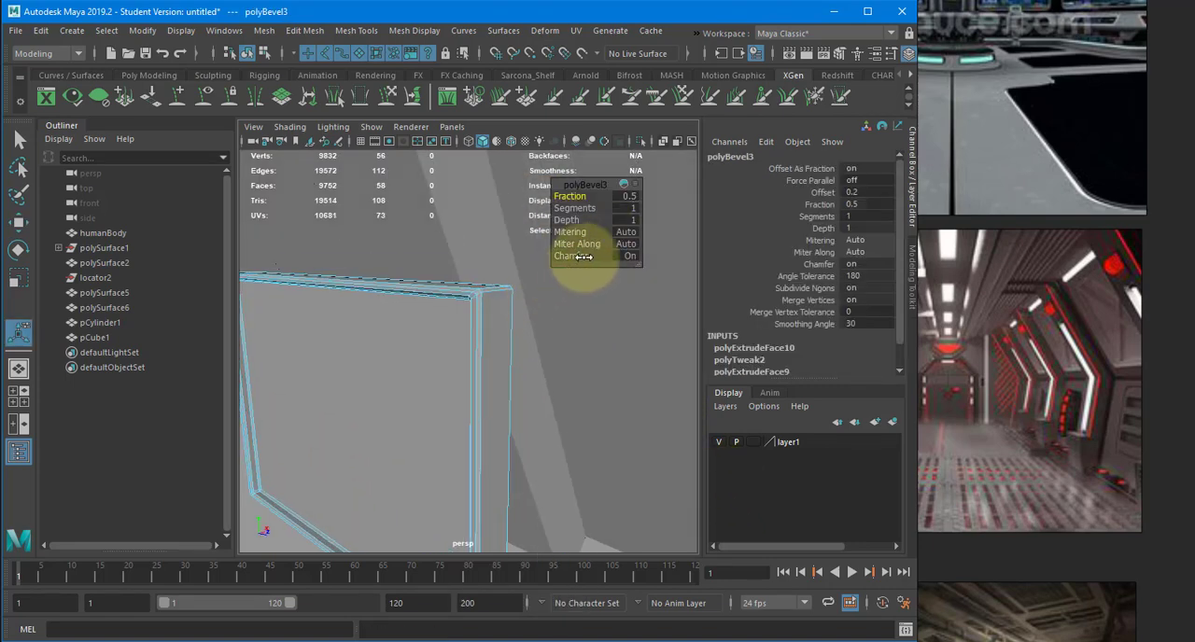
left_click(625, 195)
type(".2")
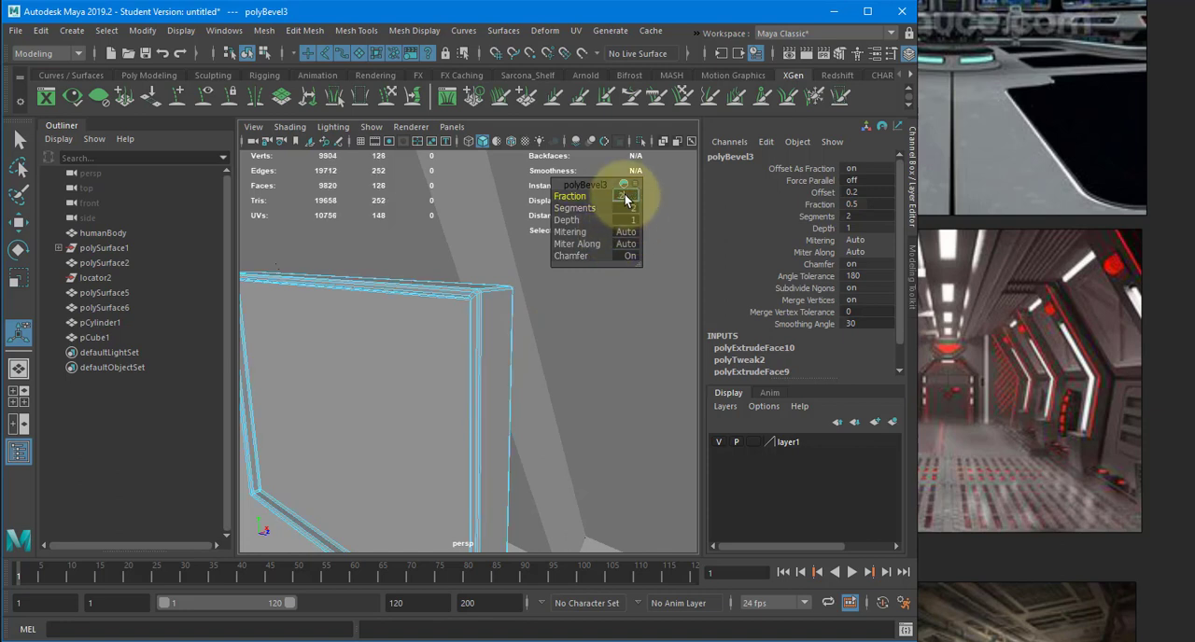
type("5")
key("Return")
left_click_drag(451, 326, 454, 332, "alt")
right_click_drag(457, 245, 470, 315)
left_click_drag(358, 334, 478, 319, "alt")
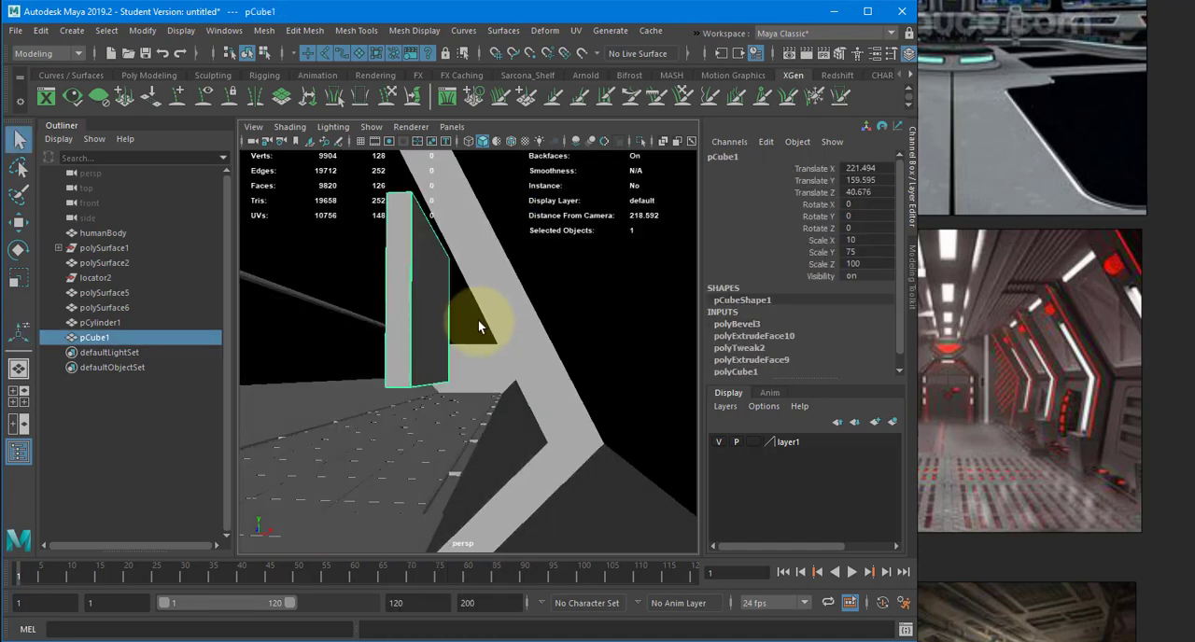
- Isolate the angled wall support and delete its hidden wall-side faces
left_click(492, 317)
right_click_drag(531, 339, 568, 152, "alt")
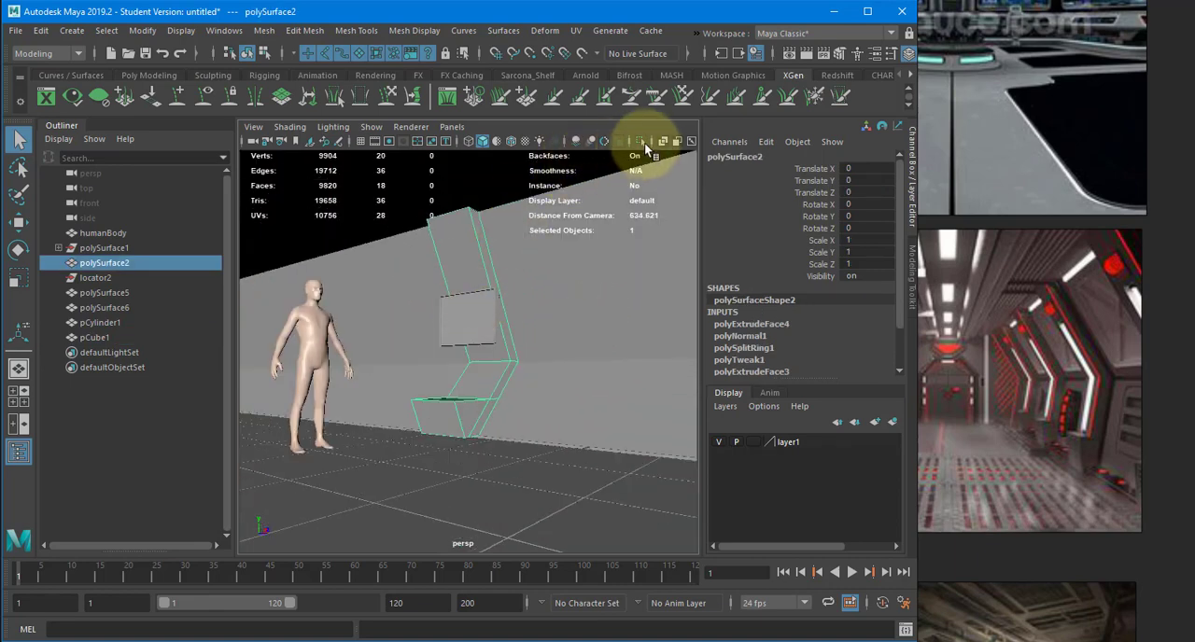
left_click(641, 142)
left_click_drag(502, 256, 375, 282, "alt")
right_click_drag(451, 247, 452, 272)
left_click(453, 261)
left_click_drag(512, 412, 494, 361, "alt")
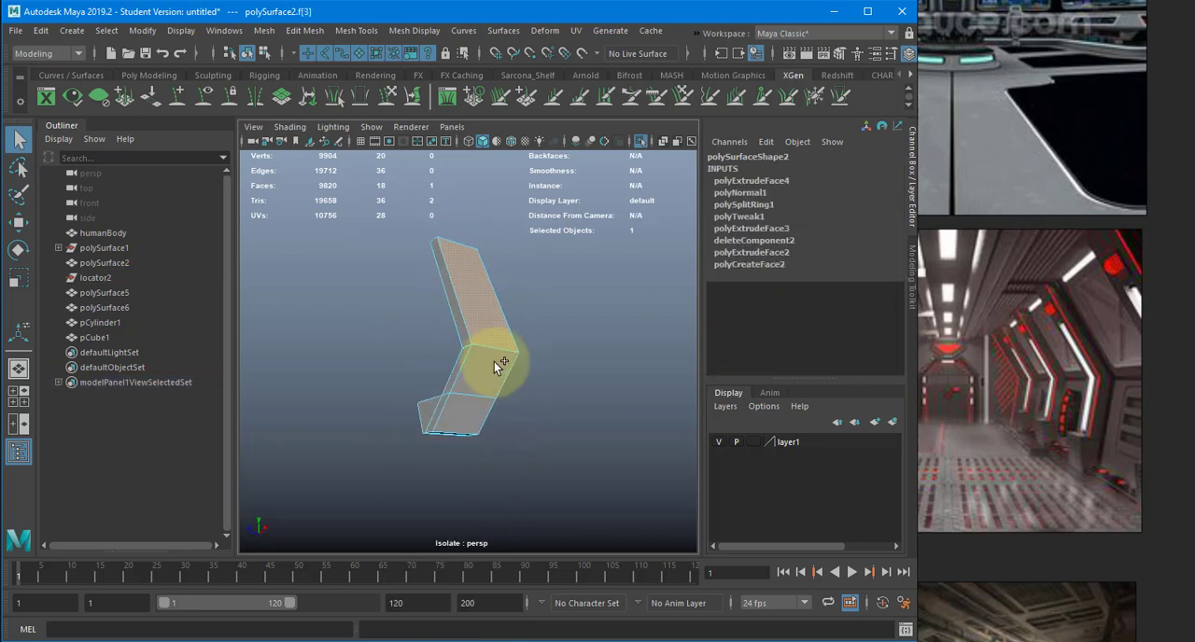
left_click_drag(494, 414, 613, 437, "alt")
left_click(614, 438)
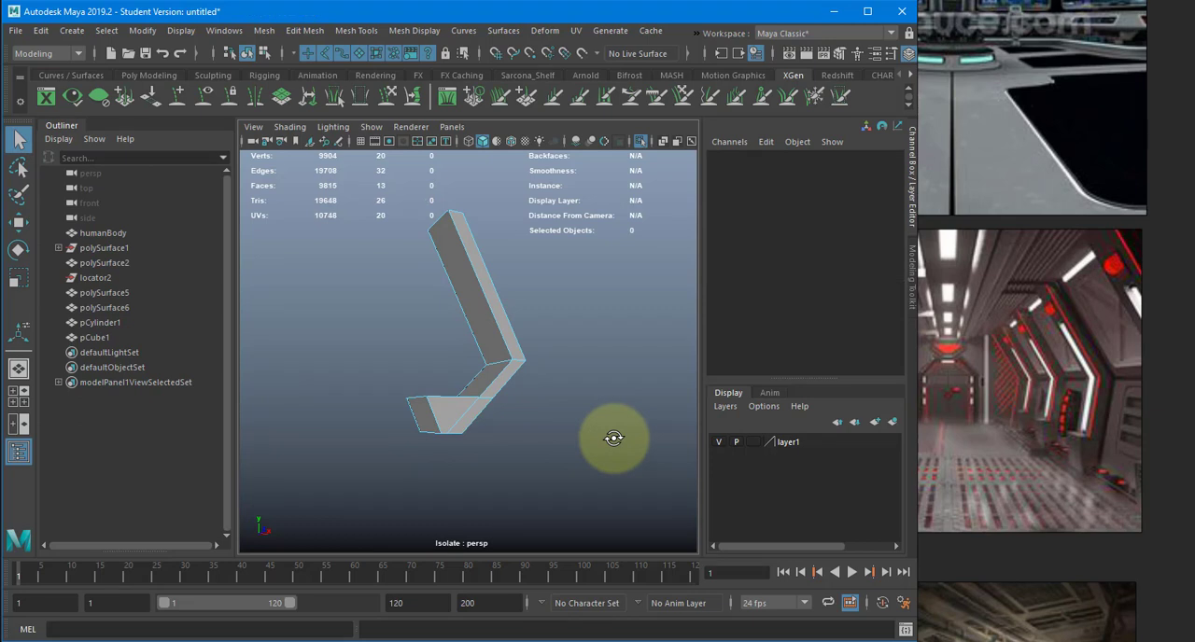
- Bevel all the edges of the isolated wall support with 2 segments
left_click_drag(582, 384, 507, 227, "alt")
left_click(331, 545)
left_click(430, 431)
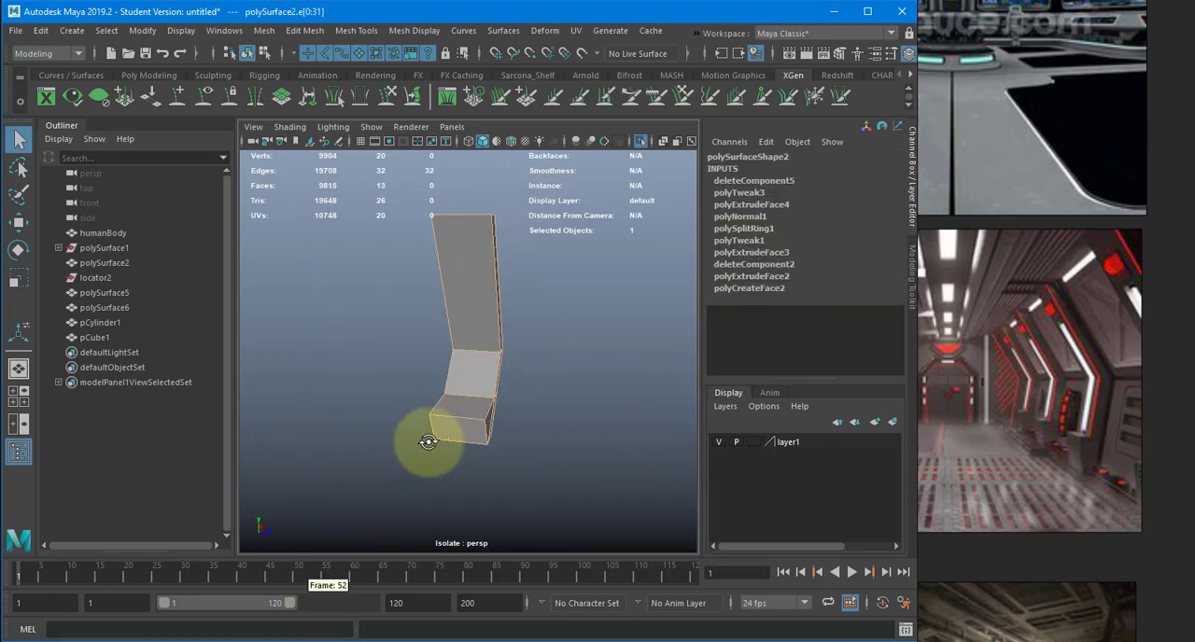
left_click_drag(430, 431, 405, 399, "alt")
right_click_drag(494, 295, 565, 285, "shift")
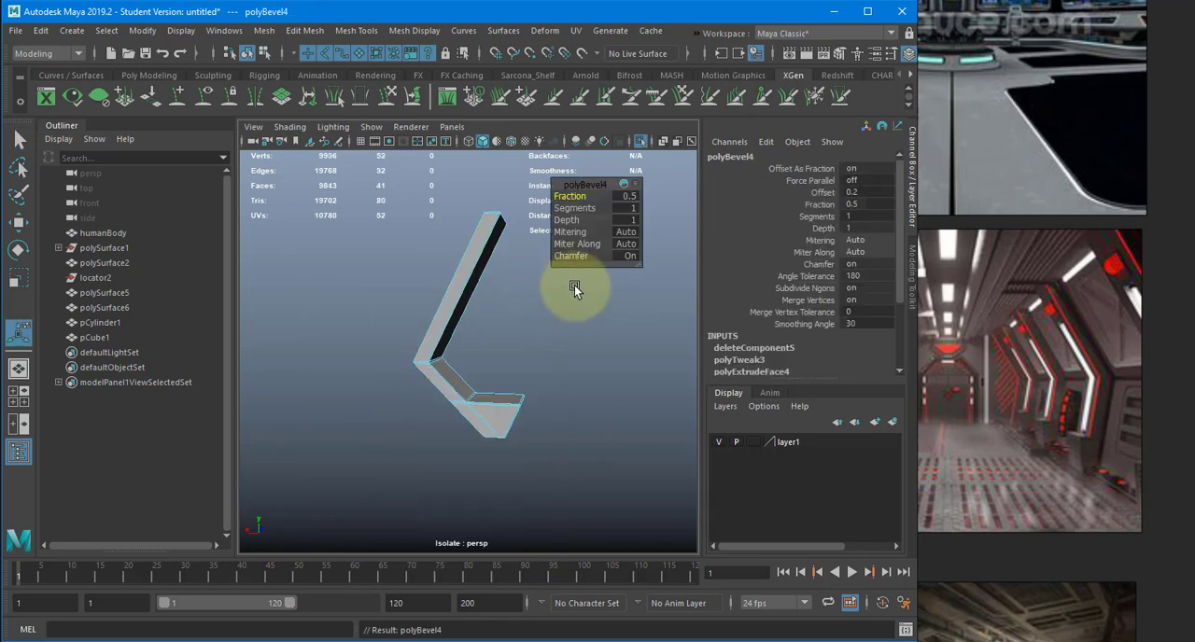
left_click(632, 209)
type("2")
key("Tab")
- Set the support bevel's fraction to 0.25 and return to object selection
left_click_drag(508, 278, 421, 298, "alt")
right_click_drag(421, 299, 555, 295, "alt")
left_click_drag(554, 294, 422, 306, "alt")
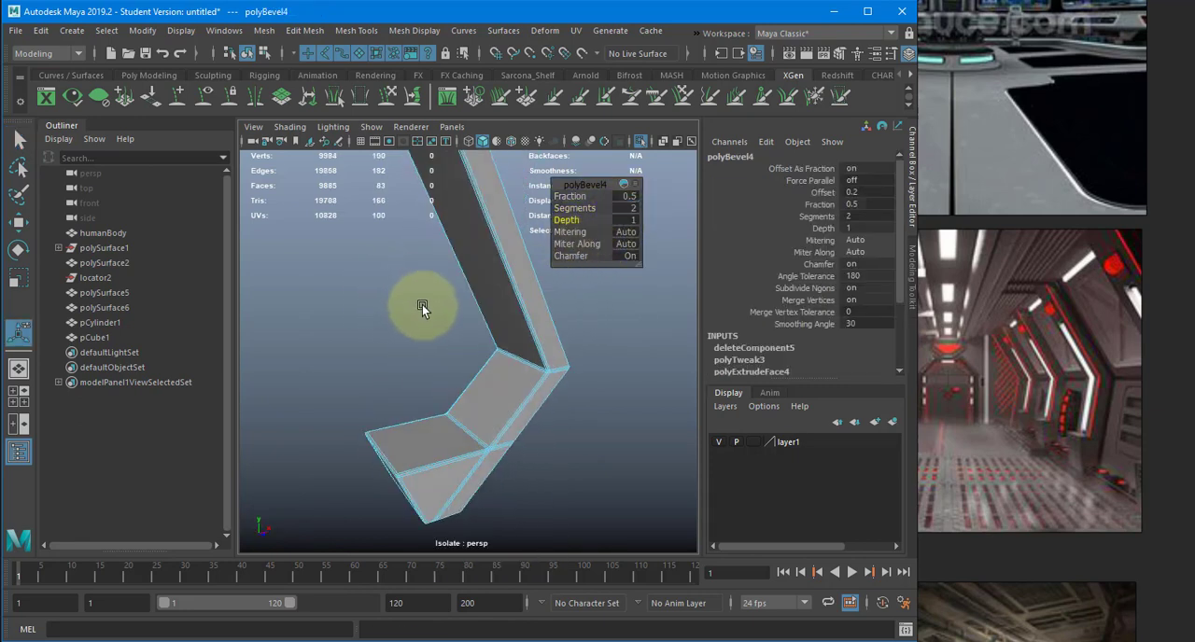
left_click(630, 198)
type(".25")
key("Return")
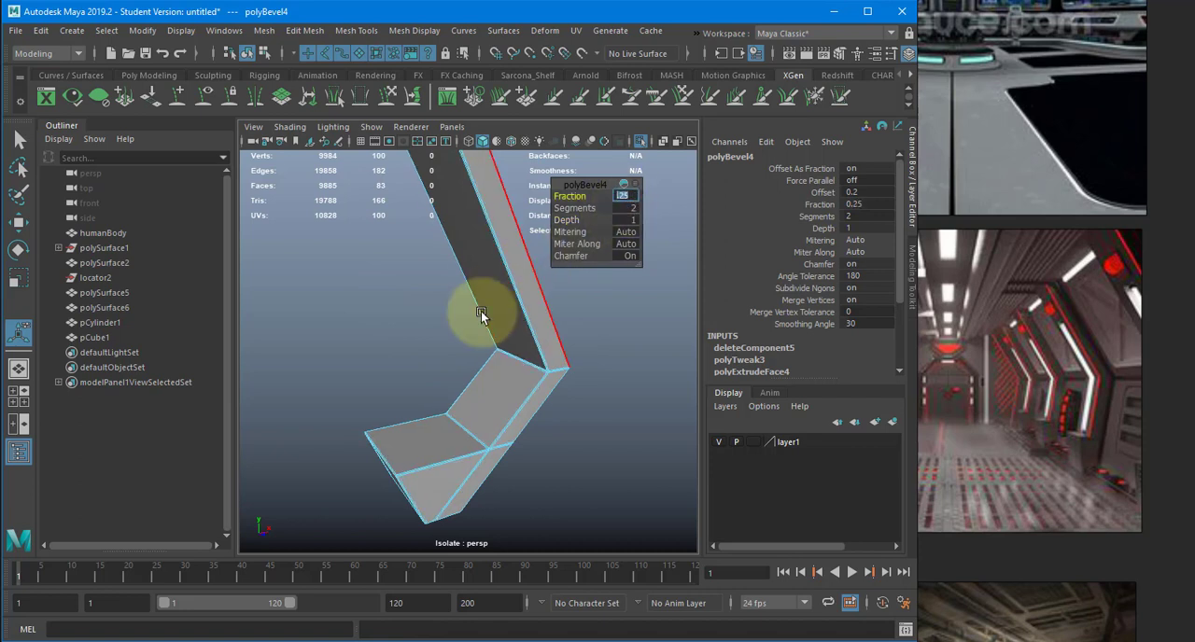
key("q")
key("F8")
- Preview the bevelled wall support with smoothing, restore its unsmoothed display and inspect its edges
key("3")
key("1")
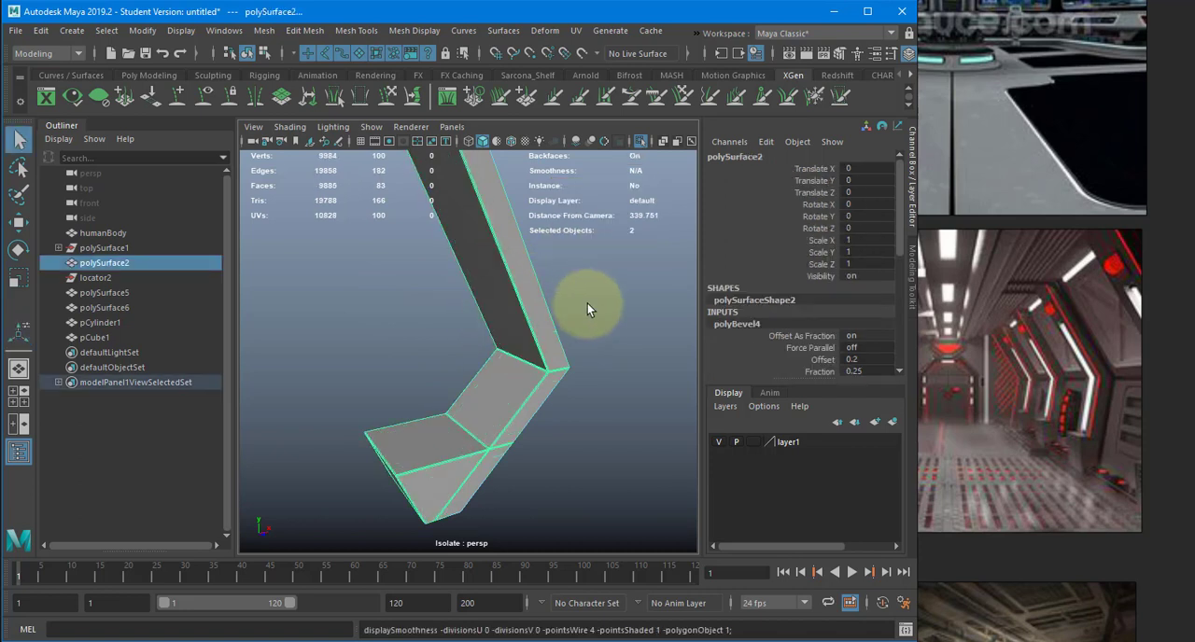
left_click(594, 369)
left_click_drag(594, 378, 521, 372, "alt")
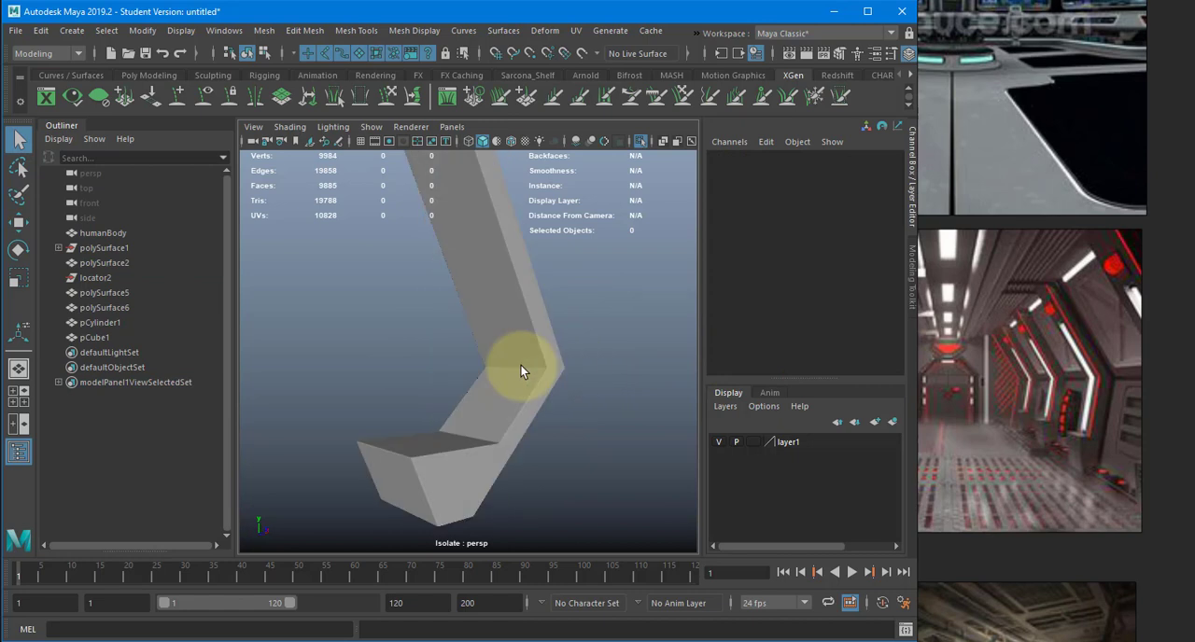
left_click_drag(521, 371, 564, 527)
key("3")
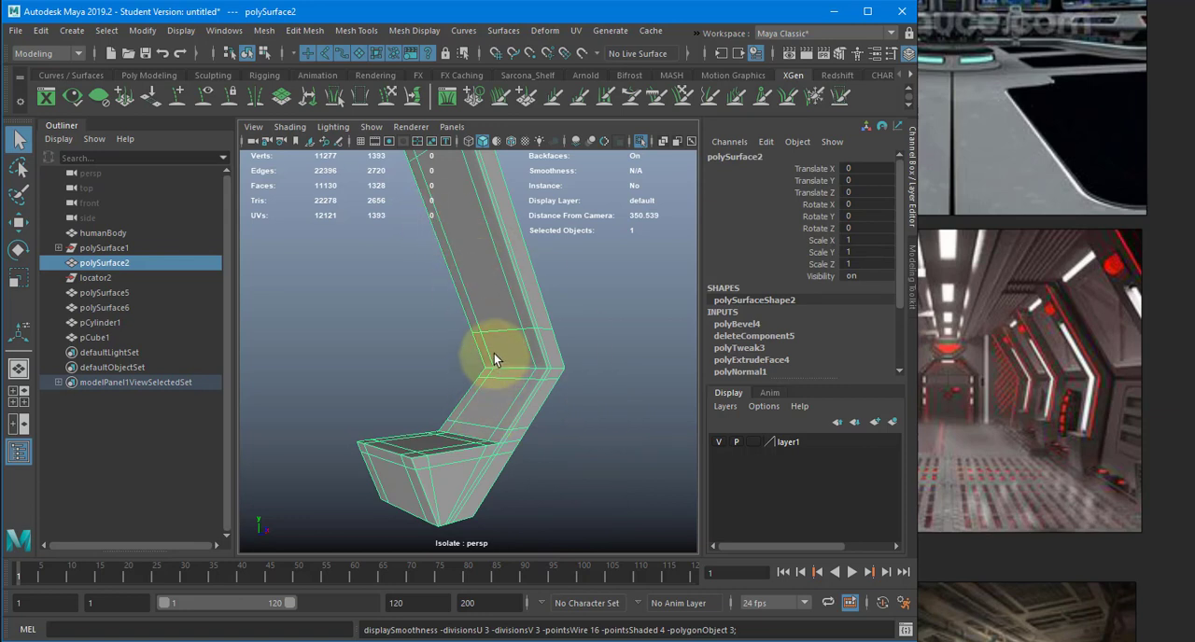
key("1")
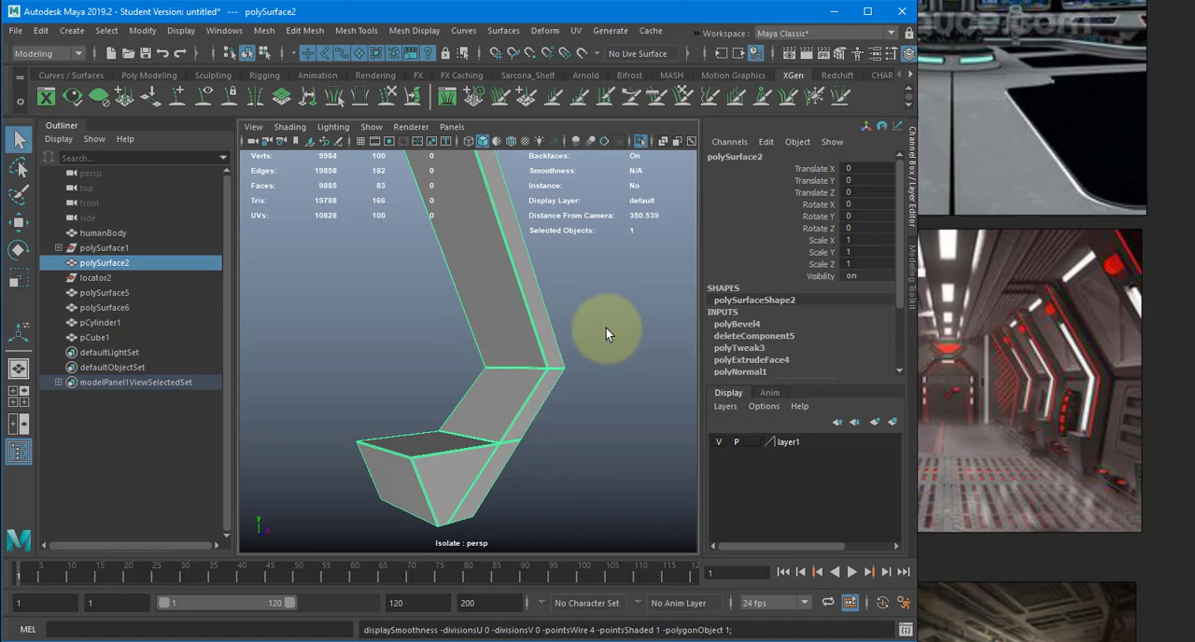
left_click(615, 289)
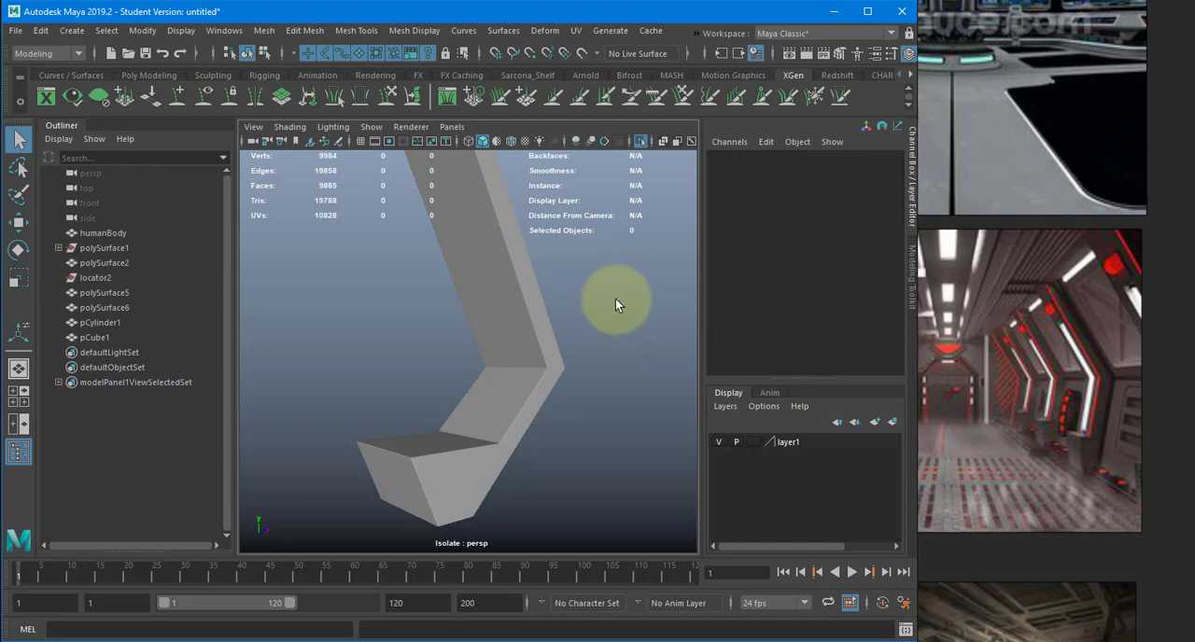
left_click_drag(616, 299, 569, 404, "alt")
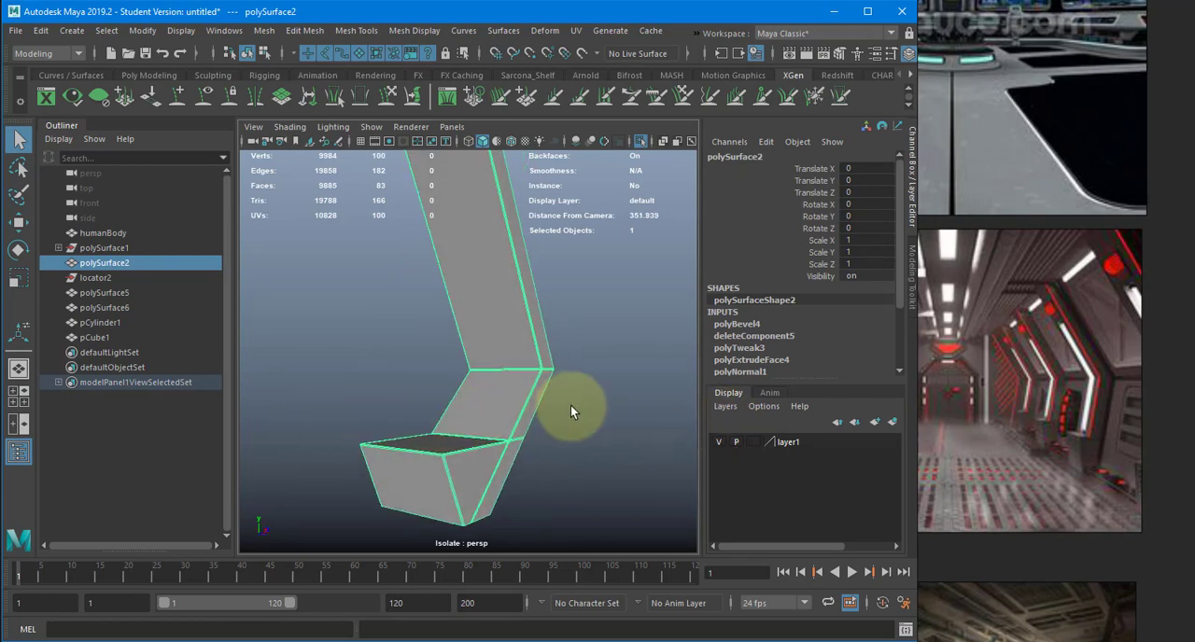
- Deselect the wall support and turn off isolation to show the whole corridor again
left_click(570, 405)
left_click(641, 144)
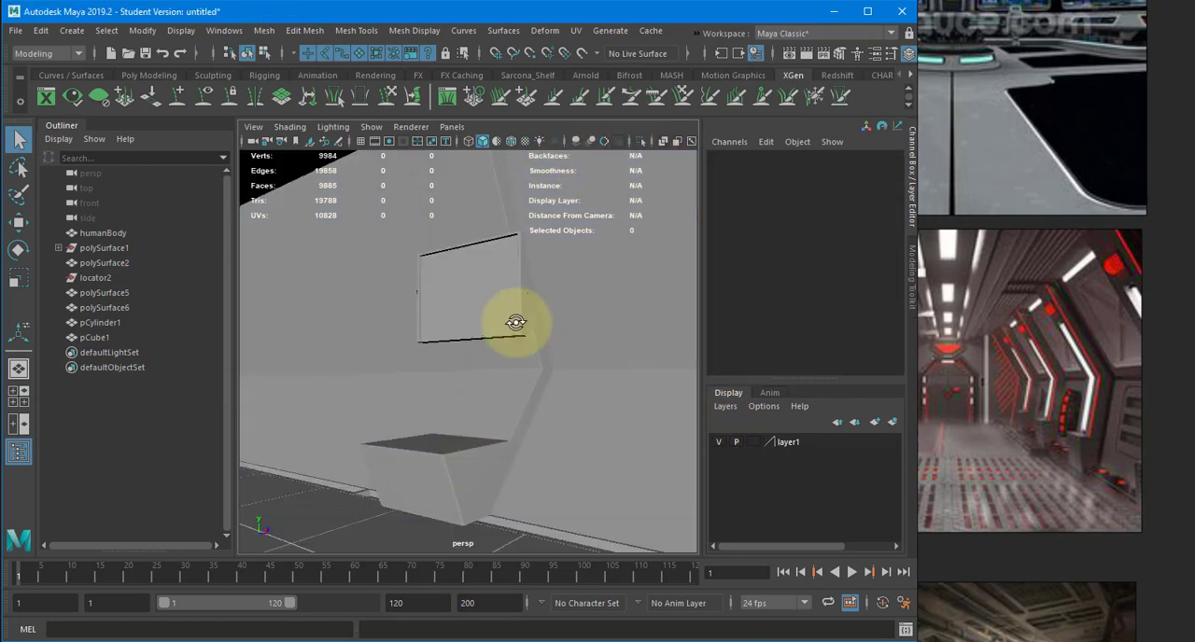
scroll(454, 341, "down", 5)
- Extract the ceiling face of the corridor shell as a separate piece and select the remaining walls
left_click(540, 373)
left_click_drag(554, 358, 600, 323, "alt")
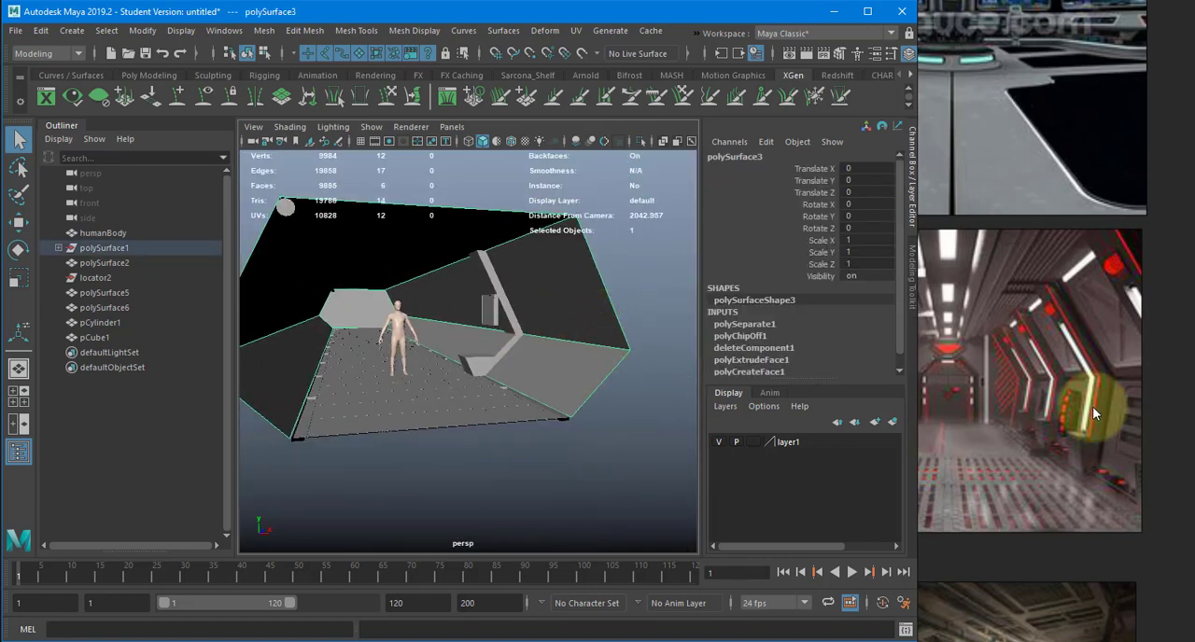
scroll(1083, 415, "up", 3)
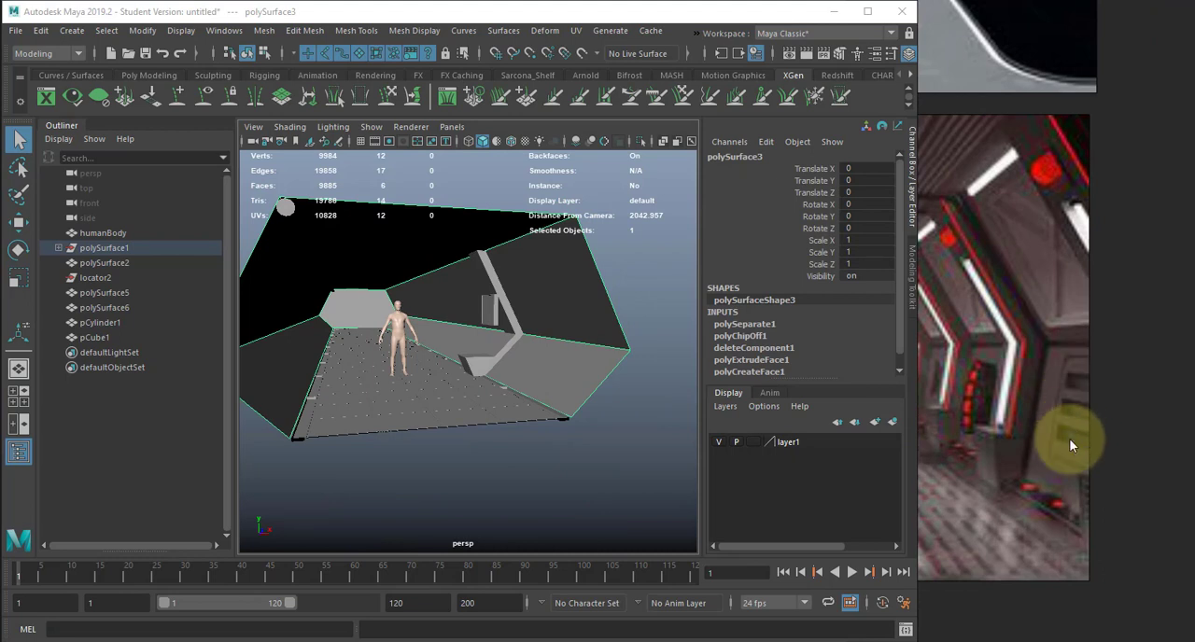
left_click_drag(598, 355, 547, 255, "alt")
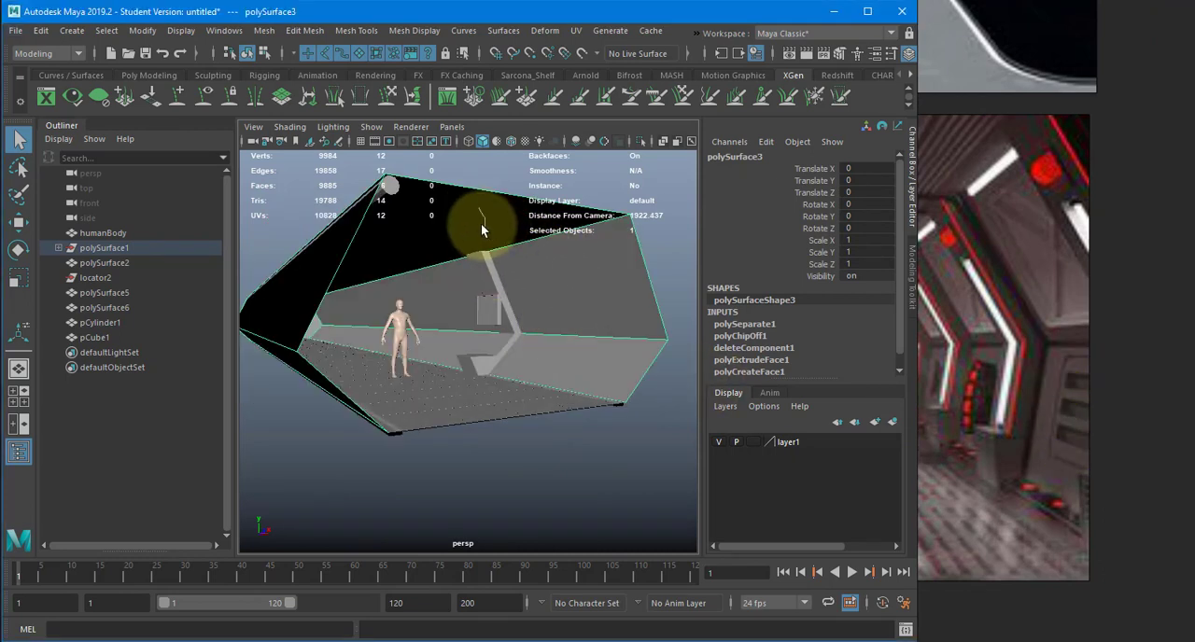
left_click(511, 227)
right_click_drag(496, 176, 500, 417, "shift")
key("w")
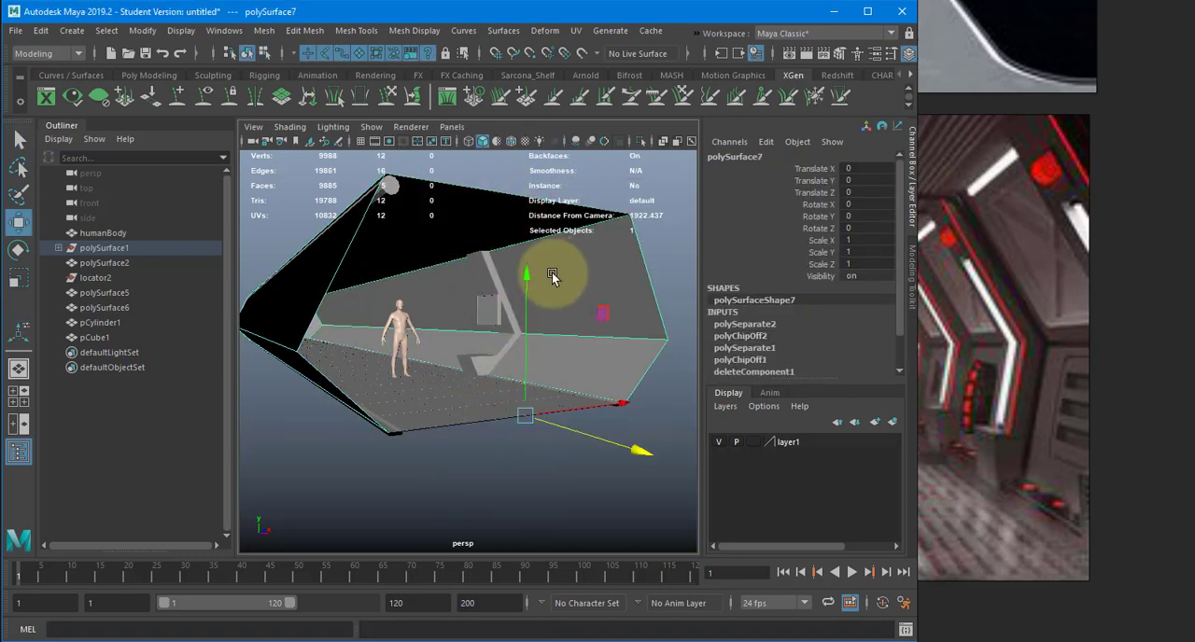
- Insert 10 evenly spaced edge loops along the length of the corridor walls, using wireframe display to reach the long edge
left_click_drag(552, 276, 559, 272, "alt")
right_click_drag(560, 271, 526, 293, "shift")
left_click_drag(588, 296, 467, 354, "alt")
key("4")
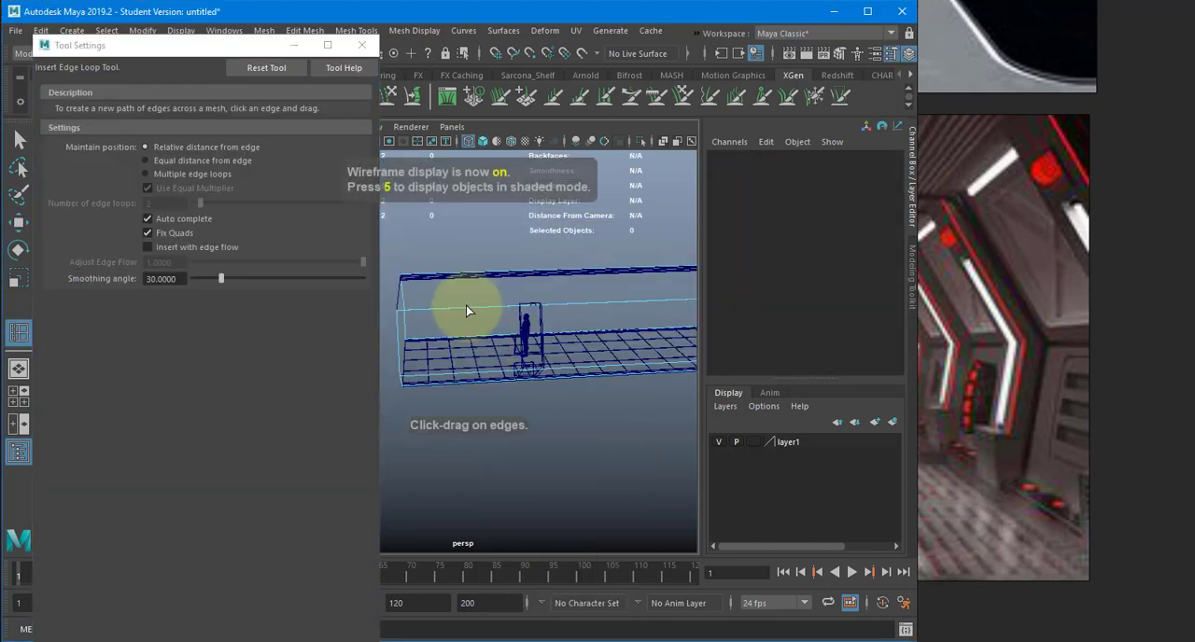
left_click(182, 175)
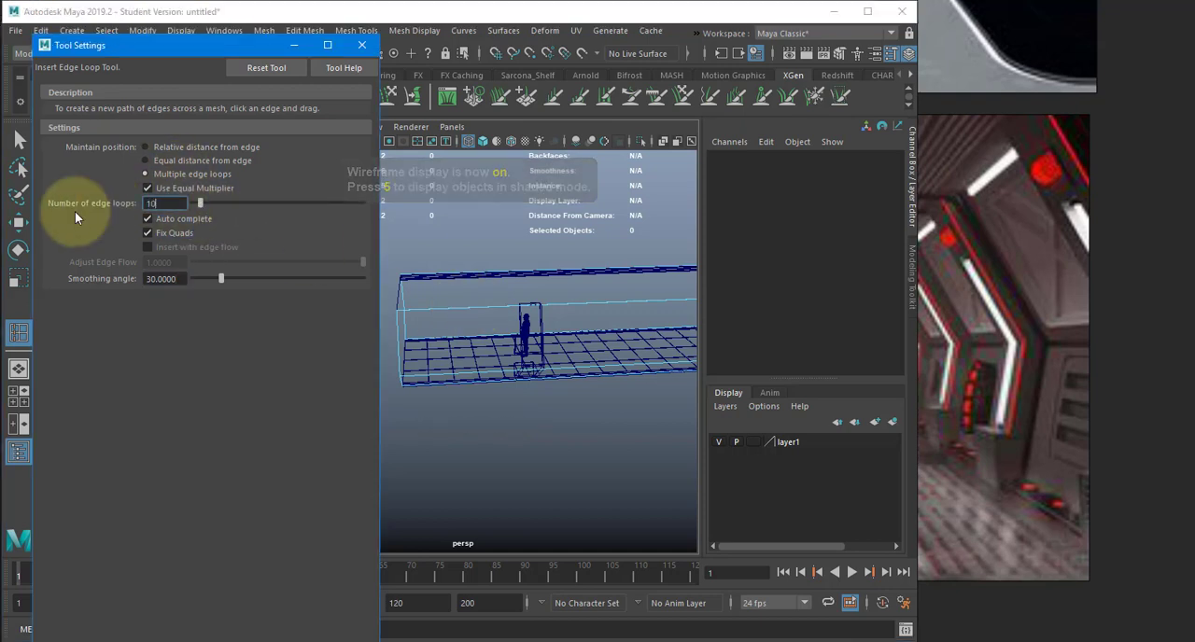
type("10")
key("Return")
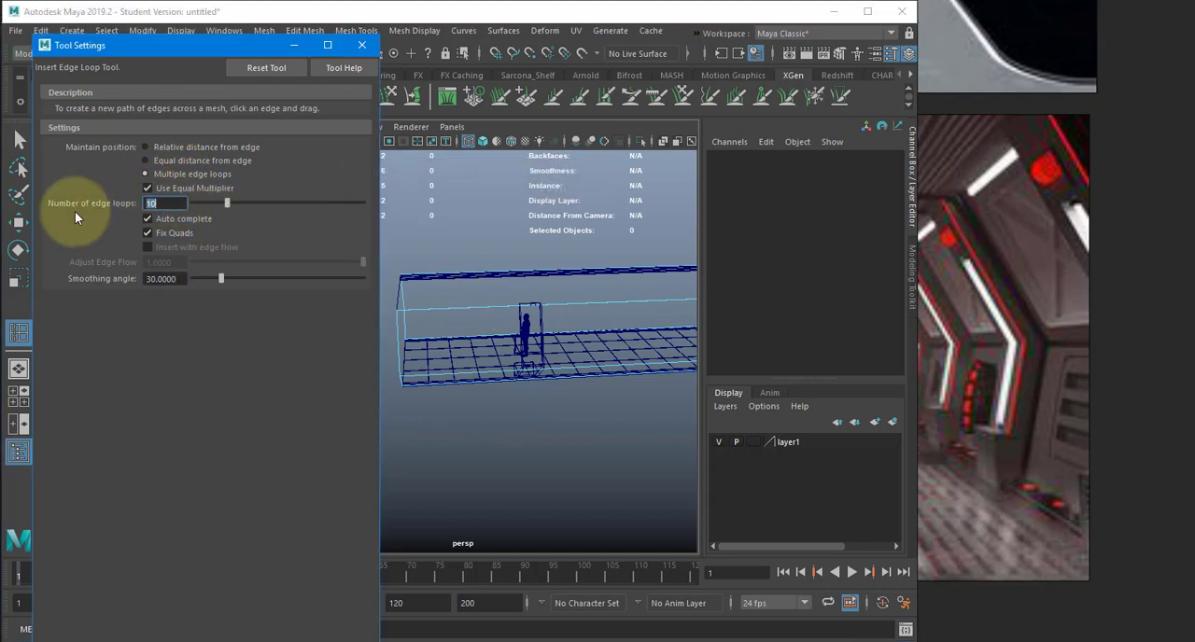
left_click(453, 307)
left_click_drag(520, 365, 478, 366, "alt")
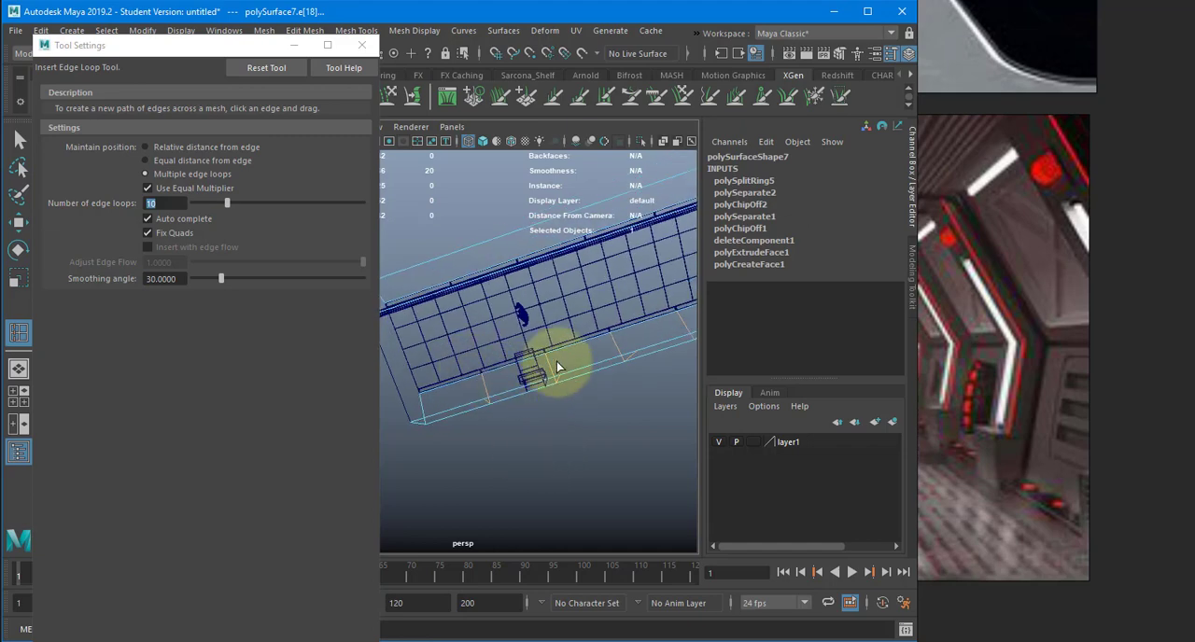
- Restore shaded display and extract the lower wall face beside the wall support as a separate piece
mouse_move(556, 361)
left_mouse_down("alt")
mouse_move(654, 326)
mouse_move(541, 367)
mouse_move(606, 282)
mouse_move(443, 283)
mouse_move(733, 285)
mouse_move(497, 360)
mouse_move(666, 345)
mouse_move(475, 320)
mouse_move(608, 333)
mouse_move(480, 328)
mouse_move(622, 386)
mouse_move(381, 361)
left_mouse_up("alt")
key("5")
key("w")
key("F11")
left_click(469, 334)
key("f")
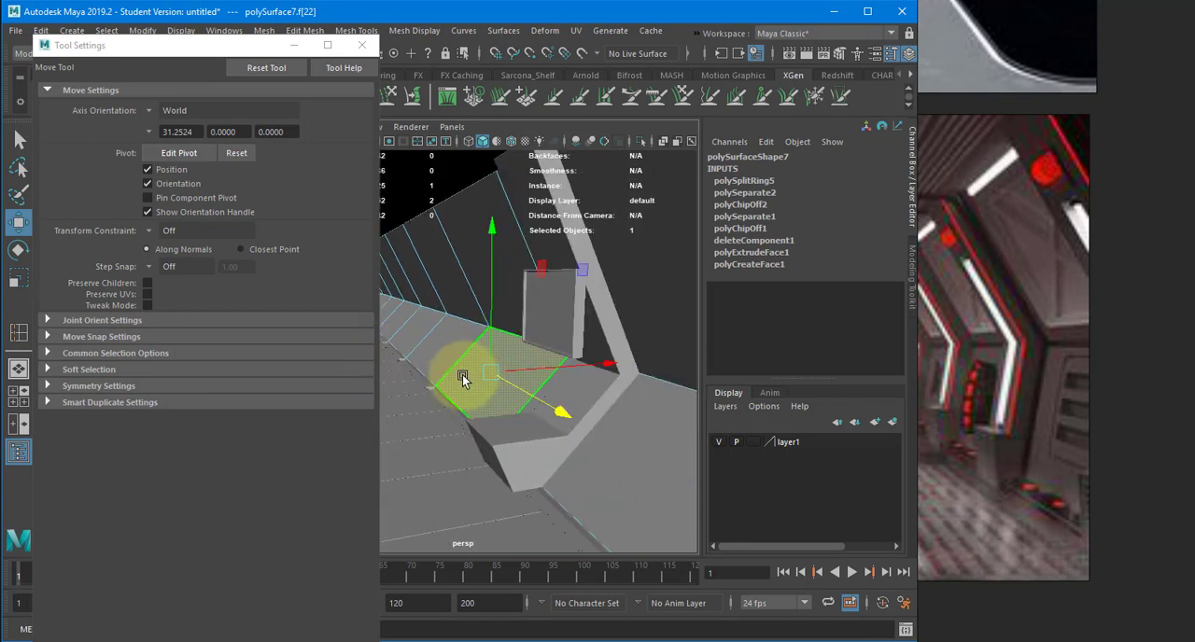
left_click_drag(442, 363, 525, 348, "alt")
right_click(523, 350, "shift")
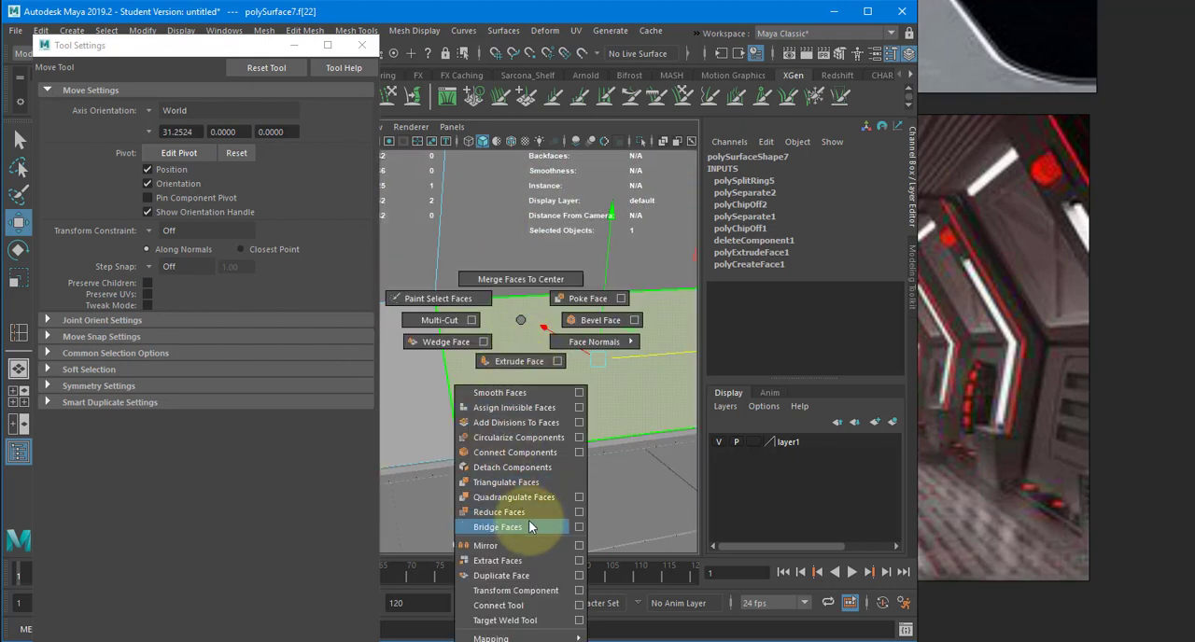
left_click(519, 560)
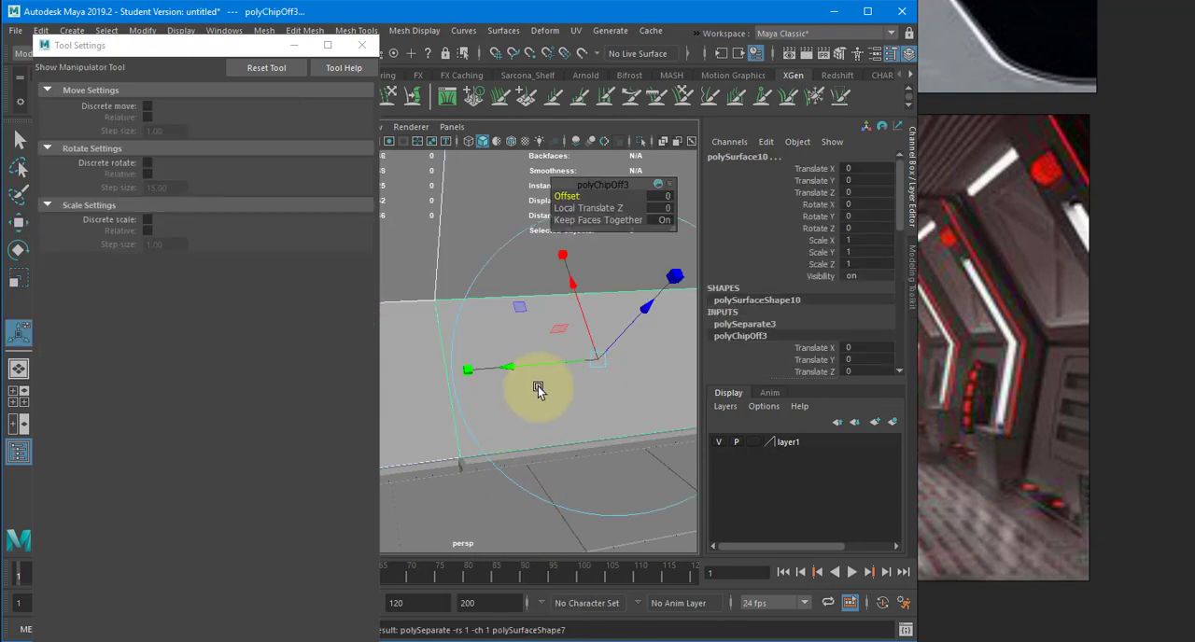
- Select the extracted lower wall panel as an object, isolate it and close the tool settings
left_click(539, 376)
left_click(567, 326)
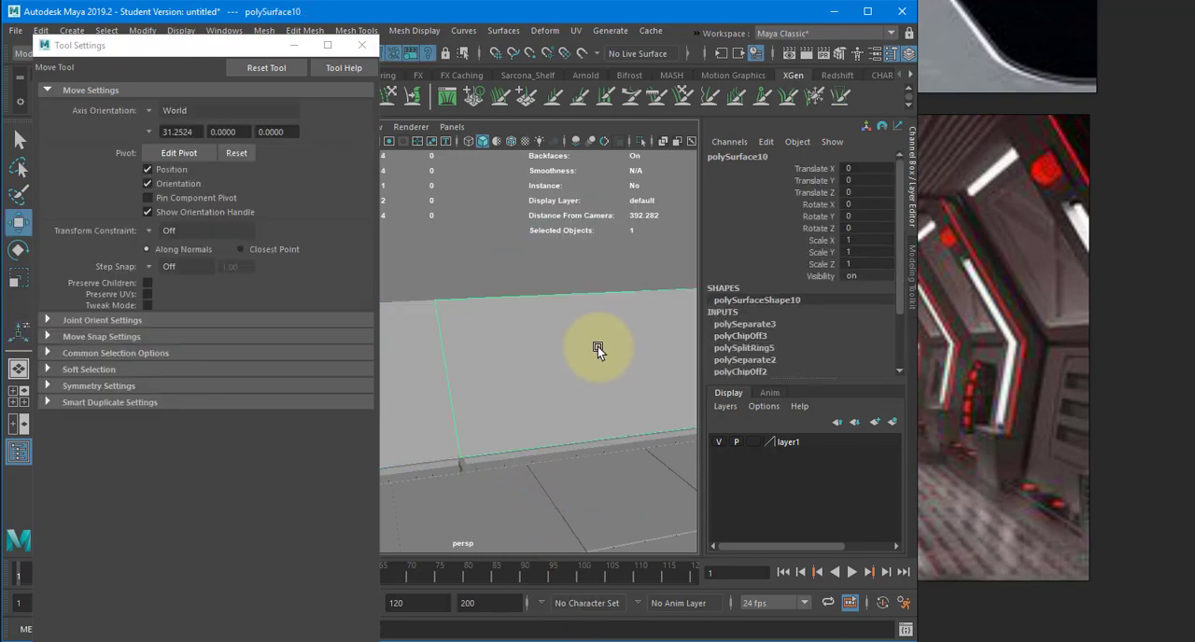
left_click(640, 141)
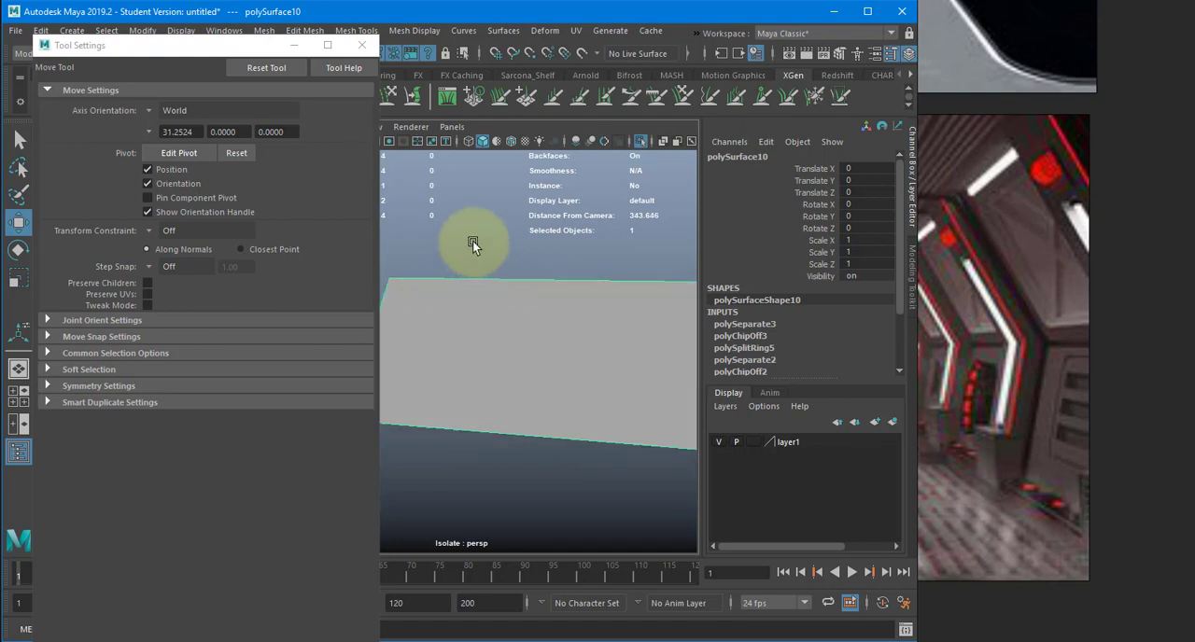
left_click(362, 45)
left_click_drag(355, 193, 468, 293, "alt")
key("ctrl+e")
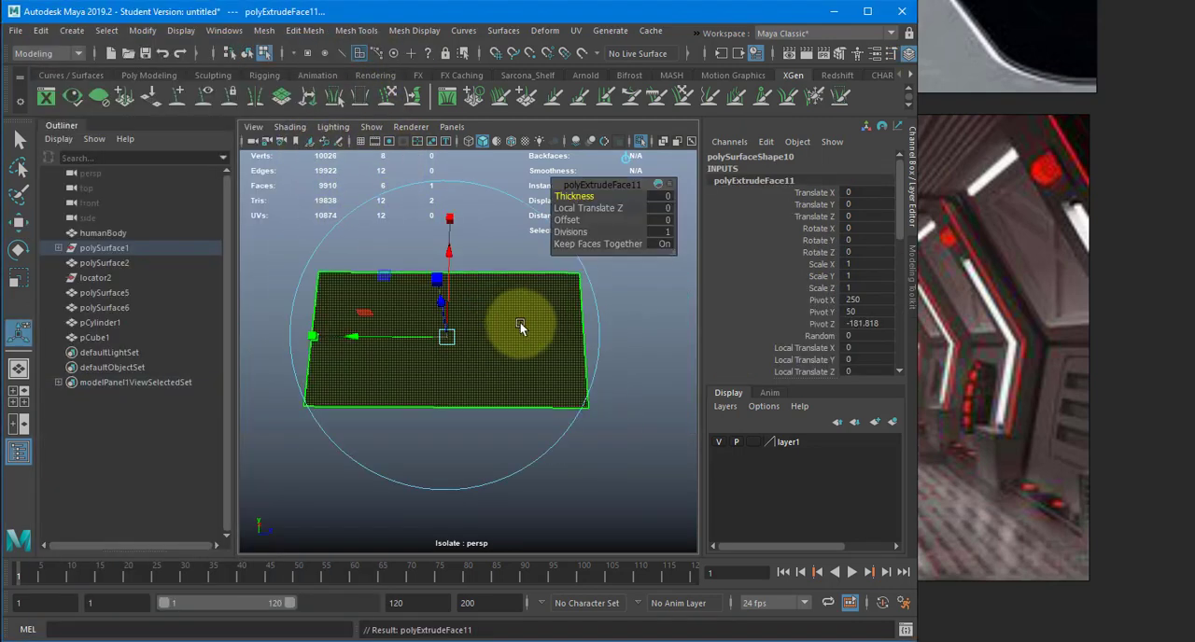
key("ctrl+z")
- Insert 3 evenly spaced edge loops across the isolated panel in both directions
right_click_drag(460, 289, 424, 312, "shift")
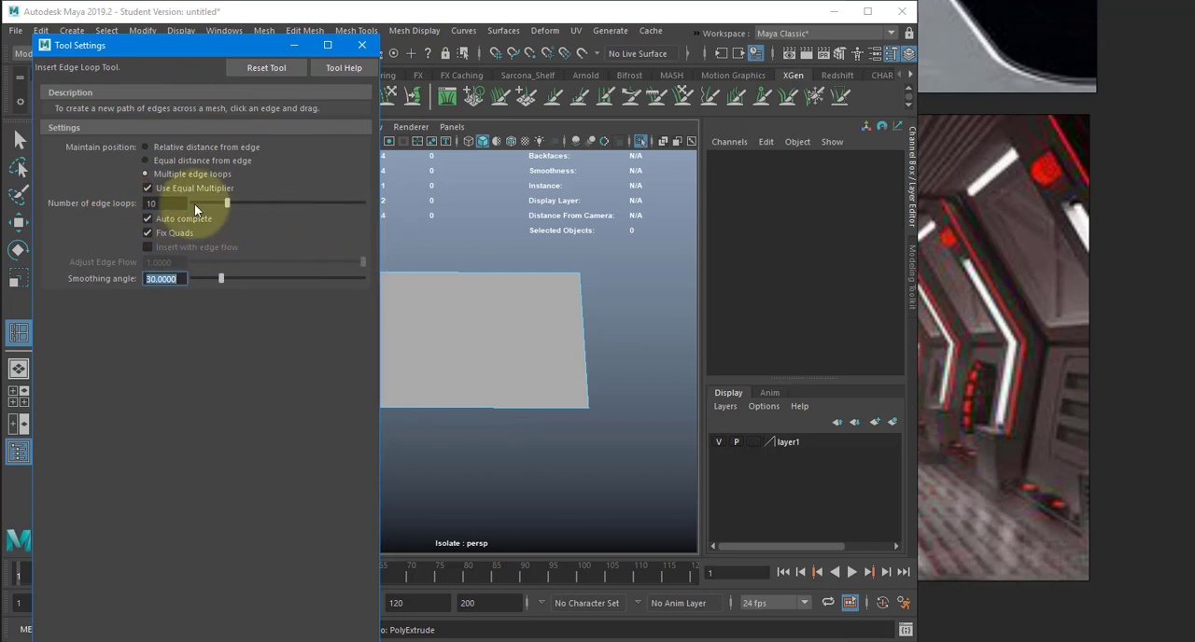
left_click_drag(172, 204, 139, 202)
type("3")
key("Return")
left_click(461, 273)
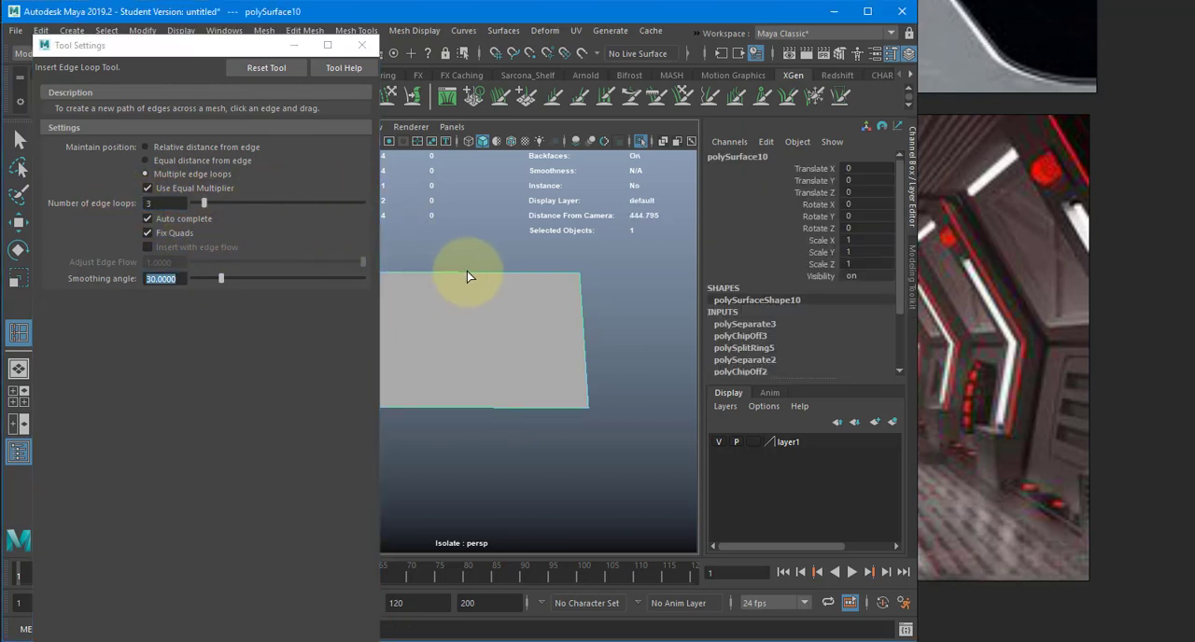
left_click(467, 272)
left_click(585, 333)
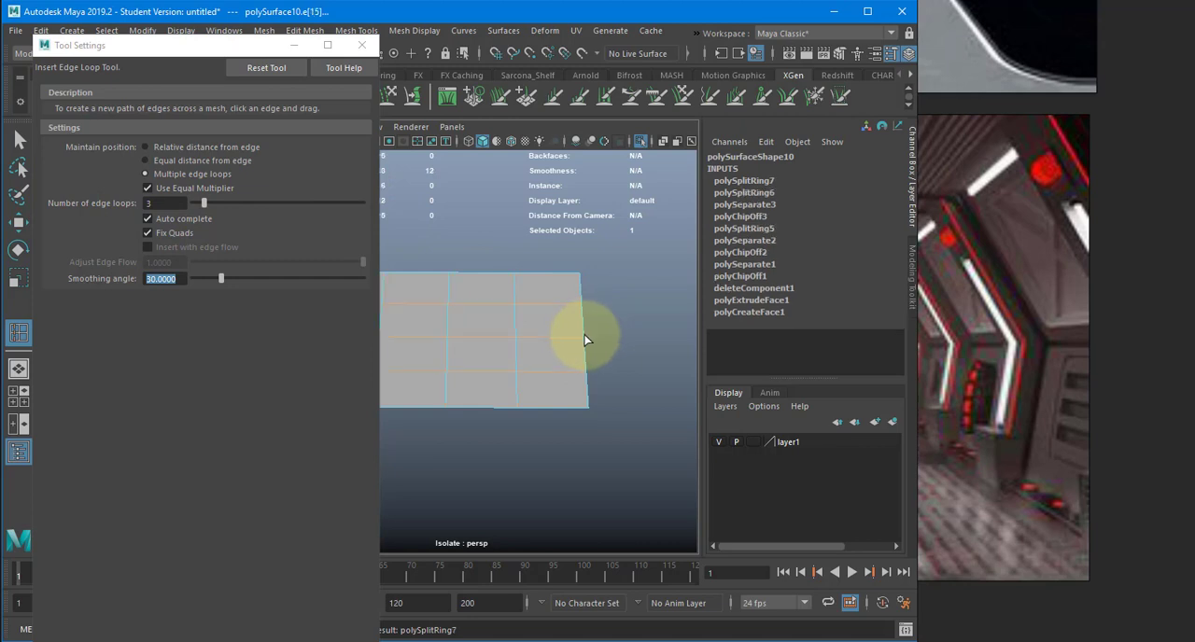
key("w")
left_click(362, 45)
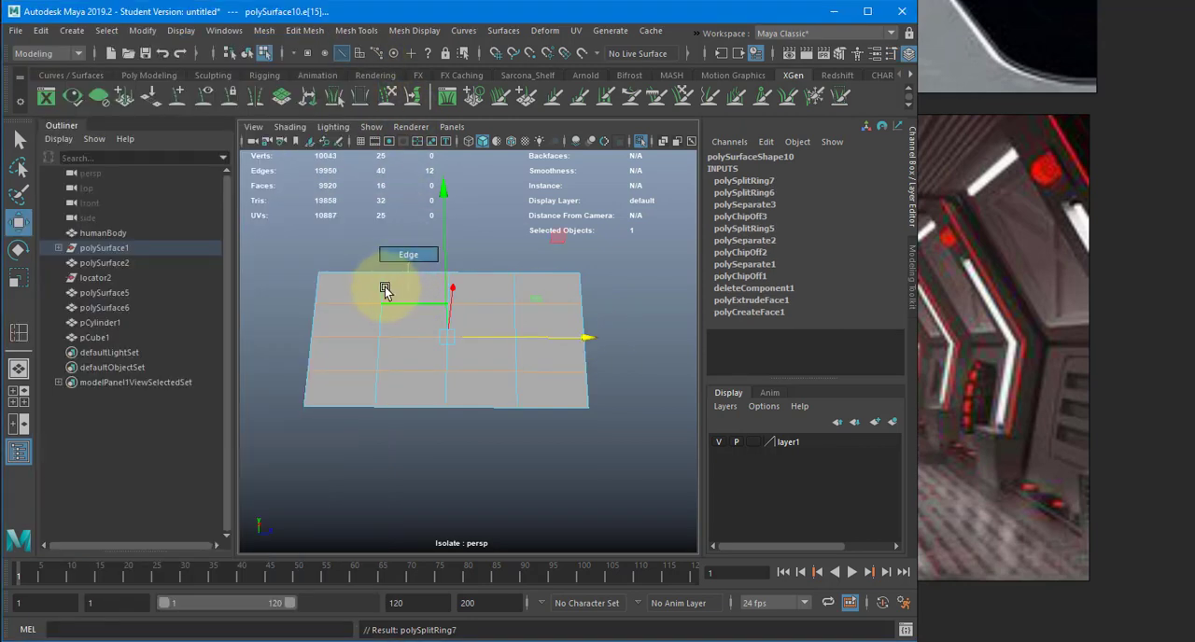
- Scale the panel's two outer vertical edge loops apart toward its ends and select the upper horizontal loop
double_click(385, 289)
double_click(515, 295, "shift")
key("r")
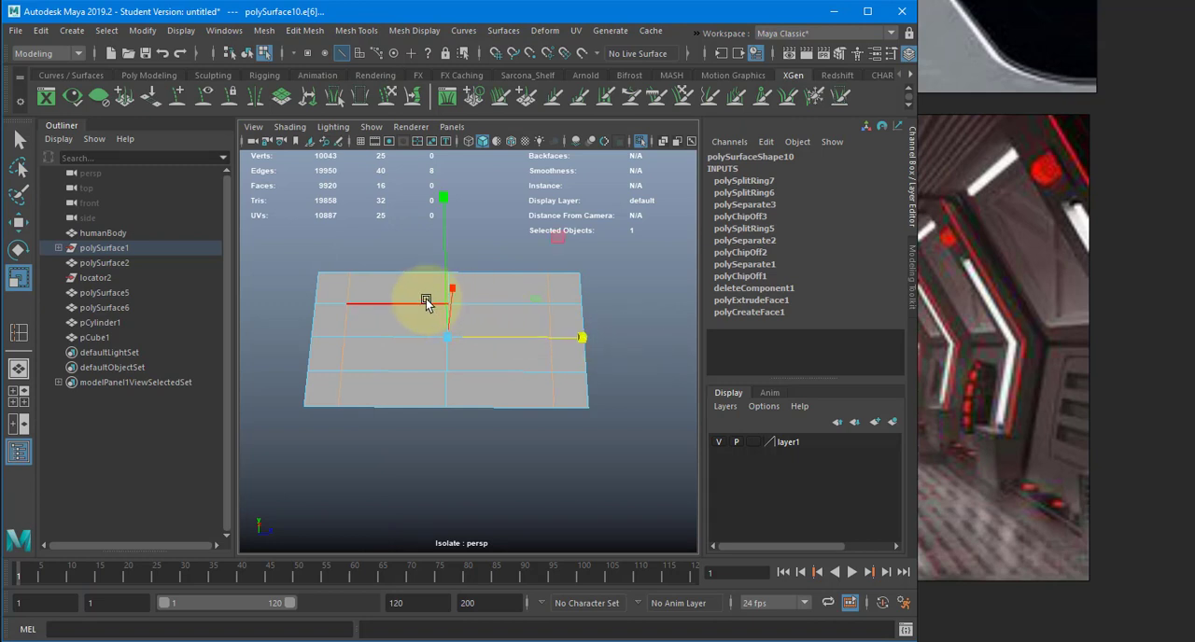
double_click(426, 299)
left_click_drag(429, 372, 383, 308, "alt")
double_click(416, 351, "shift")
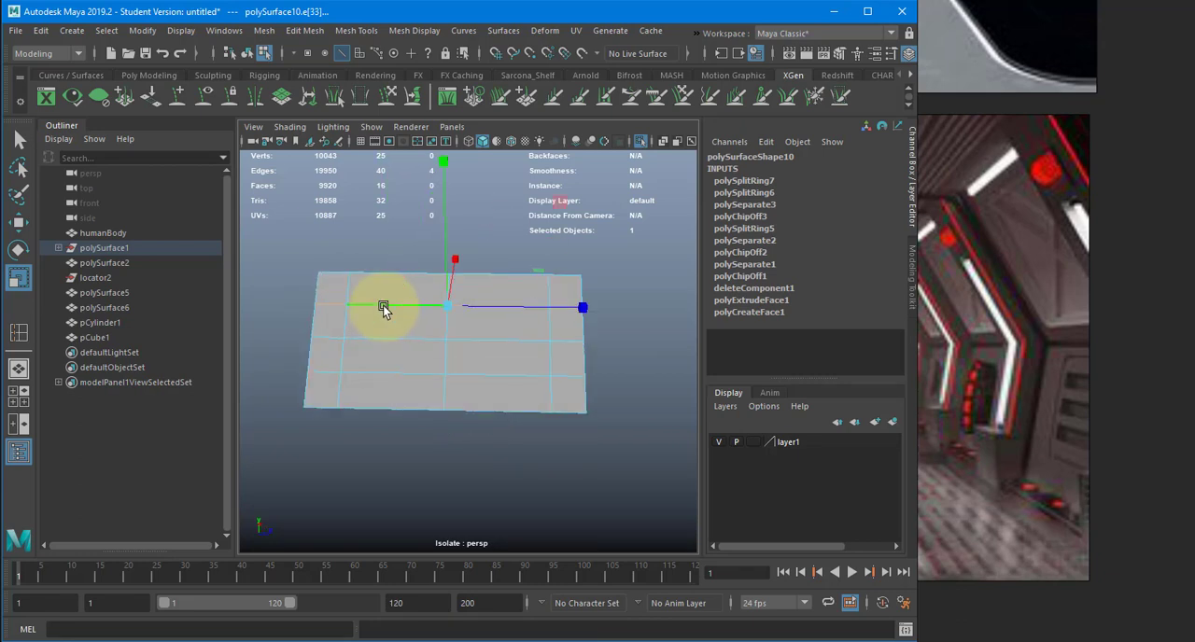
left_click(355, 30)
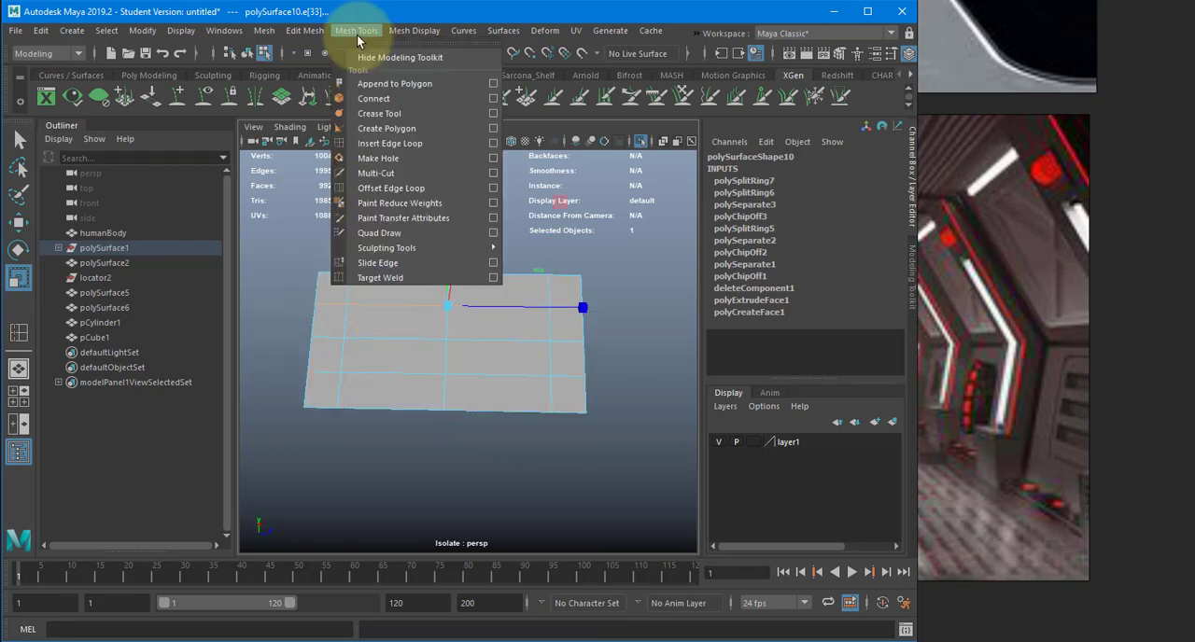
left_click(392, 187)
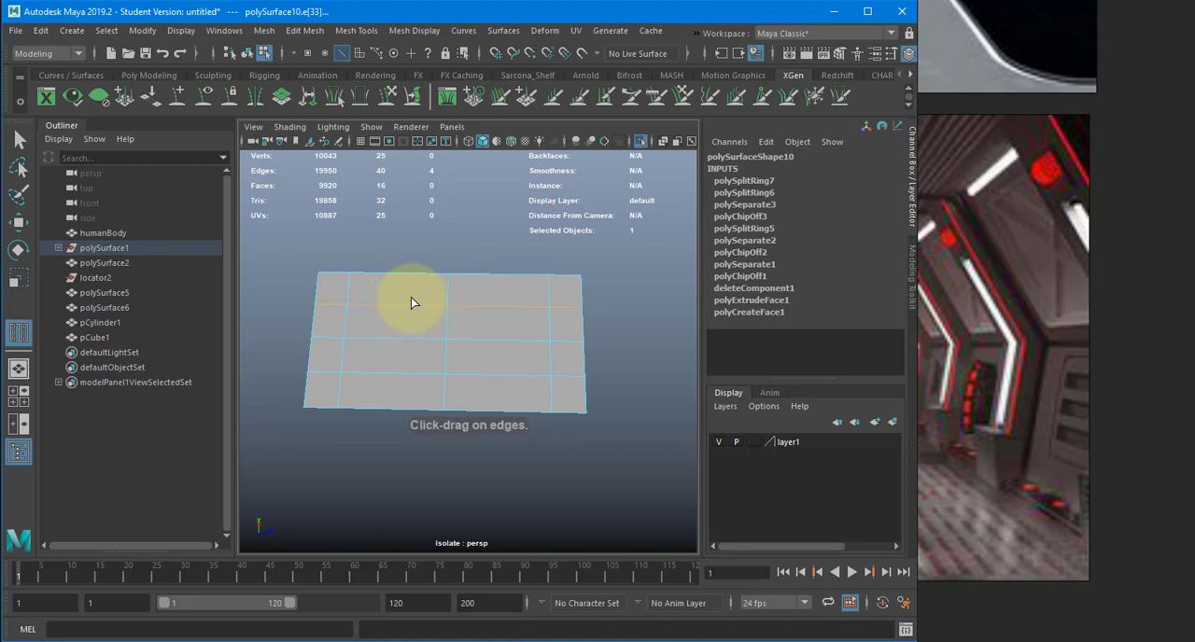
left_click_drag(413, 296, 414, 298)
key("ctrl+z")
key("w")
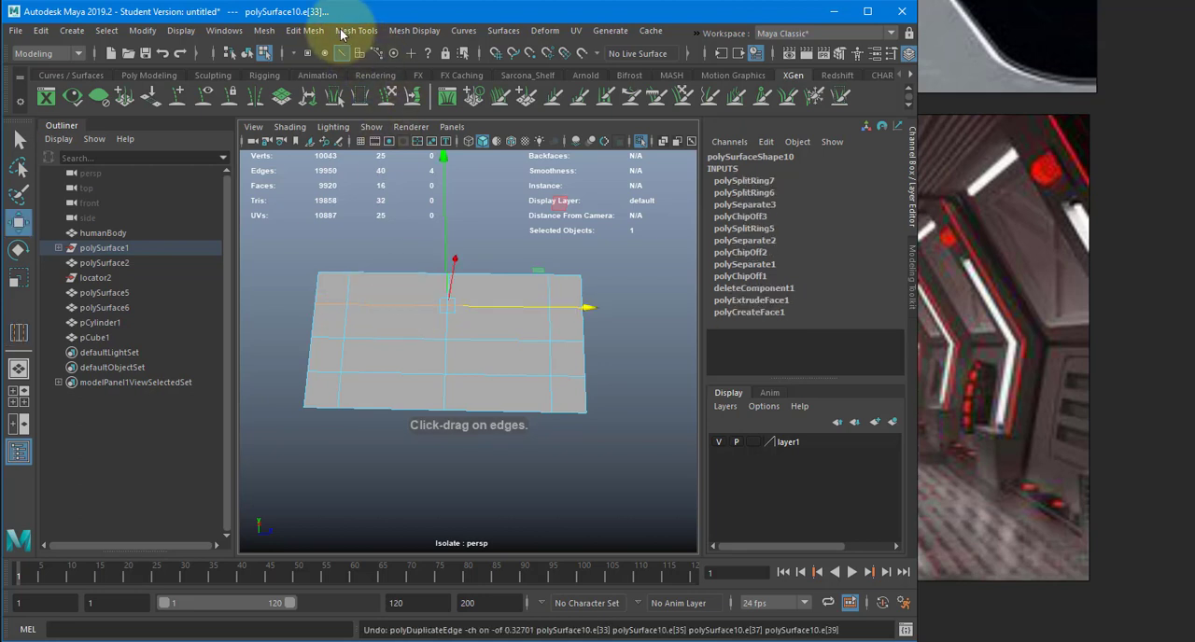
- Use Slide Edge to move the upper and lower horizontal loops close to the panel's upper and lower borders
left_click(341, 29)
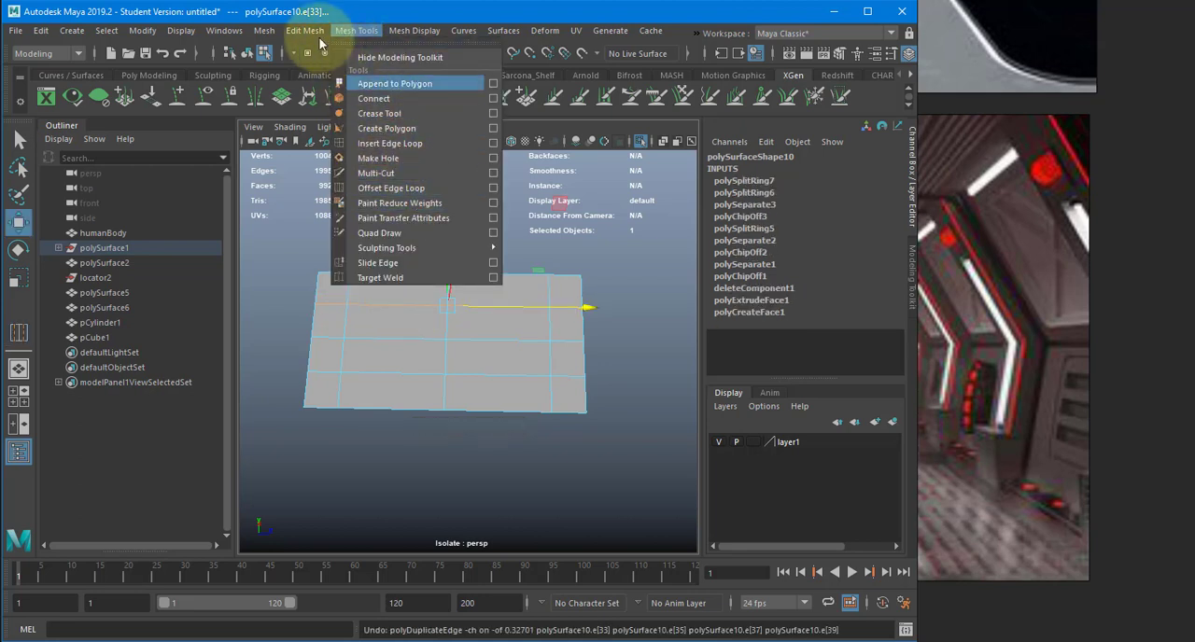
mouse_move(311, 44)
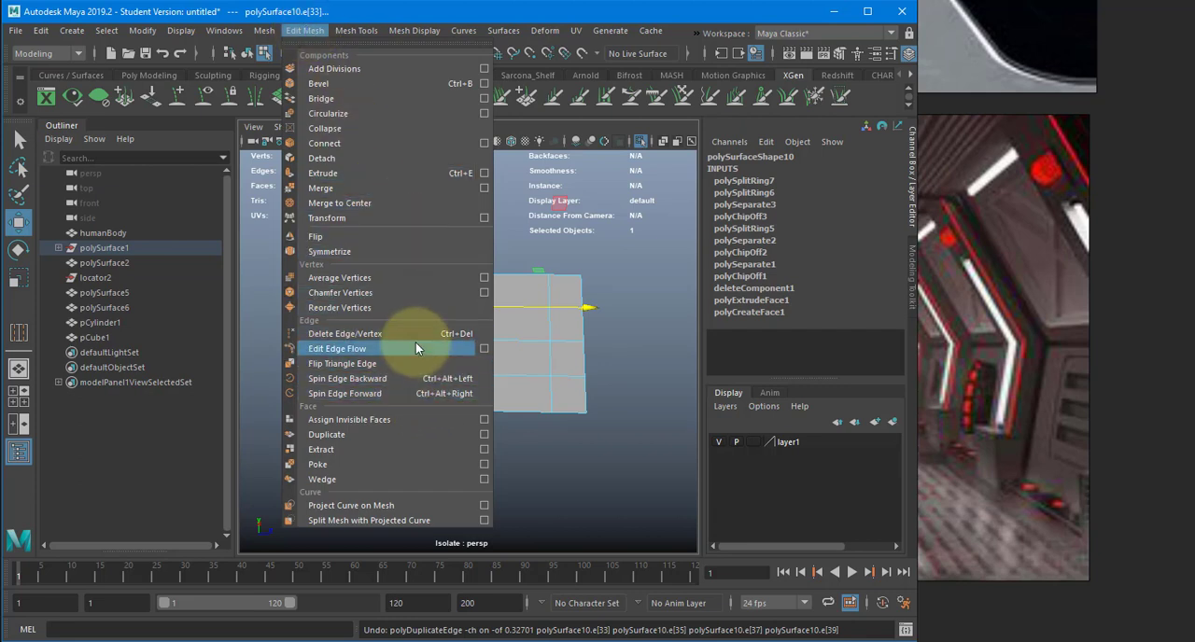
left_click(356, 31)
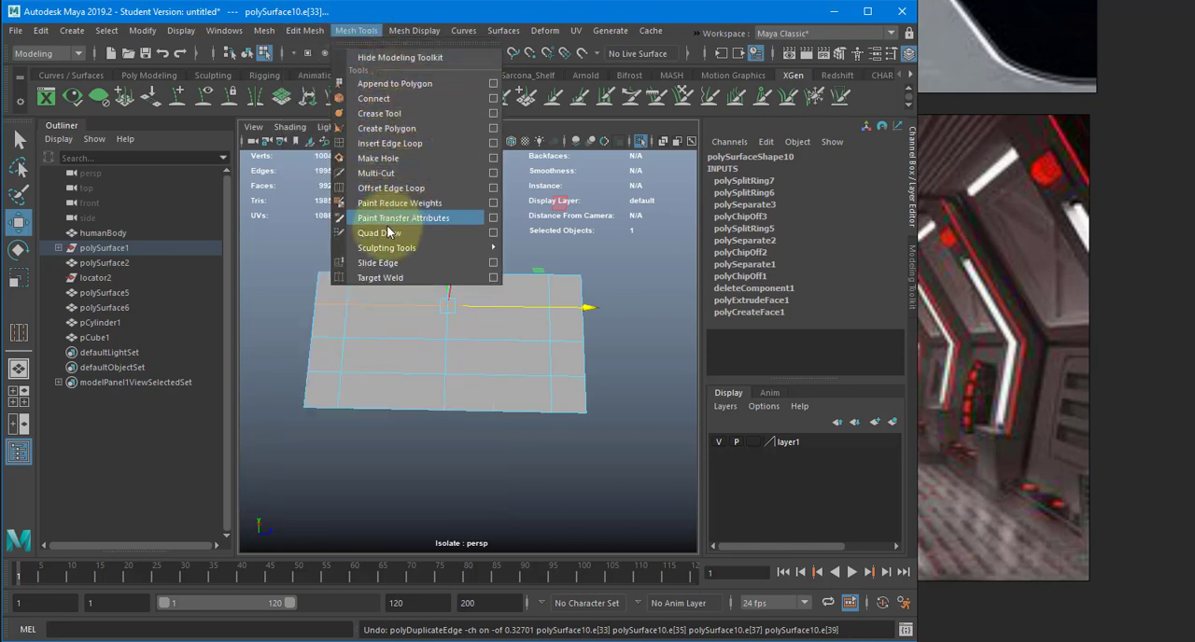
left_click(408, 262)
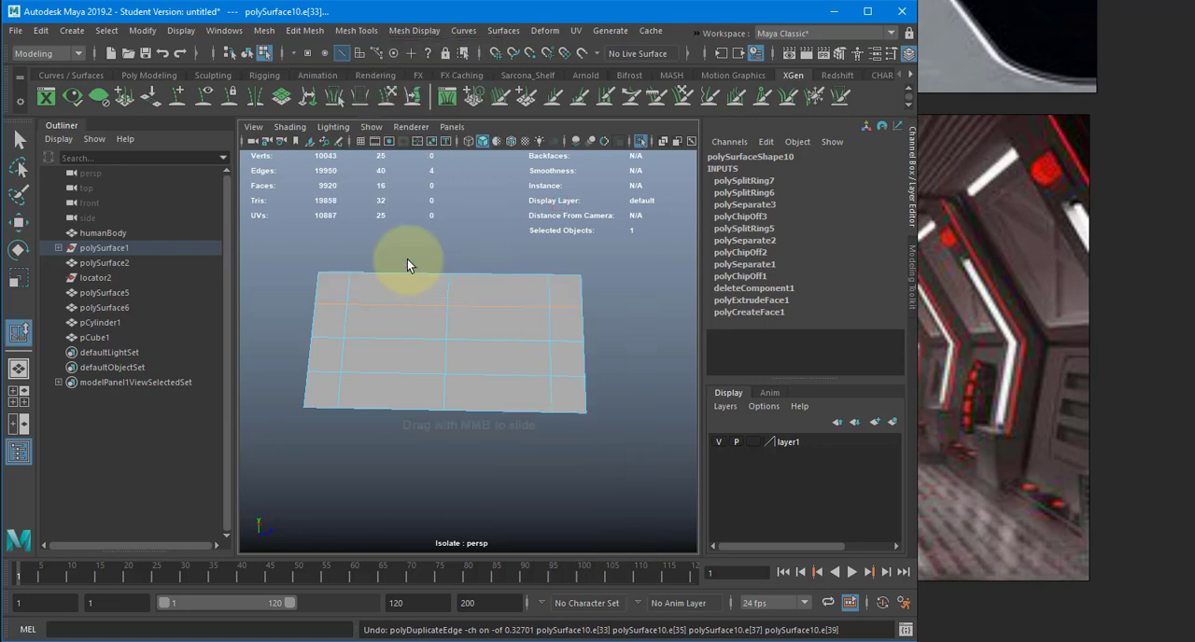
mouse_move(407, 259)
left_mouse_down("alt")
mouse_move(388, 284)
mouse_move(396, 296)
left_mouse_up("alt")
middle_click_drag(396, 297, 456, 270)
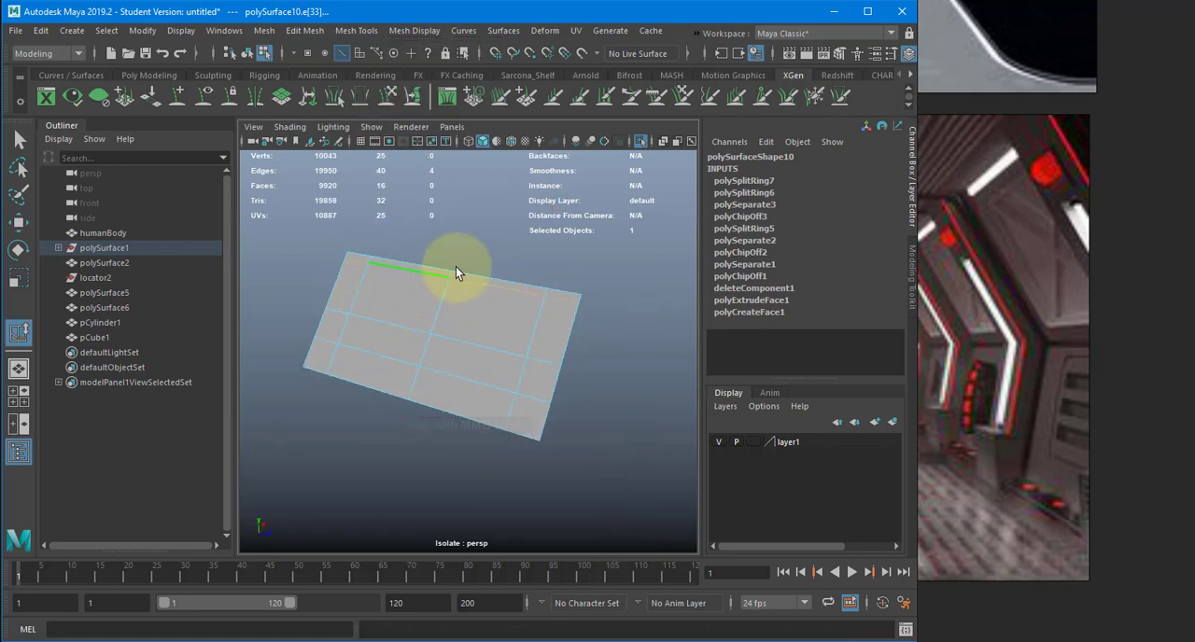
left_click(392, 355)
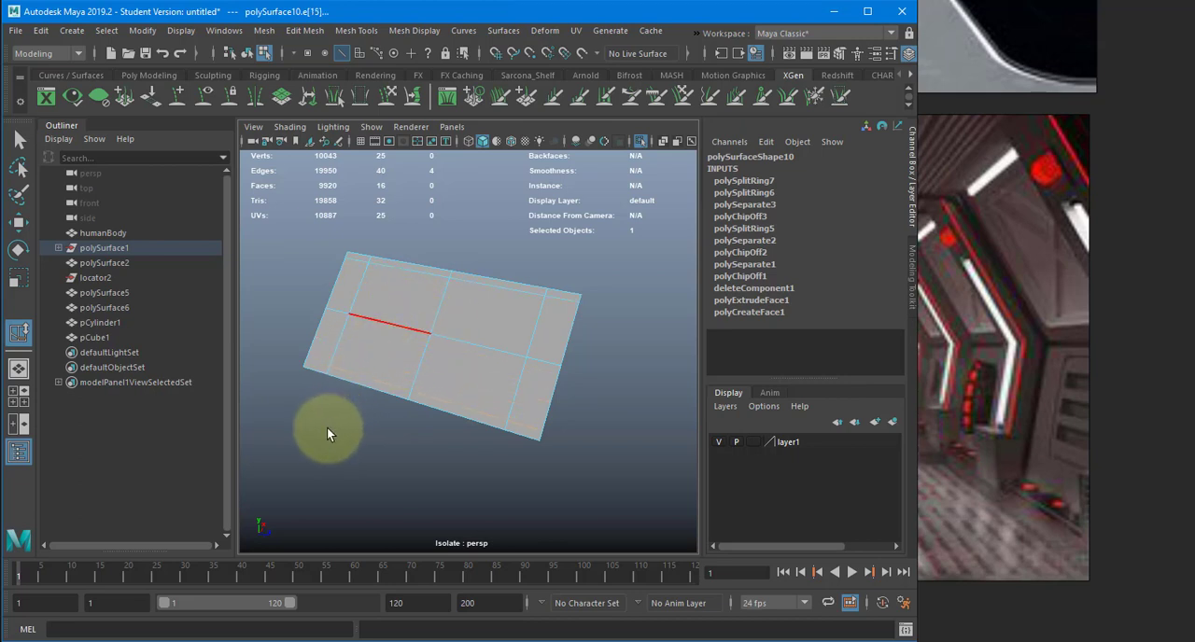
- Delete the middle horizontal edge loop of the panel
key("w")
left_click_drag(427, 359, 401, 338, "alt")
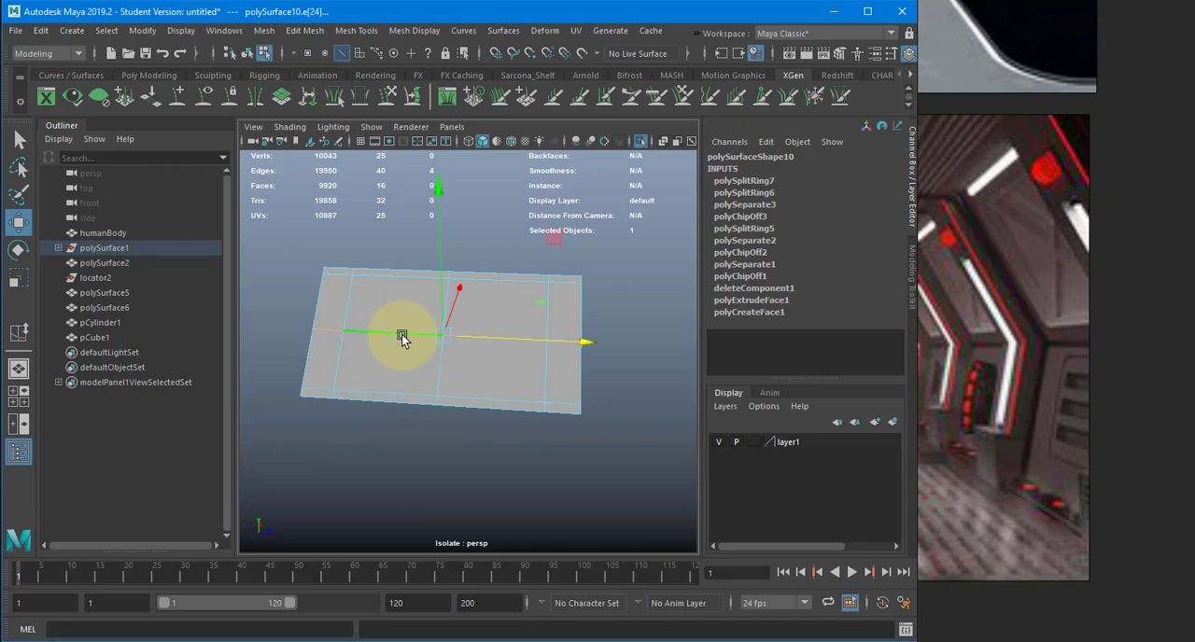
key("Delete")
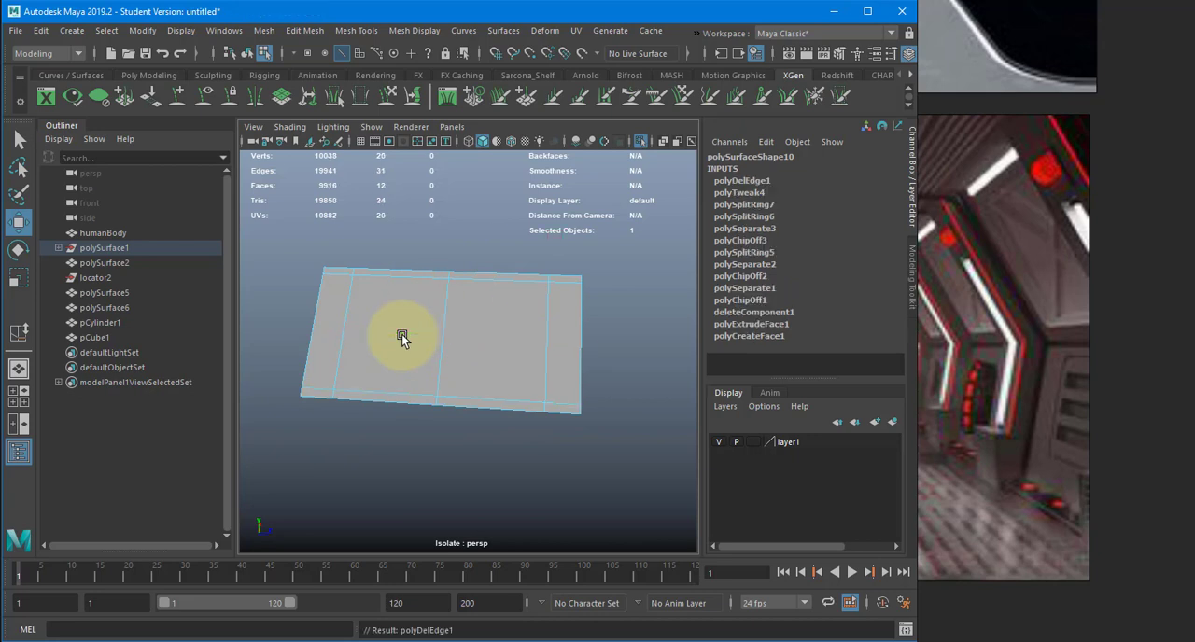
- Scale the two outer vertical loops close to the panel's ends and delete the middle vertical loop
left_click(356, 317)
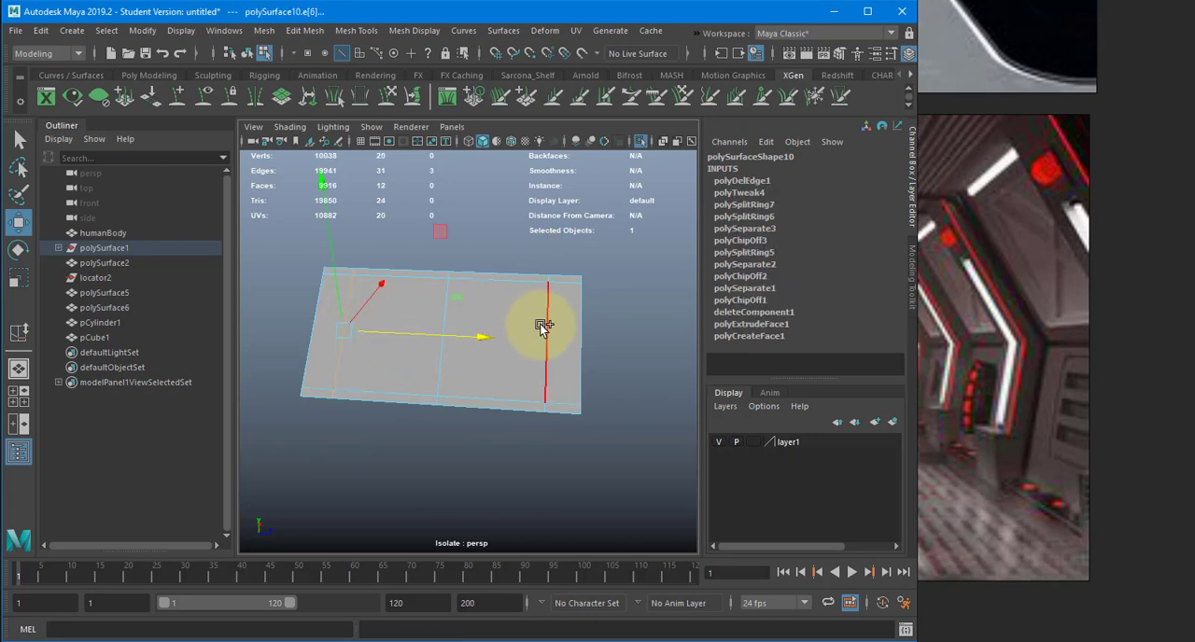
left_click(541, 326, "shift")
key("r")
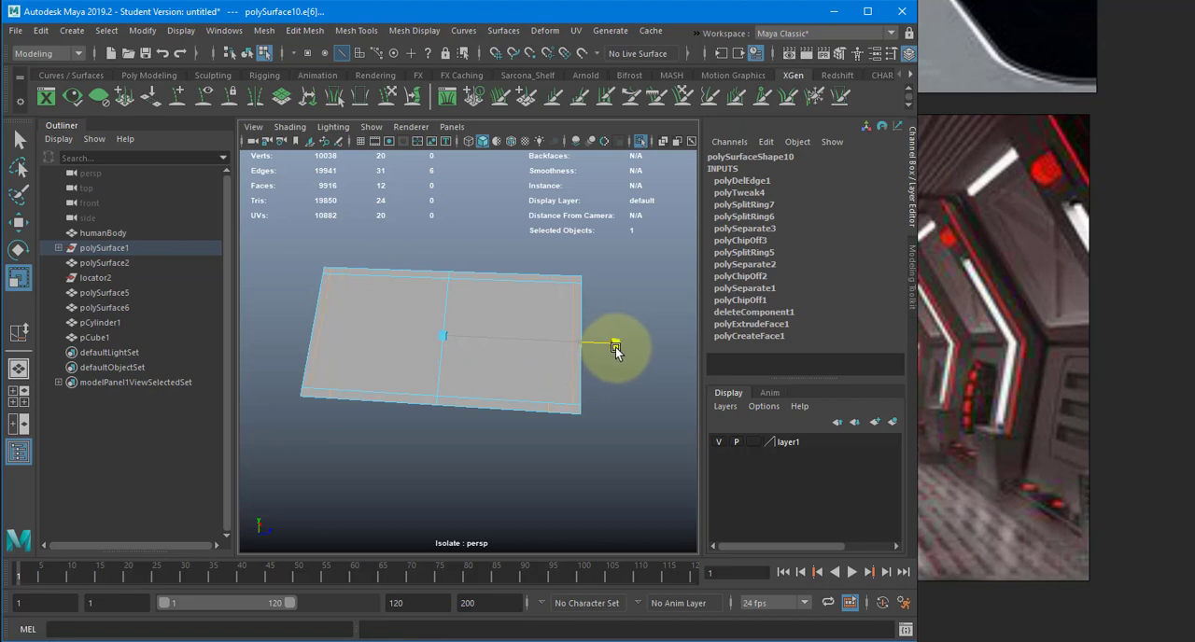
left_click_drag(616, 347, 614, 349)
left_click_drag(614, 349, 566, 349, "alt")
key("w")
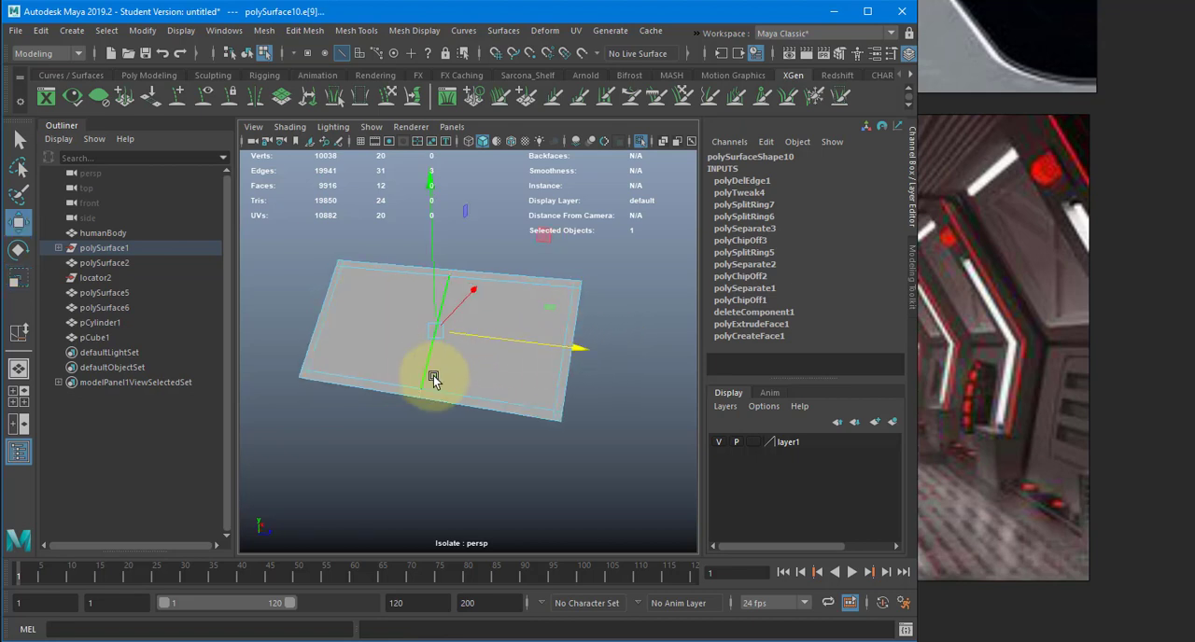
key("Delete")
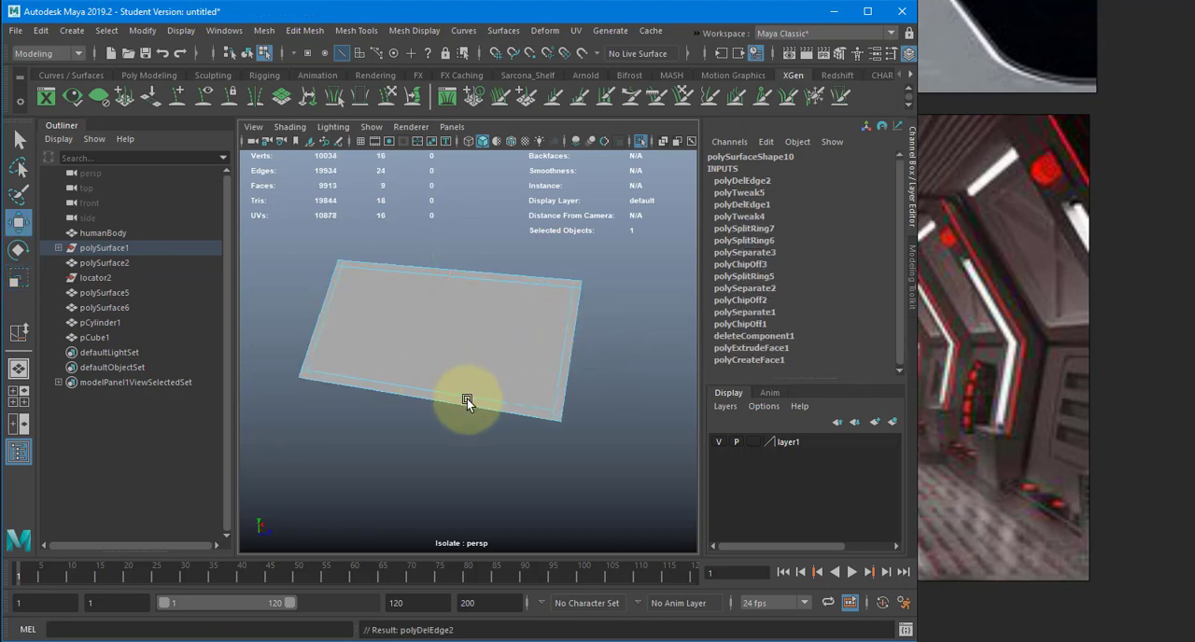
- Extrude the panel's large central face with an offset of 5
left_click_drag(467, 398, 449, 349, "alt")
left_click(420, 322)
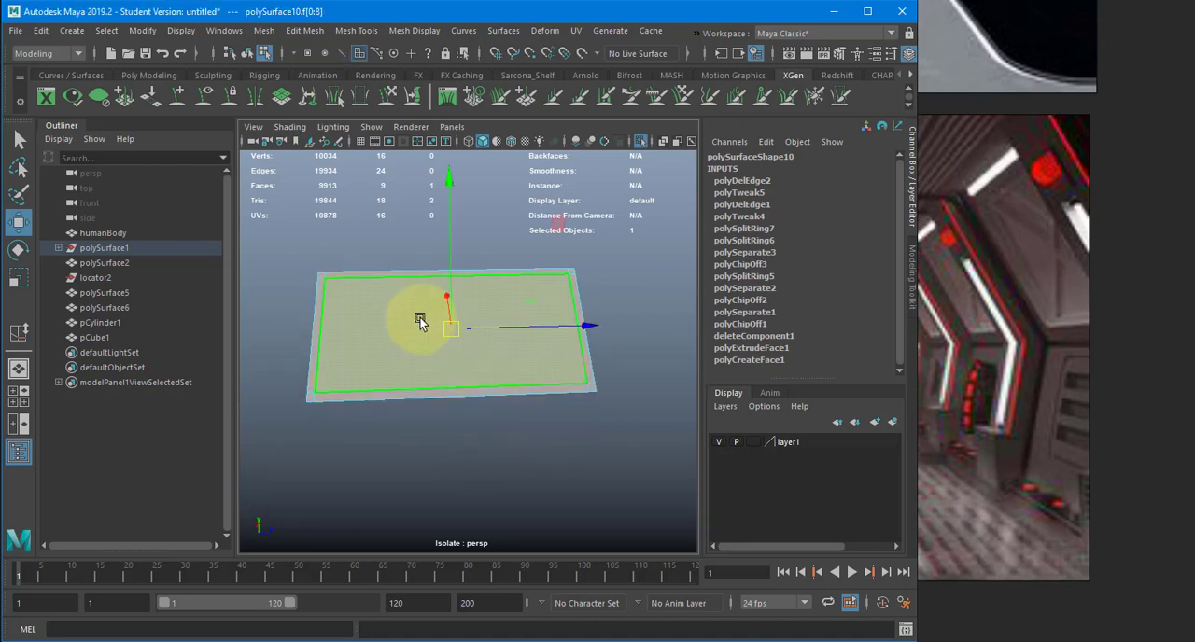
left_click_drag(379, 314, 412, 351, "alt")
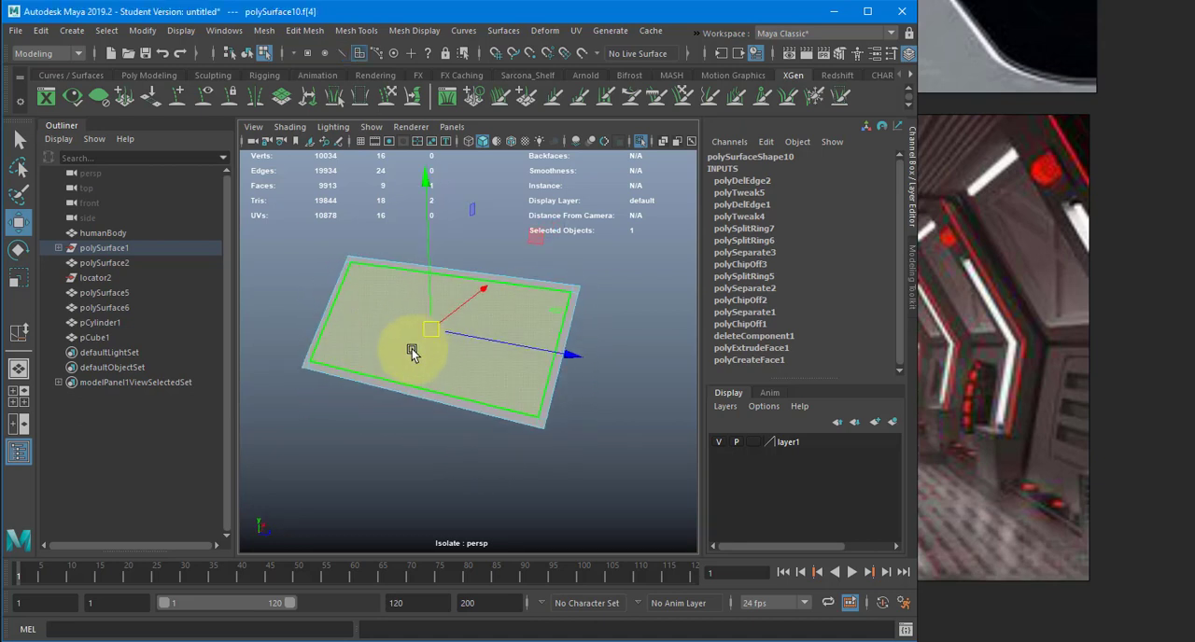
key("ctrl+e")
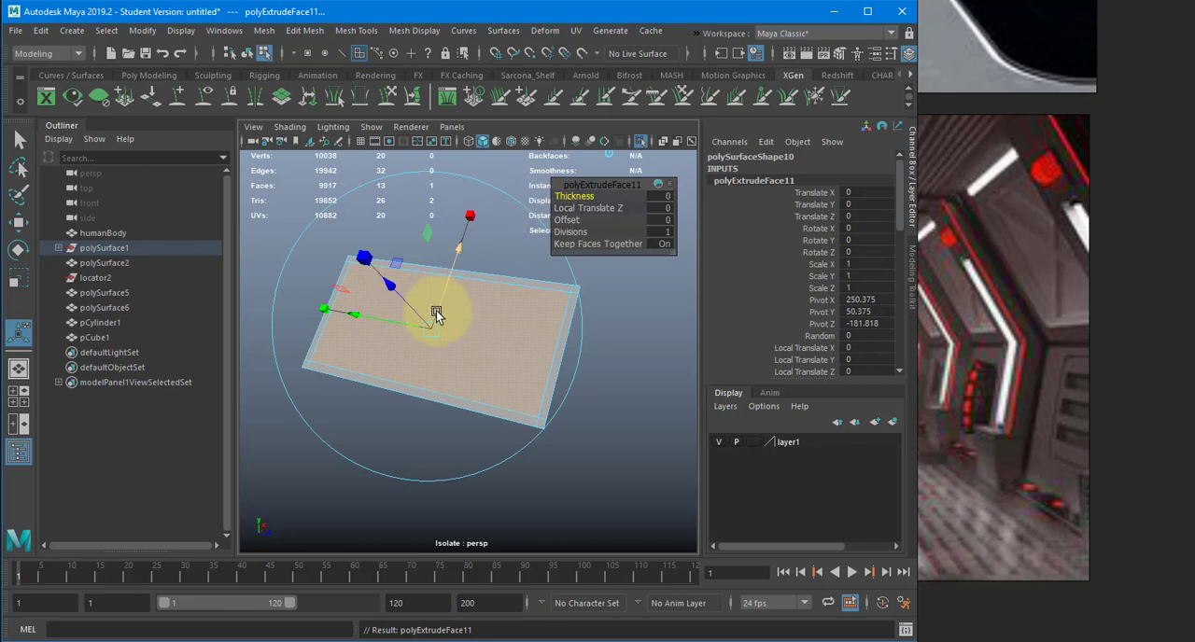
left_click(668, 220)
type(".2")
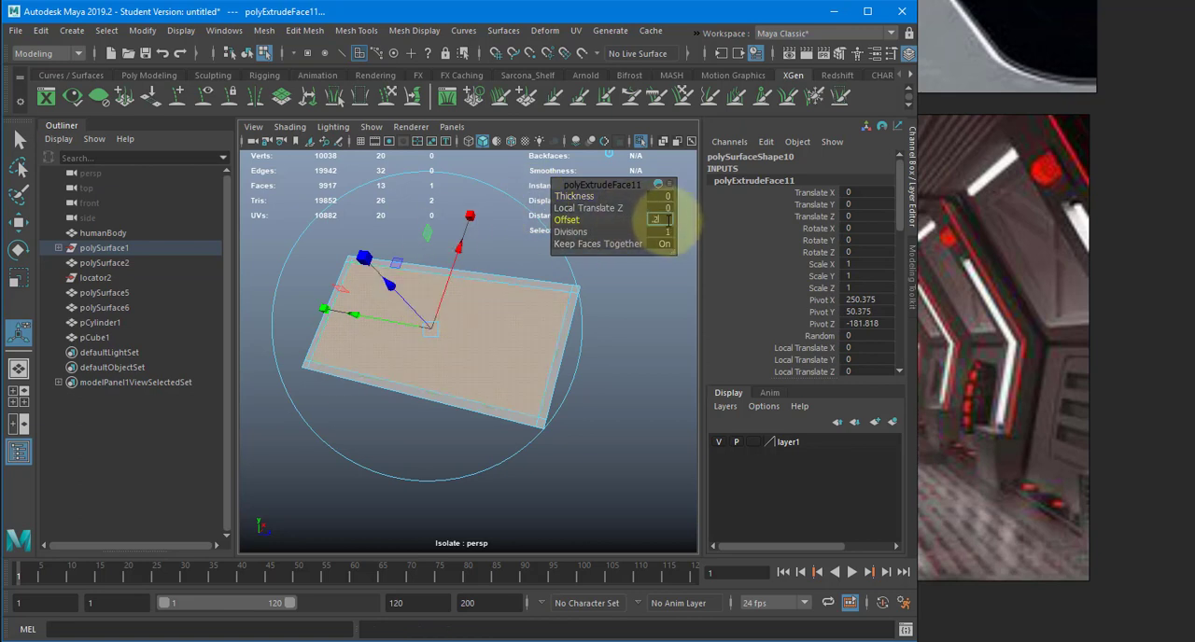
type("5")
key("Return")
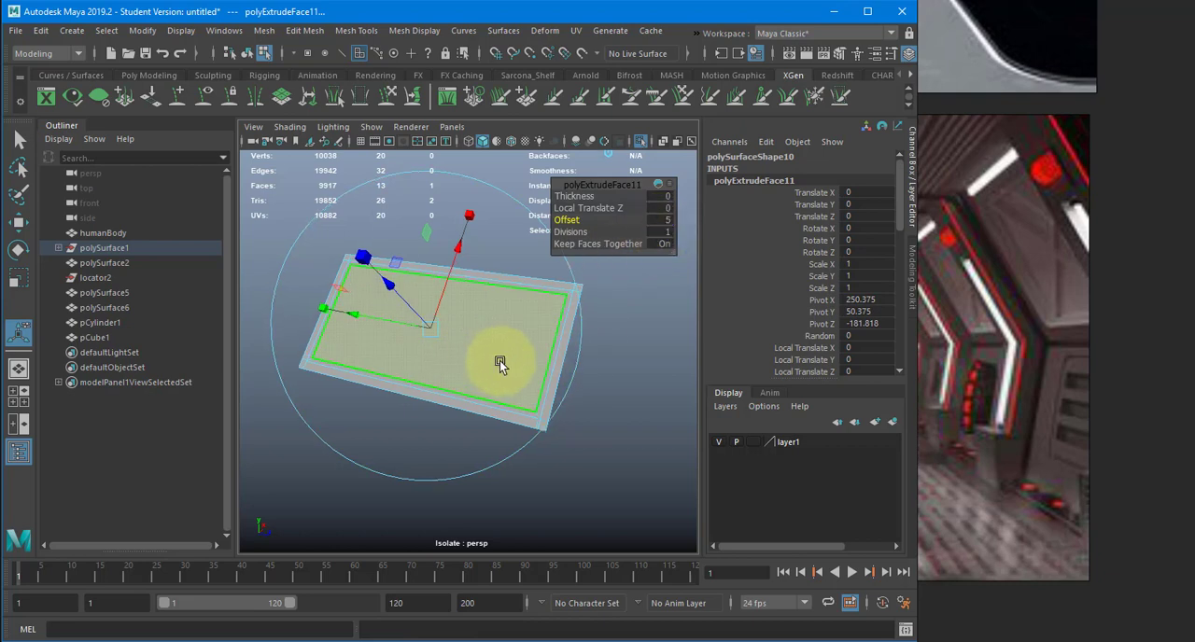
- Extrude the panel's inner face again and push it inward by about 3.4 to form a recess
middle_click_drag(501, 365, 534, 385, "alt")
right_click_drag(522, 388, 561, 397, "alt")
key("ctrl+e")
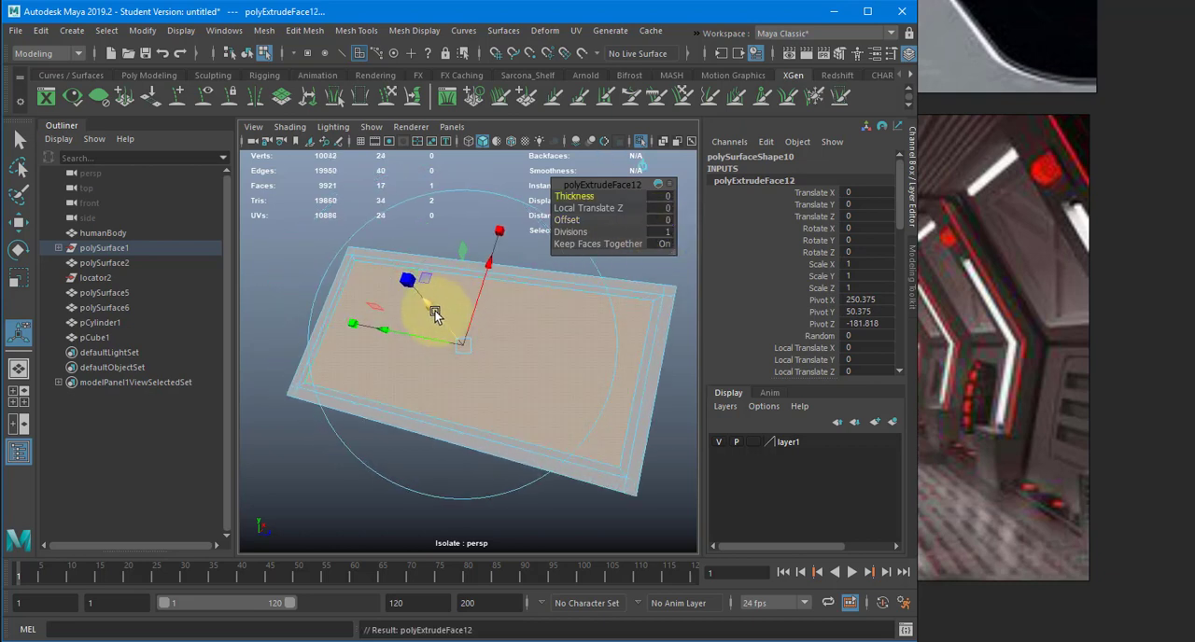
left_click_drag(435, 311, 448, 316)
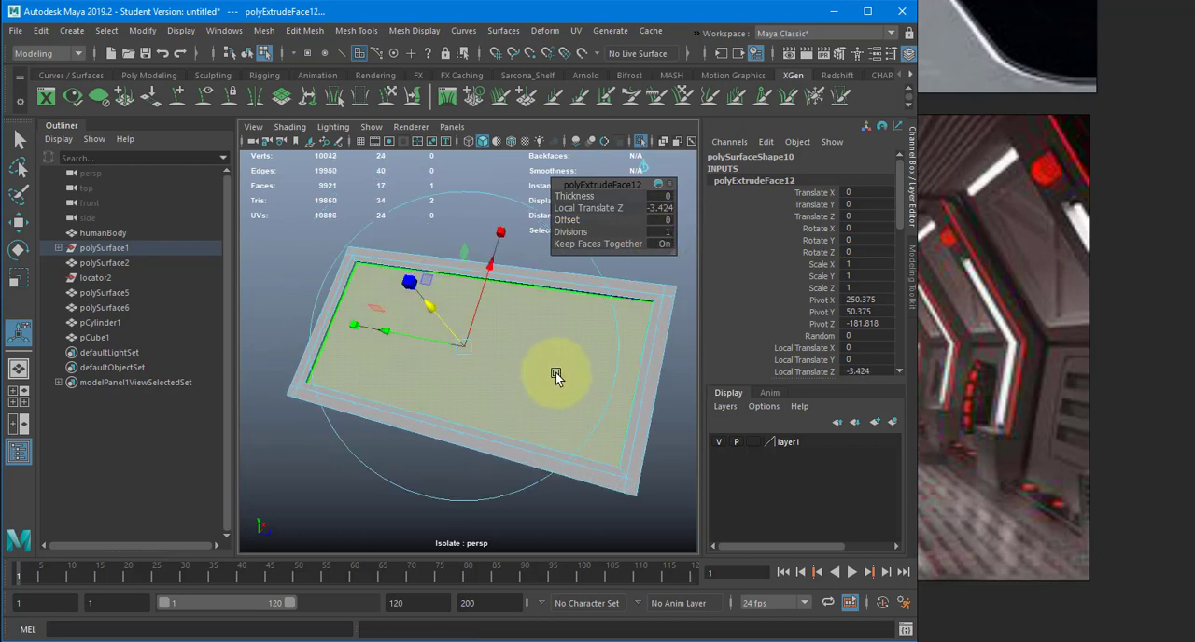
- Inset the recessed face with an offset of 10, then extrude the inner face outward by about 5.2
key("ctrl+e")
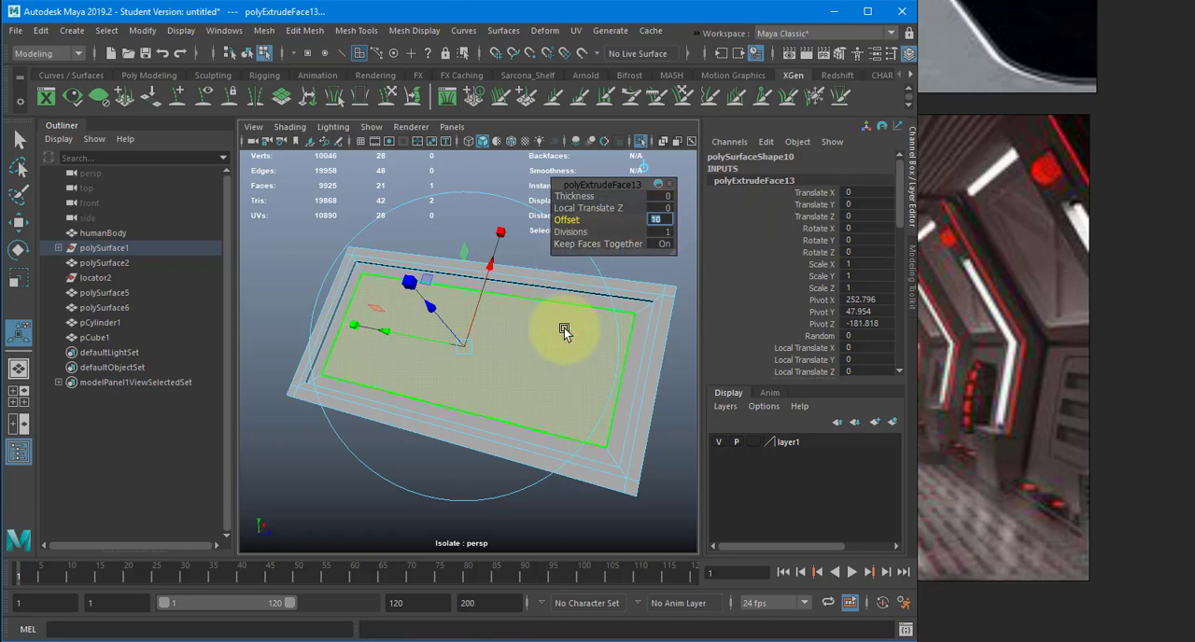
left_click_drag(547, 325, 509, 331, "alt")
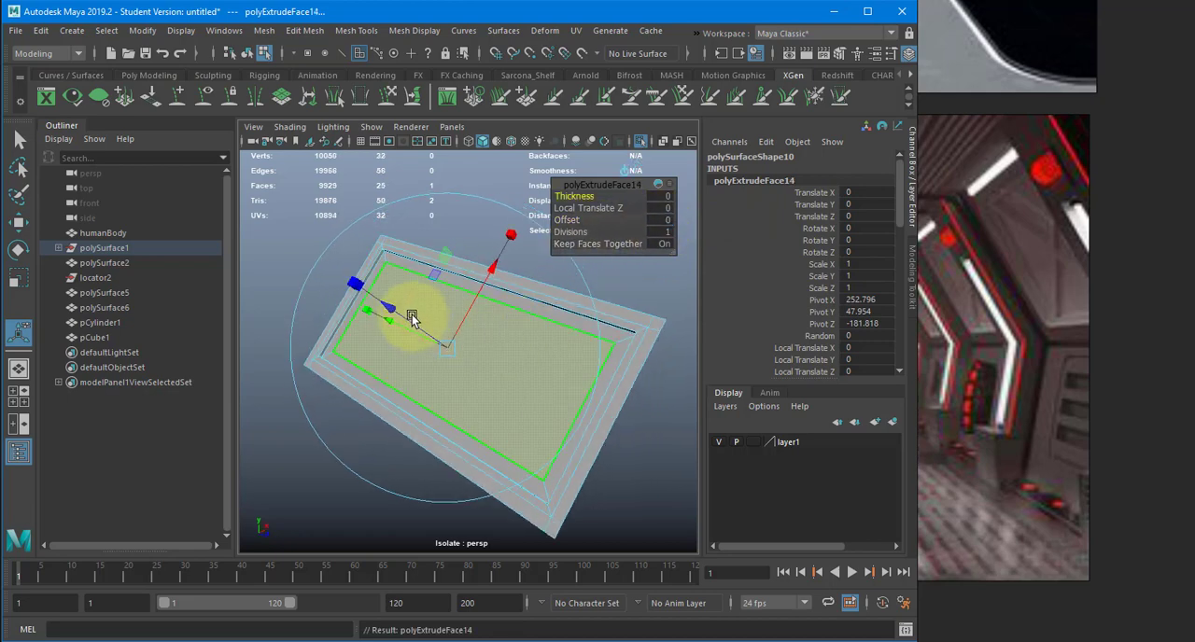
key("ctrl+e")
left_click_drag(408, 313, 409, 312)
key("w")
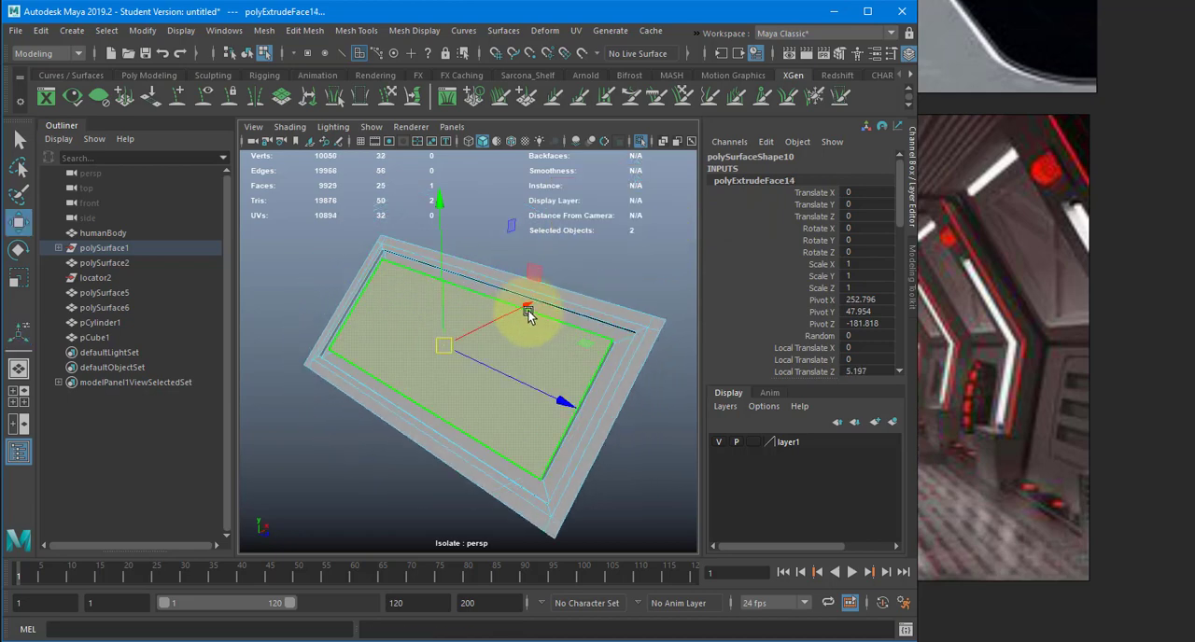
left_click_drag(529, 312, 432, 307, "alt")
right_click_drag(429, 246, 469, 224)
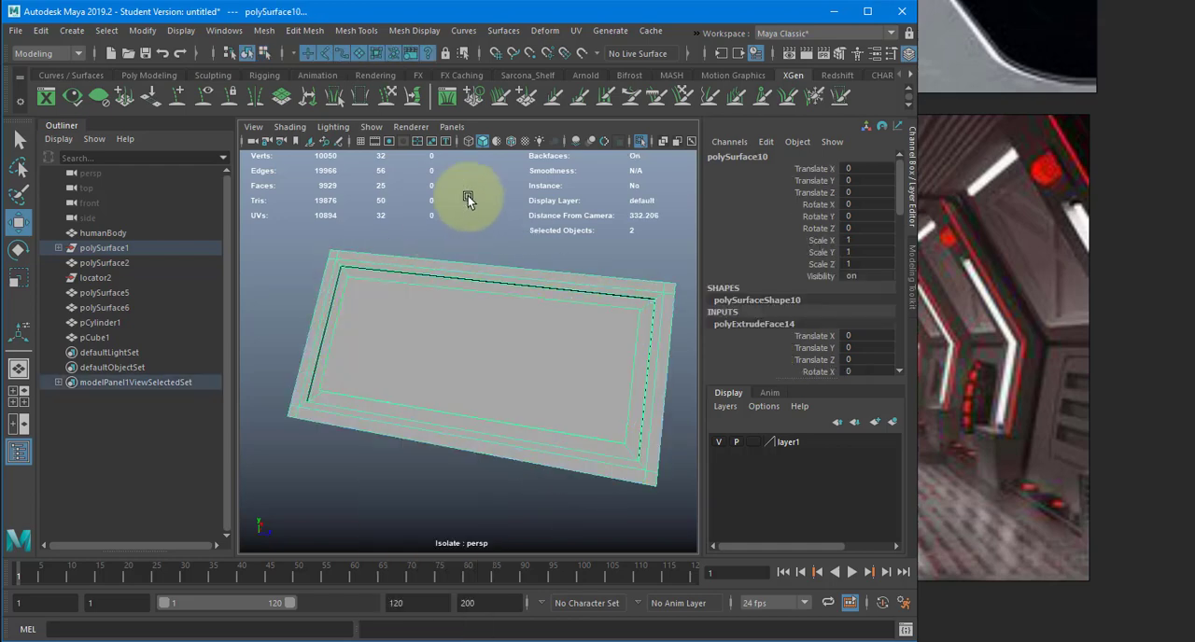
- End the panel's isolation to show the whole corridor, select the surrounding wall and display the scene in wireframe
left_click(637, 140)
left_click_drag(507, 320, 561, 425, "alt")
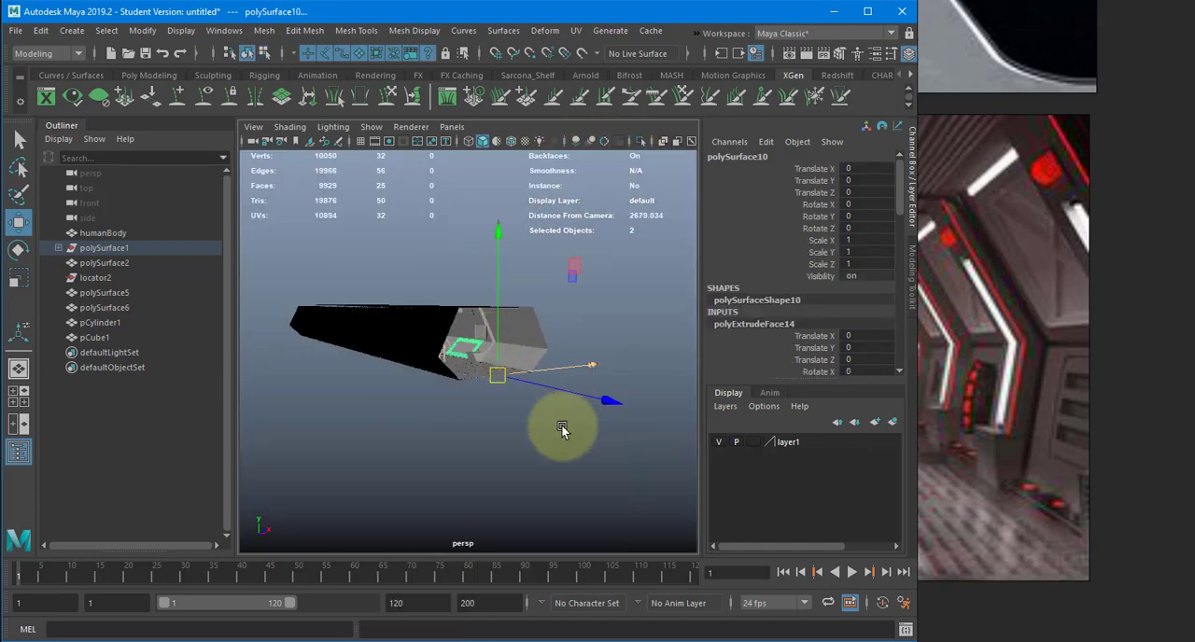
left_click(417, 404)
left_click_drag(417, 403, 526, 375, "alt")
scroll(527, 375, "up", 4)
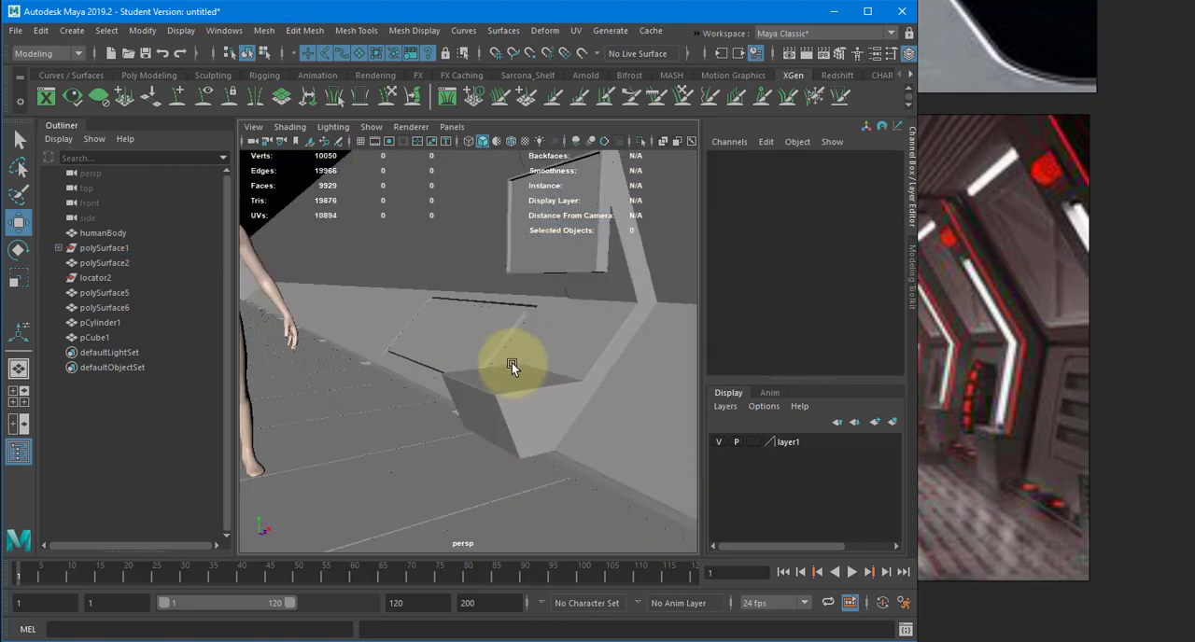
left_click(476, 328)
left_click_drag(528, 323, 562, 347, "alt")
left_click(563, 347)
key("4")
left_click_drag(524, 293, 508, 354, "alt")
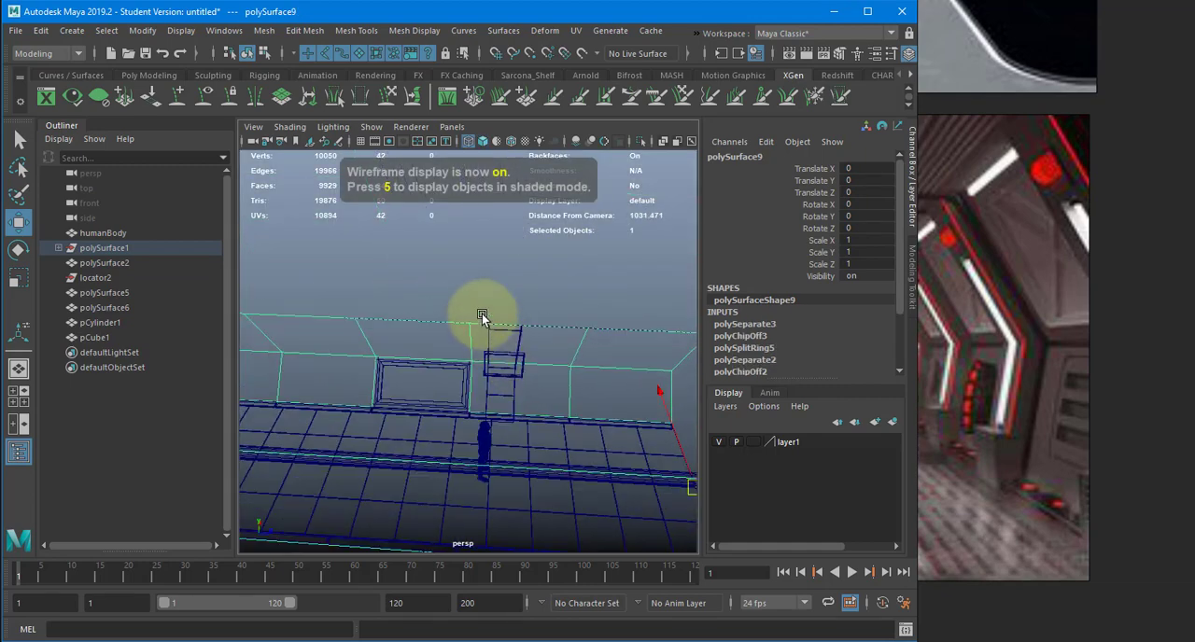
- Move the wall support and its attached box along the corridor to the middle of the wall section beside the panel
left_click_drag(478, 306, 551, 500)
left_click(537, 392, "ctrl")
left_click(460, 443, "ctrl")
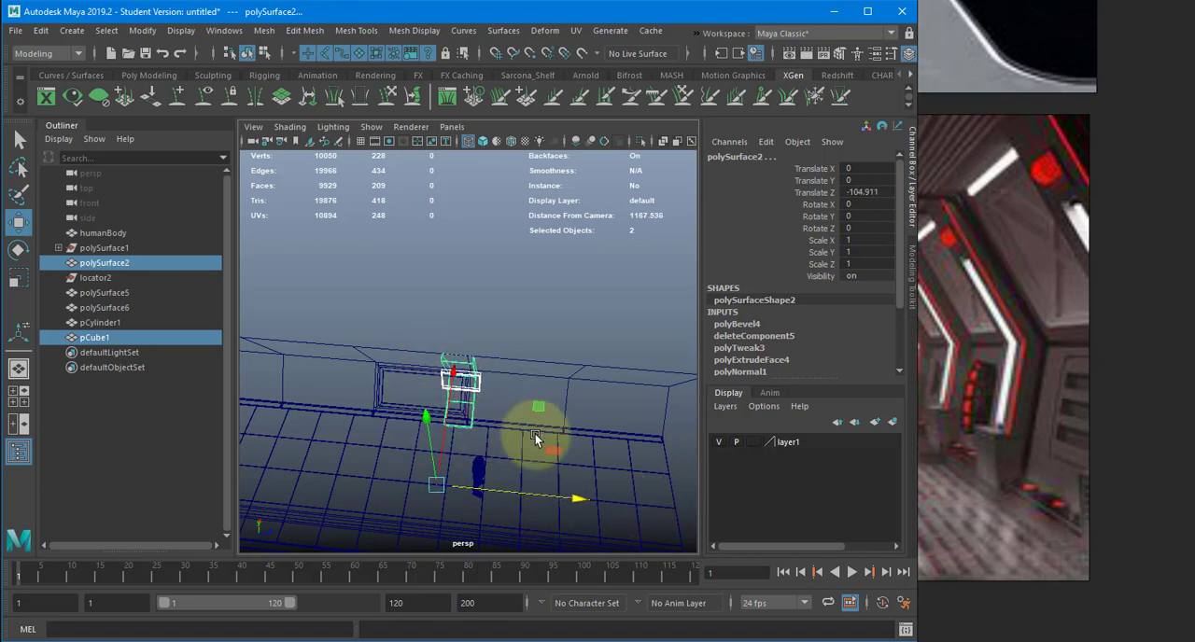
key("ctrl+z")
left_click_drag(540, 497, 554, 500)
left_click(429, 373)
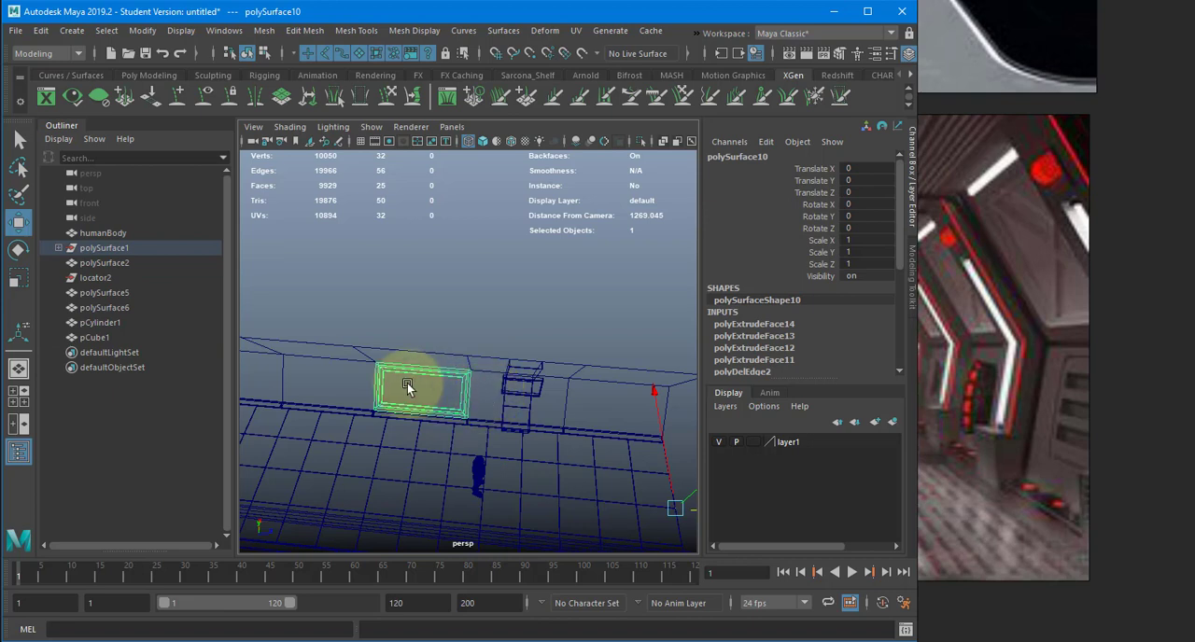
left_click(329, 362)
middle_click_drag(331, 330, 507, 340, "alt")
right_click_drag(435, 342, 434, 291)
key("ctrl+z")
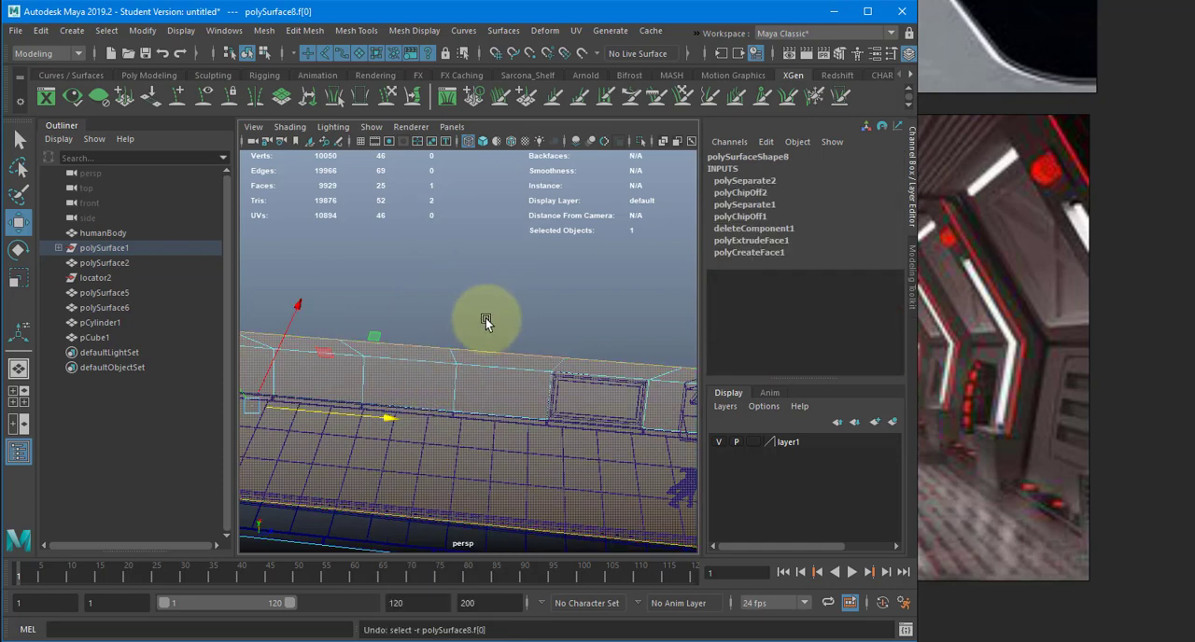
- Delete five alternating lower wall faces along the detailed panel's side of the corridor, leaving the faces between them
left_click_drag(489, 315, 467, 174, "alt")
left_click(507, 260)
left_click(445, 297)
right_click_drag(468, 173, 442, 327)
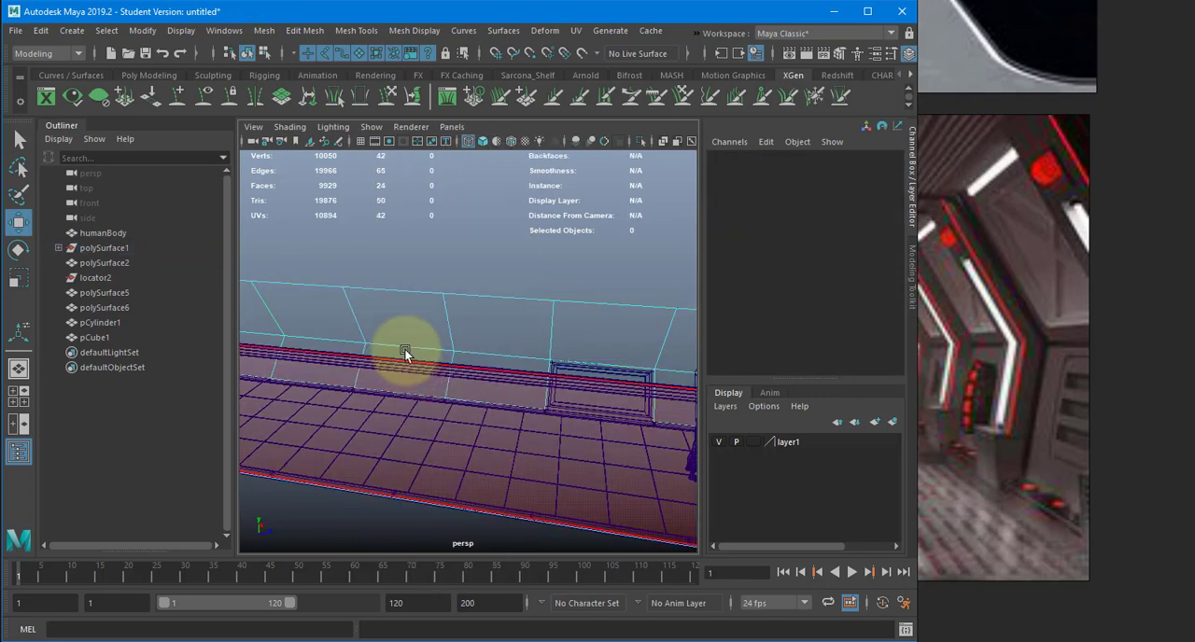
left_click(403, 351)
left_click_drag(398, 351, 419, 368, "alt")
key("ctrl+z")
left_click(420, 371)
middle_click_drag(420, 370, 569, 401, "alt")
left_click(385, 373, "shift")
left_click(411, 383, "shift")
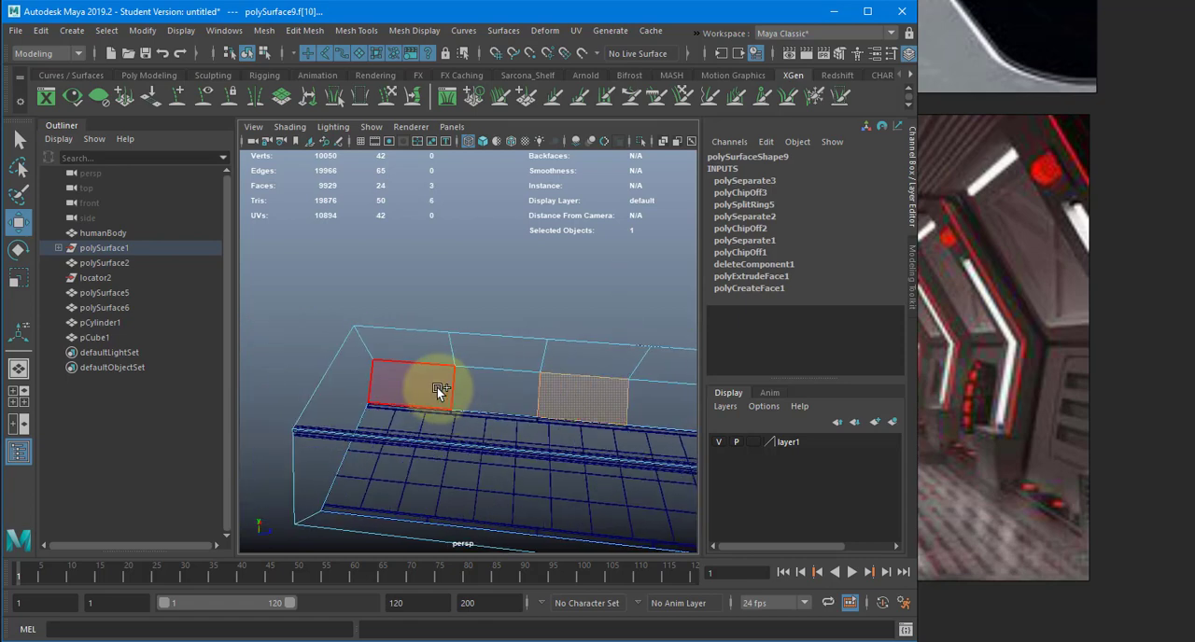
left_click(437, 386, "shift")
middle_click_drag(495, 386, 536, 394, "alt")
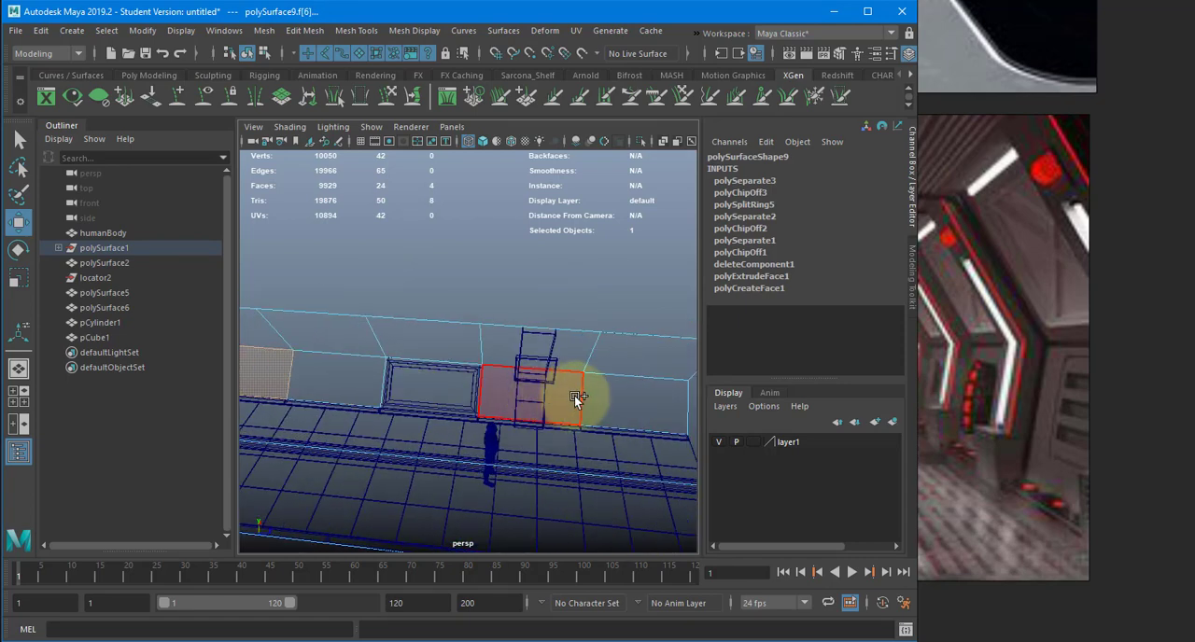
left_click(622, 381, "shift")
middle_click_drag(617, 381, 396, 367, "alt")
scroll(401, 368, "down", 4)
key("Delete")
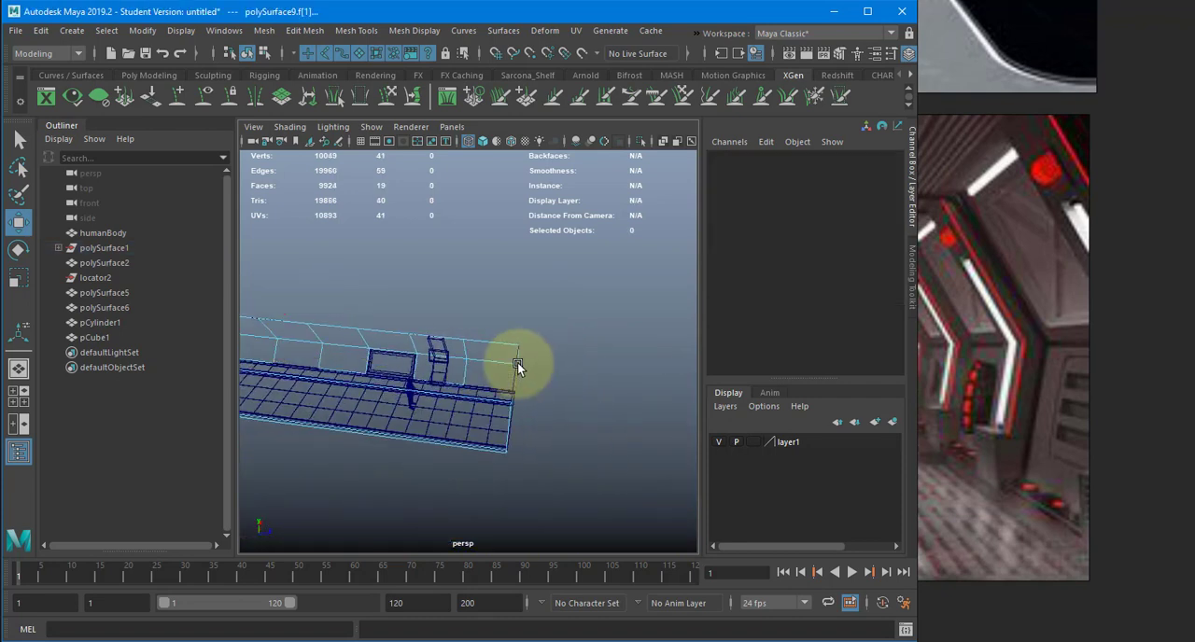
- Select the detailed panel and snap its pivot to the lower outer corner vertex where it meets the floor trim
right_click_drag(401, 317, 425, 289)
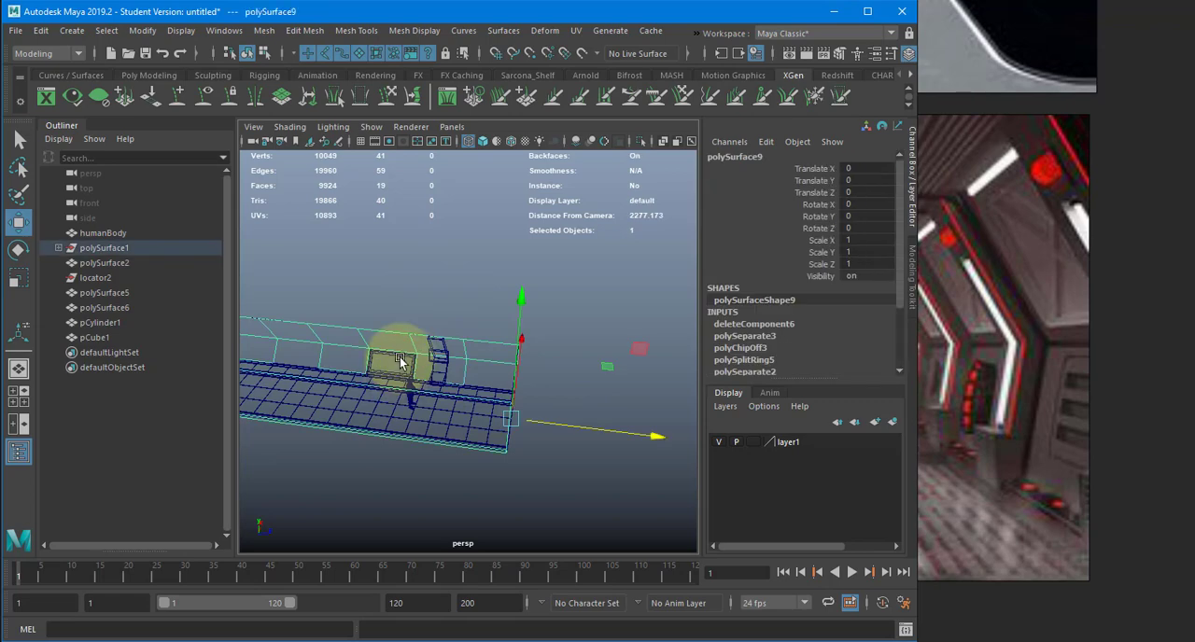
left_click(402, 361)
middle_click_drag(386, 348, 587, 368, "alt")
scroll(587, 368, "up", 4)
left_click_drag(419, 323, 450, 379, "alt")
scroll(434, 374, "up", 4)
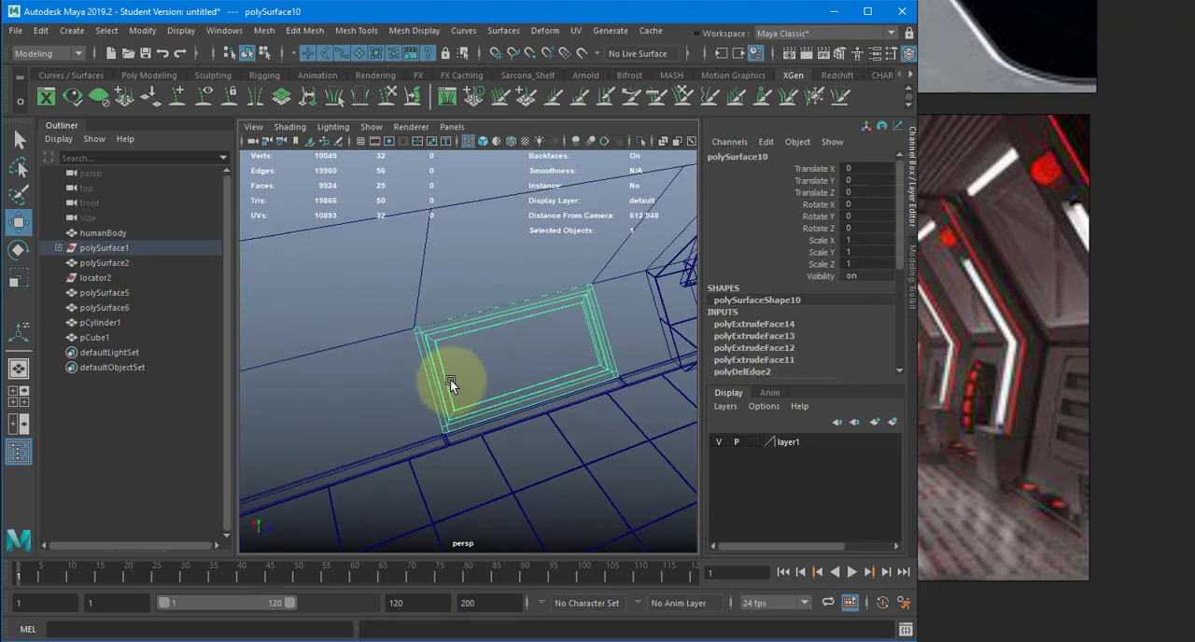
middle_click_drag(450, 379, 559, 355, "alt")
scroll(602, 357, "up", 3)
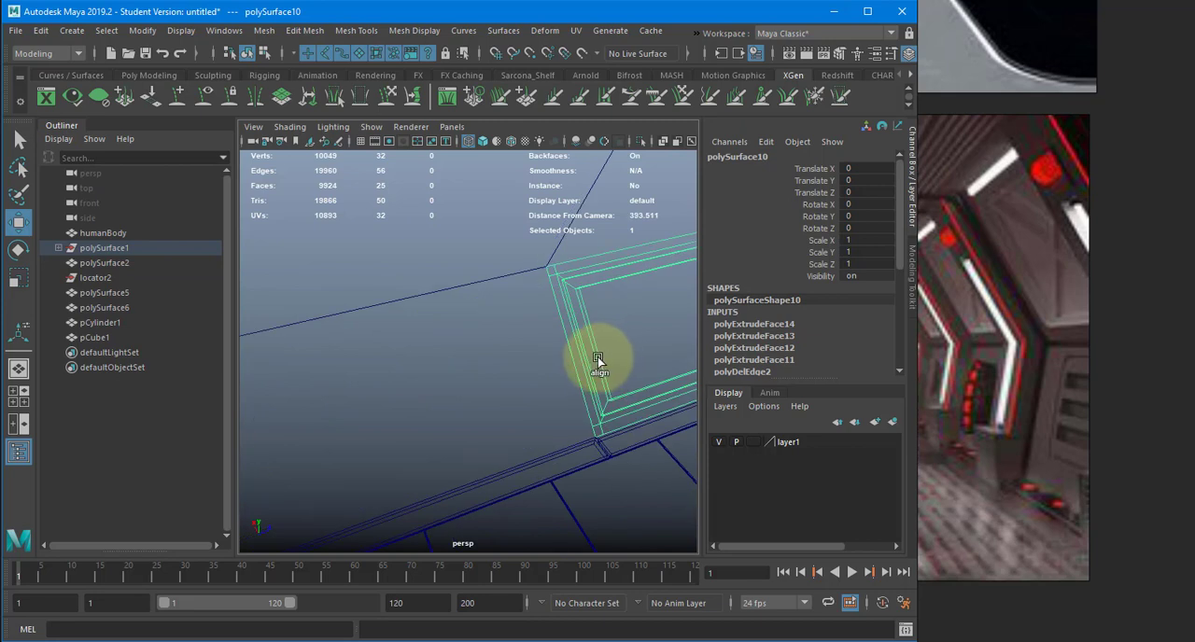
key("d")
key("v")
middle_click_drag(571, 417, 494, 385)
scroll(603, 460, "up", 6)
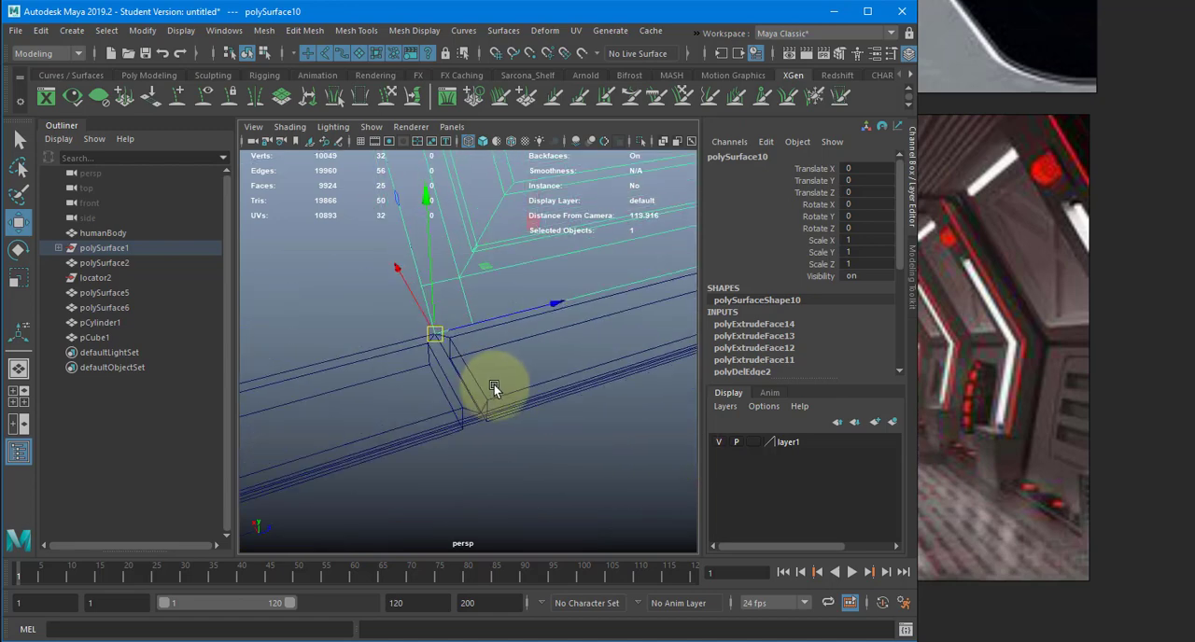
scroll(534, 390, "up", 6)
scroll(533, 390, "down", 9)
scroll(547, 366, "down", 8)
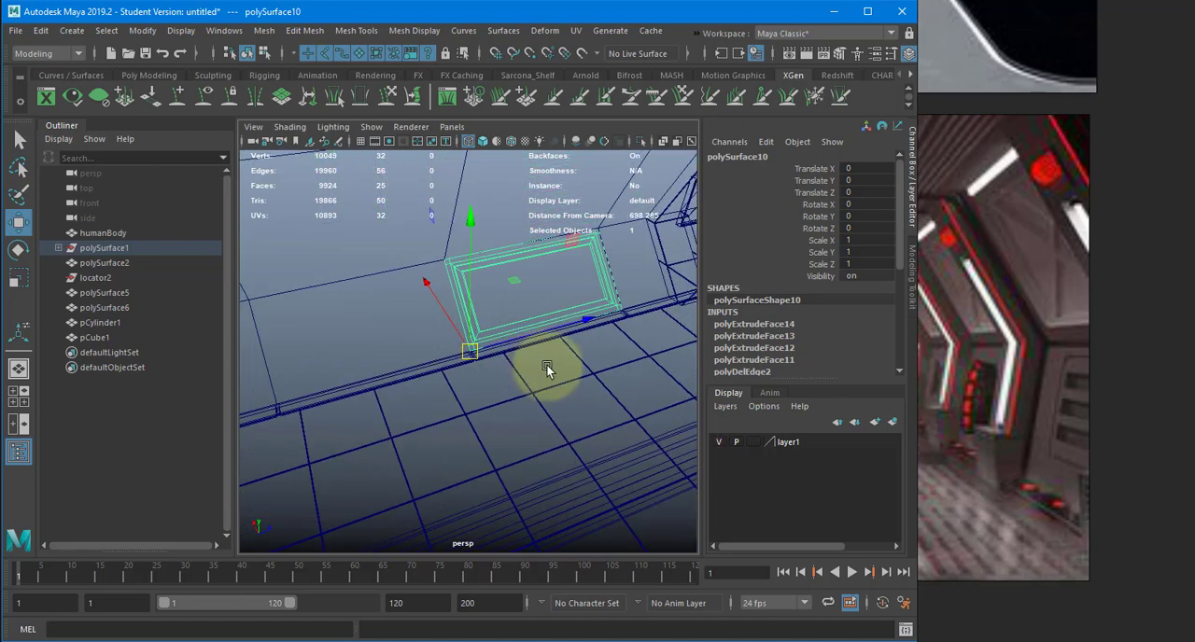
- Duplicate the detailed panel and snap the copy into the next wall opening at Translate Z -545.454
middle_click_drag(405, 349, 486, 374, "alt")
scroll(485, 372, "down", 6)
key("ctrl+d")
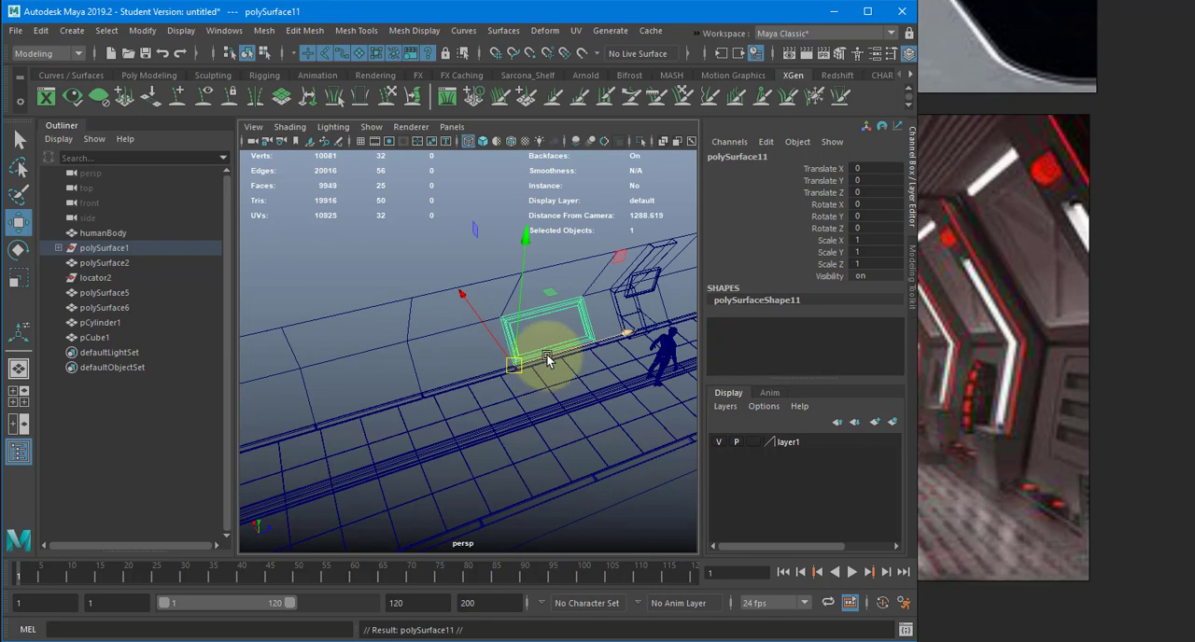
left_click_drag(555, 355, 325, 404)
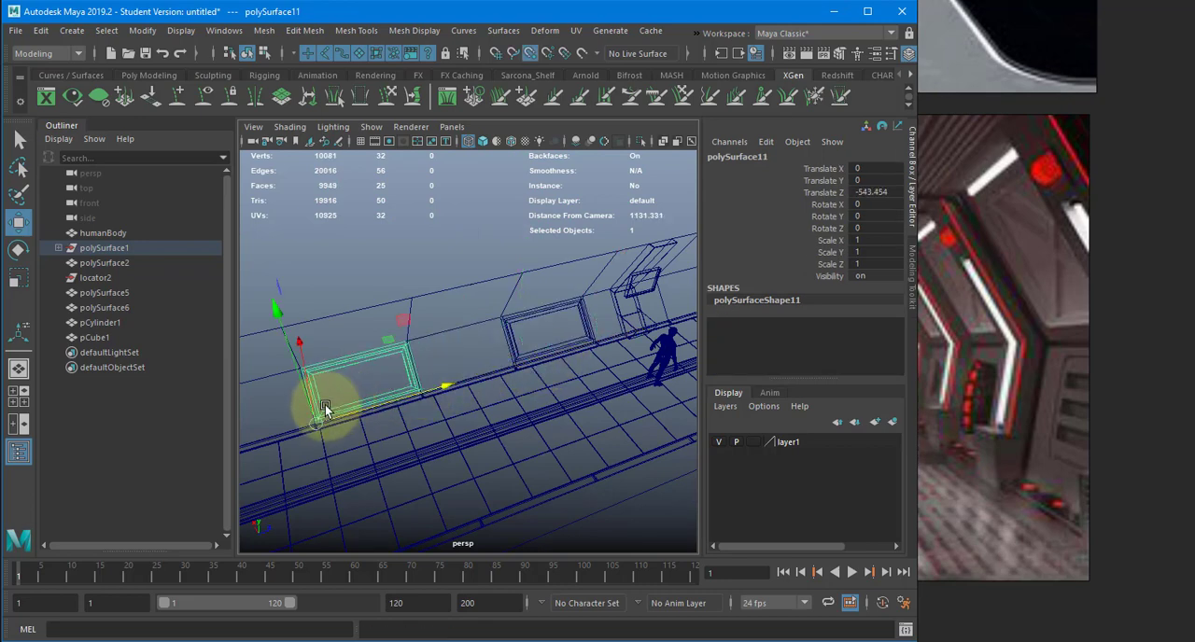
middle_click_drag(324, 404, 532, 378, "alt")
right_click_drag(422, 417, 617, 396, "alt")
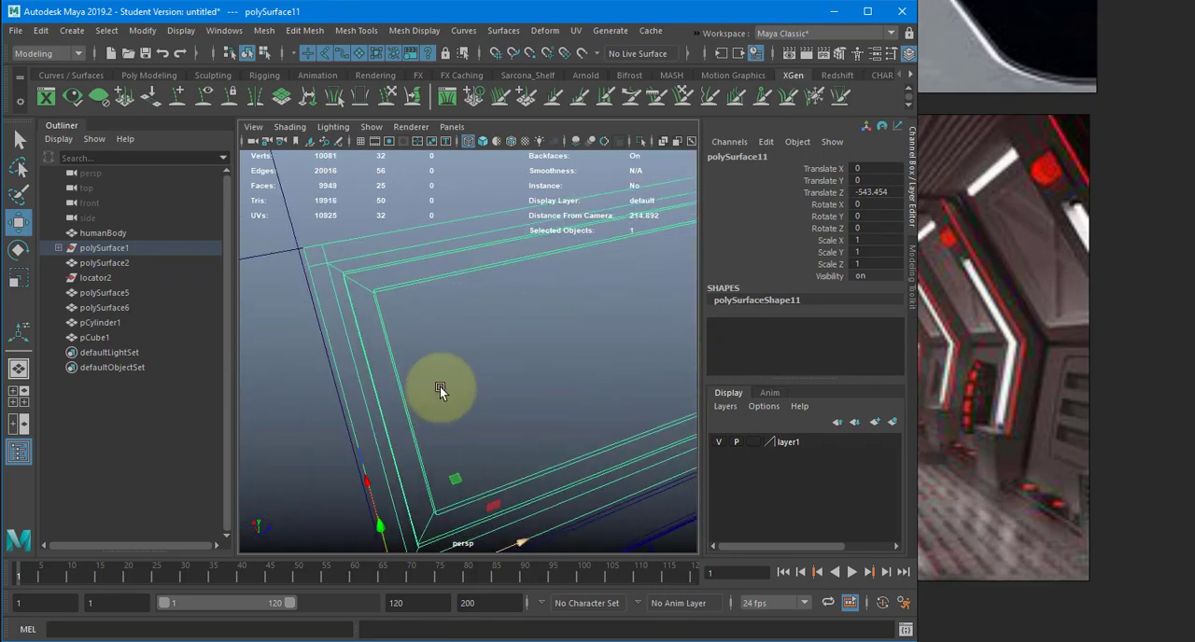
middle_click_drag(393, 476, 446, 373, "alt")
key("v")
left_click_drag(493, 456, 460, 467)
right_click_drag(550, 423, 409, 401, "alt")
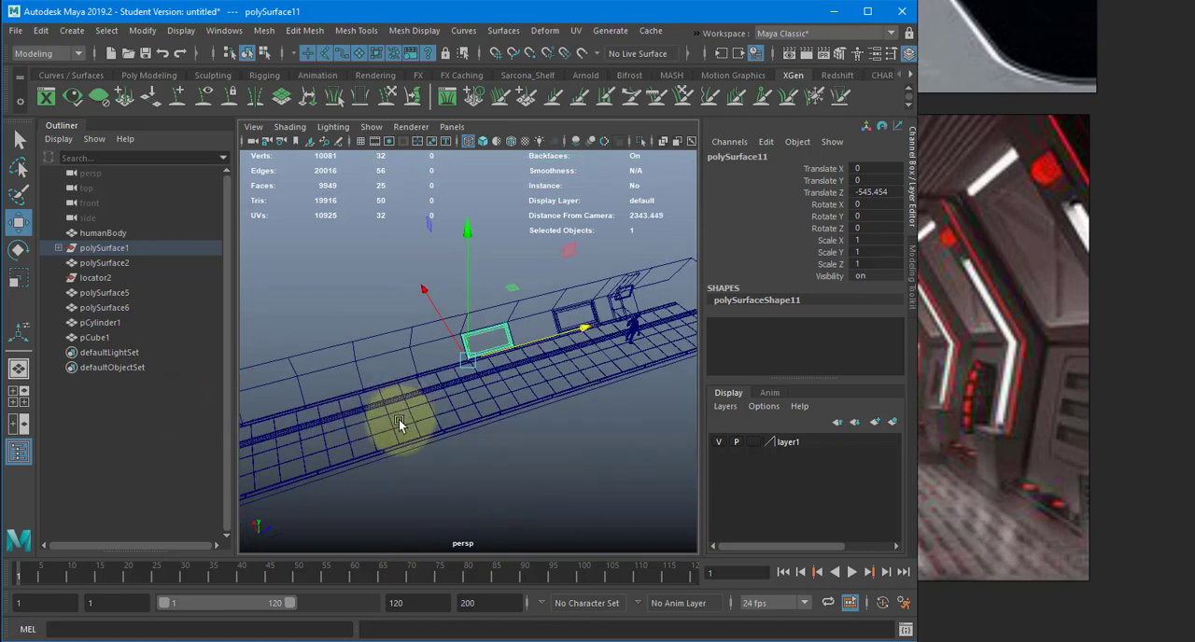
- Duplicate with transform to place three more panels in the following wall openings at the same spacing
key("shift+d")
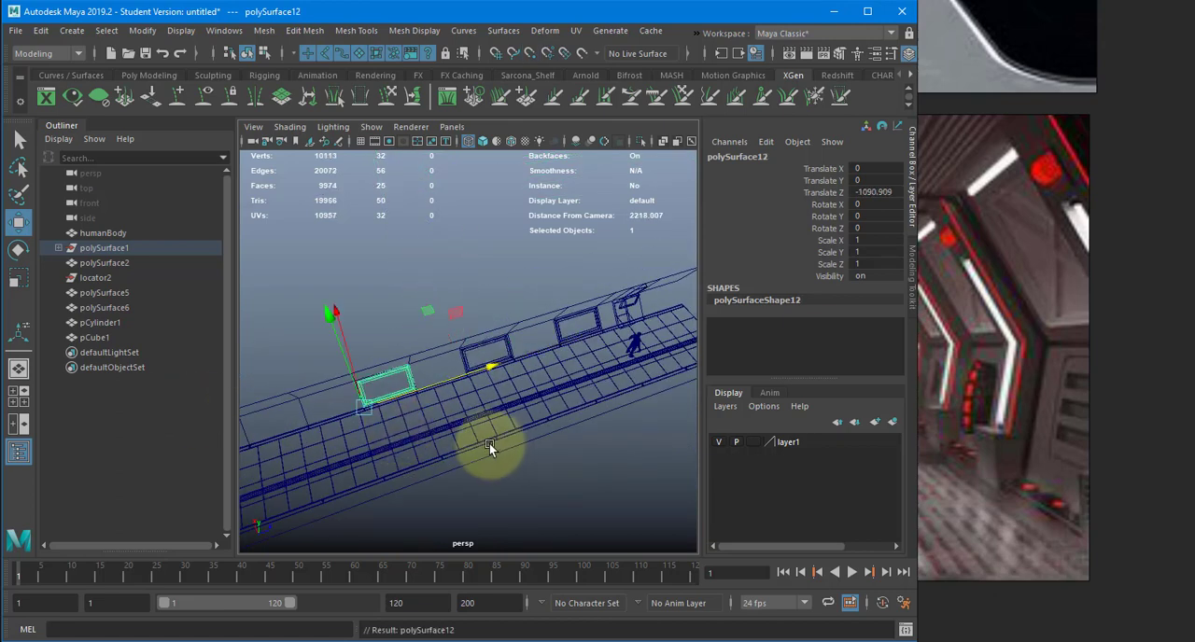
key("shift+d")
middle_click_drag(470, 445, 373, 429, "alt")
- Duplicate a detailed panel and snap the copy beyond the bevelled support at the human figure's end of the corridor, at Translate Z 545.455
left_click_drag(371, 411, 672, 374)
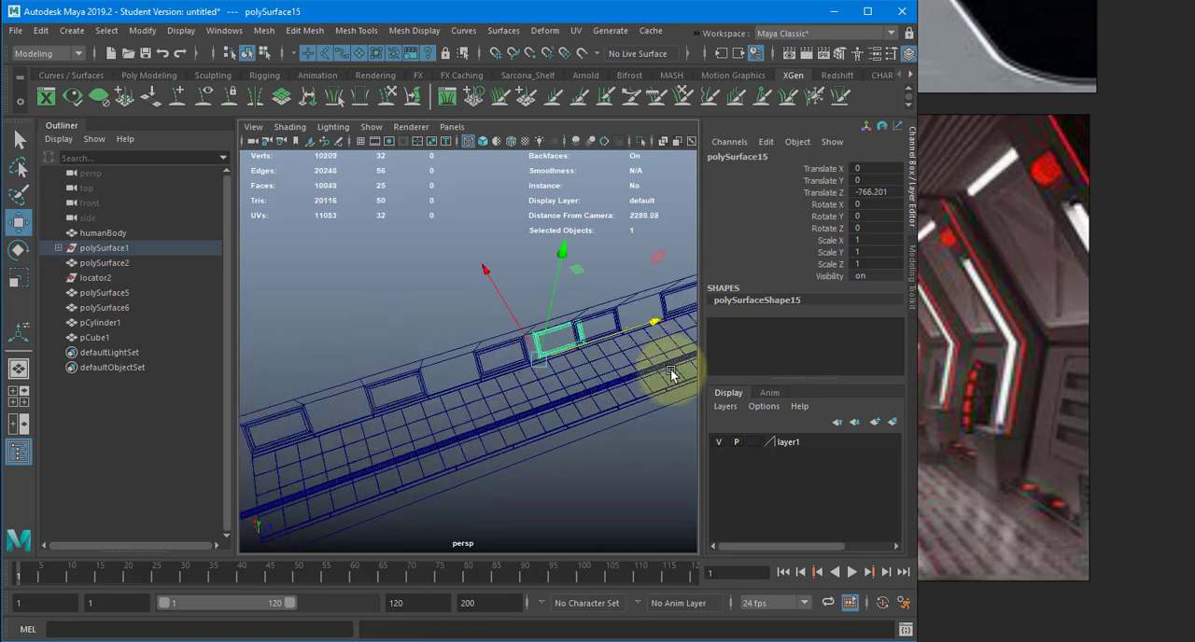
middle_click_drag(487, 450, 323, 537, "alt")
right_click_drag(625, 423, 598, 422)
key("ctrl+z")
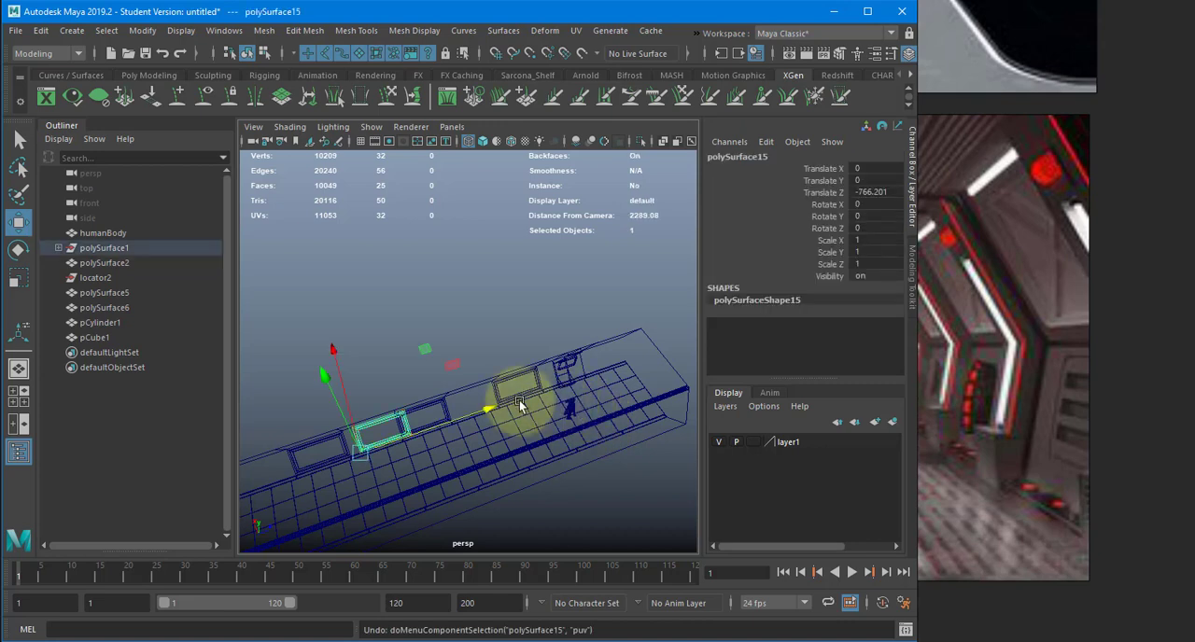
left_click_drag(493, 407, 705, 361)
scroll(605, 382, "up", 5)
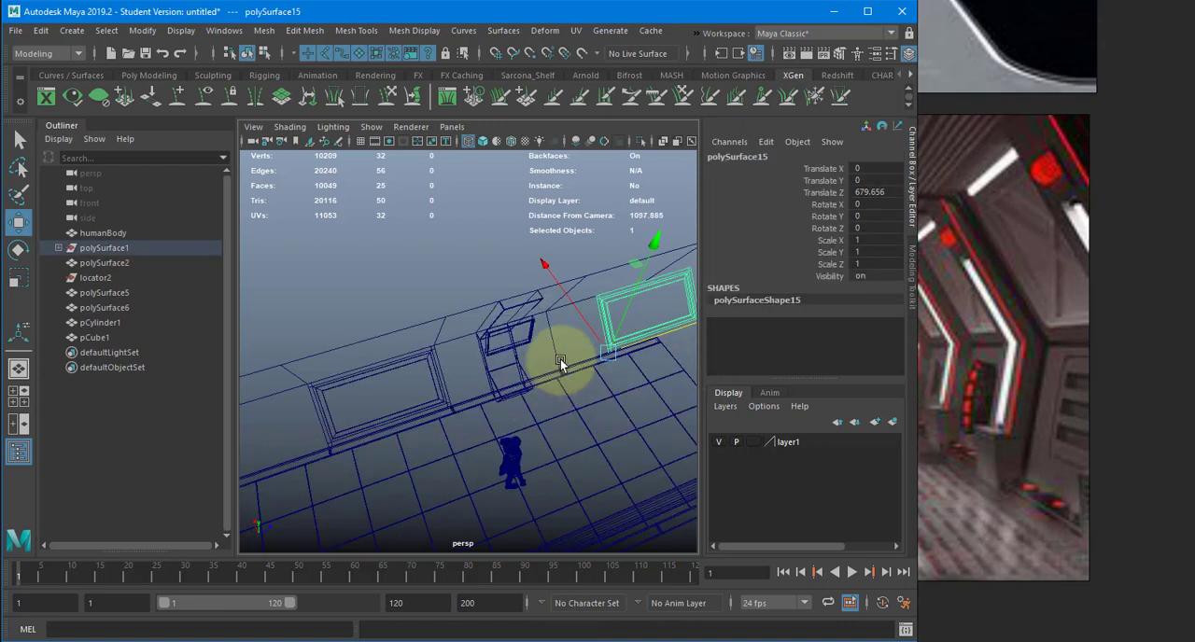
scroll(564, 369, "up", 3)
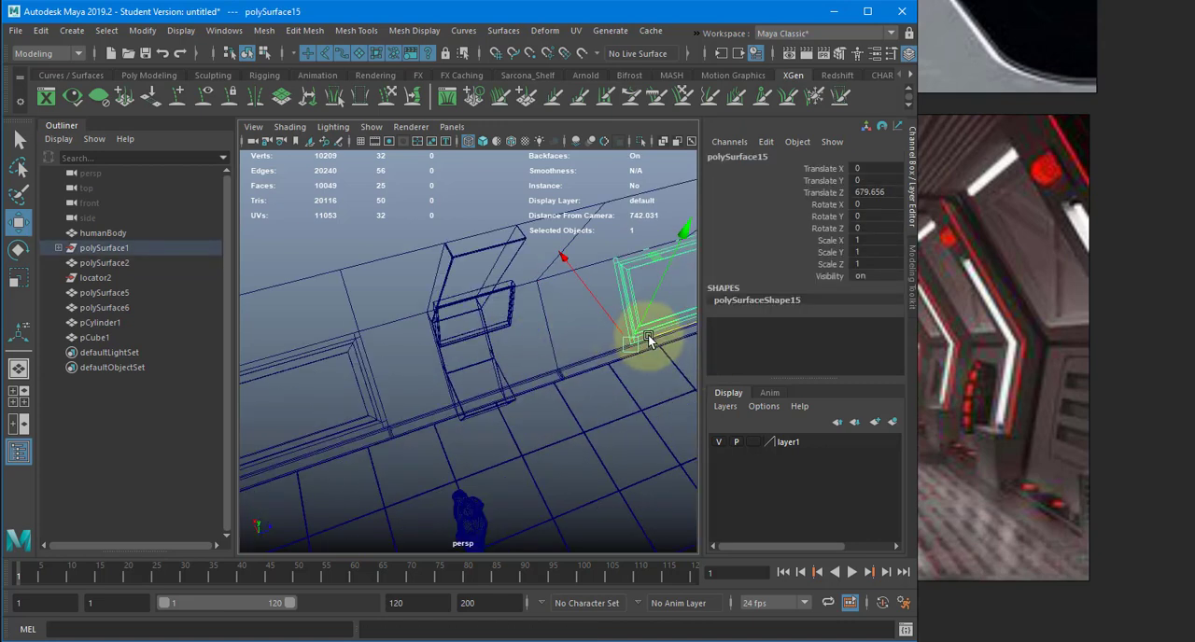
mouse_move(651, 341)
left_mouse_down()
mouse_move(560, 362)
mouse_move(330, 320)
mouse_move(421, 341)
mouse_move(273, 334)
left_mouse_up()
key("5")
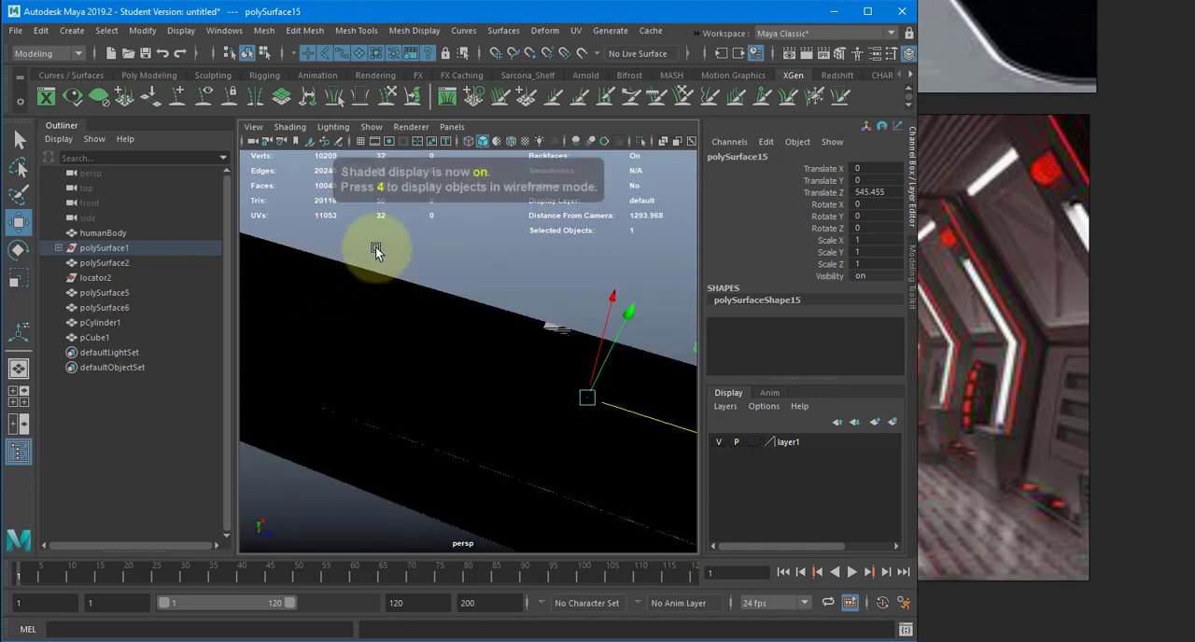
left_click(376, 248)
mouse_move(462, 330)
left_mouse_down("alt")
mouse_move(372, 245)
mouse_move(380, 282)
mouse_move(416, 315)
mouse_move(397, 310)
mouse_move(640, 471)
left_mouse_up("alt")
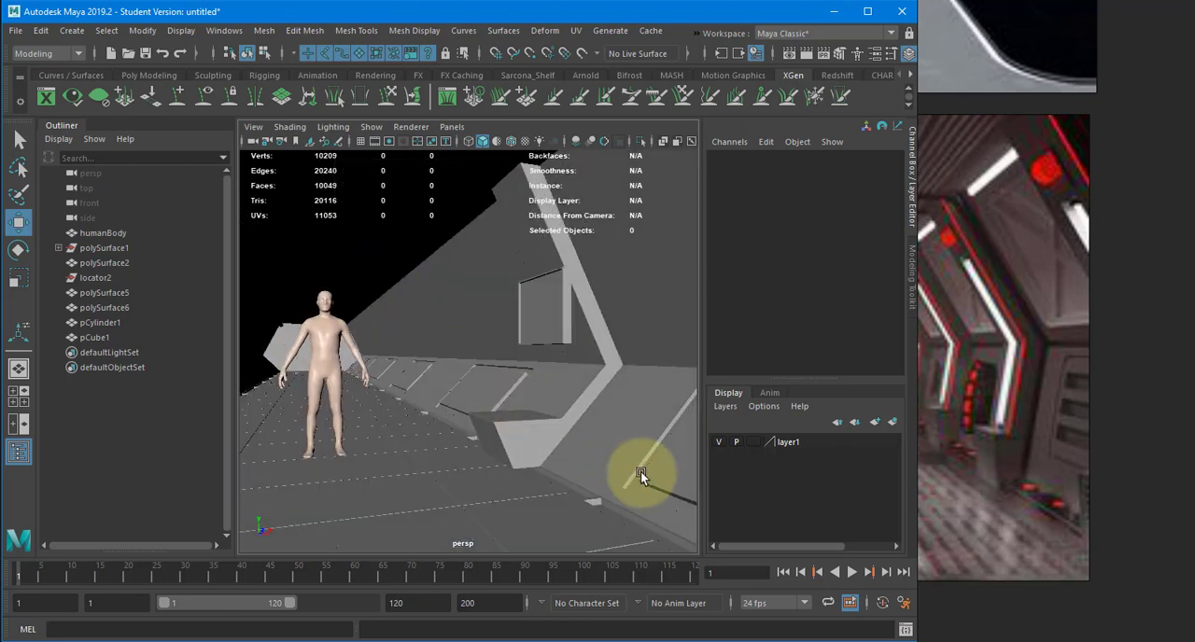
- Select the recessed floor trim strip along the panel wall and isolate it in the viewport
left_click(593, 498)
left_click_drag(594, 499, 559, 459, "alt")
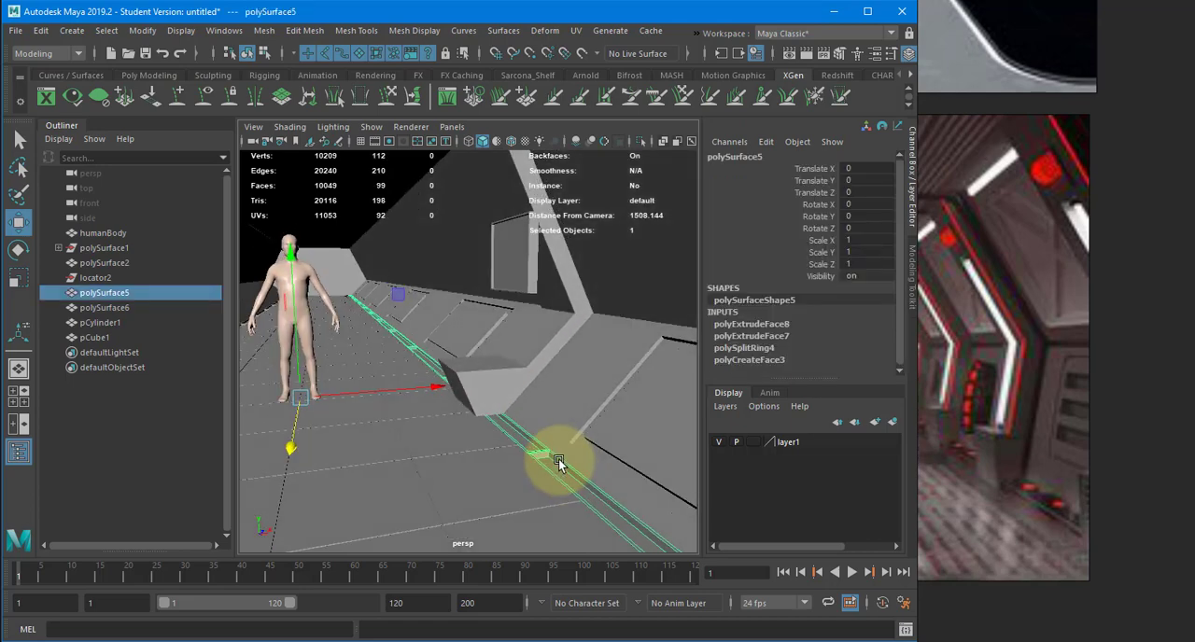
left_click(72, 30)
mouse_move(140, 83)
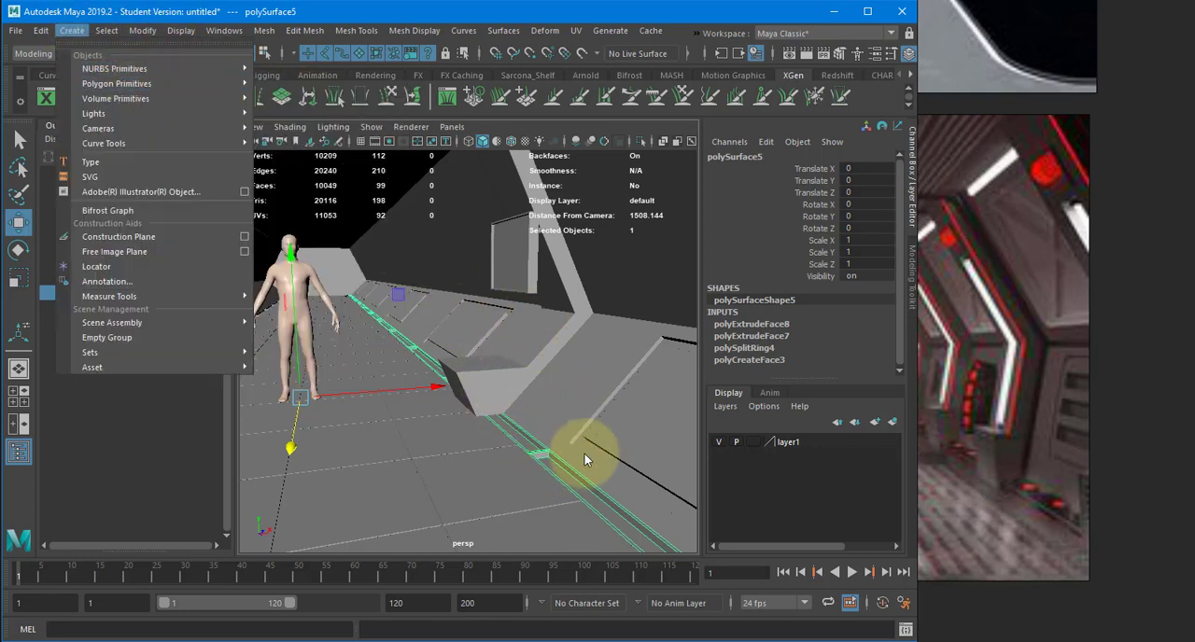
left_click(640, 141)
left_click_drag(601, 288, 442, 258, "alt")
right_click_drag(442, 257, 448, 311)
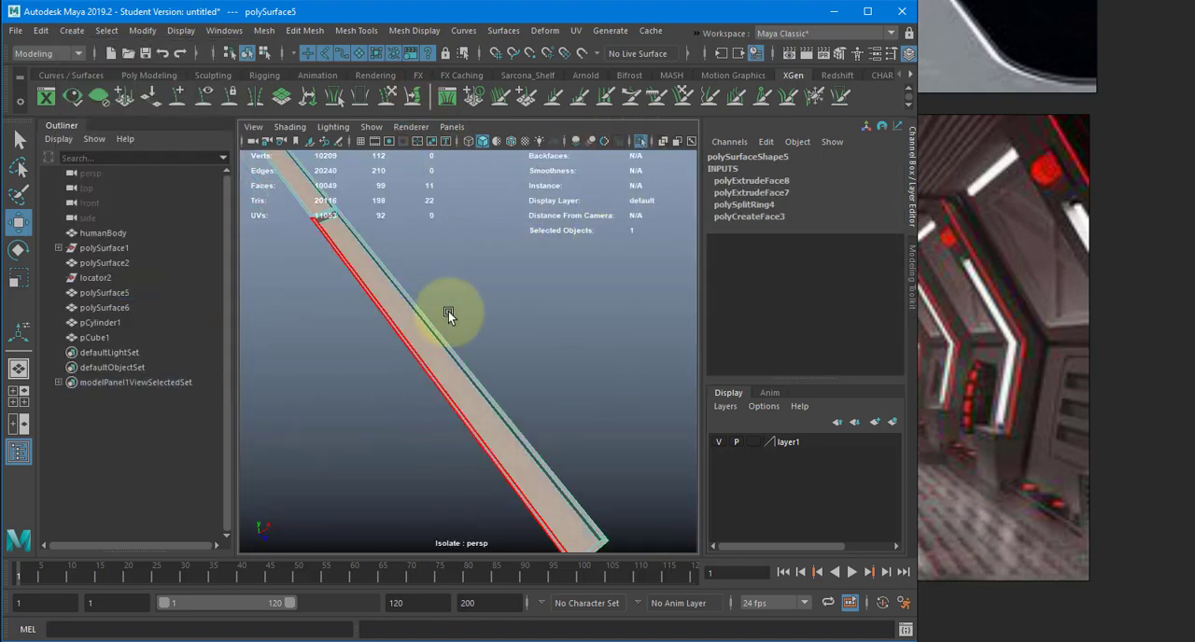
left_click(463, 328)
left_click_drag(465, 331, 685, 348, "alt")
right_click_drag(408, 242, 454, 210)
- Try to create a four-point polygon over one end of the trim strip's recess, and delete the resulting face
left_click(356, 29)
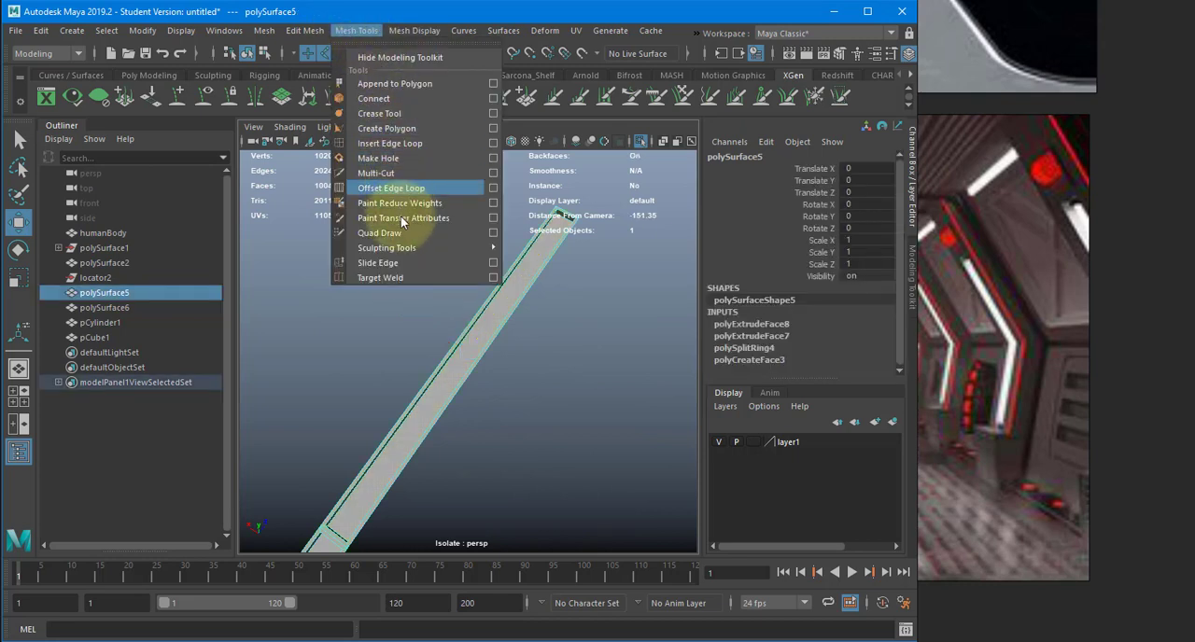
left_click(425, 128)
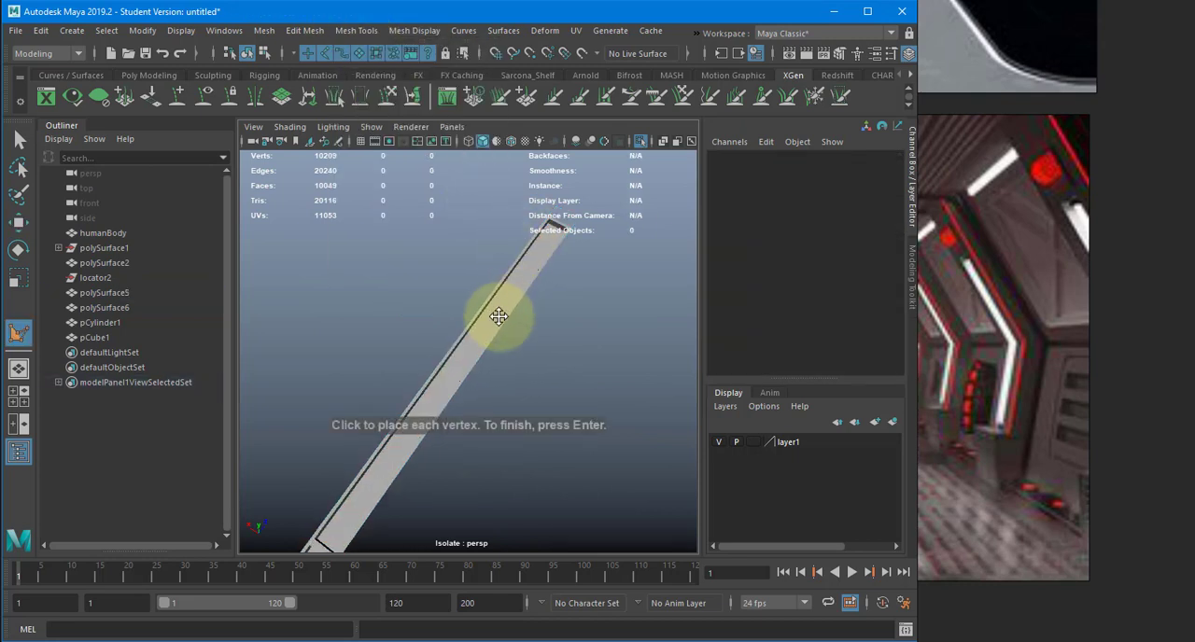
right_click_drag(503, 386, 655, 363, "alt")
middle_click_drag(491, 339, 405, 420, "alt")
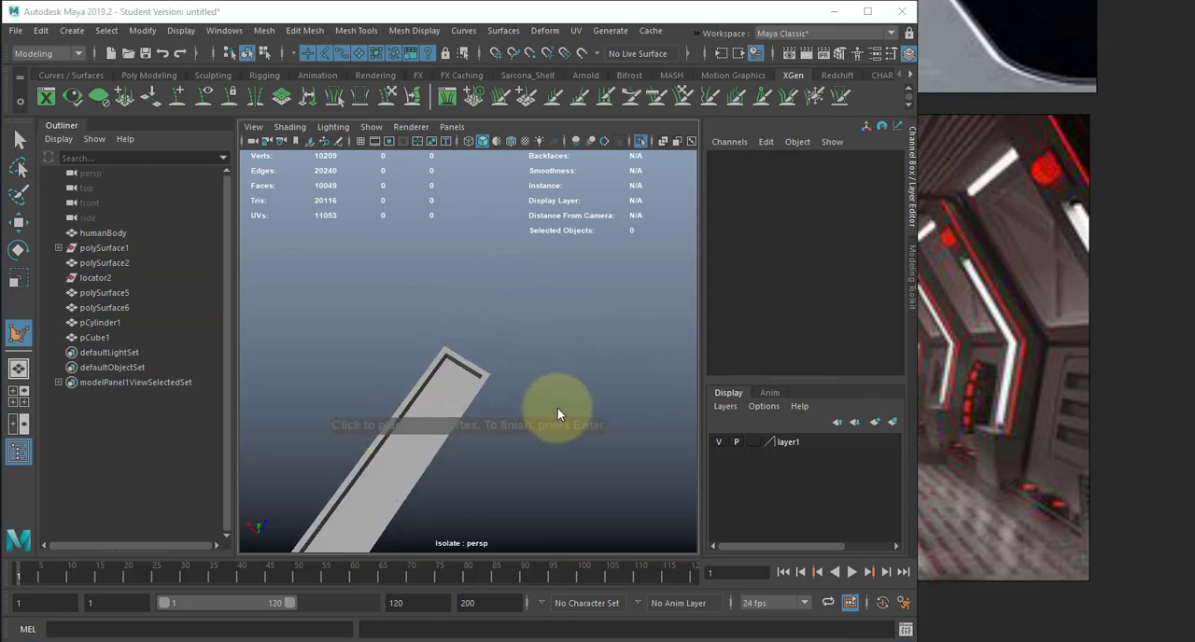
right_click_drag(457, 355, 635, 364, "alt")
middle_click_drag(500, 349, 544, 342, "alt")
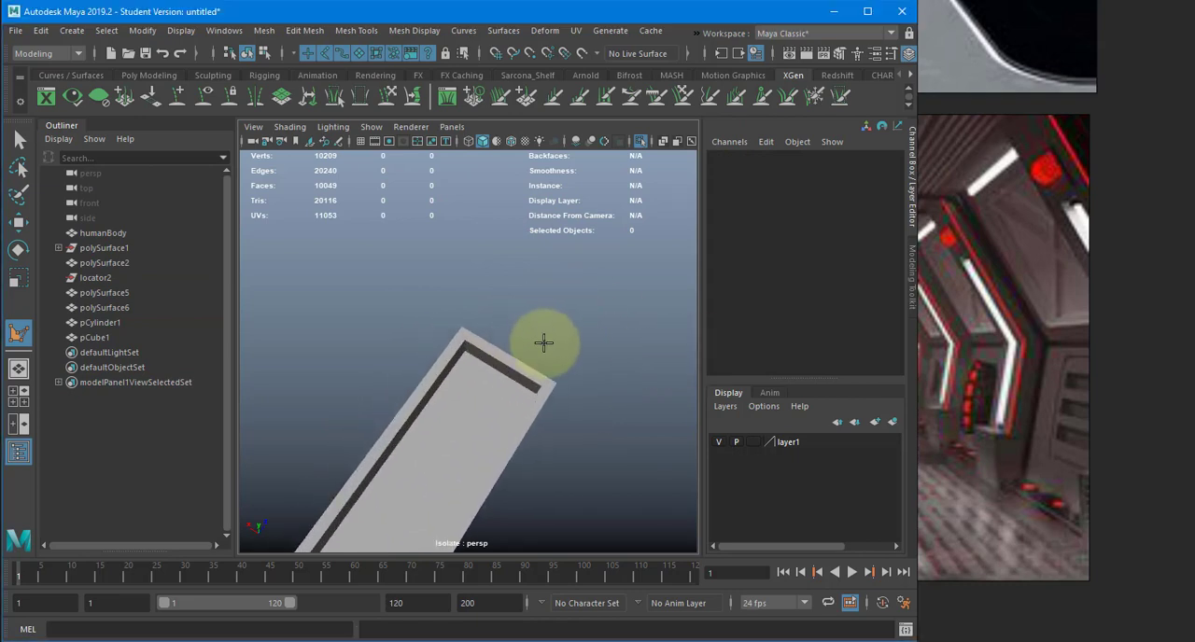
key("4")
left_click_drag(499, 334, 454, 311, "alt")
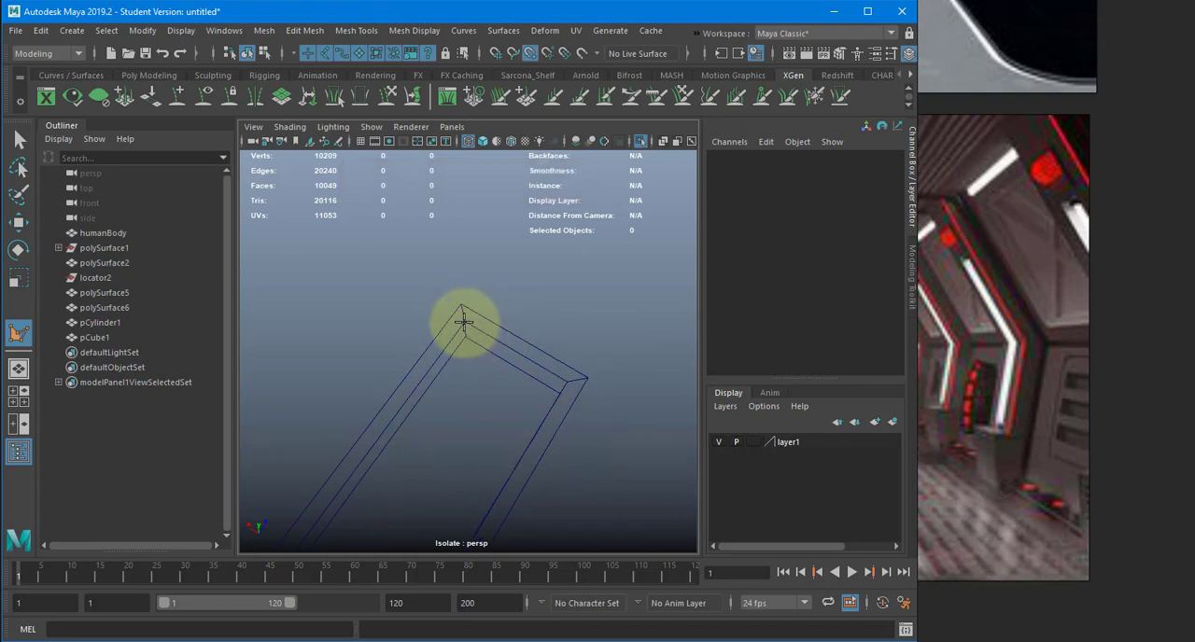
left_click(463, 322)
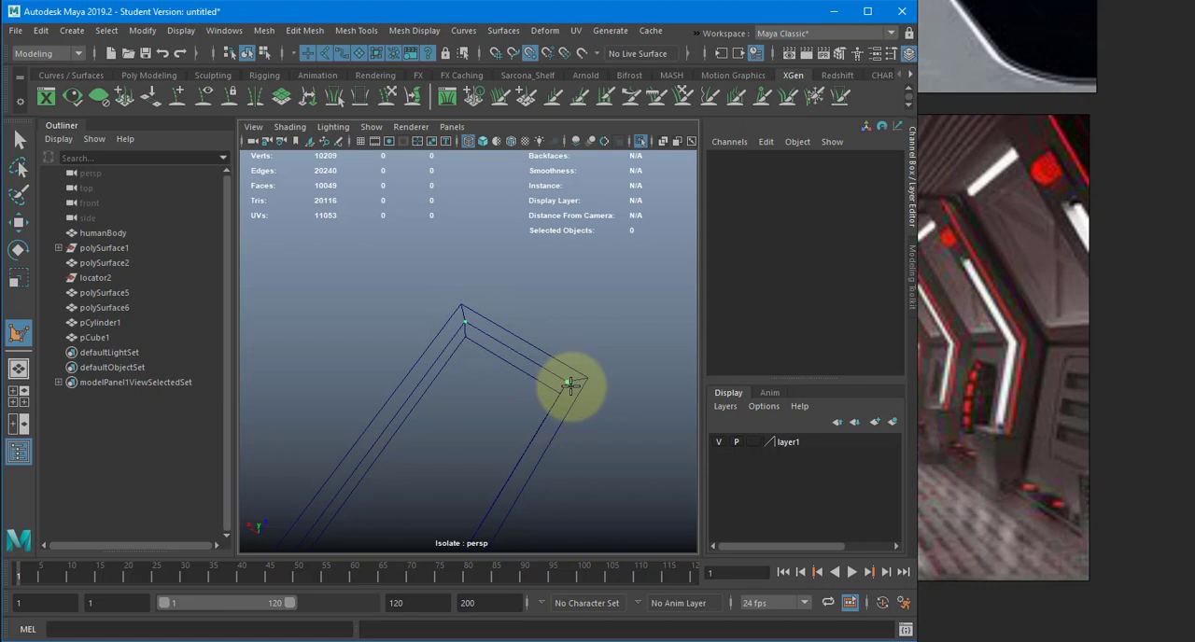
left_click(568, 383)
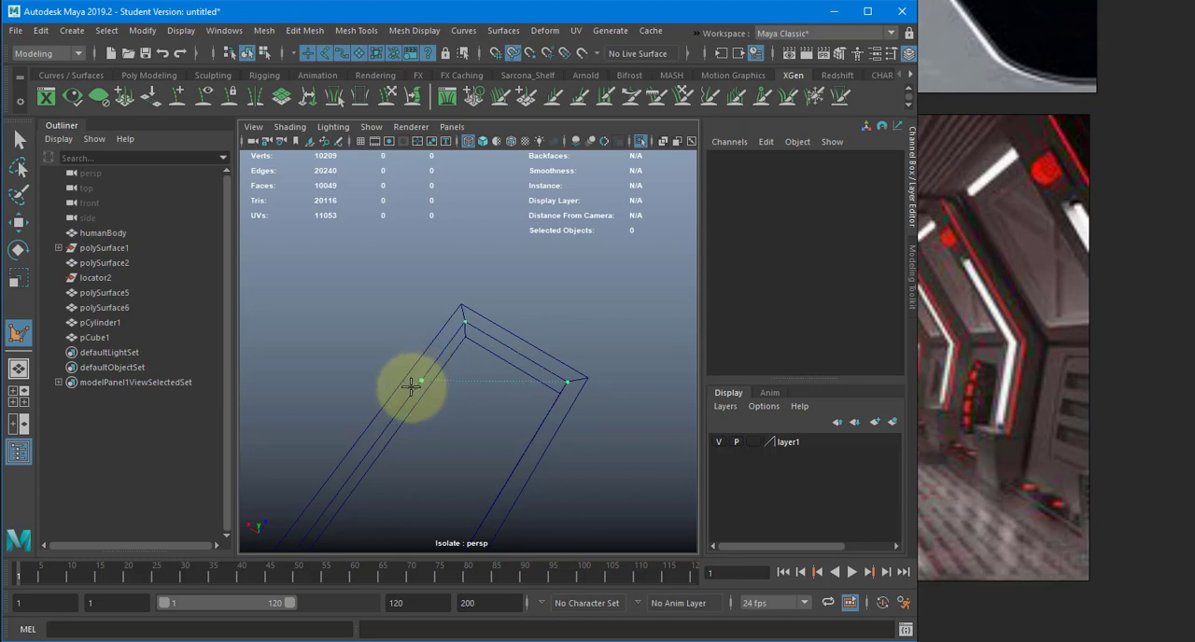
left_click(414, 391)
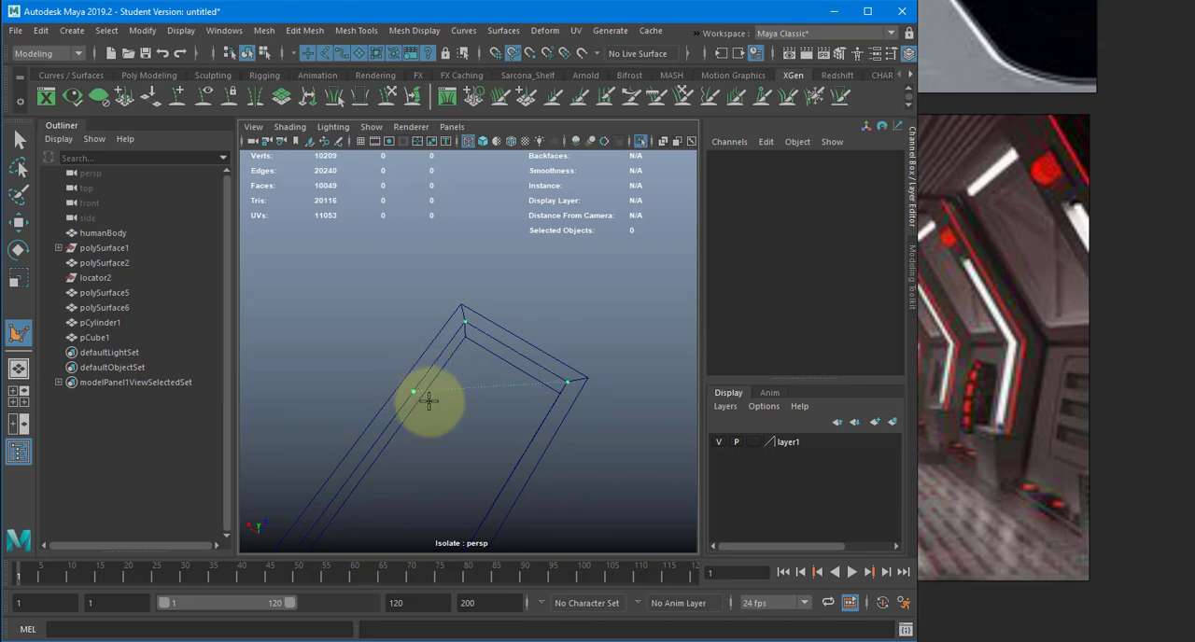
left_click(519, 460)
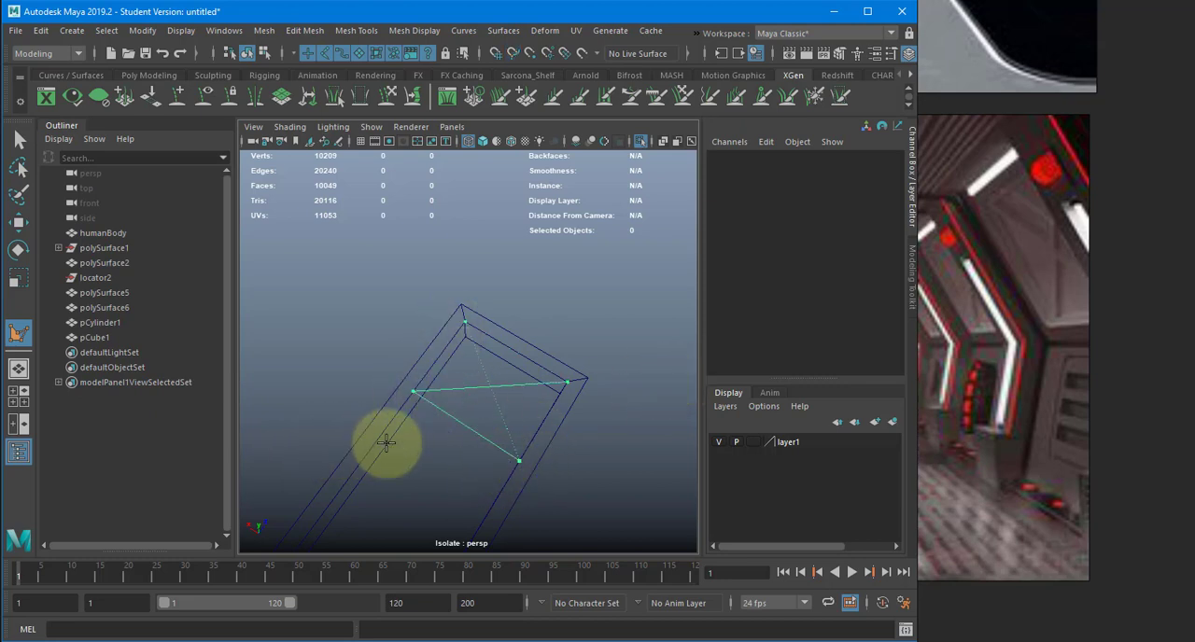
left_click(509, 477)
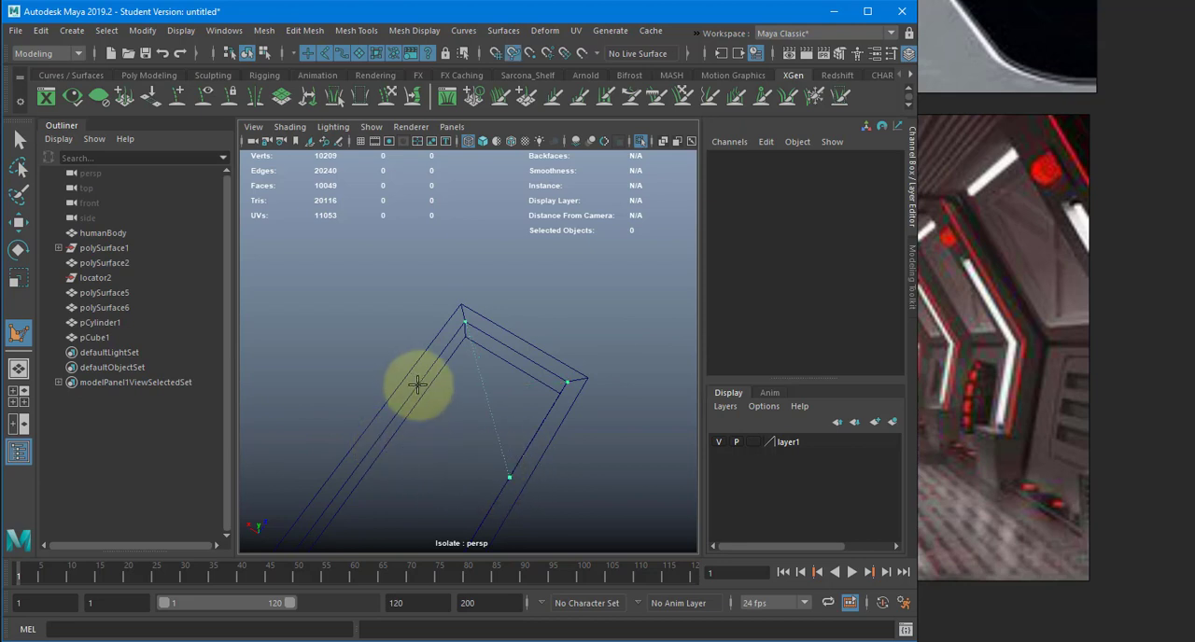
left_click(401, 408)
key("Return")
key("5")
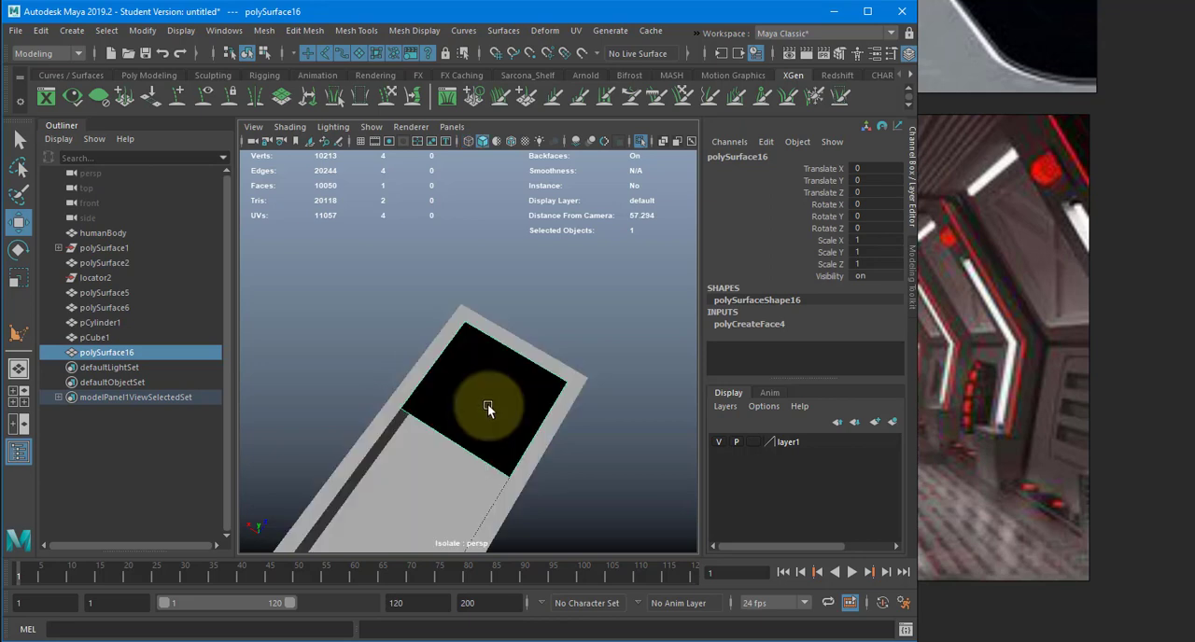
key("Delete")
- Create a four-sided polygon covering the trim strip's recess, snapping its points to the recess's upper corner vertices
key("y")
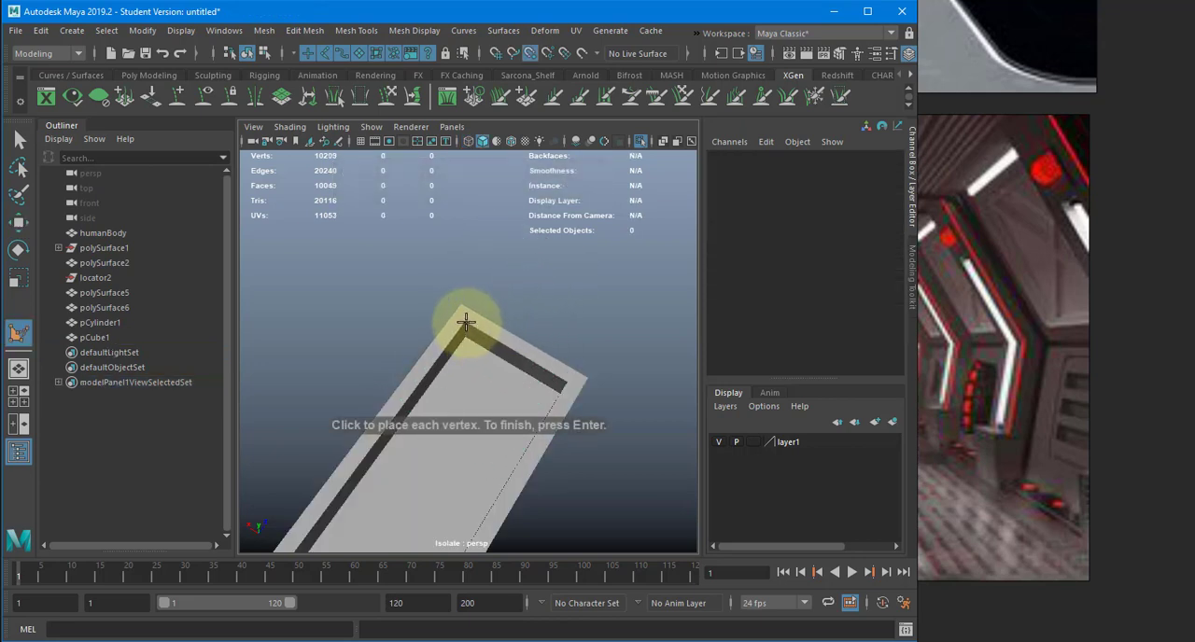
left_click(466, 323)
left_click(563, 382)
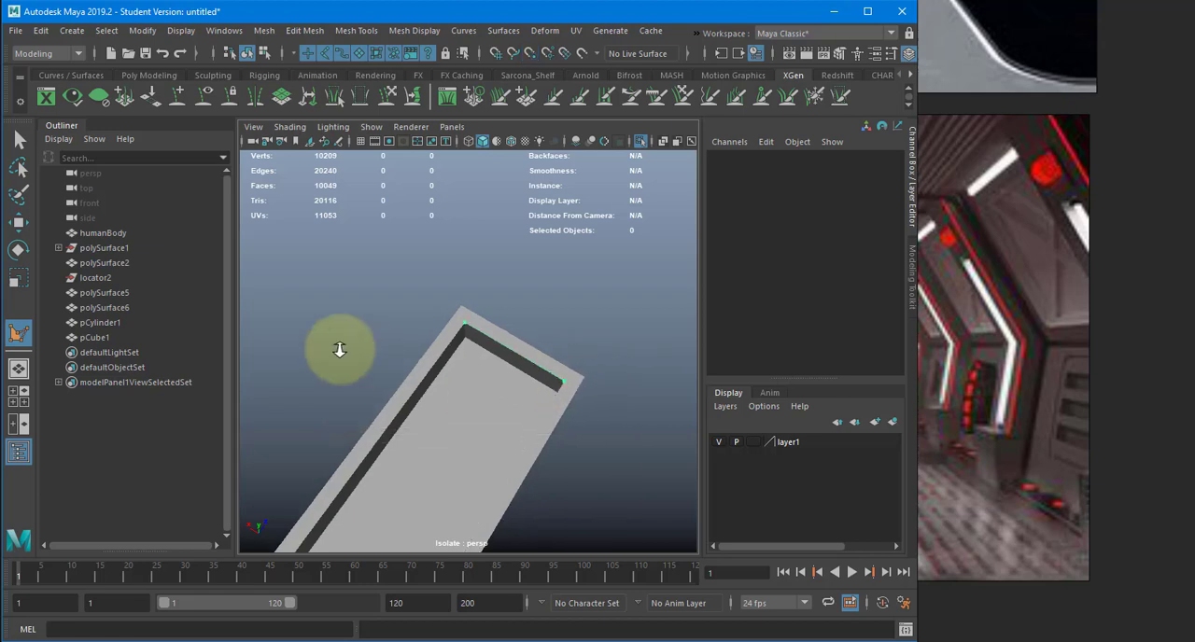
left_click_drag(340, 350, 587, 384, "alt")
middle_click_drag(414, 253, 643, 402, "alt")
middle_click_drag(478, 318, 608, 387, "alt")
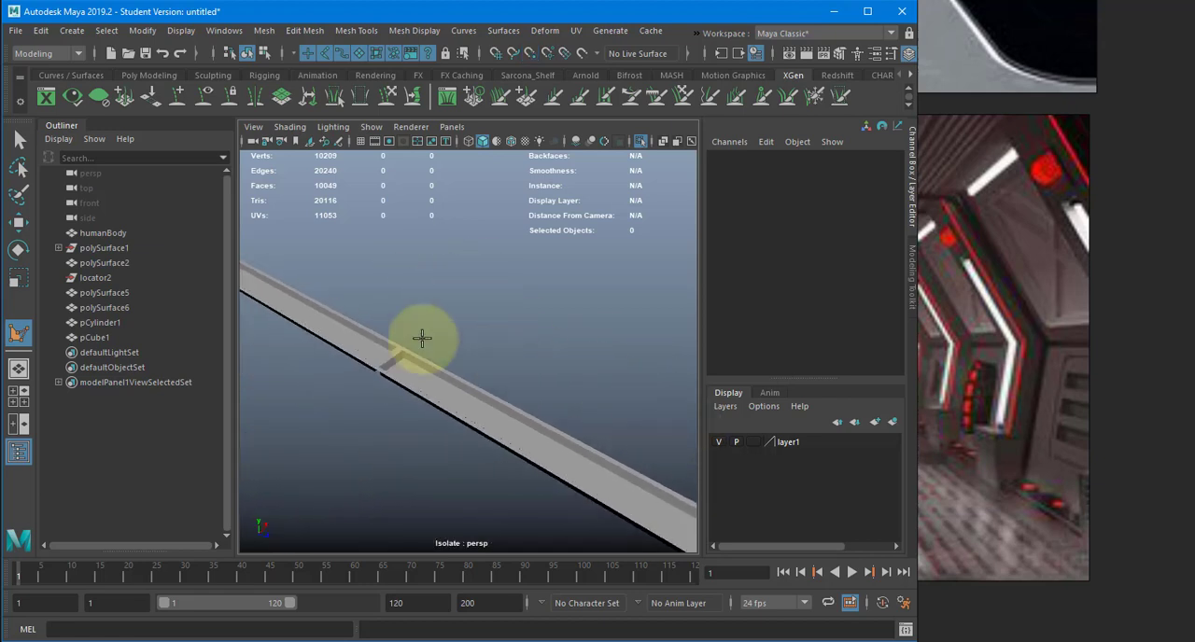
right_click_drag(389, 324, 655, 313, "alt")
right_click_drag(355, 351, 433, 347, "alt")
right_click_drag(578, 338, 371, 302, "alt")
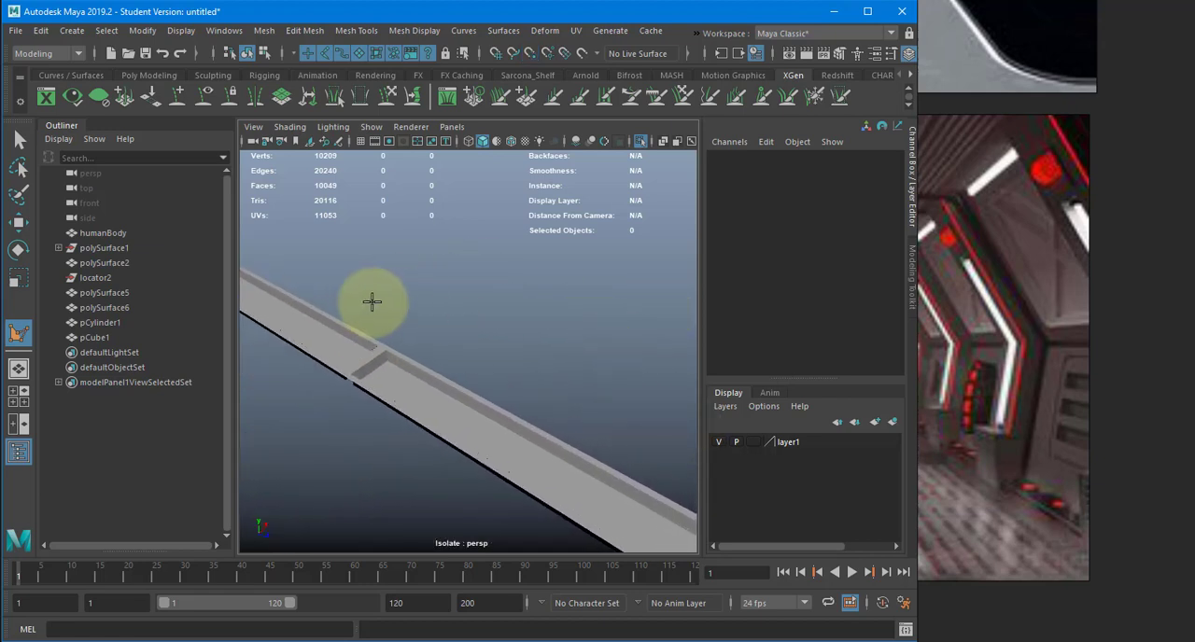
left_click(355, 375)
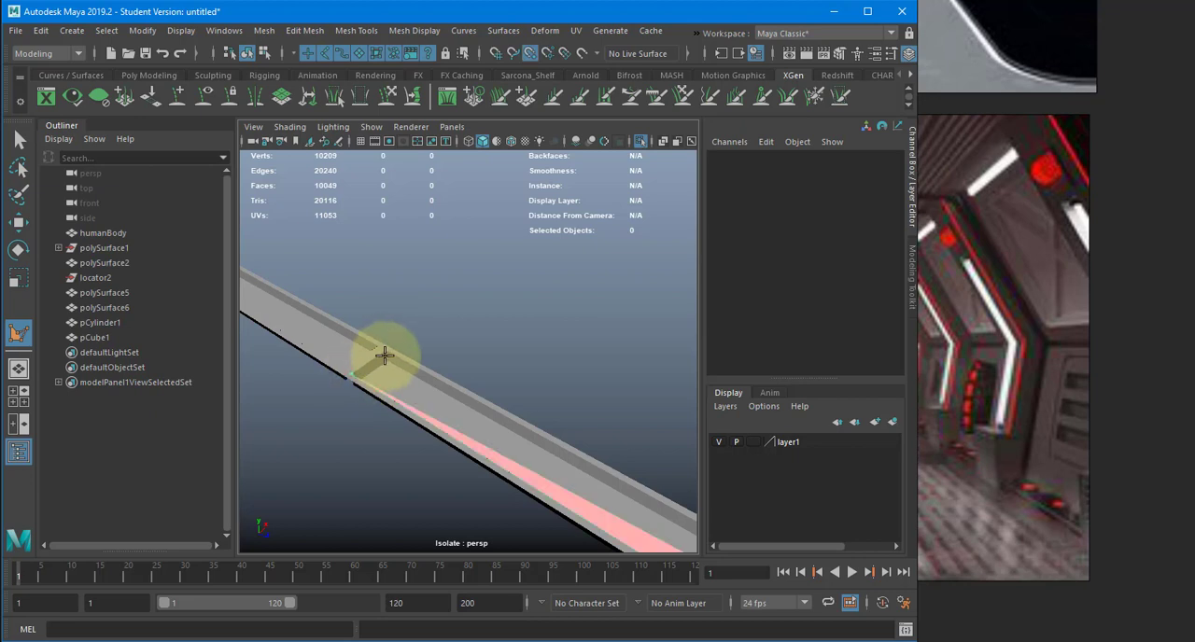
key("w")
left_click_drag(427, 360, 467, 224, "alt")
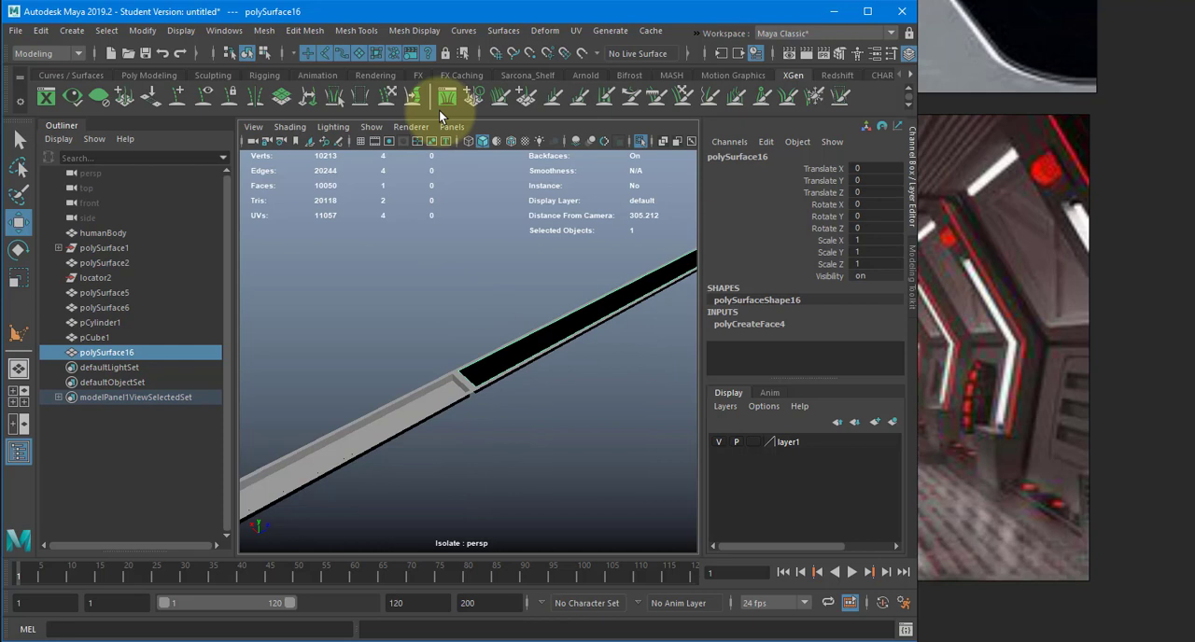
- Reverse the normals of the new polygon covering the trim recess
left_click(356, 30)
mouse_move(413, 30)
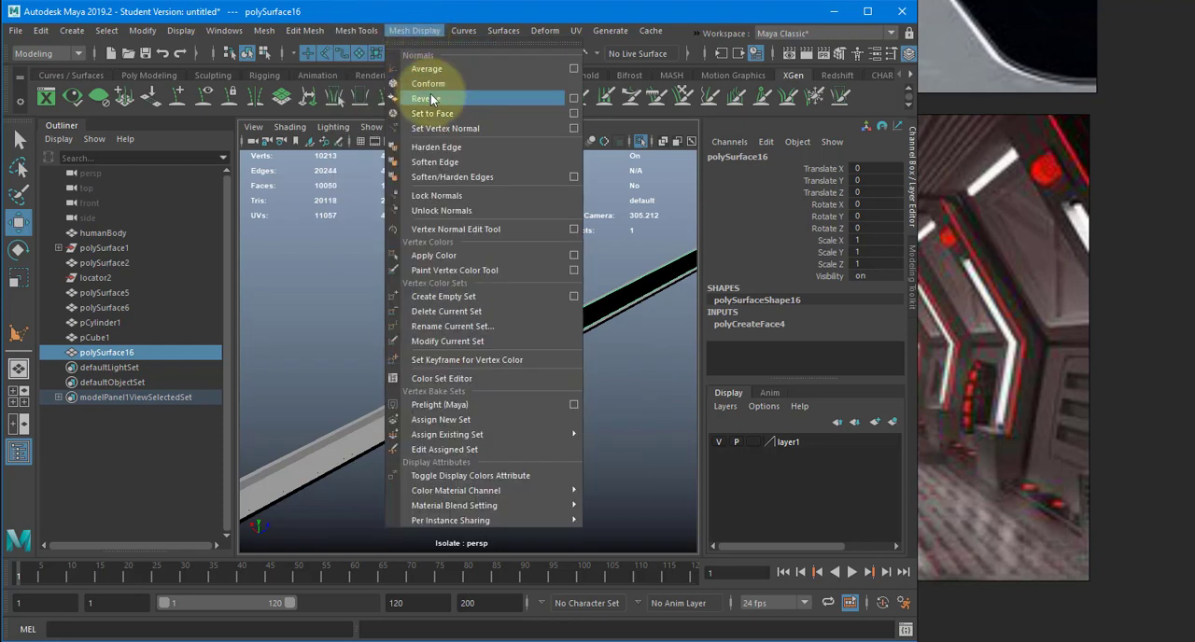
left_click(431, 98)
left_click_drag(433, 256, 466, 238, "alt")
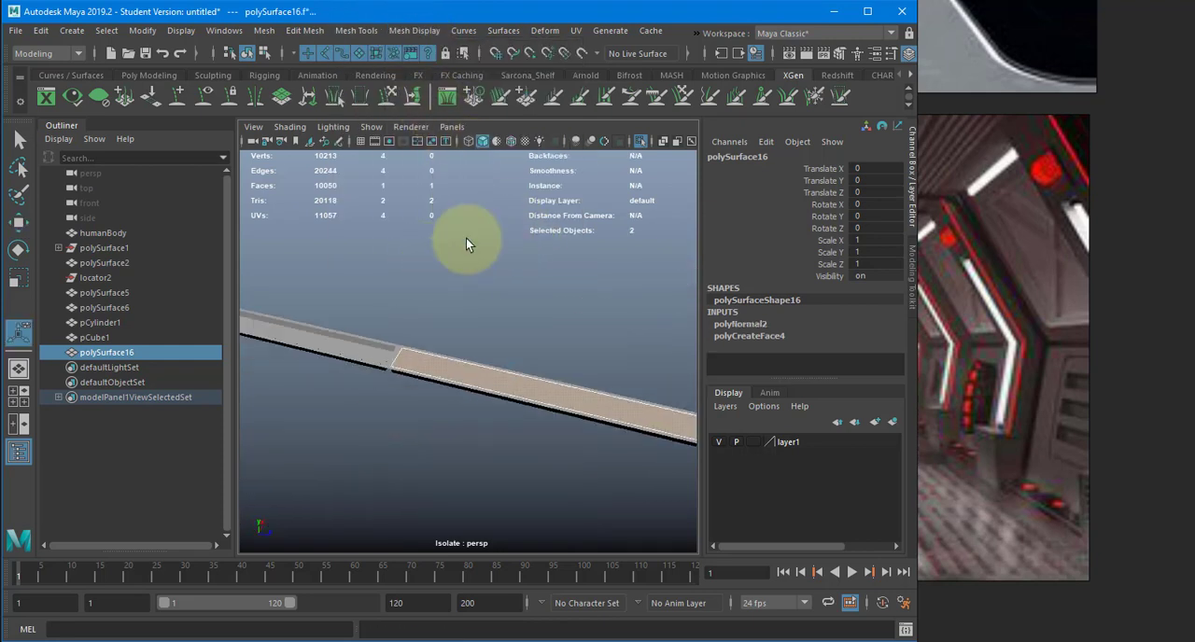
- Return the cover polygon to object mode and turn off isolation to show the whole corridor
left_click(462, 334)
left_click(463, 363)
left_click(463, 376)
mouse_move(463, 376)
left_mouse_down("alt")
mouse_move(441, 392)
mouse_move(471, 378)
left_mouse_up("alt")
key("w")
scroll(259, 323, "down", 10)
scroll(329, 325, "up", 1)
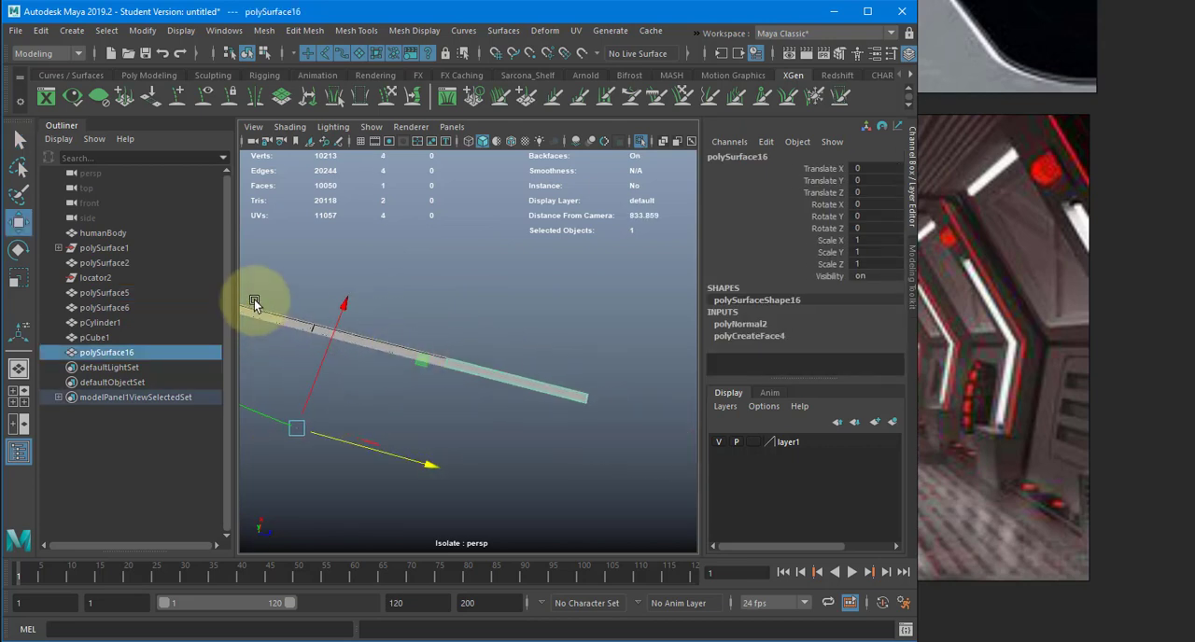
left_click_drag(567, 280, 548, 310, "alt")
scroll(548, 310, "up", 2)
- Select the detailed wall panels together, one after another from the near end of the corridor to the far end
left_click(552, 313)
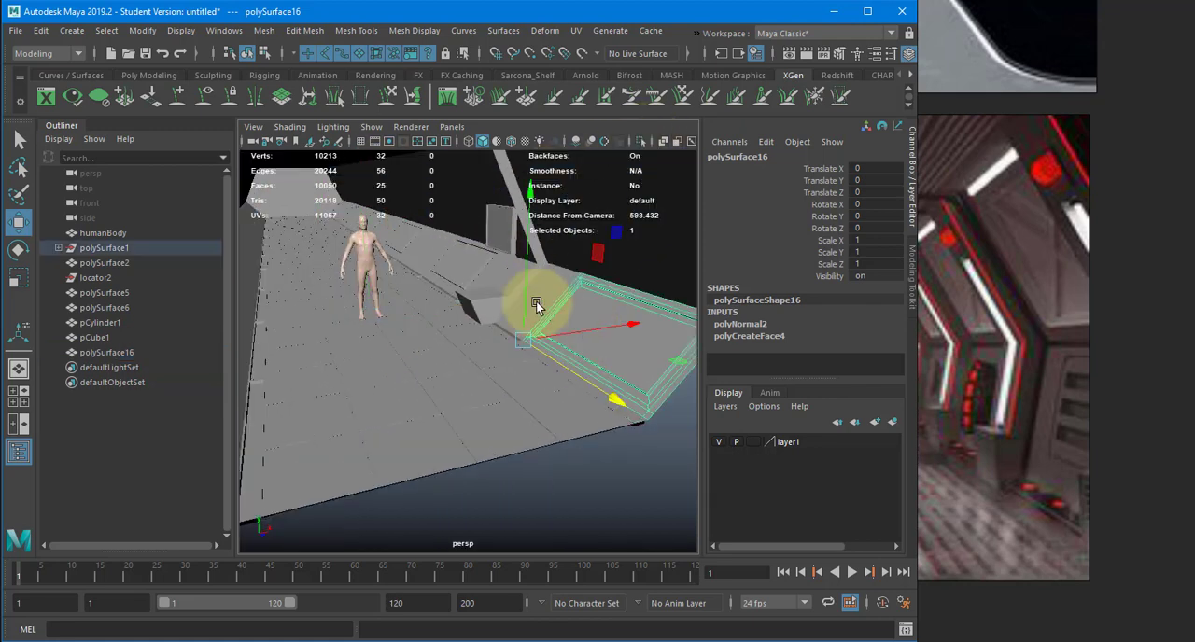
key("q")
left_click(465, 259, "shift")
left_click(373, 216, "shift")
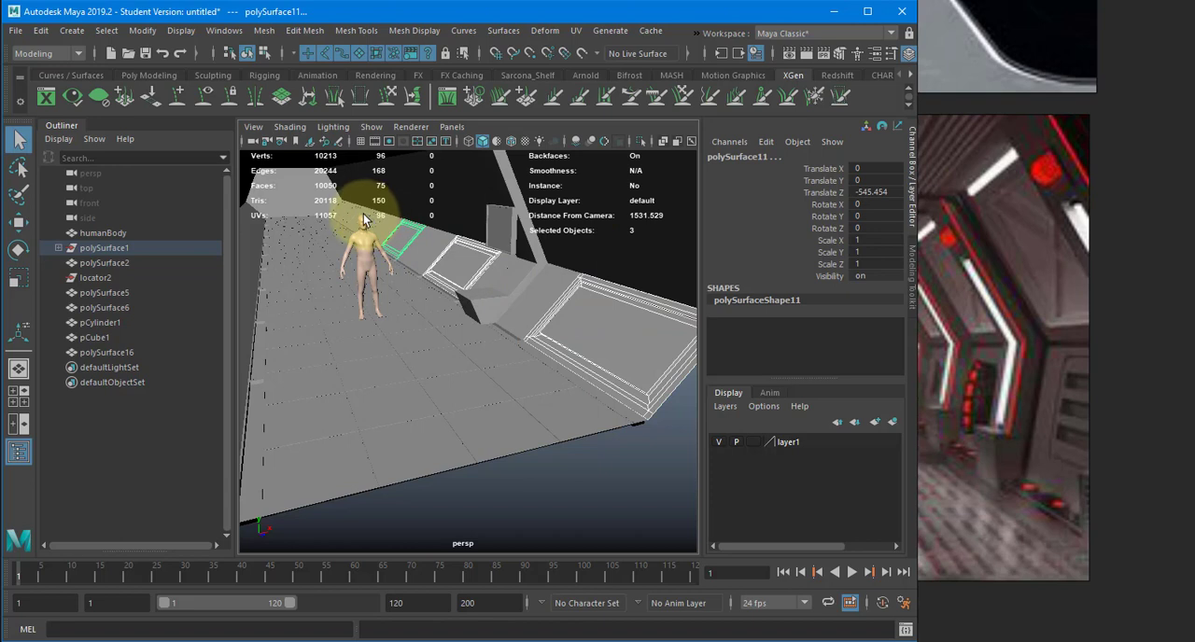
left_click(363, 220, "shift")
left_click(363, 222, "shift")
middle_click_drag(368, 224, 443, 261, "alt")
left_click(400, 240, "shift")
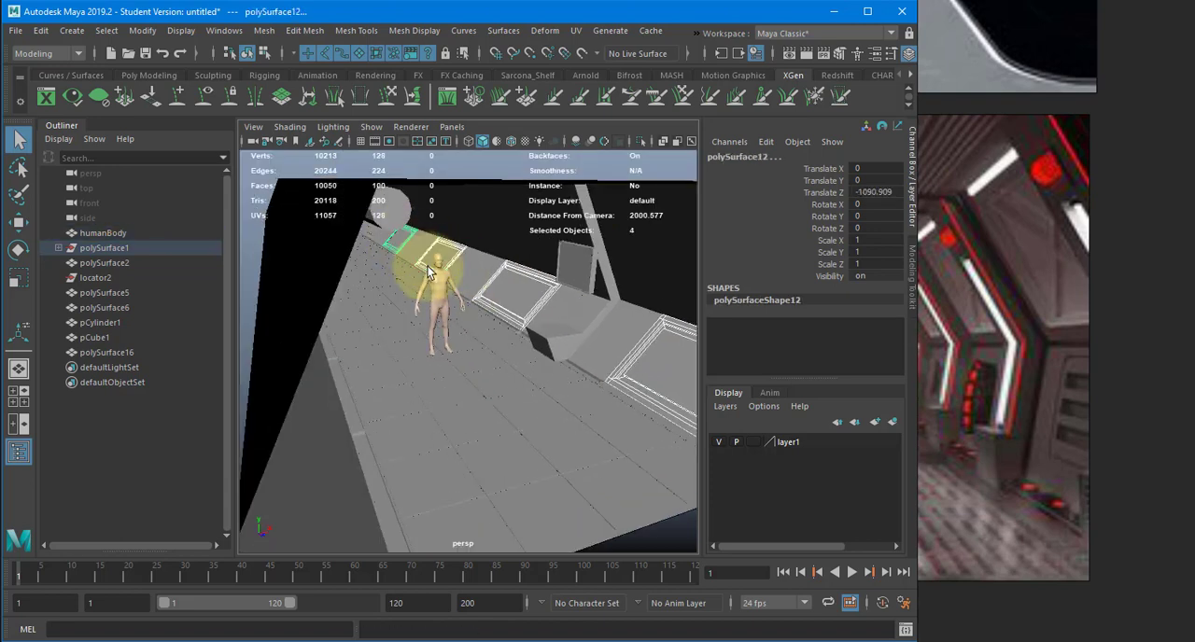
left_click_drag(428, 271, 423, 261, "alt")
left_click(391, 252, "shift")
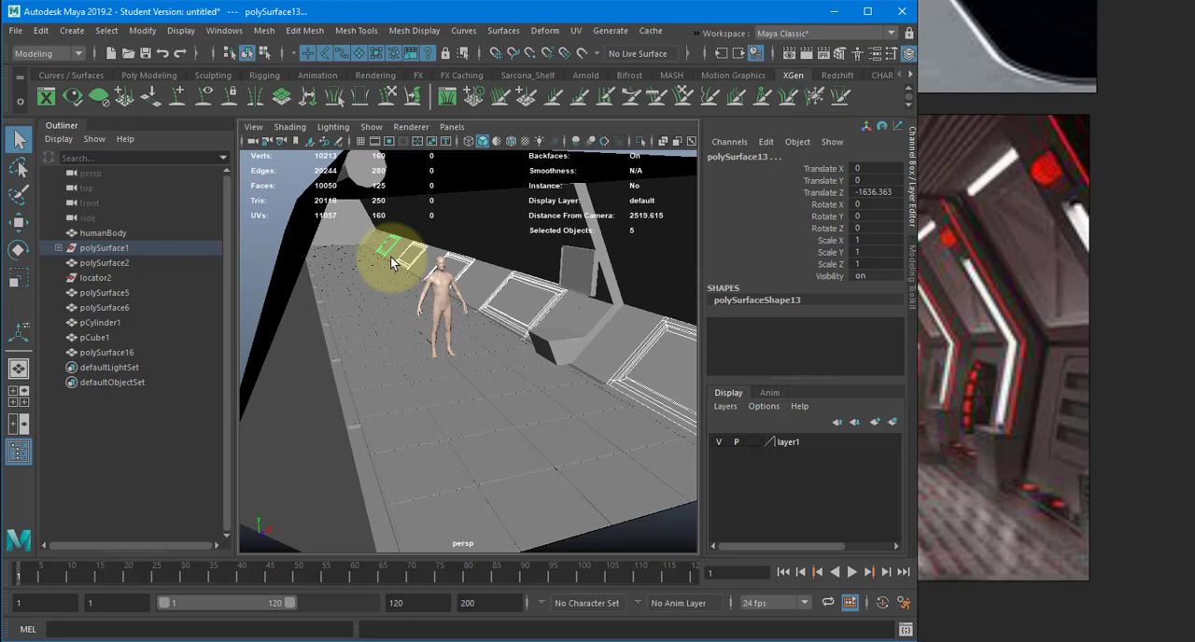
- Try deleting the five detailed wall panels beyond the nearest one, then undo the deletion and clear the selection
scroll(505, 300, "down", 3)
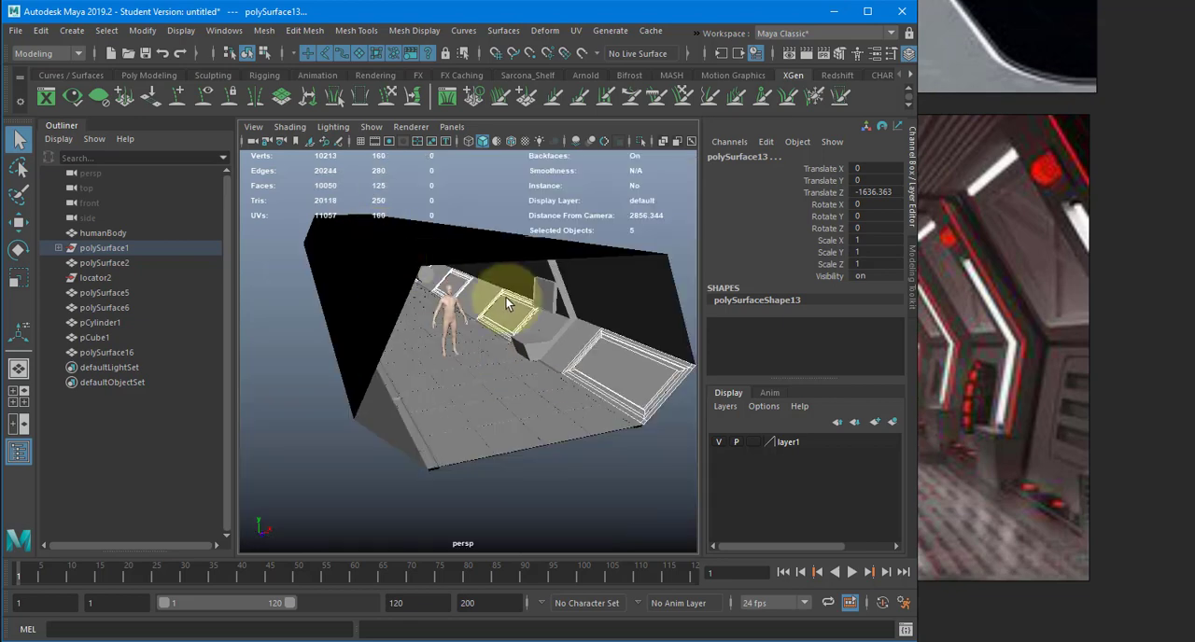
scroll(505, 296, "up", 3)
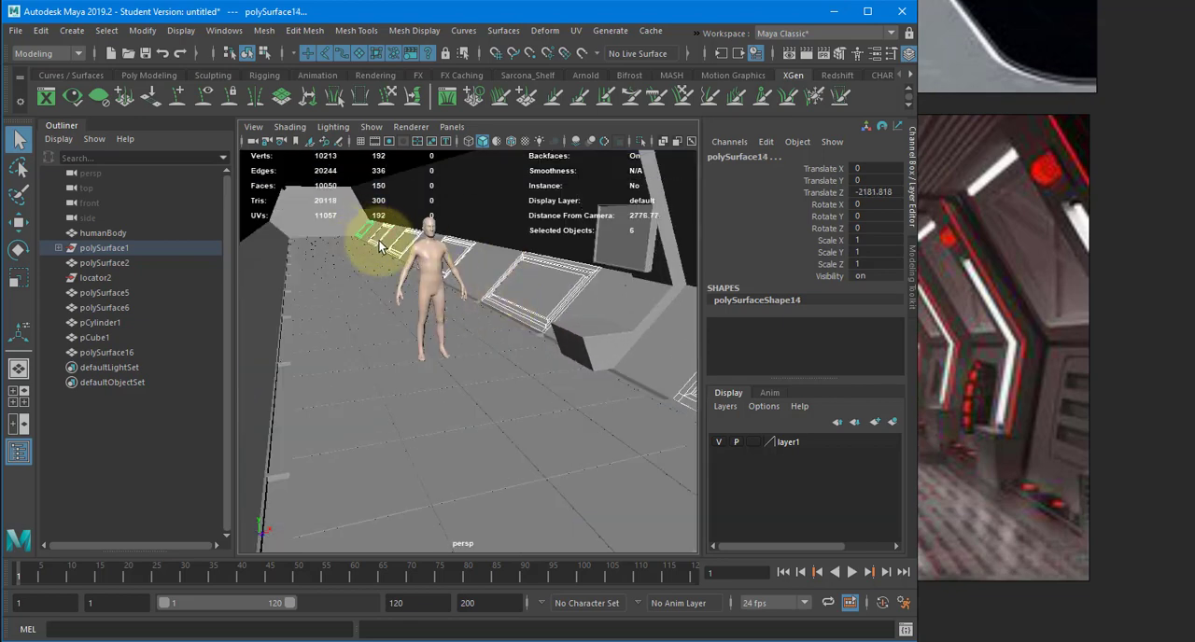
left_click_drag(507, 315, 571, 316, "alt")
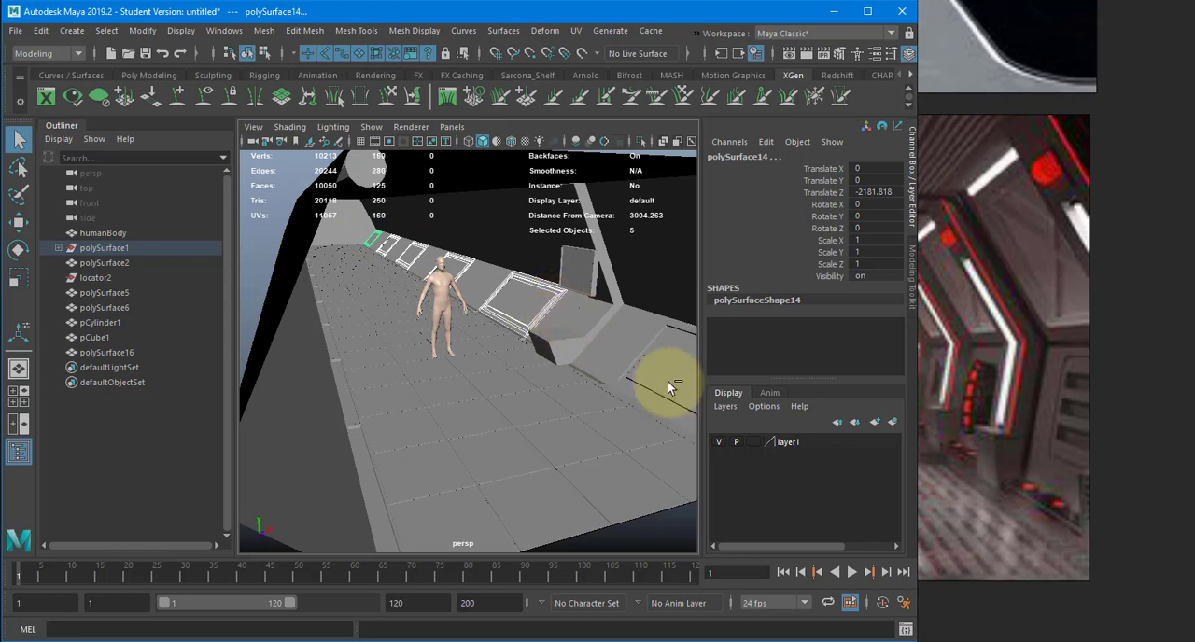
key("Delete")
left_click_drag(526, 374, 667, 376, "alt")
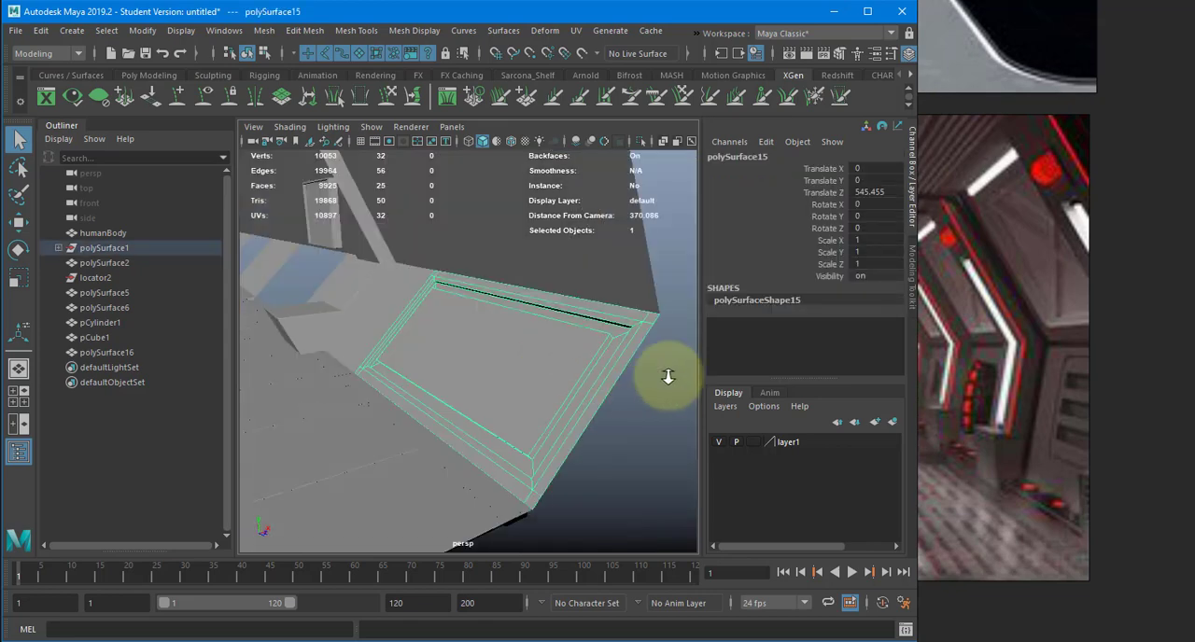
right_click_drag(667, 377, 520, 362, "alt")
left_click_drag(520, 362, 509, 363, "alt")
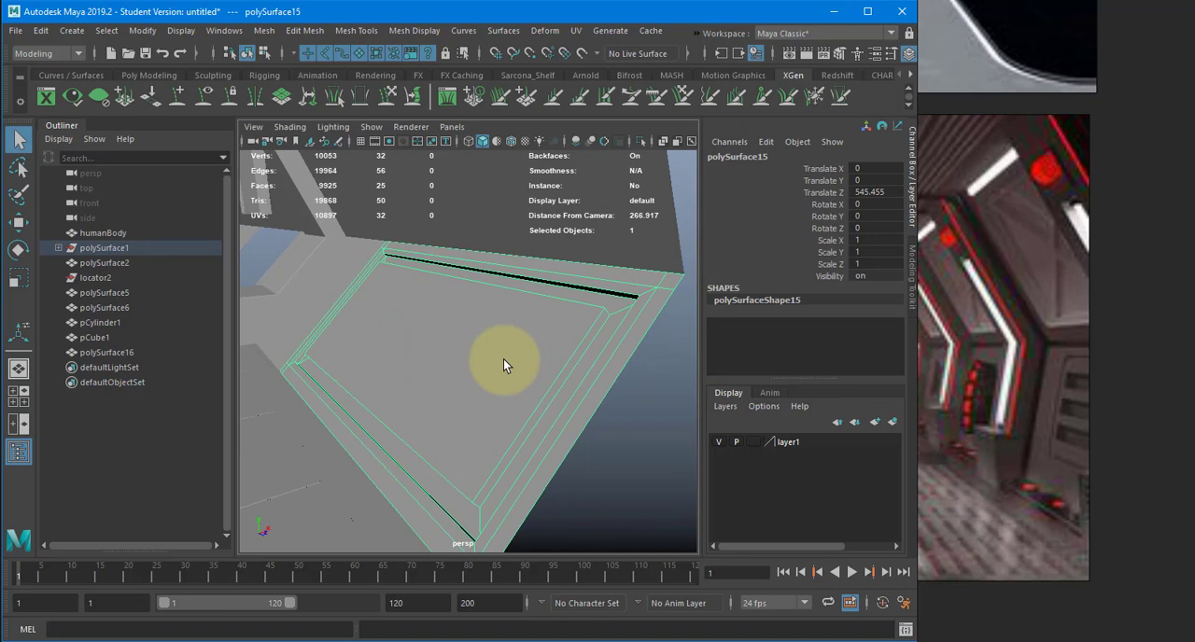
scroll(503, 360, "down", 4)
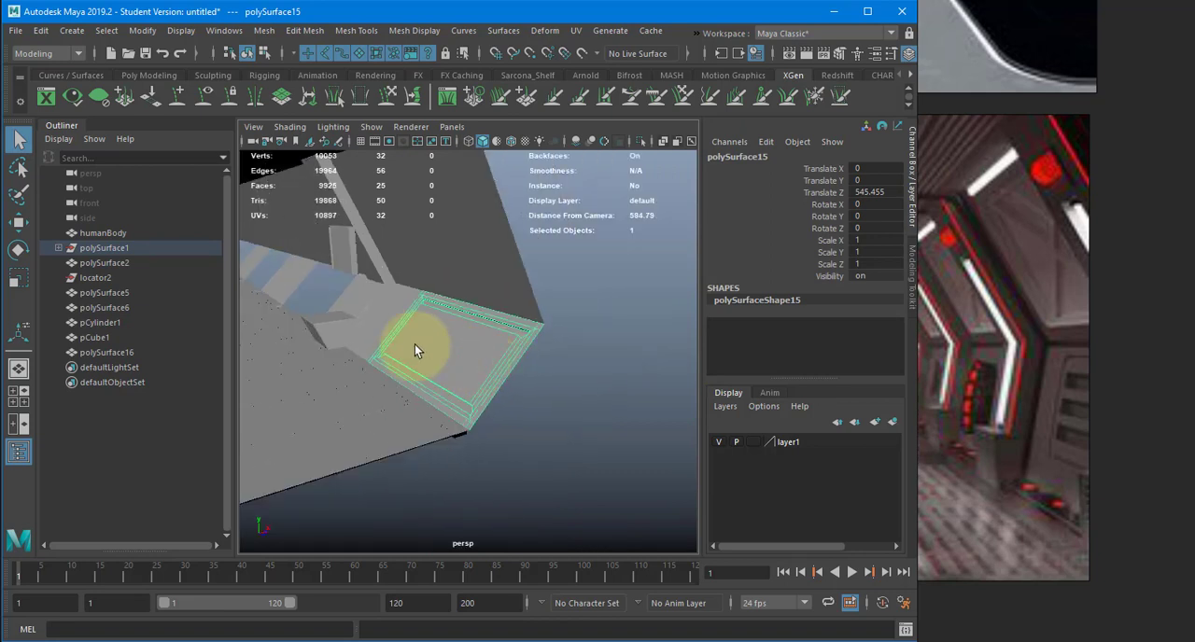
middle_click_drag(414, 345, 490, 358, "alt")
key("ctrl+z")
key("ctrl+z")
left_click(658, 423)
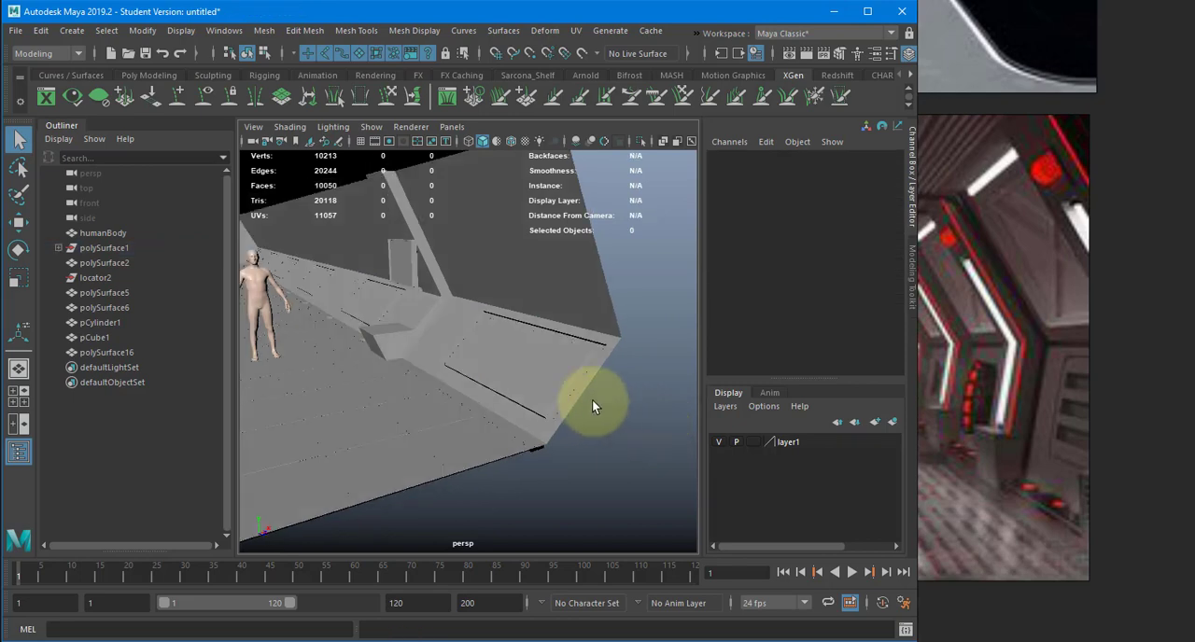
- Create a polygon cube to serve as the mount behind the floating wall screen
mouse_move(592, 399)
left_mouse_down("alt")
mouse_move(659, 417)
mouse_move(606, 400)
left_mouse_up("alt")
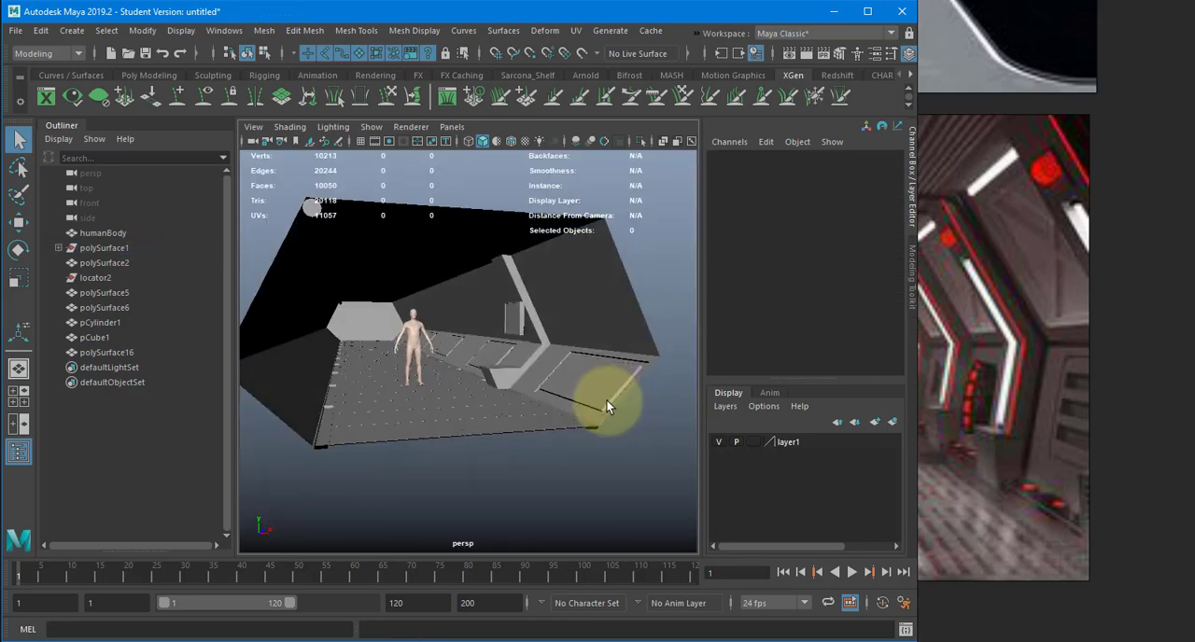
left_click(548, 350)
key("f")
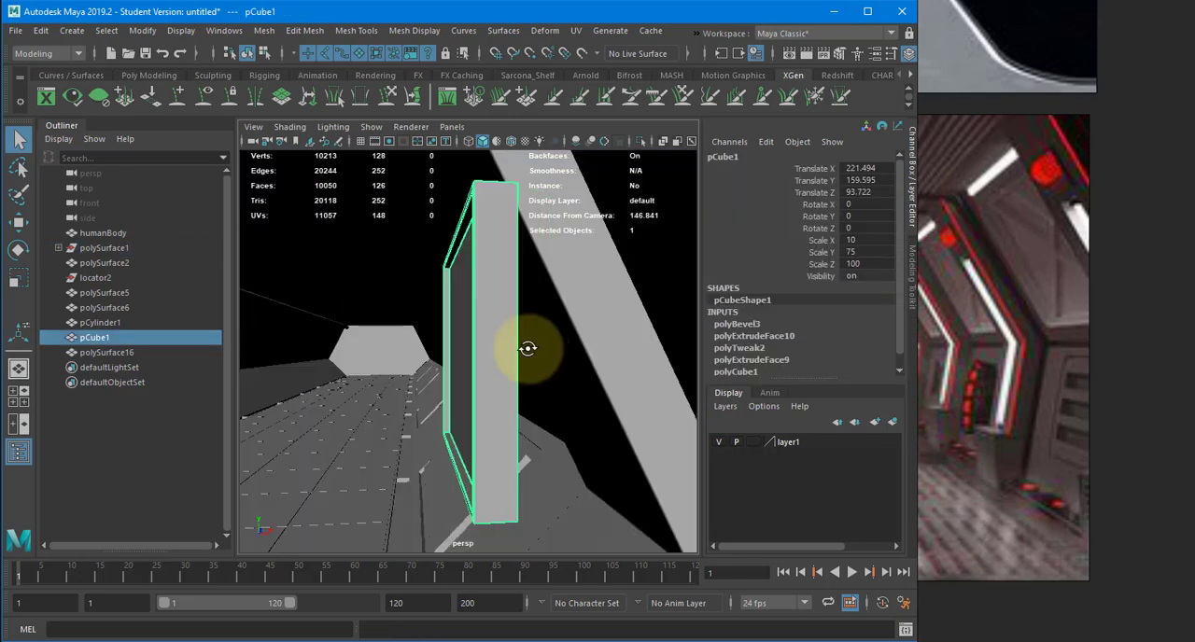
left_click_drag(532, 347, 644, 355, "alt")
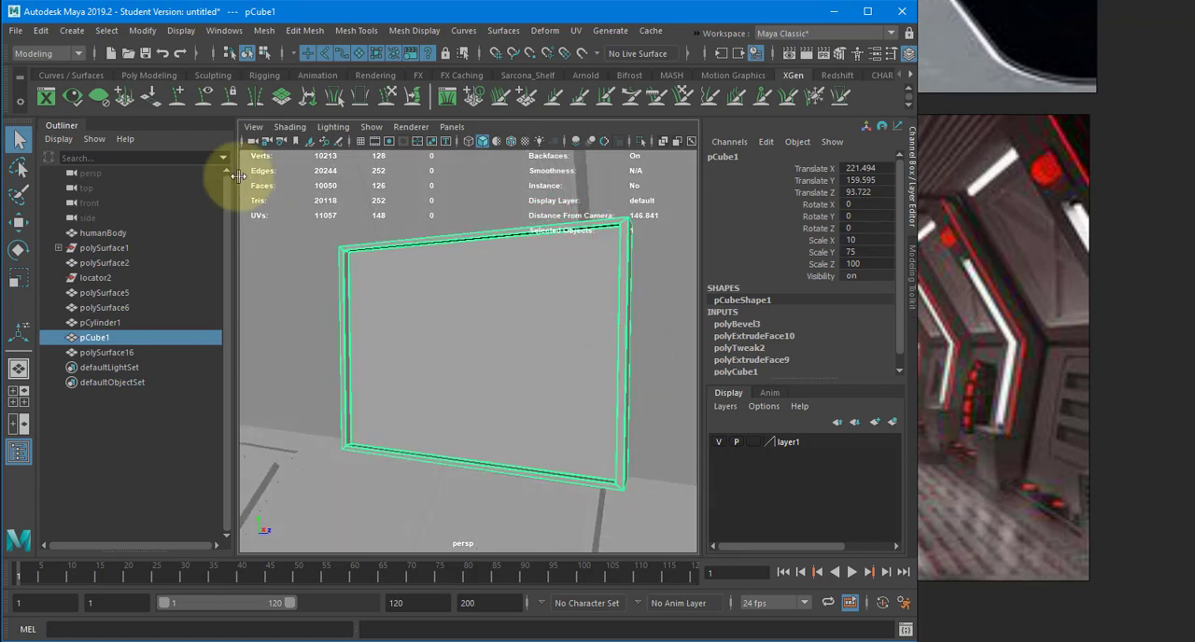
left_click(72, 30)
mouse_move(124, 84)
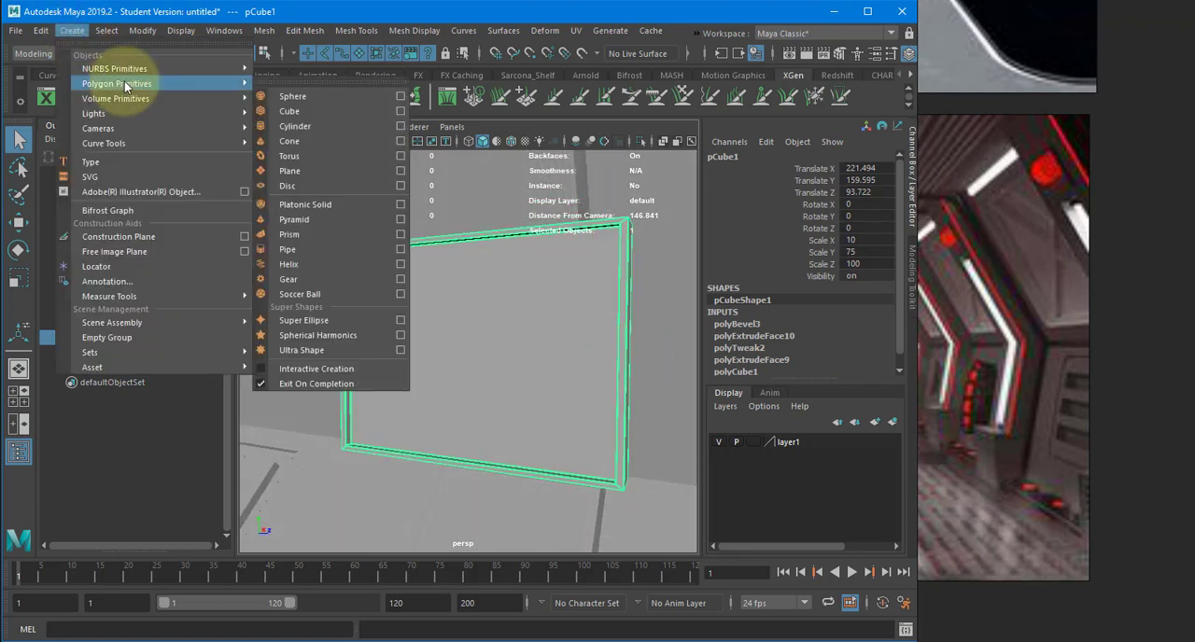
left_click(303, 107)
- Move the new cube up beside the wall screen, to Translate X 273.922 and Translate Y 161.415
left_click_drag(378, 268, 515, 390, "alt")
scroll(421, 294, "down", 5)
key("w")
scroll(311, 391, "down", 2)
scroll(312, 393, "down", 5)
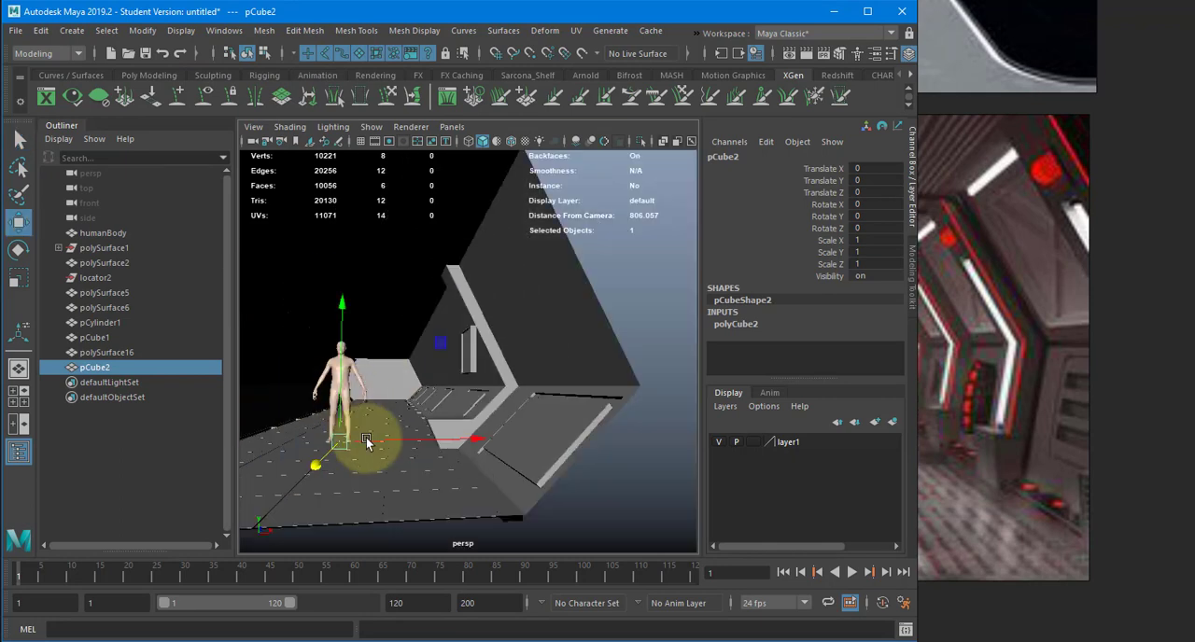
left_click_drag(381, 439, 525, 433)
left_click_drag(487, 390, 485, 305)
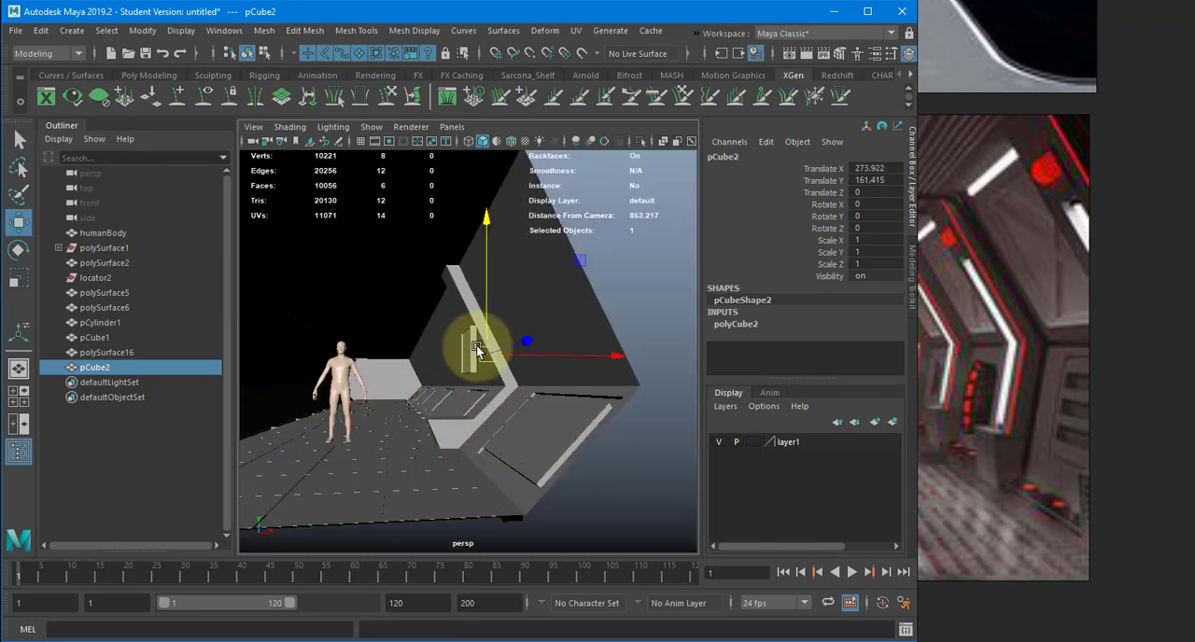
- Switch to the front orthographic view in wireframe display, with the cube framed beside the screen's profile
key("space")
left_click_drag(475, 350, 505, 348)
key("f")
right_click_drag(567, 380, 302, 400, "alt")
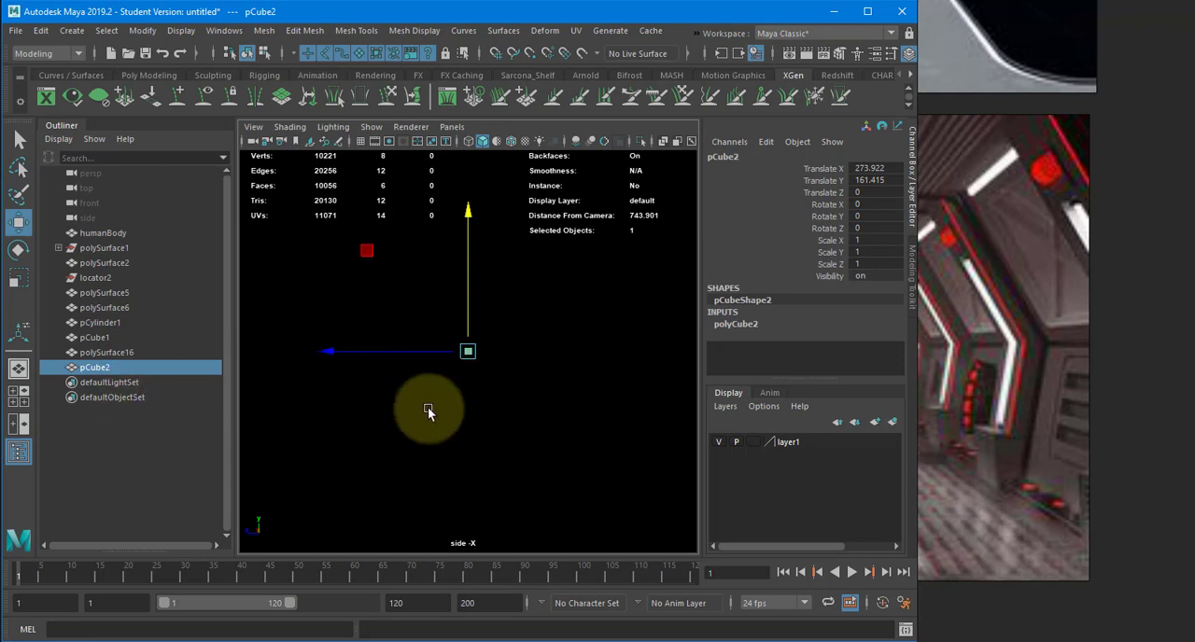
key("4")
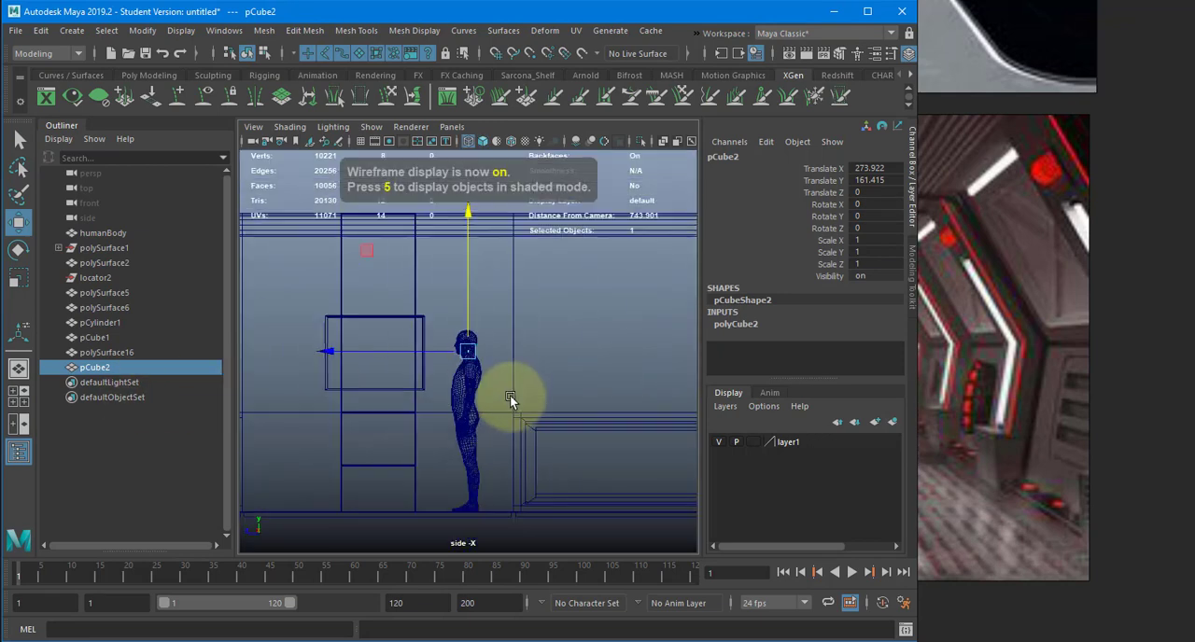
key("space")
left_click_drag(514, 411, 549, 427)
mouse_move(442, 408)
right_mouse_down("alt")
mouse_move(160, 419)
mouse_move(458, 408)
right_mouse_up("alt")
- Scale the cube uniformly to 19.5 on the X, Y and Z axes
key("r")
left_click(456, 352)
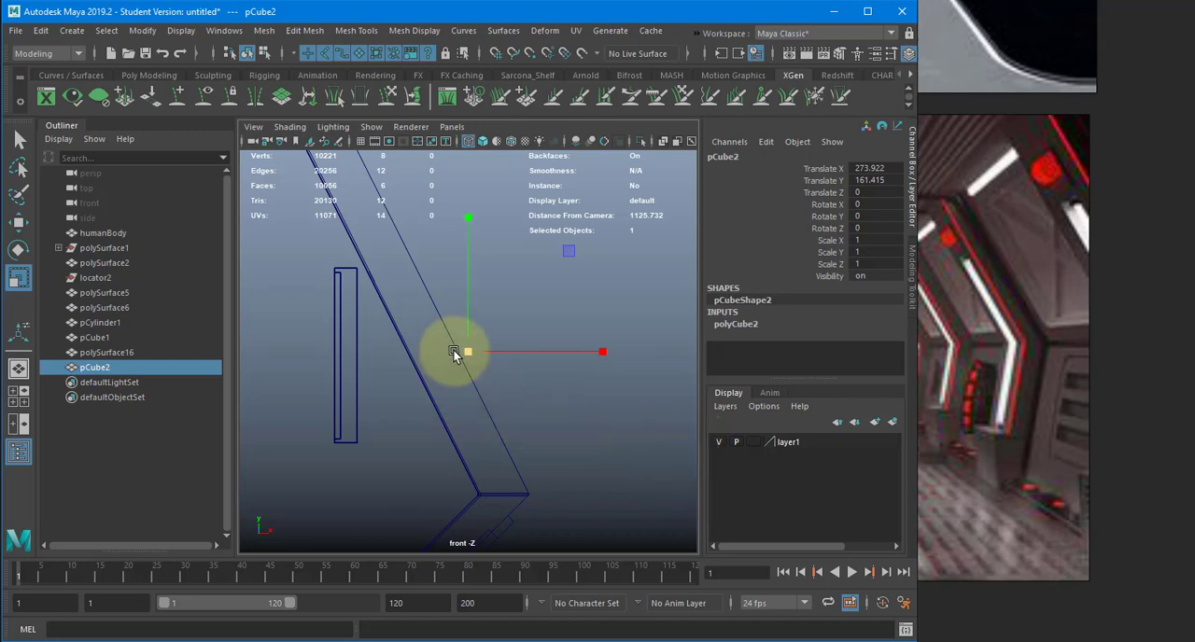
key("ctrl+z")
left_click_drag(837, 241, 827, 263)
middle_click_drag(567, 286, 533, 328)
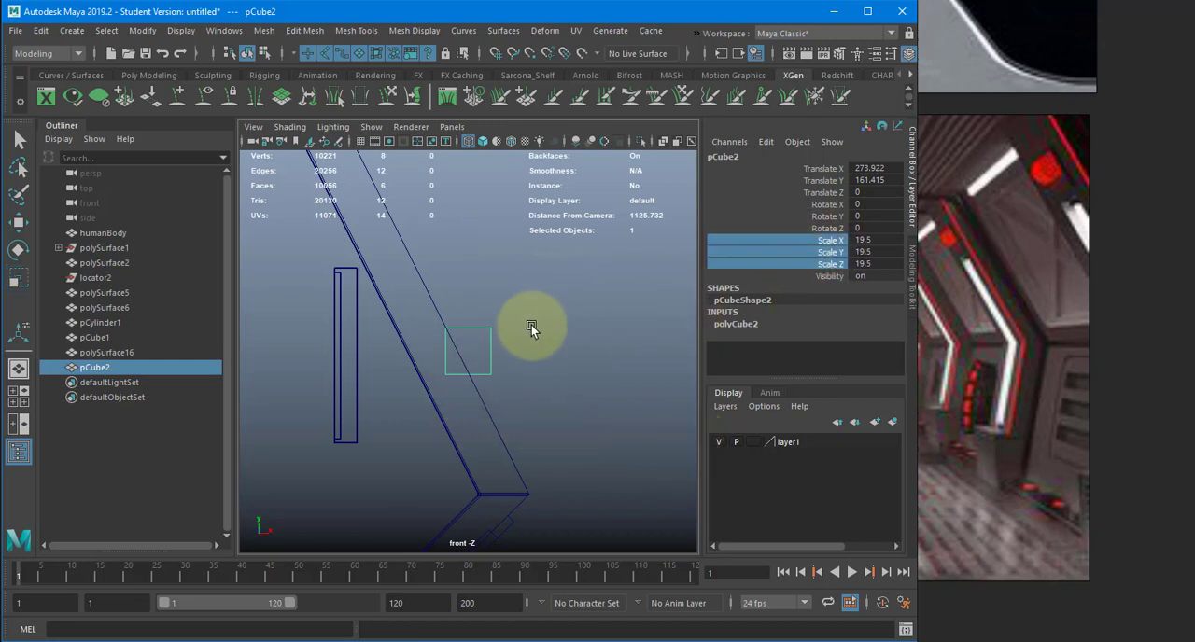
- Place the cube against the sloped wall at Translate X 246.446 and Y 142.885, rotated -60 degrees about Z
key("w")
left_click_drag(465, 355, 396, 427)
key("e")
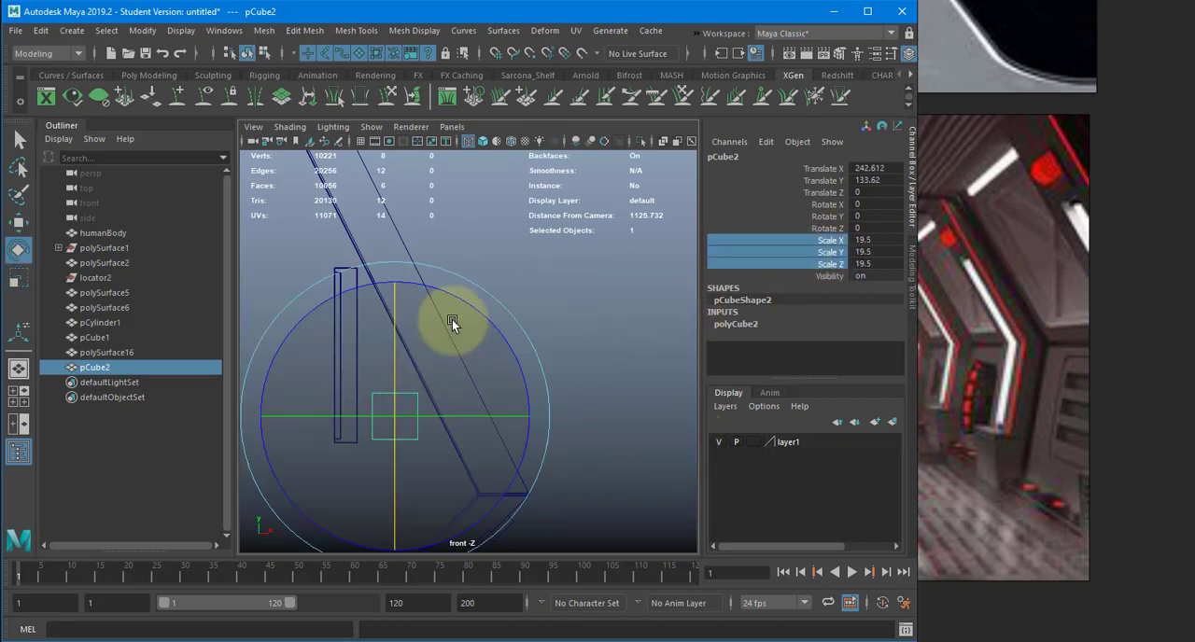
left_click_drag(467, 307, 501, 354)
key("w")
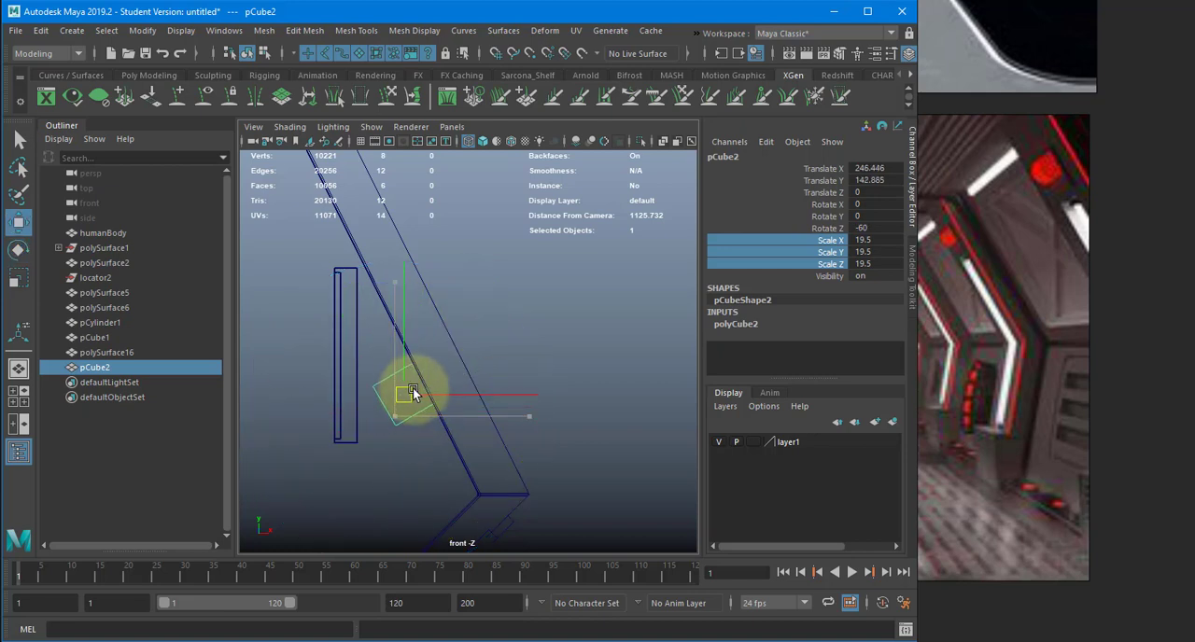
scroll(454, 435, "up", 5)
middle_click_drag(454, 435, 507, 392, "alt")
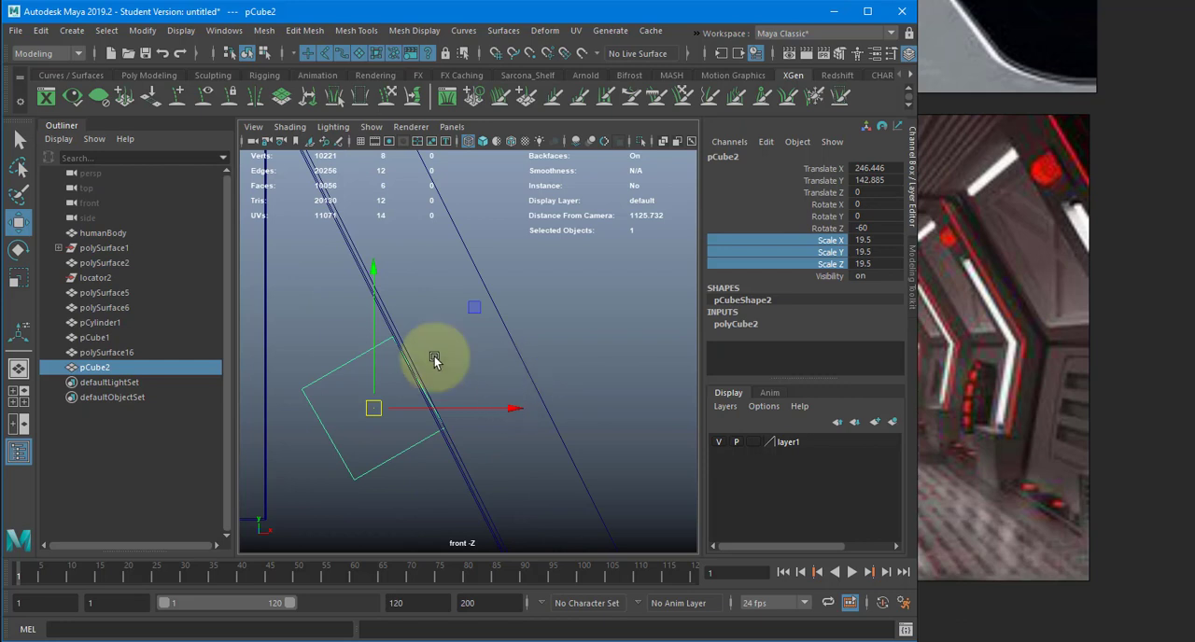
- Adjust the cube's Rotate Z to 27 to align its side with the sloped wall
left_click(859, 229)
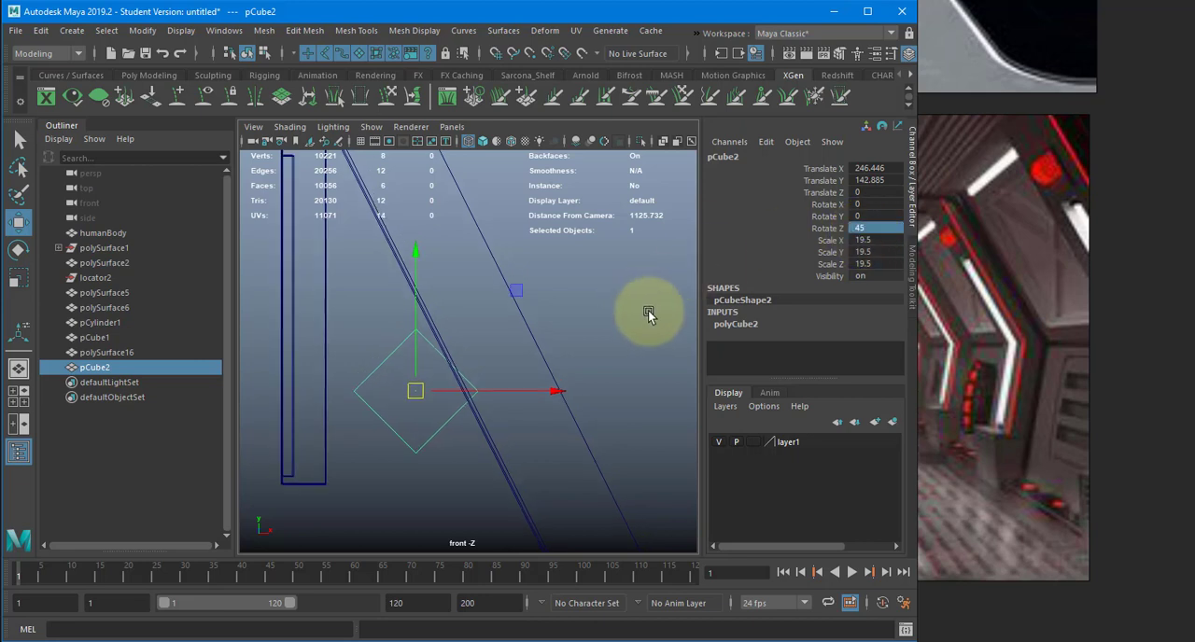
key("e")
left_click_drag(496, 284, 512, 321)
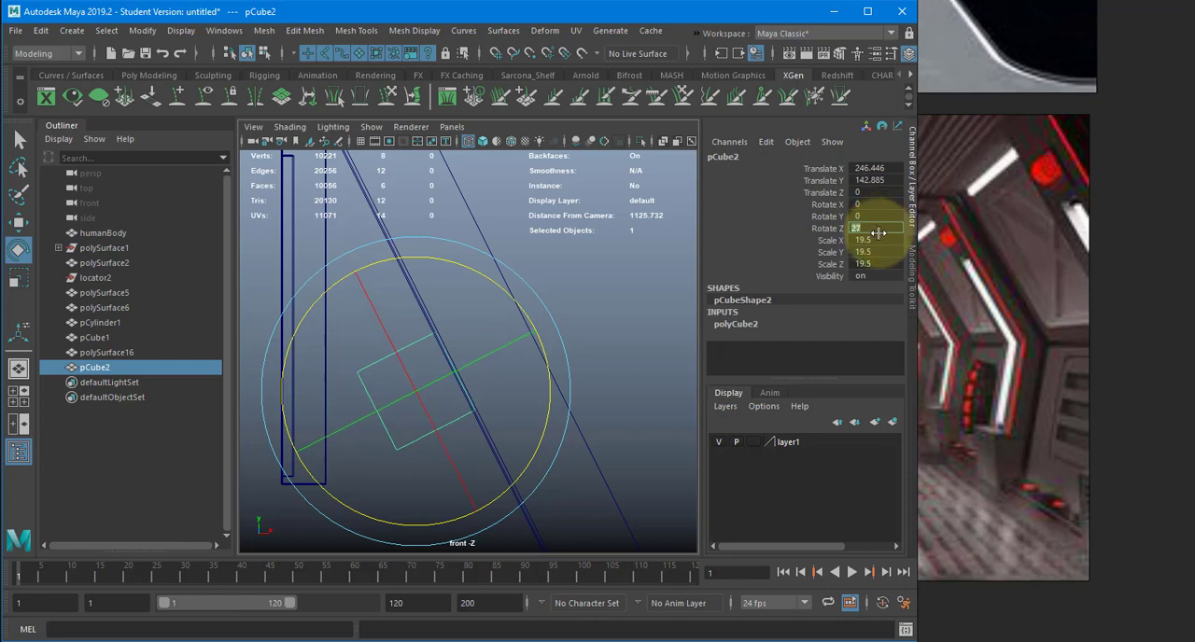
scroll(494, 369, "up", 2)
key("w")
scroll(467, 397, "down", 1)
middle_click_drag(399, 420, 453, 367, "alt")
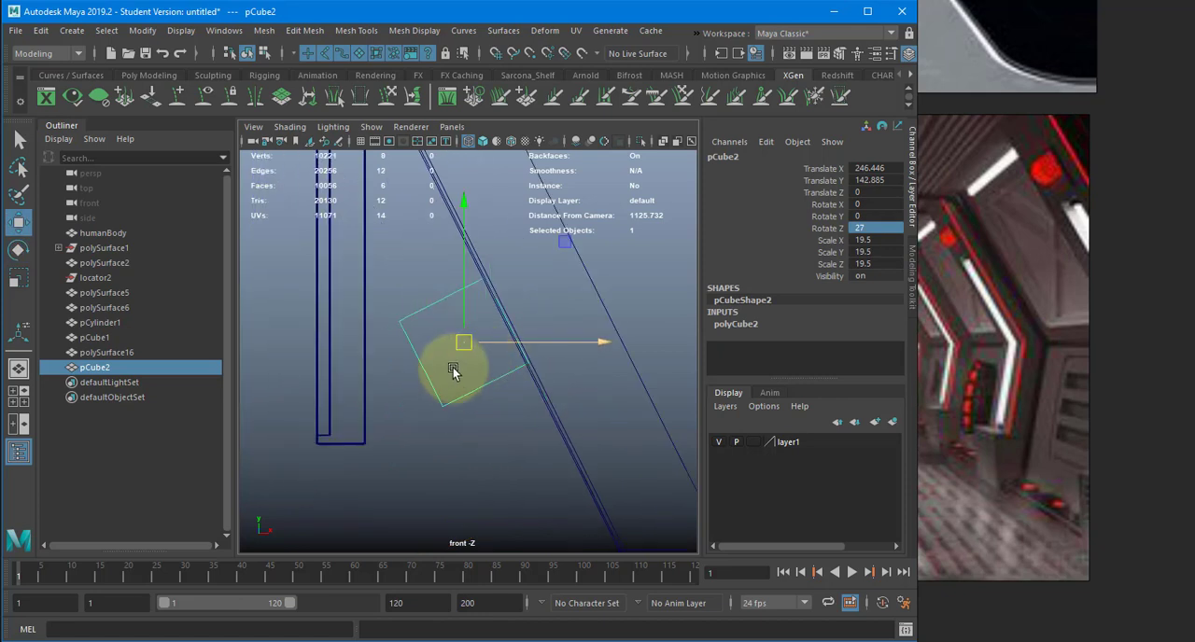
- Move the cube's upper corner vertices on the screen side inward, narrowing the profile toward the wall
left_click(396, 309)
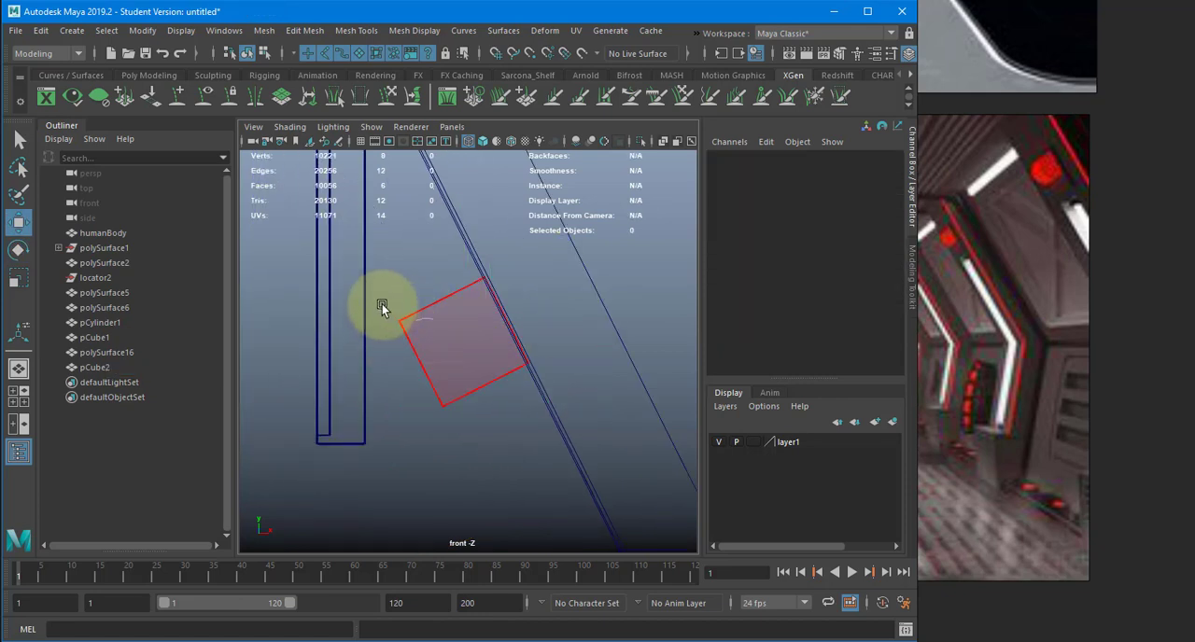
right_click_drag(382, 303, 377, 304)
left_click_drag(417, 350, 452, 333)
left_click(433, 353)
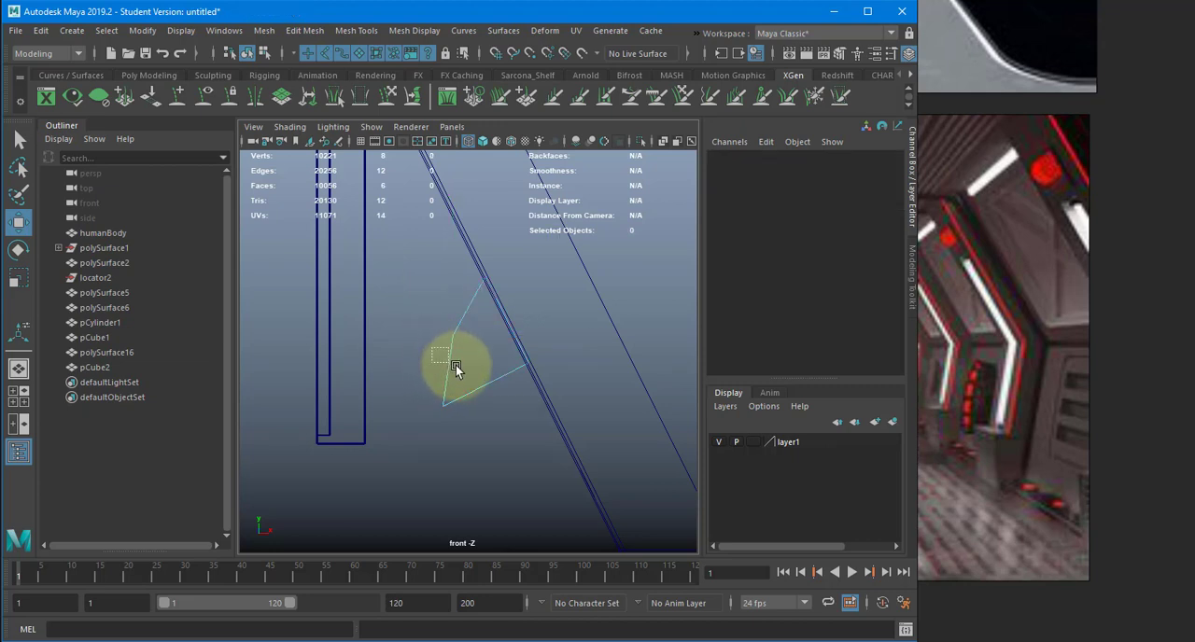
left_click(455, 365)
left_click_drag(467, 430, 483, 422, "ctrl")
key("ctrl+d")
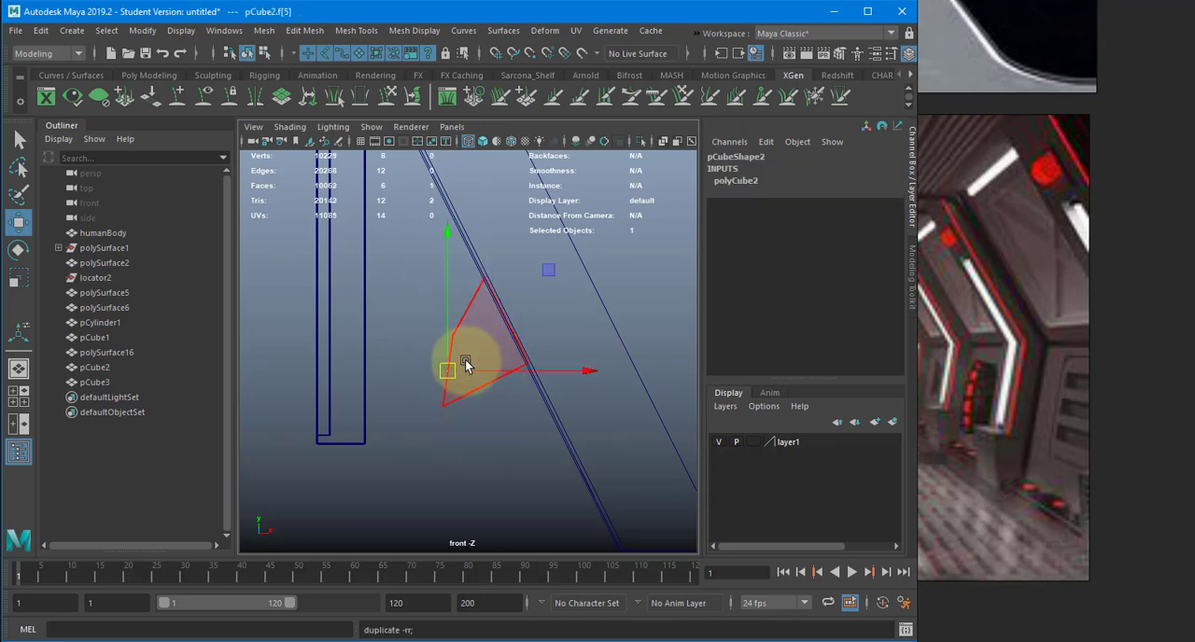
left_click_drag(482, 372, 431, 365)
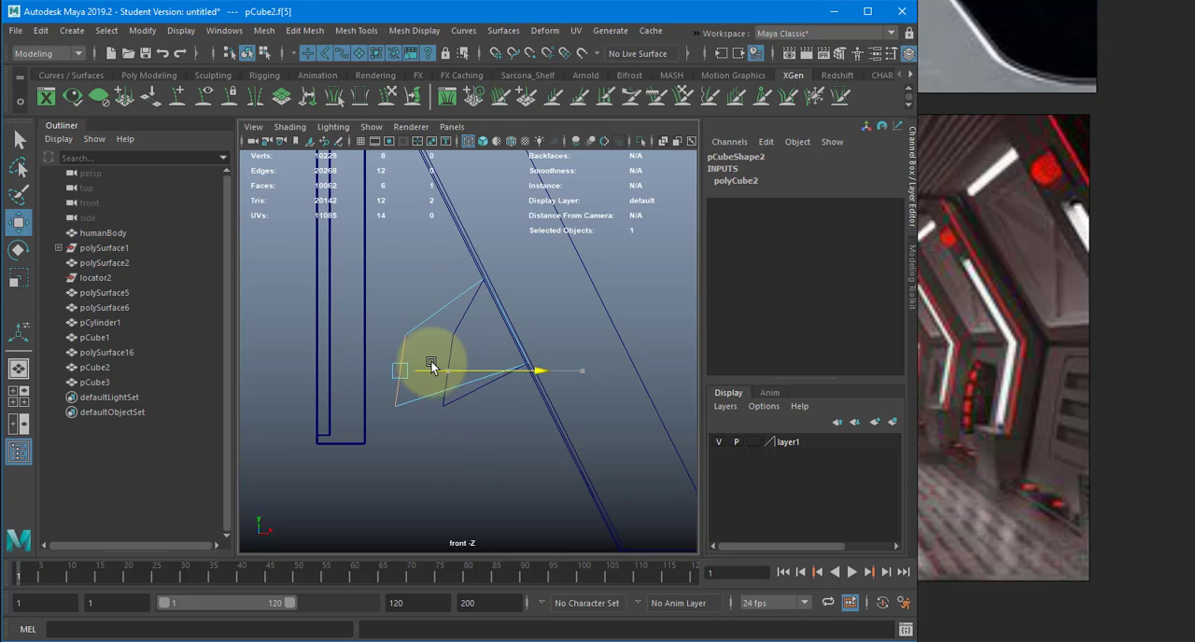
key("ctrl+z")
key("ctrl+z")
key("ctrl+z")
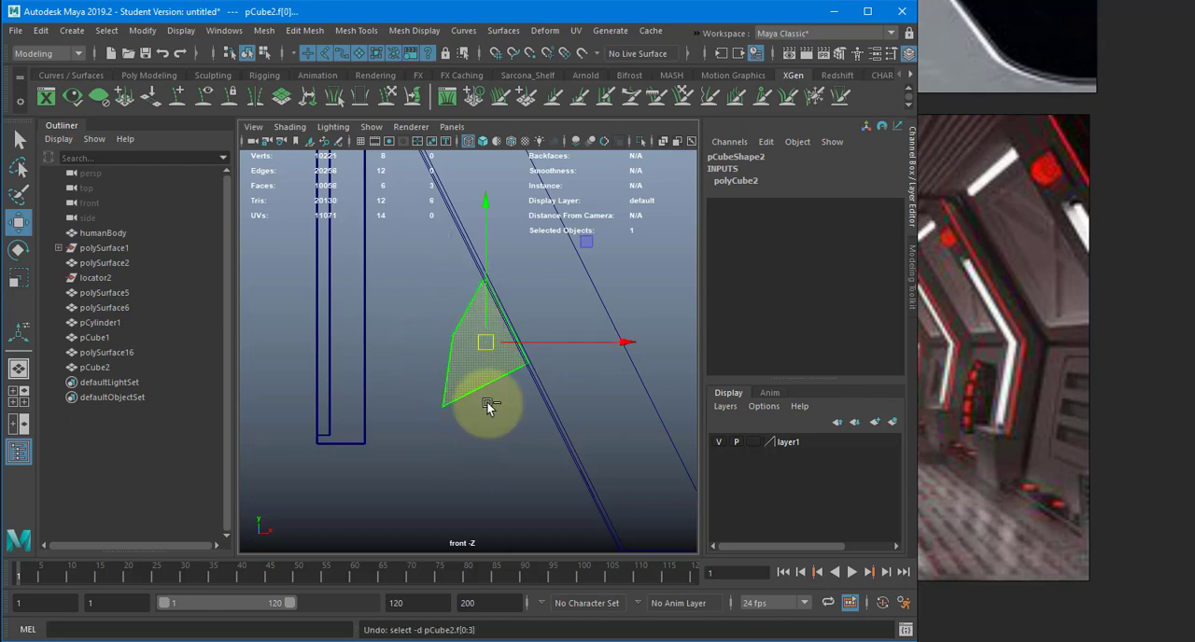
- Extrude the mount's screen-facing face to the back of the screen and scale its end flat against it
left_click_drag(486, 403, 401, 363, "ctrl")
key("ctrl+e")
key("w")
key("r")
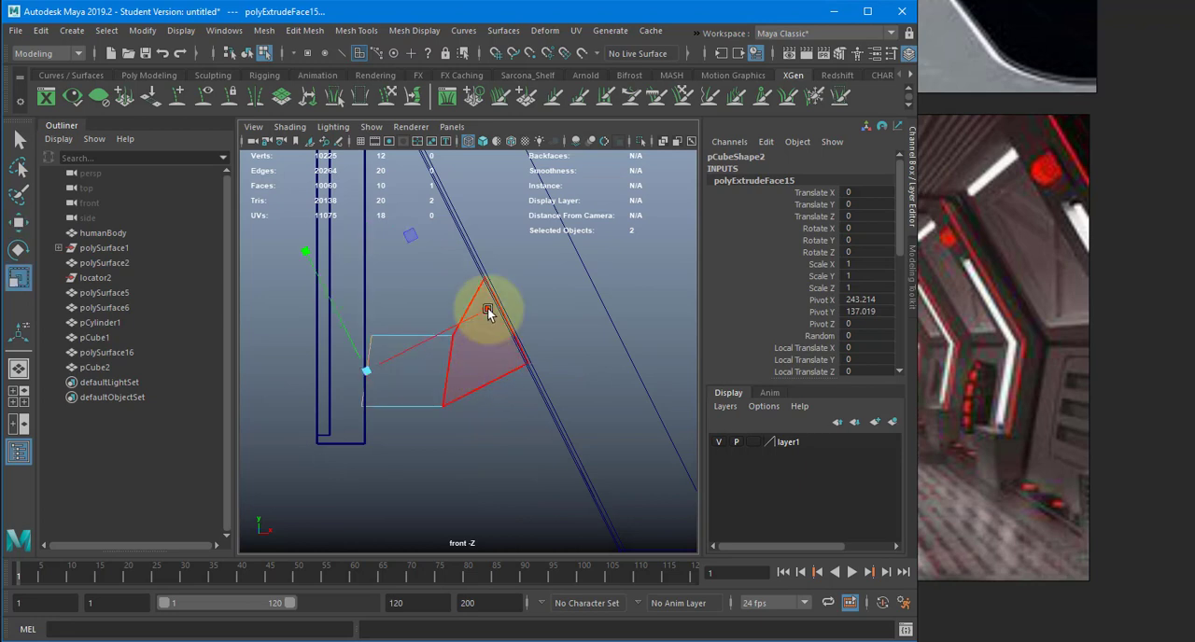
left_click_drag(487, 310, 433, 330)
key("w")
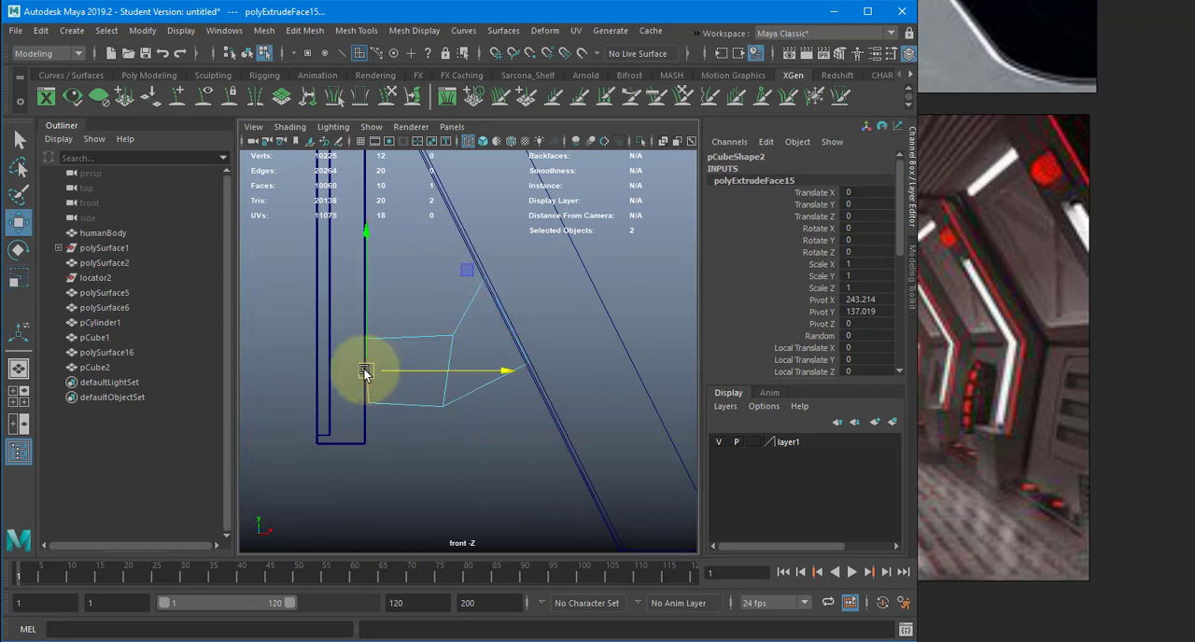
- Return to the shaded perspective view and move the mount along the corridor behind the screen, to Translate Z 90.641
key("space")
mouse_move(367, 371)
left_mouse_down()
mouse_move(472, 373)
mouse_move(549, 402)
left_mouse_up()
key("5")
key("f")
right_click_drag(549, 405, 576, 398)
right_click_drag(695, 385, 558, 397, "alt")
left_click_drag(558, 397, 488, 399, "alt")
middle_click_drag(488, 399, 434, 413, "alt")
left_click_drag(567, 358, 726, 362)
left_click_drag(549, 379, 528, 397, "alt")
right_click_drag(529, 398, 493, 378, "alt")
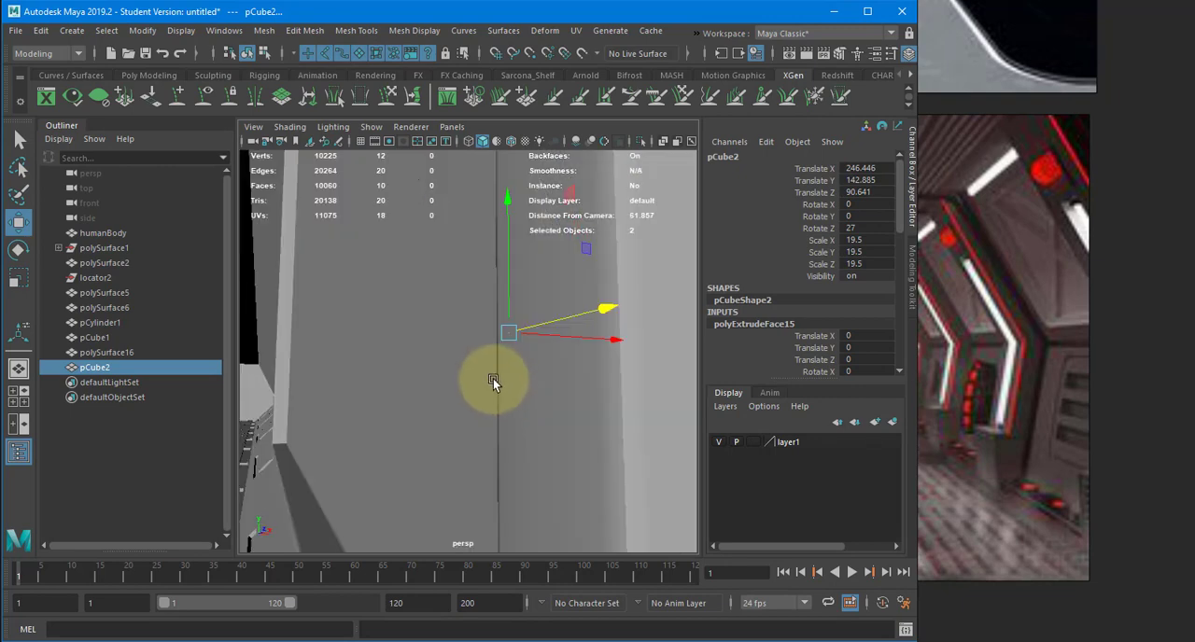
- Show the scene in wireframe and centre the mount behind the screen at Translate Z 95.224
left_click_drag(493, 379, 366, 388, "alt")
scroll(505, 408, "down", 6)
key("4")
mouse_move(505, 408)
left_mouse_down("alt")
mouse_move(491, 375)
mouse_move(503, 401)
mouse_move(513, 397)
left_mouse_up("alt")
left_click_drag(535, 340, 577, 238)
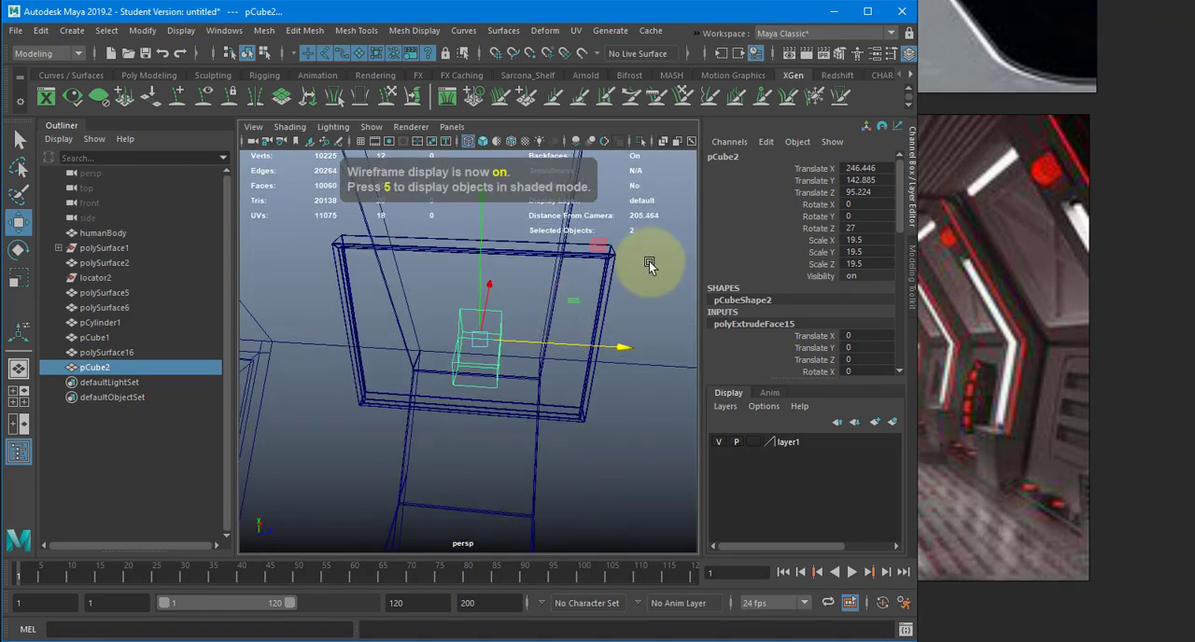
- Delete the mount's two hidden end faces touching the screen and the sloped wall, and restore shaded display
right_click_drag(650, 246, 632, 288)
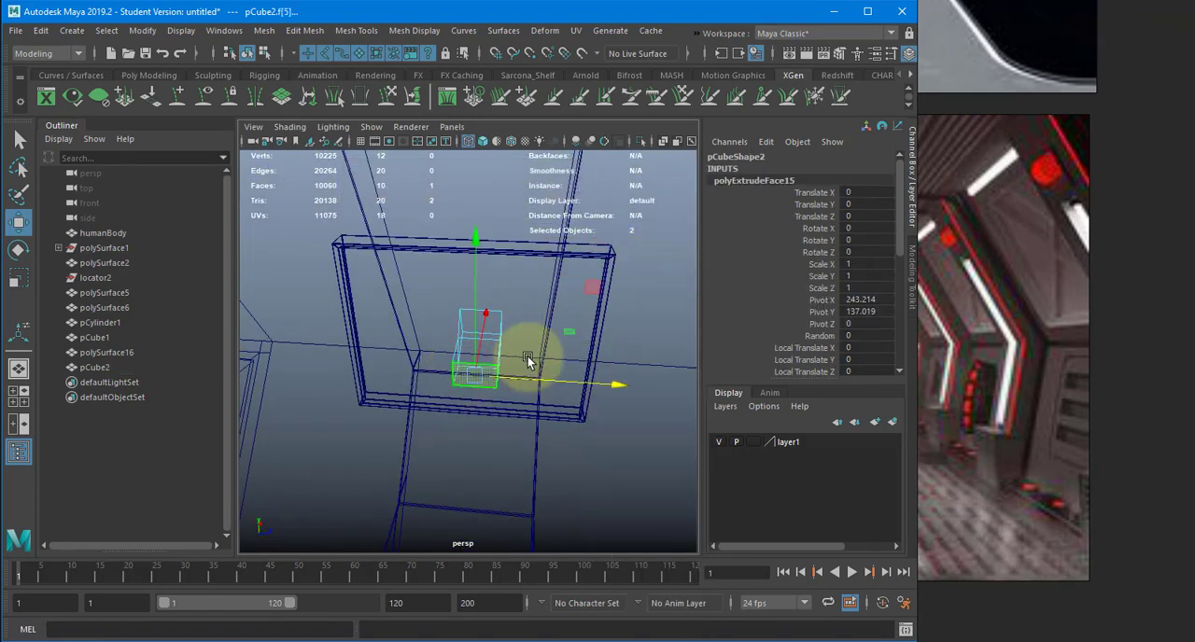
left_click_drag(527, 355, 509, 330, "alt")
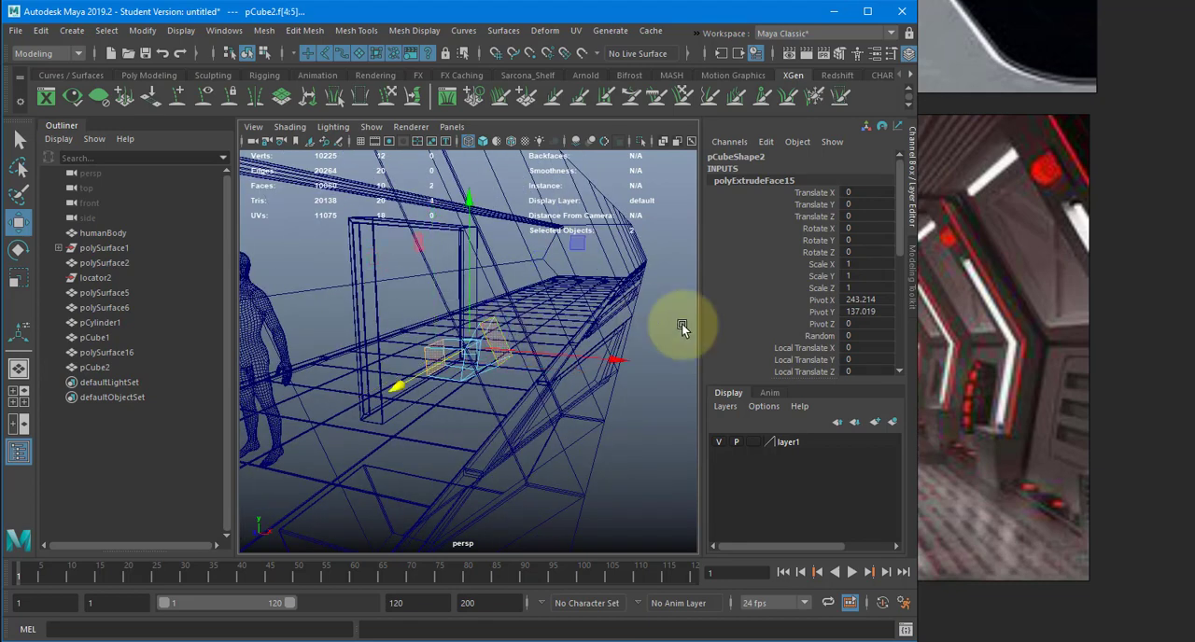
key("Delete")
mouse_move(403, 346)
left_mouse_down("alt")
mouse_move(421, 334)
mouse_move(406, 329)
mouse_move(442, 346)
mouse_move(433, 286)
mouse_move(408, 312)
mouse_move(552, 342)
mouse_move(367, 443)
left_mouse_up("alt")
key("5")
left_click(340, 441)
key("f")
left_click_drag(436, 428, 370, 442, "alt")
right_click_drag(370, 442, 560, 420, "alt")
left_click_drag(470, 439, 494, 373, "alt")
key("ctrl+z")
key("ctrl+z")
key("ctrl+z")
left_click(429, 366)
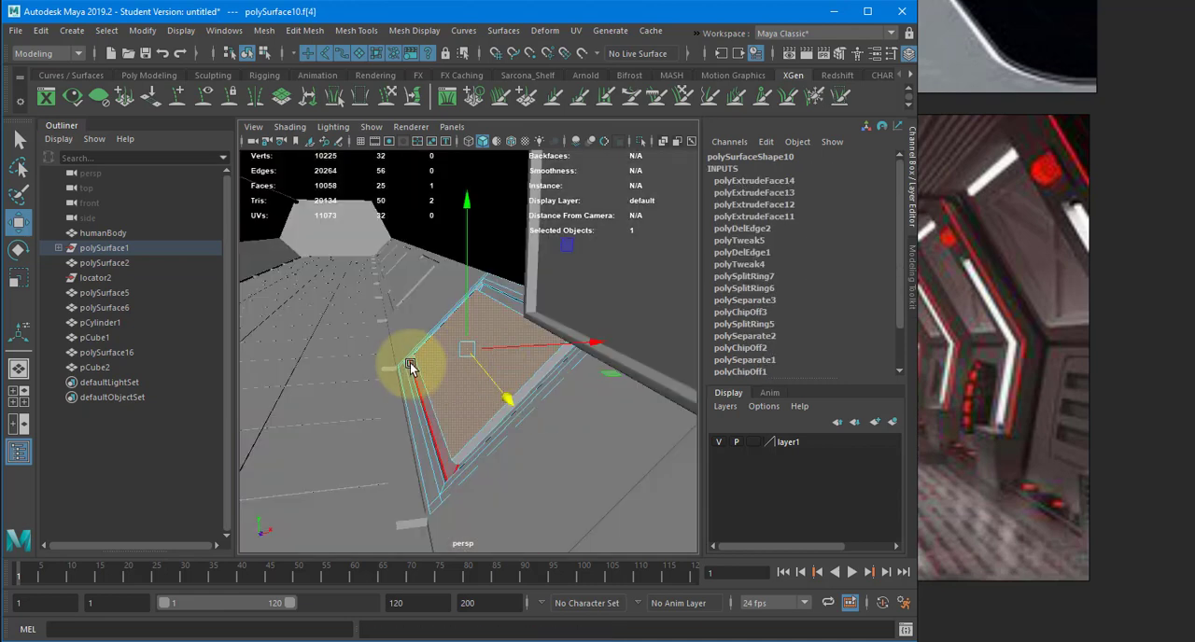
right_click_drag(410, 365, 473, 276)
right_click_drag(503, 368, 404, 368, "alt")
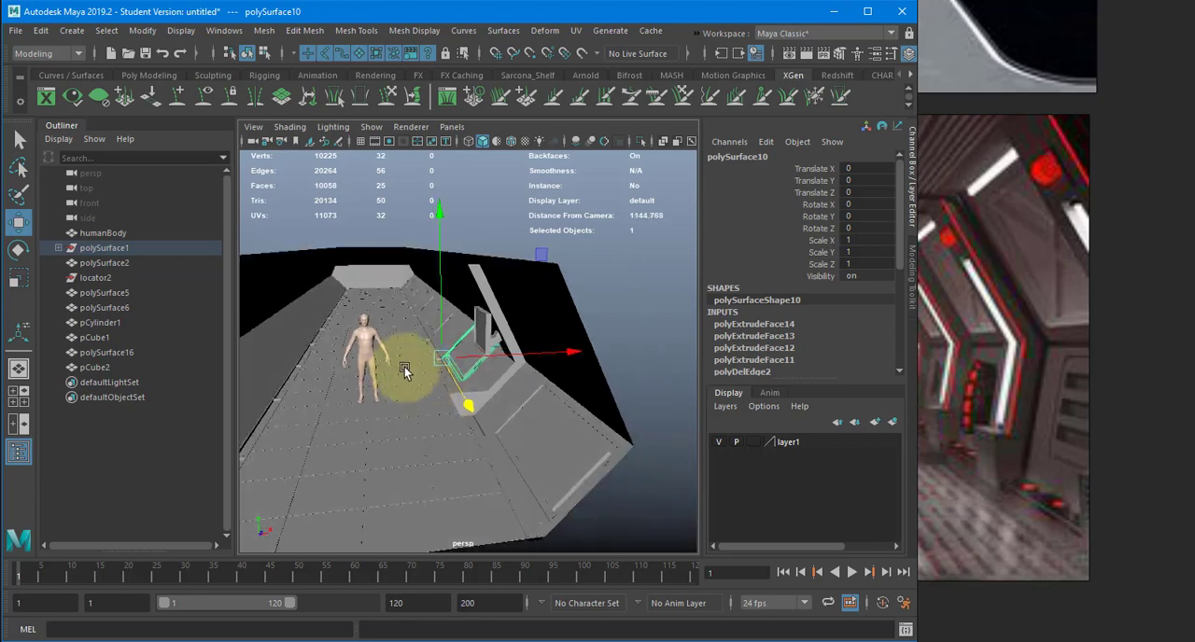
- Compare the corridor's side wall, floor trim, pipe and ceiling with the reference images to decide on the next detail
left_click_drag(405, 367, 576, 439, "alt")
left_click(621, 437)
left_click(646, 245)
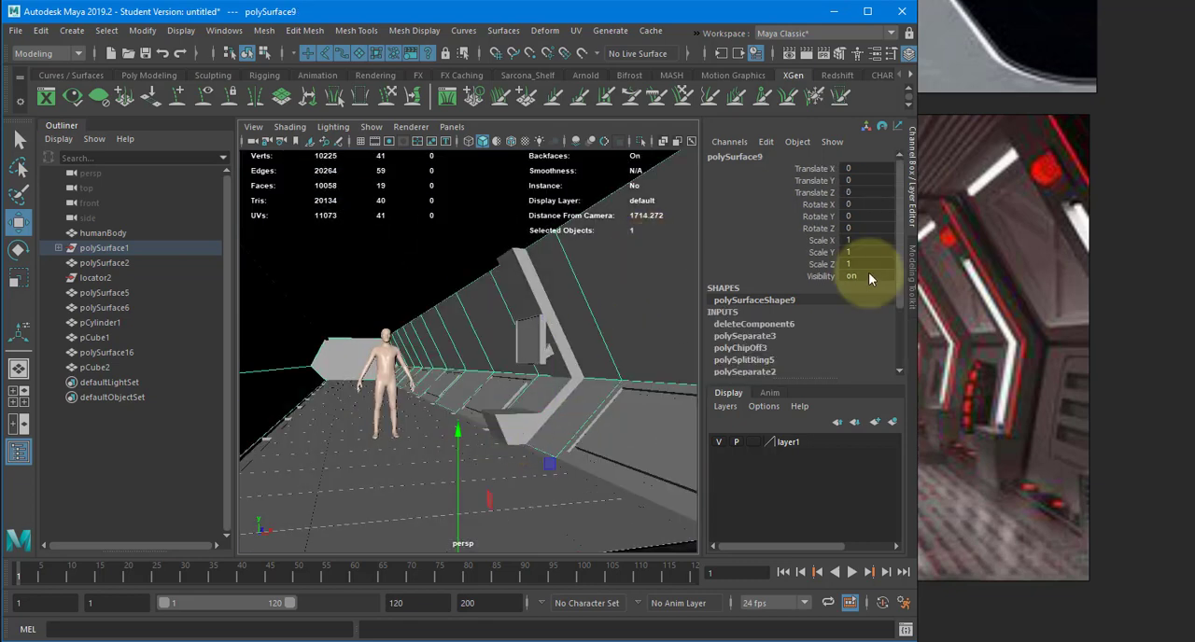
middle_click_drag(1032, 202, 1102, 207)
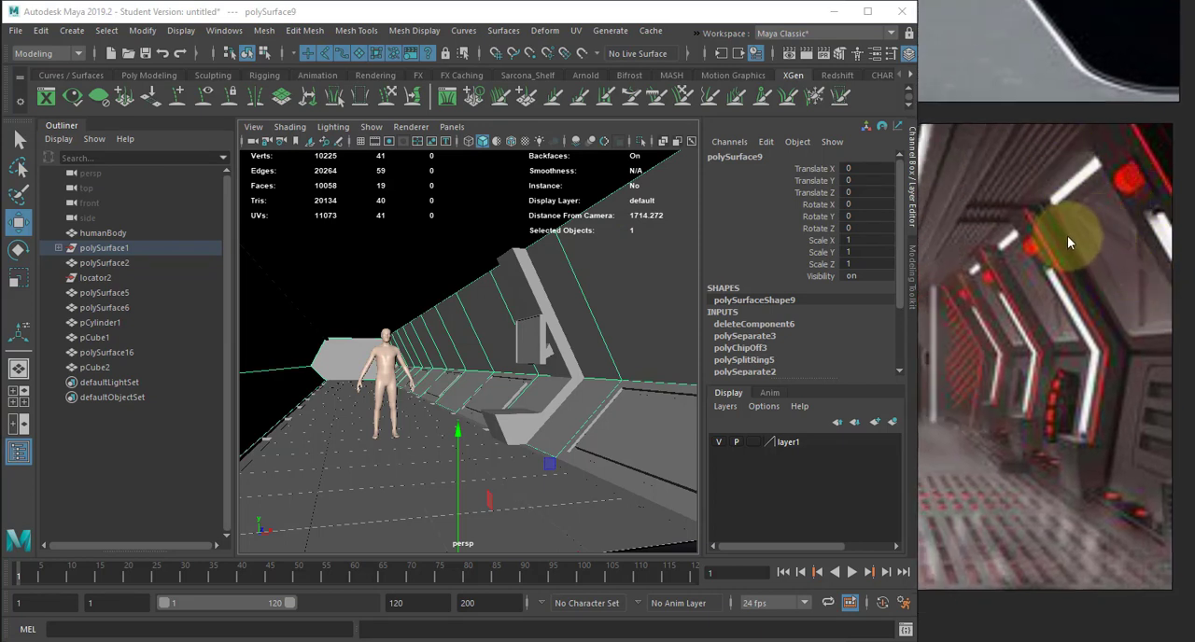
middle_click_drag(1017, 198, 1062, 224)
left_click(635, 493)
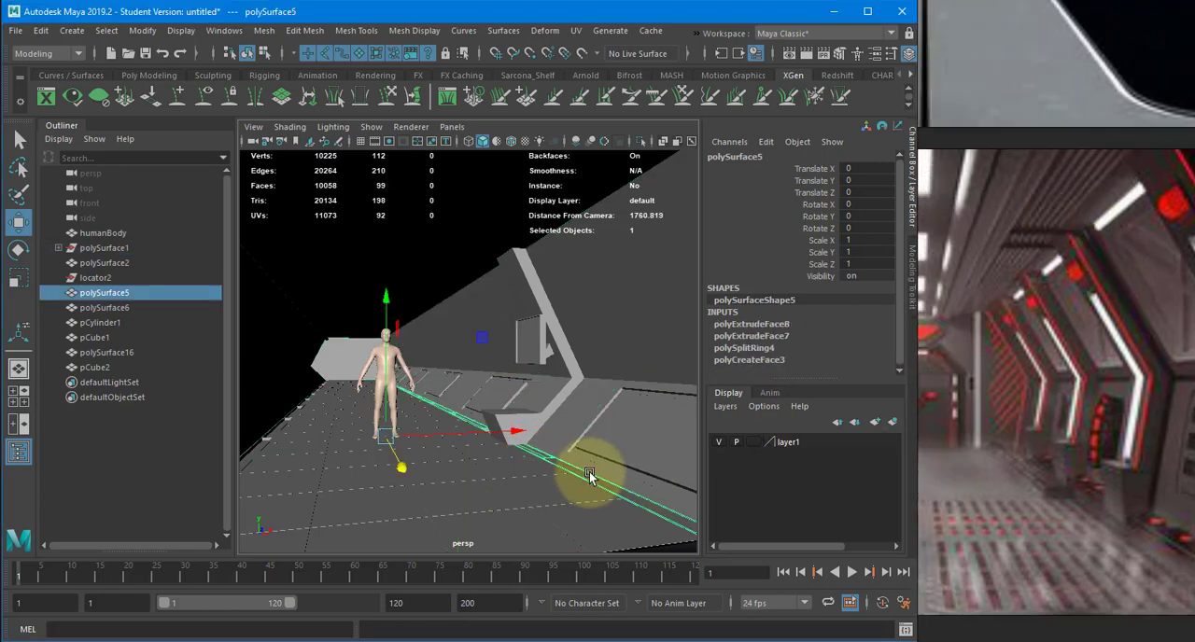
left_click(601, 484)
key("f")
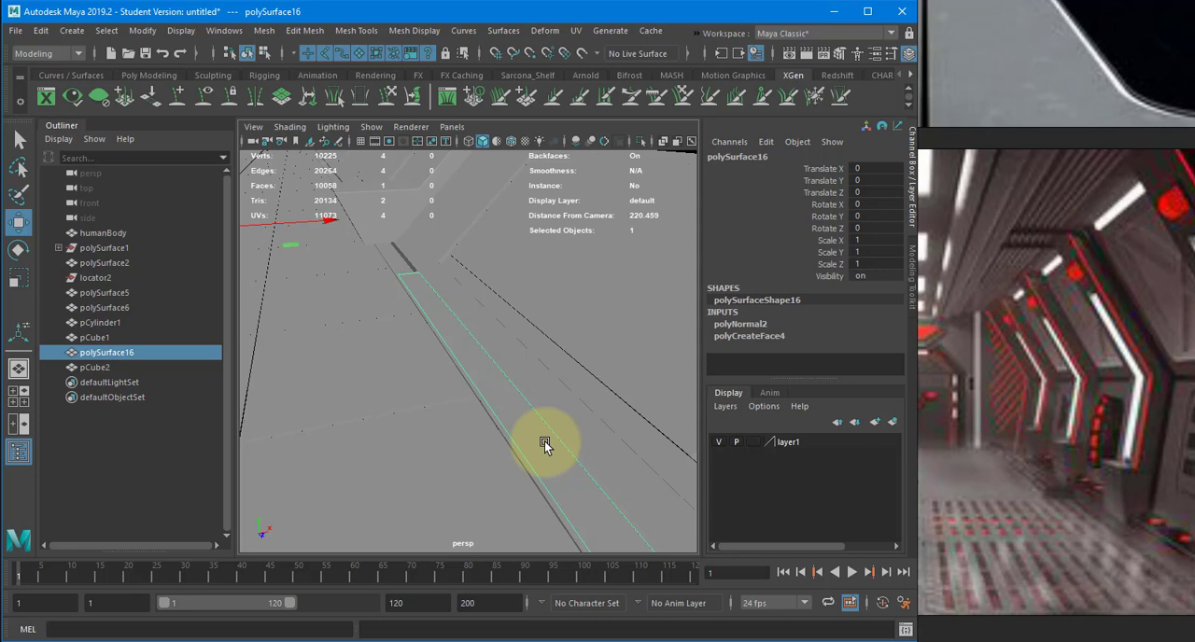
scroll(1013, 495, "down", 1)
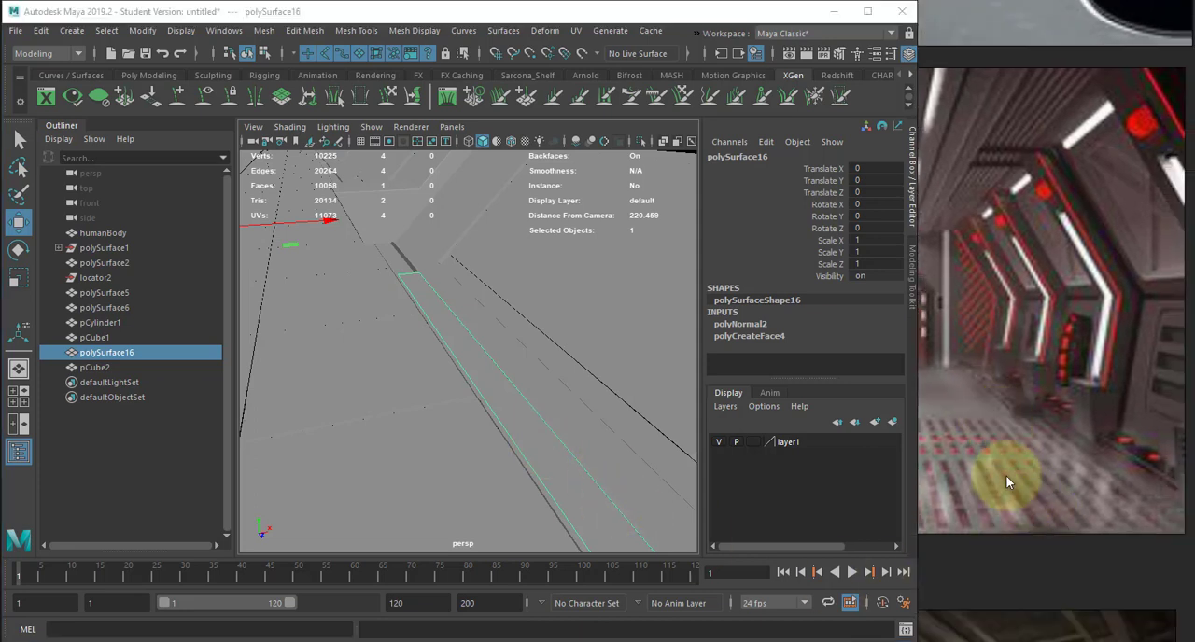
scroll(1023, 495, "up", 2)
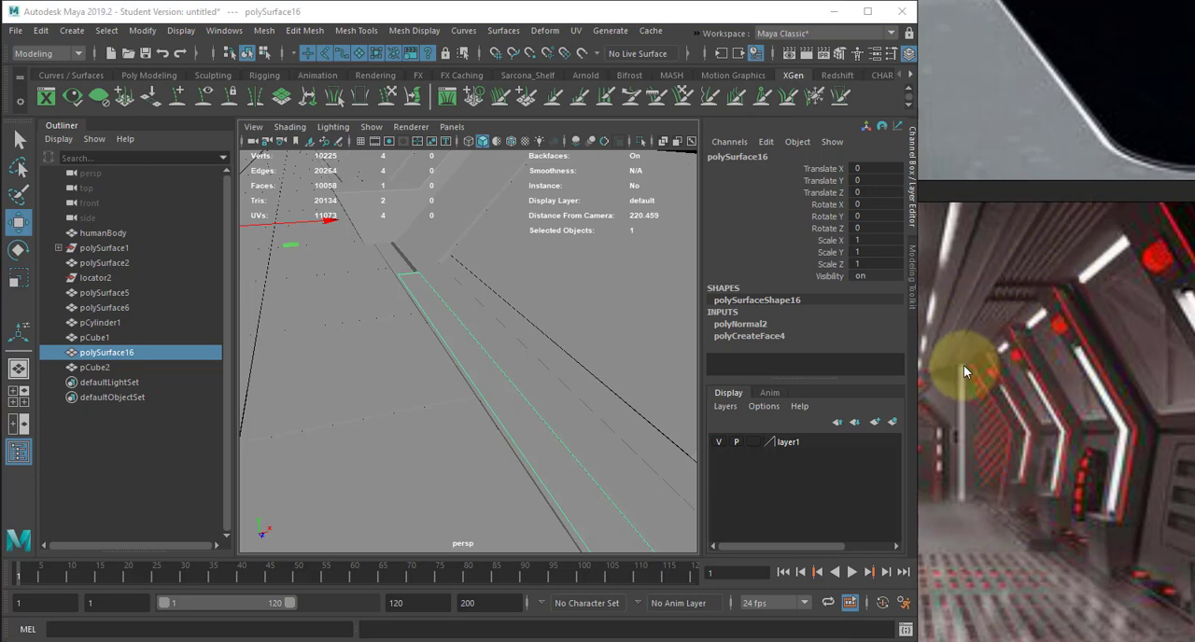
left_click_drag(416, 306, 427, 328, "alt")
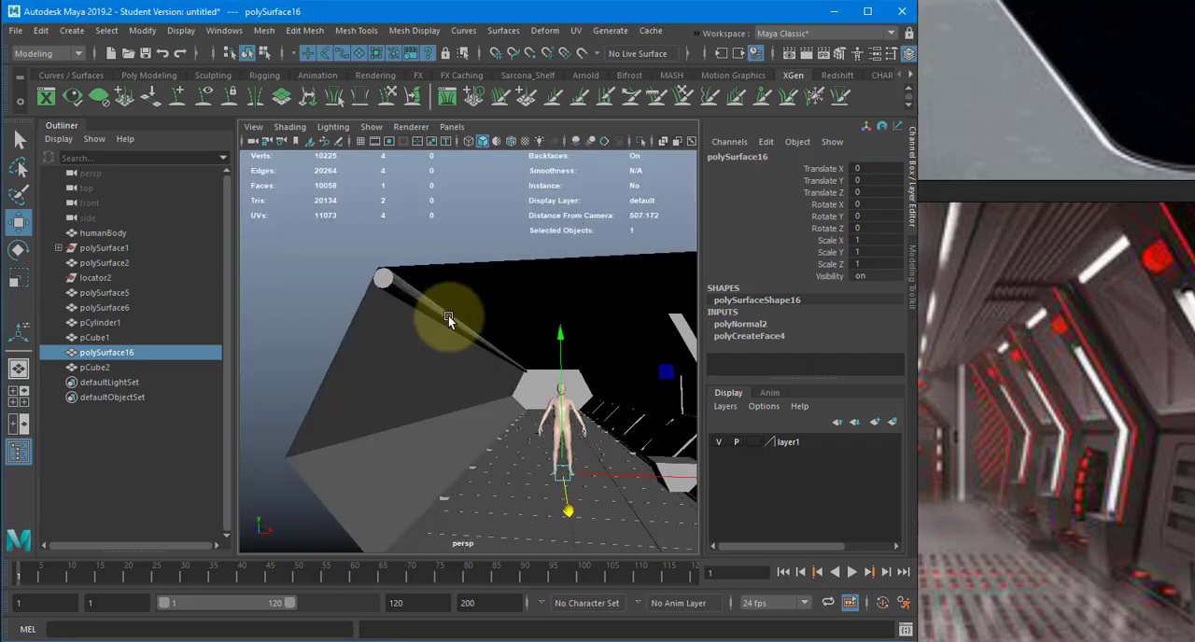
left_click(463, 327)
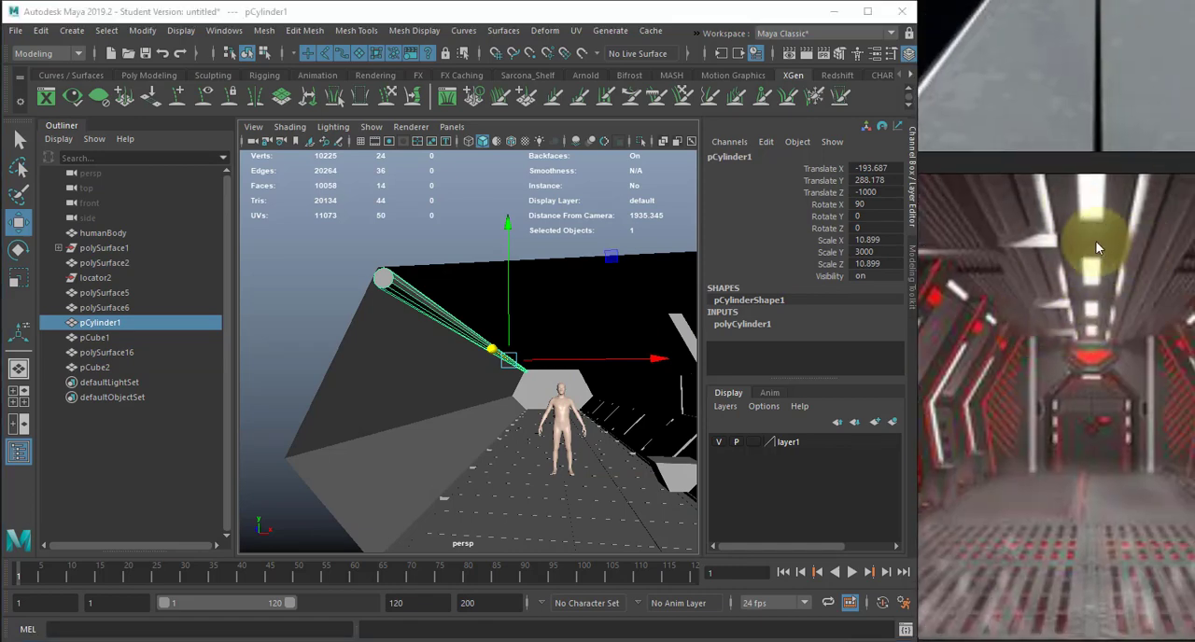
left_click(383, 190)
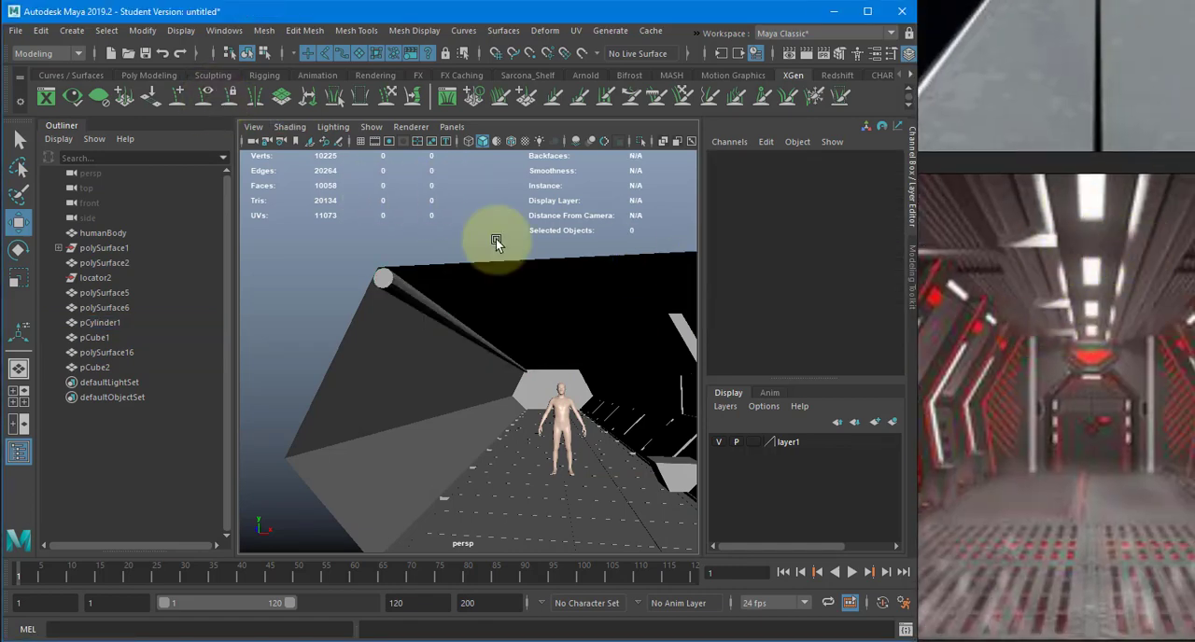
left_click(526, 278)
left_click_drag(526, 277, 458, 260, "alt")
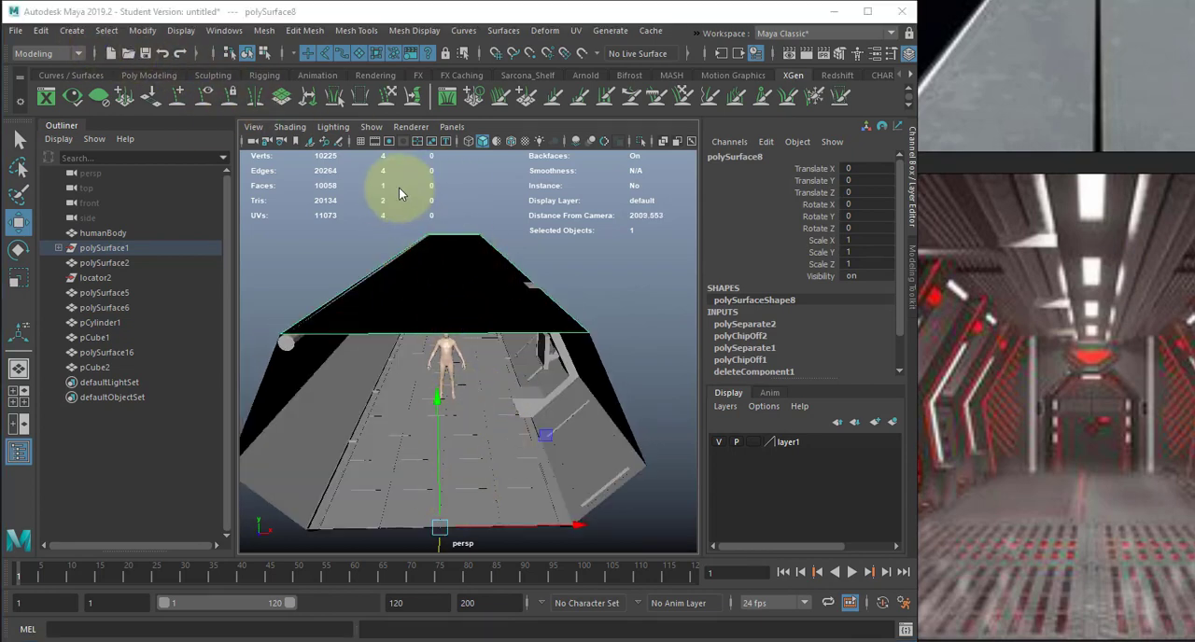
- Show the scene in a wireframe top view with the grid displayed and start the Create Polygon tool
key("space")
key("space")
key("4")
right_click_drag(561, 303, 284, 267, "alt")
left_click(327, 265)
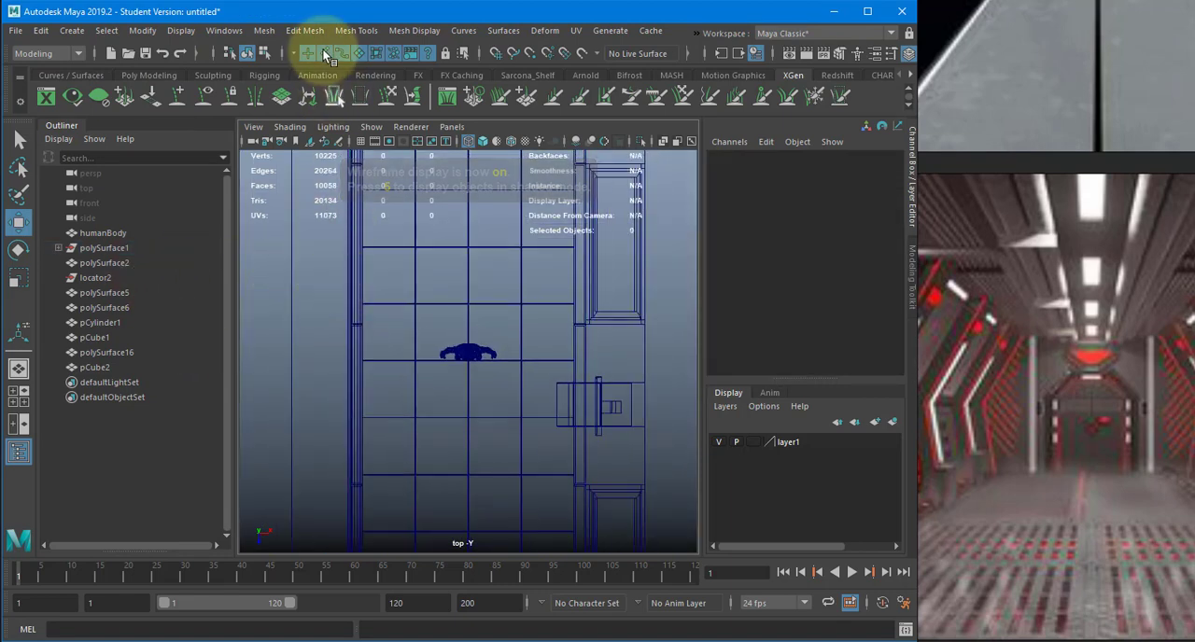
left_click(304, 30)
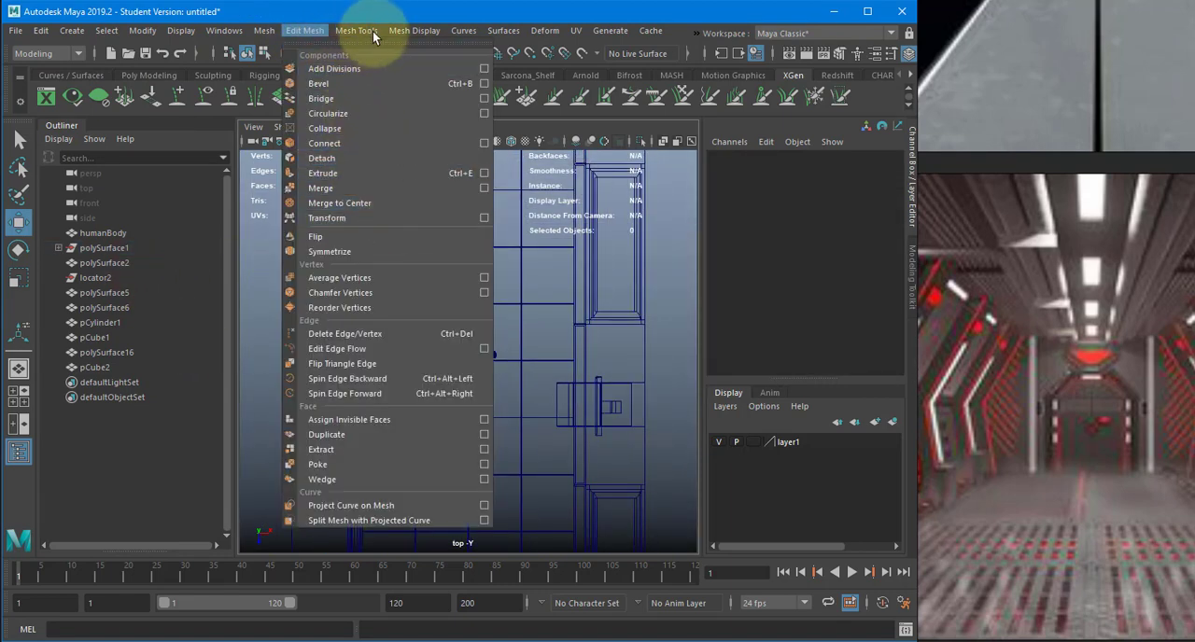
mouse_move(373, 35)
left_click(392, 130)
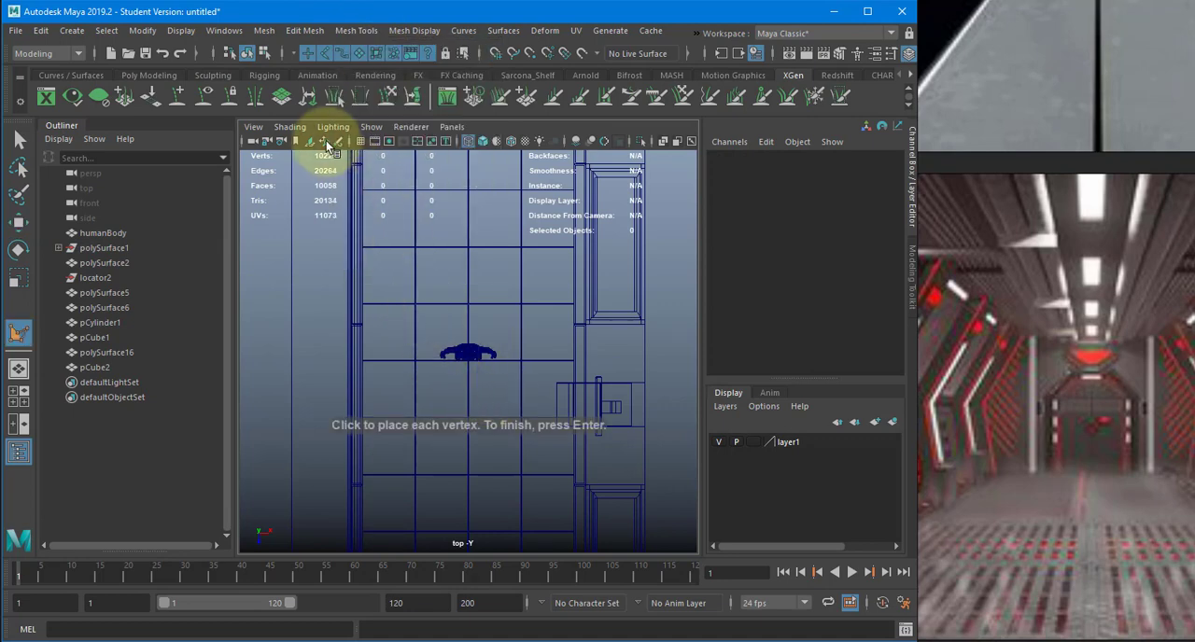
left_click(361, 140)
scroll(608, 343, "up", 1)
scroll(610, 344, "up", 5)
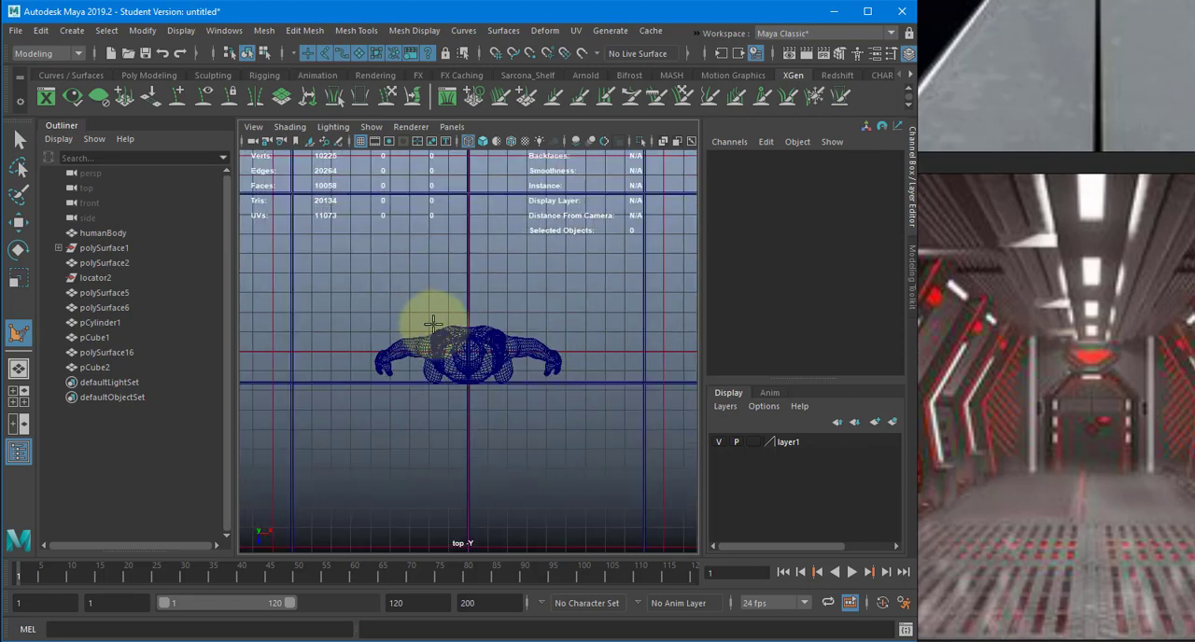
- Create a grid-snapped rectangular polygon around the human figure, about 10 by 20 grid squares with its long side along the corridor
scroll(368, 363, "down", 2)
middle_click_drag(368, 365, 377, 423, "alt")
key("x")
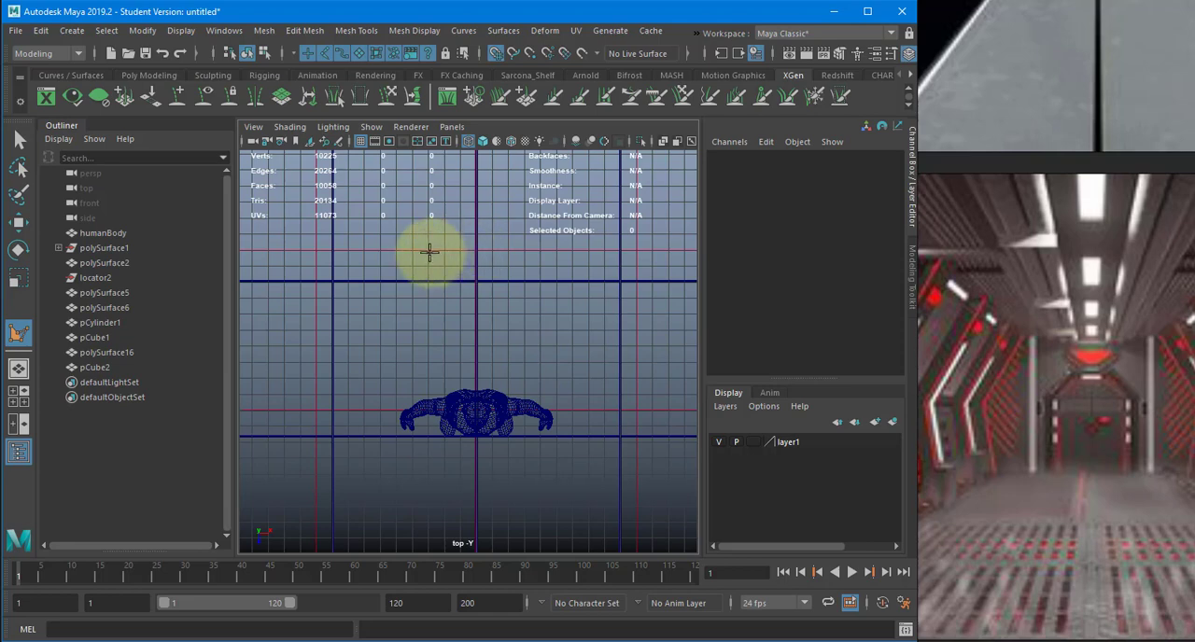
left_click(397, 249)
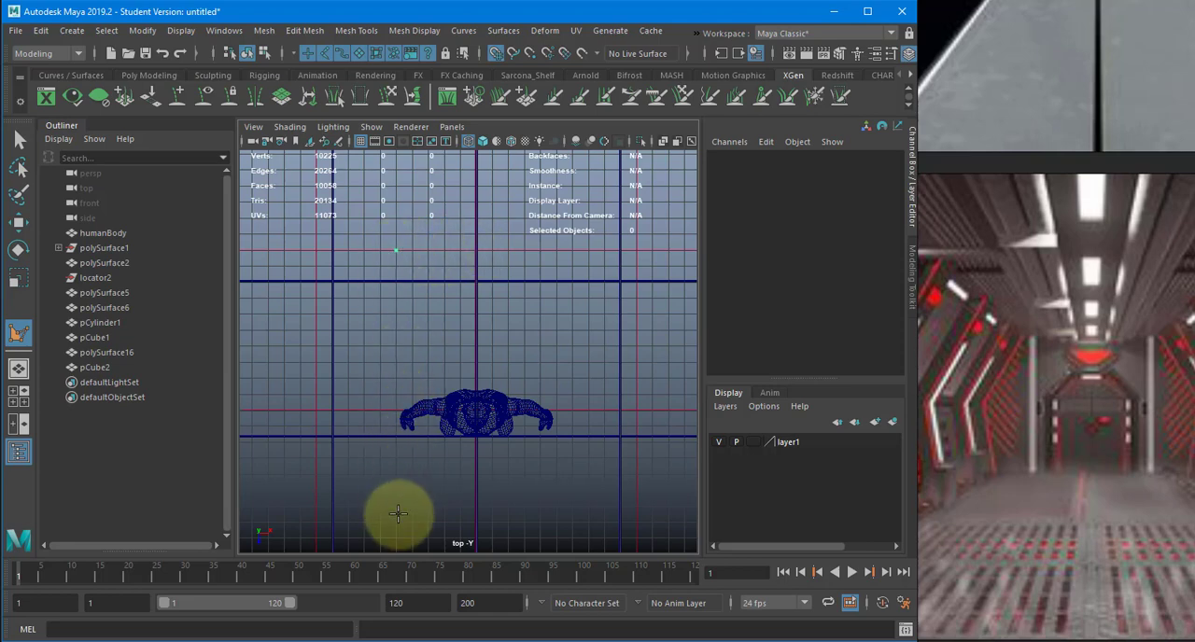
middle_click_drag(414, 495, 405, 394, "alt")
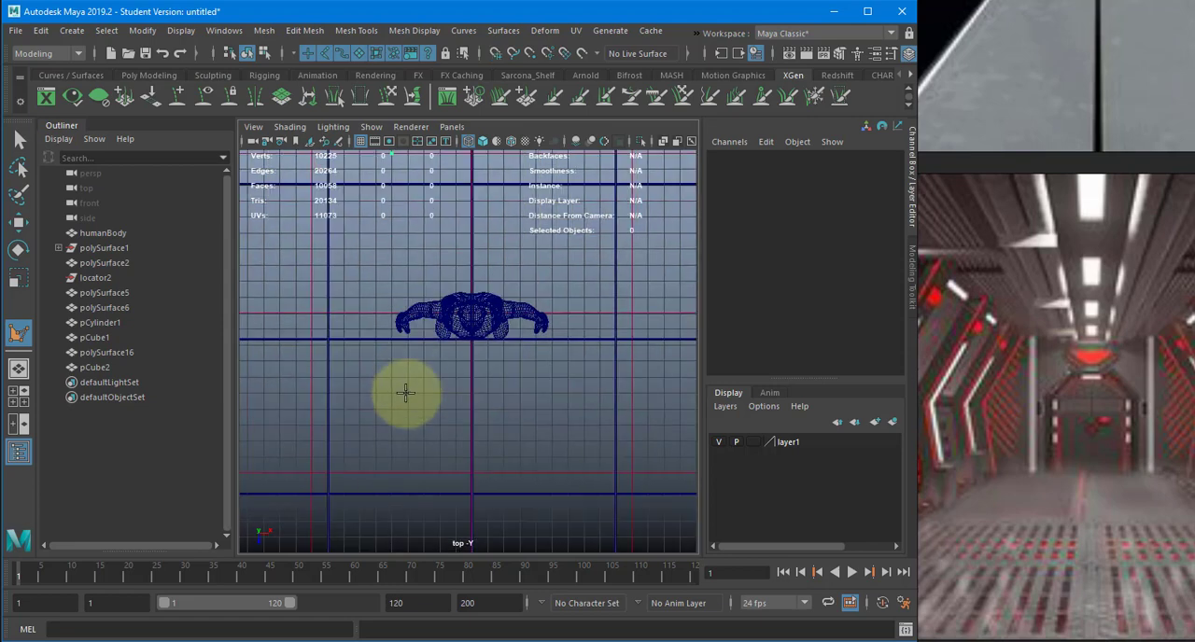
middle_click_drag(406, 456, 396, 474, "alt")
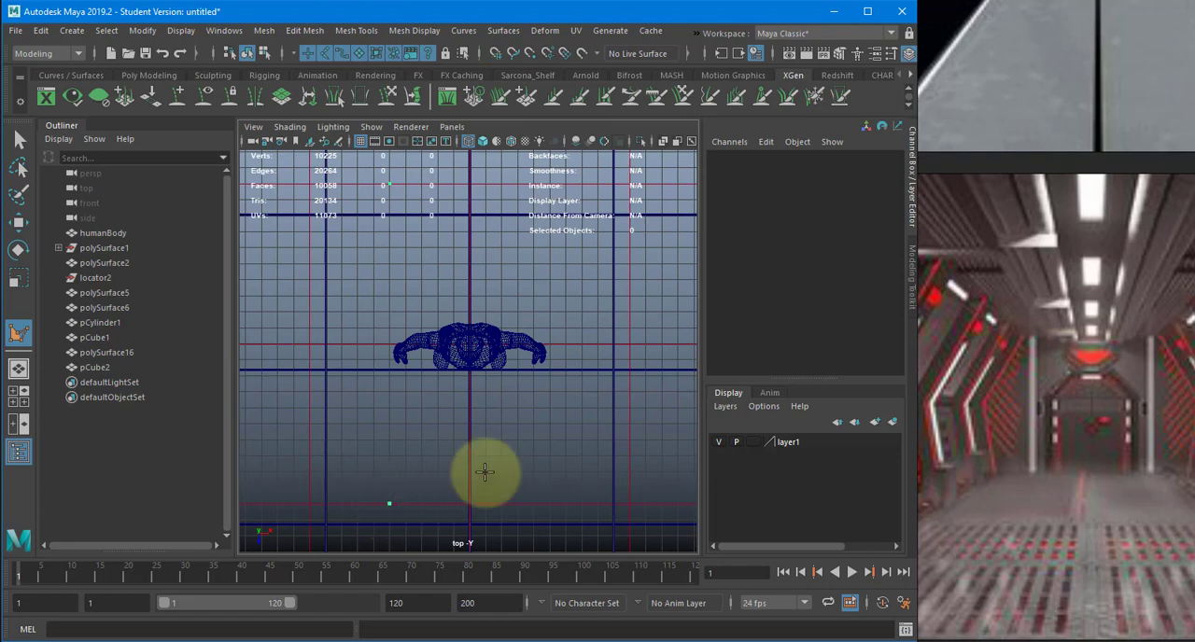
middle_click_drag(483, 469, 433, 481, "alt")
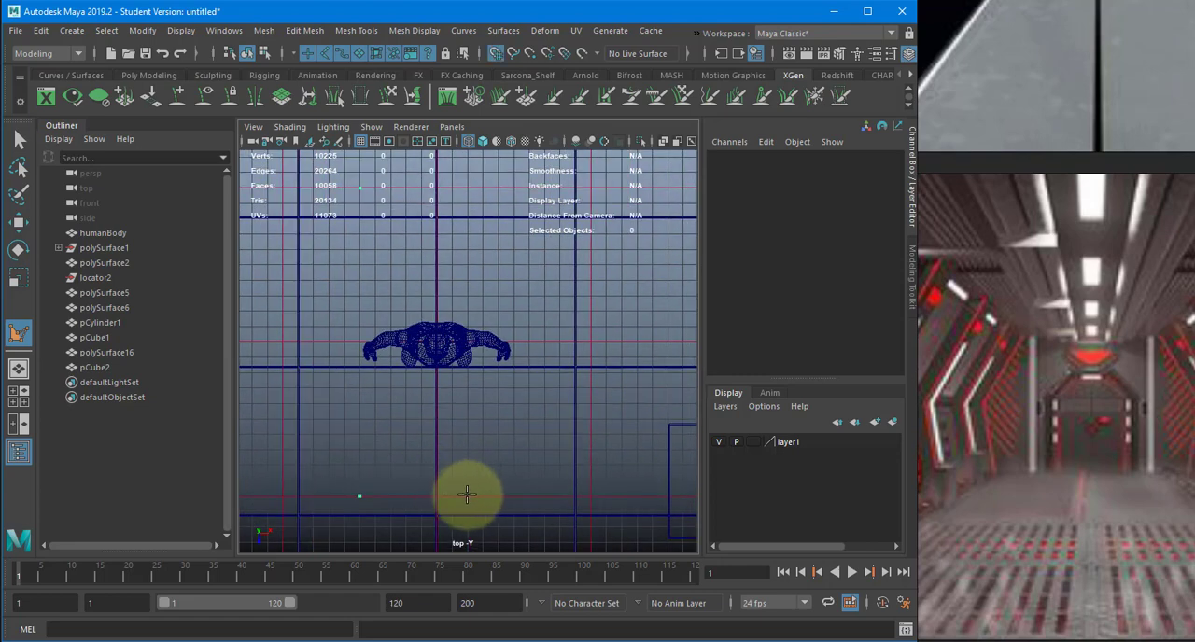
left_click(514, 494)
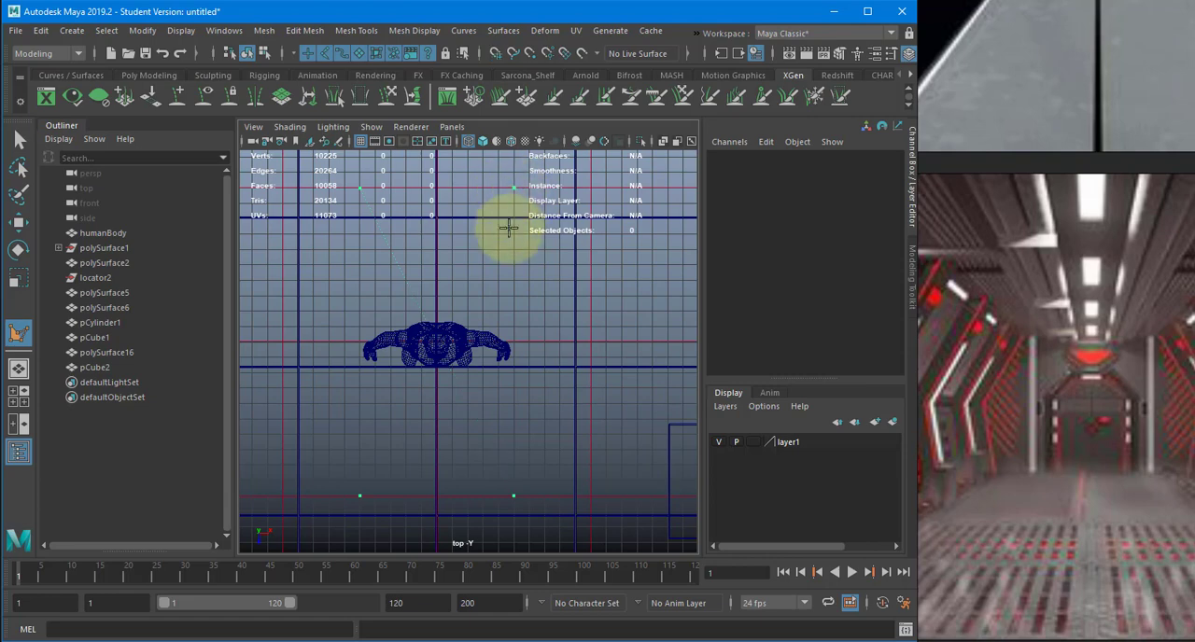
key("w")
- Return to the perspective view, raise the new polygon to Translate Y 300 and restore shaded display
key("space")
left_click_drag(508, 229, 510, 194)
mouse_move(541, 309)
left_mouse_down("alt")
mouse_move(449, 324)
mouse_move(479, 279)
mouse_move(466, 289)
left_mouse_up("alt")
key("5")
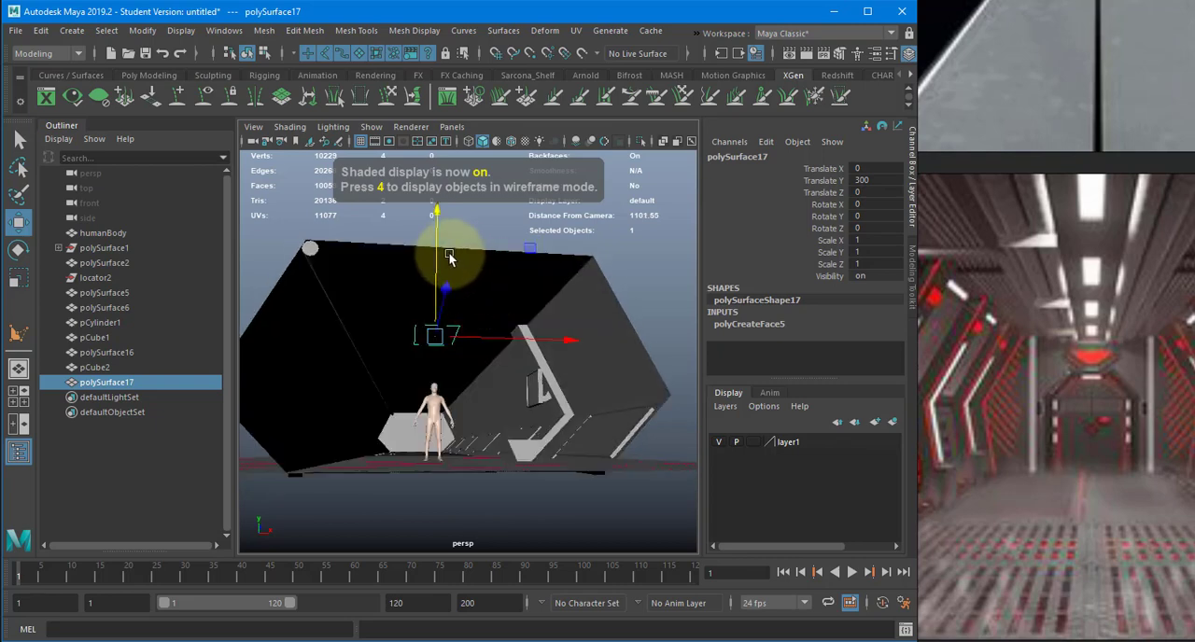
- Extrude the raised polygon downward with a Local Translate Z of -25 to form a ceiling box
key("ctrl+e")
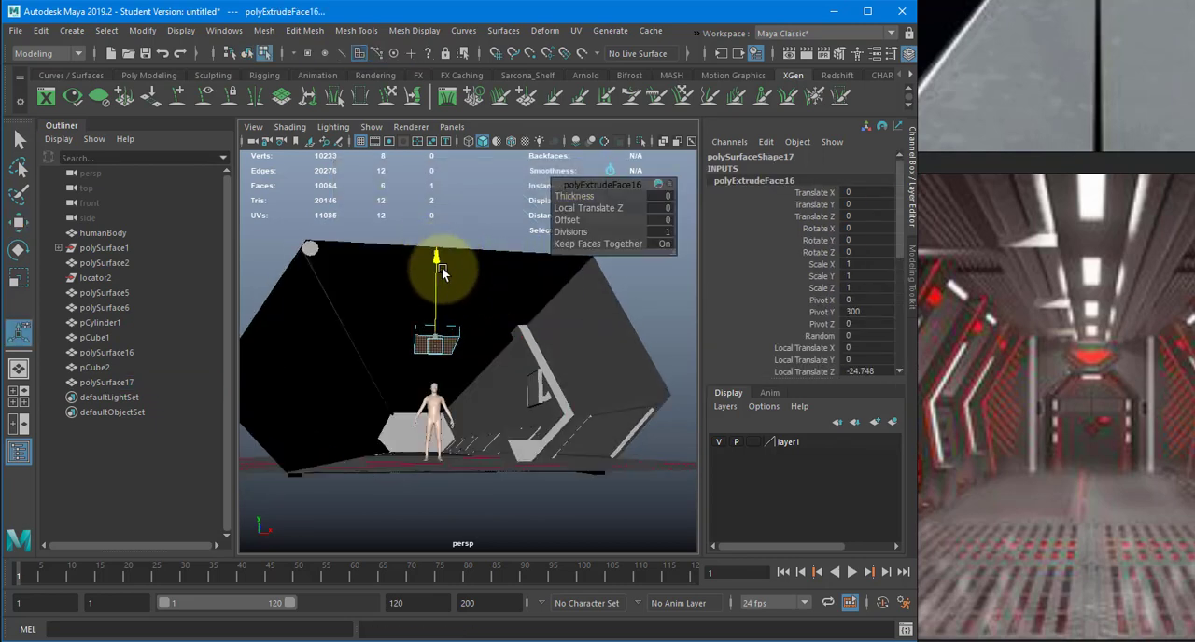
left_click_drag(443, 271, 668, 311)
scroll(822, 300, "down", 3)
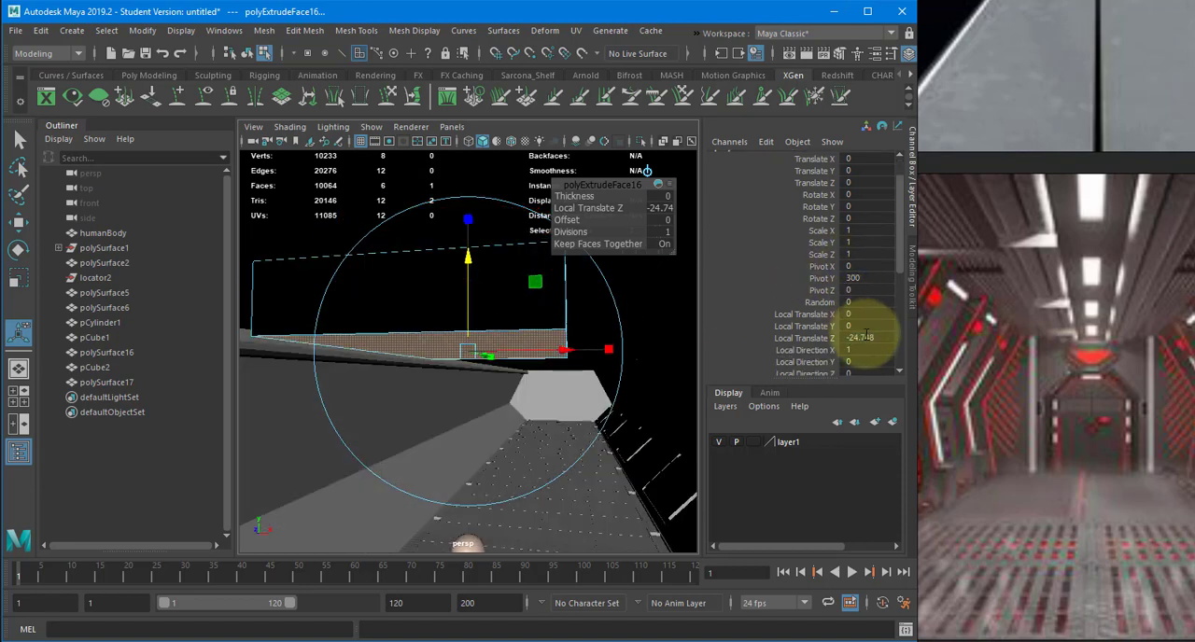
key("Return")
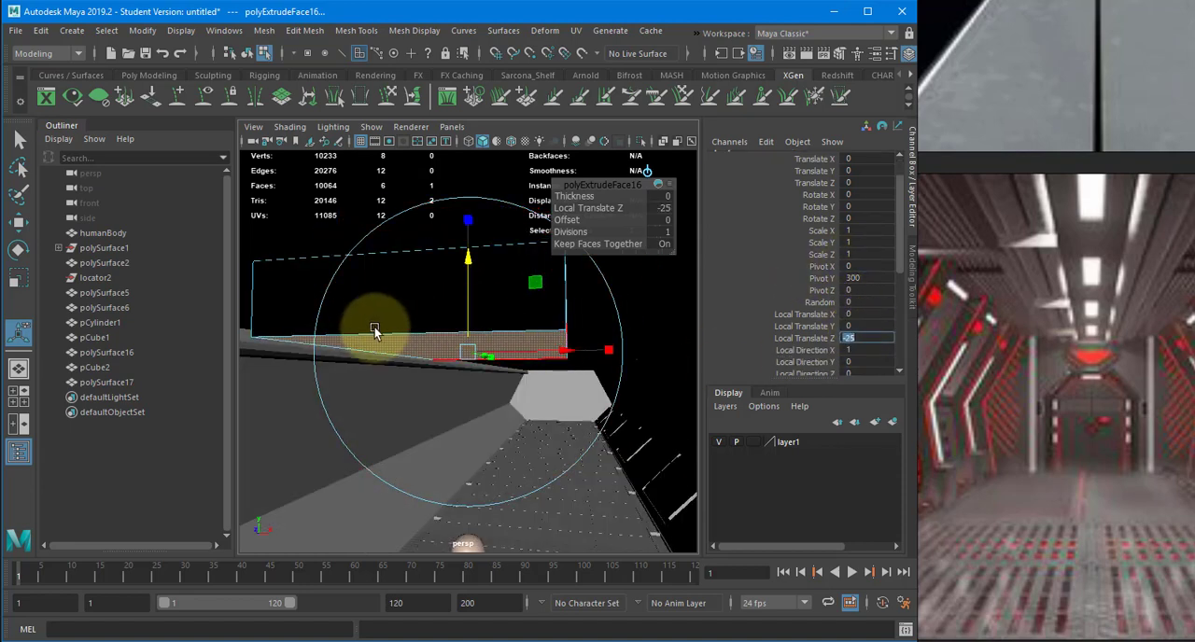
- Return to object mode and reverse the ceiling box's normals
right_click_drag(371, 324, 405, 304)
left_click(359, 33)
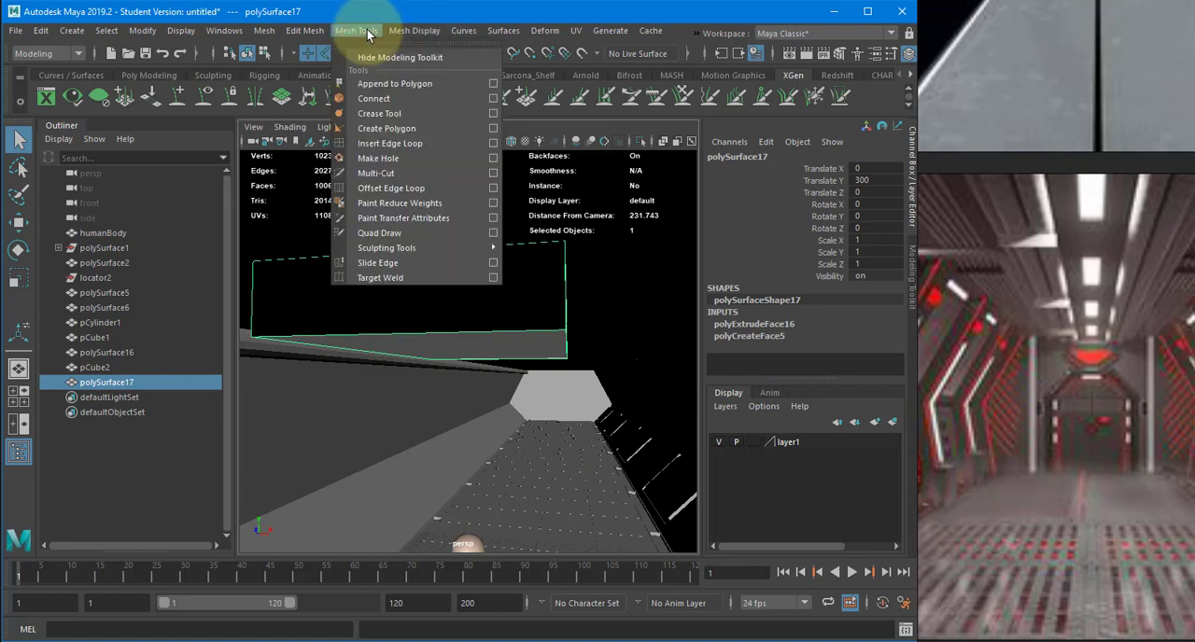
left_click(423, 32)
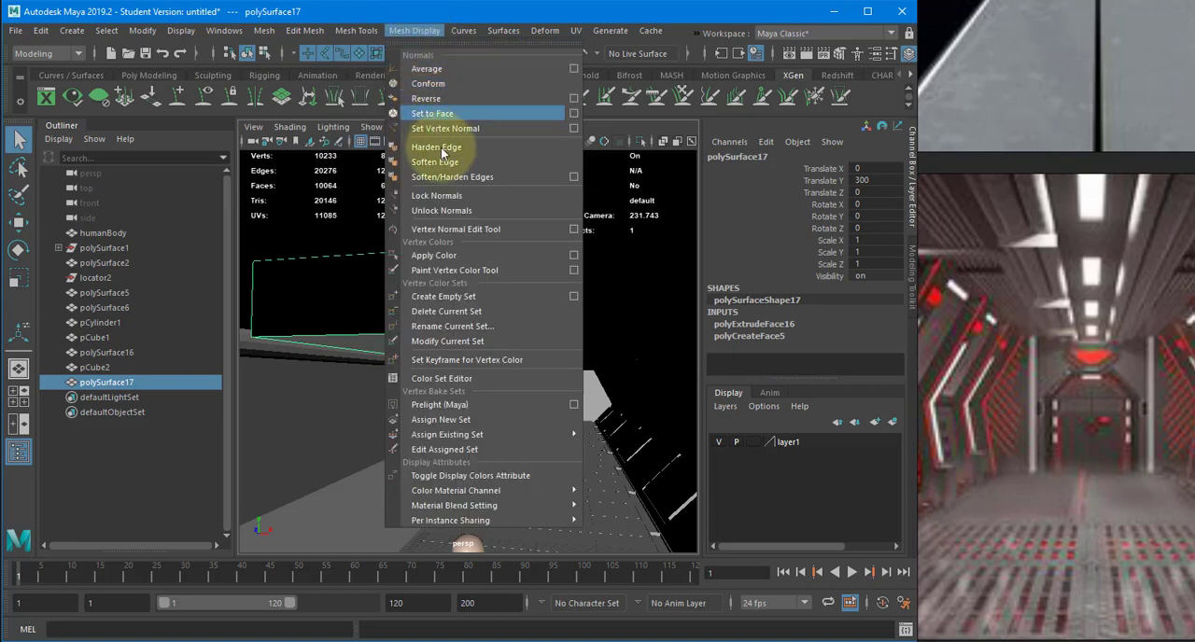
left_click(435, 99)
- Delete the ceiling box's hidden top face using wireframe display, and restore shaded display
left_click_drag(477, 275, 471, 284, "alt")
right_click_drag(512, 273, 510, 301)
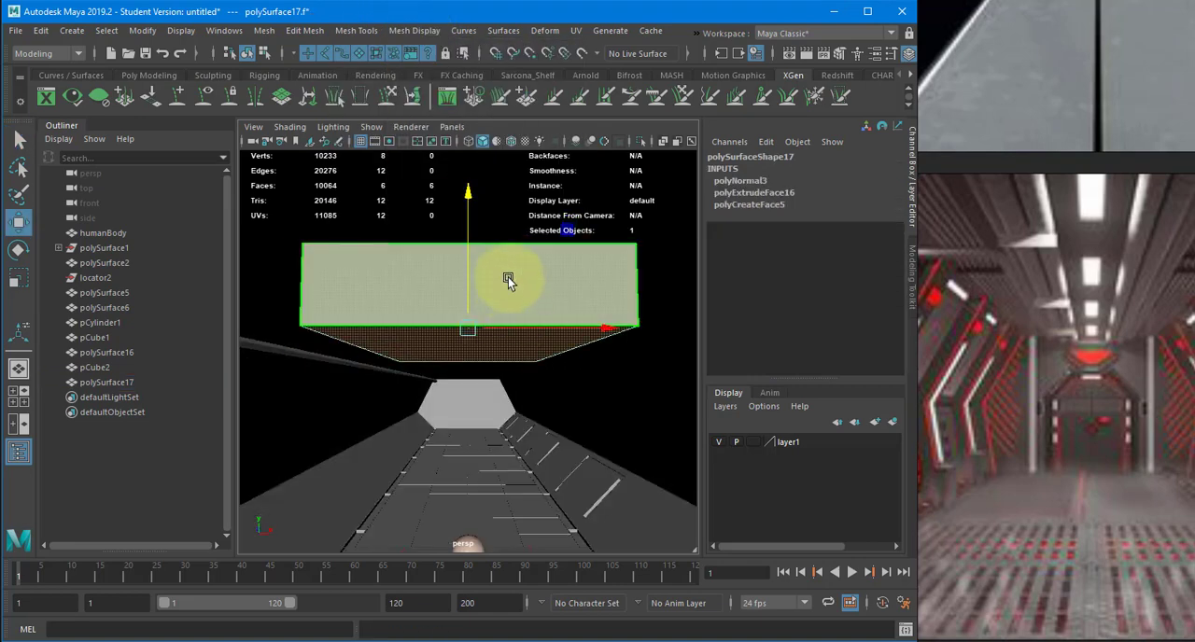
left_click_drag(508, 277, 511, 343, "alt")
key("4")
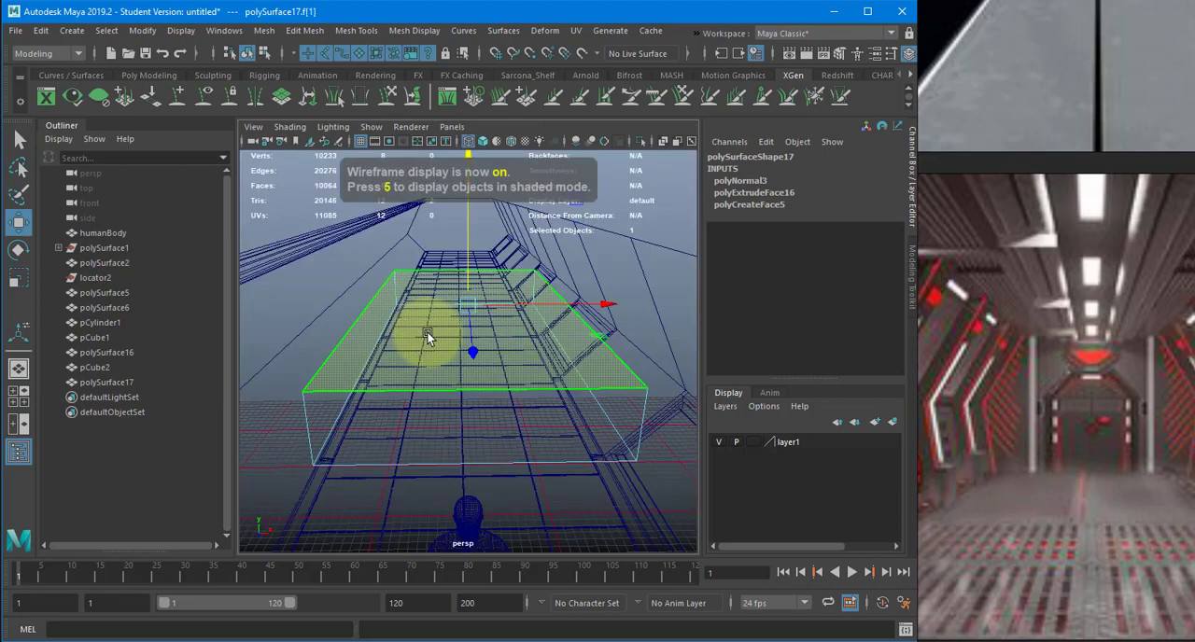
left_click(427, 338)
key("5")
left_click_drag(441, 359, 450, 299, "alt")
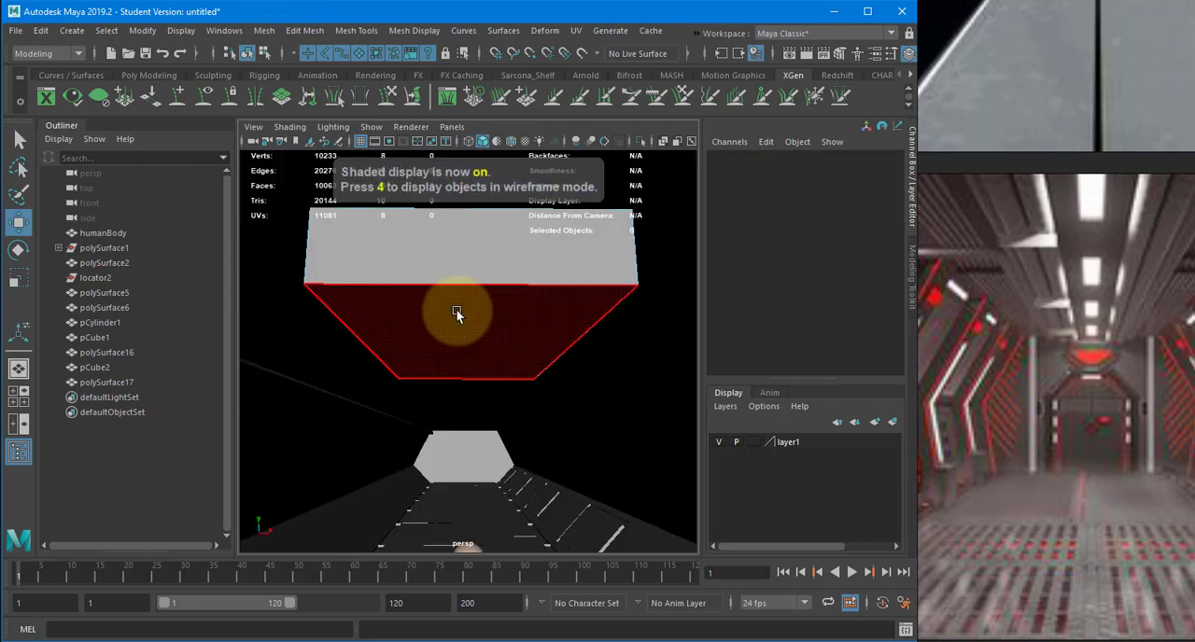
- Scale the ceiling box's underside face inward to taper its sides, and undo the extra face selection
left_click(505, 331)
key("r")
left_click_drag(608, 347, 442, 339, "alt")
left_click(494, 313, "shift")
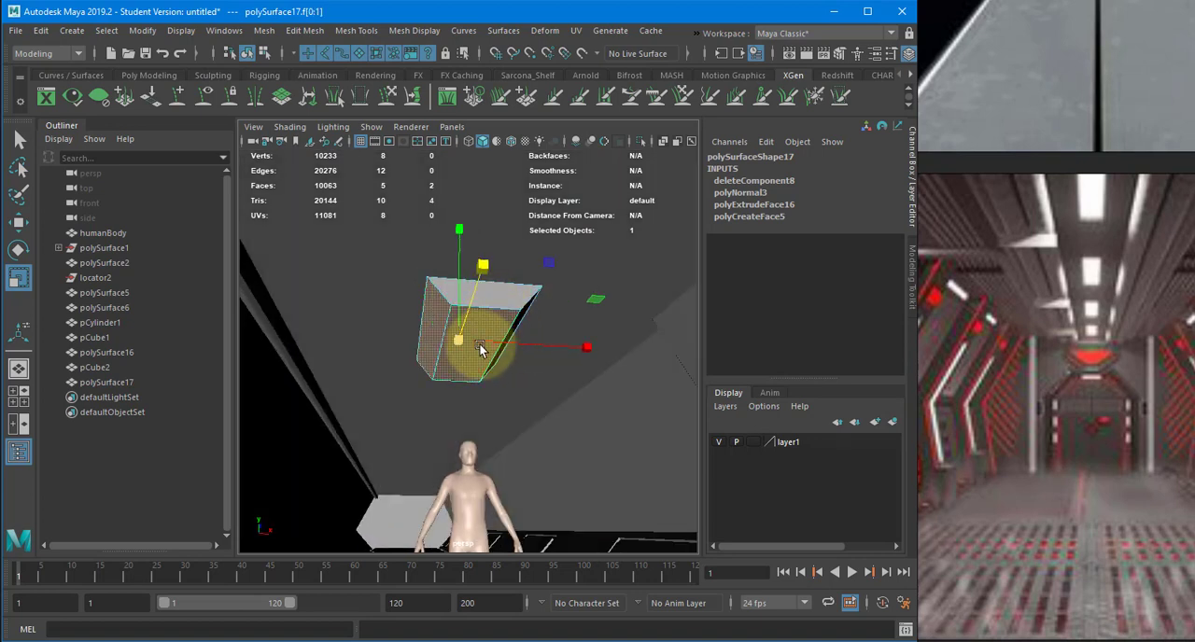
key("ctrl+z")
- Select all edges of the ceiling box and bevel them with a Fraction of 0.05
key("F10")
left_click_drag(563, 267, 253, 487)
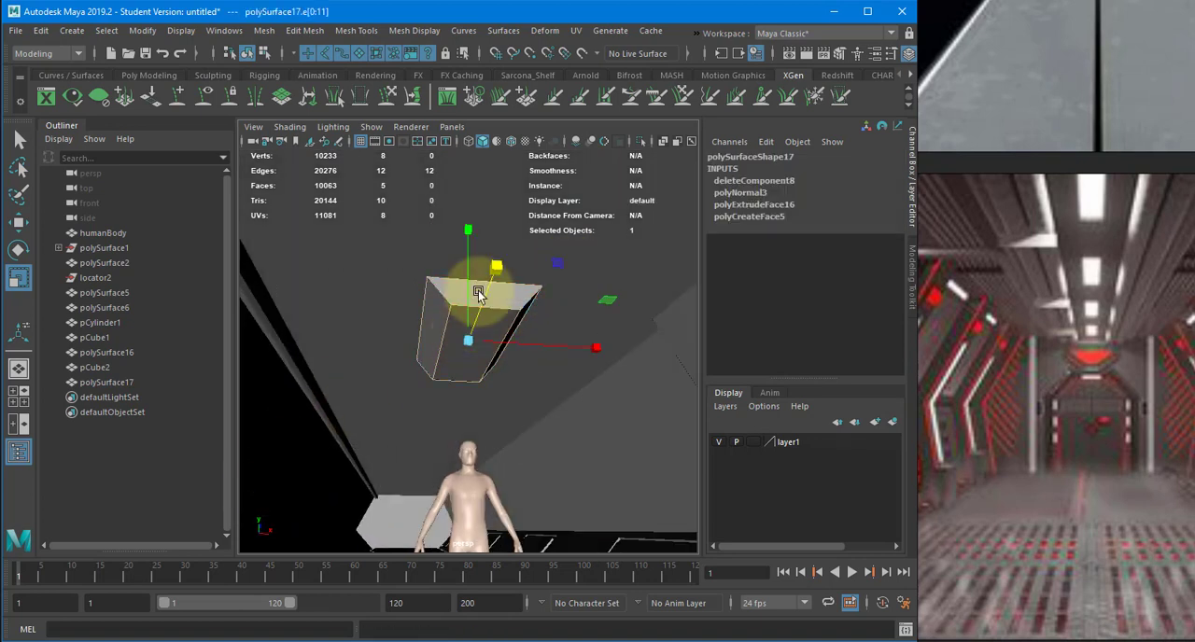
right_click_drag(461, 306, 526, 304, "shift")
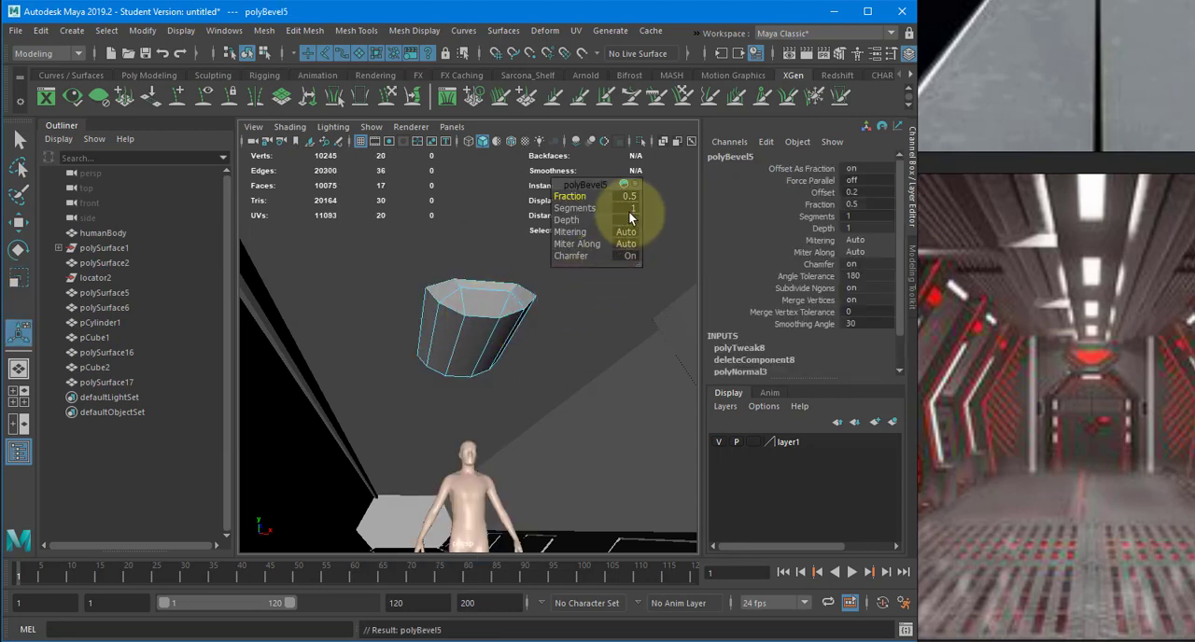
key("Return")
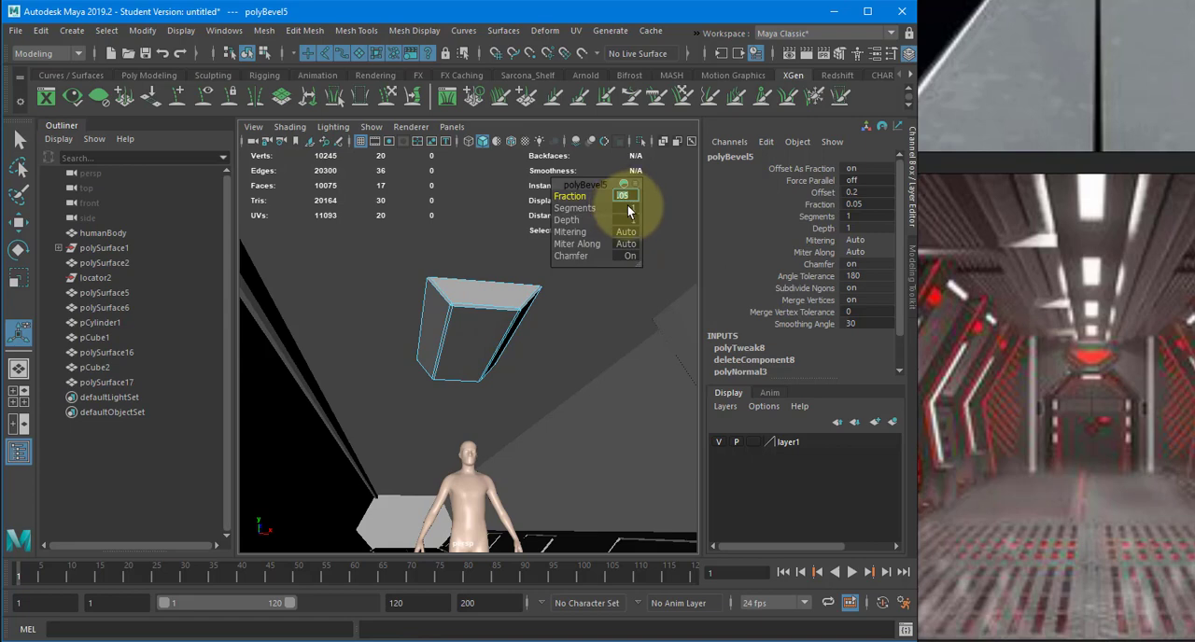
- Extrude the beveled ceiling box's underside face and scale it inward in both length and width to form a narrow inset
key("q")
key("F8")
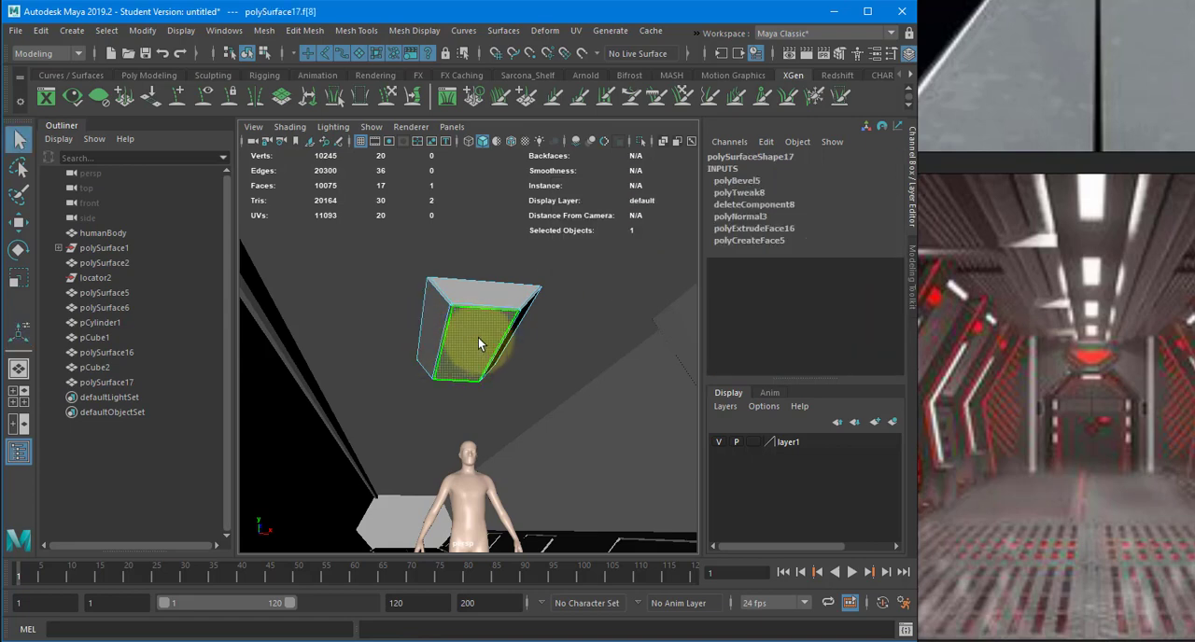
key("F11")
left_click_drag(550, 342, 475, 345, "alt")
left_click(475, 345)
right_click_drag(475, 344, 541, 349, "alt")
key("ctrl+e")
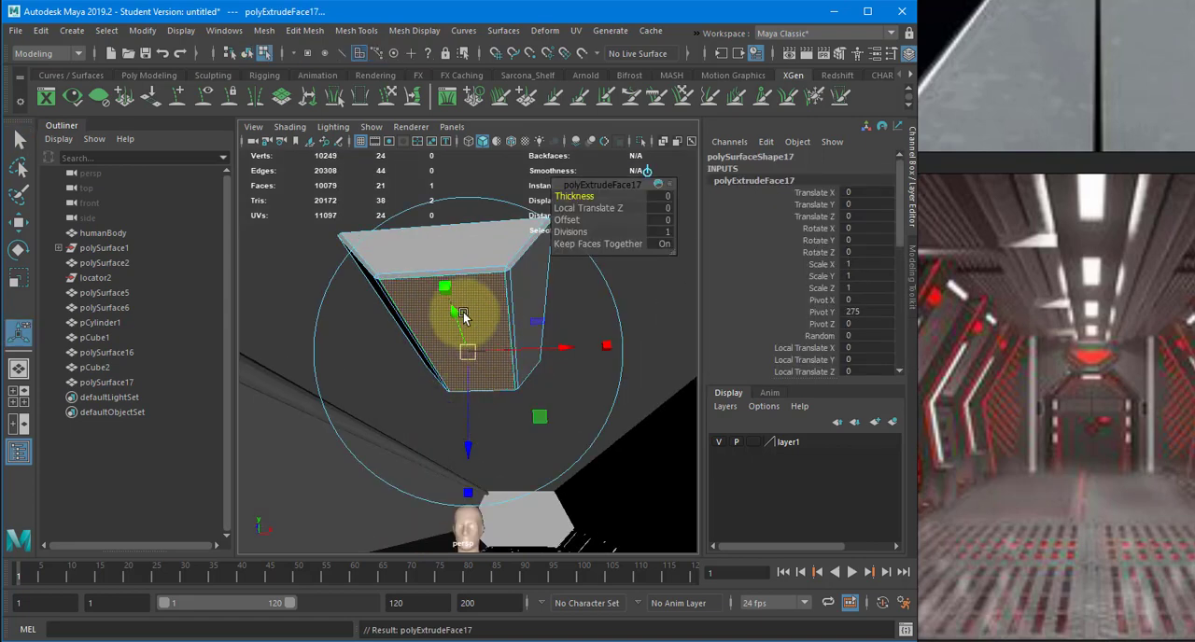
left_click_drag(463, 311, 428, 270, "alt")
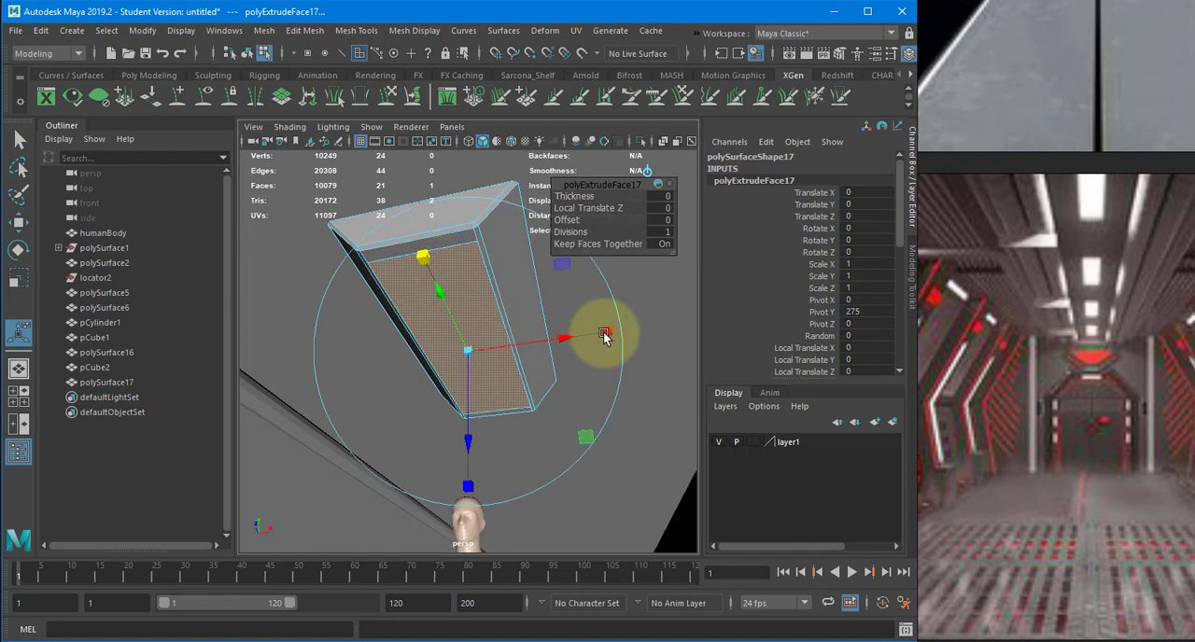
left_click_drag(607, 334, 565, 336)
left_click_drag(499, 341, 443, 340, "alt")
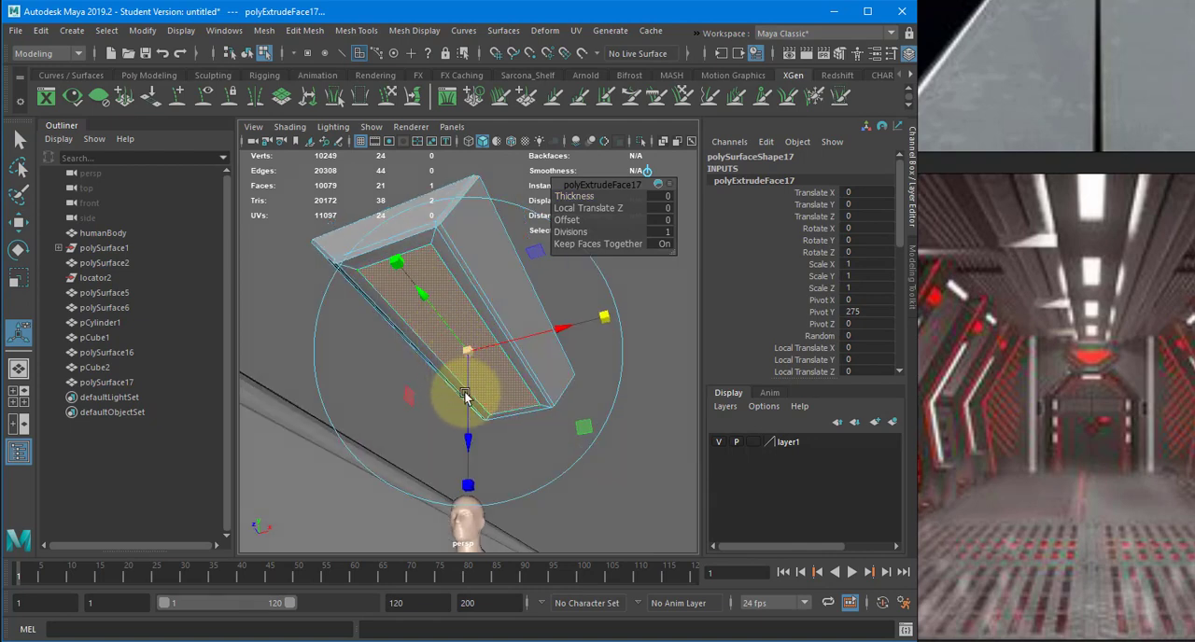
- Extrude the inset face again into the ceiling box as a recess, then return to object mode and deselect the box
left_click_drag(469, 398, 374, 234)
key("ctrl+z")
key("w")
key("F8")
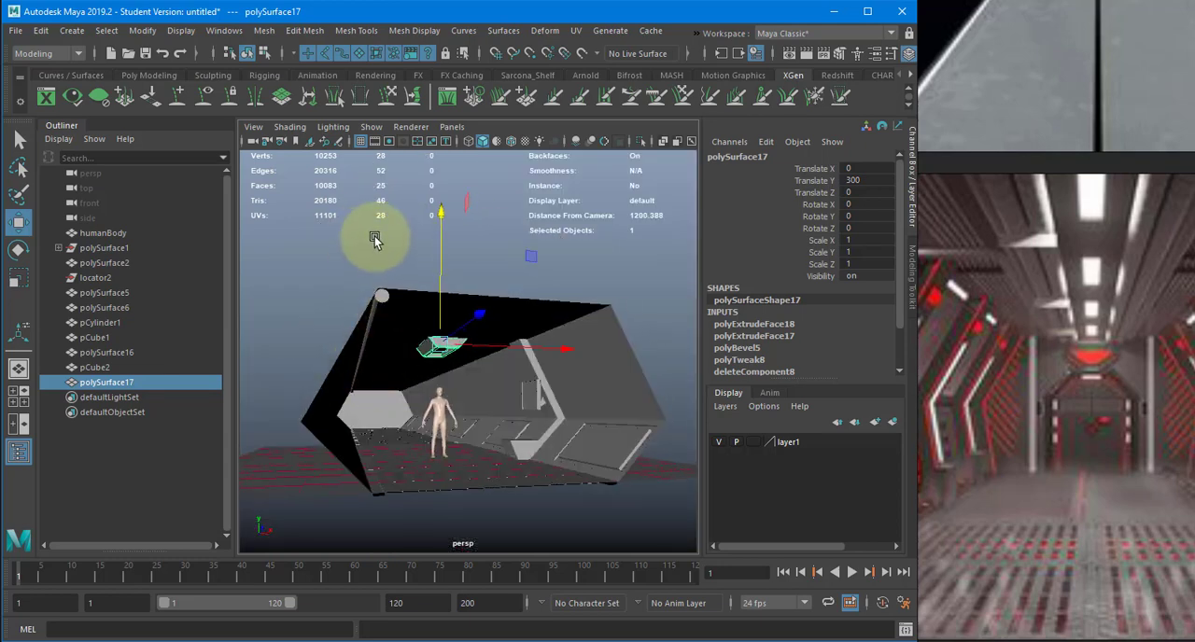
left_click(374, 239)
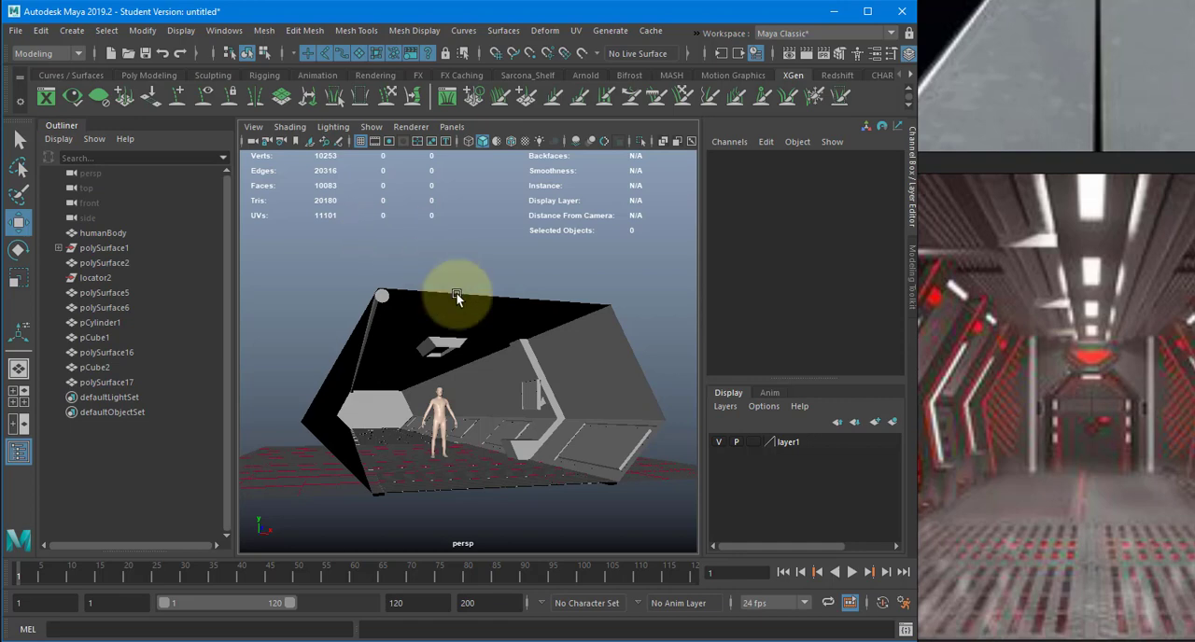
- Move the ceiling light fixture along the corridor toward its open end, to about 376 in Translate Z
left_click(436, 342)
left_click_drag(455, 343, 722, 254, "alt")
left_click_drag(648, 293, 877, 210, "alt")
key("space")
left_click_drag(559, 240, 512, 249)
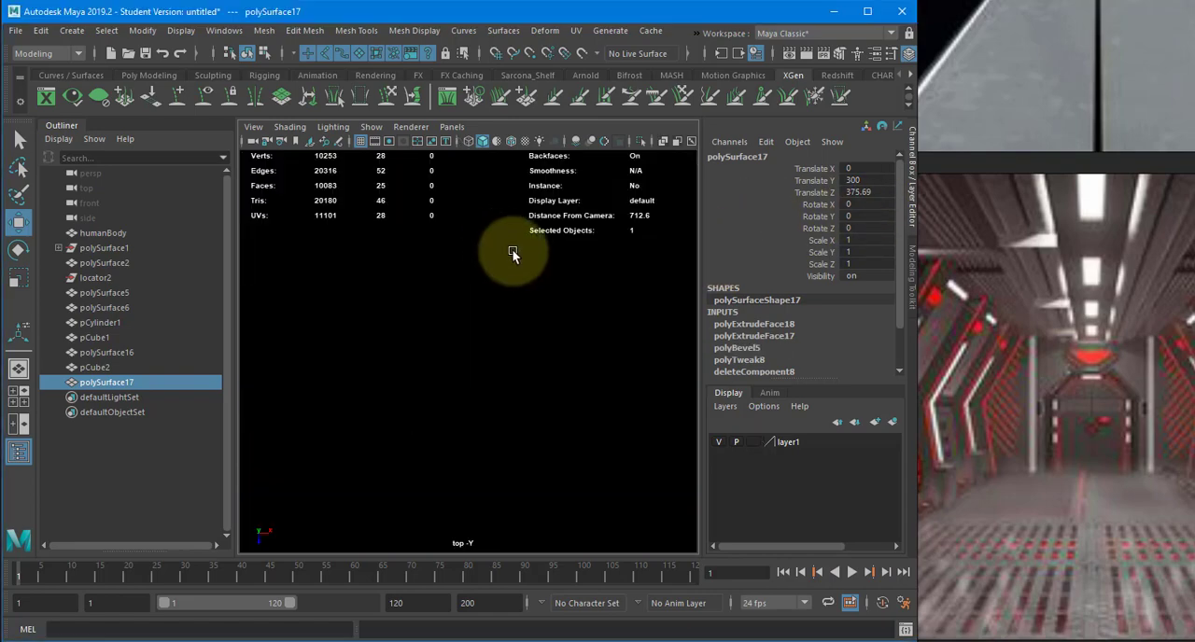
- Snap the ceiling light fixture to the grid at Translate Z 400 in the wireframe top view
key("4")
scroll(396, 248, "down", 7)
middle_click_drag(444, 435, 435, 306, "alt")
scroll(448, 308, "up", 8)
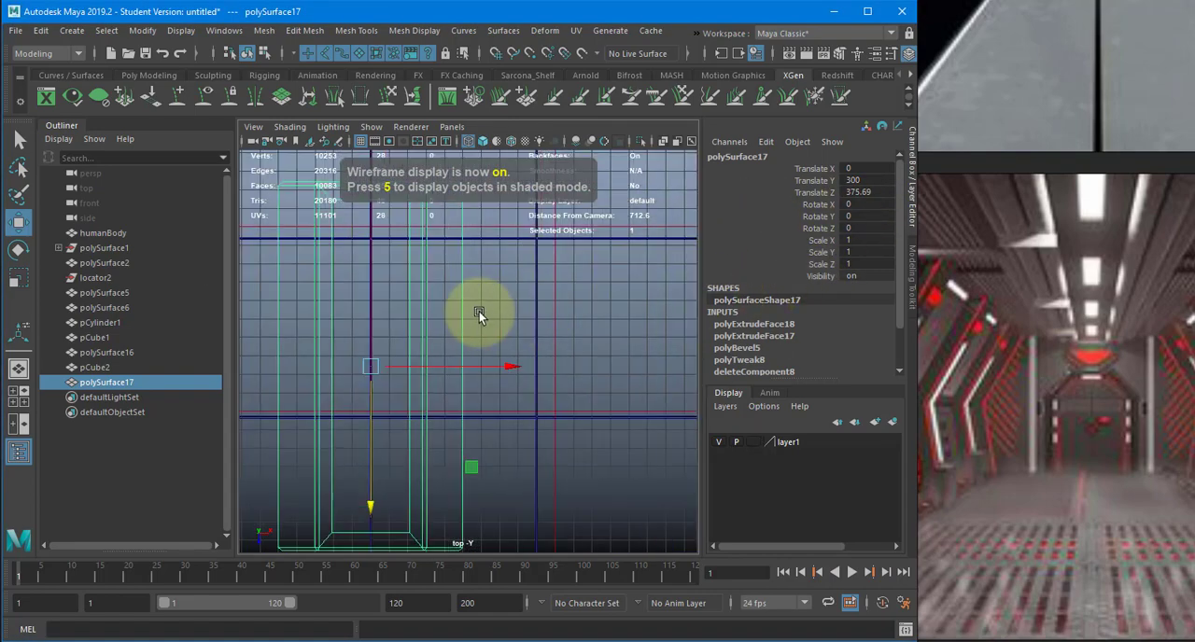
middle_click_drag(443, 369, 511, 279, "alt")
key("x")
left_click_drag(432, 312, 493, 320)
scroll(393, 318, "down", 2)
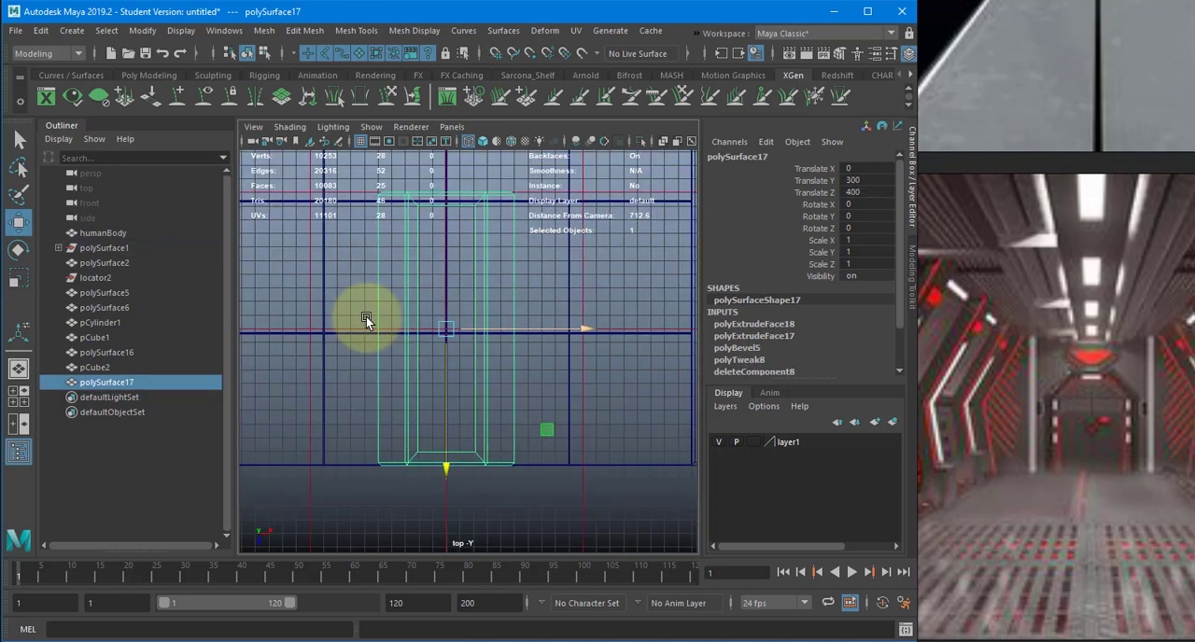
- Create an Arnold area light in the perspective view
key("space")
left_click_drag(367, 318, 377, 285)
left_click_drag(390, 288, 547, 379, "alt")
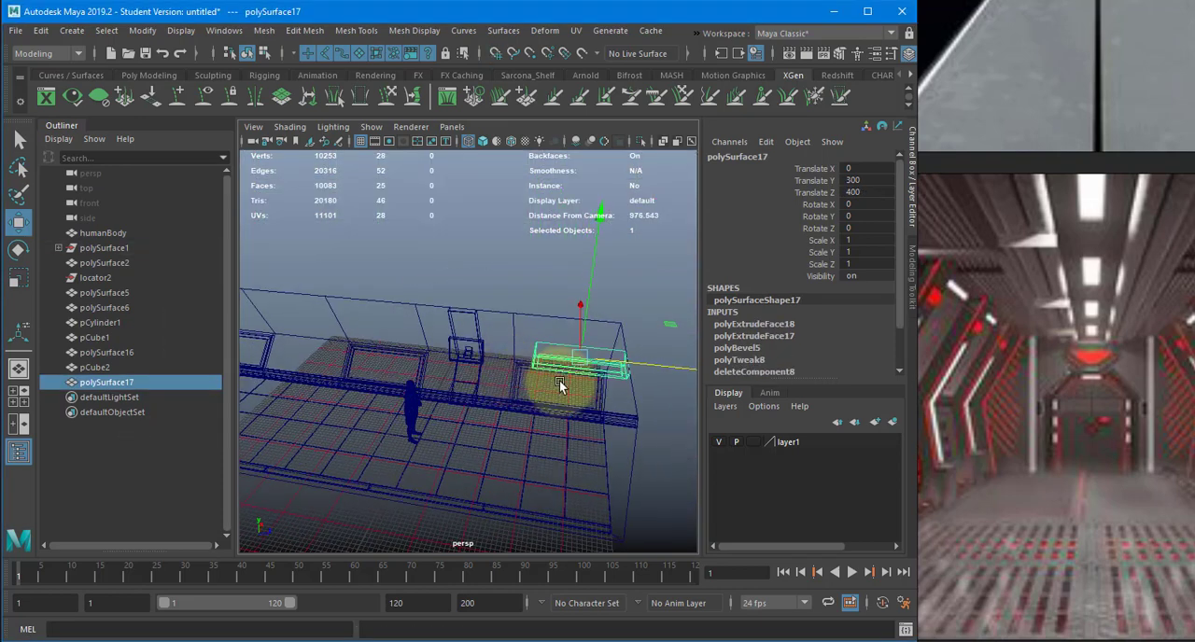
left_click(576, 31)
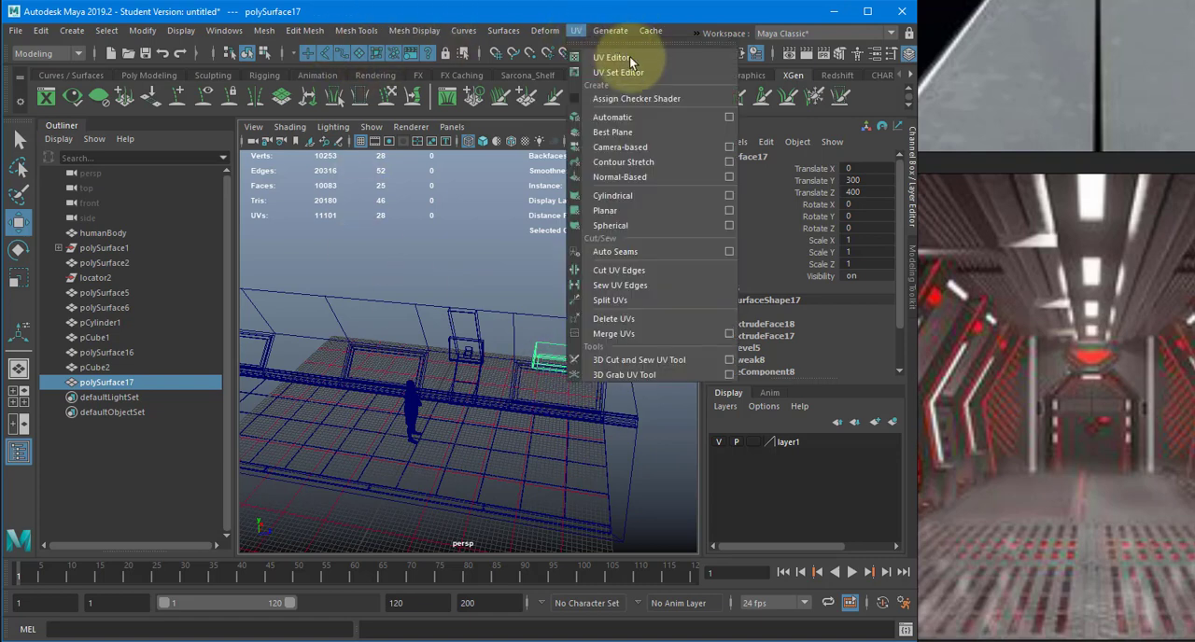
left_click(602, 31)
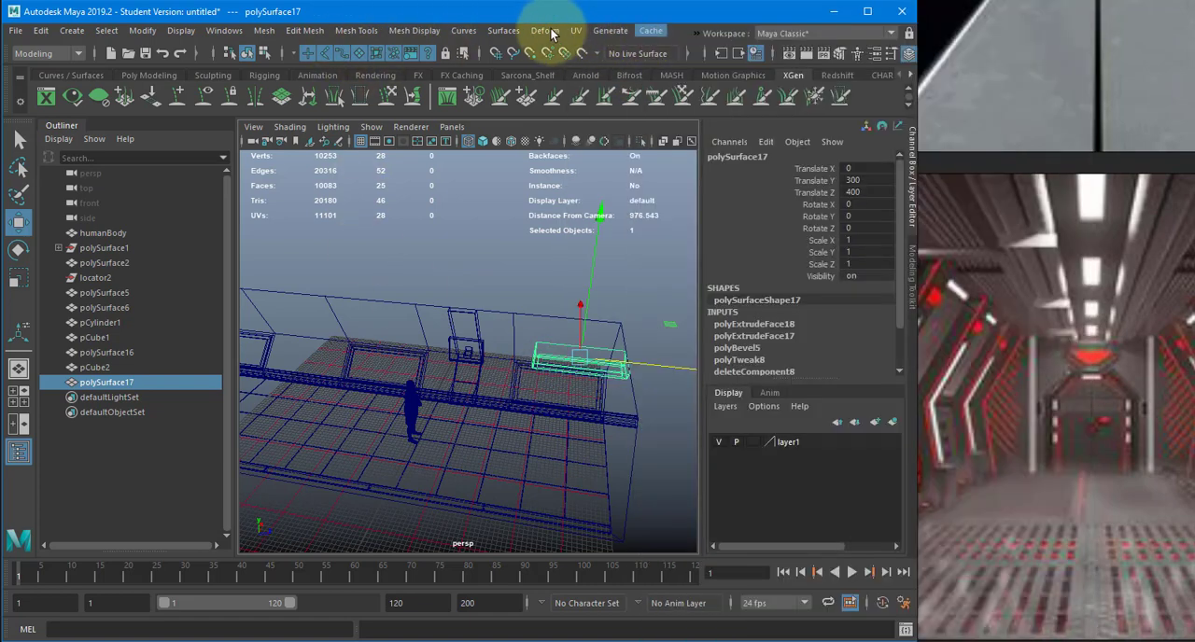
left_click(693, 33)
mouse_move(727, 54)
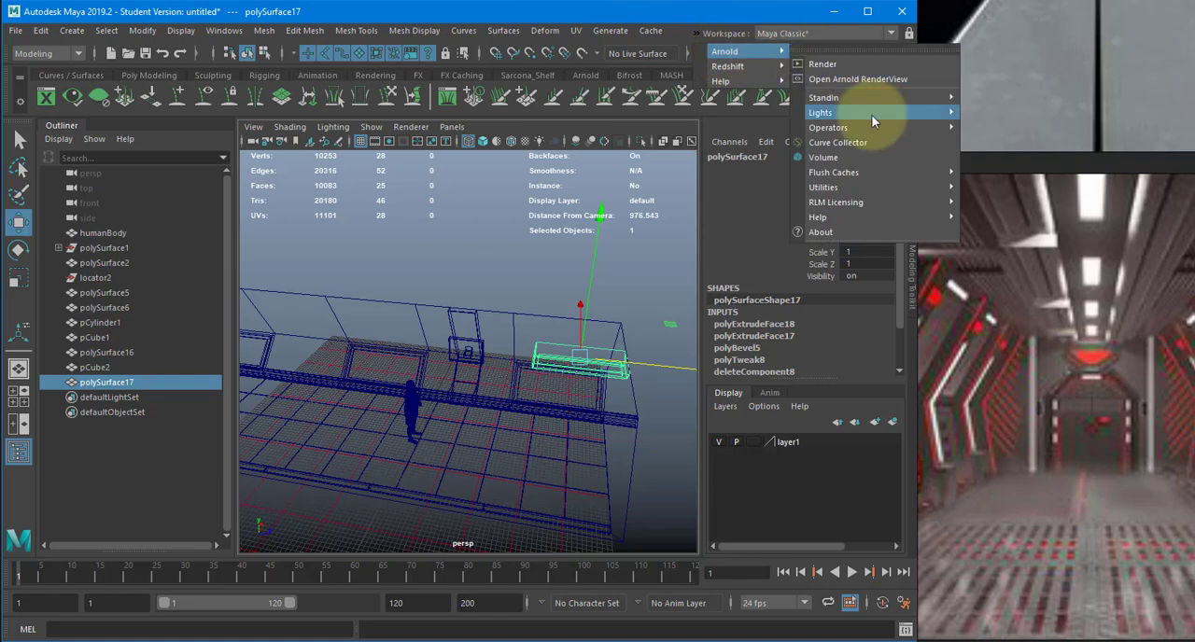
mouse_move(925, 116)
left_click(1021, 127)
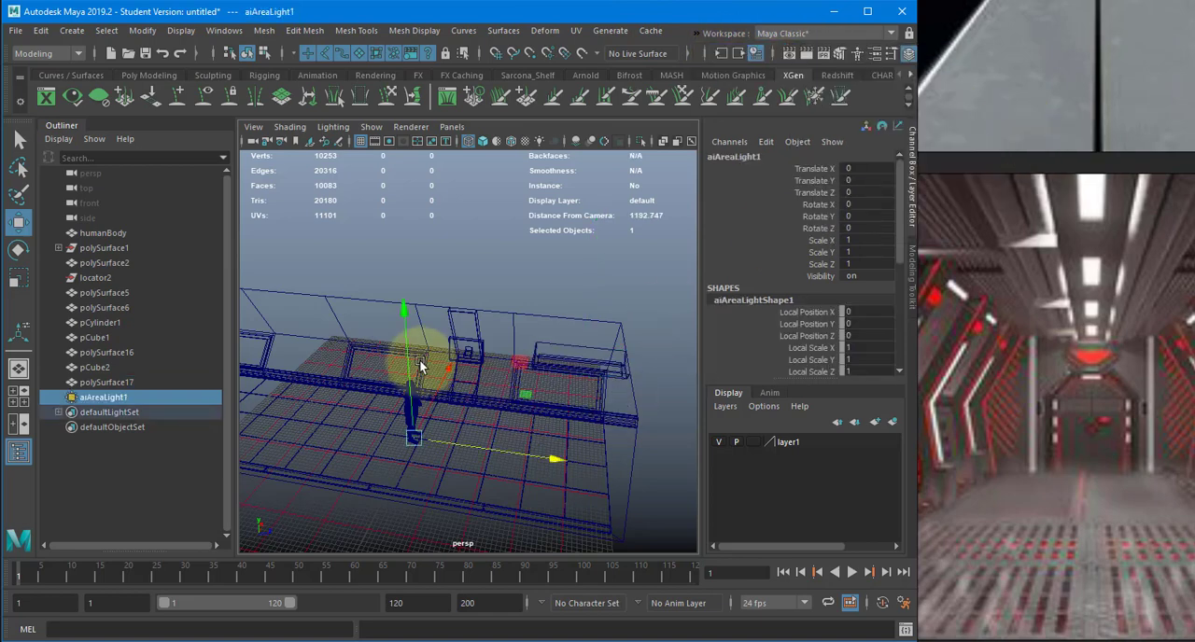
- Move the area light up near the ceiling fixture, scale it uniformly to about 102, and rotate it -90 degrees in X
left_click_drag(446, 349, 640, 290)
key("r")
key("e")
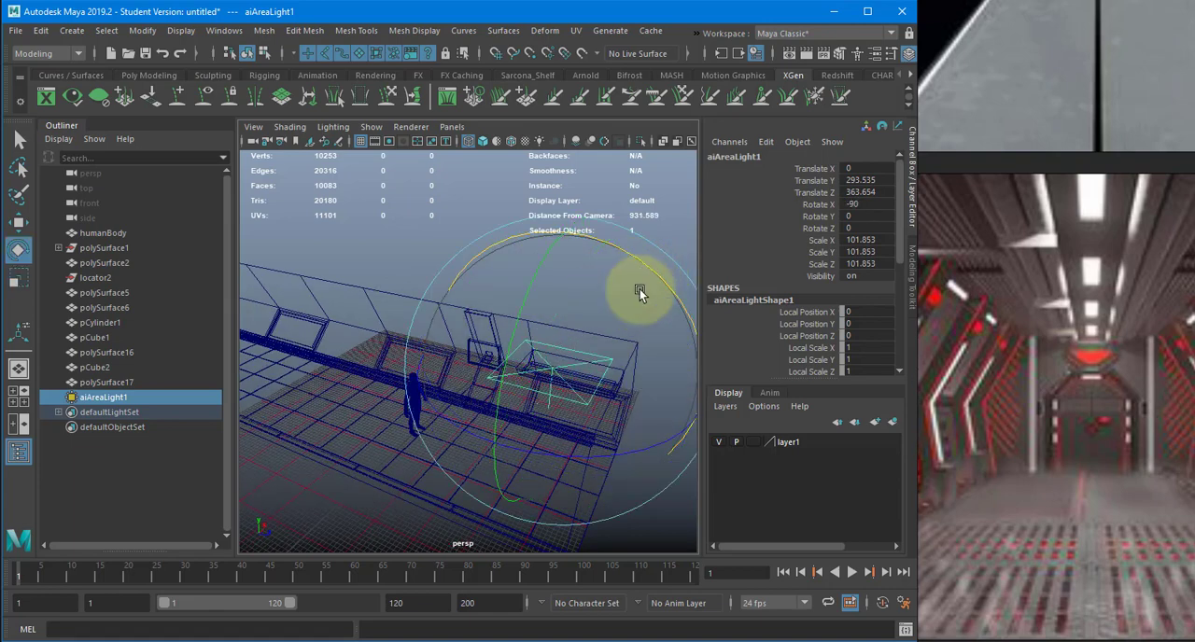
- Align the area light lengthwise with the ceiling fixture in the top view, at about 405 in Translate Z
key("r")
key("space")
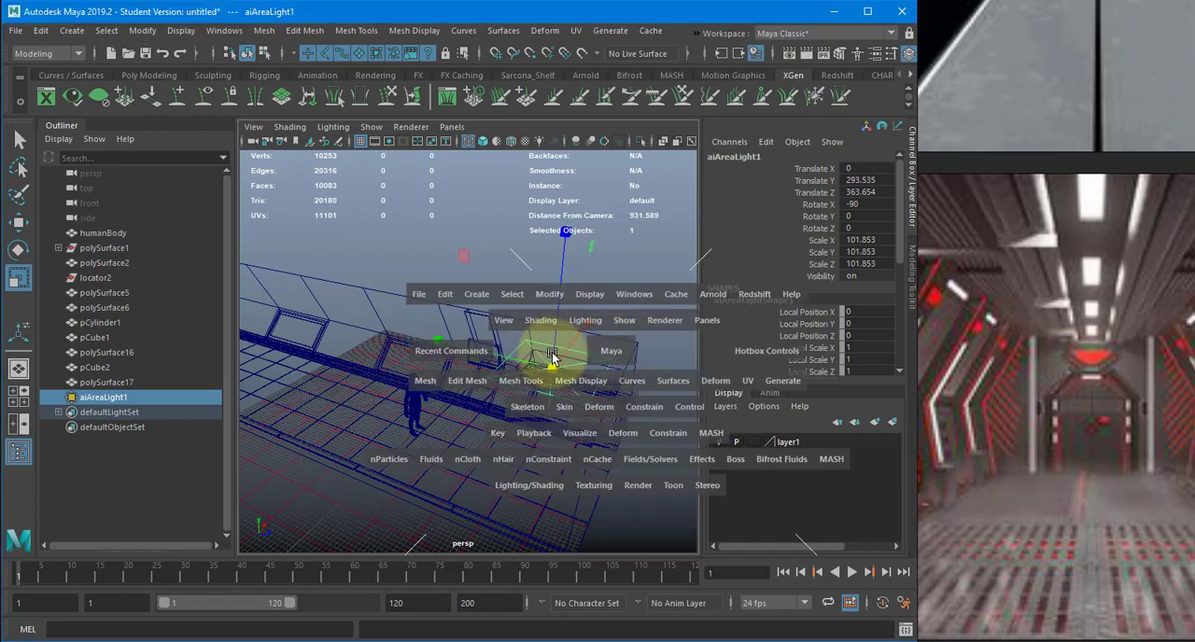
left_click_drag(554, 358, 598, 282)
scroll(502, 323, "up", 1)
right_click_drag(501, 323, 417, 393, "alt")
middle_click_drag(416, 393, 411, 497, "alt")
key("w")
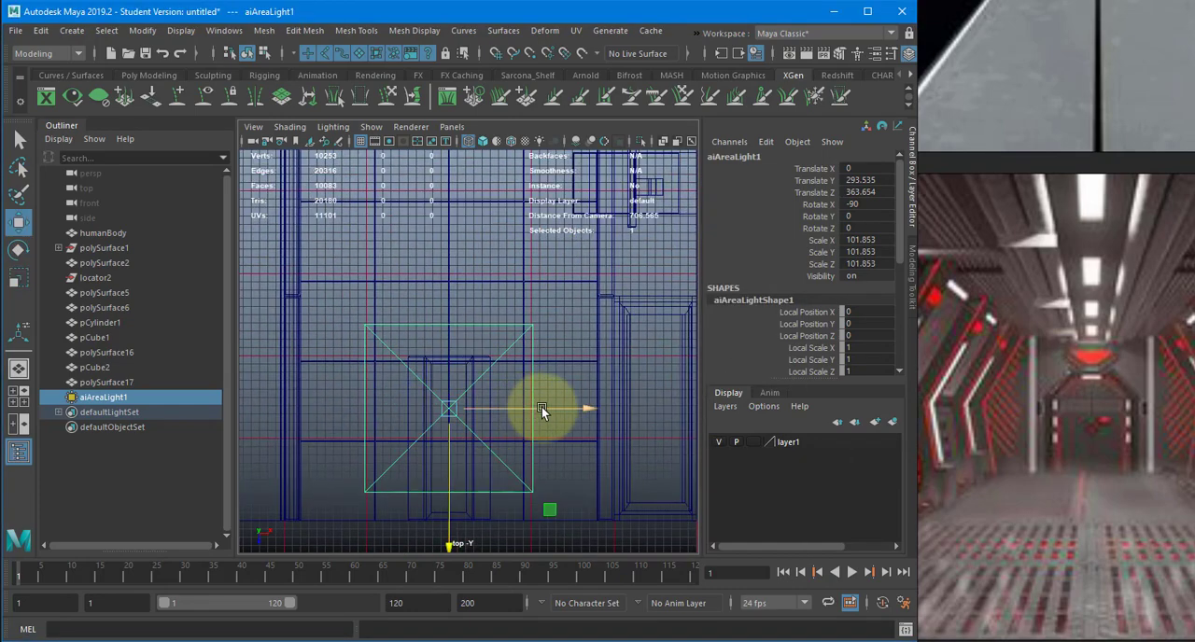
right_click_drag(541, 407, 351, 381, "alt")
middle_click_drag(351, 381, 340, 337, "alt")
left_click_drag(447, 387, 446, 407)
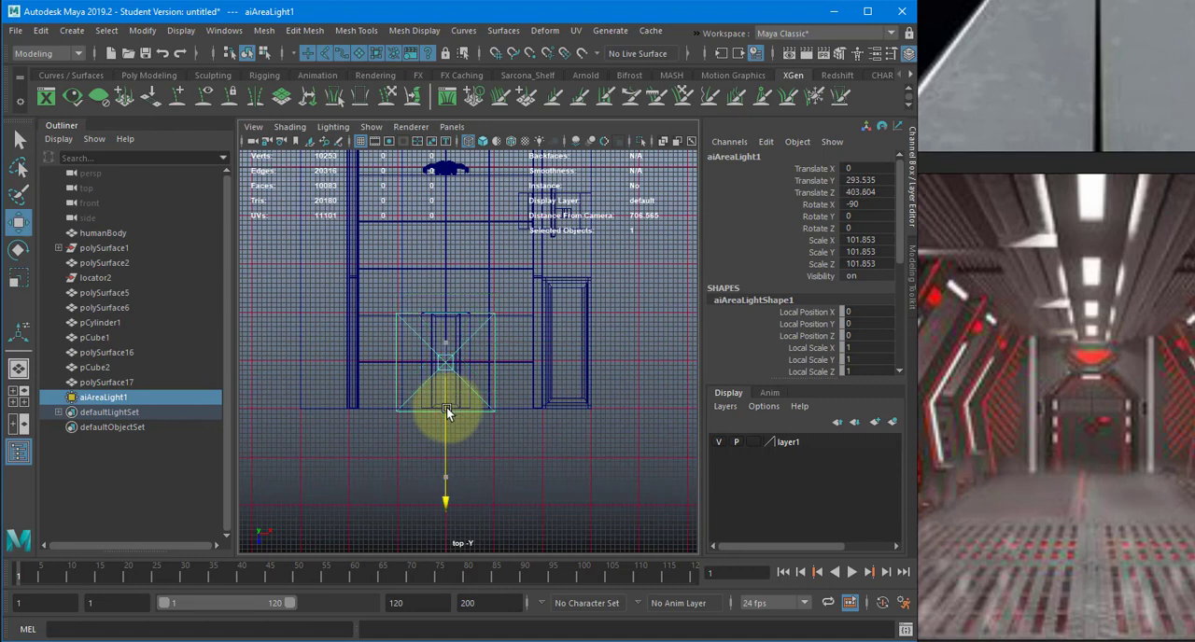
- Scale the area light to fit inside the fixture's outline, about 21 in Scale X and 96 in Scale Y
key("r")
left_click_drag(576, 363, 482, 372)
key("f")
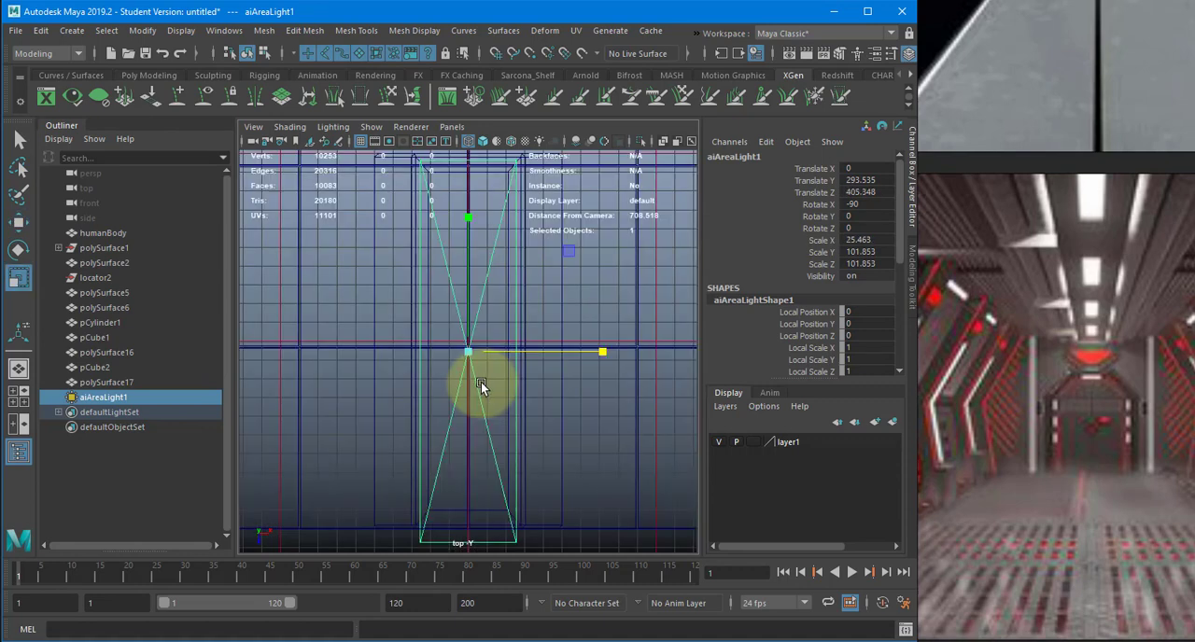
left_click_drag(599, 351, 588, 351)
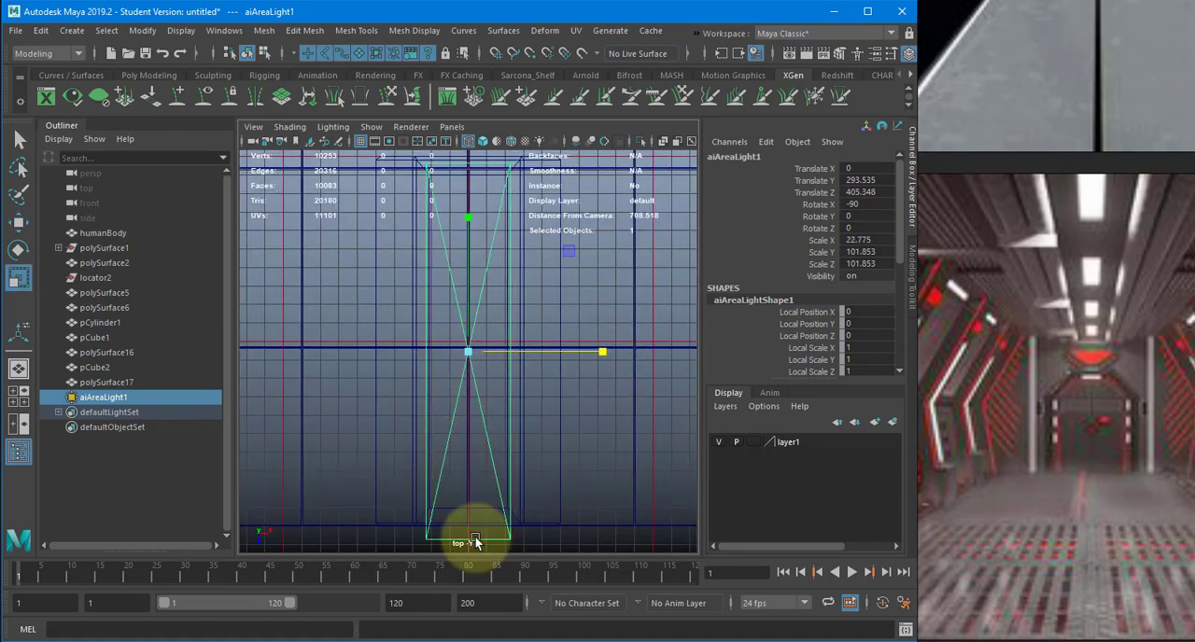
middle_click_drag(482, 454, 476, 475, "alt")
left_click_drag(457, 234, 460, 244)
left_click_drag(597, 373, 540, 370)
- Lower the area light to about 283 in Translate Y in shaded perspective, and shorten it to about 85 in Scale Y
key("space")
key("5")
key("f")
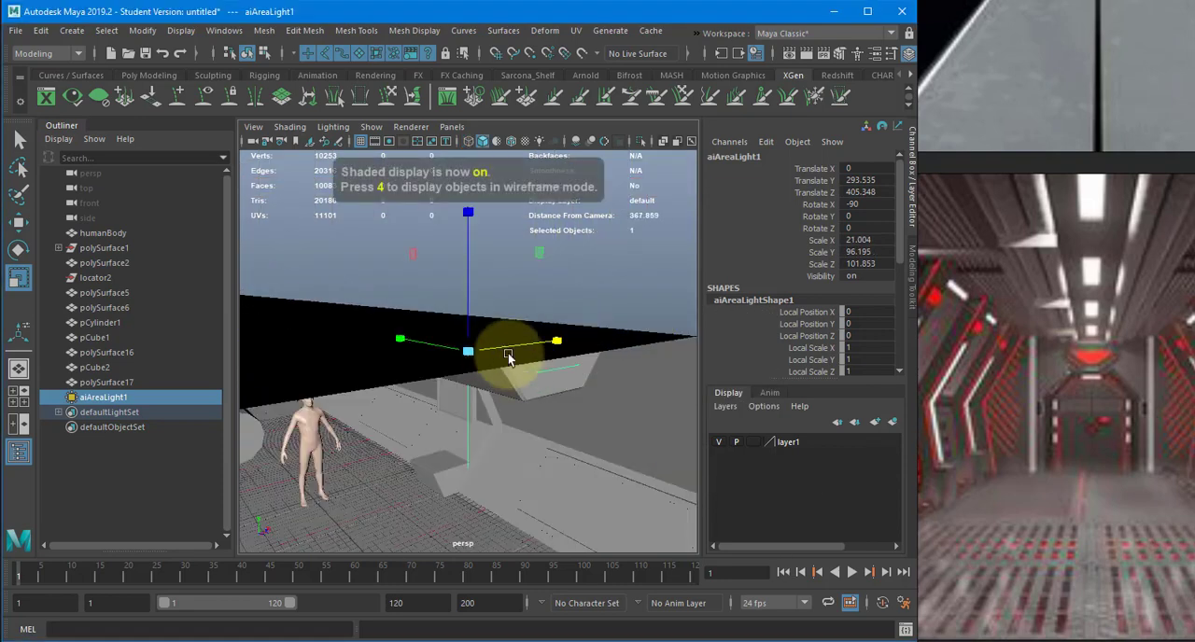
key("w")
left_click_drag(466, 278, 467, 287)
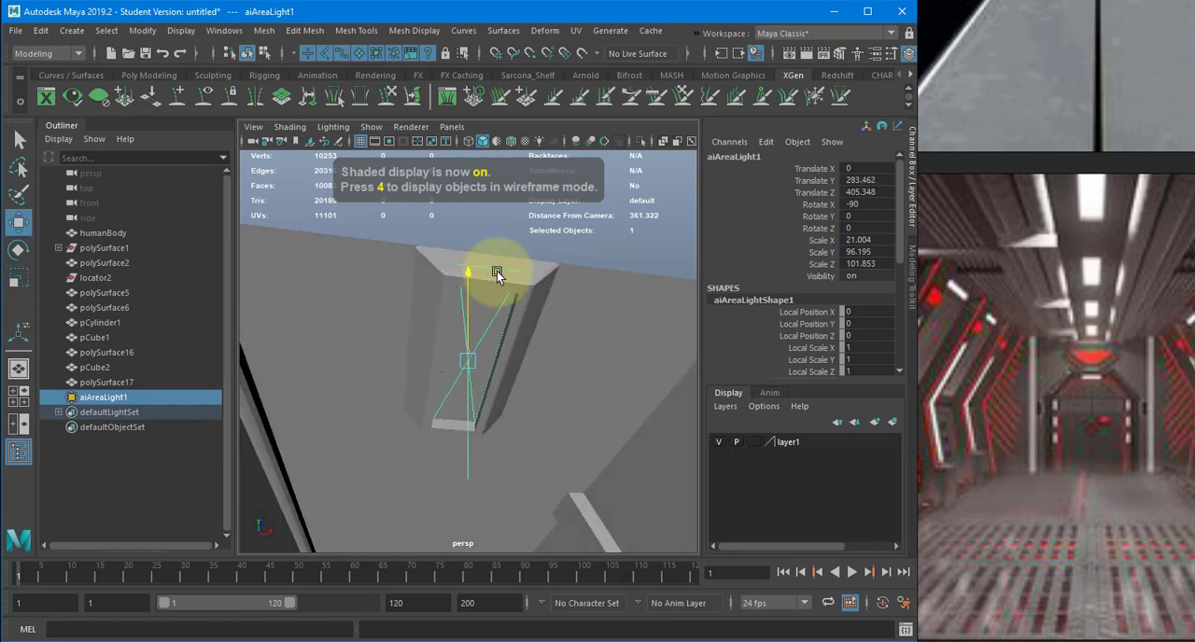
key("r")
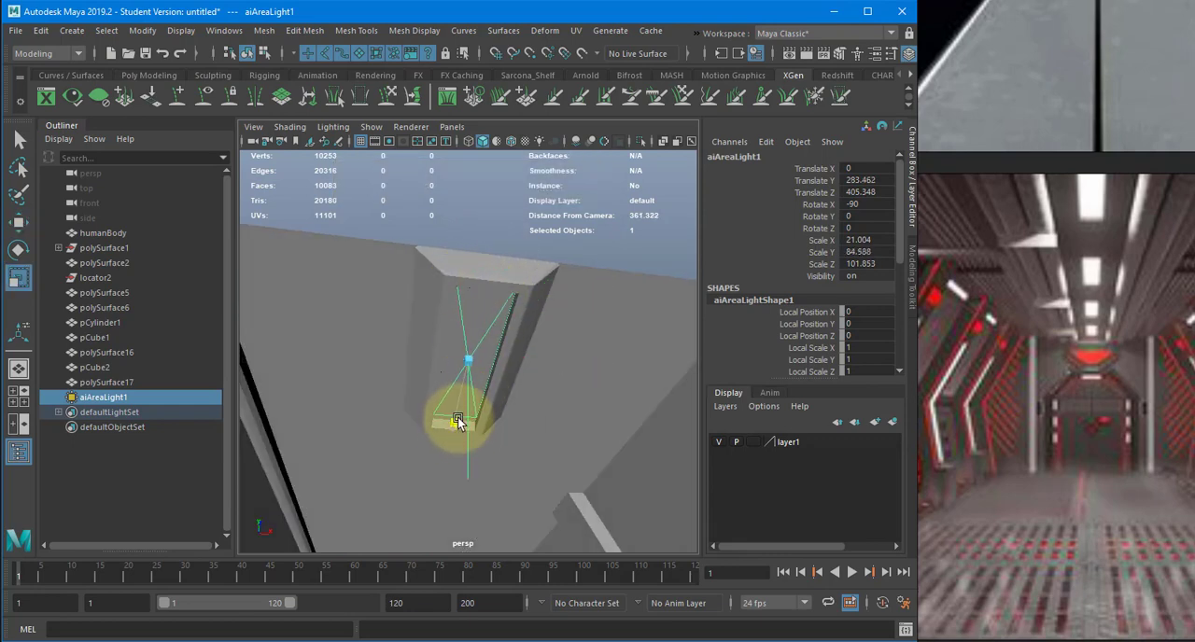
left_click_drag(458, 422, 504, 280, "alt")
- Fit the area light to the fixture's recess at about Translate Y 276 and Z 404, with Scale X 20 and Scale Y 85
key("w")
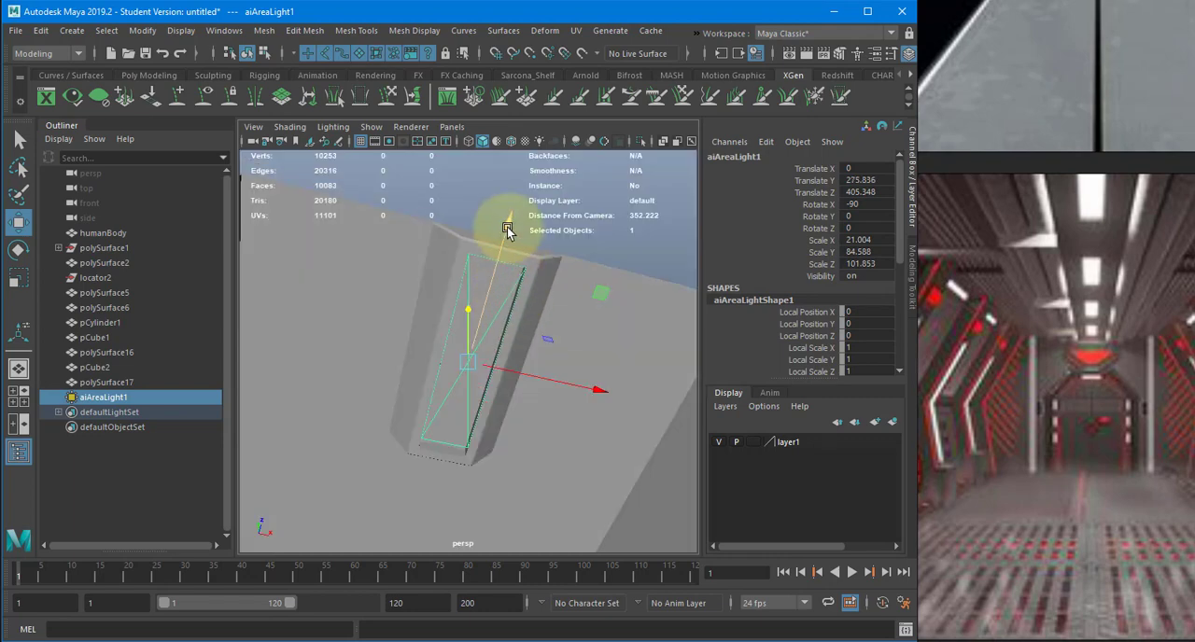
key("r")
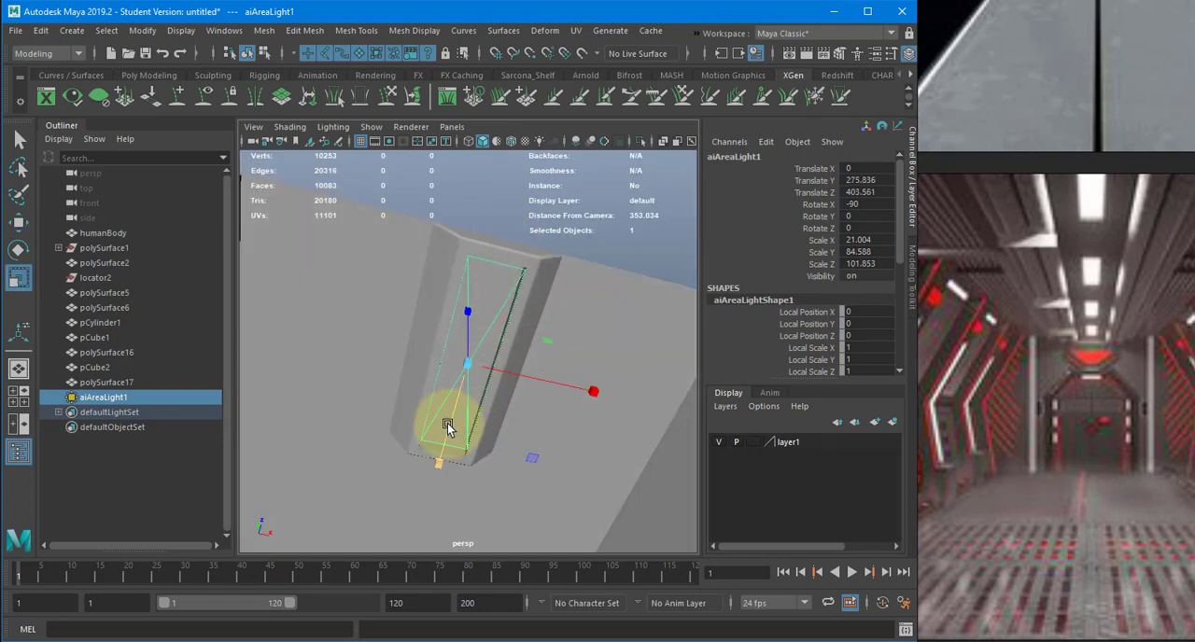
left_click_drag(467, 421, 581, 392)
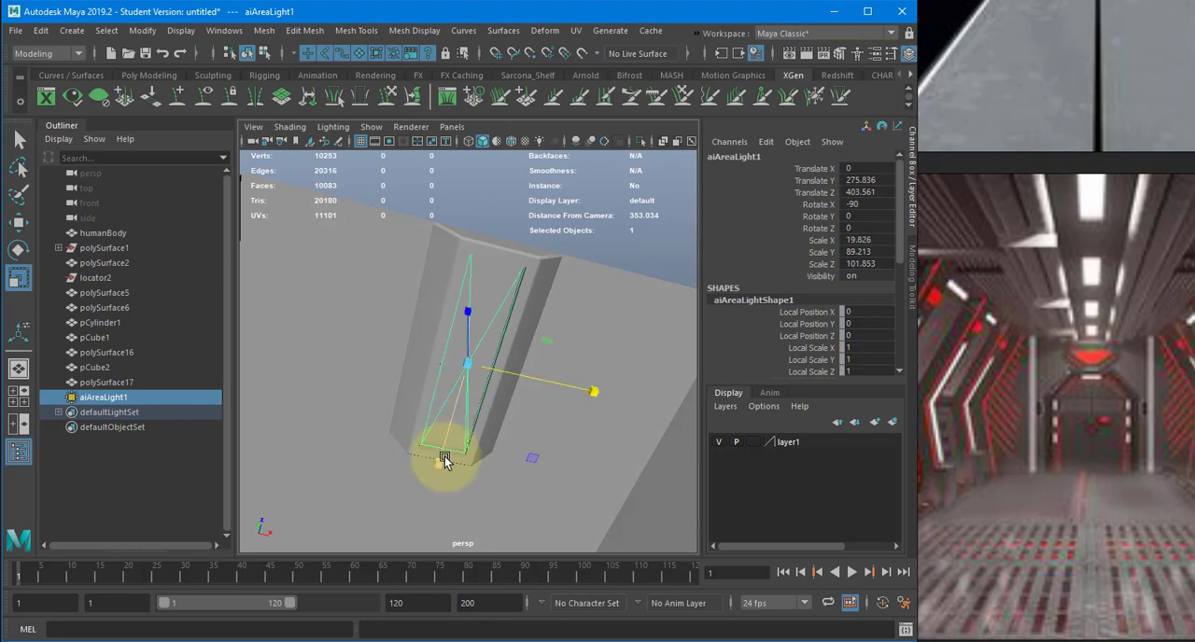
left_click_drag(446, 456, 449, 453)
left_click(584, 393)
- Frame the corridor interior with the figure and area light, and render the perspective view in a resized Arnold RenderView window
key("bracketleft")
key("bracketleft")
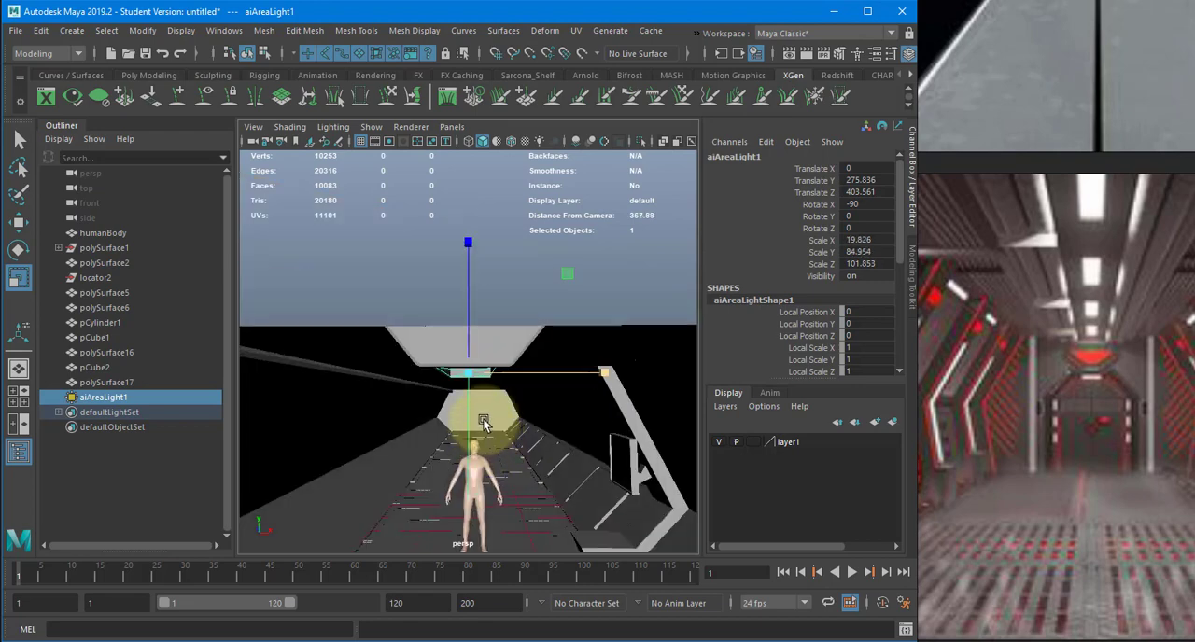
left_click_drag(467, 411, 433, 161, "alt")
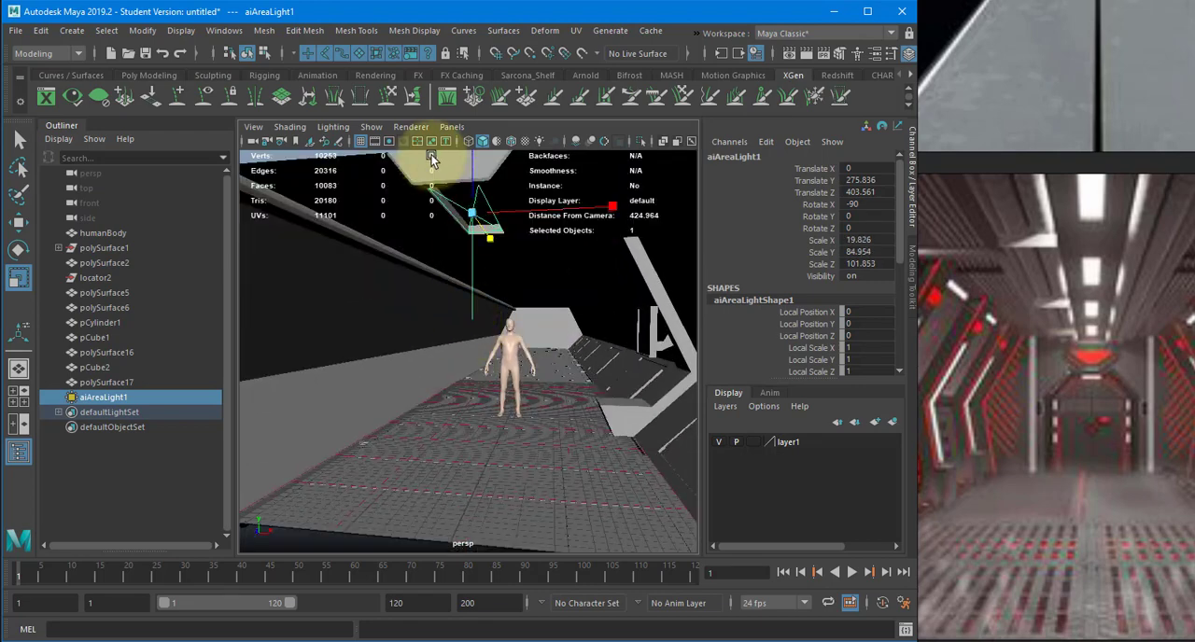
left_click(691, 31)
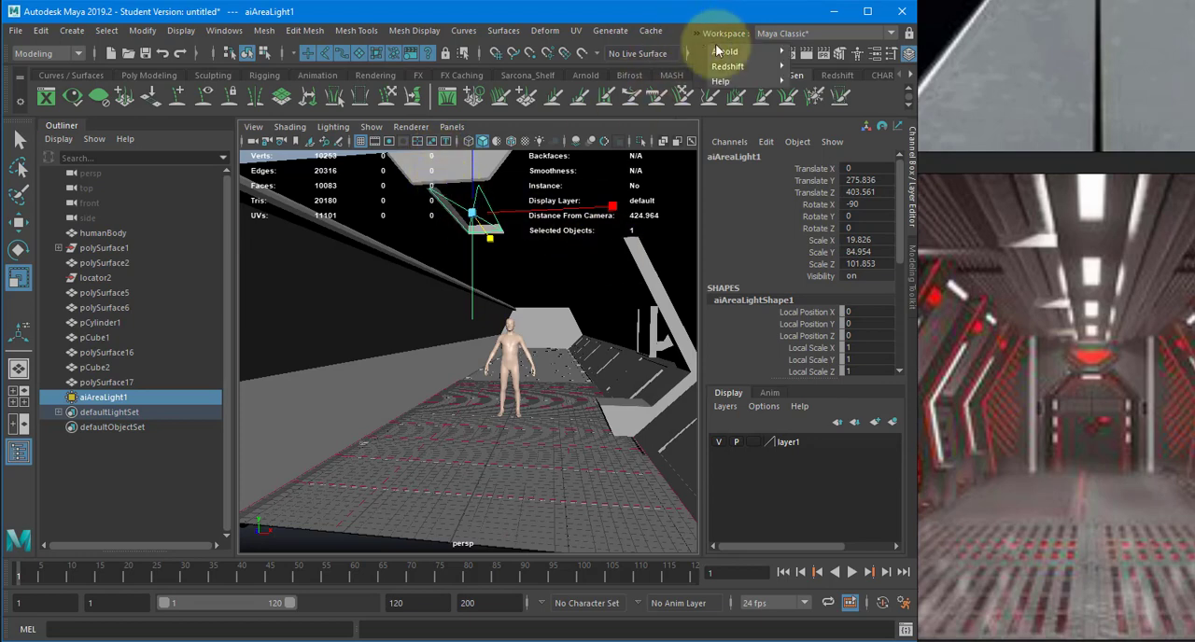
mouse_move(776, 53)
left_click(831, 78)
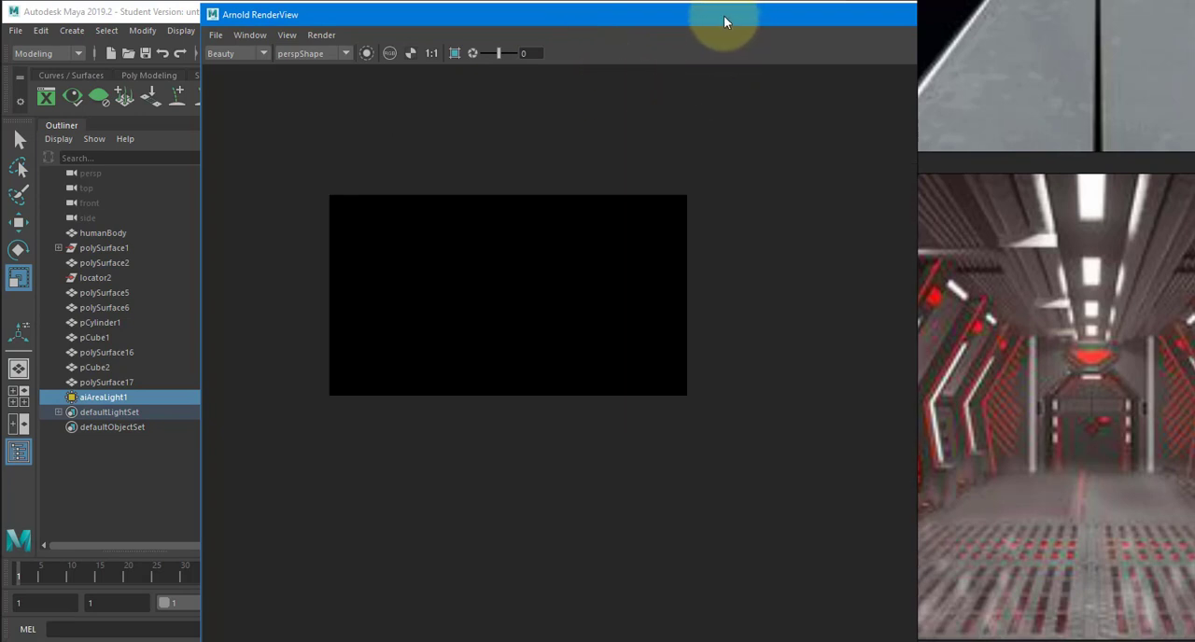
left_click_drag(723, 21, 588, 48)
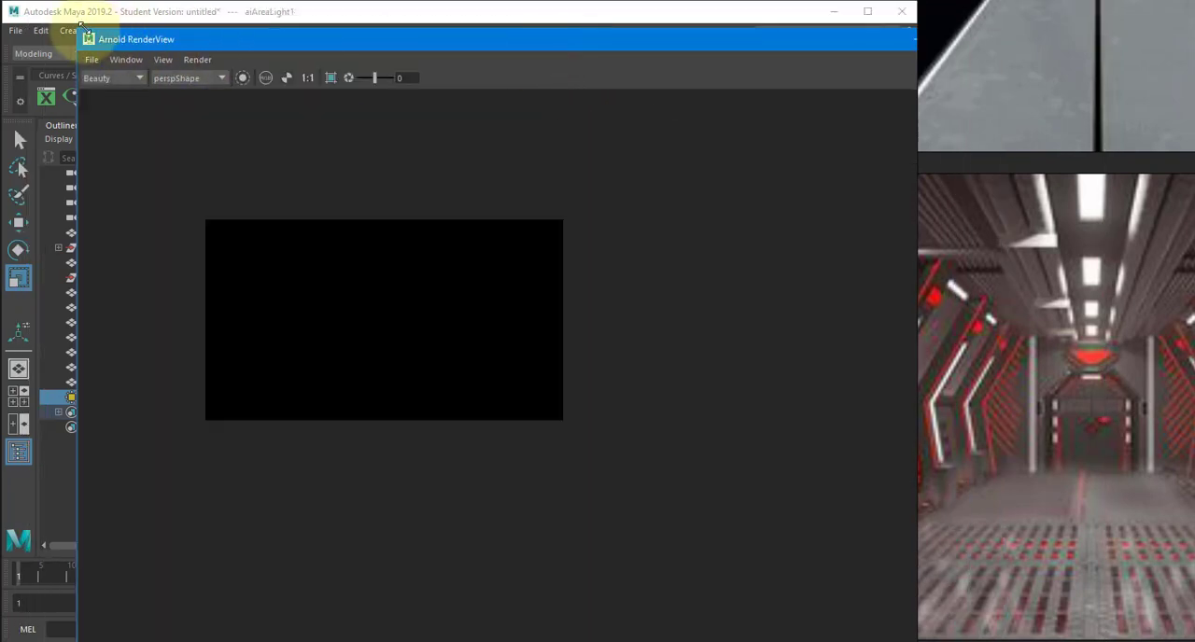
left_click_drag(84, 26, 415, 224)
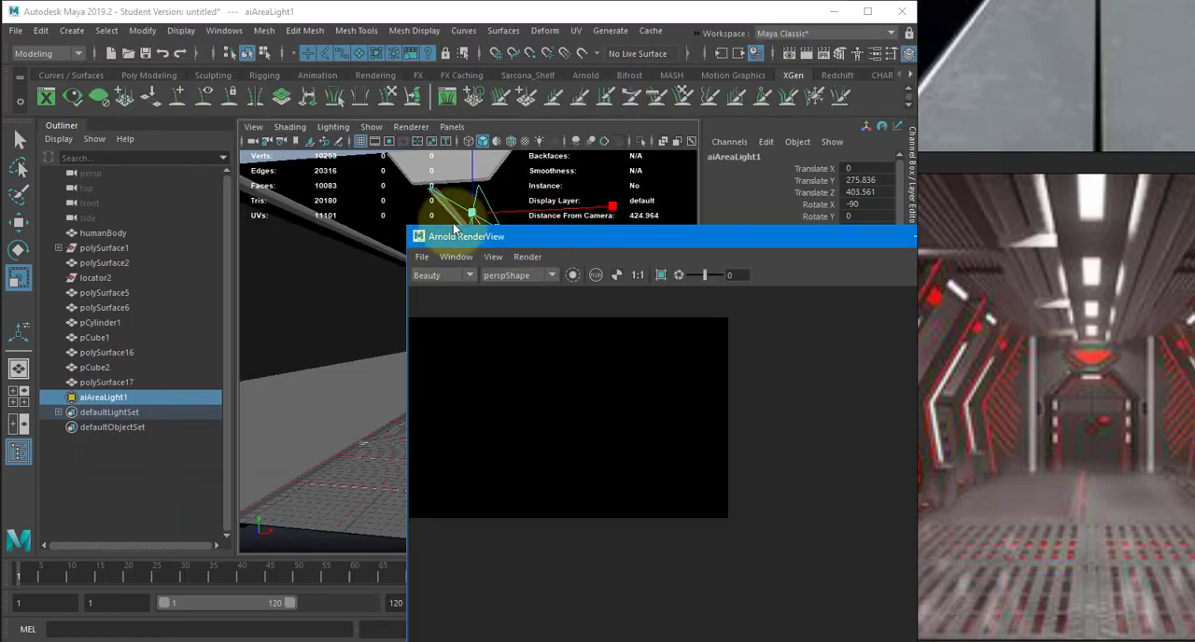
left_click_drag(549, 231, 182, 96)
middle_click_drag(322, 278, 448, 335)
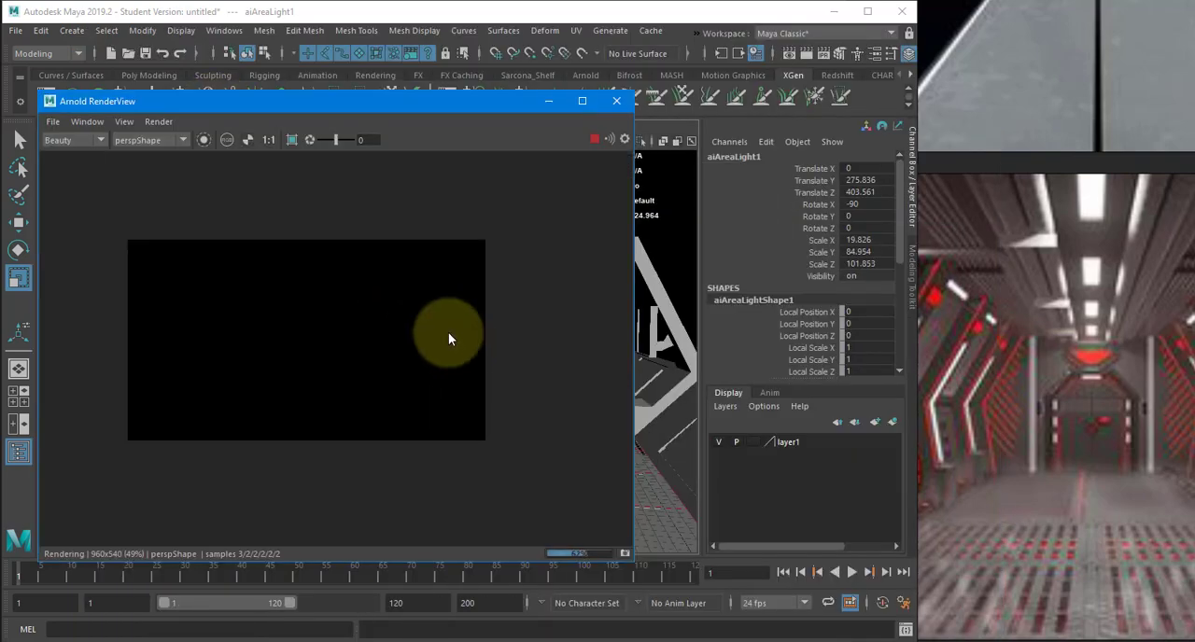
- Set the area light's Intensity to 50515 and check the corridor's brightness in the Arnold render
left_click_drag(456, 106, 473, 421)
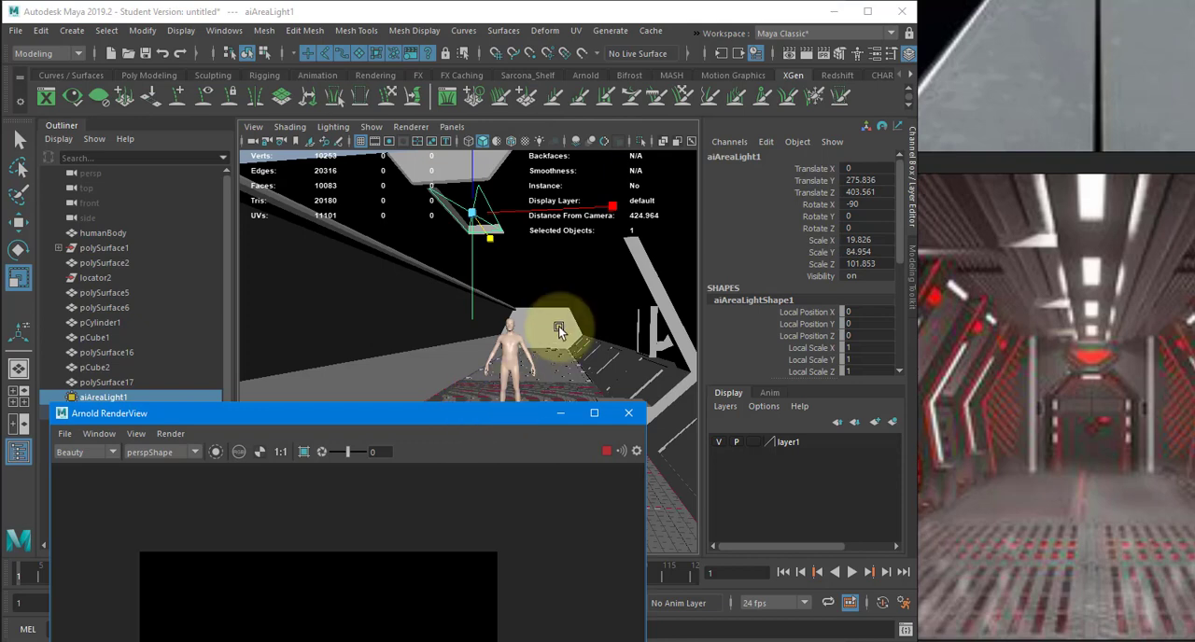
key("ctrl+a")
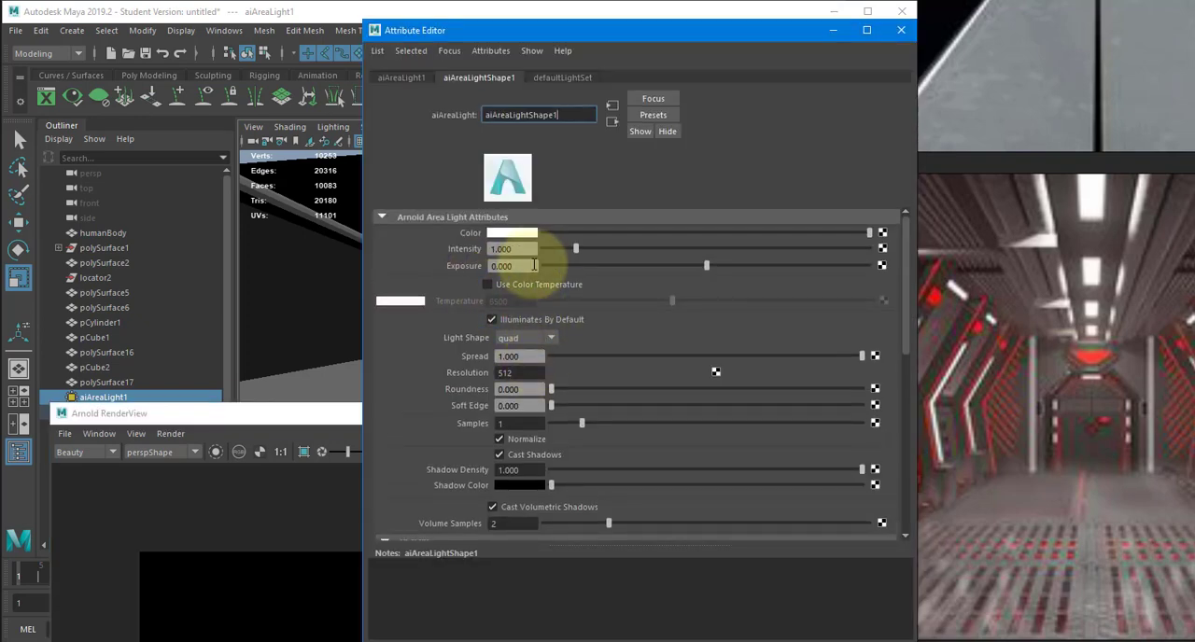
left_click_drag(533, 251, 442, 249)
type("50515")
key("Return")
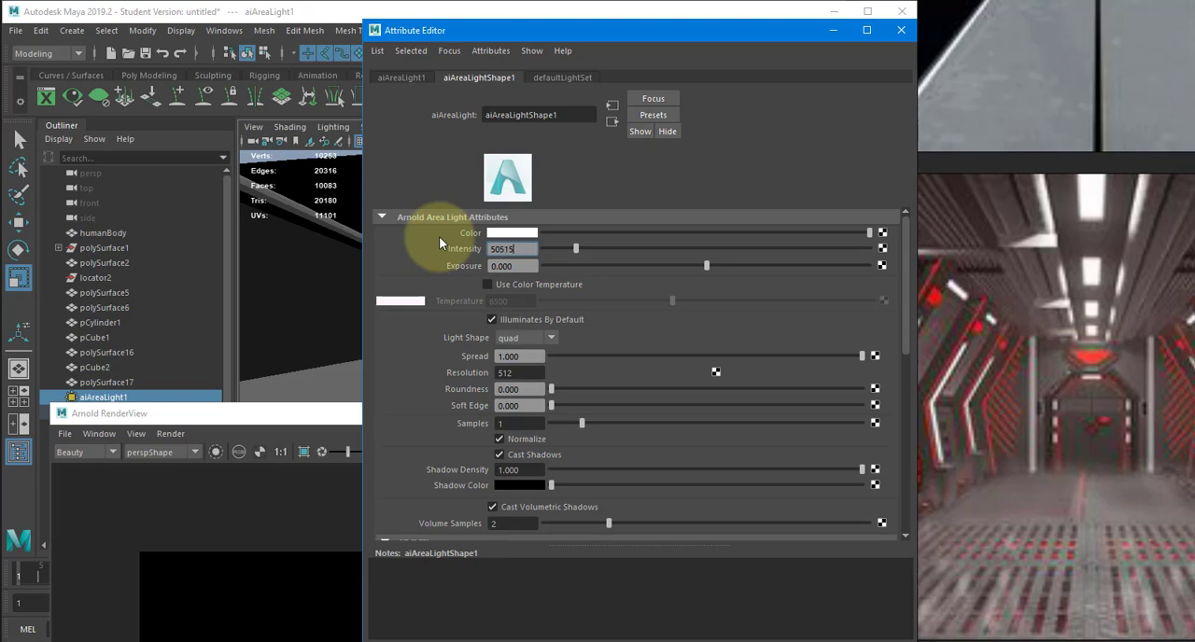
left_click_drag(310, 411, 333, 63)
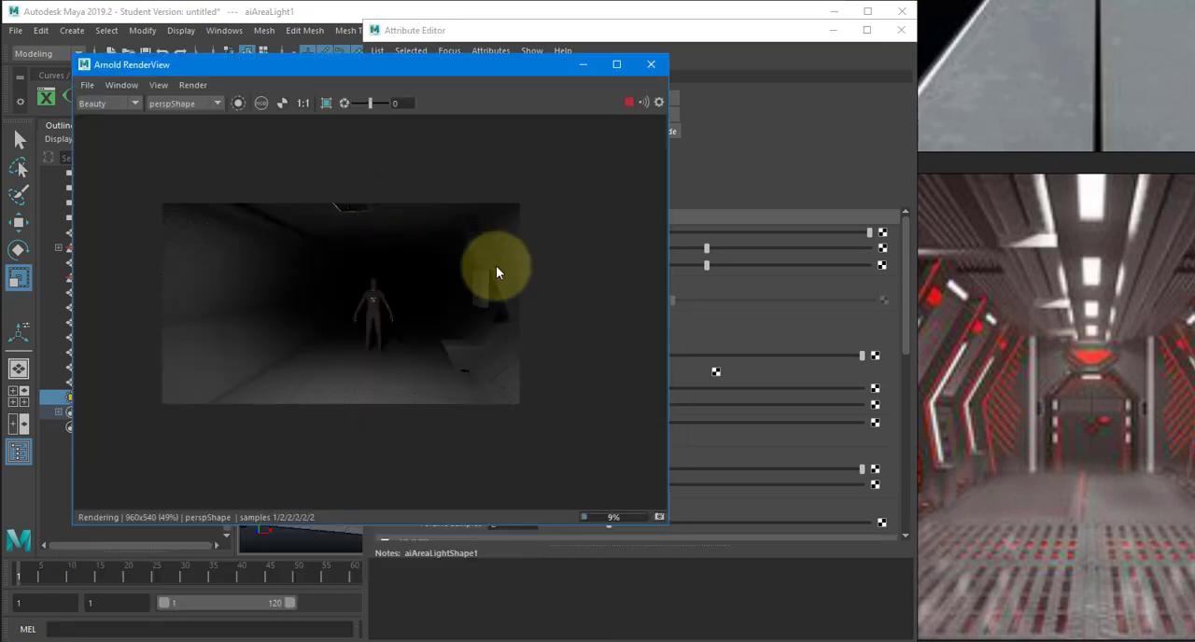
left_click(651, 64)
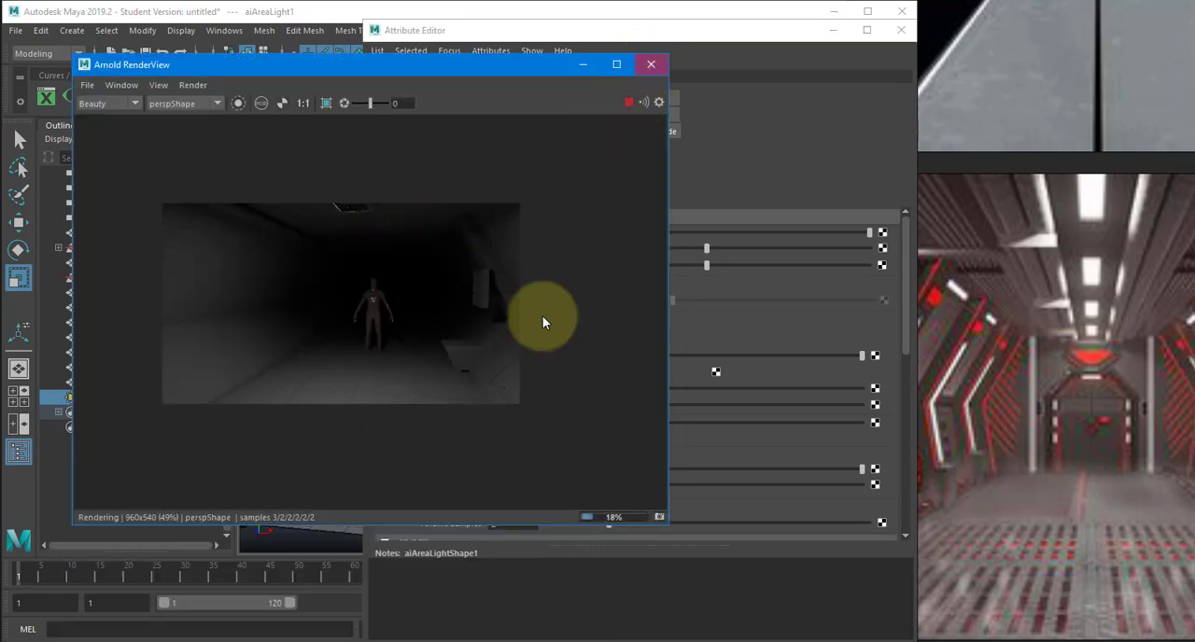
- Set the area light's Camera visibility to 1, raise its Transmission visibility, and render the perspective view again
scroll(447, 373, "down", 3)
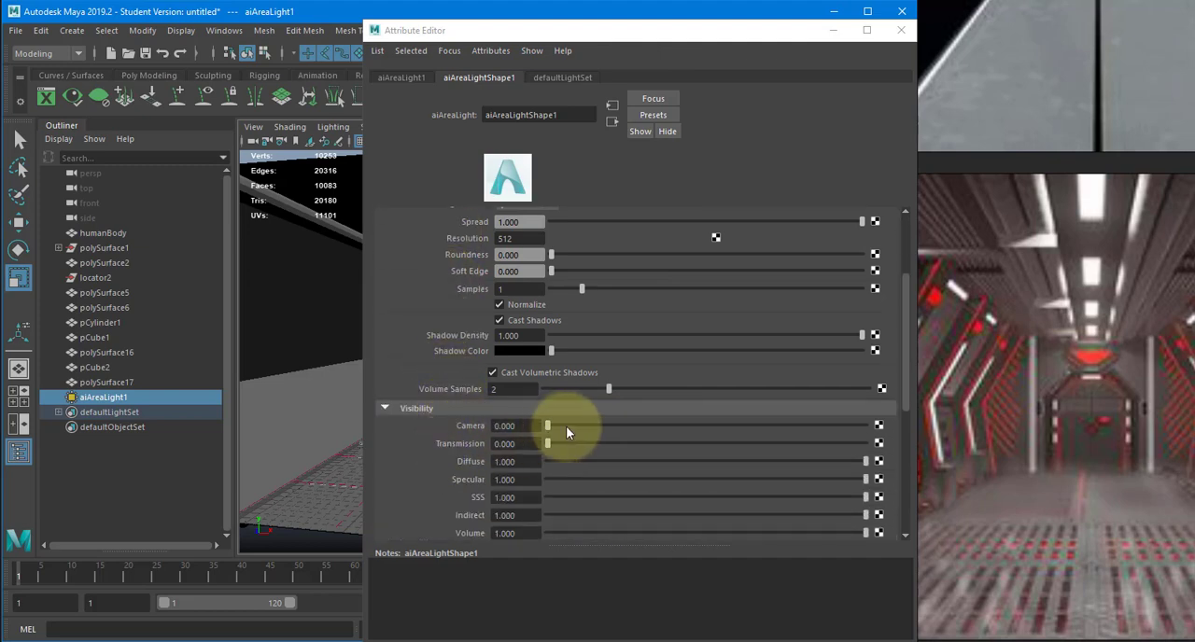
left_click_drag(566, 426, 868, 427)
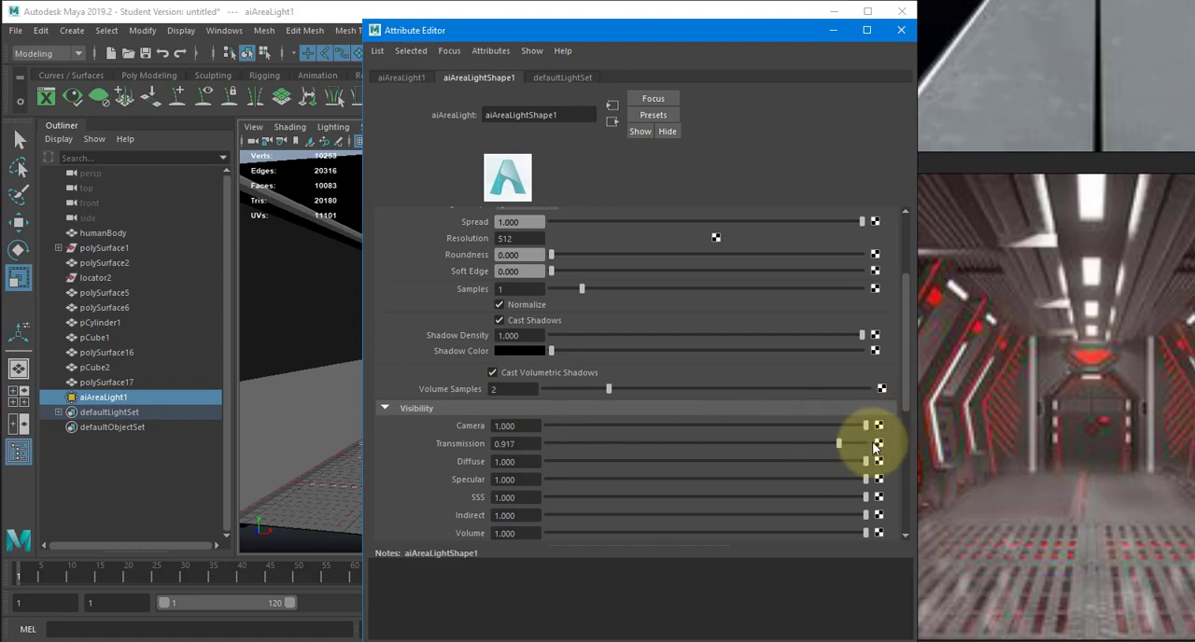
left_click(901, 30)
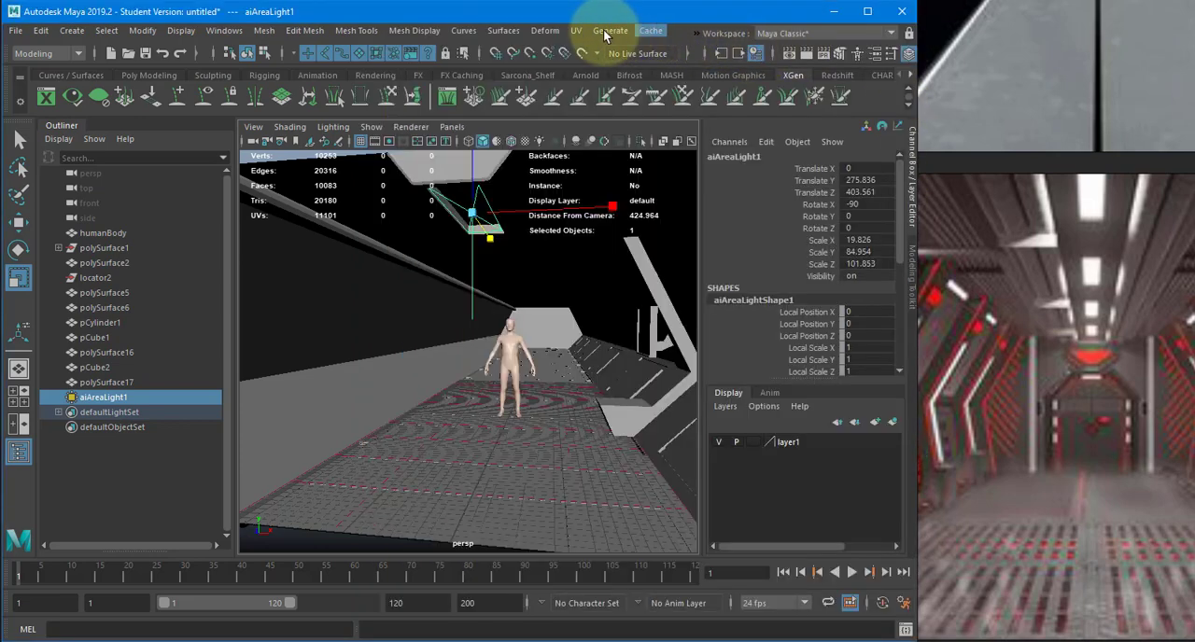
mouse_move(711, 51)
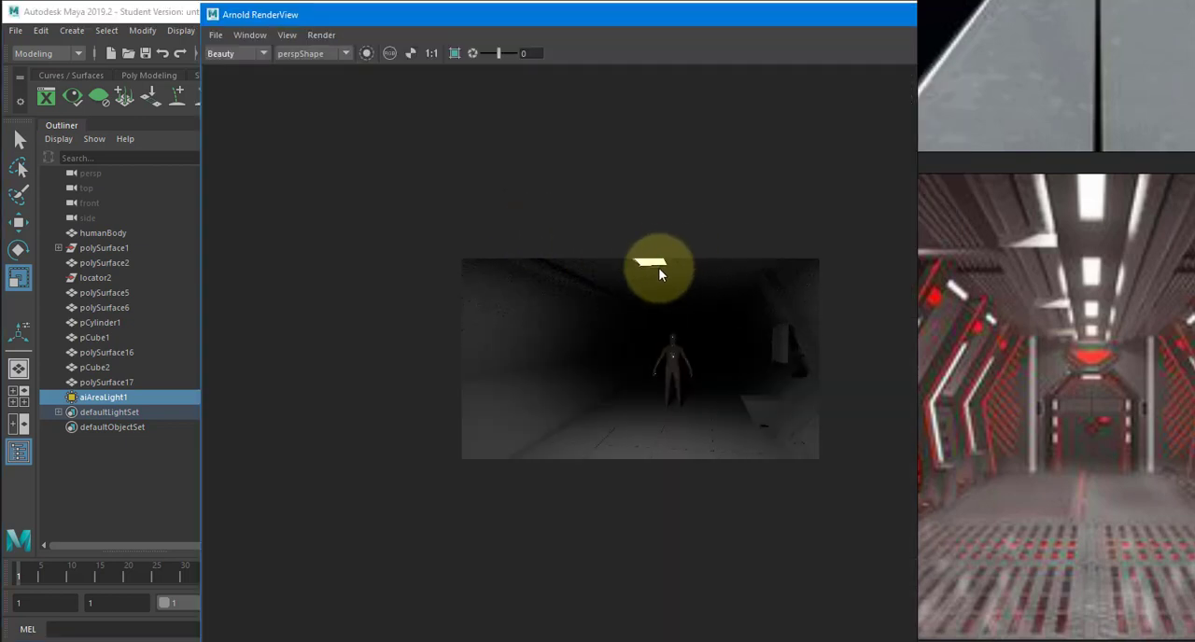
scroll(658, 259, "up", 3)
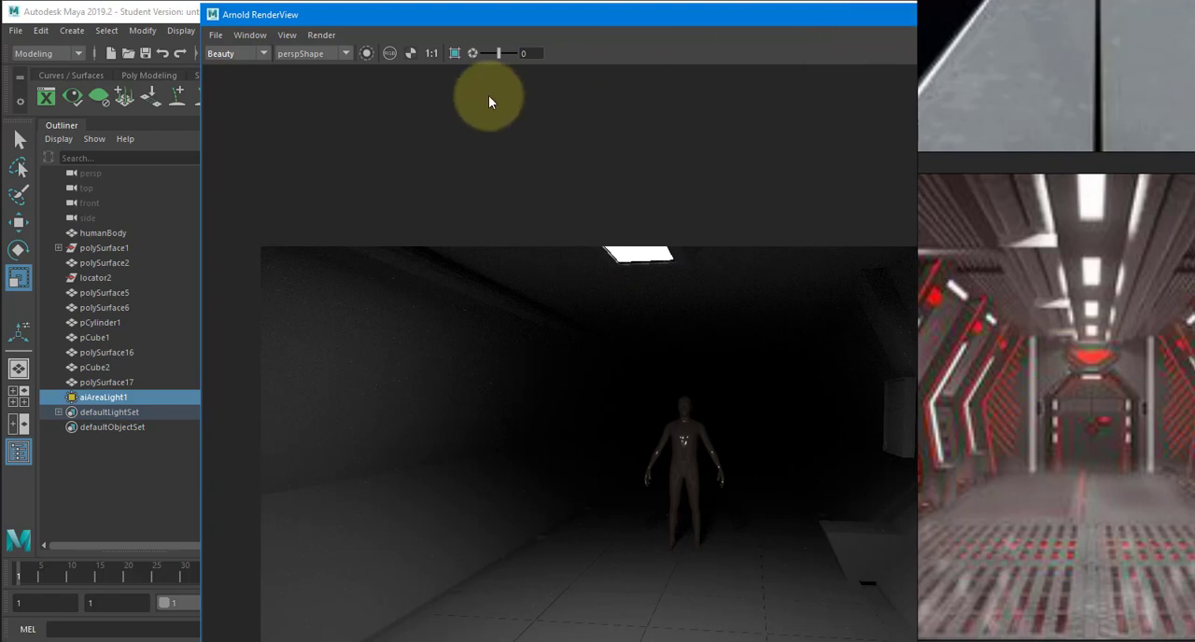
double_click(211, 16)
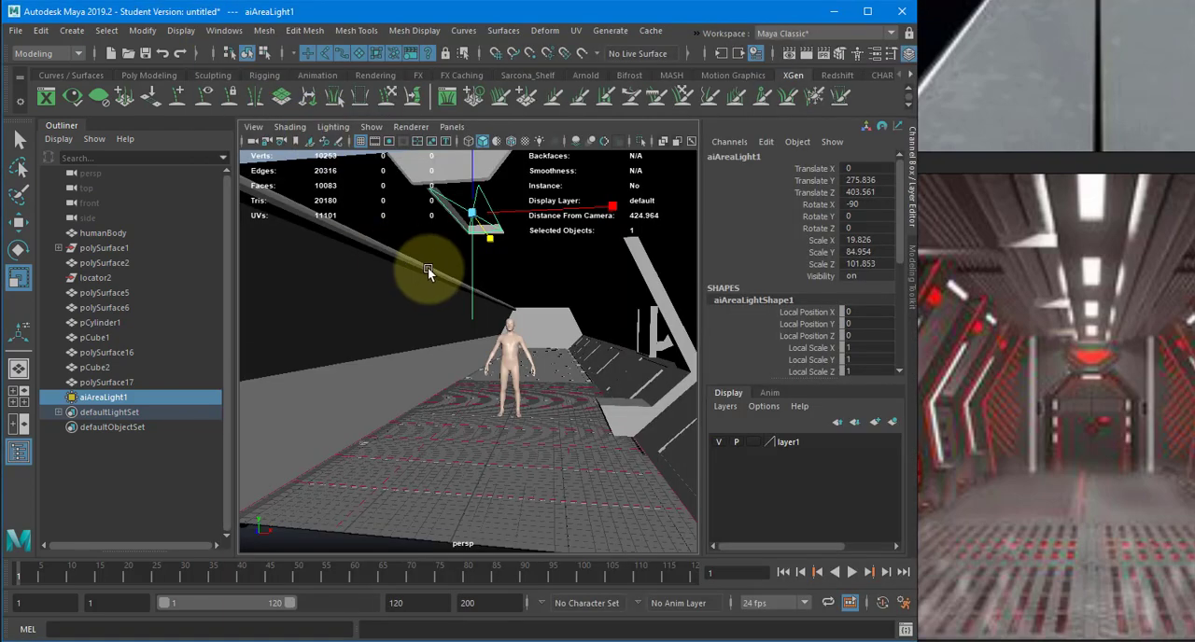
- Group the ceiling fixture with its area light and center the group's pivot
left_click(444, 173, "shift")
left_click_drag(509, 224, 494, 254, "alt")
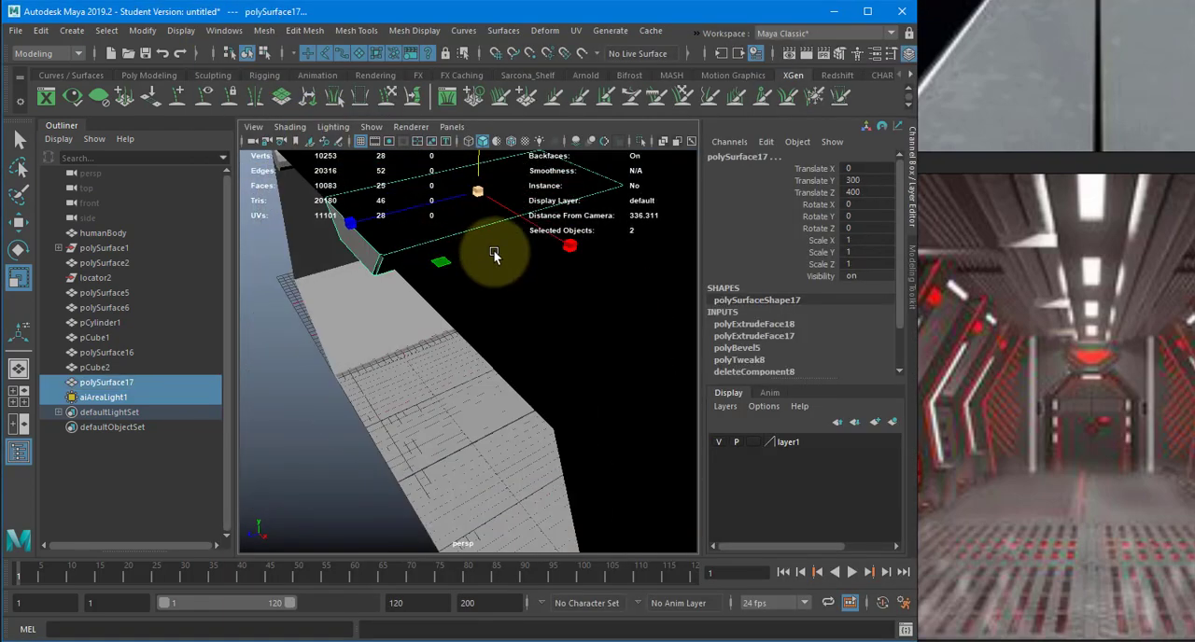
key("ctrl+g")
left_click(72, 30)
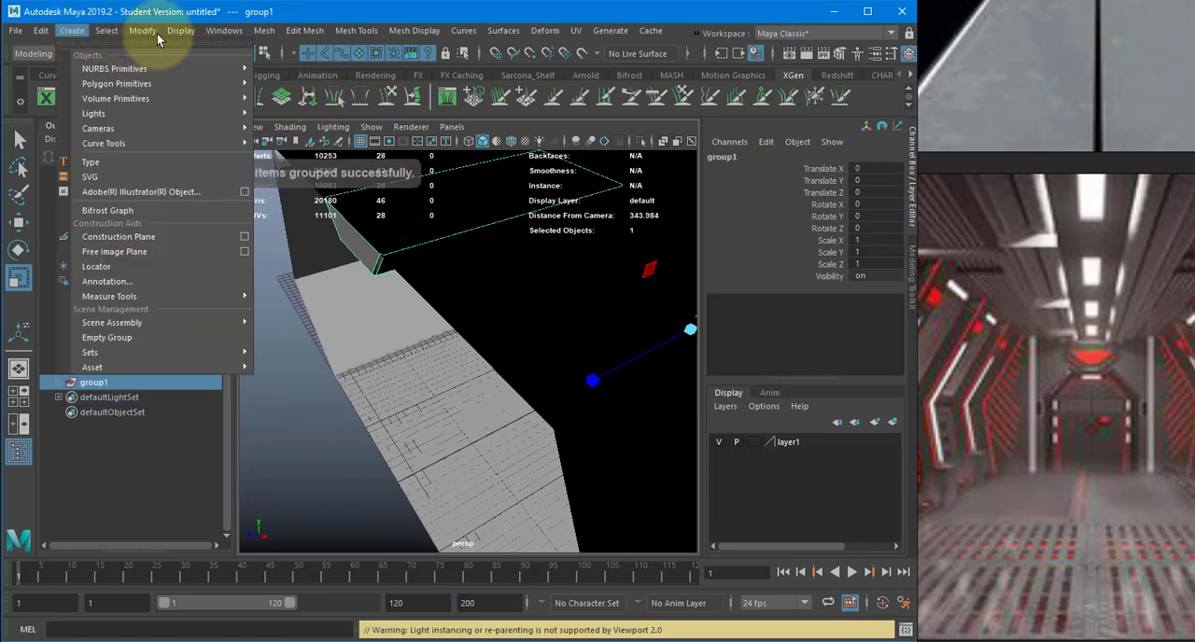
mouse_move(148, 32)
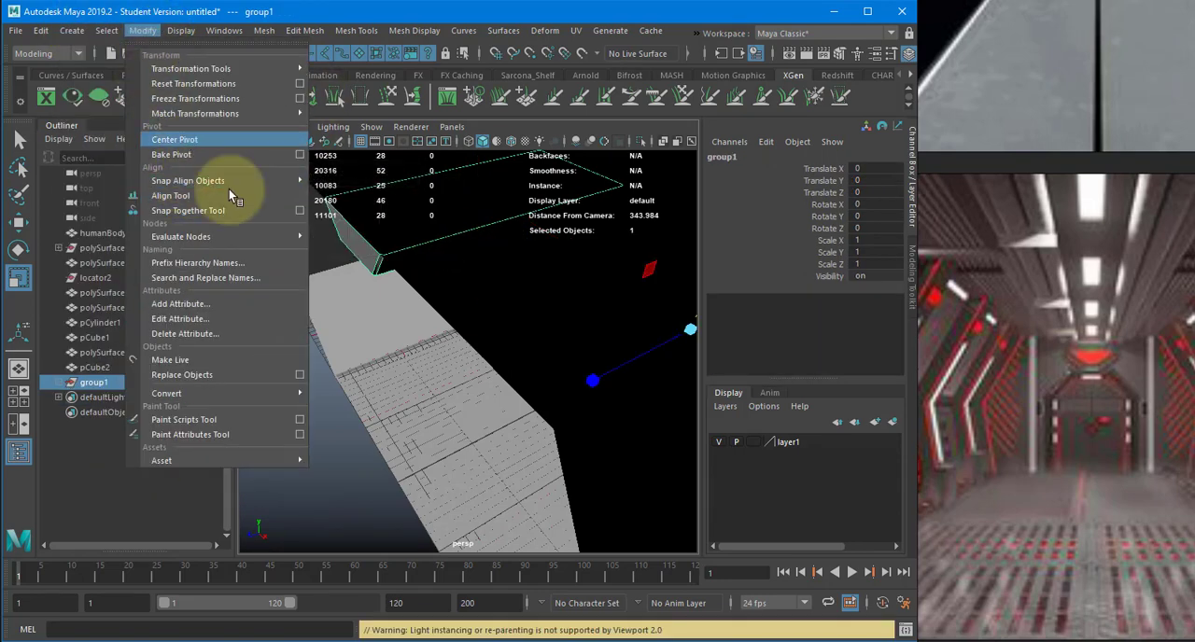
left_click(185, 140)
- In the wireframe top view, duplicate the fixture group and move the copy along the corridor to Translate Z -300
key("f")
key("space")
left_click_drag(384, 288, 349, 288)
key("4")
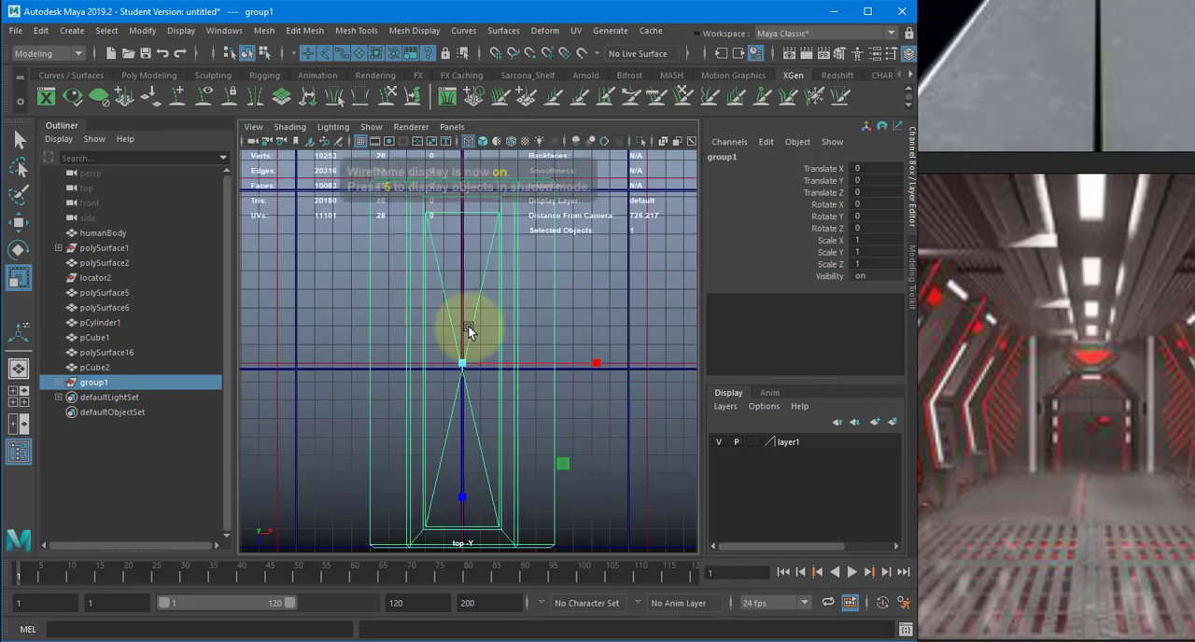
right_click_drag(452, 356, 250, 349, "alt")
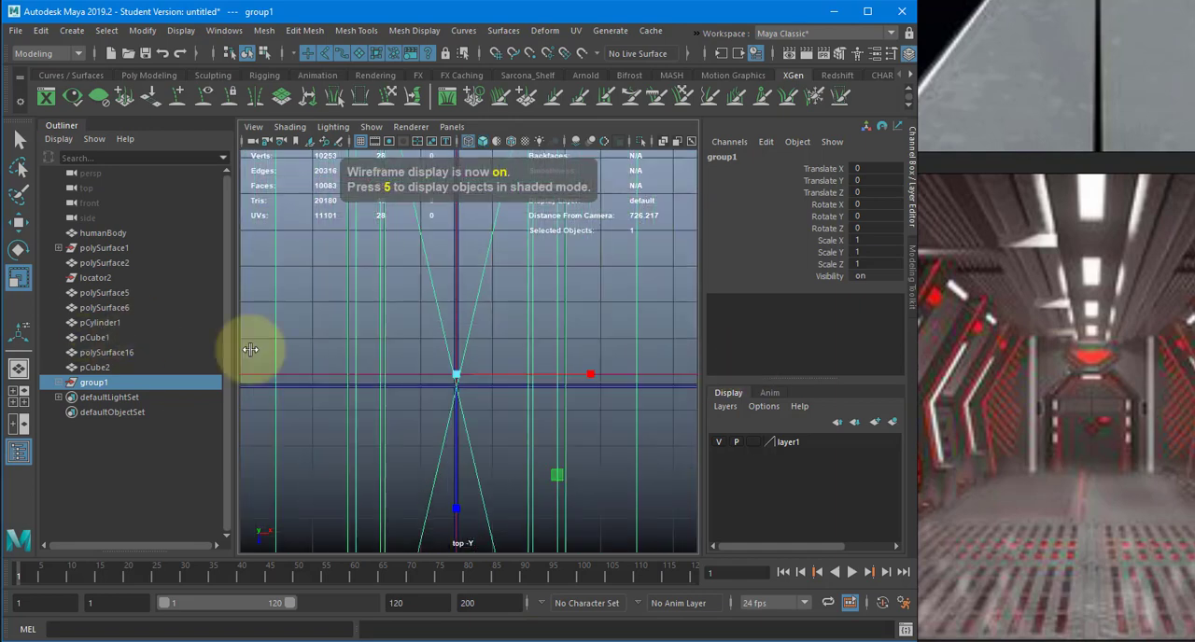
right_click_drag(532, 303, 313, 410, "alt")
middle_click_drag(427, 302, 393, 434, "alt")
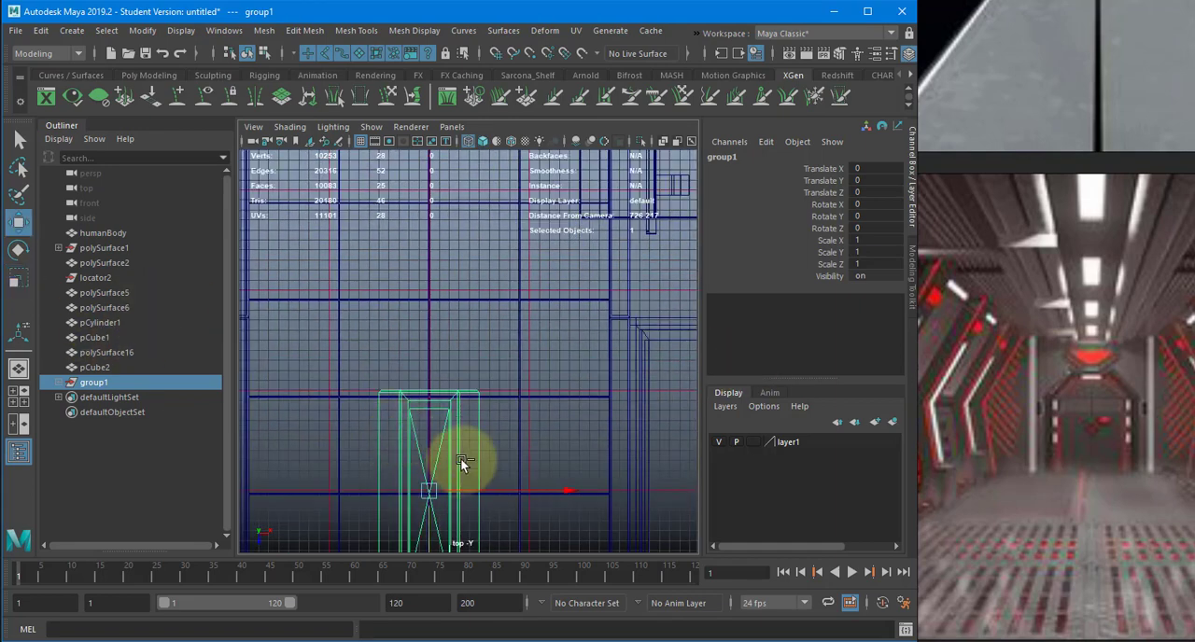
key("ctrl+d")
left_click_drag(432, 513, 450, 188)
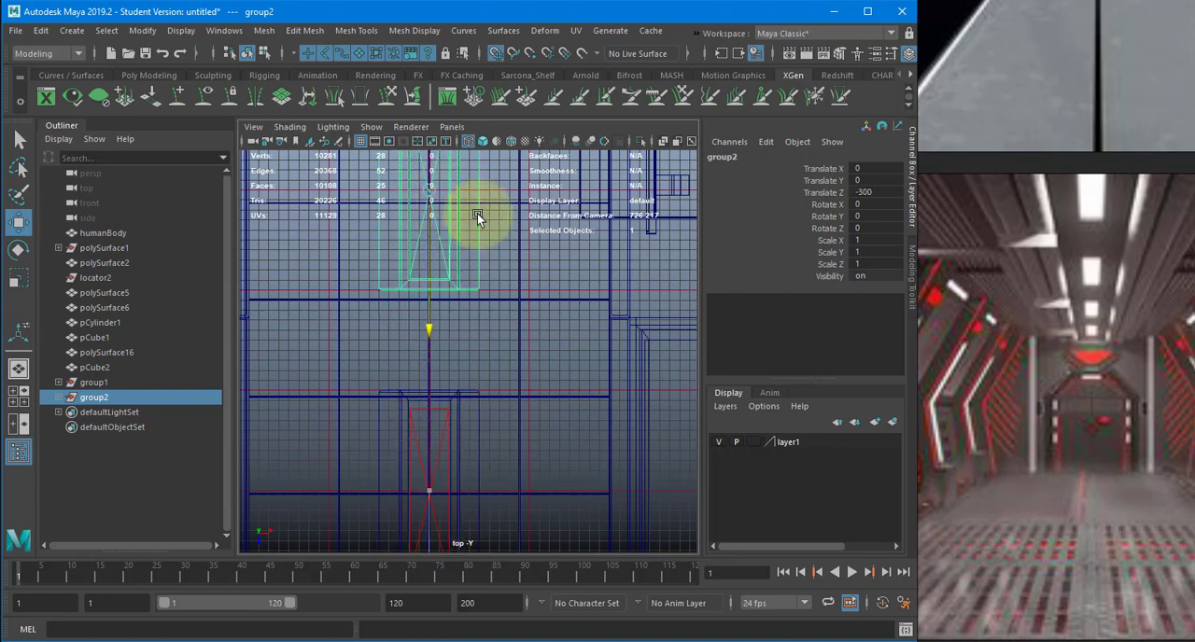
- Duplicate the newest fixture group and place the copy at Translate Z -600
middle_click_drag(486, 248, 467, 516, "alt")
scroll(404, 418, "down", 2)
key("ctrl+d")
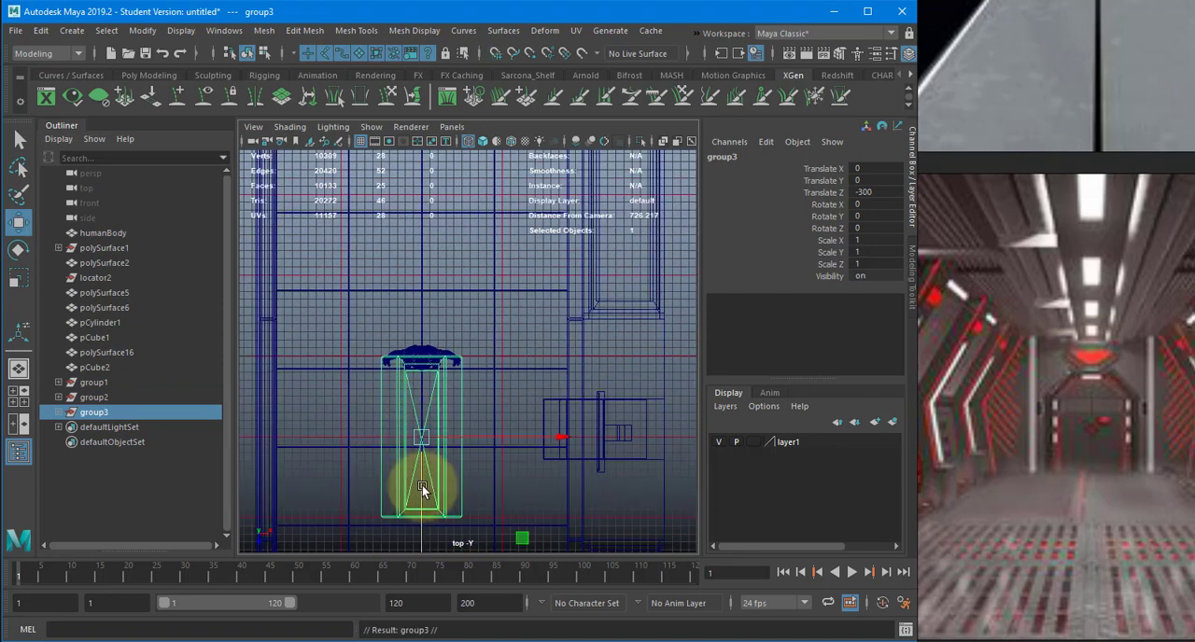
left_click_drag(422, 489, 424, 205)
middle_click_drag(427, 217, 385, 471, "alt")
right_click_drag(471, 305, 371, 291, "alt")
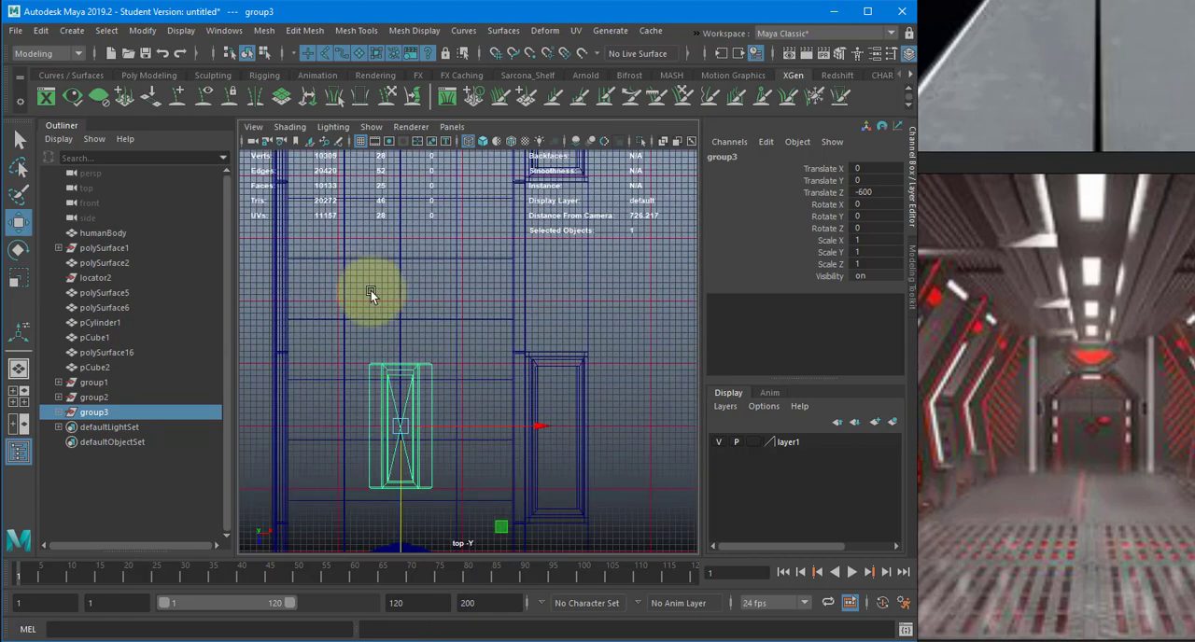
- Add two more fixture group copies along the corridor, at Translate Z -900 and -1200
middle_click_drag(383, 337, 398, 391, "alt")
key("ctrl+d")
left_click_drag(414, 516, 416, 286)
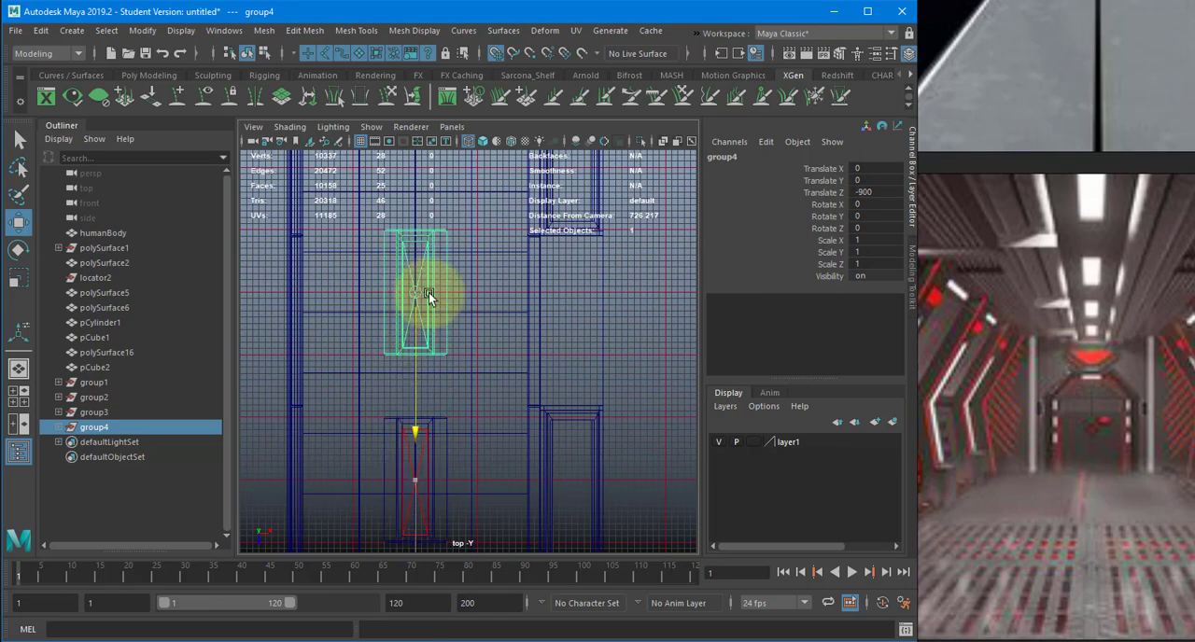
middle_click_drag(432, 284, 424, 442, "alt")
key("ctrl+d")
left_click_drag(408, 501, 416, 267)
middle_click_drag(416, 403, 410, 460, "alt")
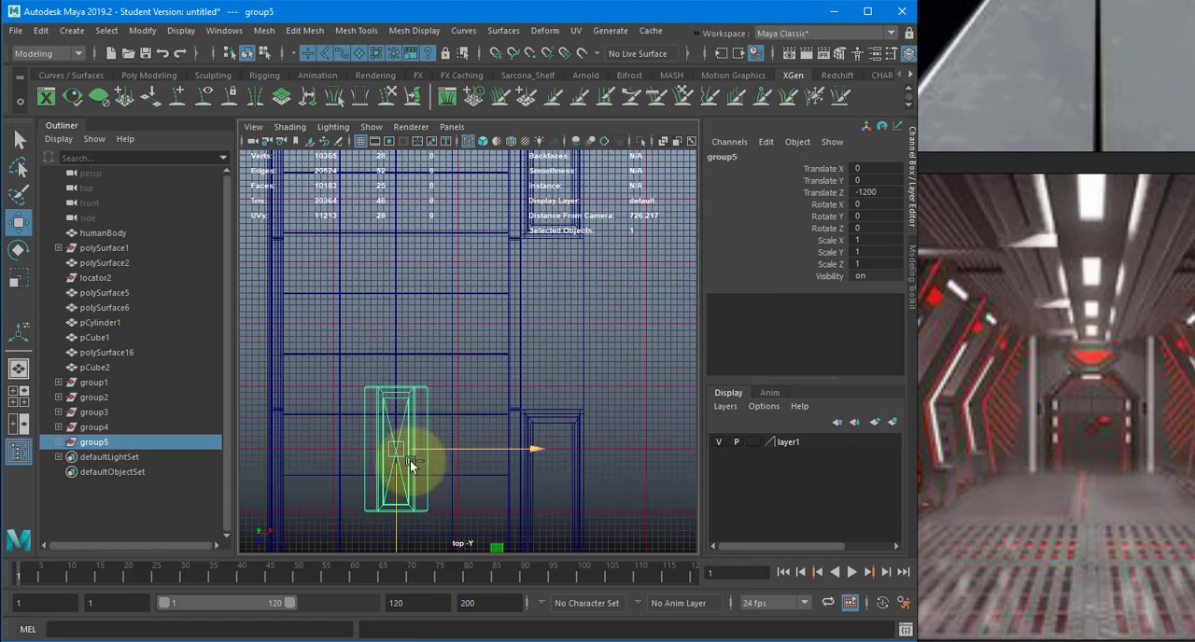
- Duplicate the fixture group at Translate Z -1200 and move the copy to Translate Z -1500
key("ctrl+d")
left_click_drag(394, 487, 405, 314)
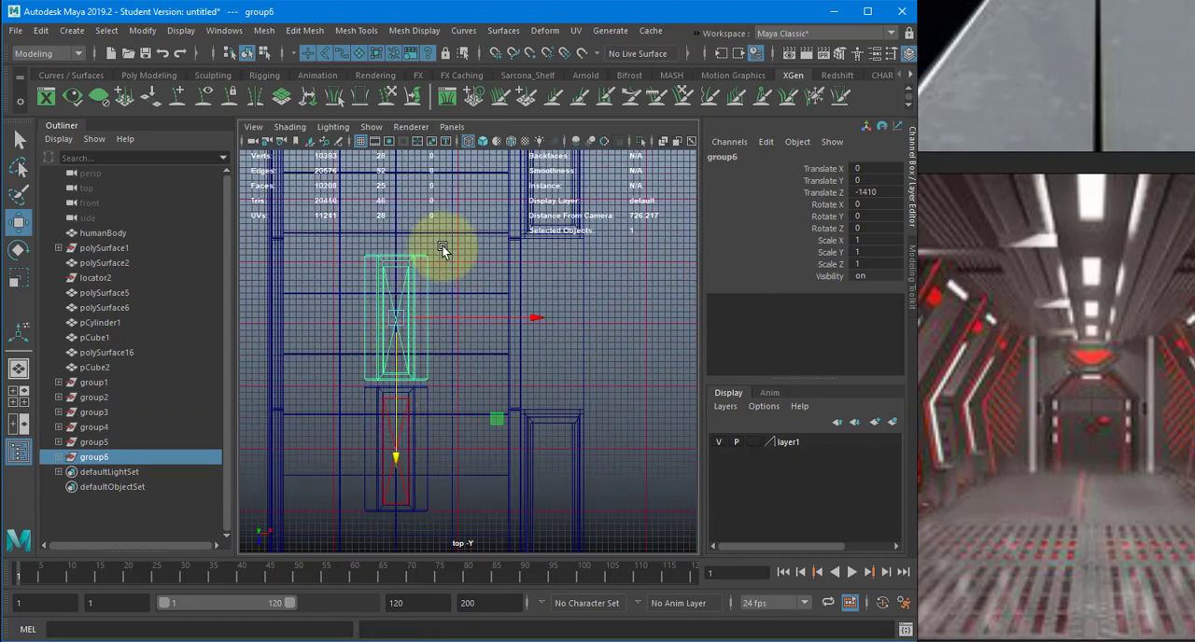
middle_click_drag(440, 249, 439, 165, "alt")
scroll(455, 357, "up", 2)
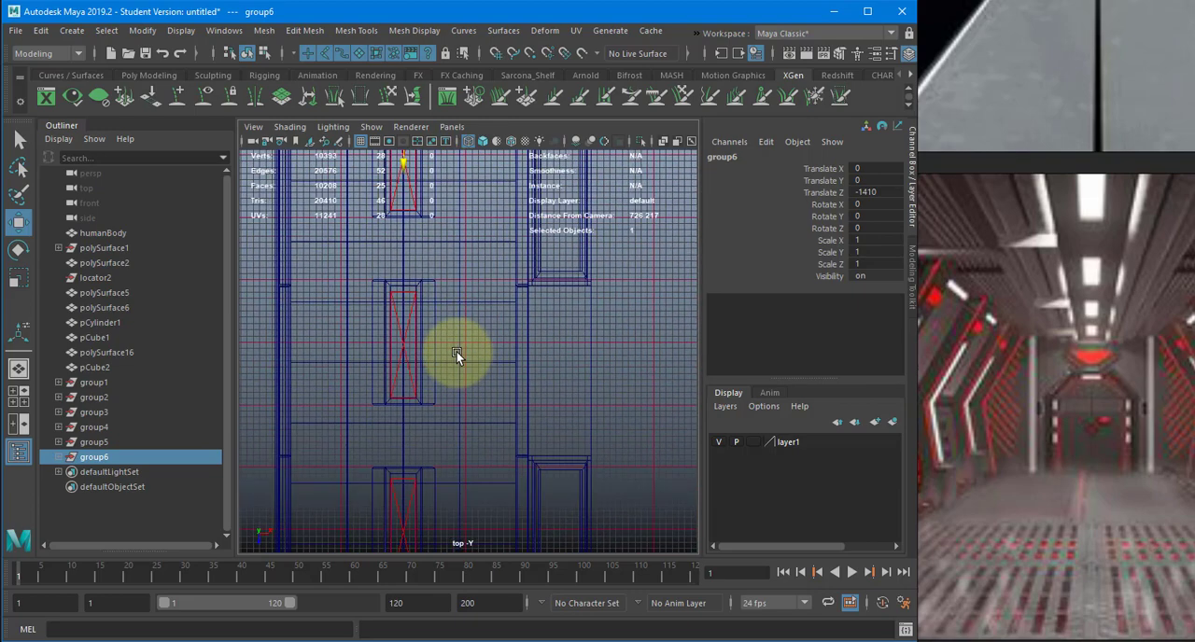
middle_click_drag(431, 314, 430, 418, "alt")
left_click_drag(417, 404, 436, 235)
middle_click_drag(381, 225, 389, 466, "alt")
- Duplicate the fixture group twice further down the corridor at the same spacing, with the last copy at Translate Z -2100
key("ctrl+d")
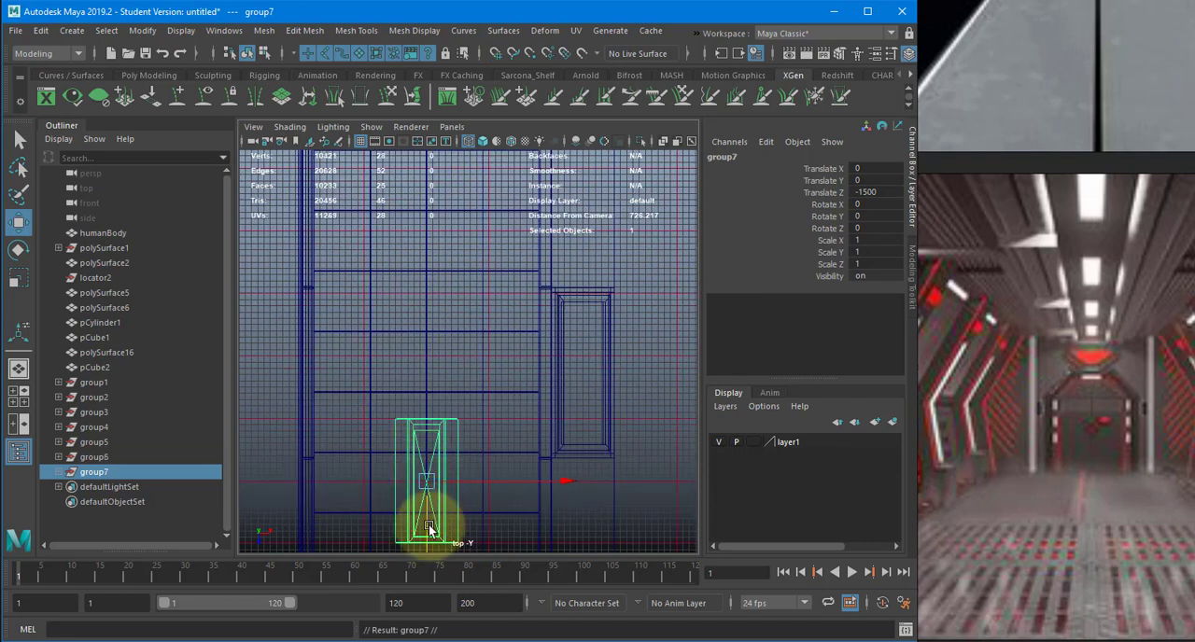
left_click_drag(429, 511, 438, 289)
middle_click_drag(369, 409, 364, 564, "alt")
key("ctrl+d")
left_click_drag(423, 485, 435, 254)
middle_click_drag(375, 258, 371, 457, "alt")
- Place two final fixture group copies at Translate Z -2400 and -2700
key("ctrl+d")
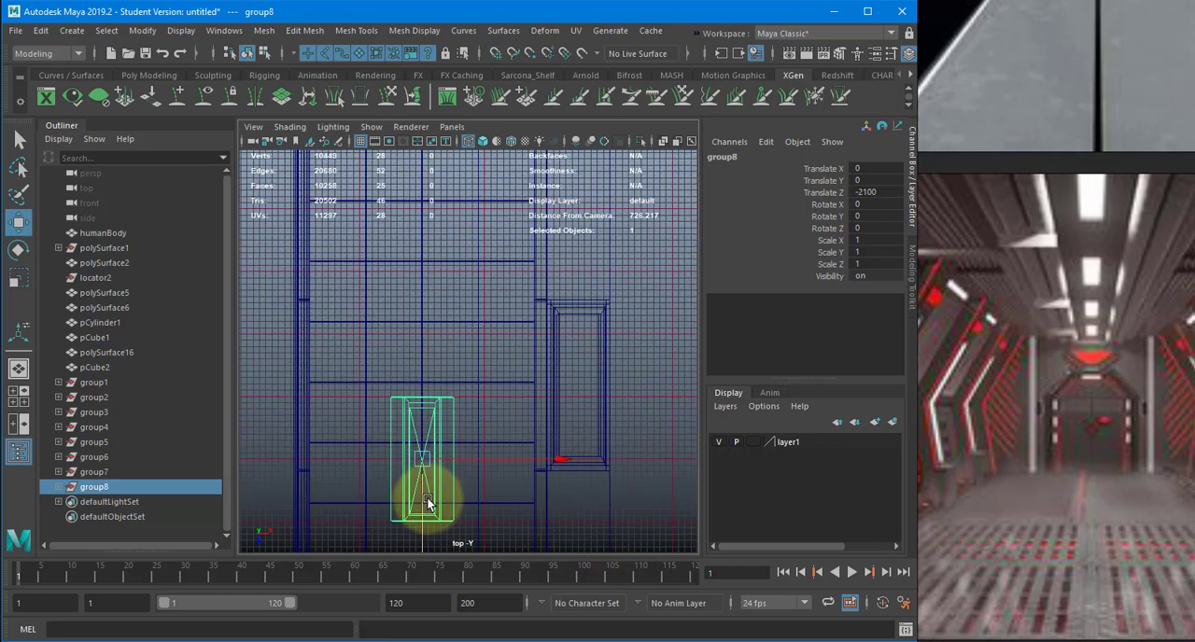
left_click_drag(420, 500, 438, 270)
middle_click_drag(350, 299, 373, 454, "alt")
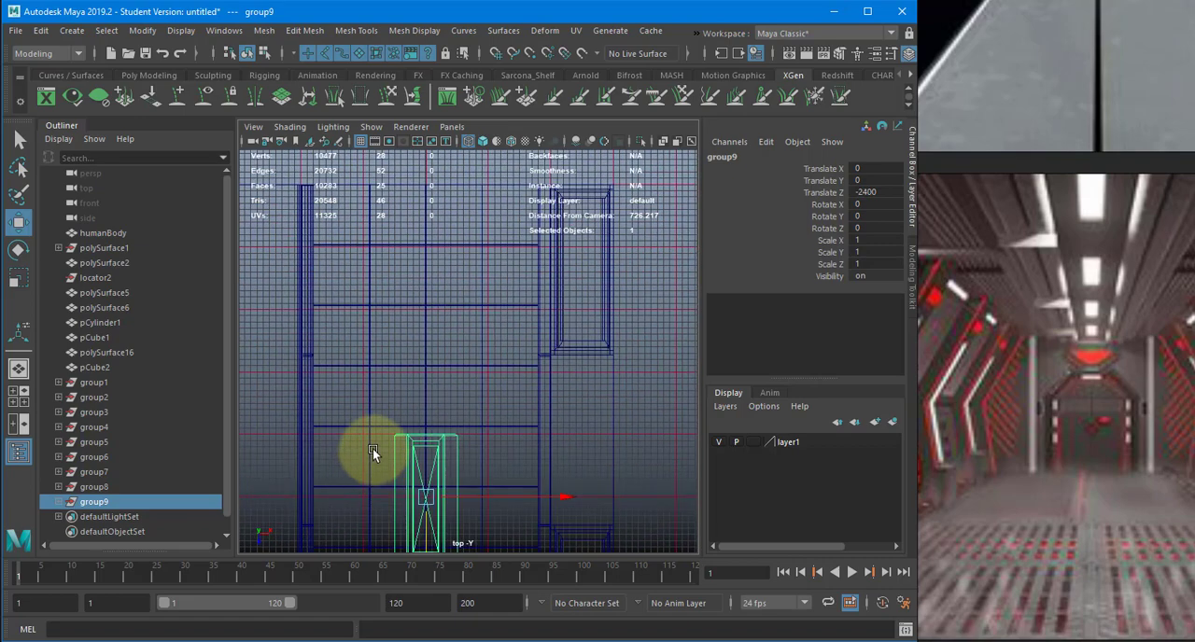
key("ctrl+d")
left_click_drag(427, 520, 400, 291)
- Frame the corridor and figure in shaded perspective, and render the repeated ceiling lights in a maximized Arnold RenderView
key("space")
mouse_move(411, 304)
left_mouse_down("alt")
mouse_move(478, 347)
mouse_move(493, 309)
left_mouse_up("alt")
key("5")
mouse_move(503, 377)
left_mouse_down("alt")
mouse_move(459, 350)
mouse_move(533, 347)
left_mouse_up("alt")
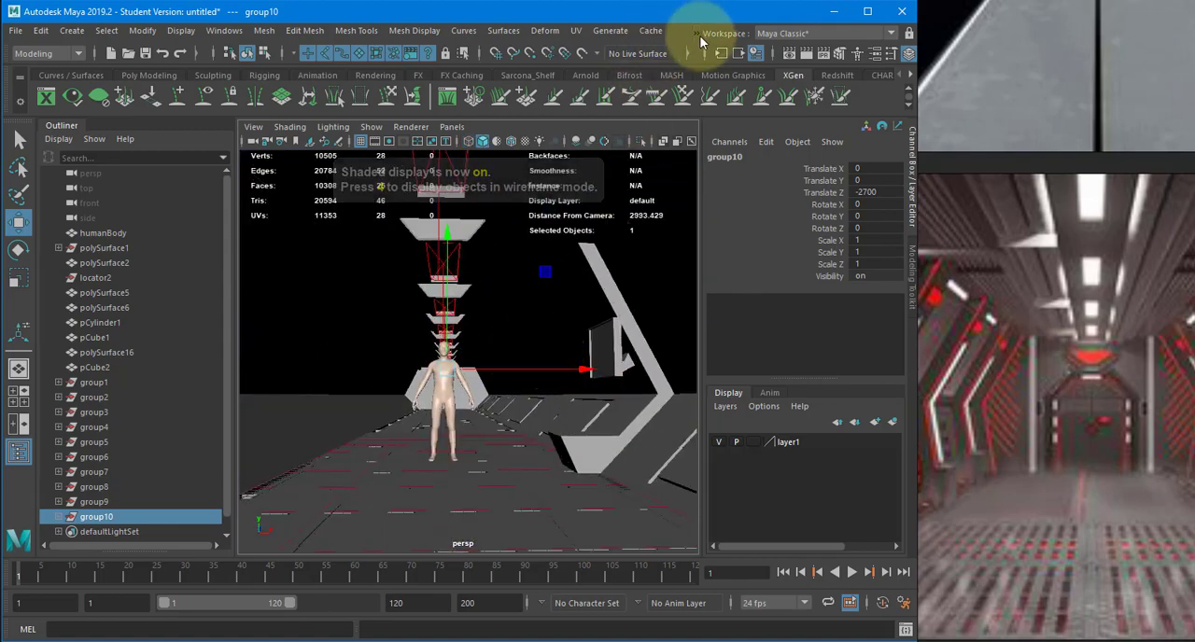
left_click(698, 36)
mouse_move(773, 52)
left_click(834, 60)
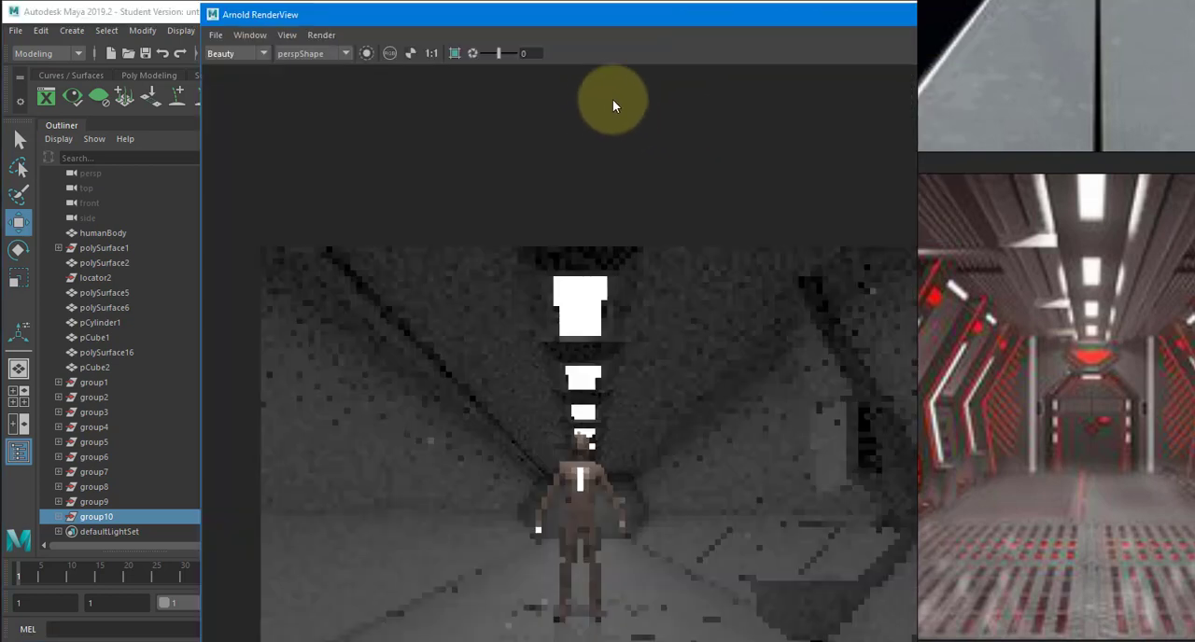
double_click(594, 19)
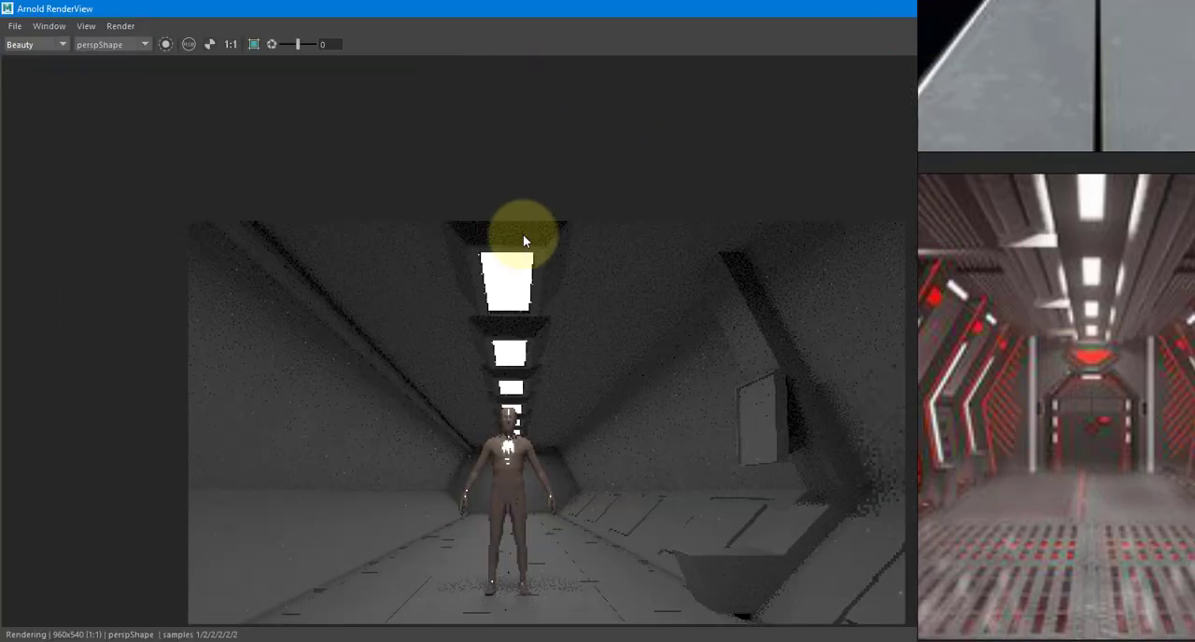
scroll(530, 408, "down", 2)
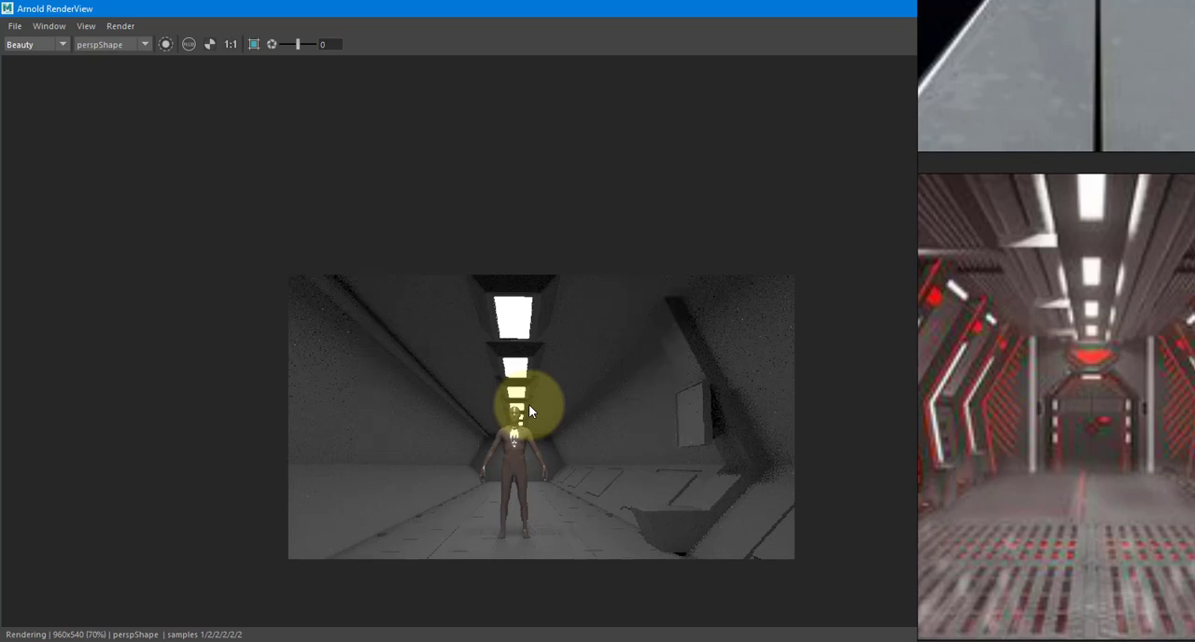
- Set the RenderView exposure to 1 and inspect the lit corridor and ceiling fixtures up close
double_click(327, 43)
type("1")
key("Return")
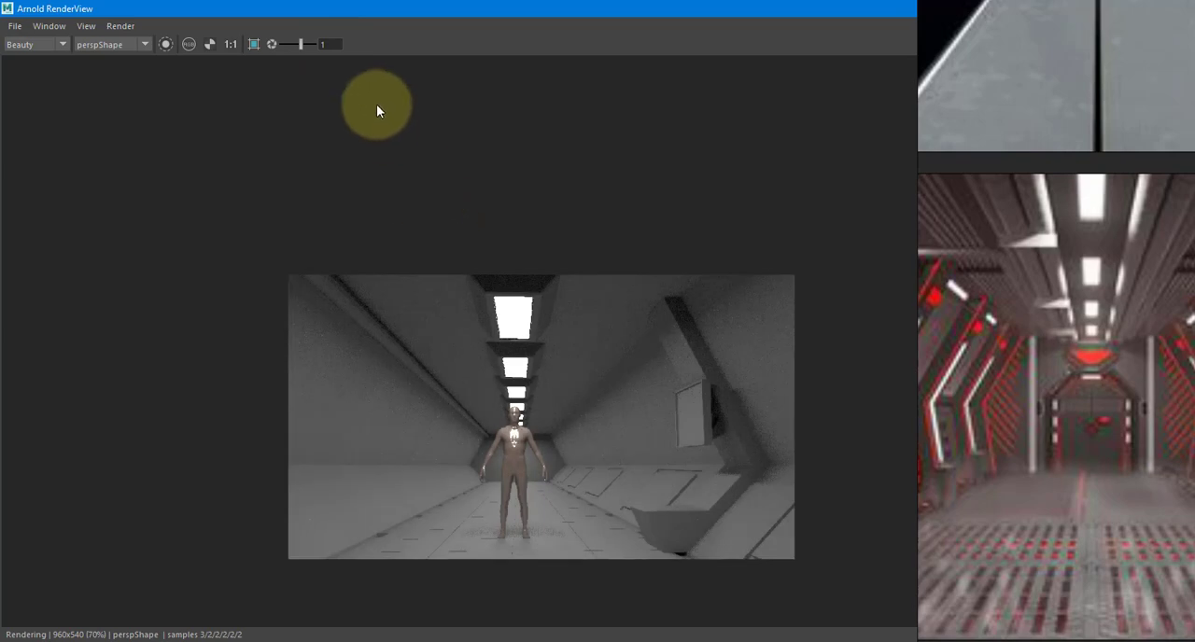
middle_click_drag(416, 198, 309, 162)
scroll(347, 248, "up", 4)
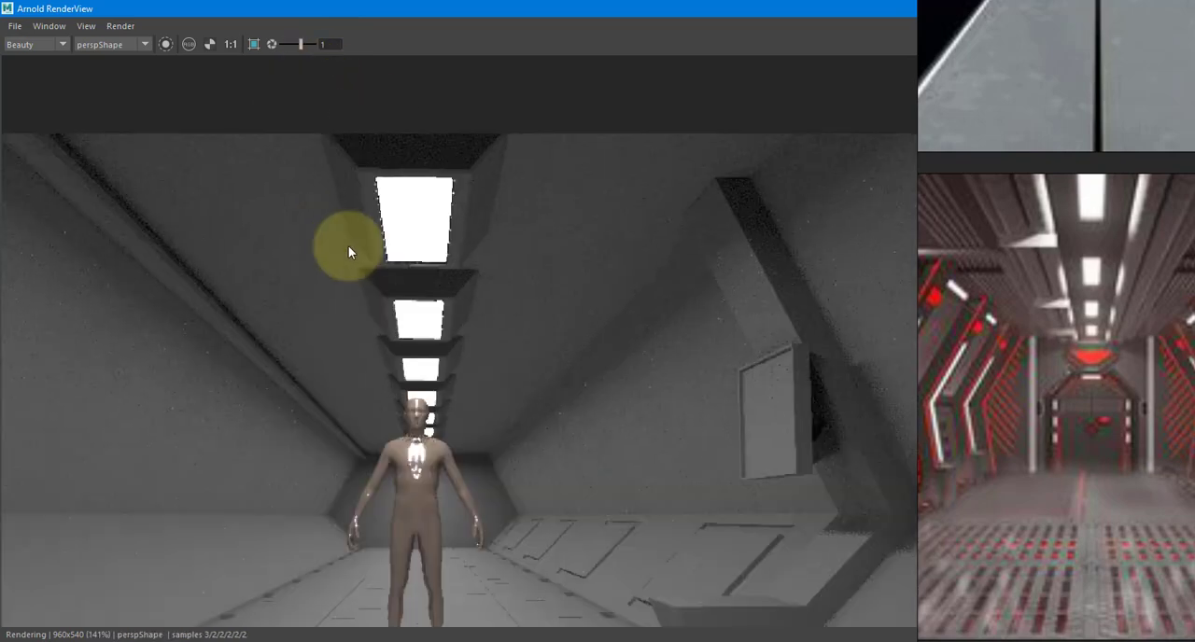
scroll(404, 304, "down", 2)
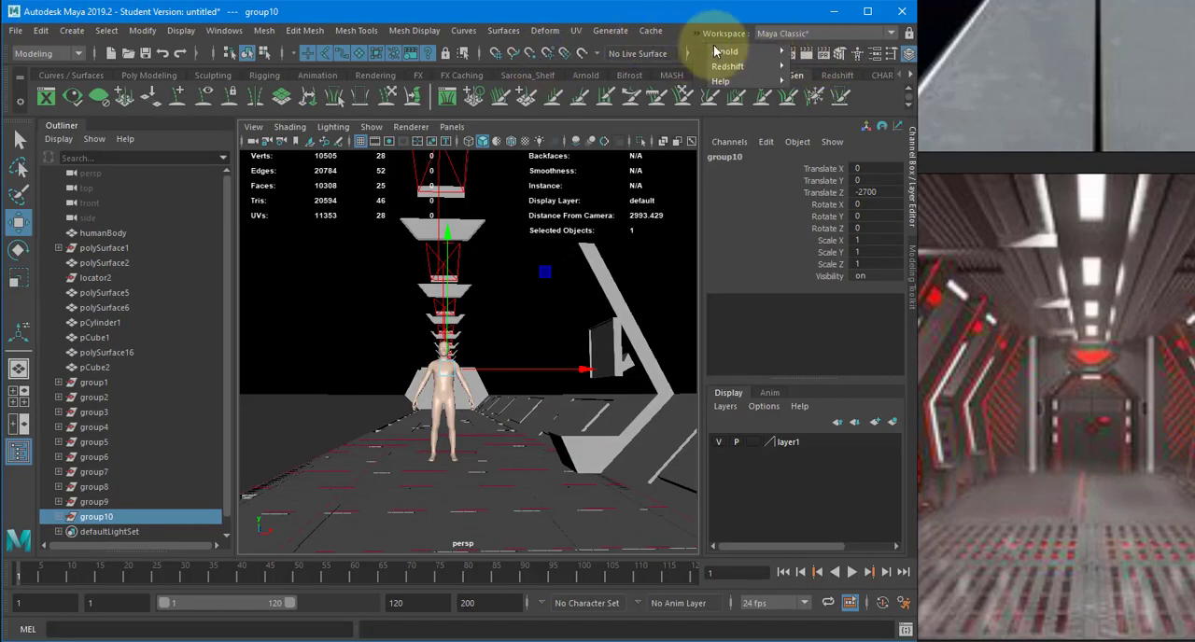
left_click(696, 32)
mouse_move(746, 52)
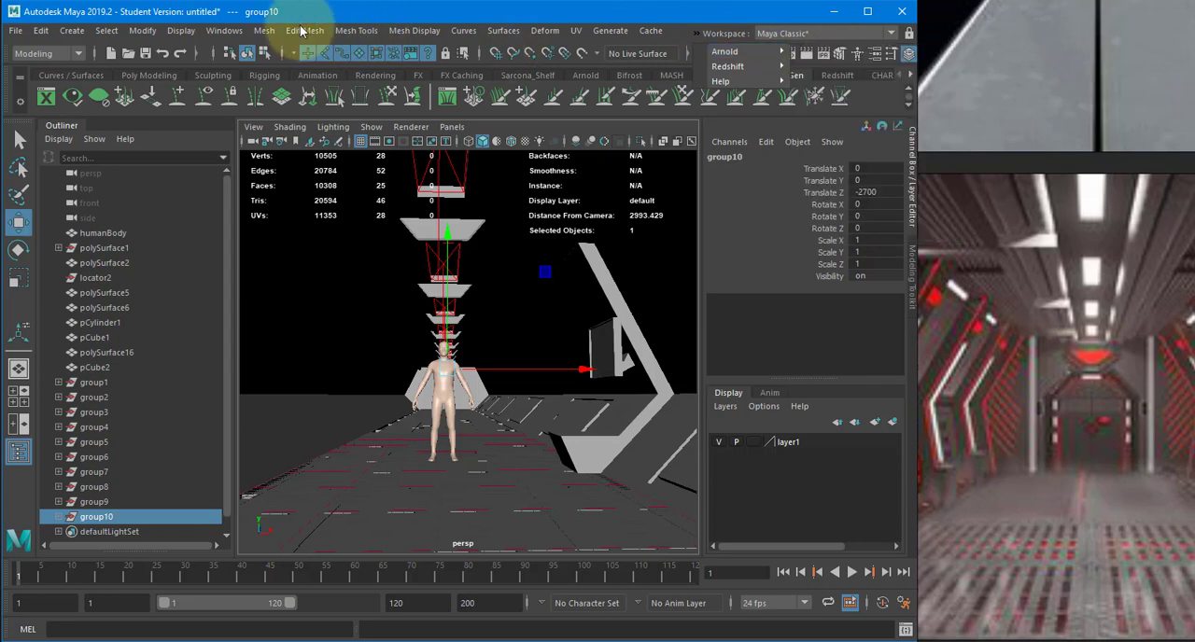
- Add a custom AOV named AO in the Arnold render settings
left_click(224, 31)
mouse_move(308, 128)
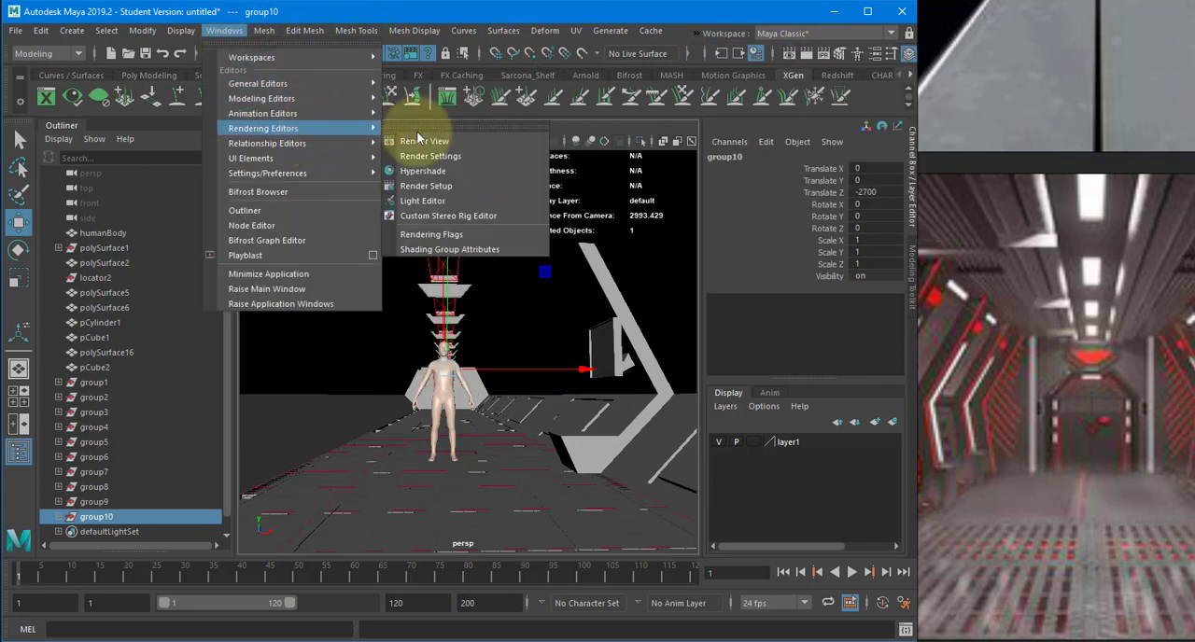
left_click(430, 156)
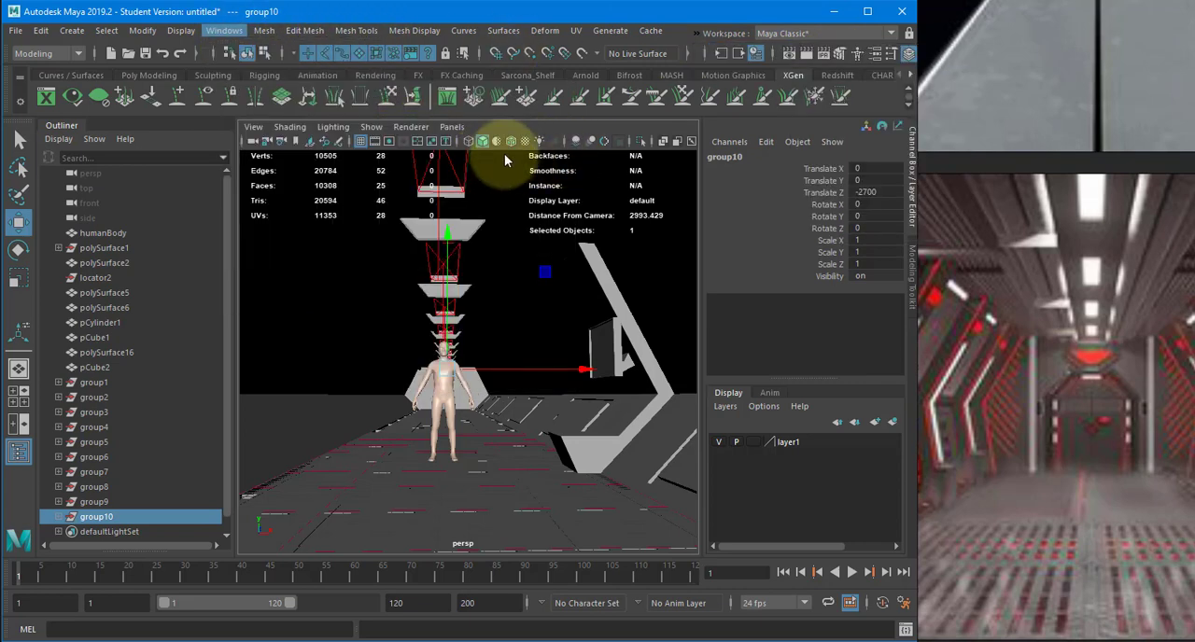
left_click(323, 110)
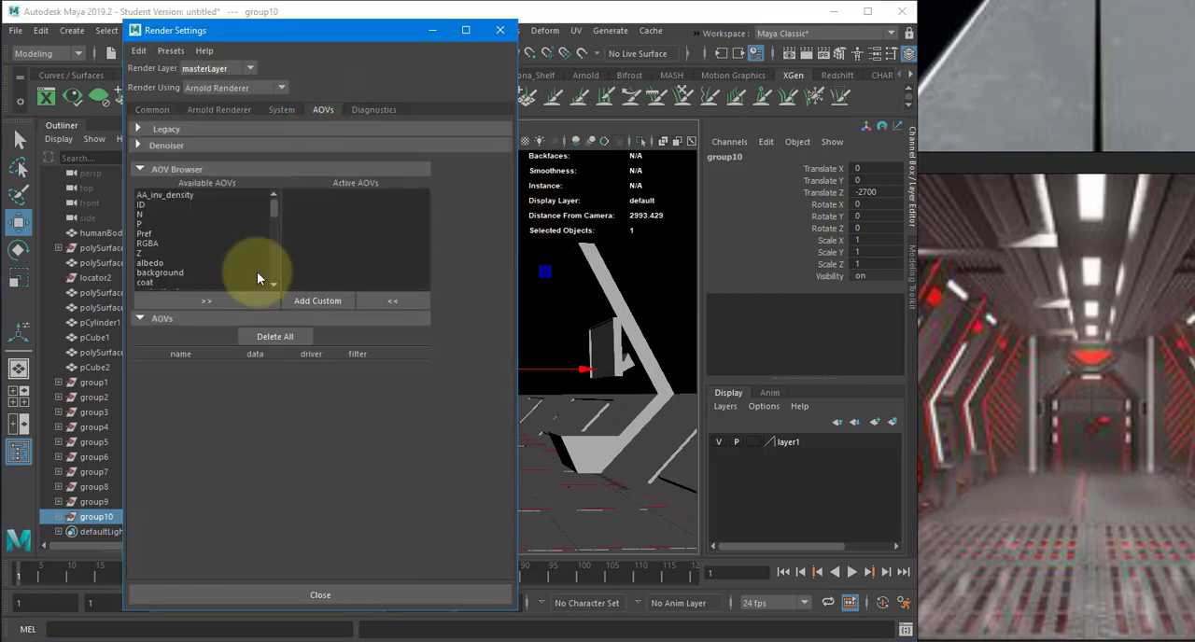
left_click(308, 302)
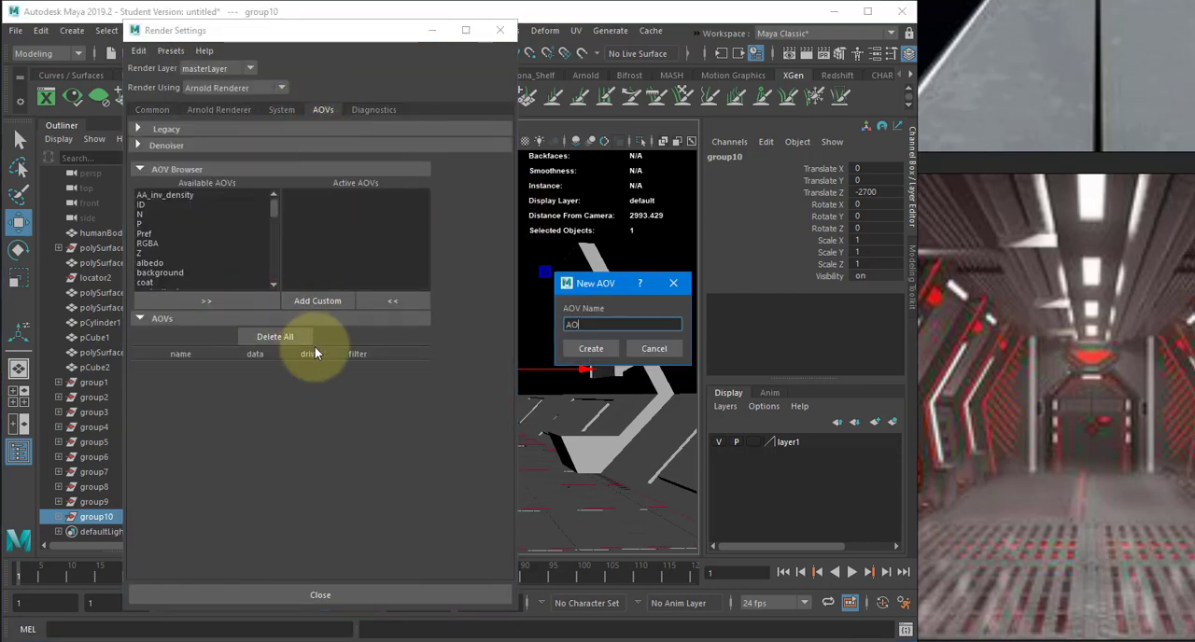
type("AO")
key("Return")
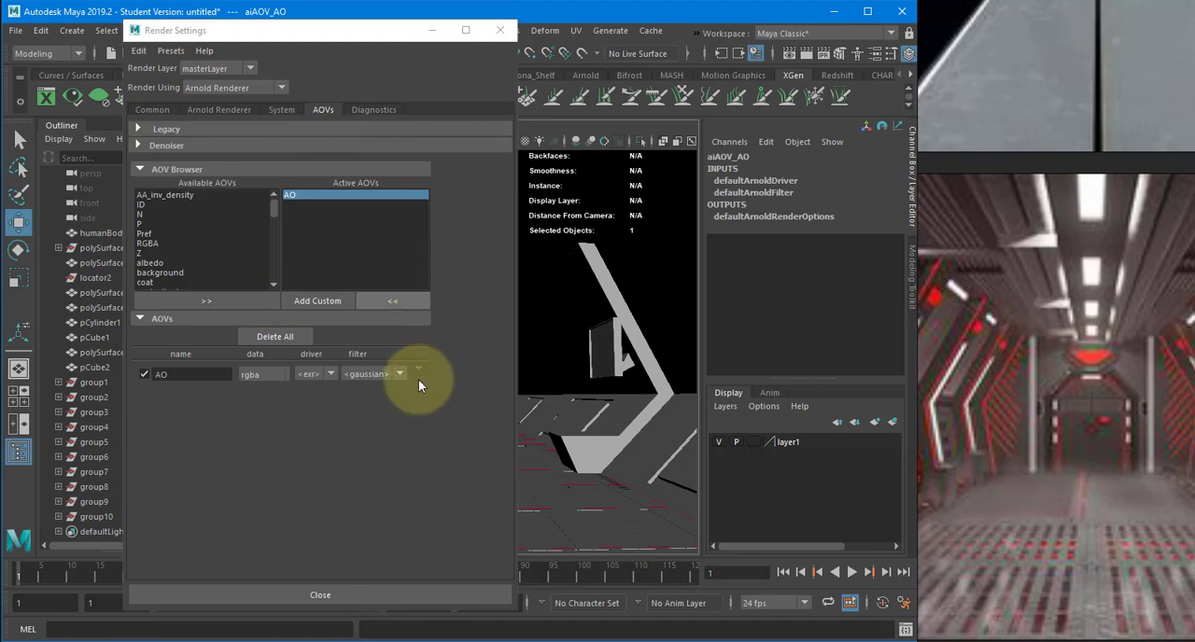
- Assign a new aiAmbientOcclusion node as the custom shader of the AO AOV
left_click(418, 368)
left_click(457, 377)
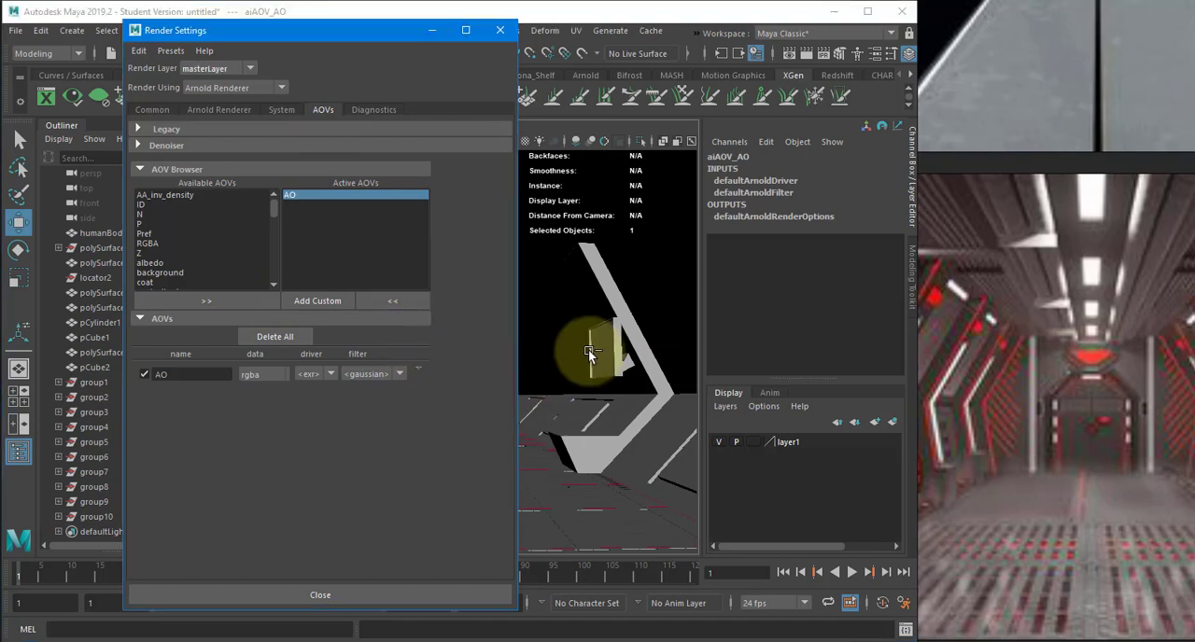
left_click(501, 31)
key("ctrl+a")
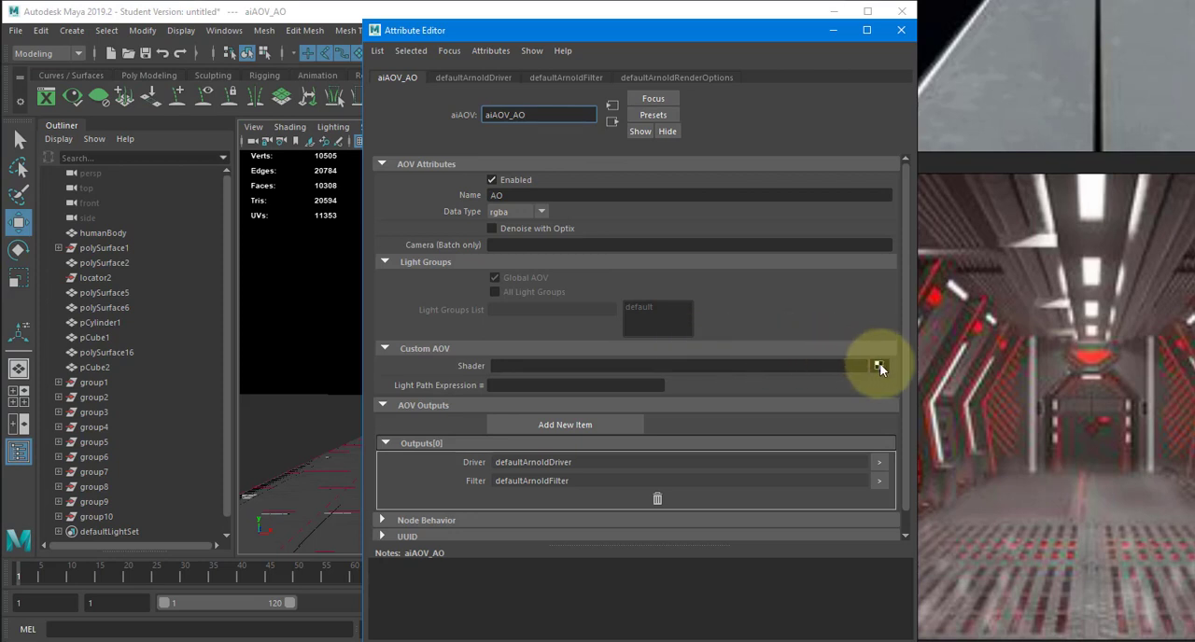
left_click(878, 366)
type("A")
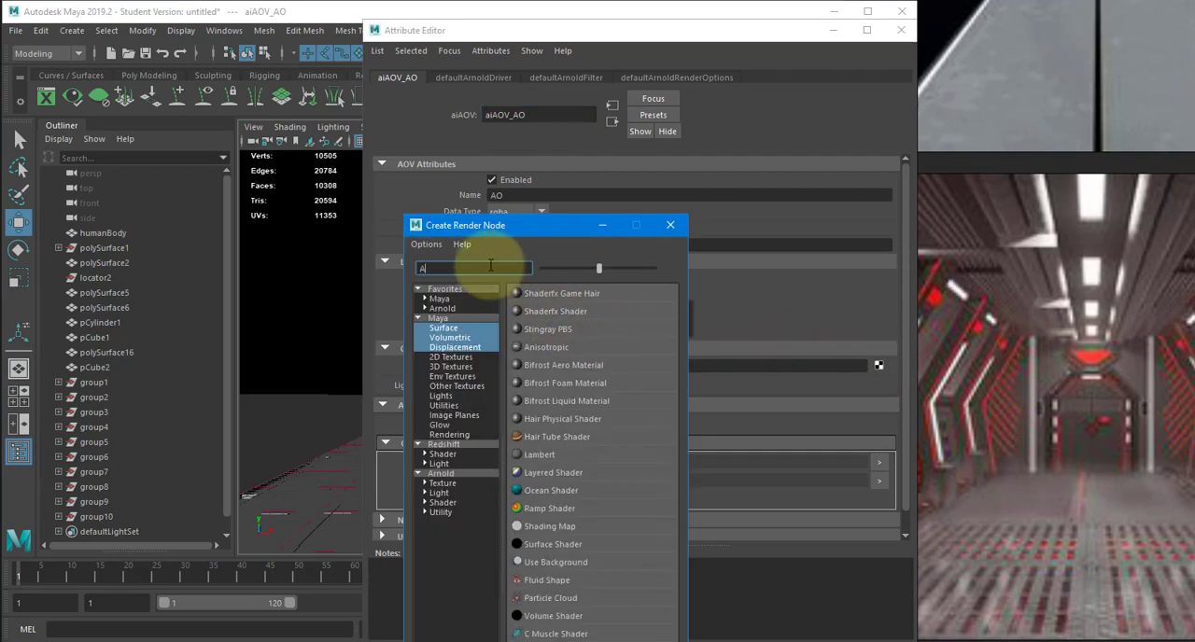
type("O")
key("BackSpace")
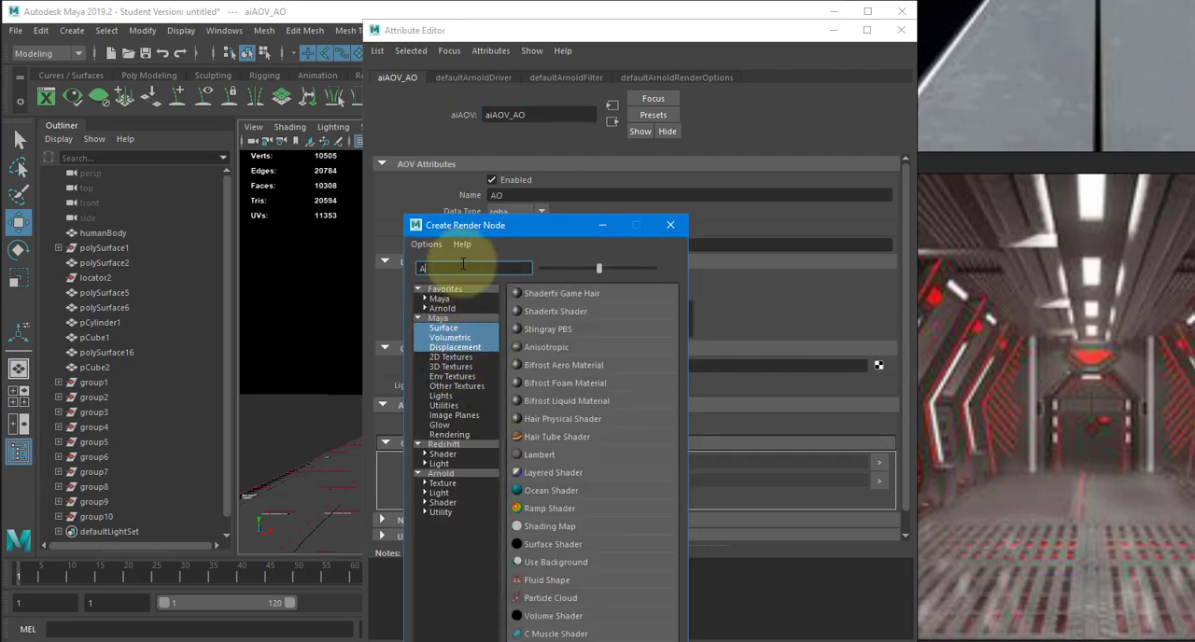
type("m")
left_click(467, 470)
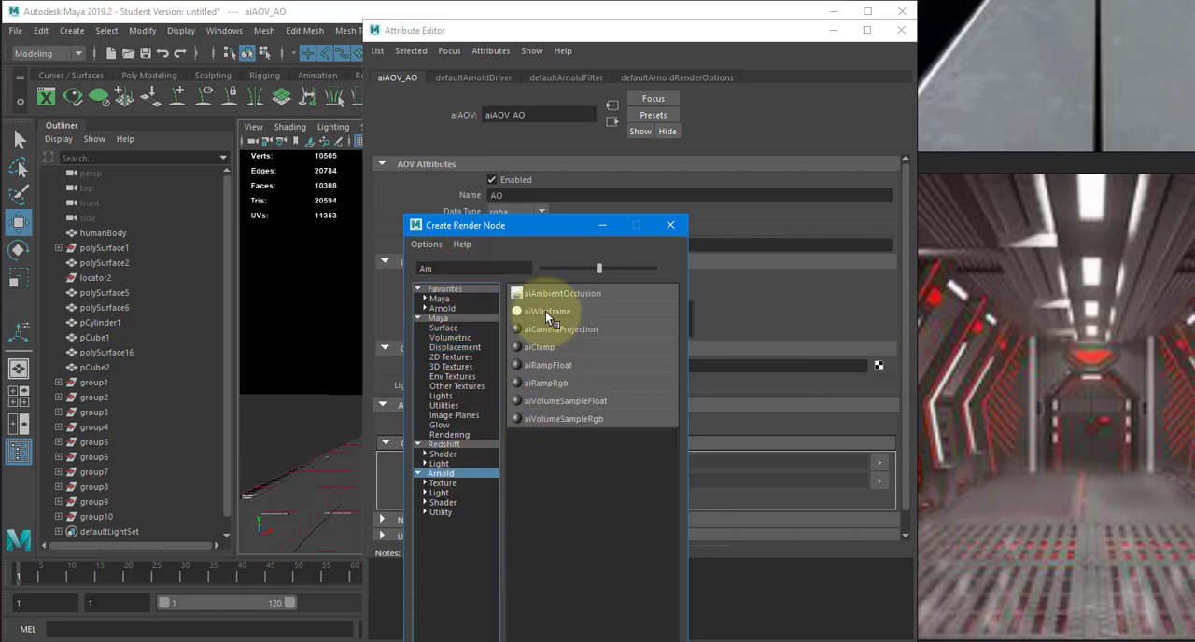
left_click(556, 292)
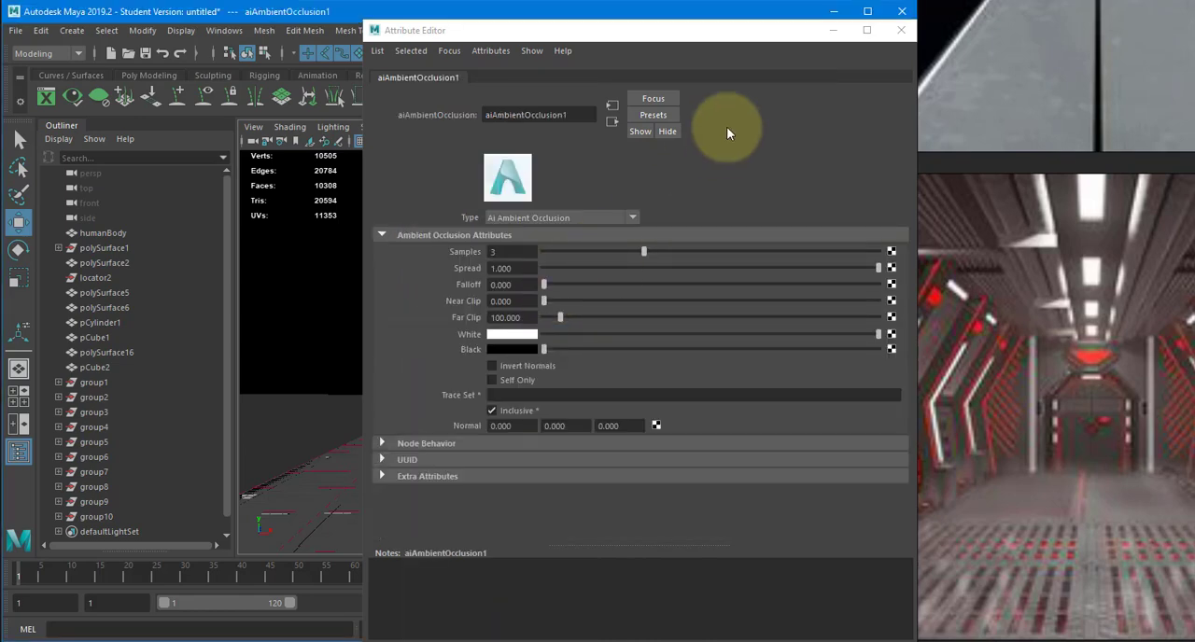
double_click(374, 31)
- Render the corridor in the Arnold RenderView and display the AO pass
left_click(696, 35)
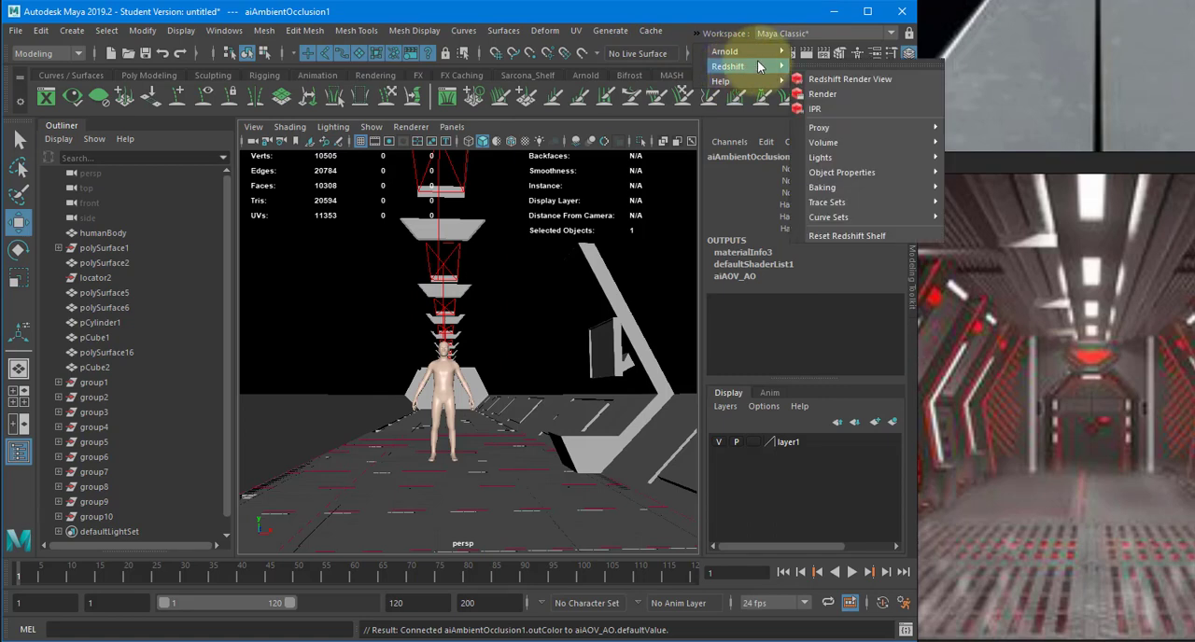
mouse_move(724, 51)
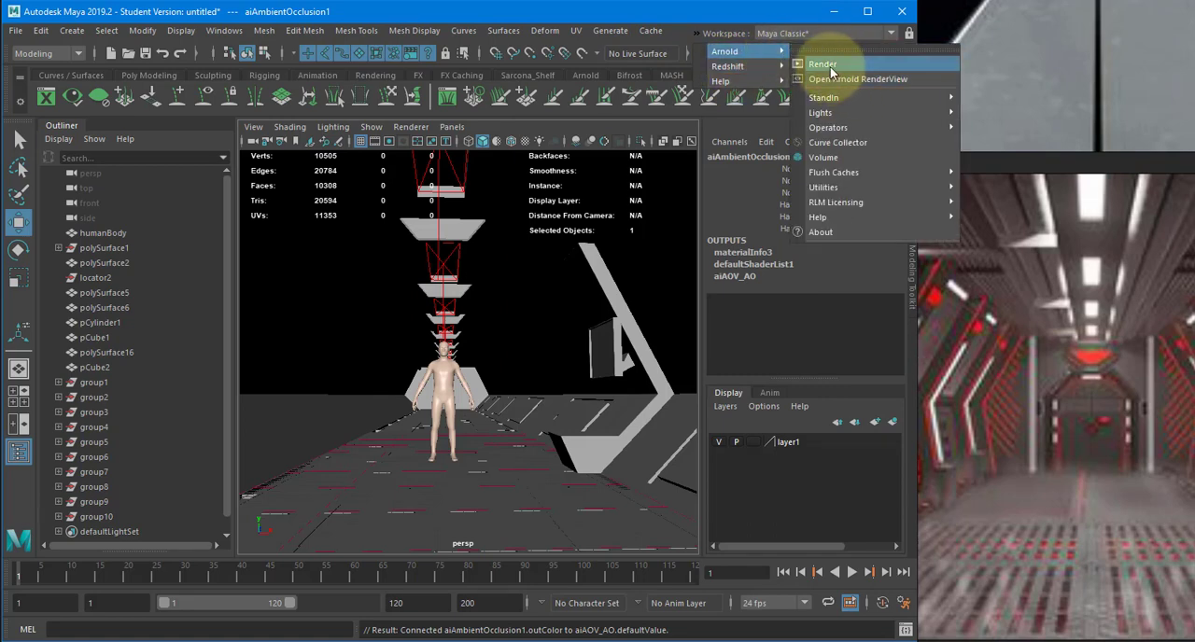
left_click(839, 79)
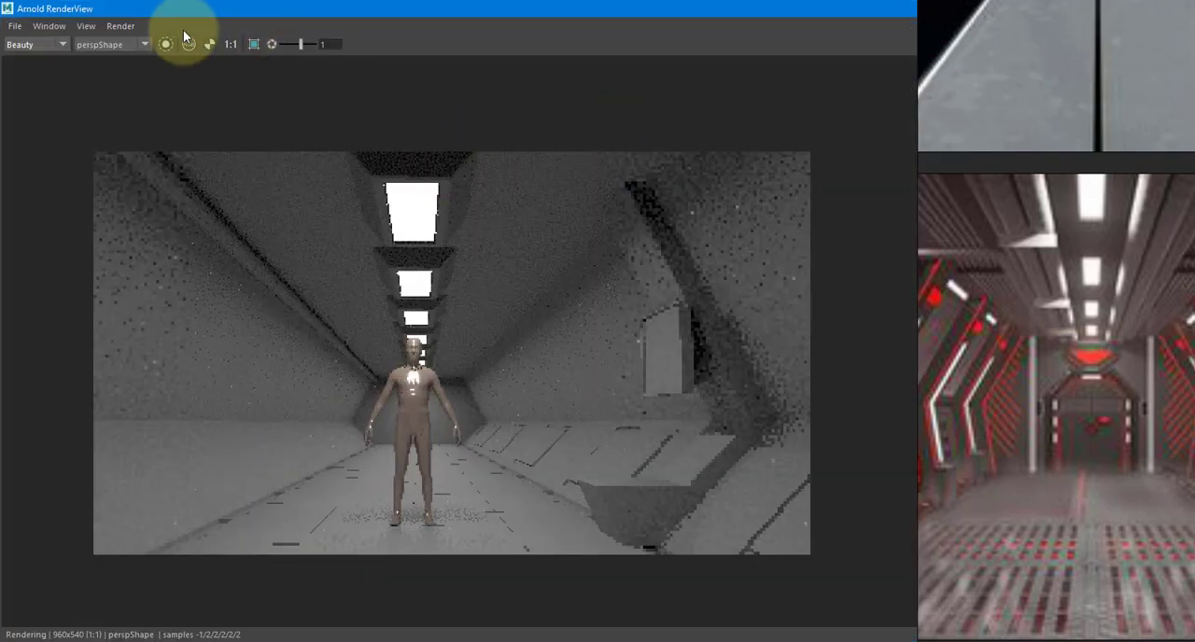
left_click(51, 45)
left_click(37, 67)
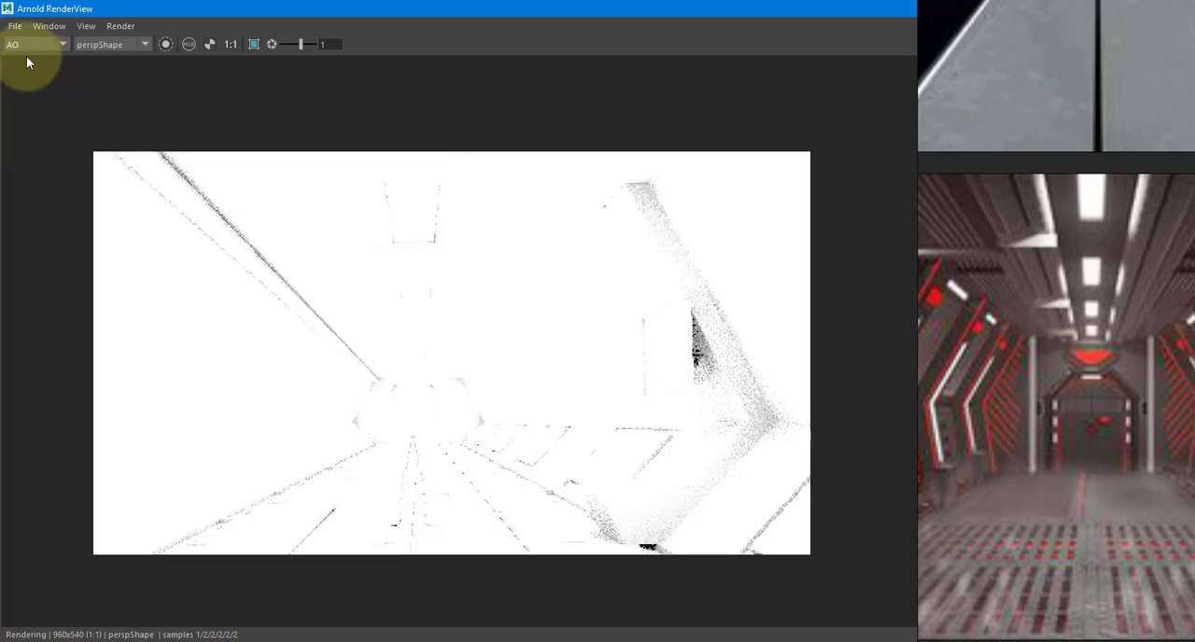
- Set the RenderView exposure to 0 for the AO pass
left_click_drag(58, 8, 232, 112)
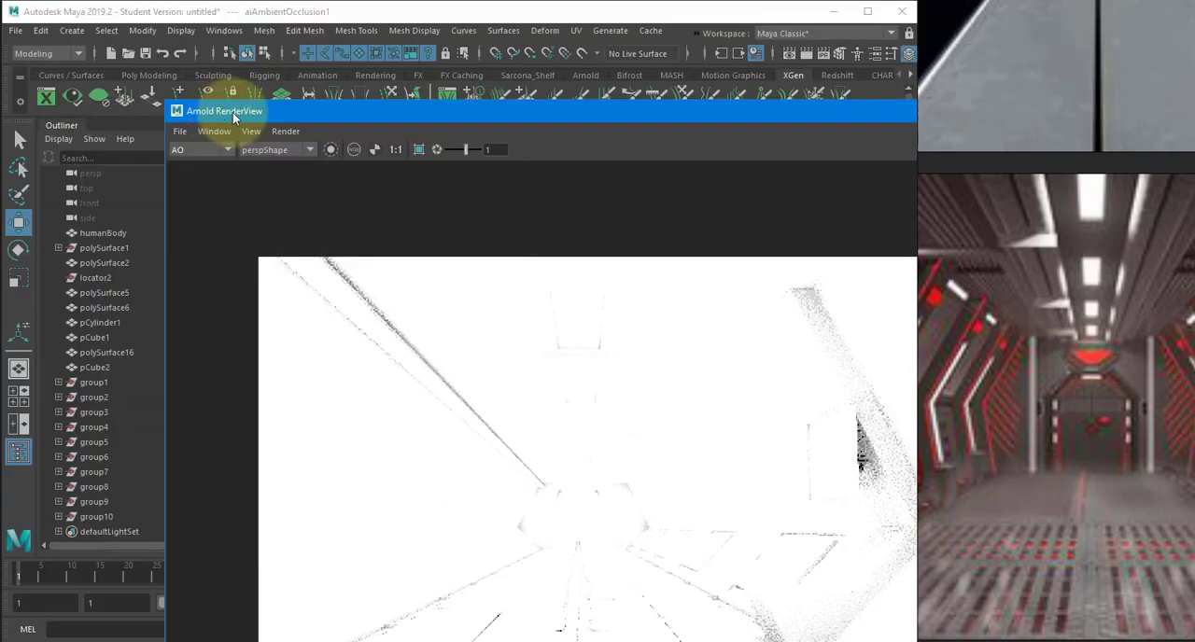
double_click(492, 149)
type("0")
key("Return")
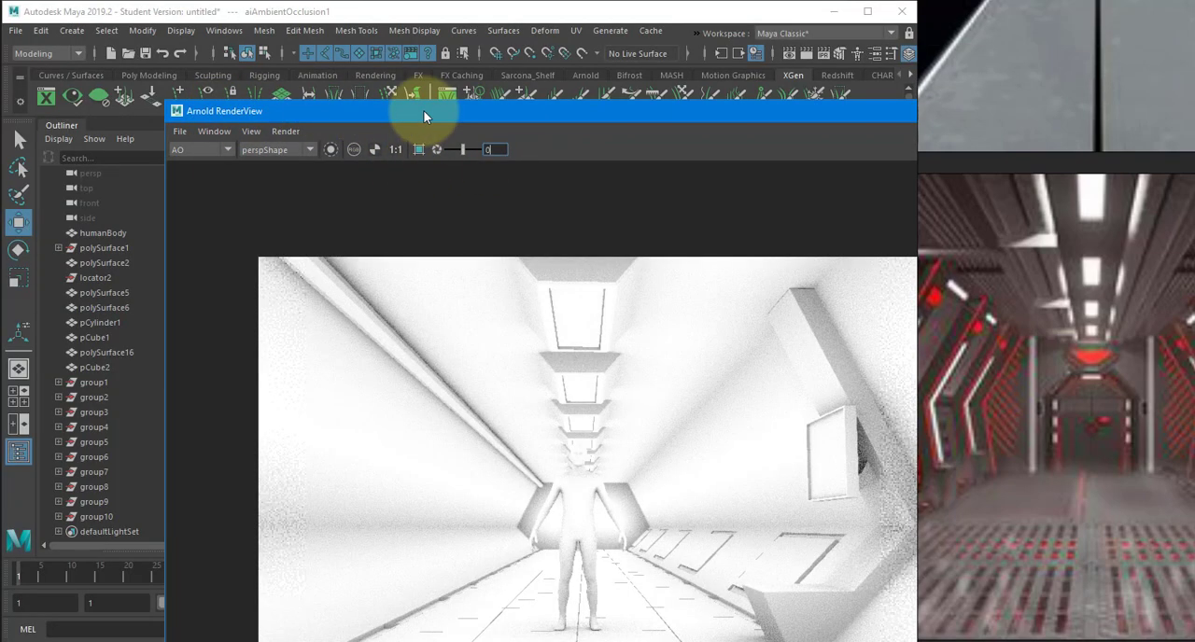
left_click_drag(423, 110, 299, 57)
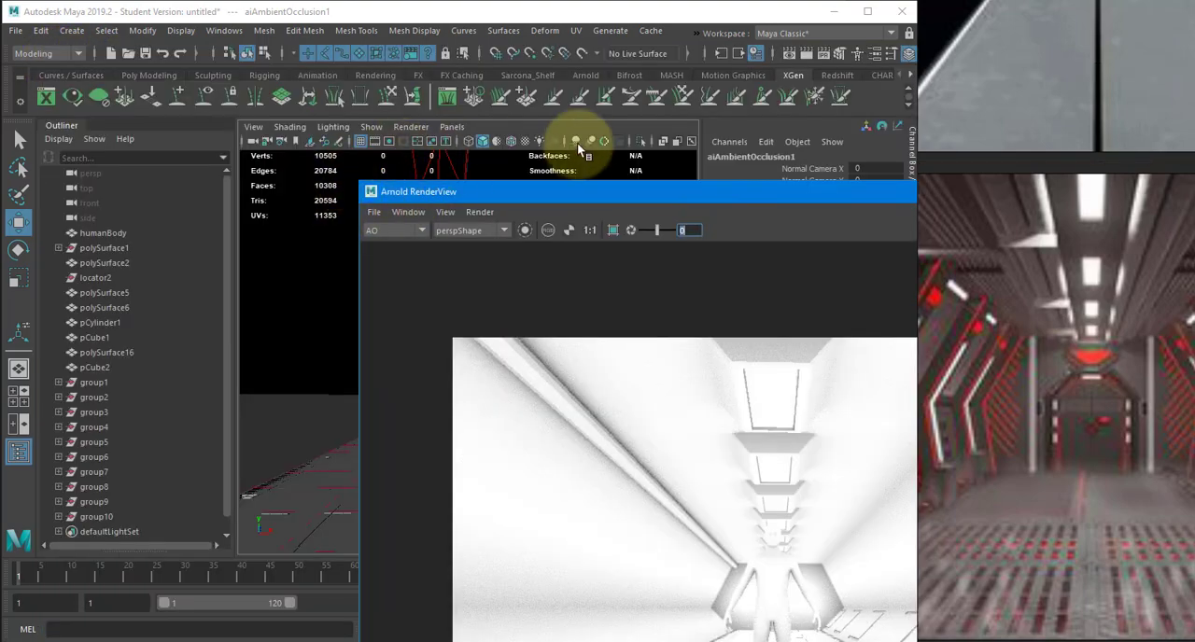
- Open the ambient occlusion shader's attributes and arrange a smaller RenderView beside them with the whole render in view
key("ctrl+a")
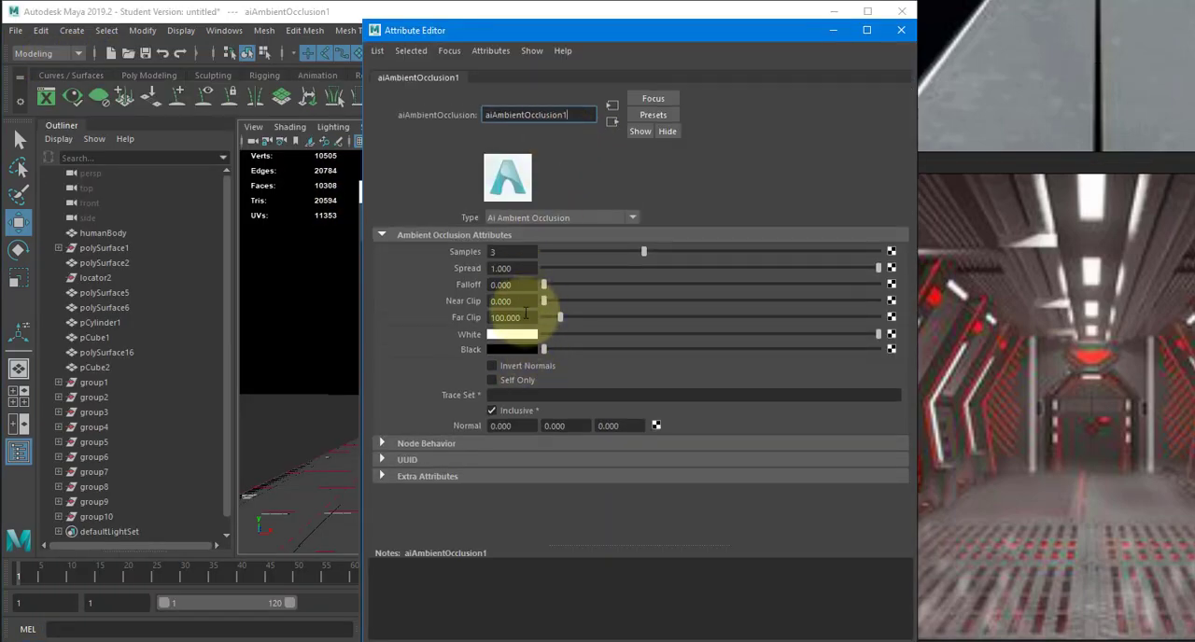
left_click(512, 317)
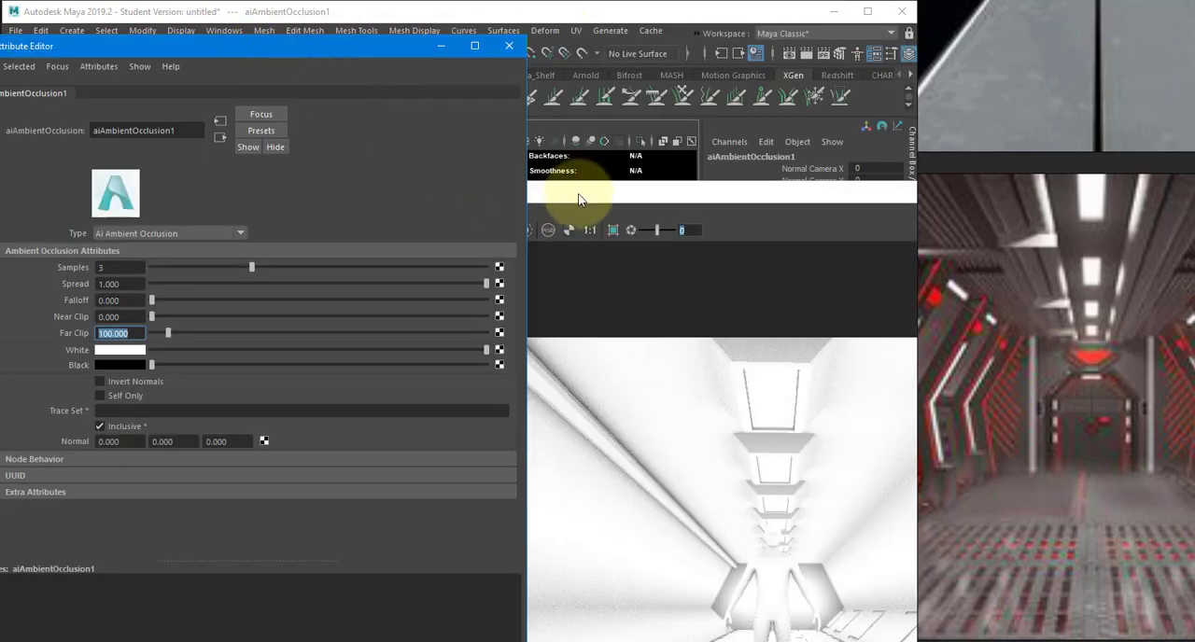
left_click(440, 67)
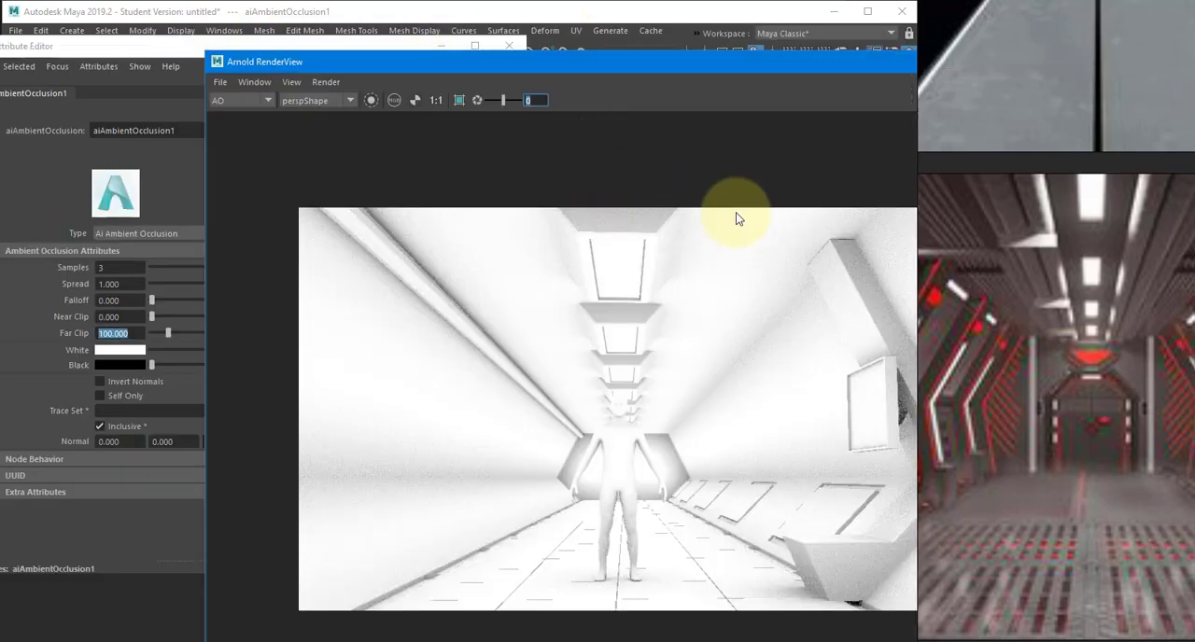
scroll(738, 218, "down", 2)
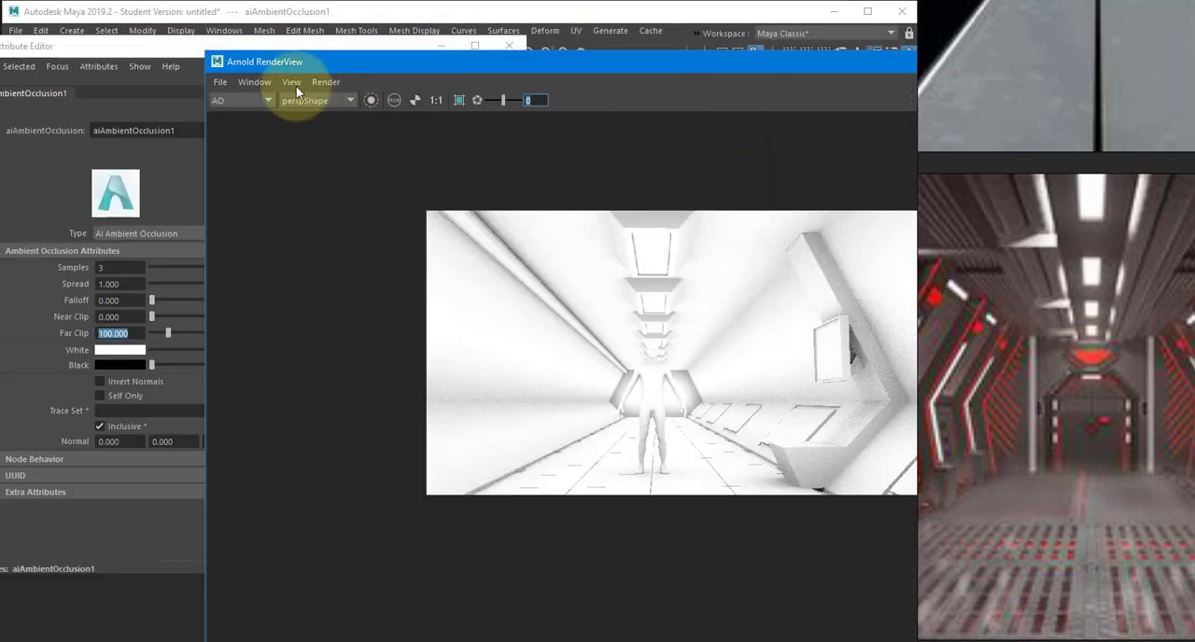
left_click_drag(352, 66, 471, 104)
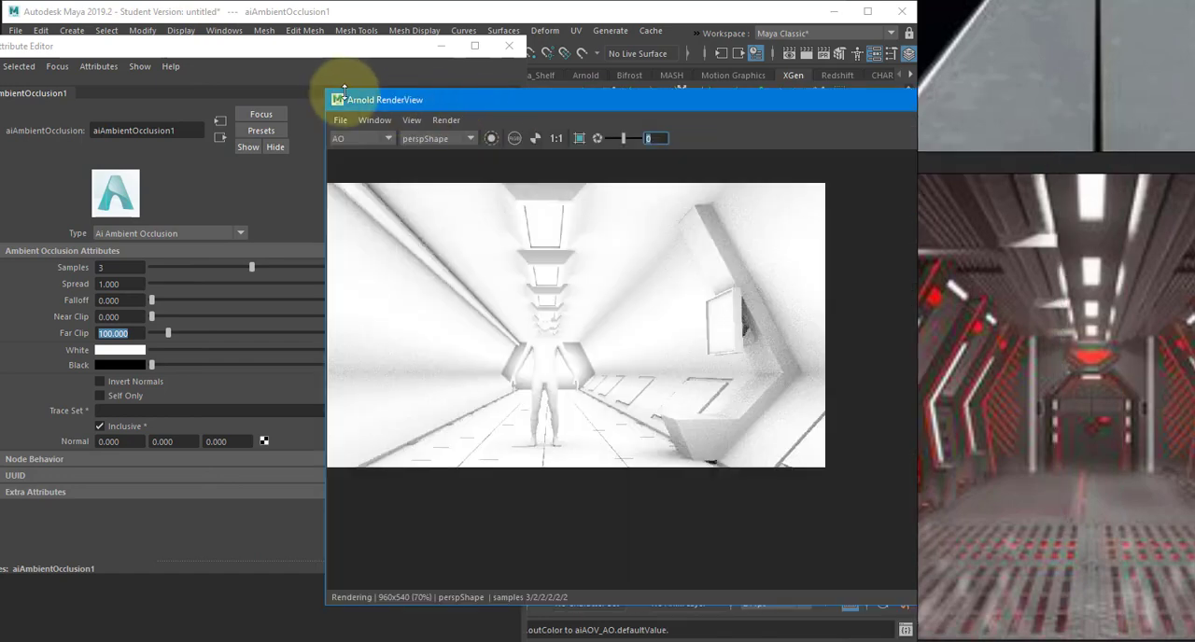
left_click_drag(343, 90, 436, 135)
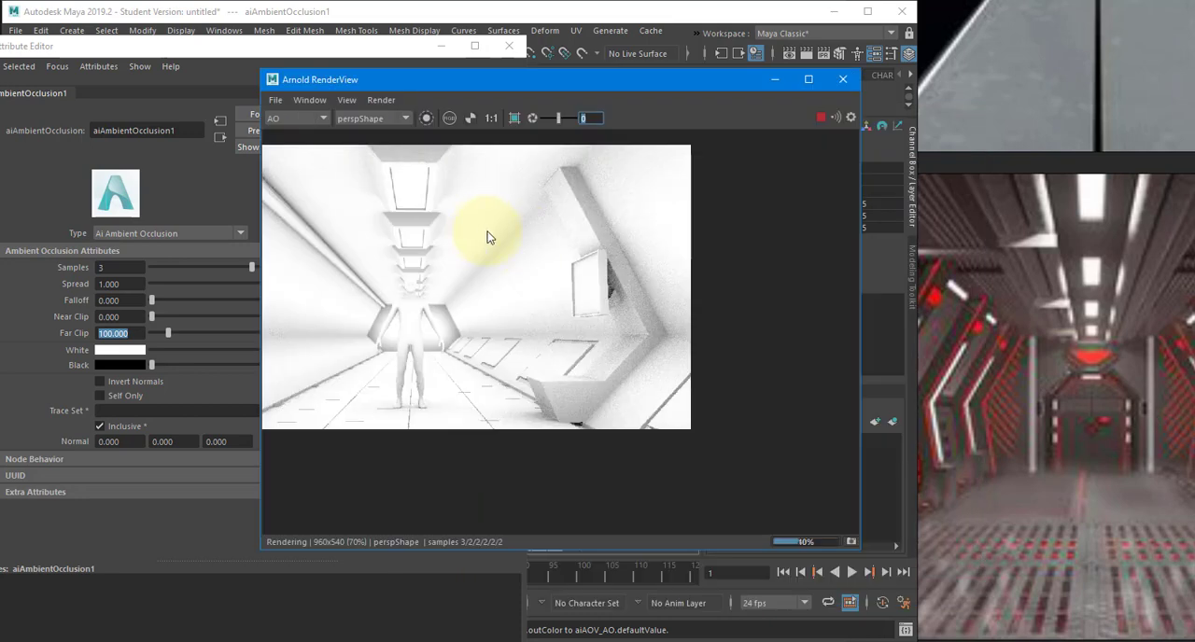
middle_click_drag(487, 232, 566, 262)
- Try a Far Clip of 10 on the ambient occlusion shader and check the AO render
left_click(231, 217)
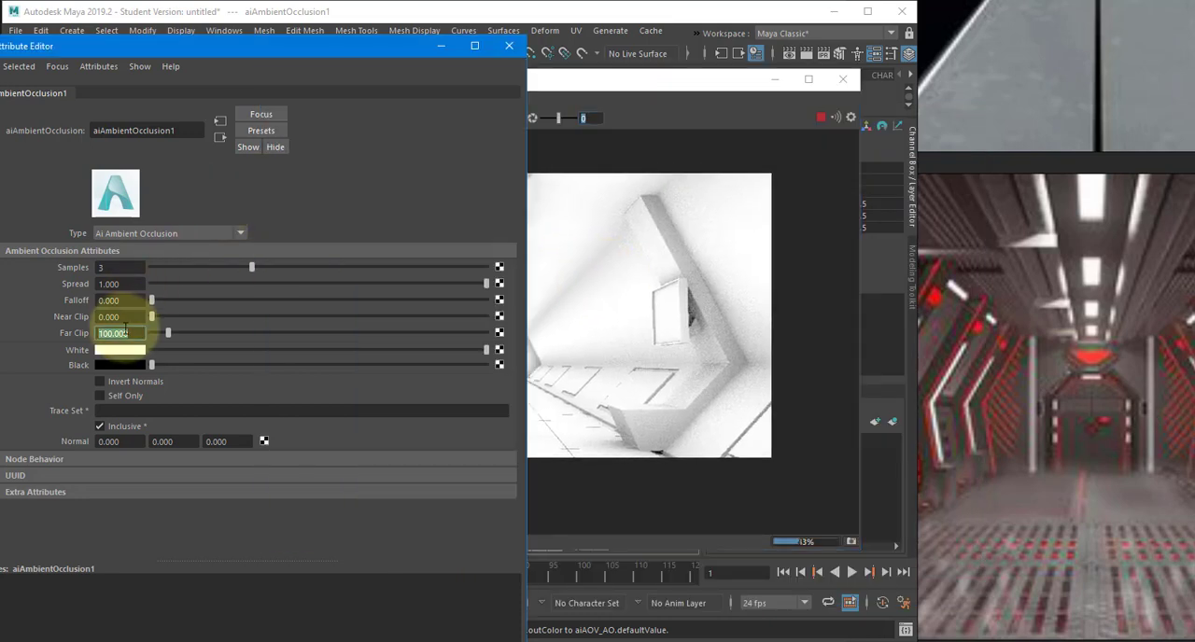
type("10")
key("Return")
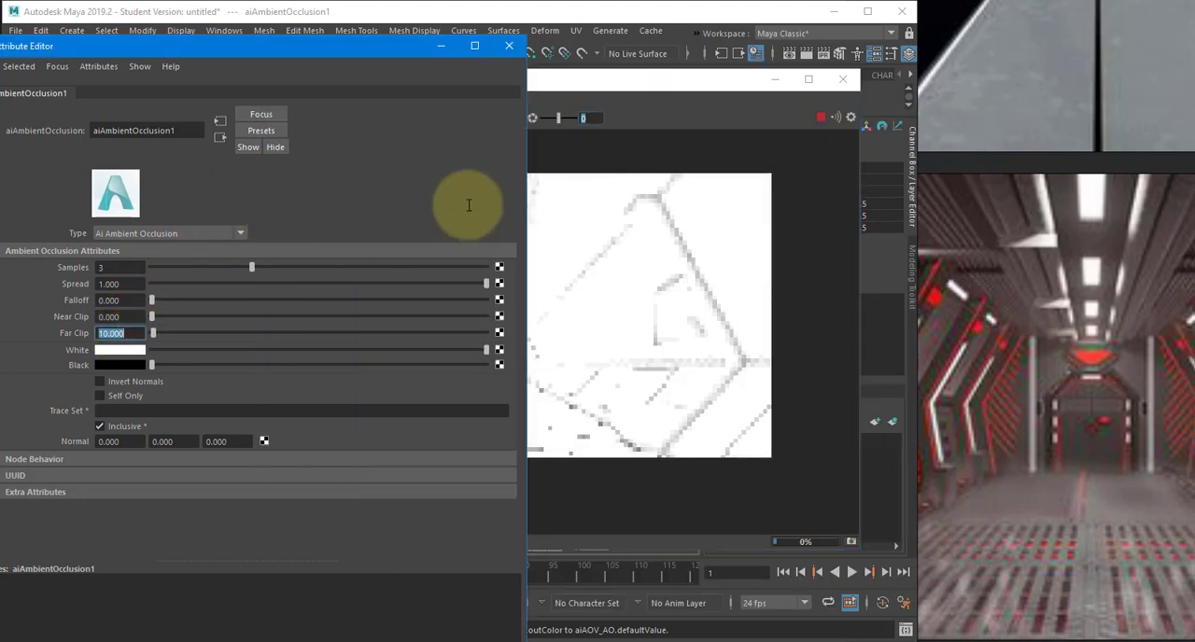
left_click(613, 86)
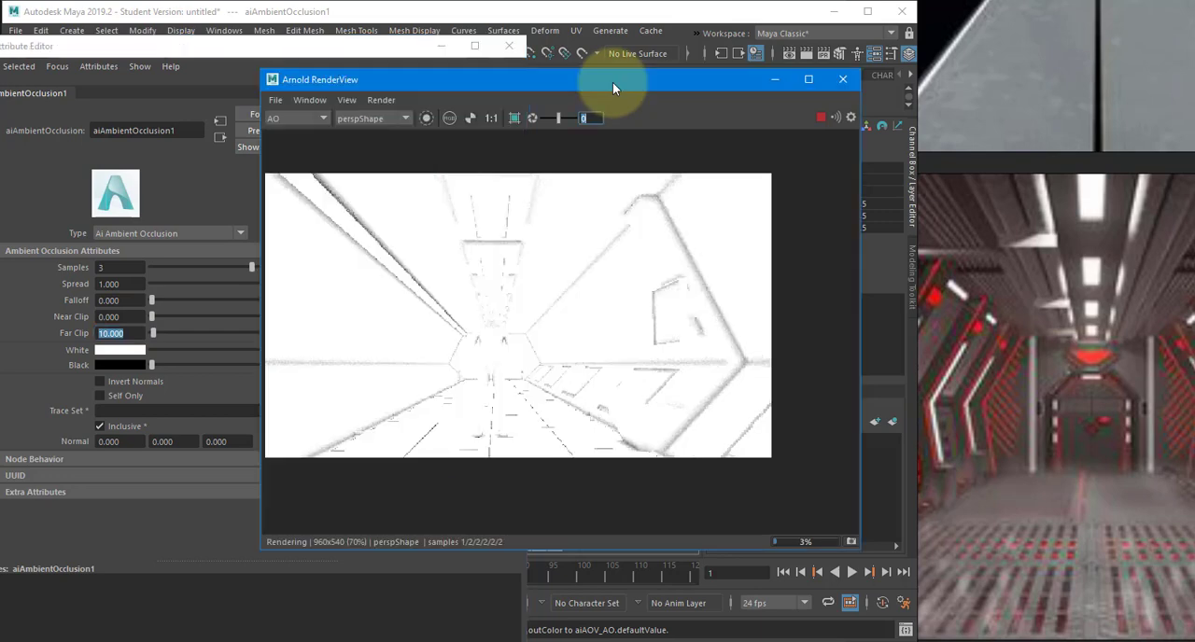
- Set the ambient occlusion shader's Far Clip to 20, check the AO render, and close its attributes
left_click(128, 329)
type("20")
key("Return")
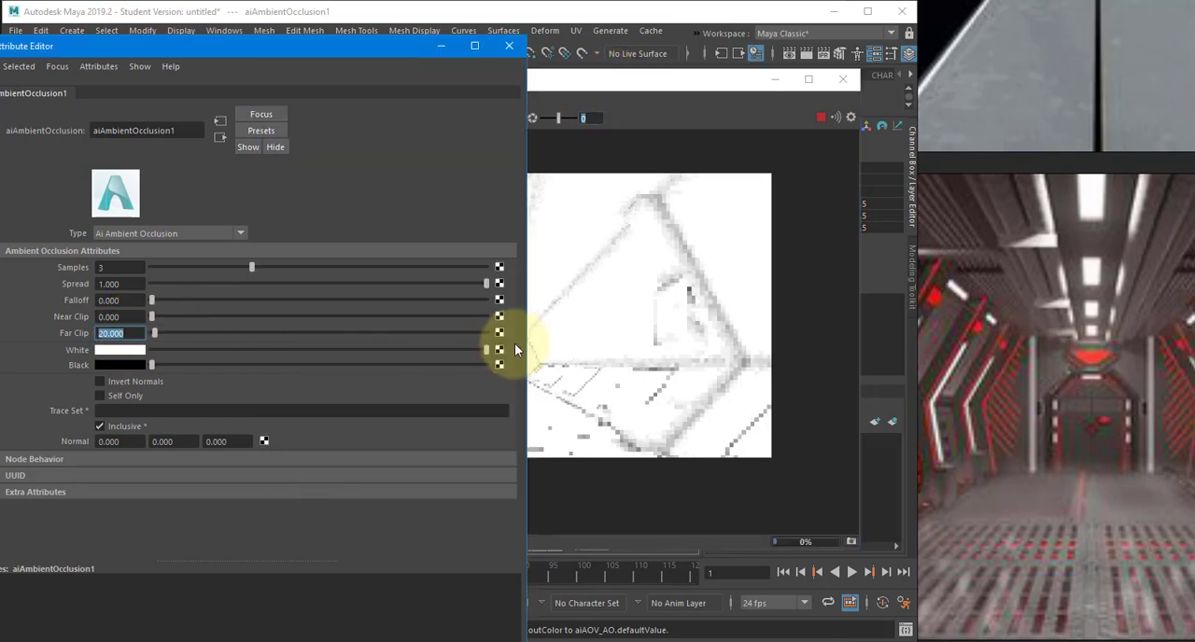
left_click(674, 132)
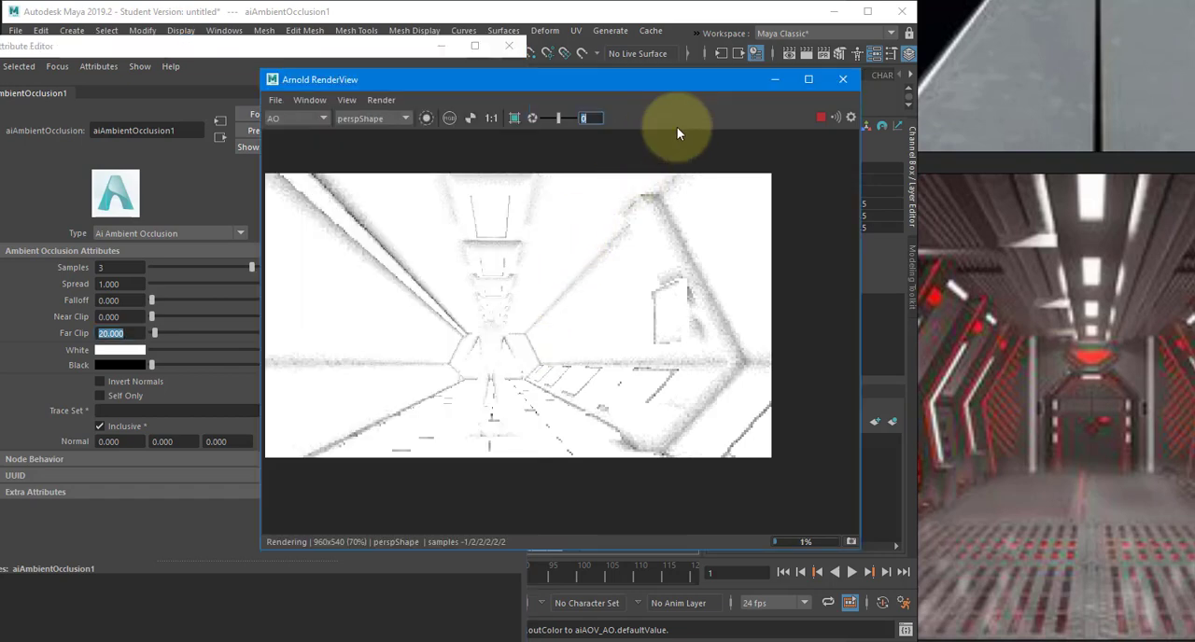
left_click(509, 46)
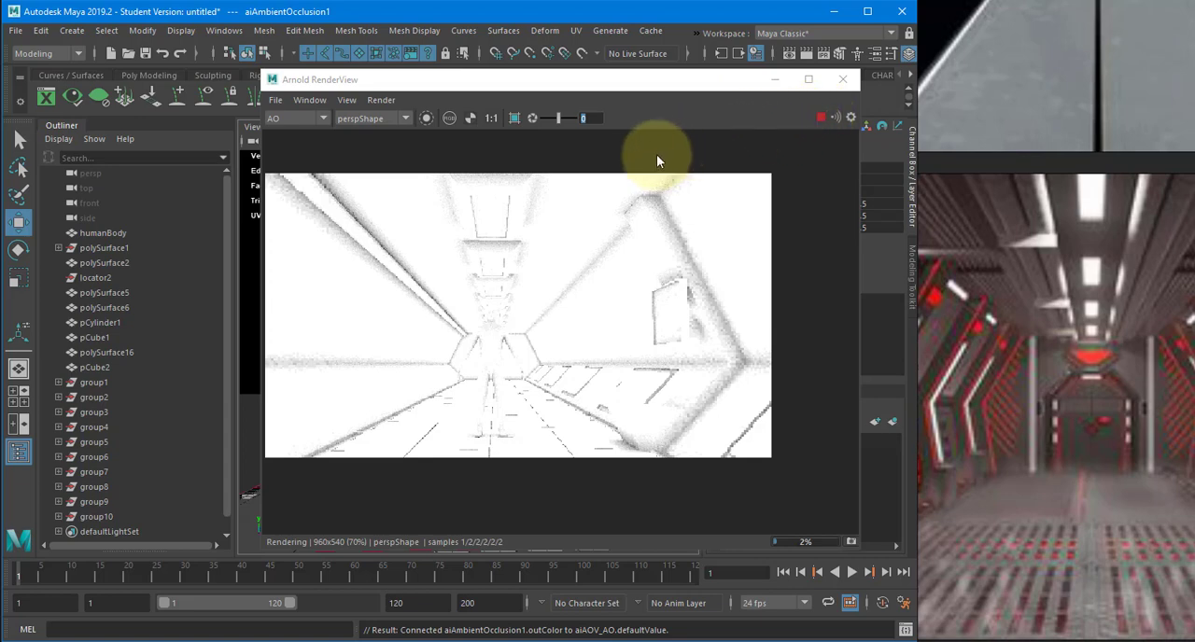
- Stop the render, inspect the corridor in the Beauty pass, and close the RenderView
left_click(822, 116)
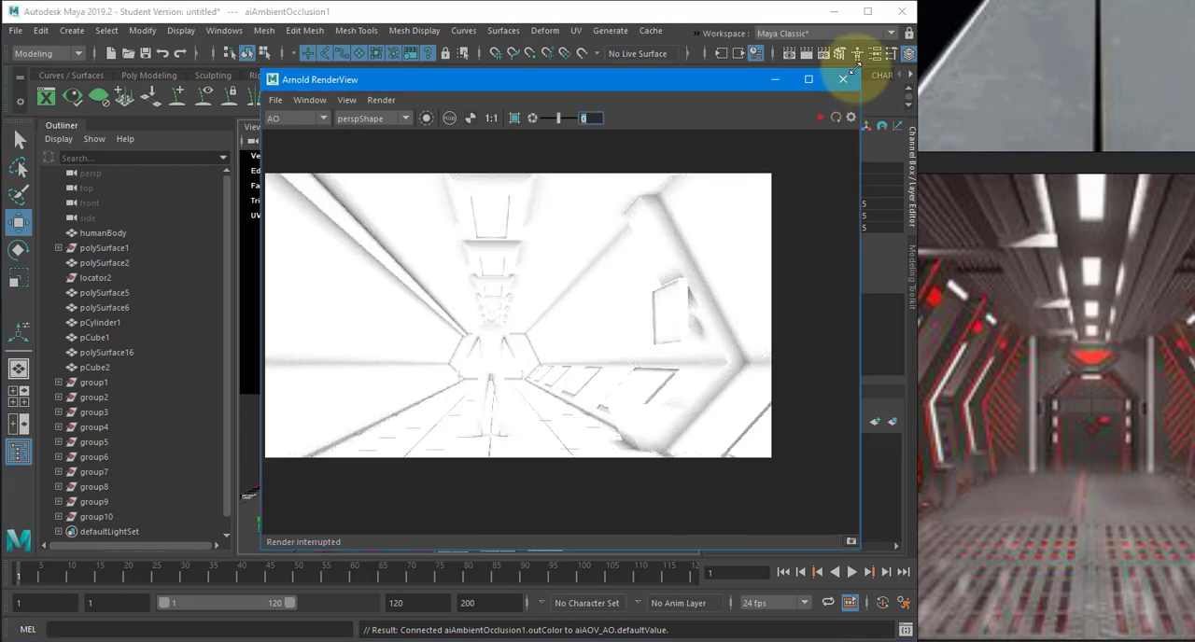
left_click(297, 119)
left_click(296, 138)
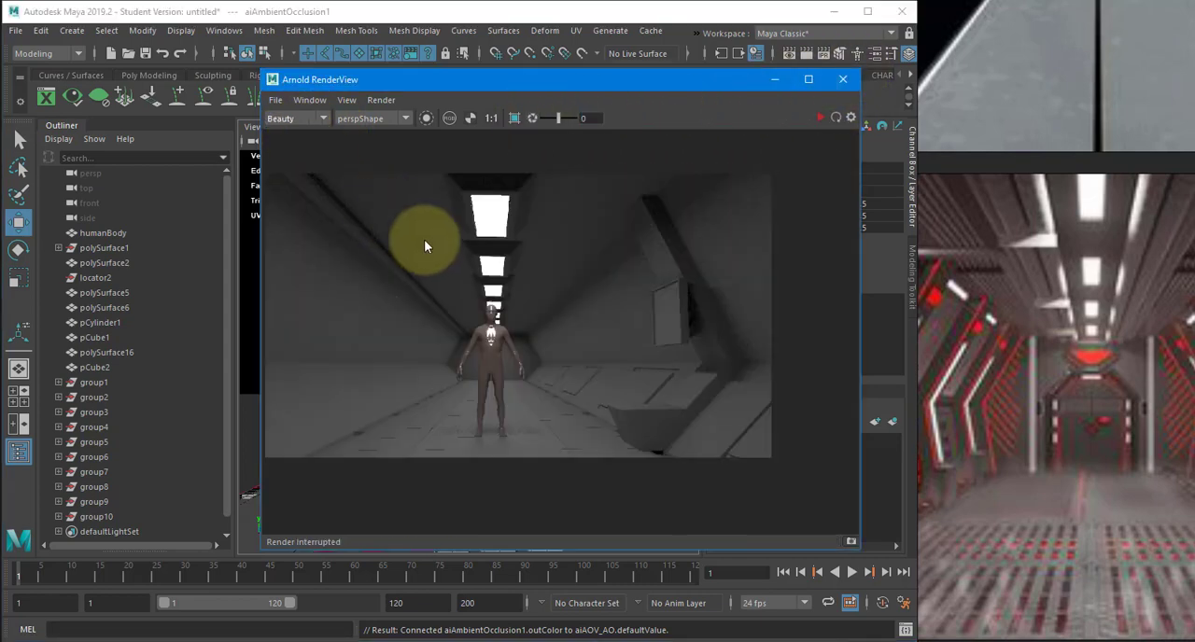
left_click_drag(425, 241, 477, 270)
scroll(493, 275, "up", 3)
scroll(542, 294, "down", 3)
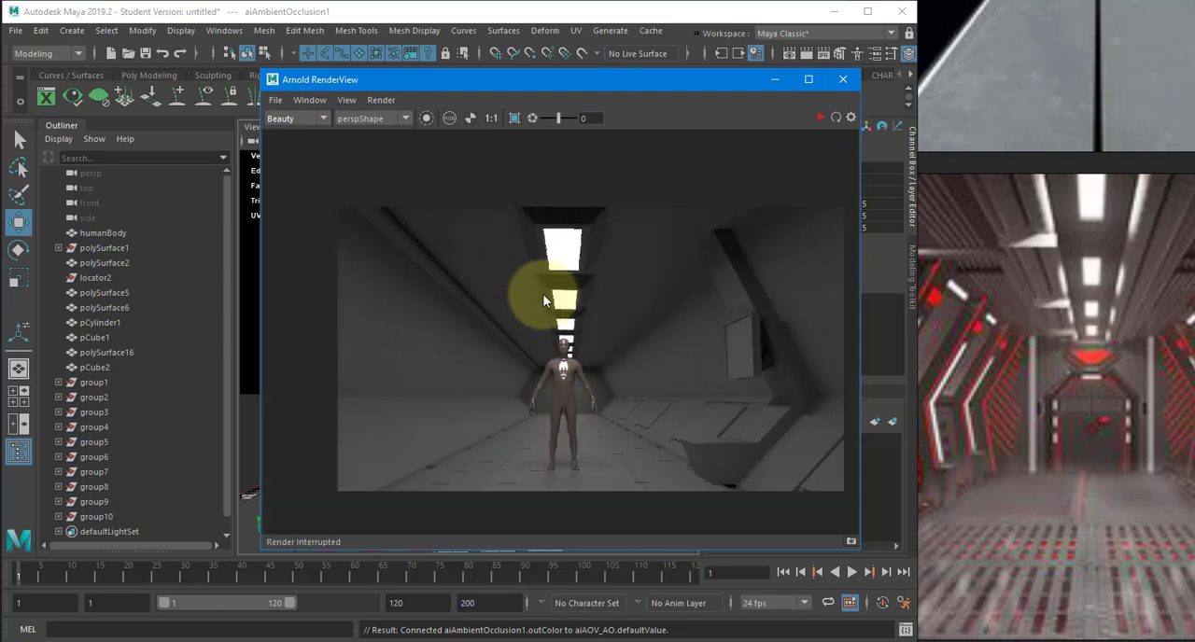
left_click(843, 79)
- Group the angled wall support with its two attached box pieces, and show the viewport in wireframe
left_click(617, 348)
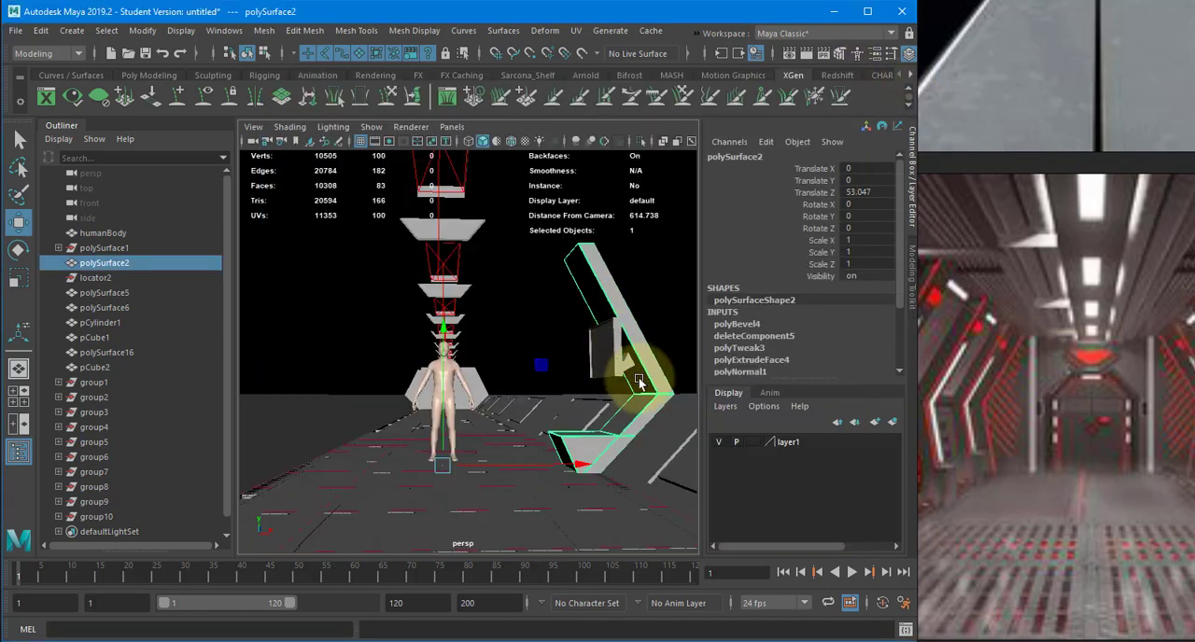
left_click(630, 371, "shift")
left_click(632, 370, "shift")
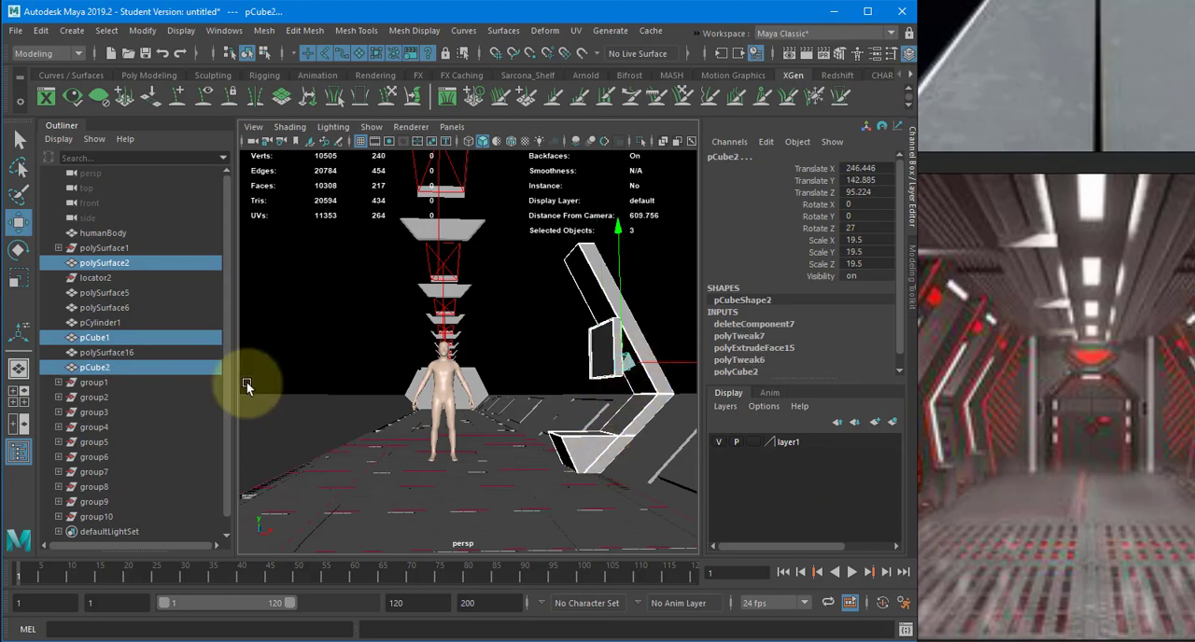
key("ctrl+g")
key("4")
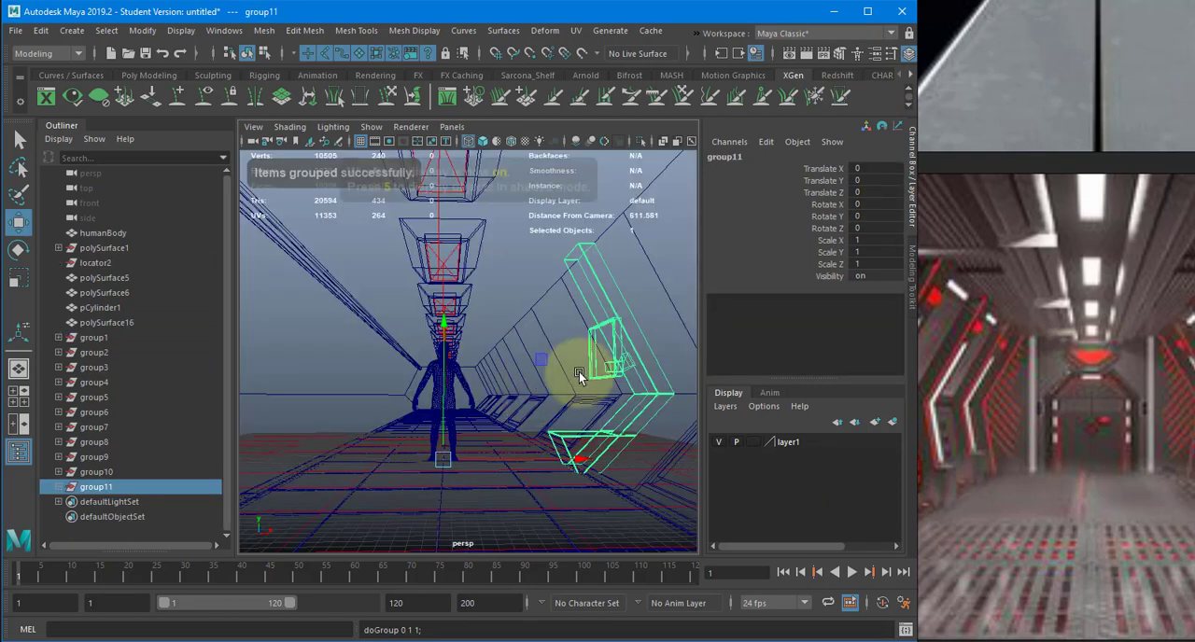
- Center the pivot of the grouped wall support
left_click_drag(579, 374, 374, 308, "alt")
left_click(142, 30)
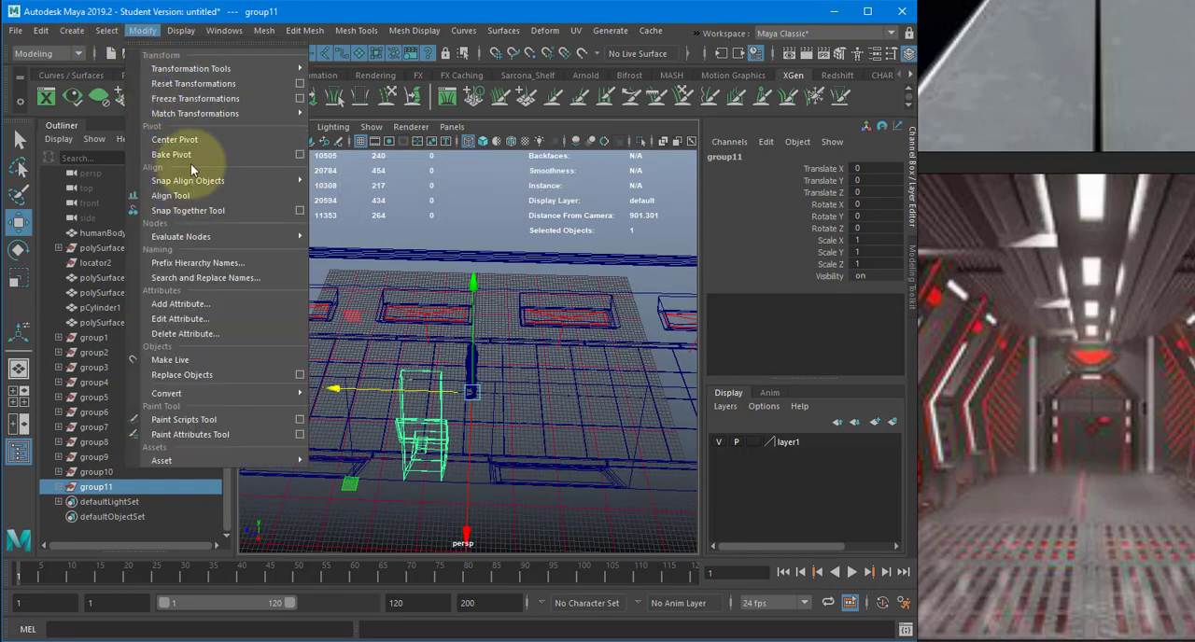
left_click(229, 177)
- In the top view, grid-snap the wall support group along the corridor to Translate Z 26.278
key("space")
left_click_drag(367, 319, 444, 322)
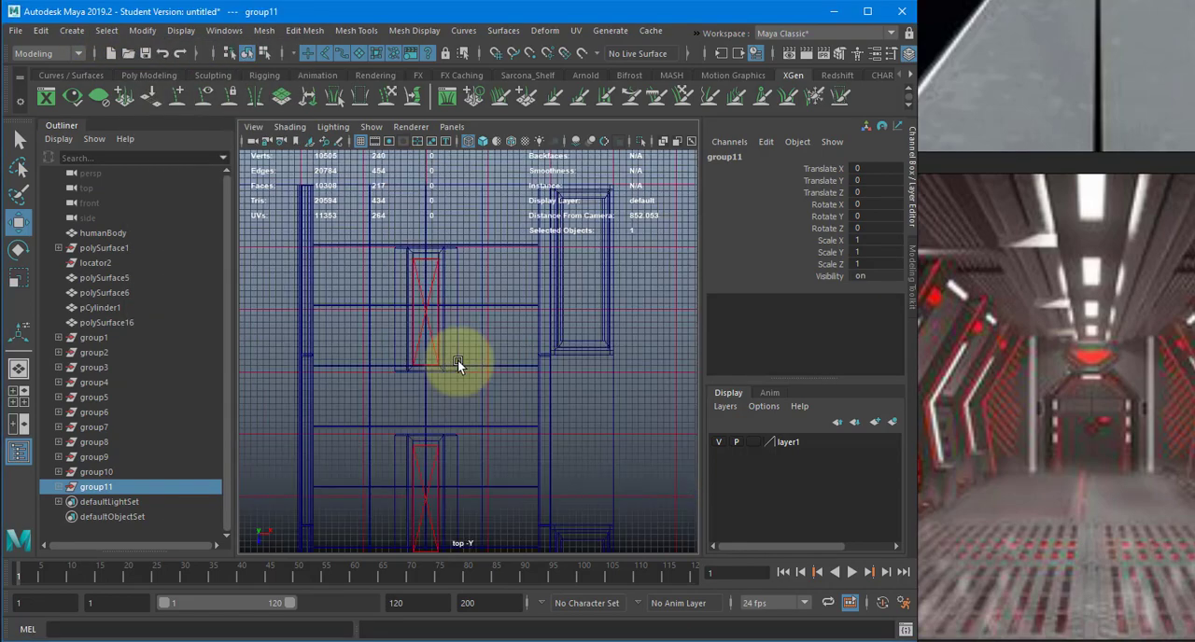
right_click_drag(534, 486, 456, 178, "alt")
middle_click_drag(453, 423, 455, 206, "alt")
middle_click_drag(535, 528, 509, 198, "alt")
right_click_drag(476, 210, 492, 297, "alt")
middle_click_drag(492, 297, 499, 176, "alt")
scroll(501, 295, "up", 3)
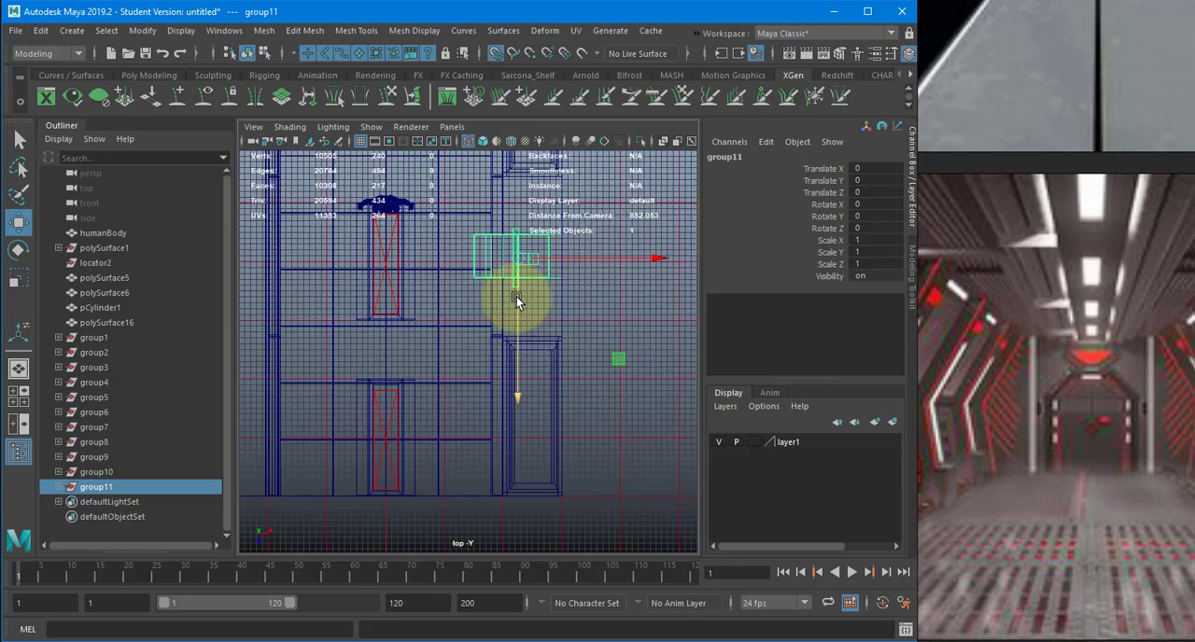
left_click_drag(504, 295, 533, 277)
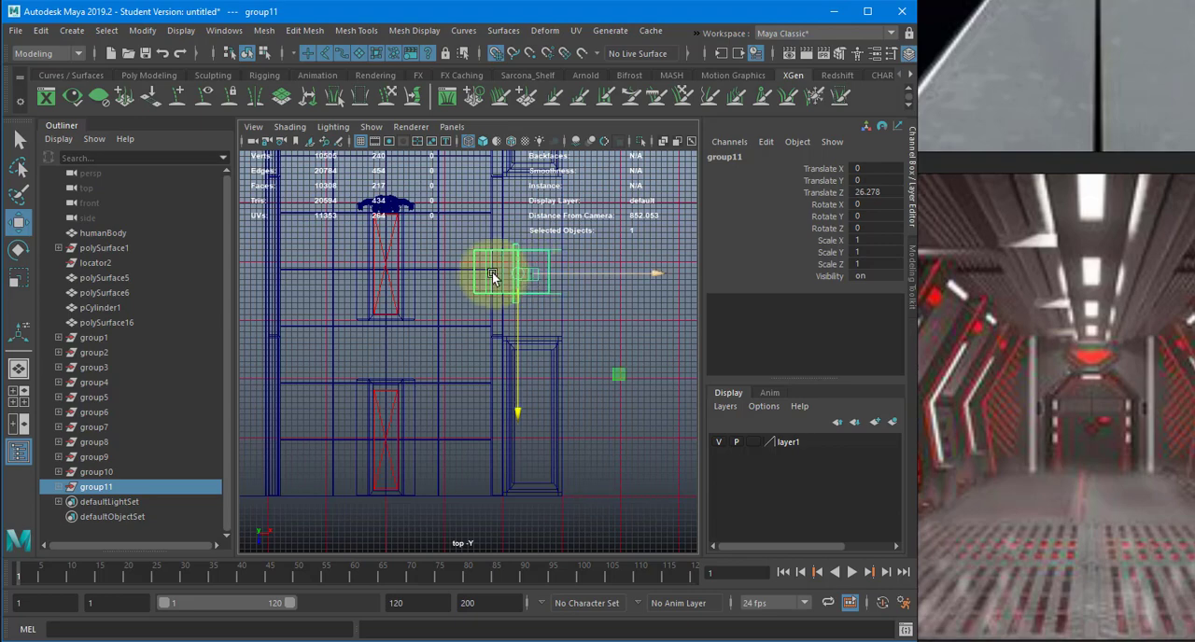
- Move the wall support group along the corridor to Translate Z -3.722 and check its placement in the shaded perspective view
key("space")
left_click_drag(493, 274, 493, 233)
mouse_move(481, 309)
left_mouse_down("alt")
mouse_move(579, 286)
mouse_move(528, 280)
left_mouse_up("alt")
key("5")
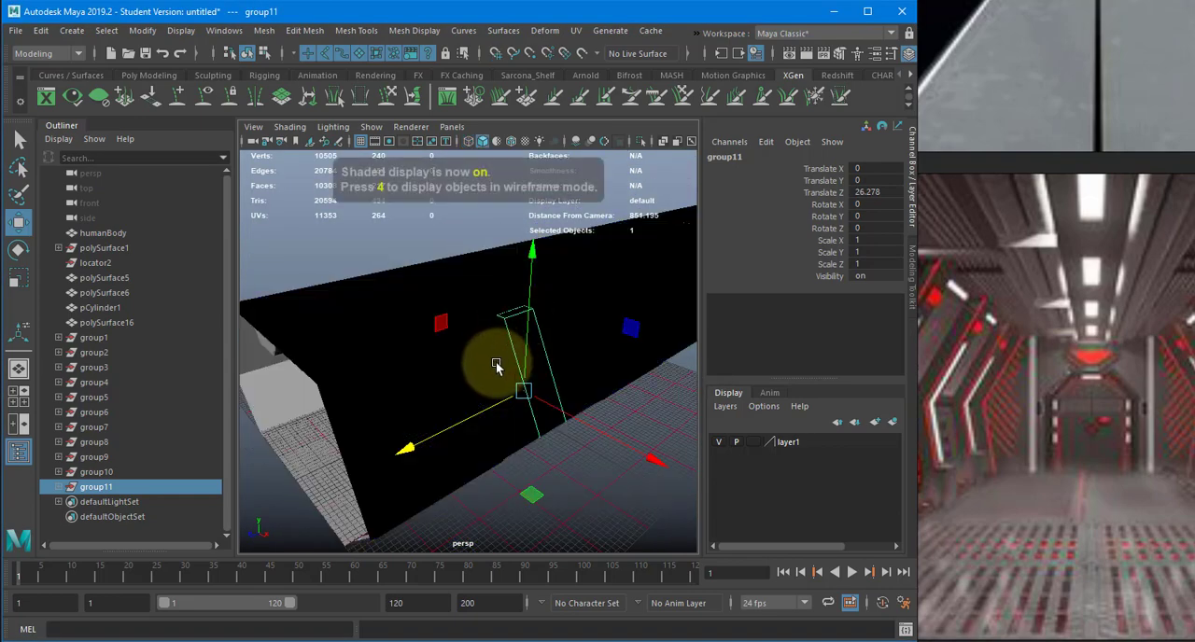
mouse_move(496, 366)
left_mouse_down("alt")
mouse_move(612, 362)
mouse_move(545, 379)
left_mouse_up("alt")
left_click_drag(628, 350, 436, 357, "alt")
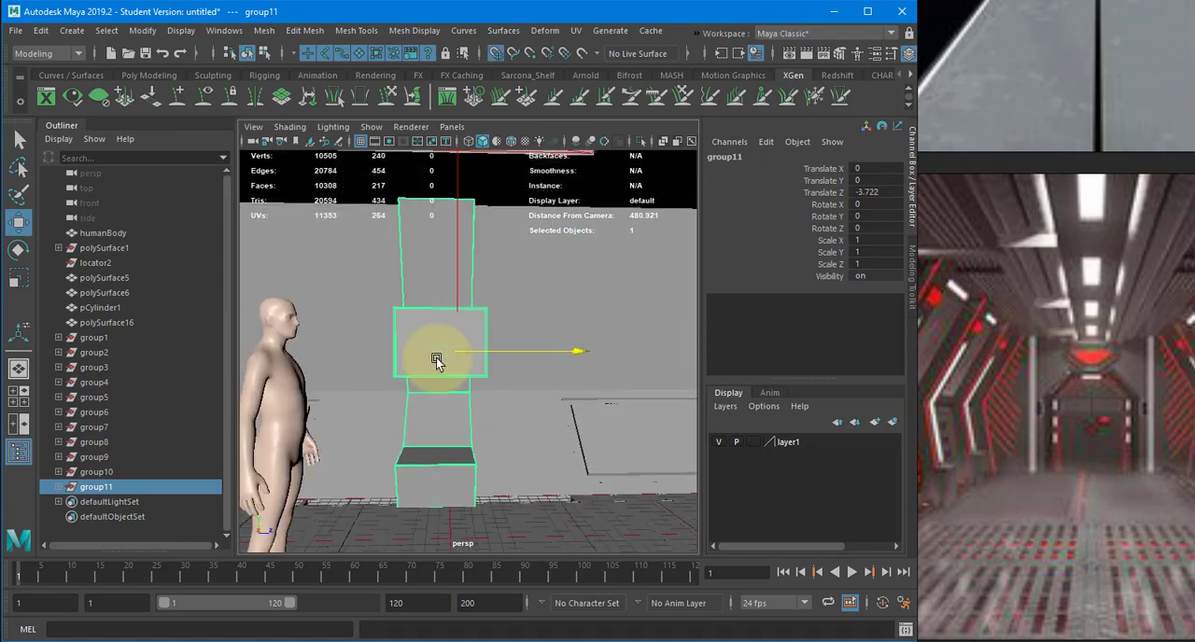
middle_click_drag(507, 377, 505, 356, "alt")
right_click_drag(505, 356, 561, 374, "alt")
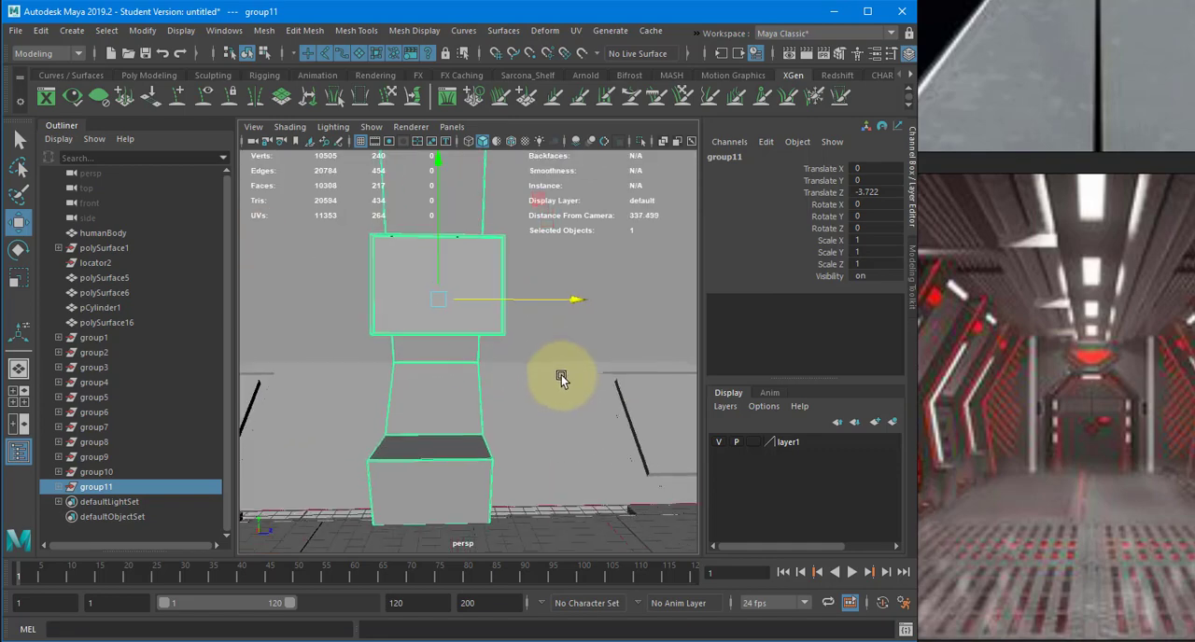
left_click_drag(561, 374, 554, 385, "alt")
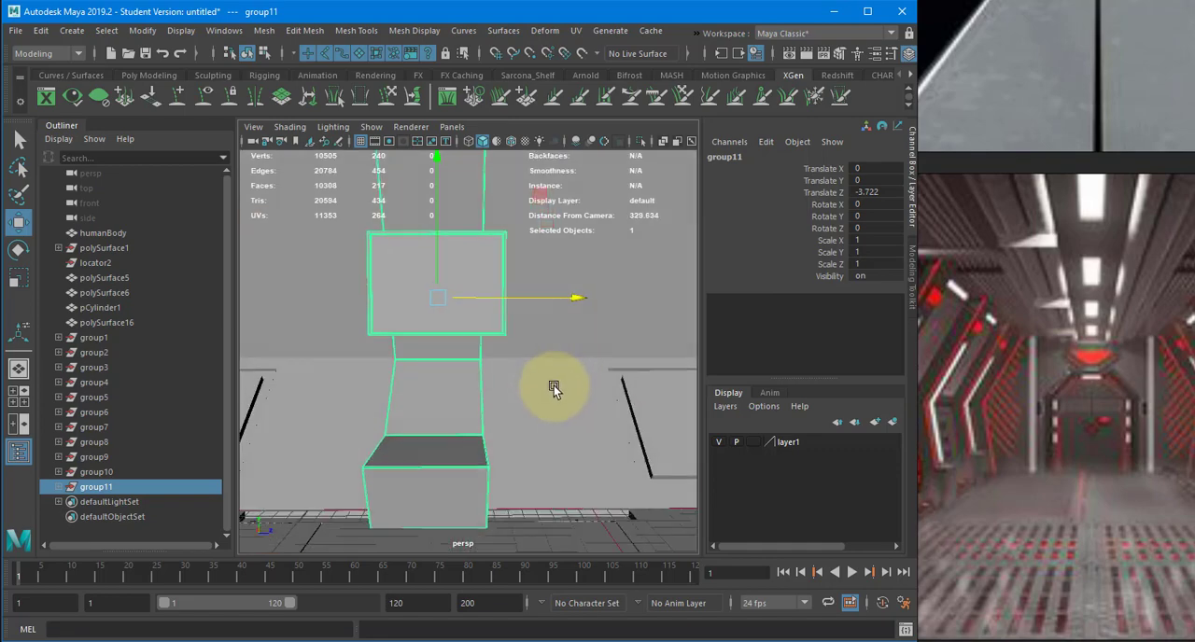
middle_click_drag(554, 386, 584, 376, "alt")
- Examine in the wireframe top view how the recessed wall panel's corner lines up with the grid near the support
key("space")
left_click_drag(584, 376, 536, 373)
key("4")
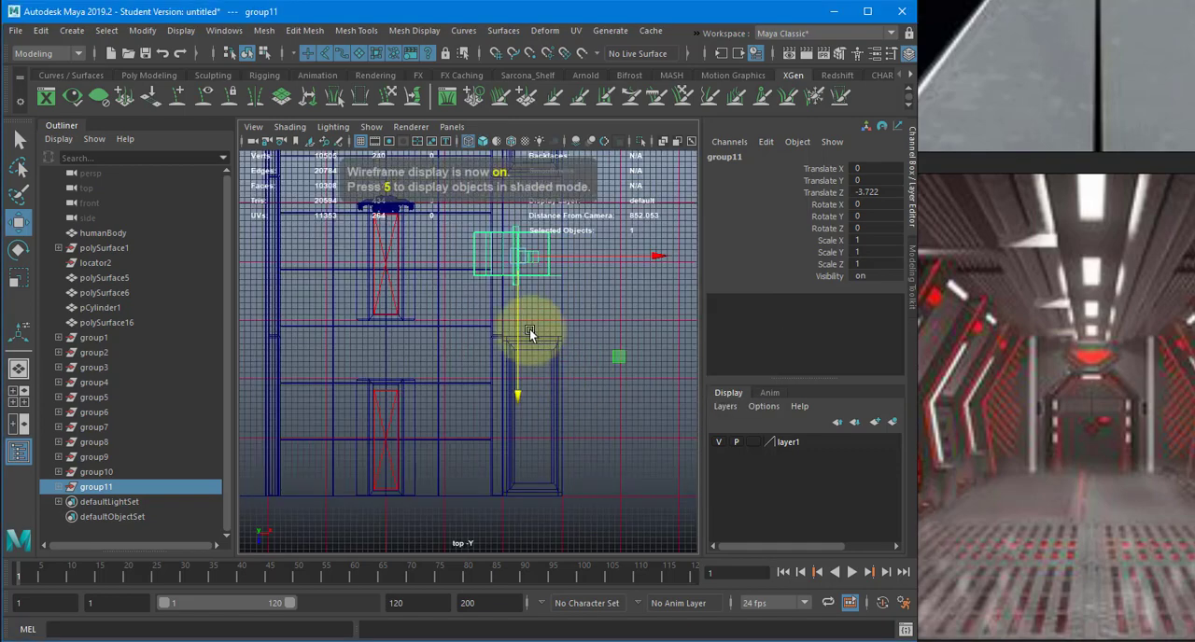
middle_click_drag(532, 325, 537, 471, "alt")
right_click_drag(577, 430, 689, 415, "alt")
middle_click_drag(469, 364, 402, 326, "alt")
right_click_drag(630, 353, 794, 345, "alt")
middle_click_drag(510, 467, 450, 625, "alt")
right_click_drag(647, 448, 733, 443, "alt")
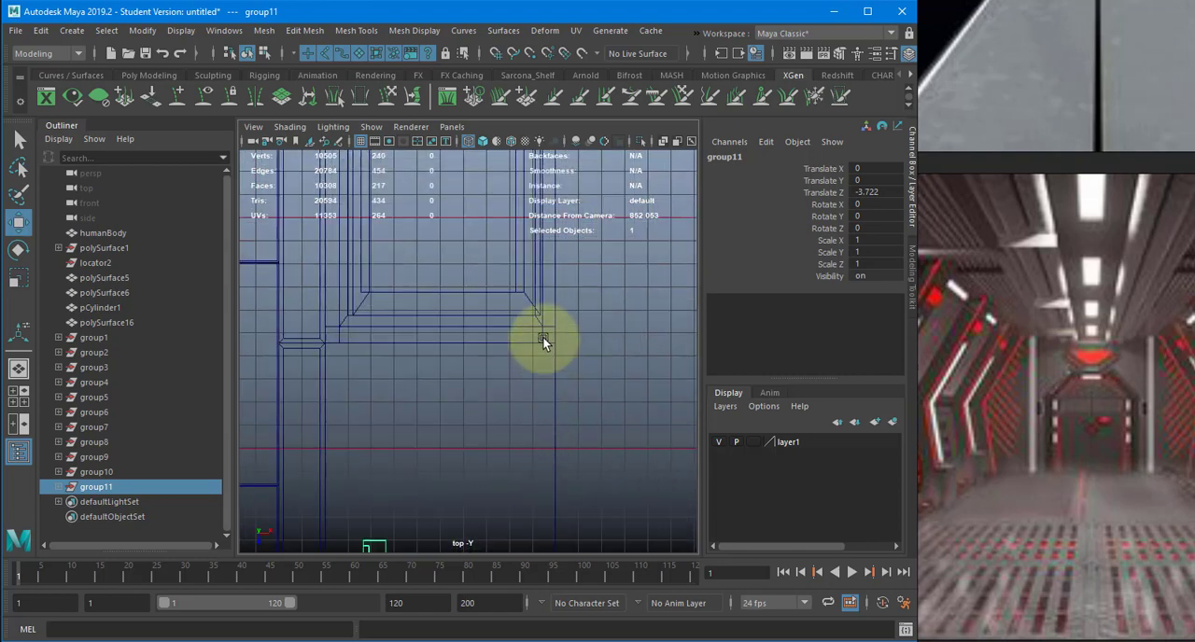
middle_click_drag(543, 336, 540, 307, "alt")
left_click(521, 272)
left_click(510, 285)
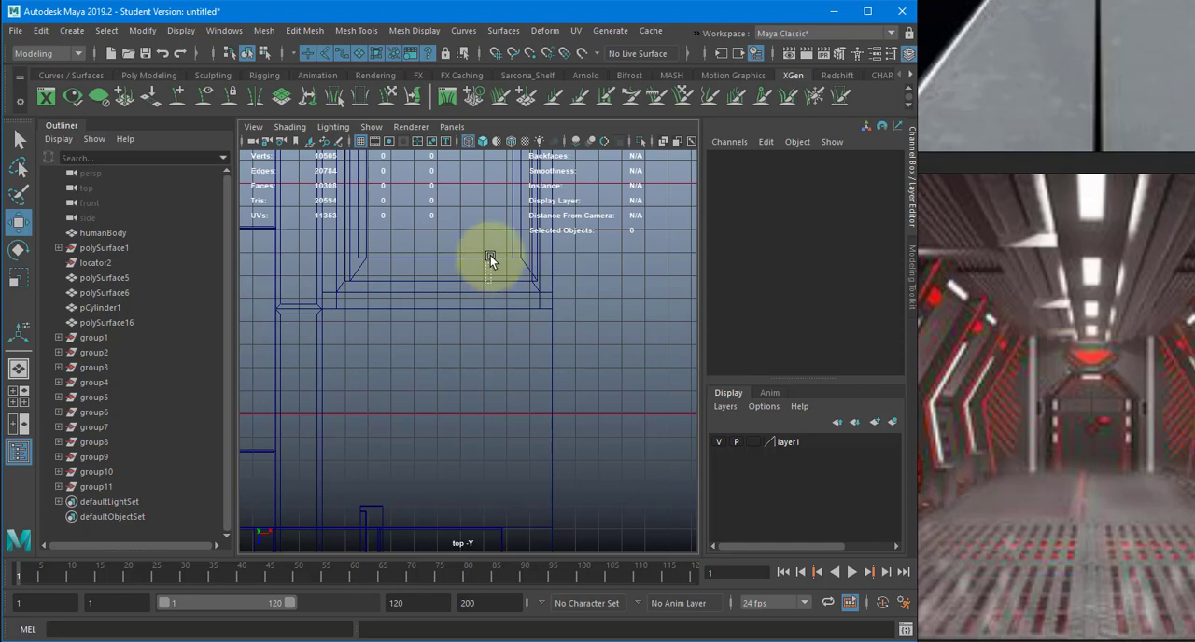
left_click_drag(491, 256, 490, 255)
middle_click_drag(524, 467, 538, 196, "alt")
right_click_drag(561, 315, 513, 350, "alt")
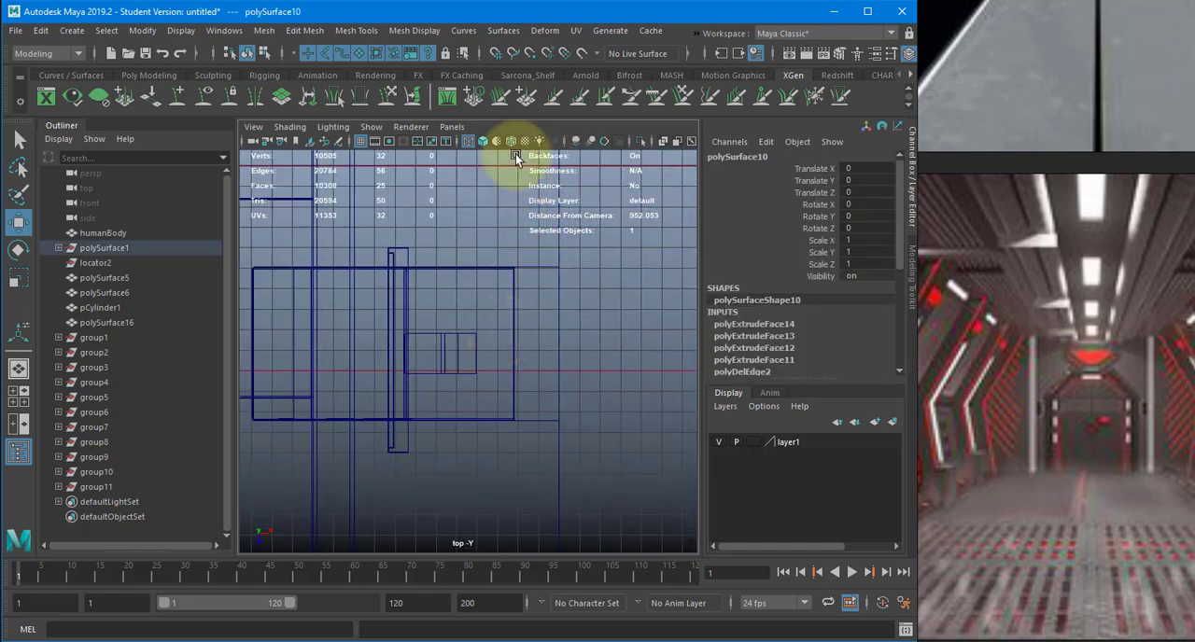
middle_click_drag(509, 393, 515, 156, "alt")
key("ctrl+z")
middle_click_drag(542, 345, 573, 521, "alt")
key("ctrl+z")
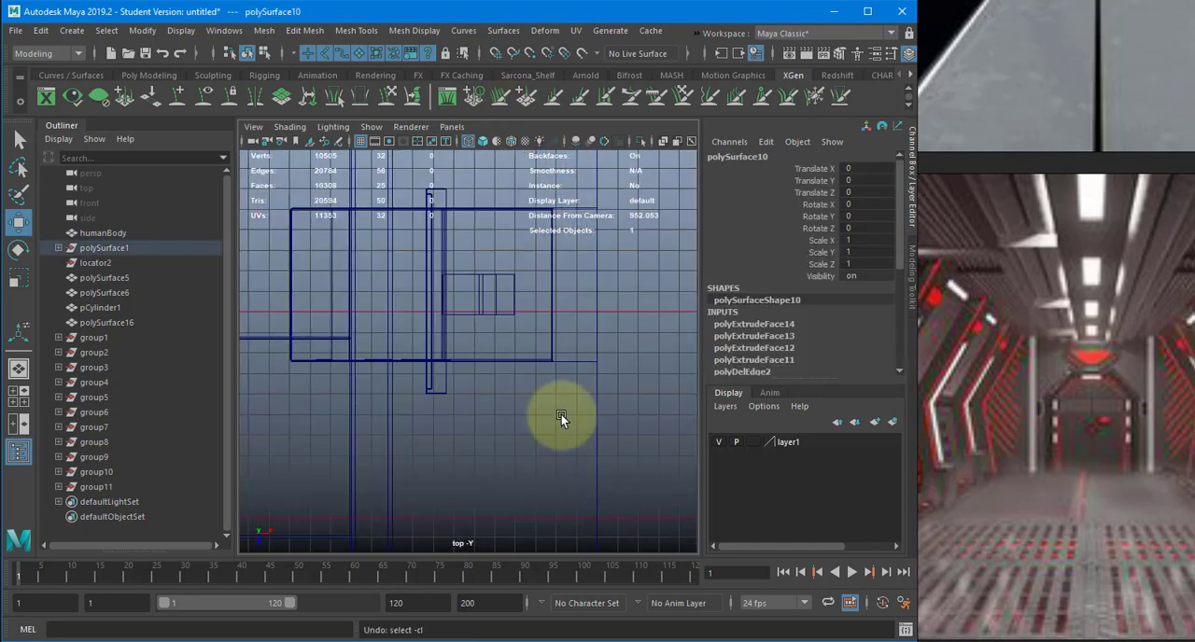
key("ctrl+z")
- Duplicate the wall support group and grid-snap the copy midway between the next two recessed wall panels, at Translate Z -543.722
right_click_drag(584, 355, 466, 320, "alt")
middle_click_drag(467, 320, 485, 464, "alt")
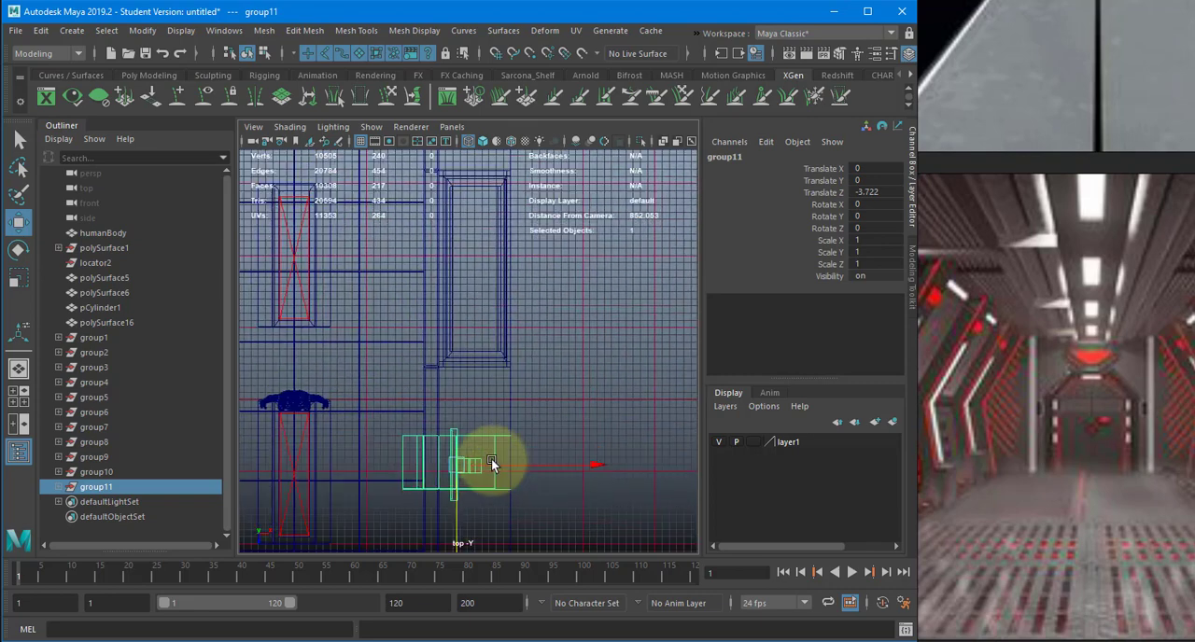
key("ctrl+d")
left_click_drag(458, 521, 459, 245)
middle_click_drag(458, 246, 467, 414, "alt")
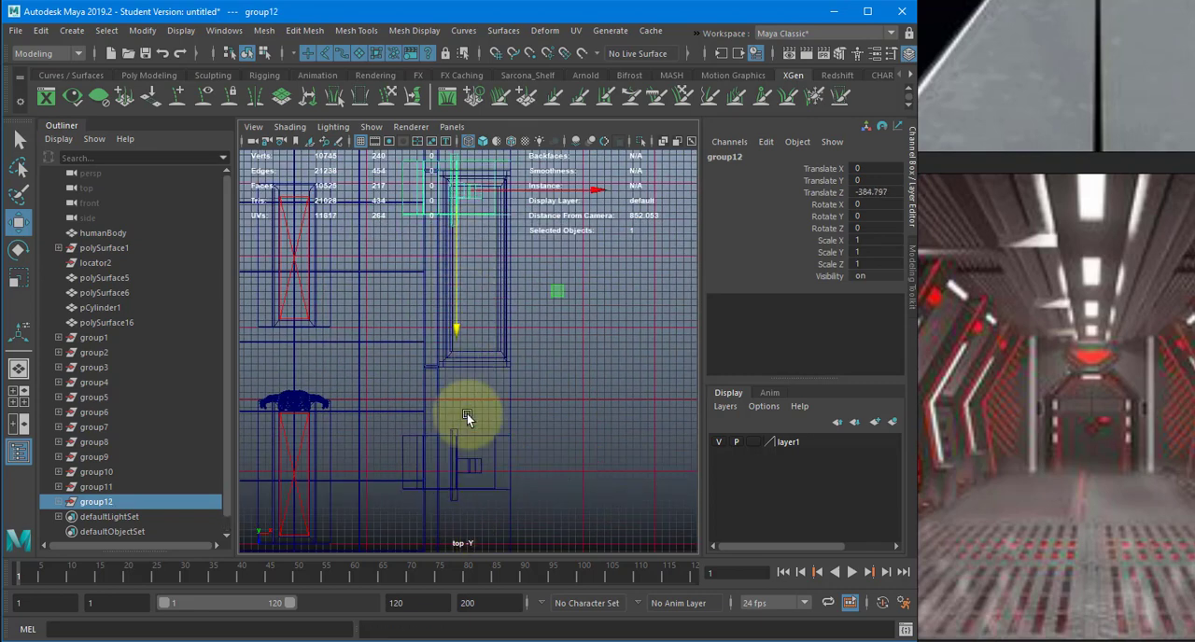
key("x")
left_click_drag(464, 458, 482, 229)
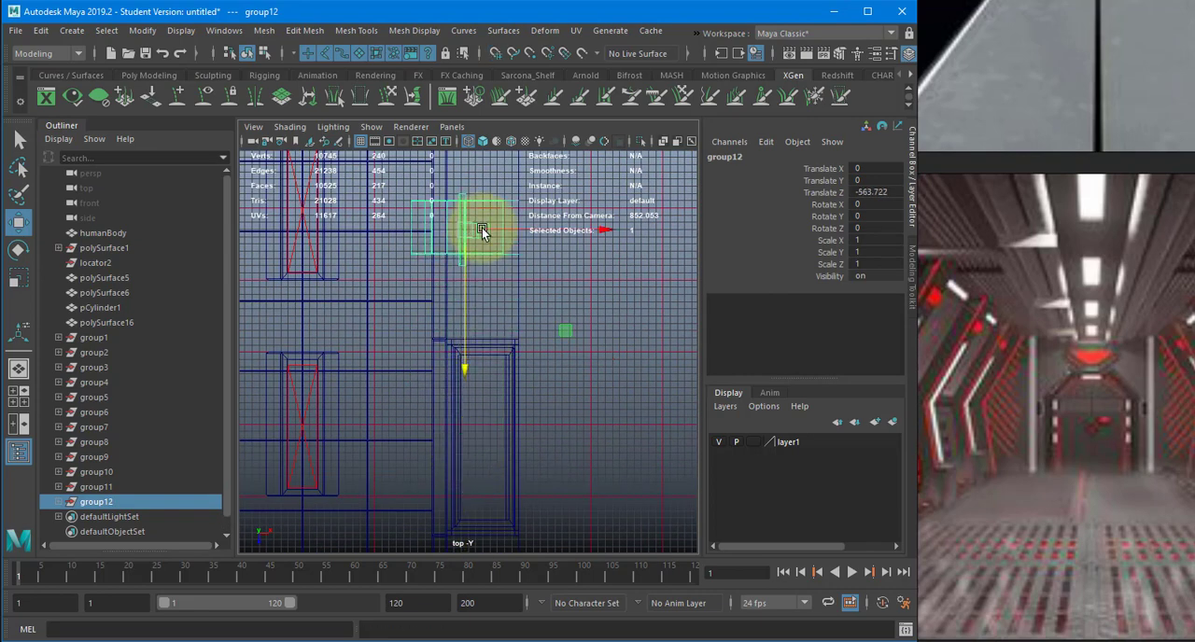
middle_click_drag(482, 230, 455, 398, "alt")
left_click_drag(456, 398, 454, 347)
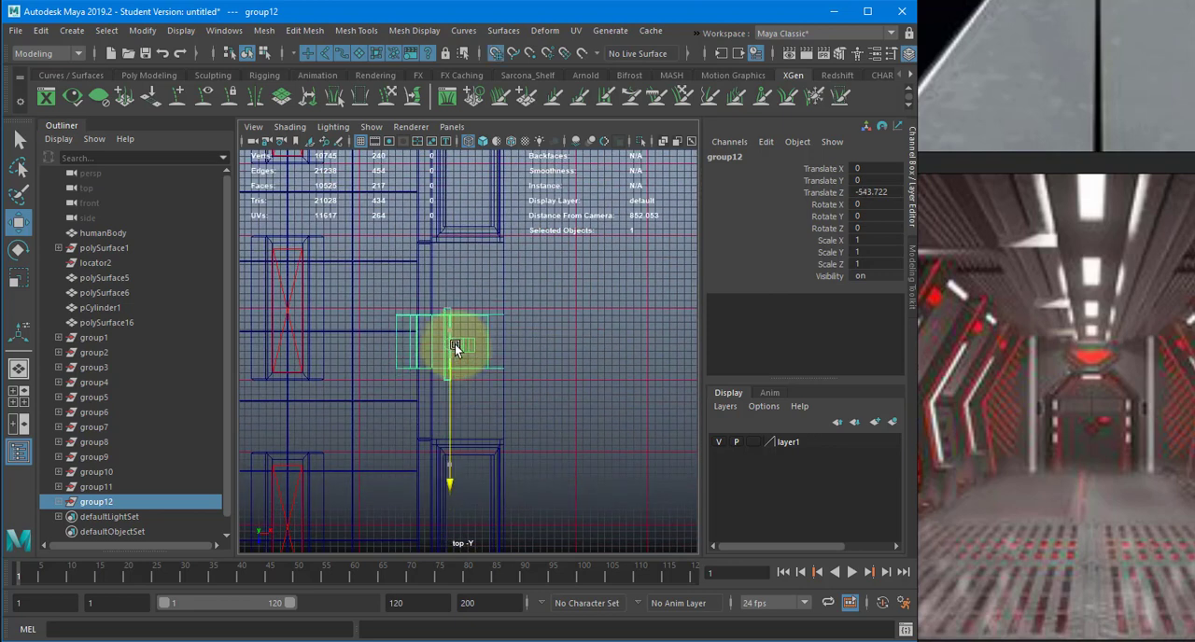
- Repeat the support duplication at the same spacing along the corridor up to Translate Z -2163.722, and delete the surplus copy
key("shift+d")
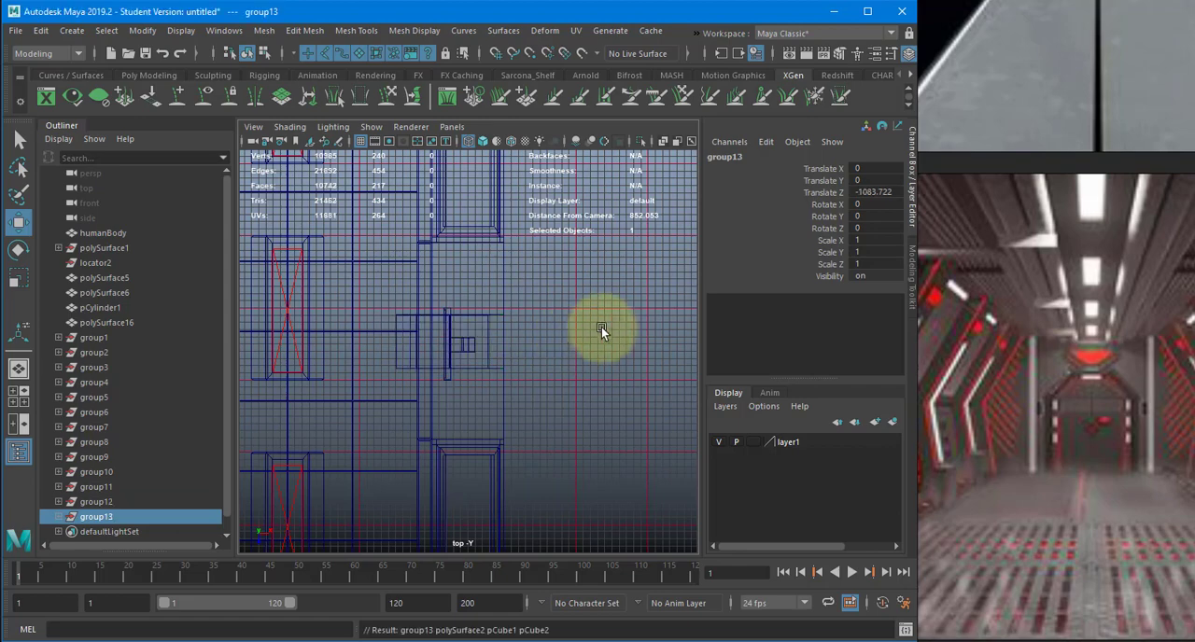
right_click_drag(465, 341, 588, 319)
right_click_drag(603, 323, 352, 519, "alt")
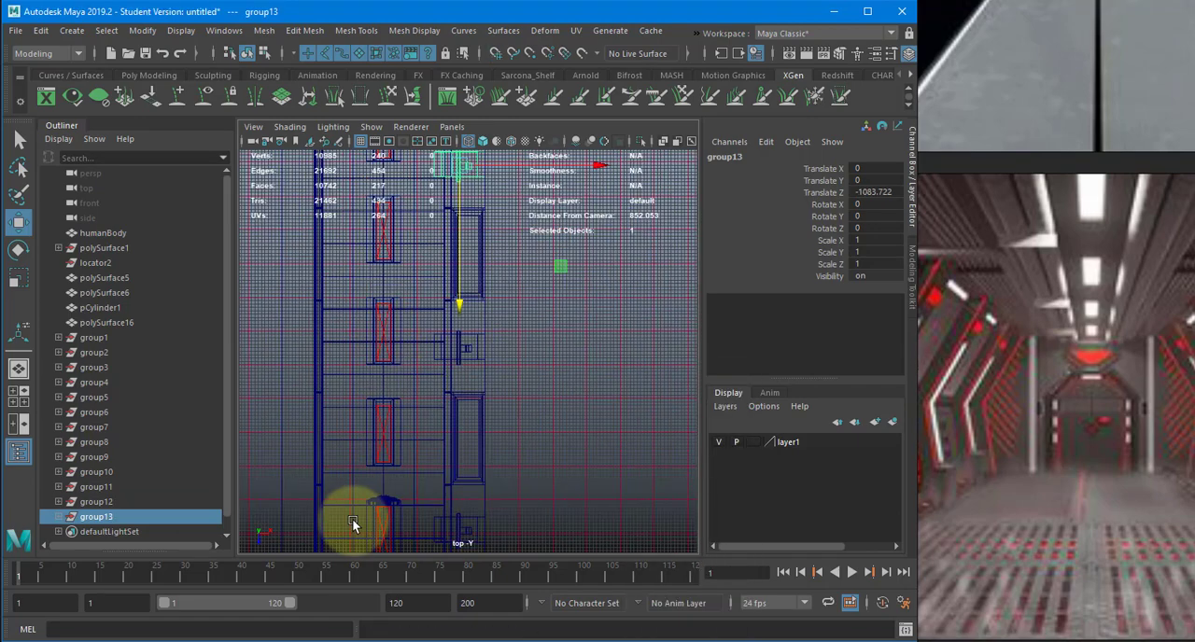
middle_click_drag(517, 287, 481, 466, "alt")
right_click_drag(328, 455, 338, 487, "alt")
middle_click_drag(340, 486, 277, 607, "alt")
key("shift+d")
key("shift+d")
key("shift+d")
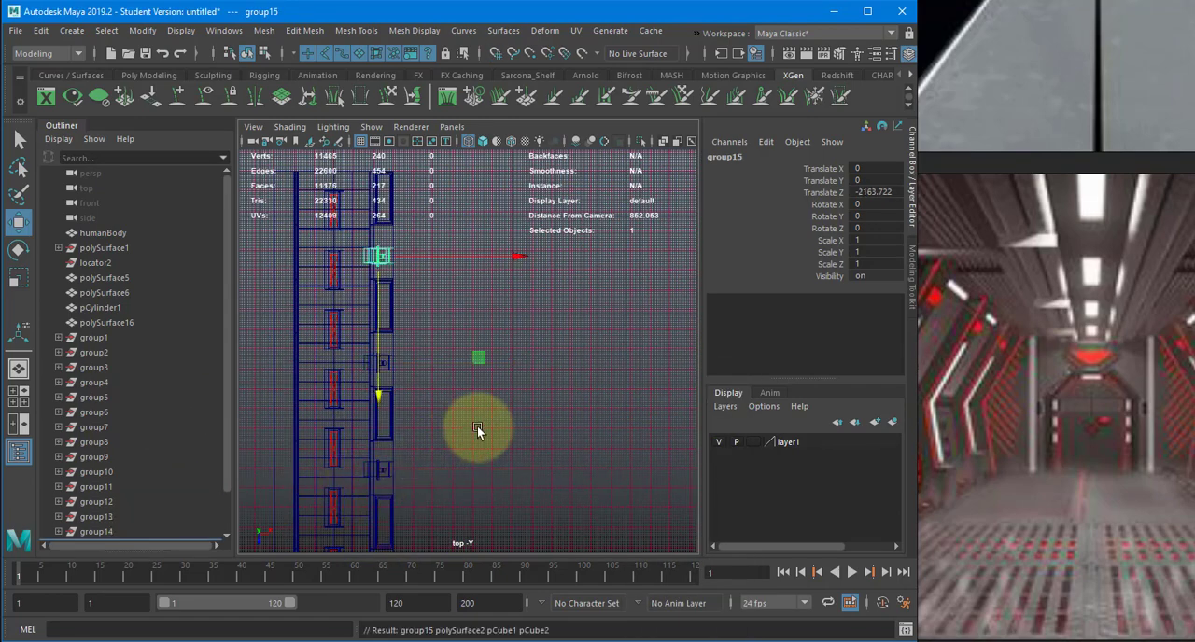
middle_click_drag(519, 491, 534, 577, "alt")
key("Delete")
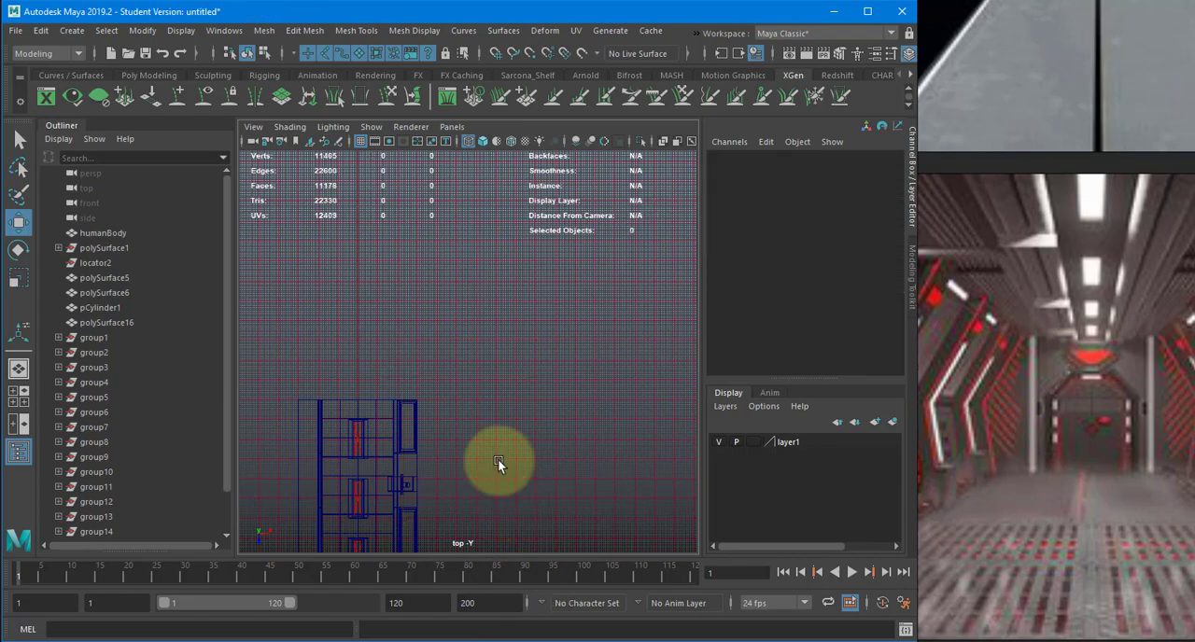
- Group the five wall support groups together and name the new group wallPieces
middle_click_drag(472, 476, 511, 126, "alt")
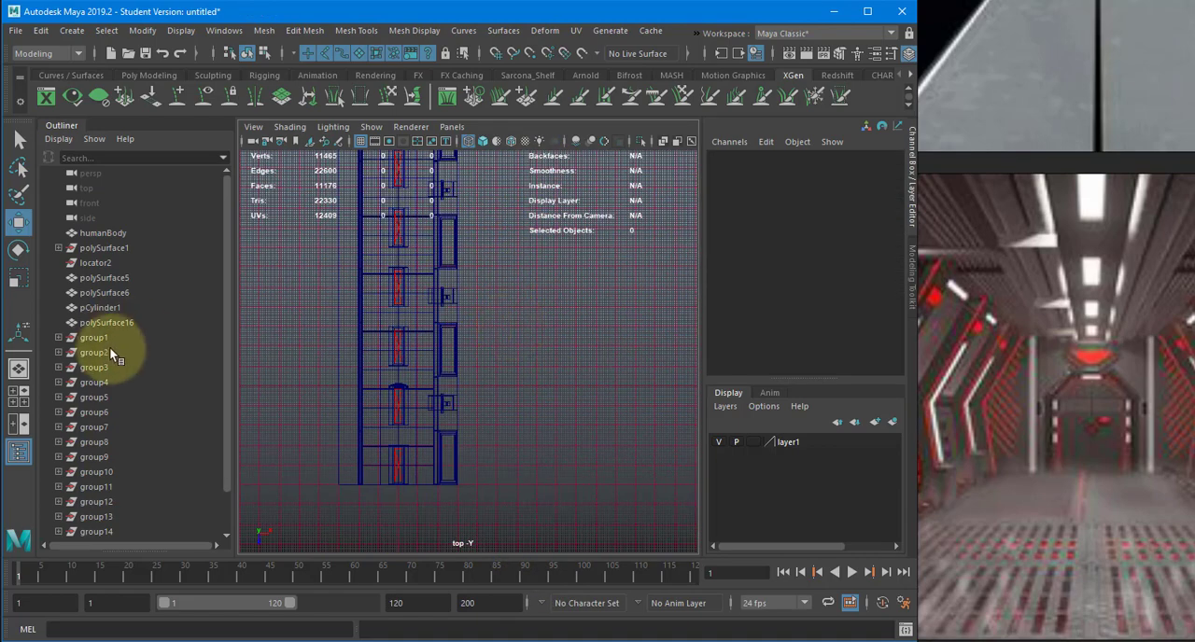
left_click(122, 484)
scroll(123, 477, "down", 1)
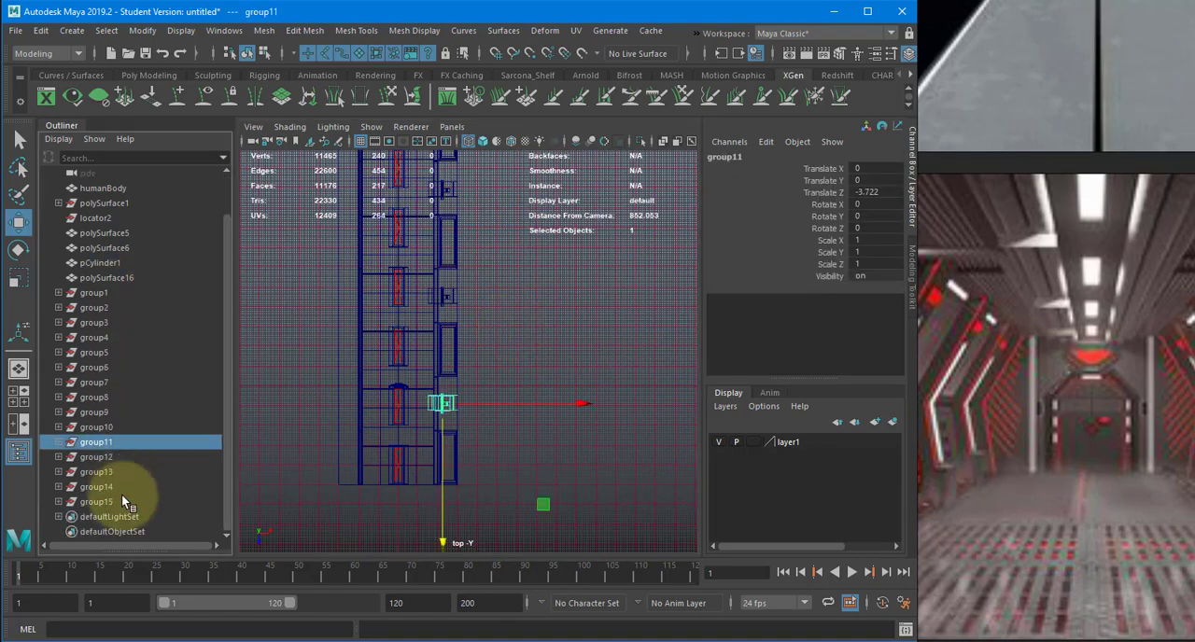
left_click(122, 496, "shift")
key("ctrl+g")
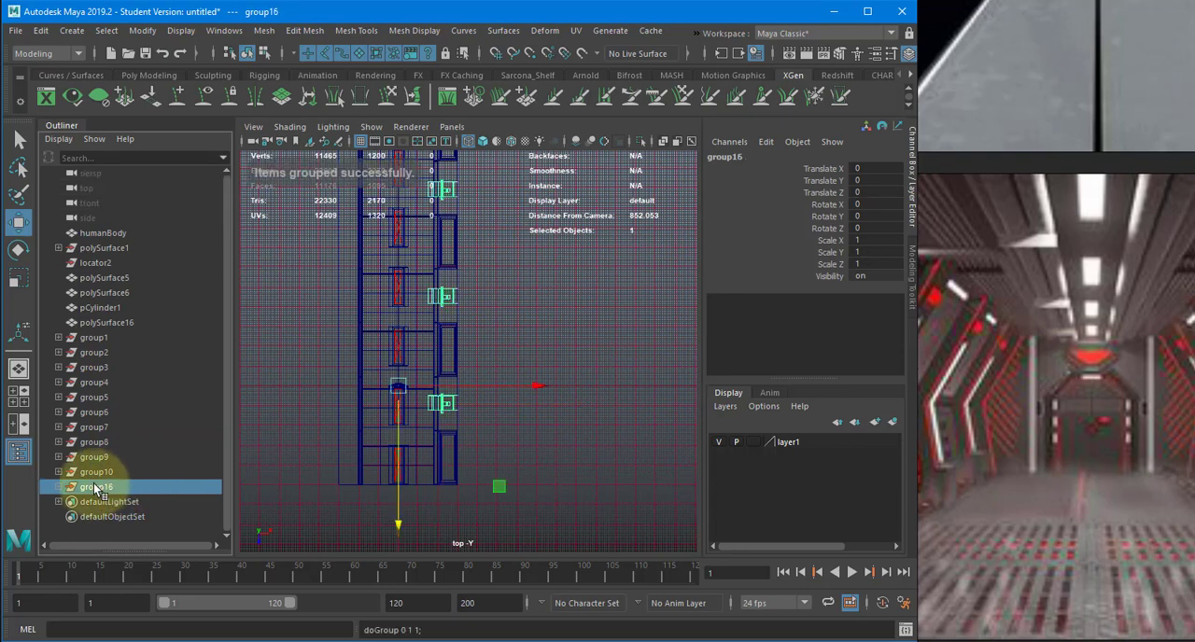
double_click(99, 487)
type("wall")
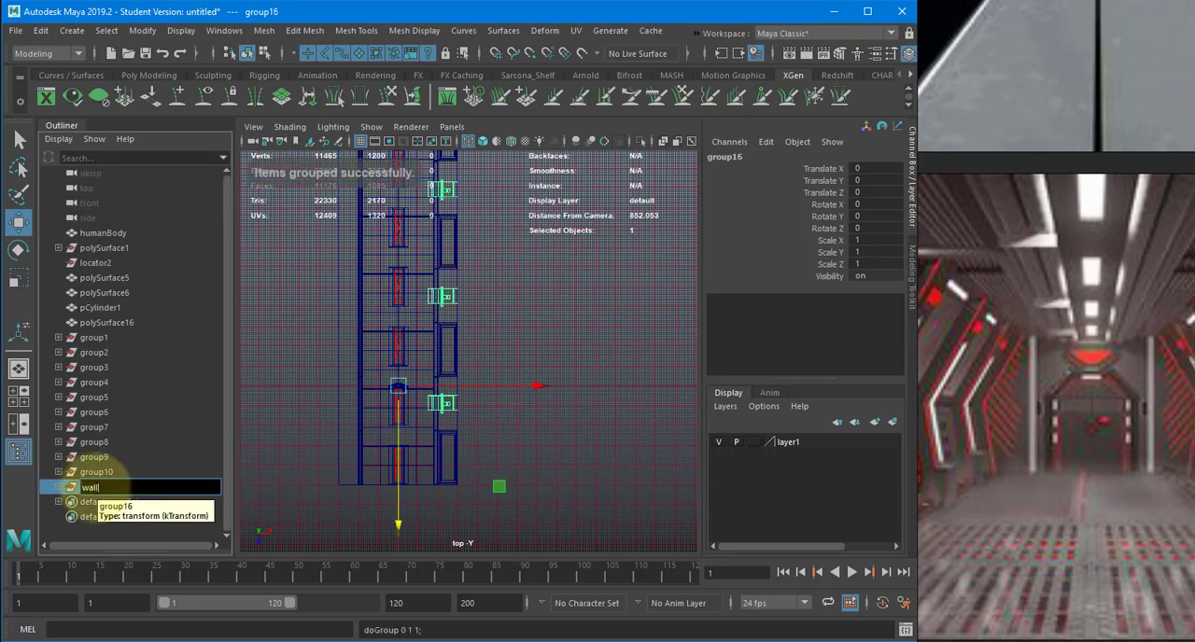
type("Pieces")
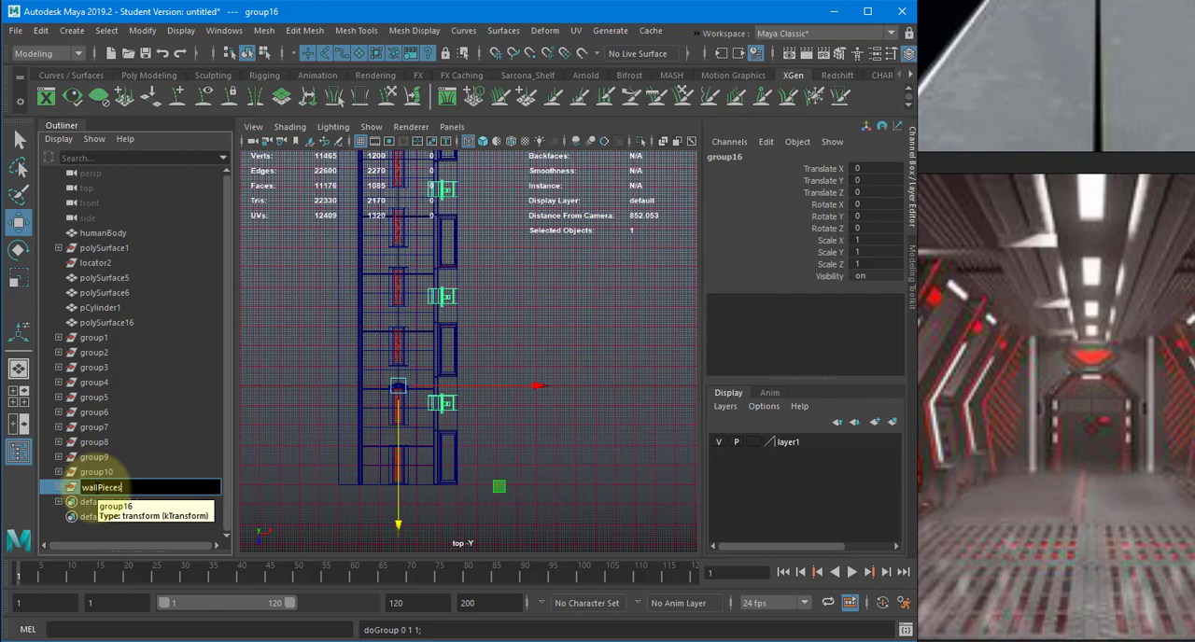
key("Return")
- Group the ceiling fixture groups group1 through group10 together and name the new group Lights
left_click(96, 472)
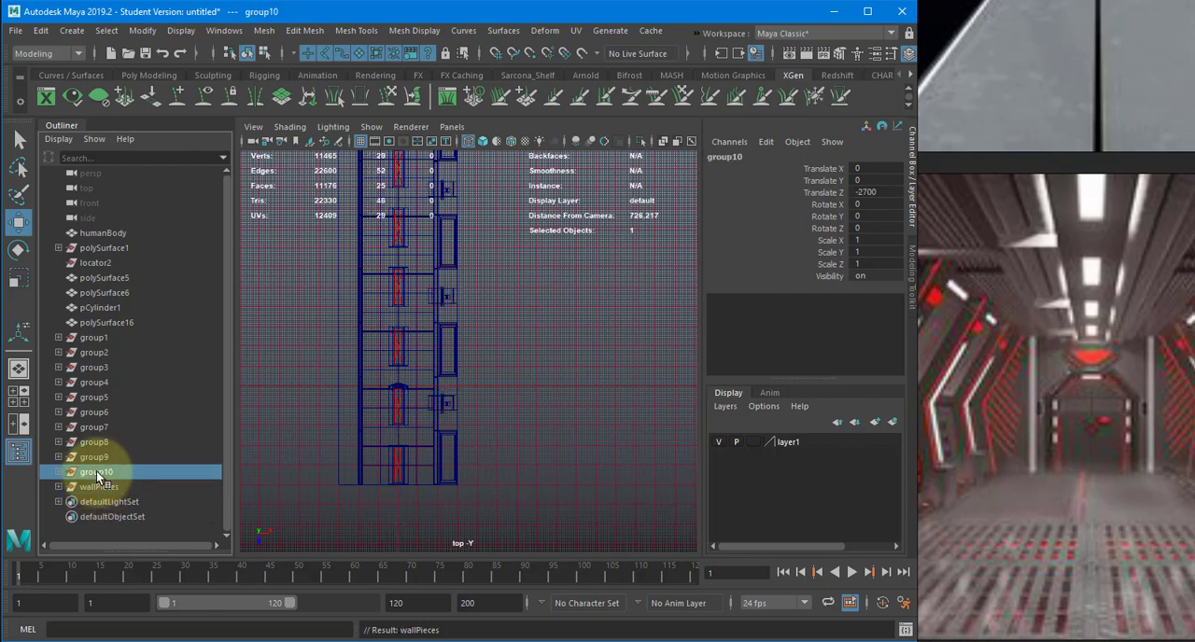
left_click(100, 337, "shift")
key("ctrl+g")
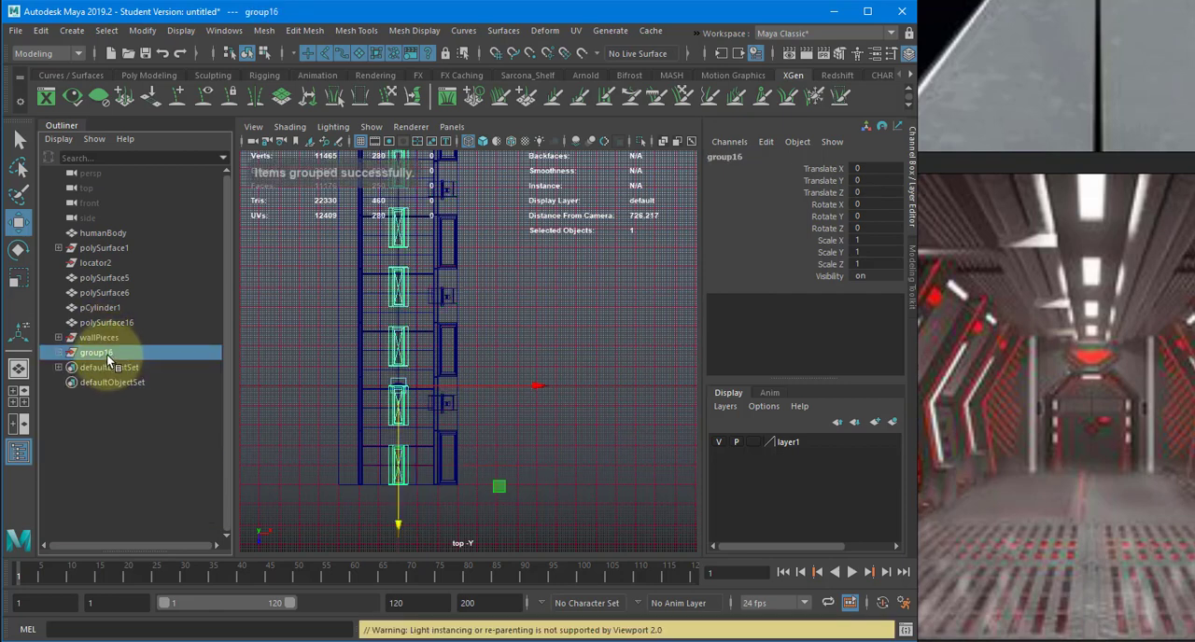
double_click(106, 354)
type("Lights")
key("Return")
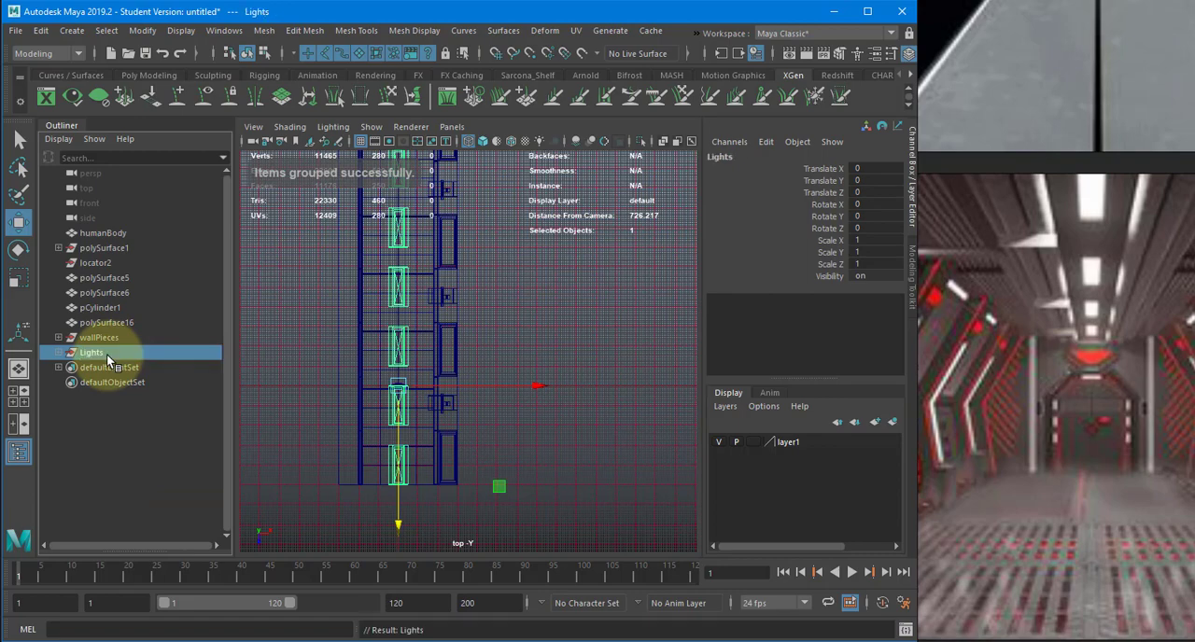
- Rename the polySurface16 object as grate
left_click(130, 322)
key("f")
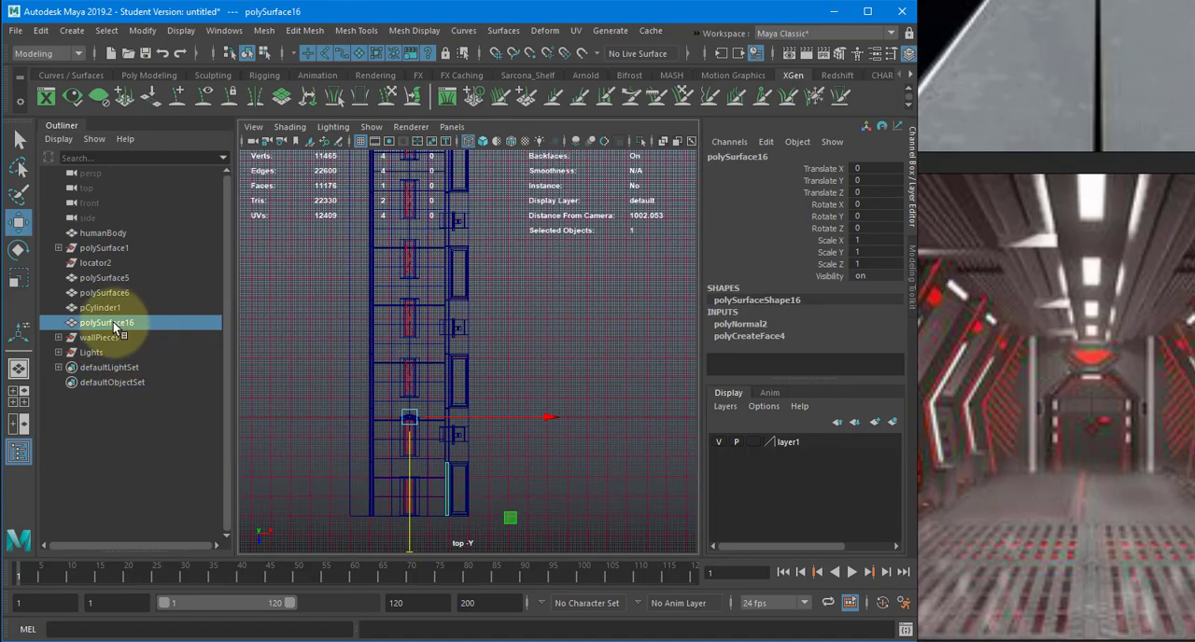
double_click(113, 322)
type("grate")
key("Return")
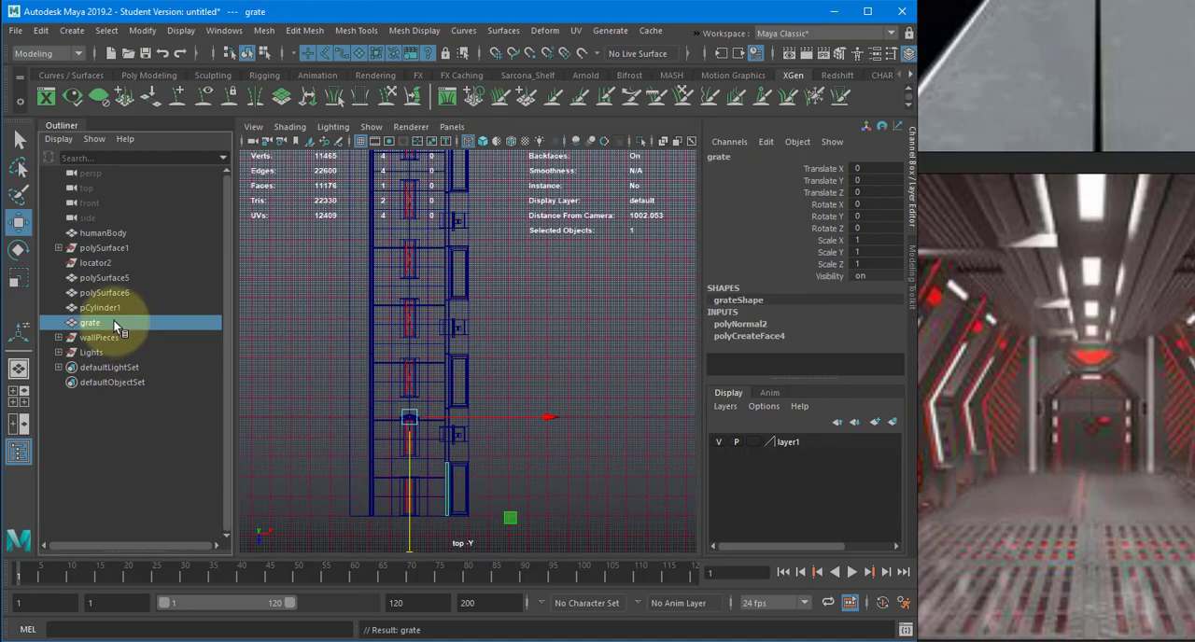
- Rename the long pCylinder1 object as ceilingTube
left_click(206, 310)
double_click(93, 308)
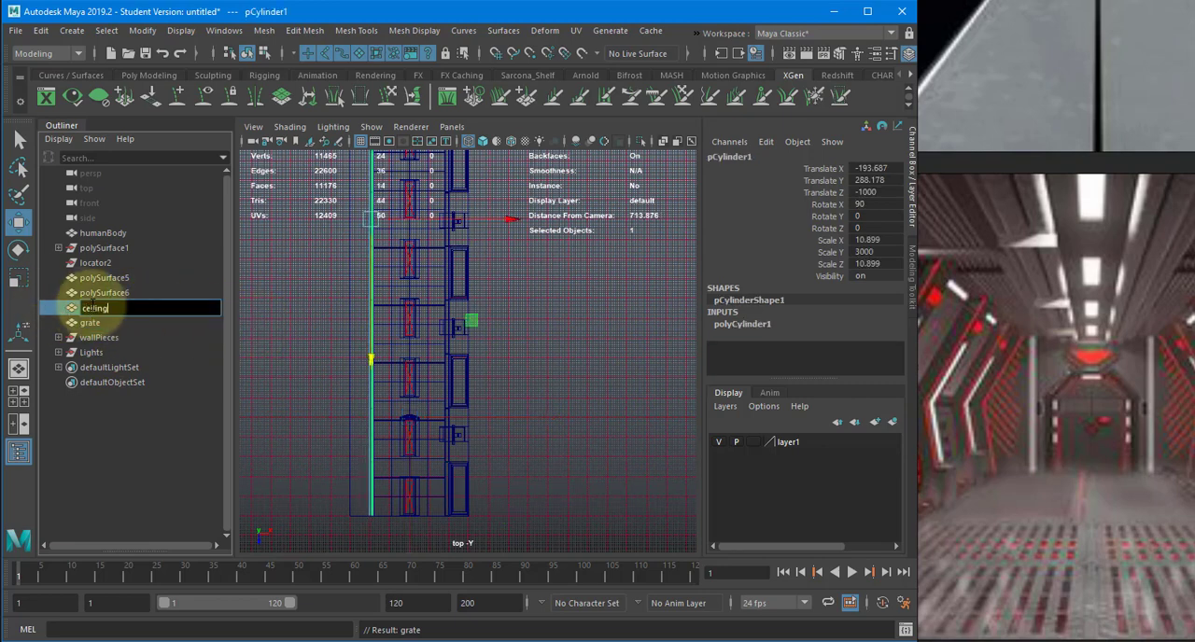
type("ceilingTube")
key("Return")
- Rename the polySurface6 object as sideGutter
left_click(97, 294)
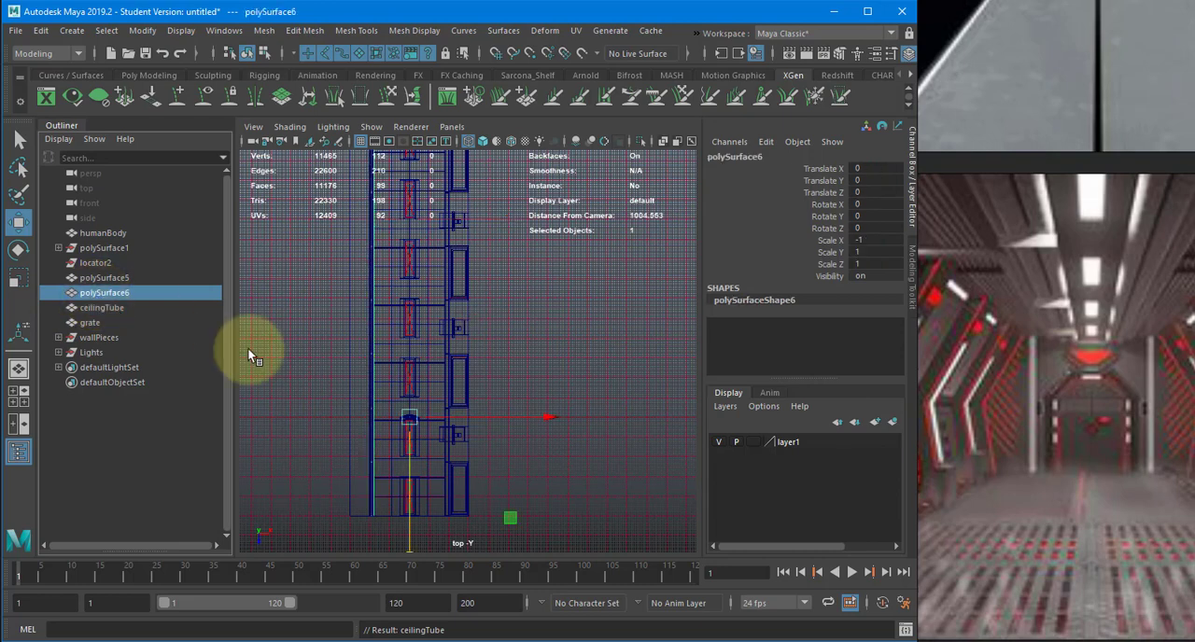
middle_click_drag(427, 382, 496, 418, "alt")
double_click(107, 293)
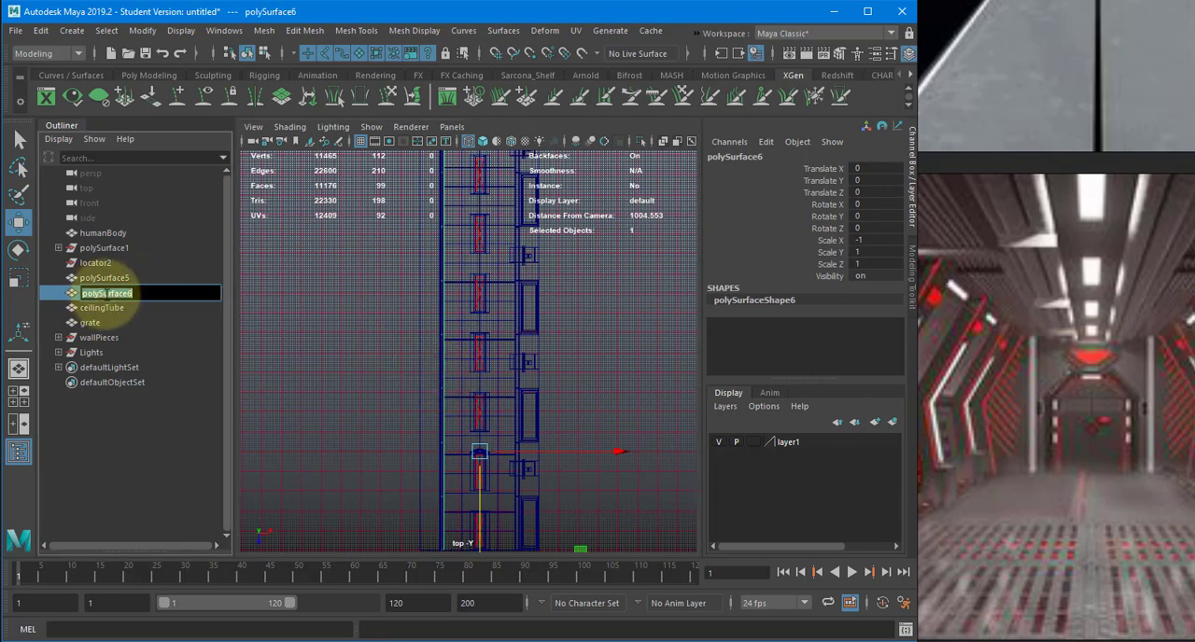
type("sideGutter")
key("Return")
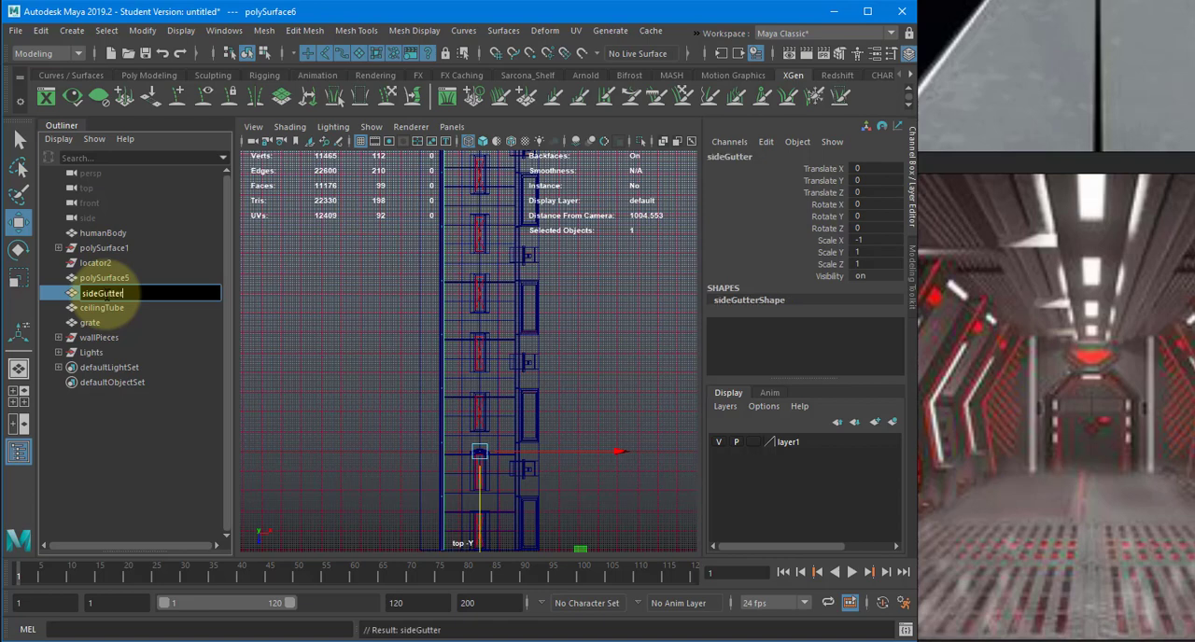
- Group polySurface5 and sideGutter together and name the new group Gutters
left_click(103, 277)
left_click(100, 293, "ctrl")
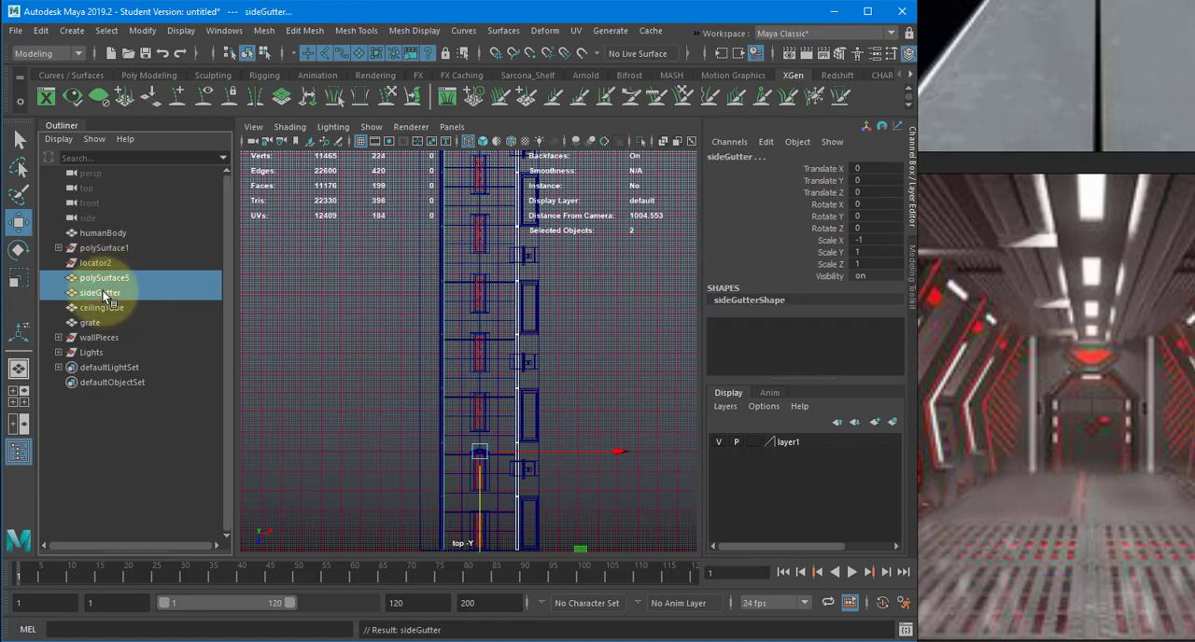
key("ctrl+g")
double_click(94, 338)
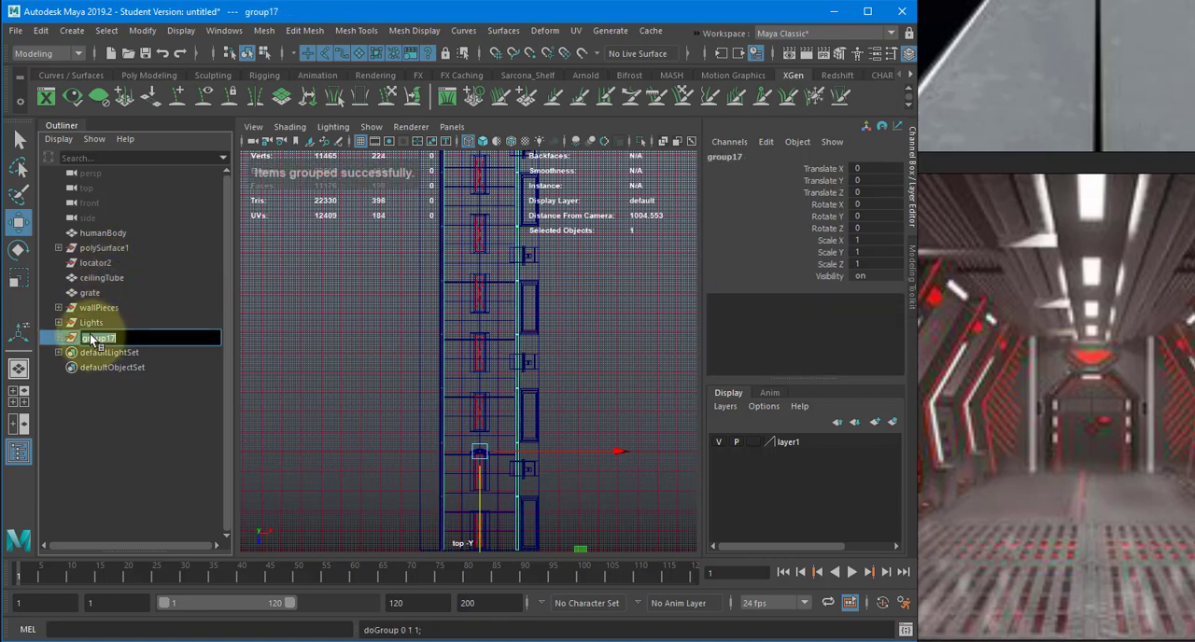
type("Gutters")
key("Return")
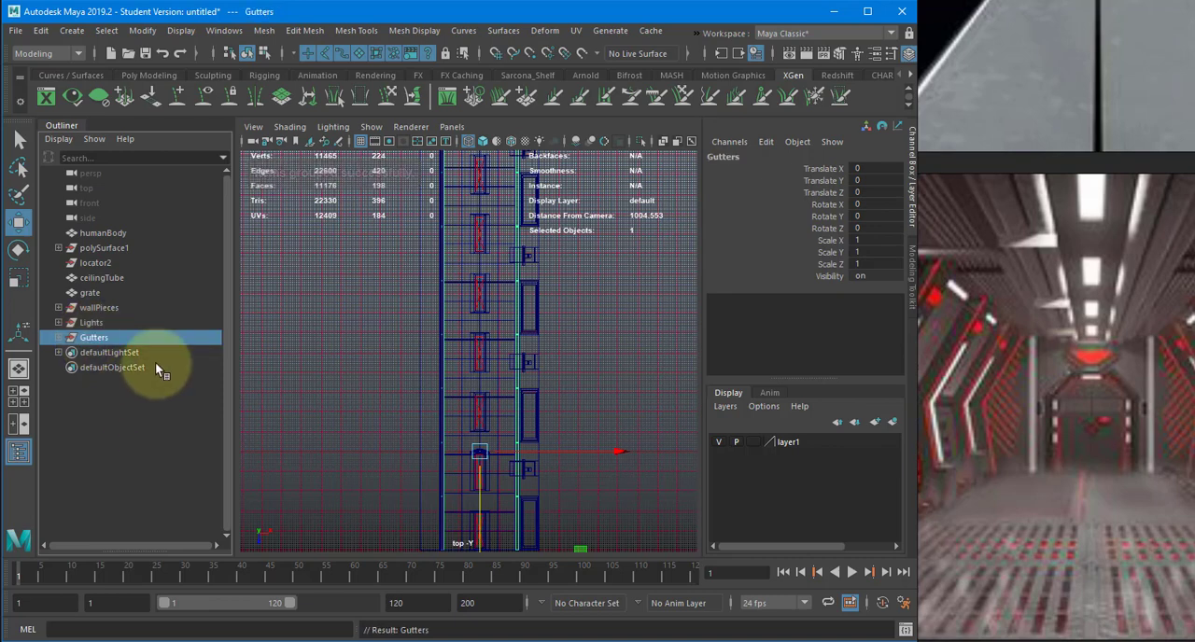
- Delete locator2 and rename the polySurface1 group as room
left_click(83, 265)
key("Delete")
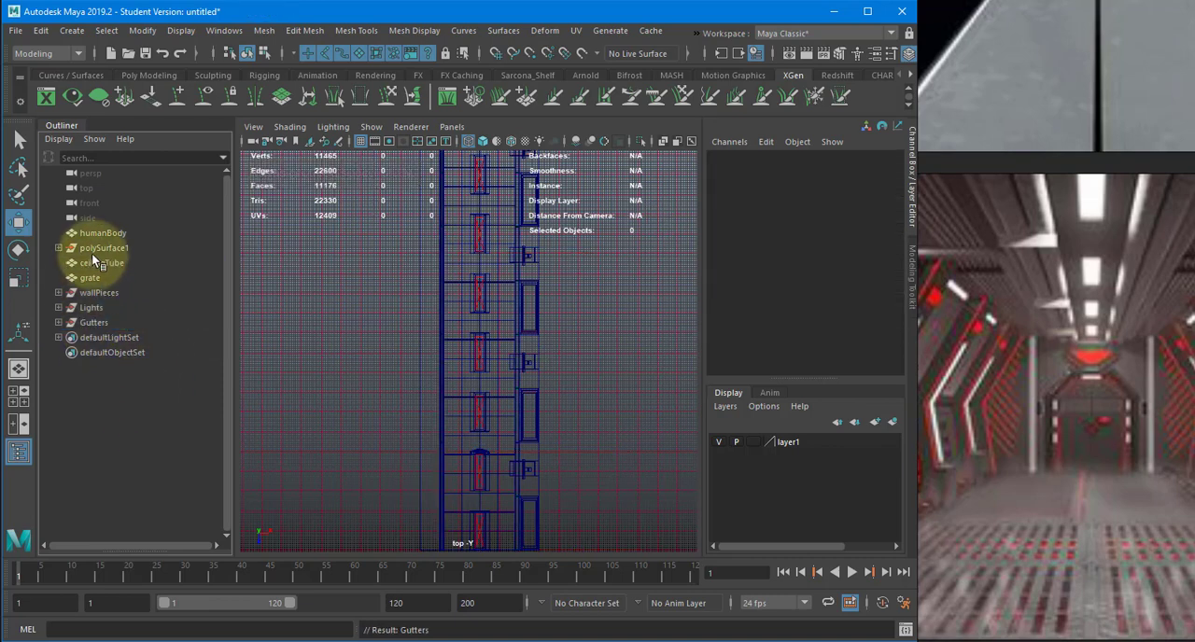
left_click(91, 249)
double_click(92, 245)
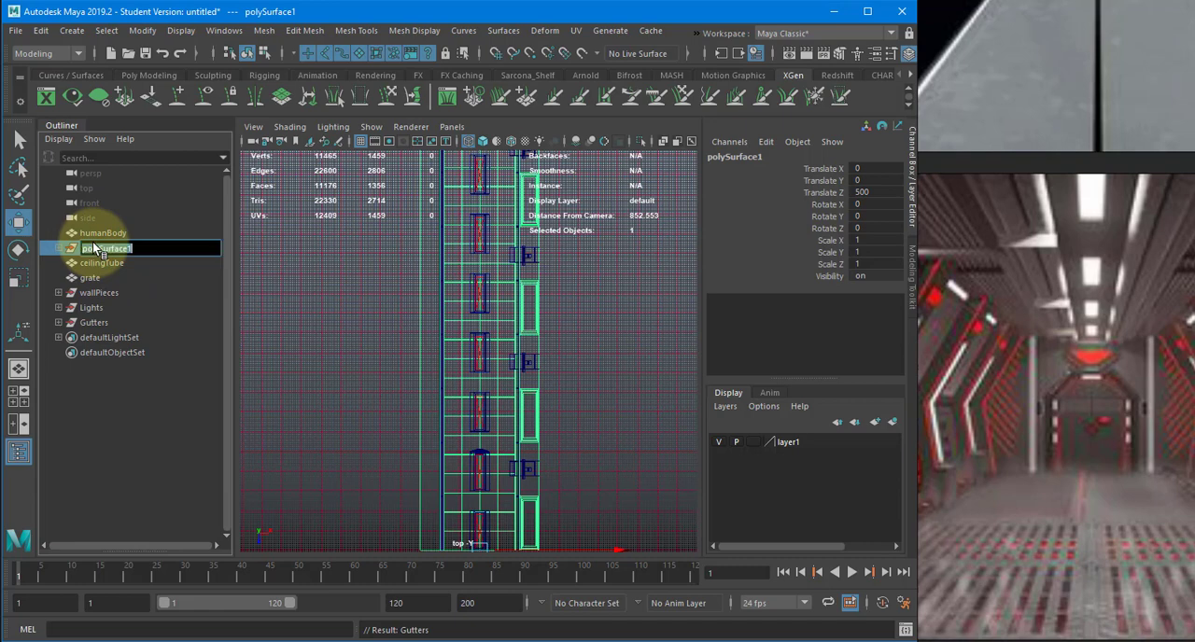
type("room")
key("Return")
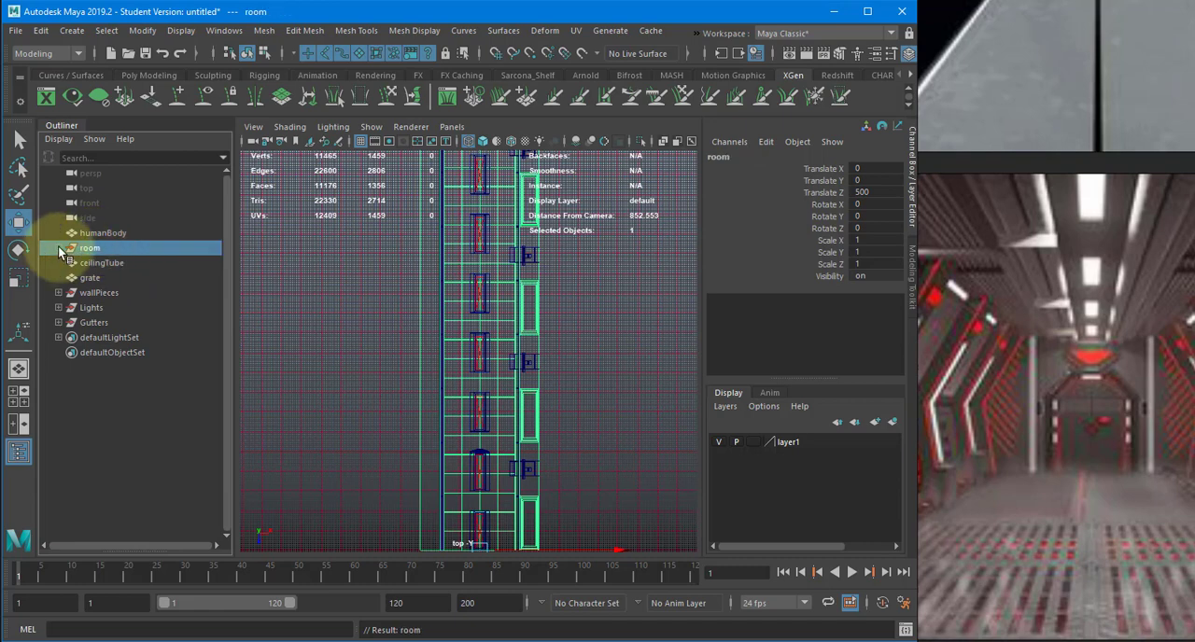
- Delete the construction history of all objects in the scene
left_click(59, 248)
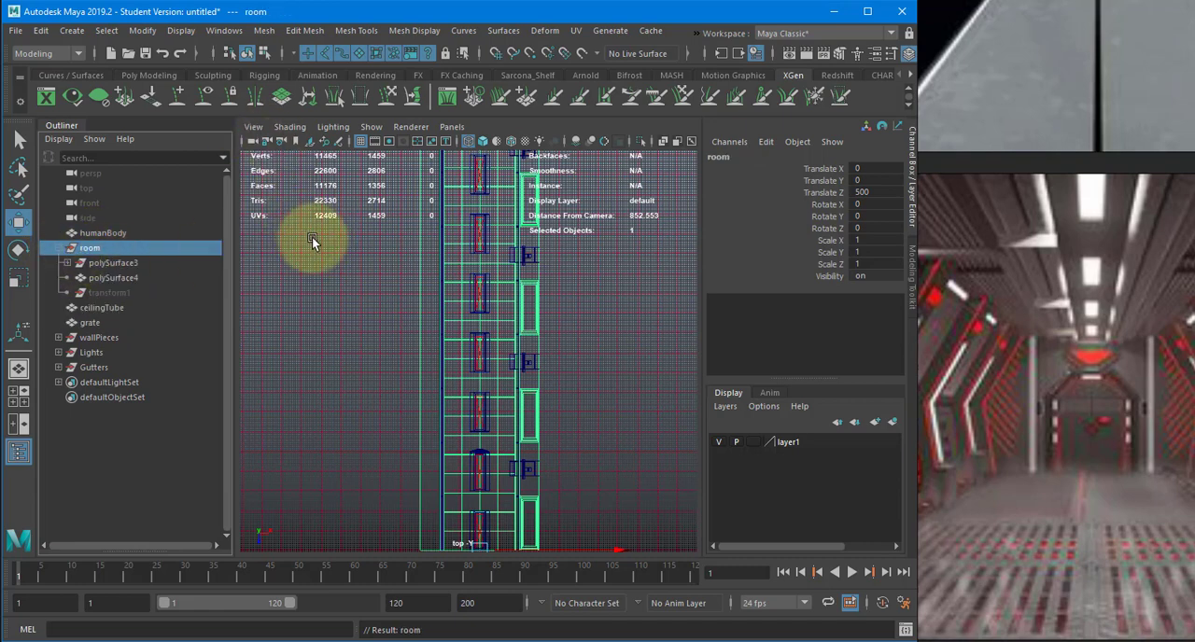
scroll(311, 236, "down", 3)
left_click_drag(374, 239, 608, 469)
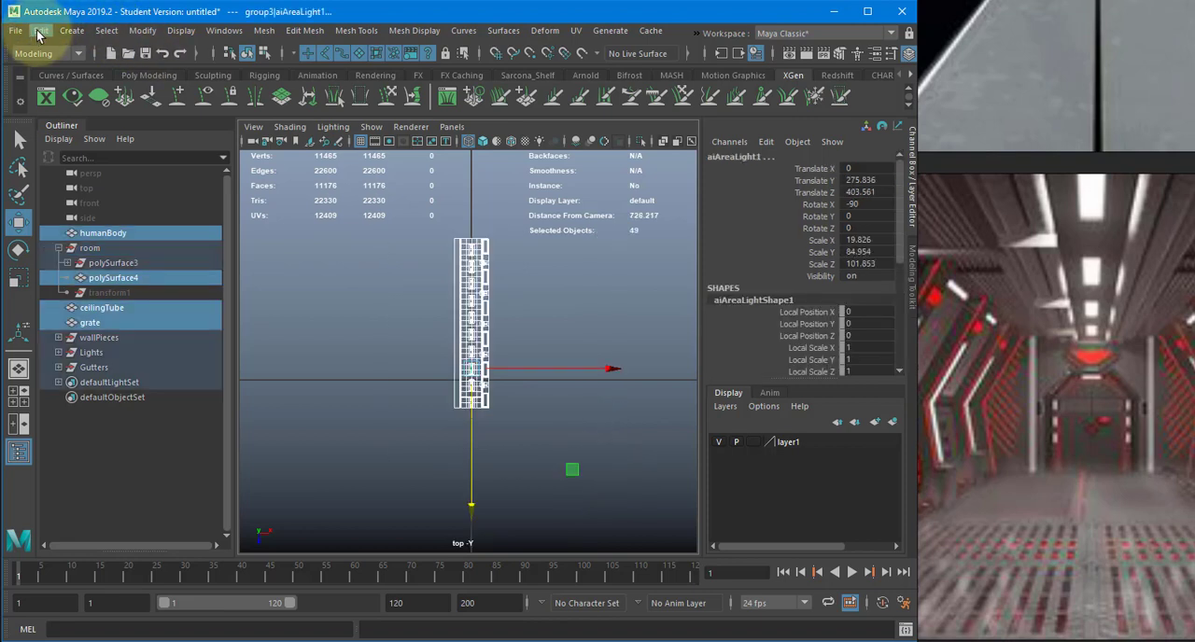
left_click(39, 35)
mouse_move(211, 208)
left_click(340, 247)
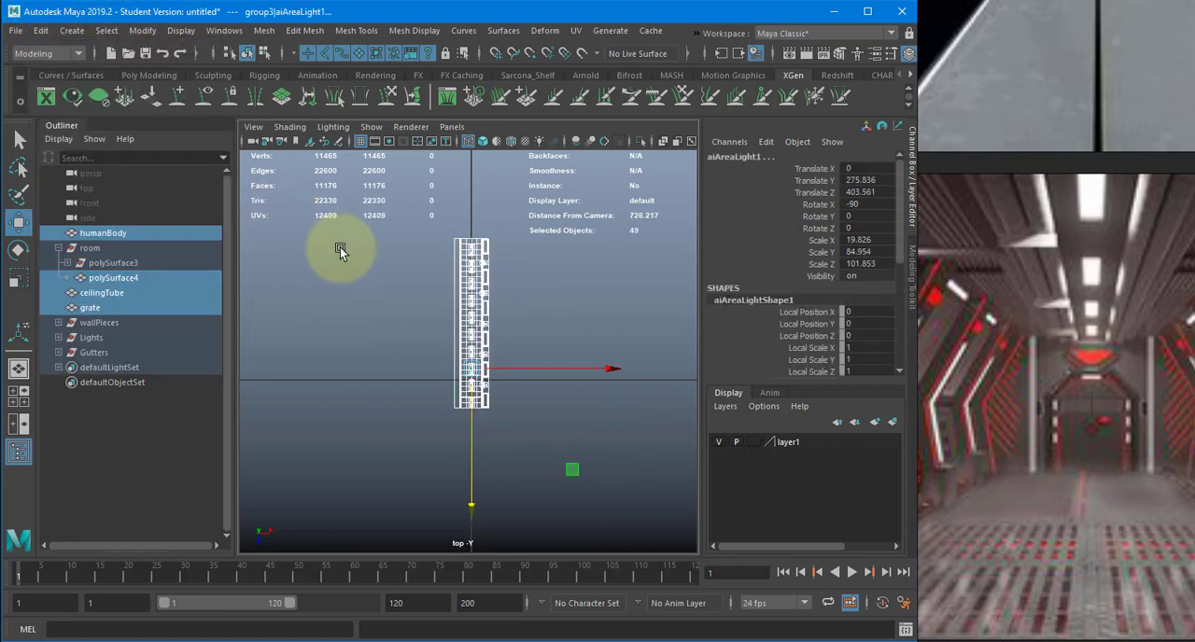
left_click(339, 247)
- Expand the room hierarchy down to polySurface9 and inspect that surface in the shaded perspective view
left_click(67, 262)
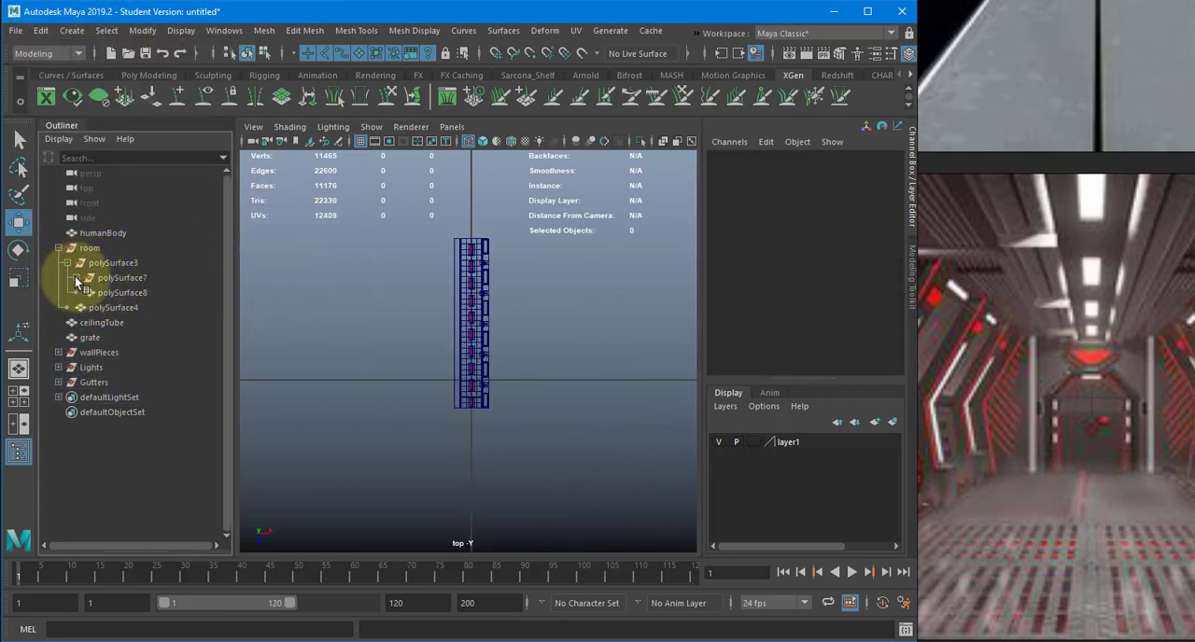
left_click(77, 278)
left_click(131, 292)
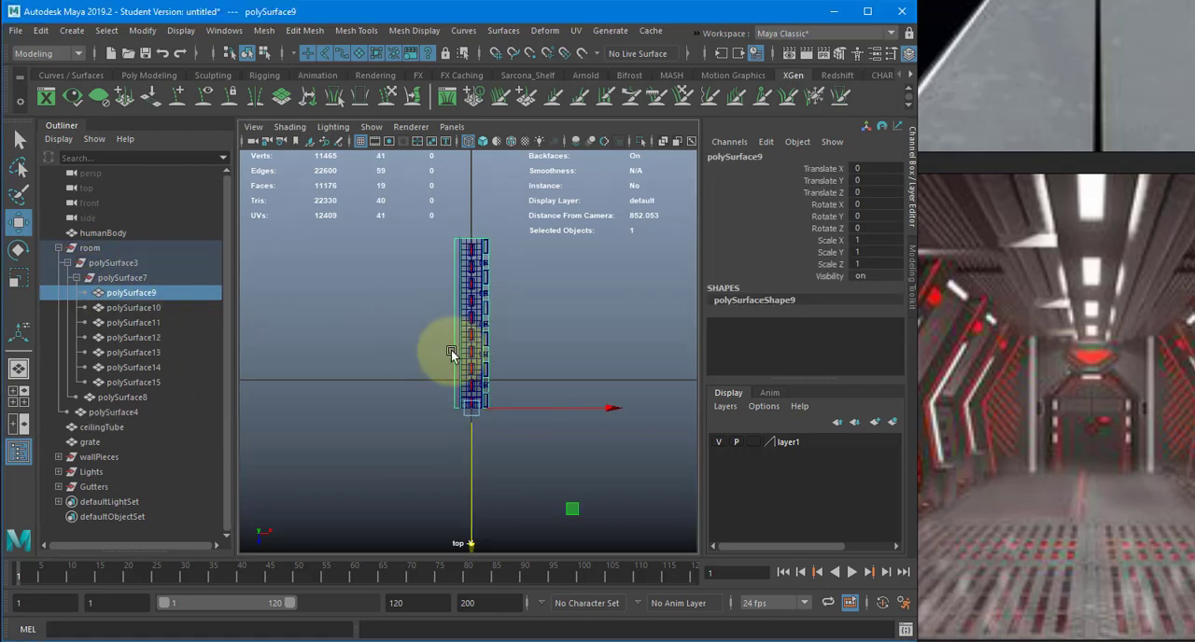
key("space")
key("5")
left_click_drag(402, 355, 537, 376, "alt")
right_click_drag(537, 376, 423, 377, "alt")
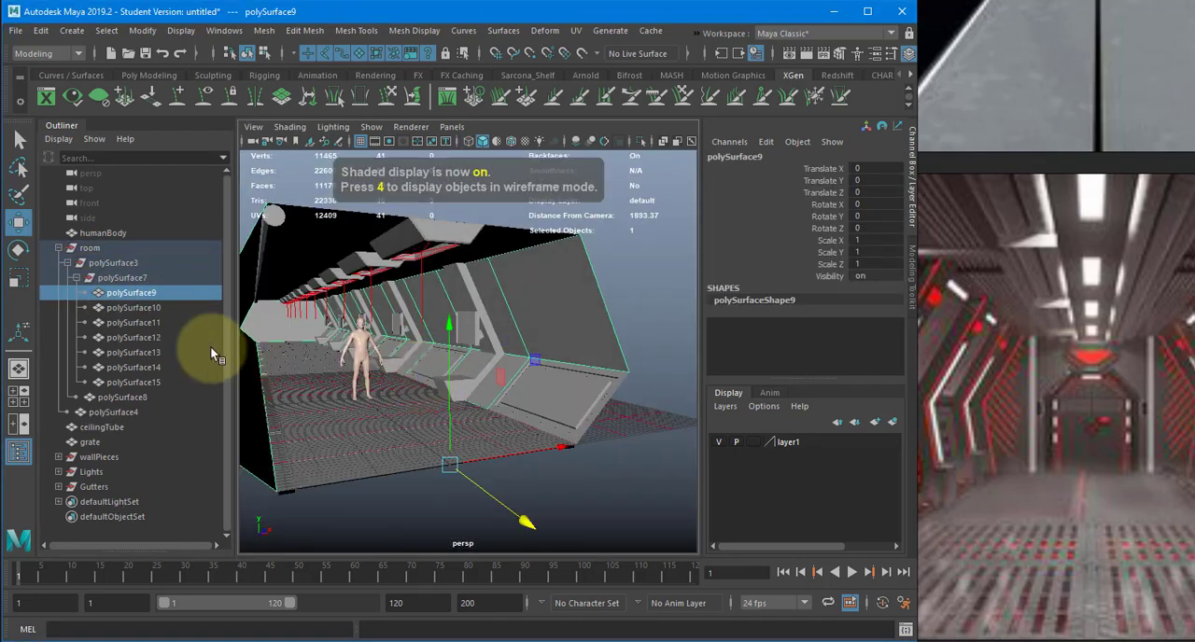
- Group polySurface10 through polySurface15 as WallTrim and move the group out of room to the top level of the hierarchy
left_click(153, 308)
left_click(152, 326)
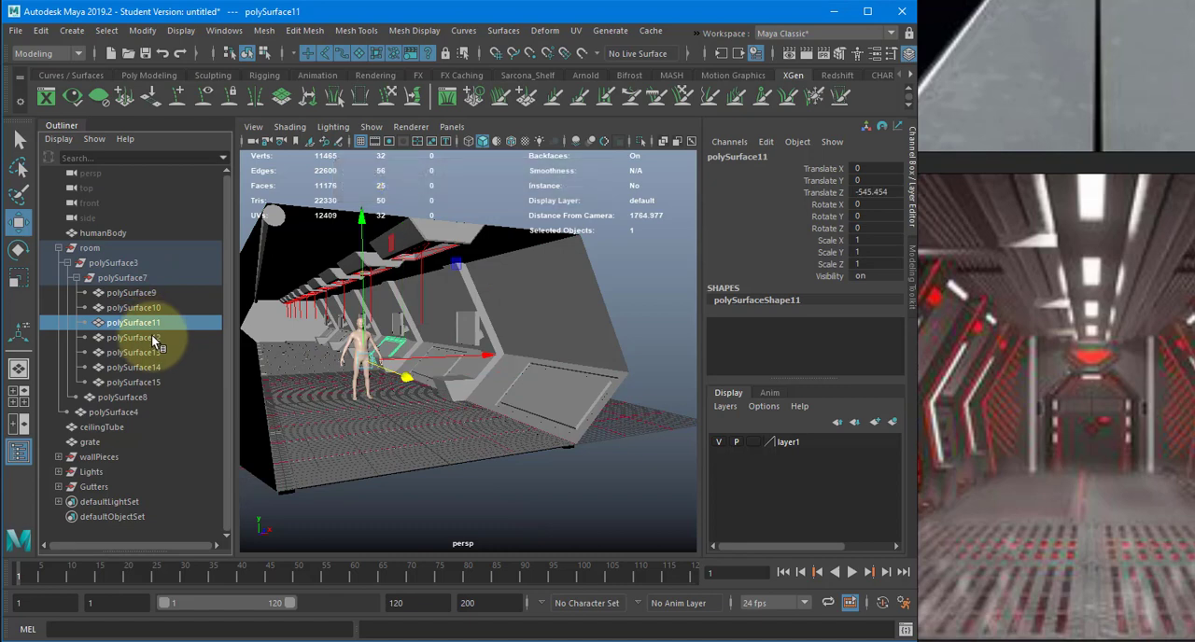
left_click(152, 335)
left_click(148, 310)
left_click(145, 382, "shift")
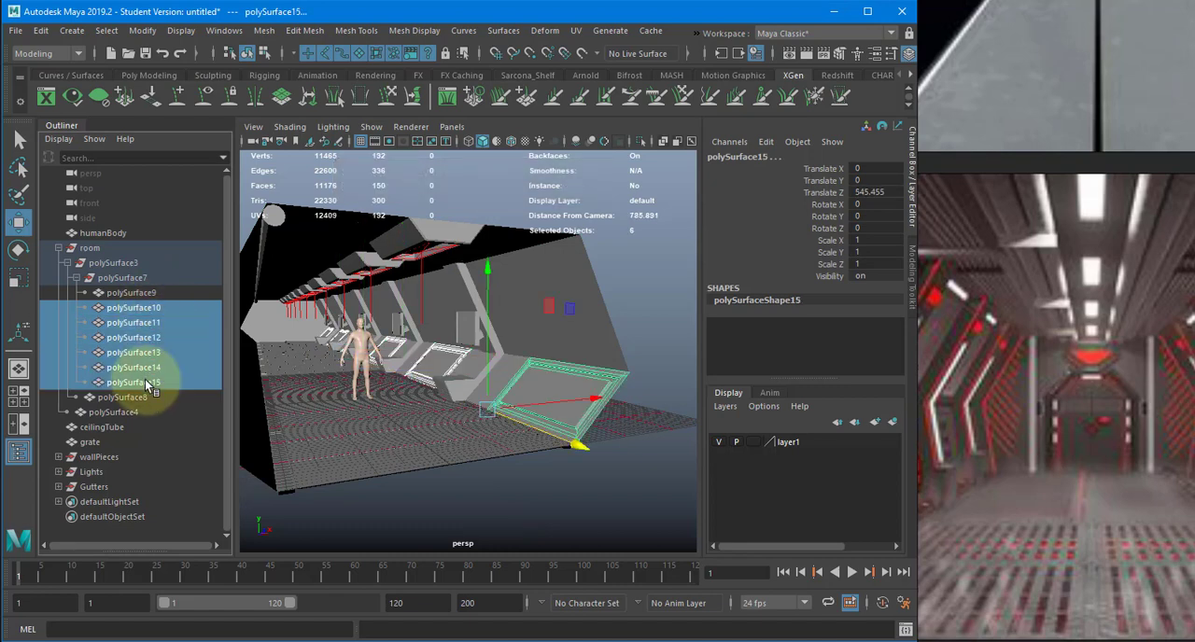
key("ctrl+g")
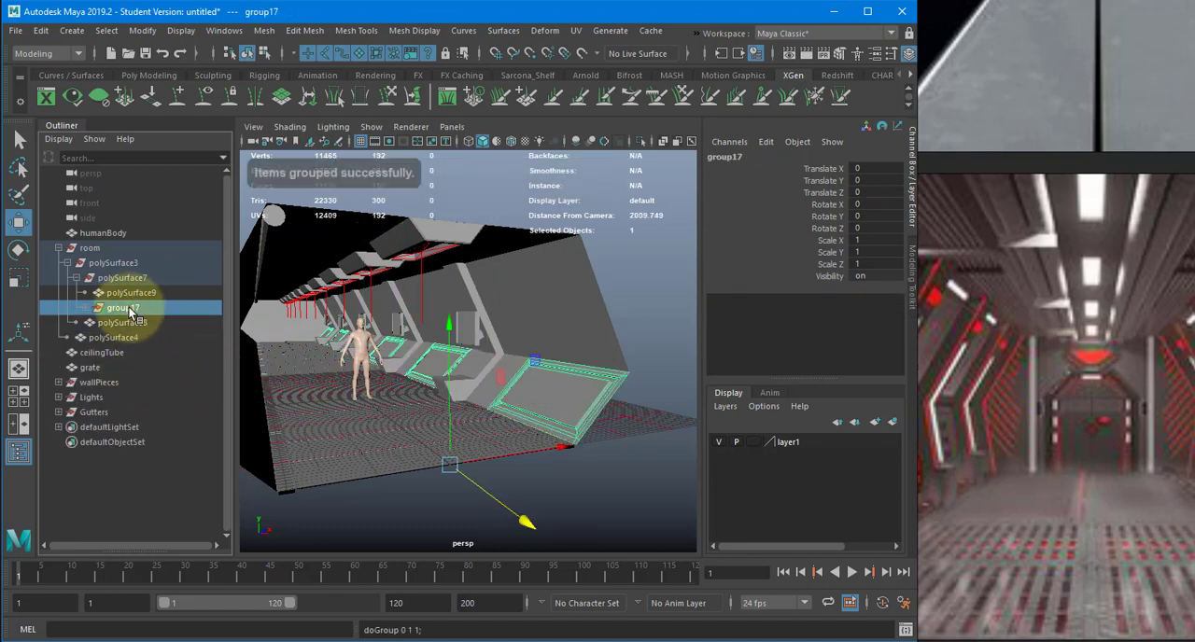
double_click(117, 307)
type("Wall")
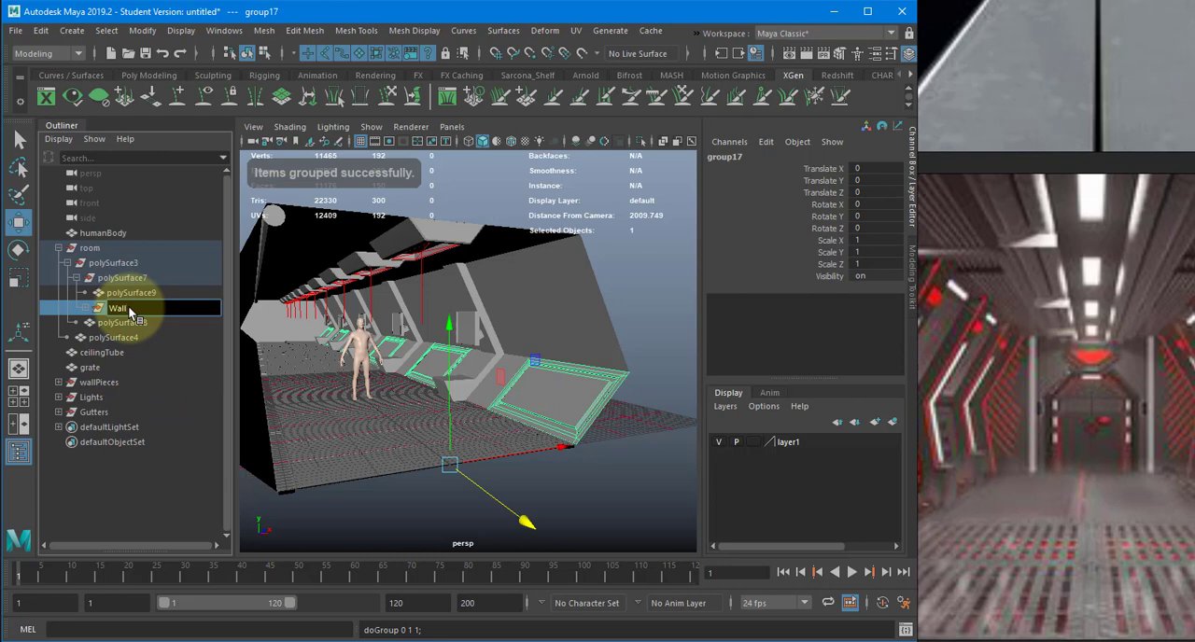
type("Trim")
key("Return")
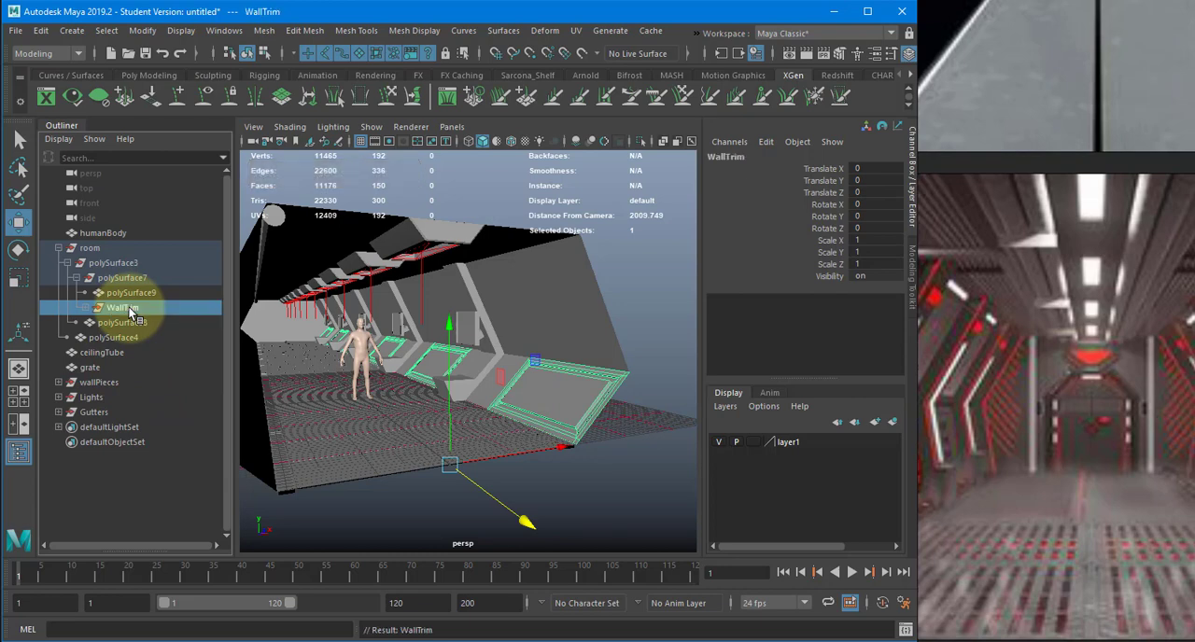
middle_click_drag(128, 307, 123, 378)
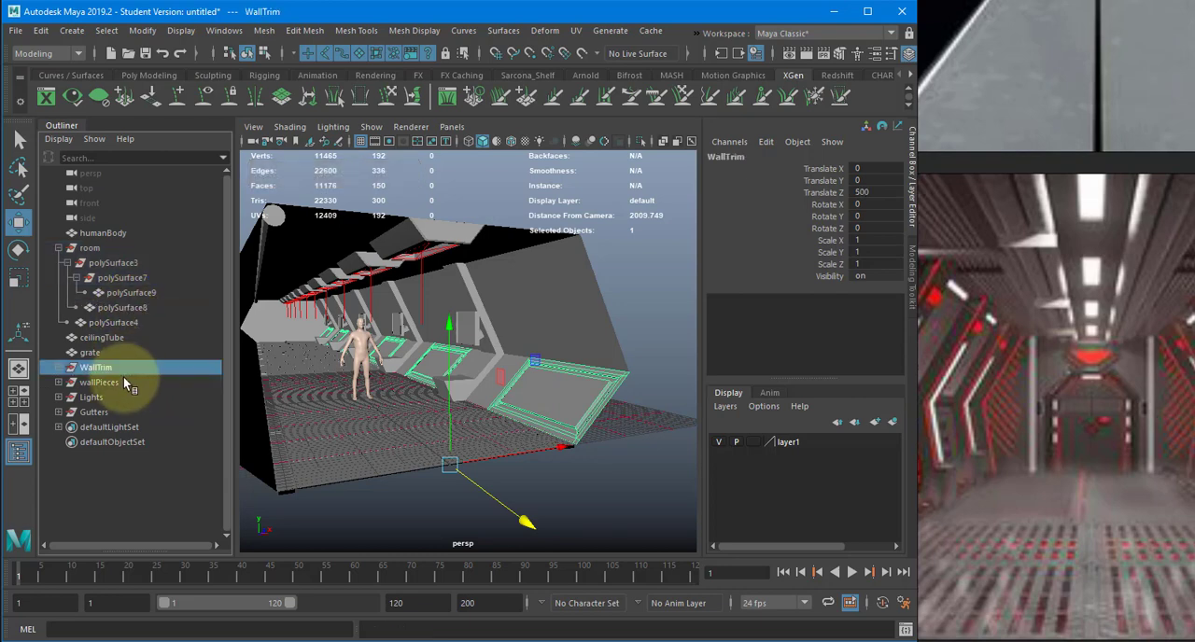
- Rename polySurface8 as ceiling and move it out of the room group to the top level of the hierarchy
left_click(128, 307)
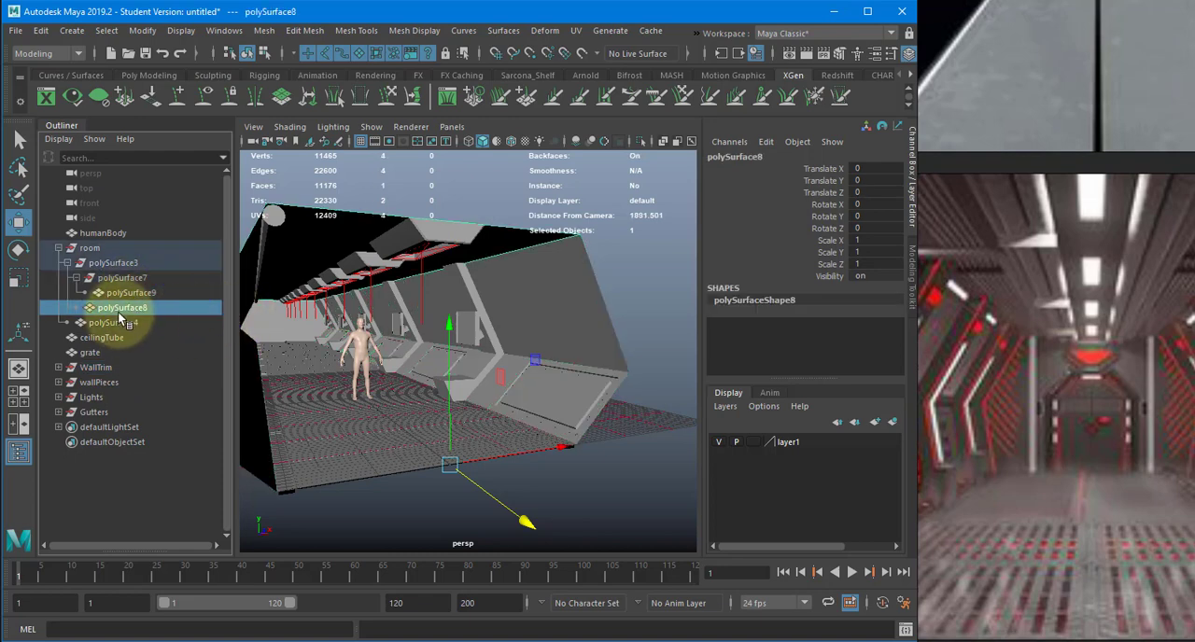
double_click(119, 313)
type("deiling")
key("Return")
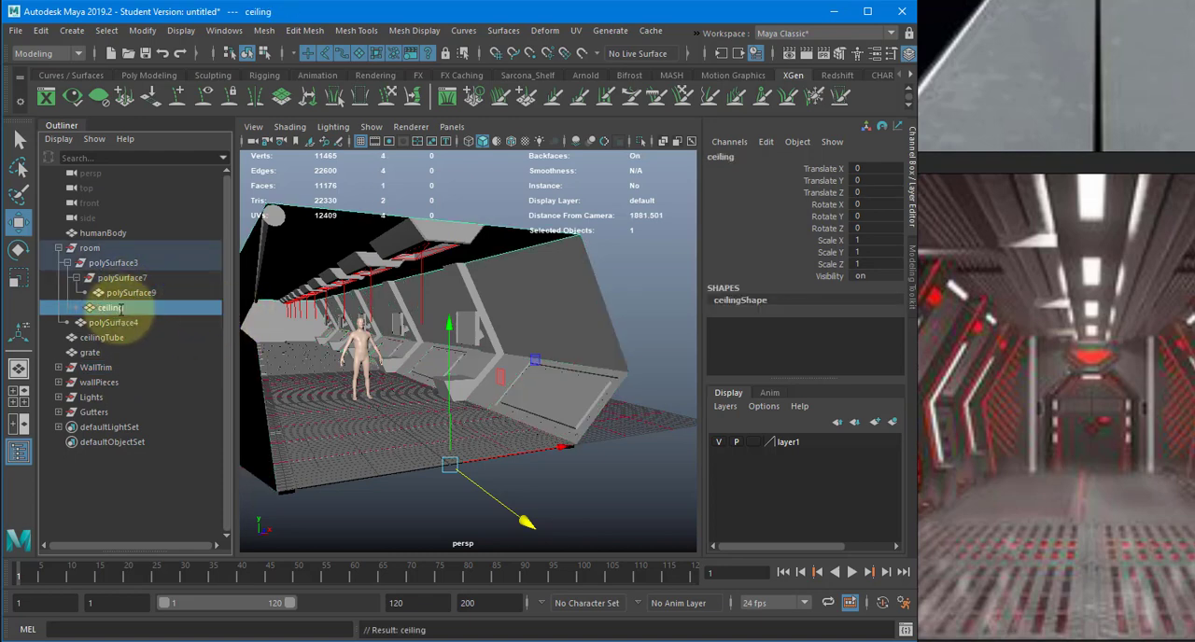
middle_click_drag(122, 308, 111, 356)
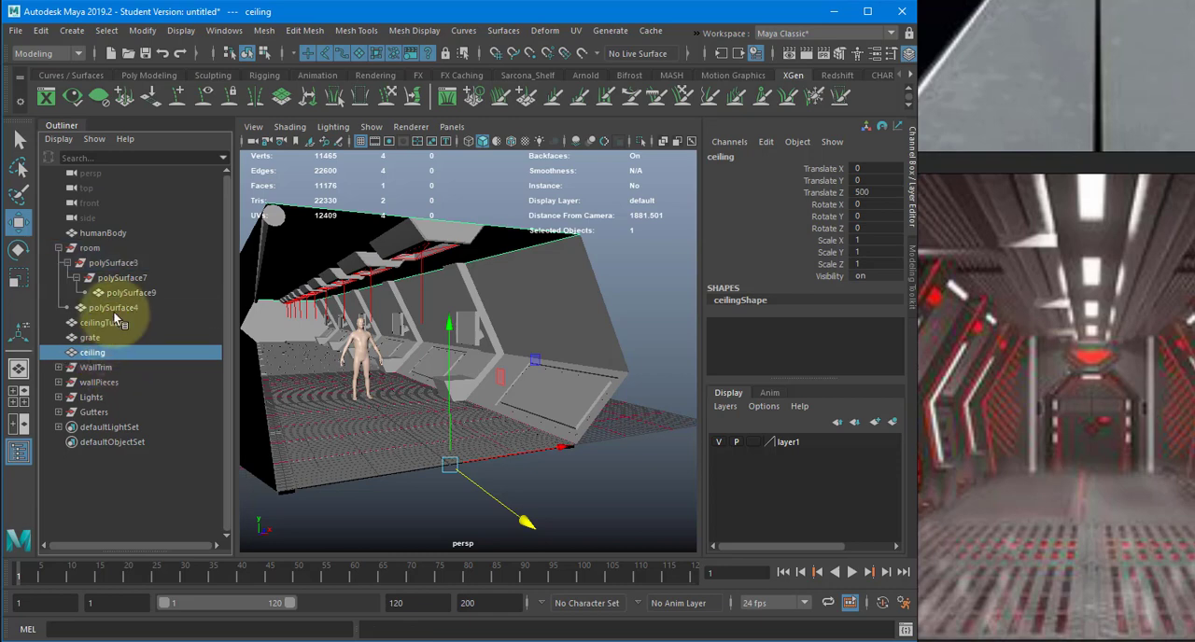
- Rename polySurface9 as walls and move it out of the room group to the top level of the hierarchy
left_click(117, 296)
double_click(117, 296)
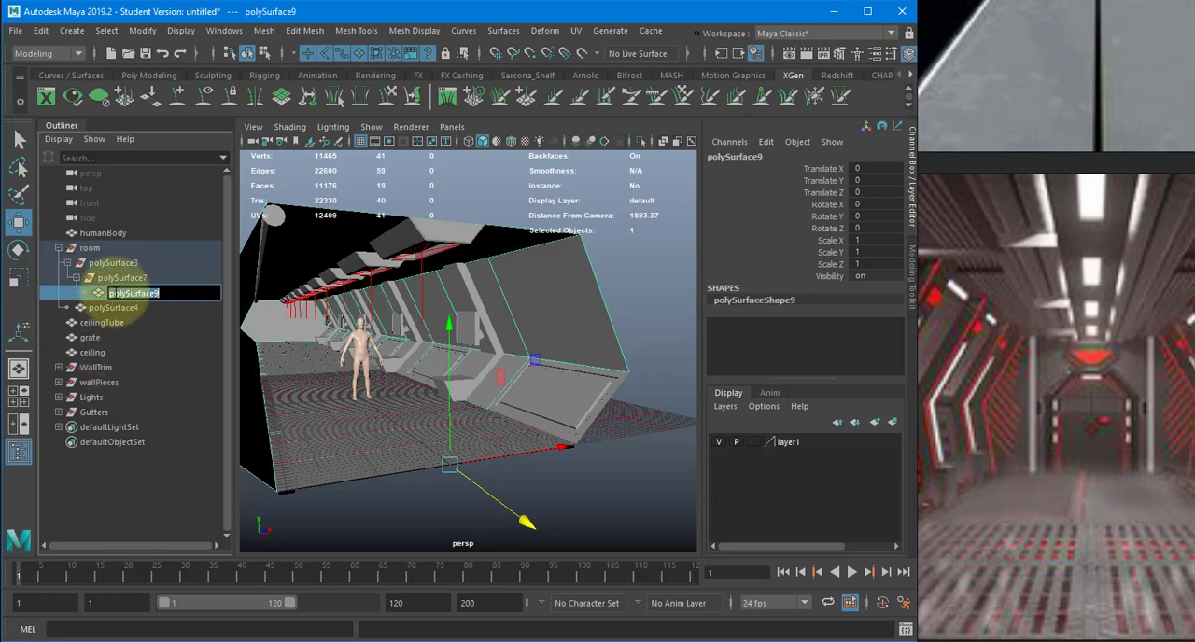
type("walls")
key("Return")
middle_click_drag(113, 295, 103, 358)
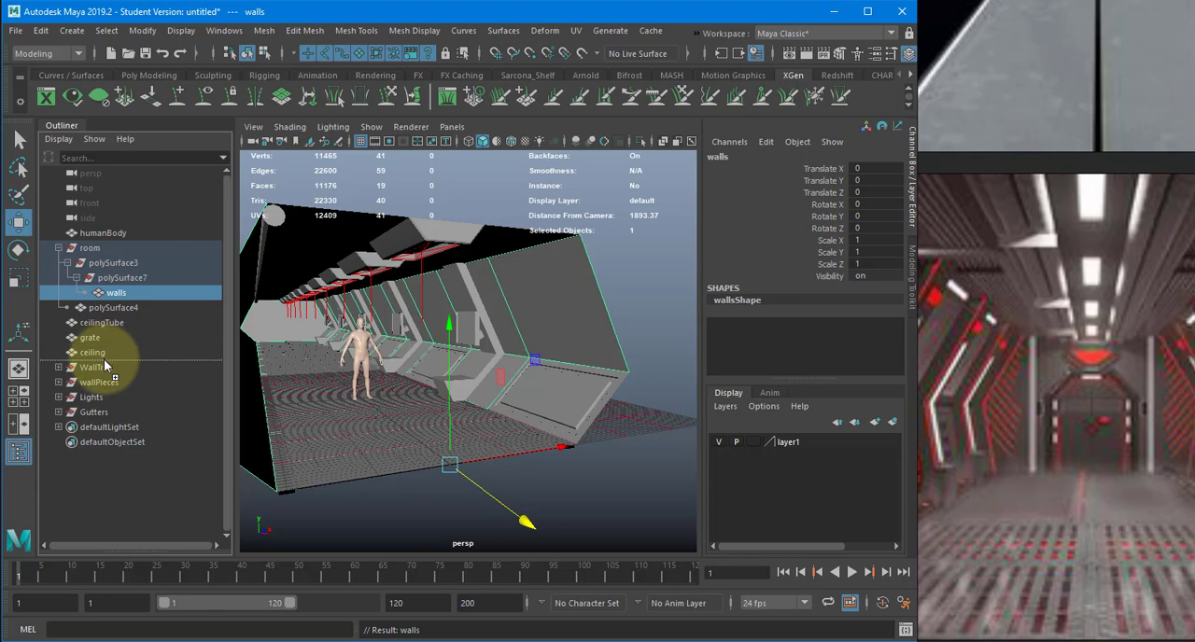
left_click(110, 277)
middle_click_drag(106, 266, 141, 280)
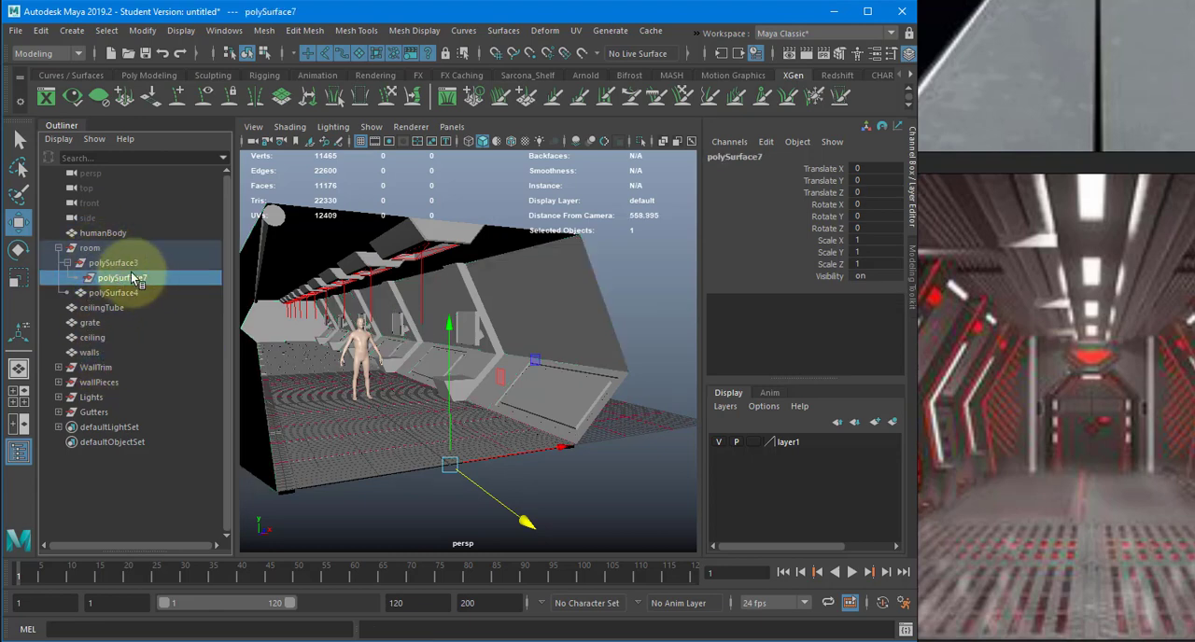
left_click(131, 293)
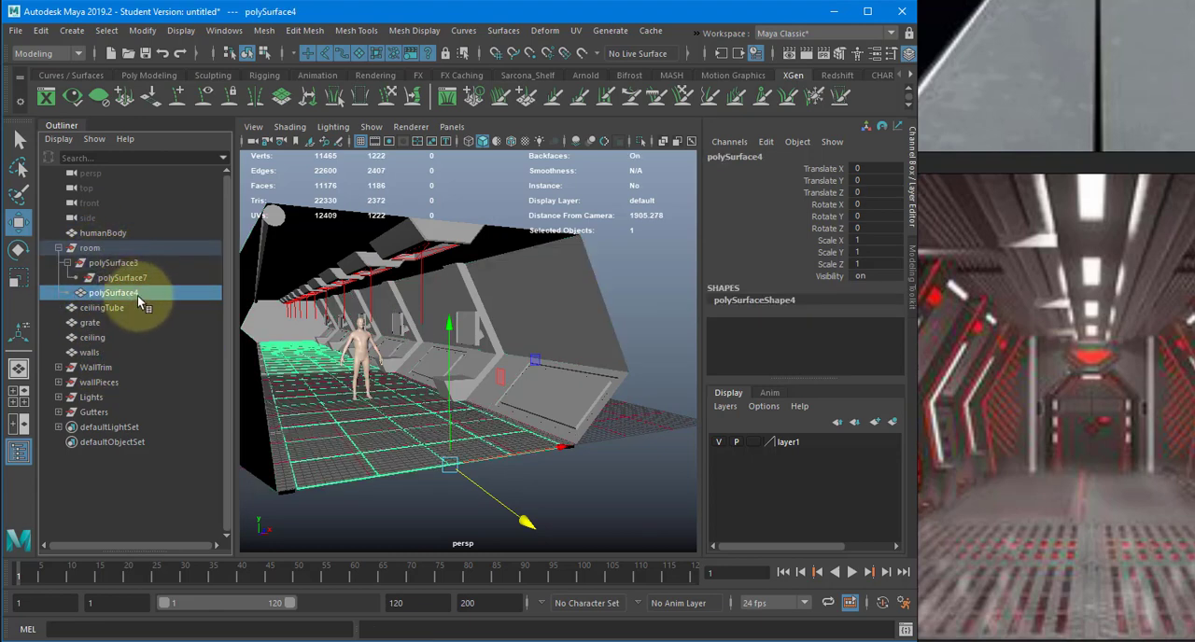
double_click(127, 301)
type("floor")
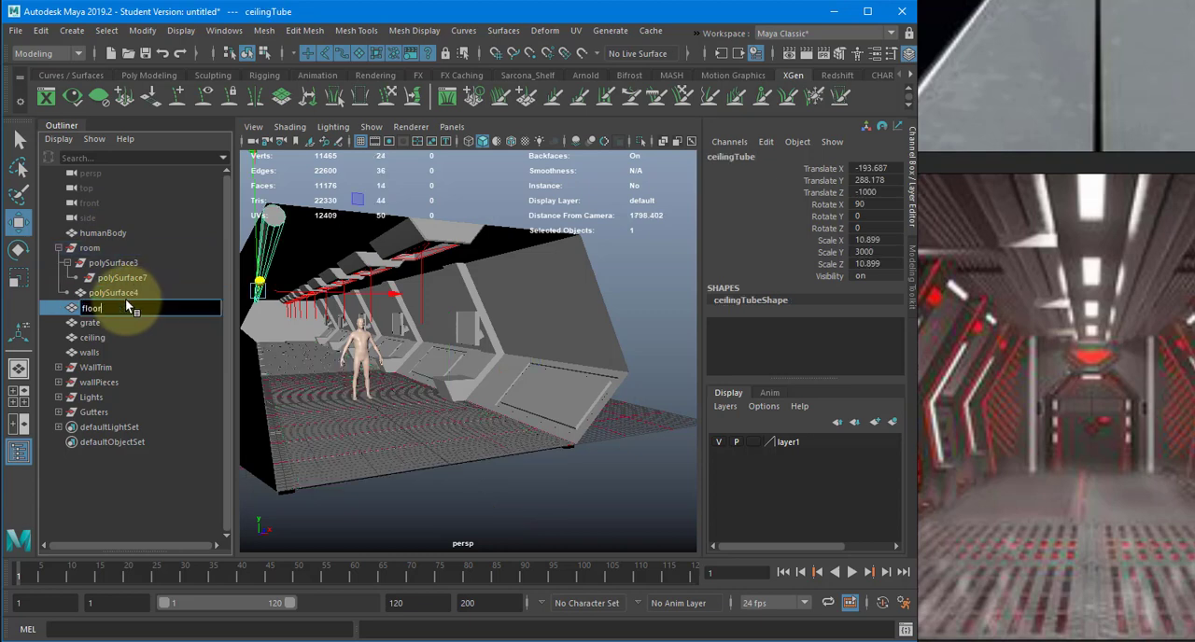
key("Return")
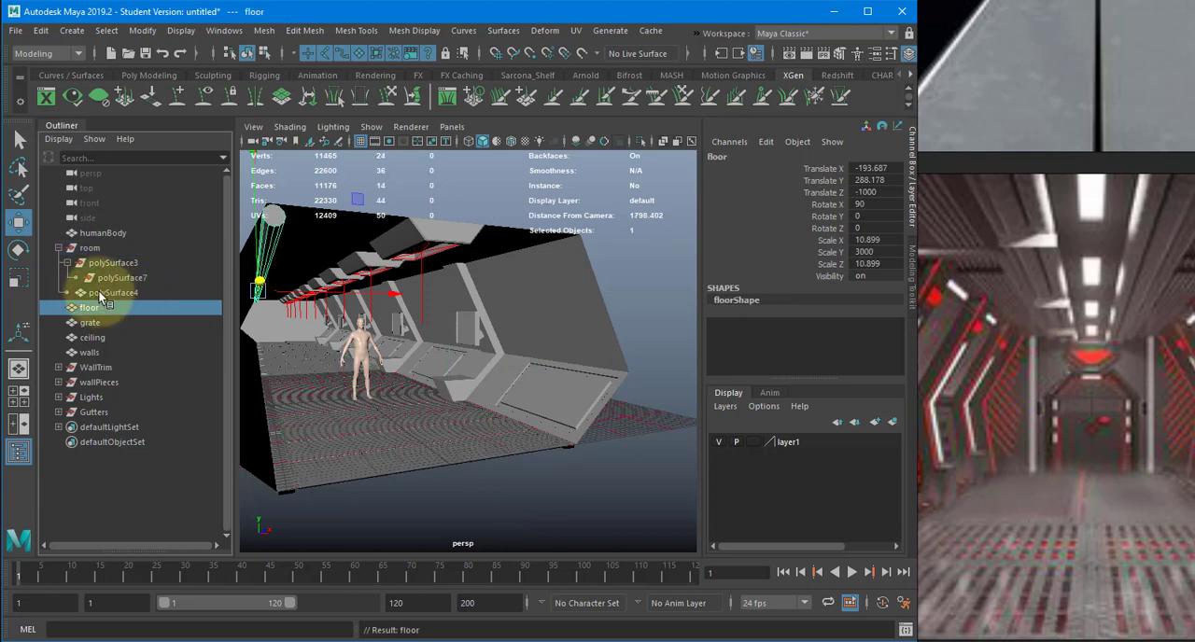
left_click(100, 293)
left_click(94, 303)
key("ctrl+z")
key("ctrl+z")
key("ctrl+z")
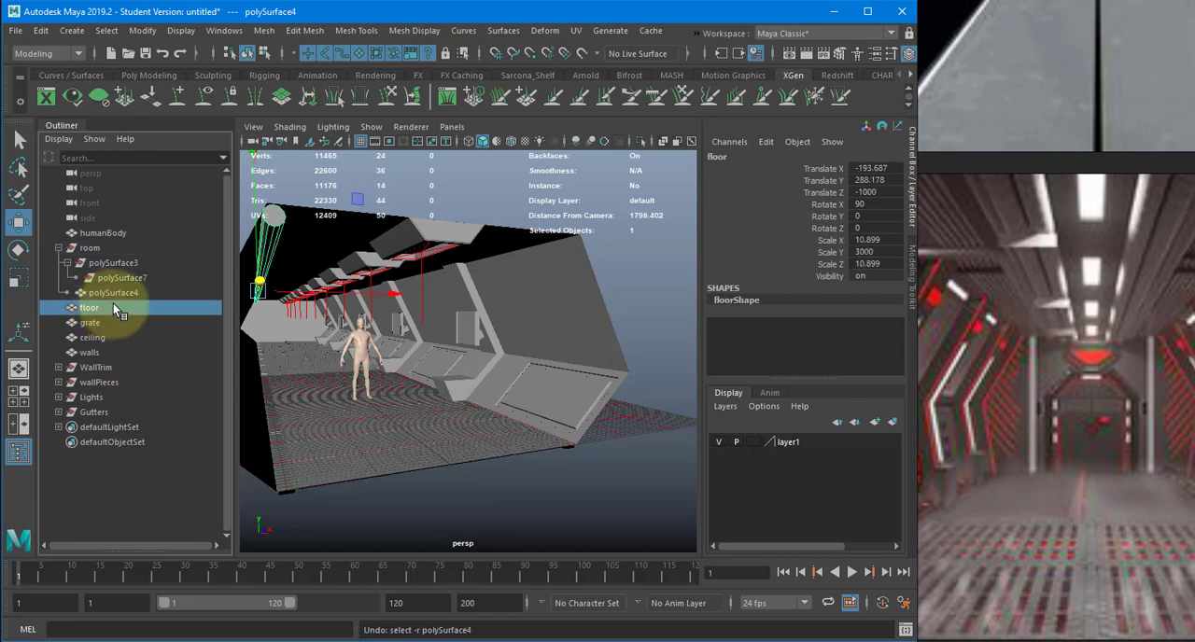
- Rename polySurface4 as floor and move it out of the room group to the top level of the hierarchy
left_click(113, 294)
double_click(113, 294)
type("f")
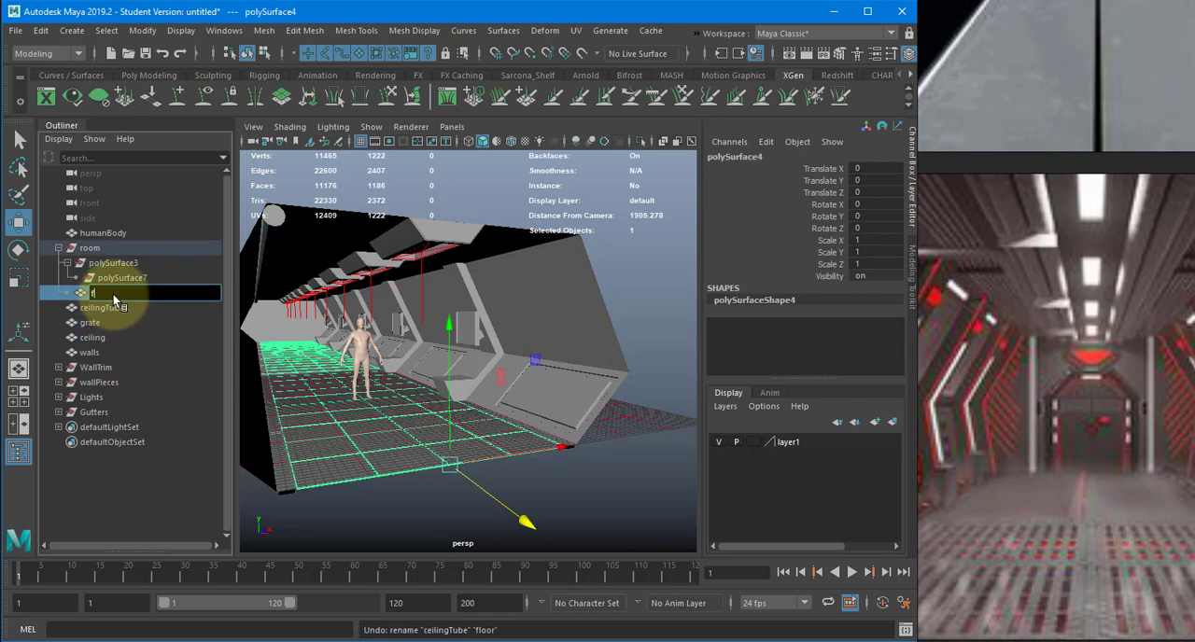
type("loor")
key("Return")
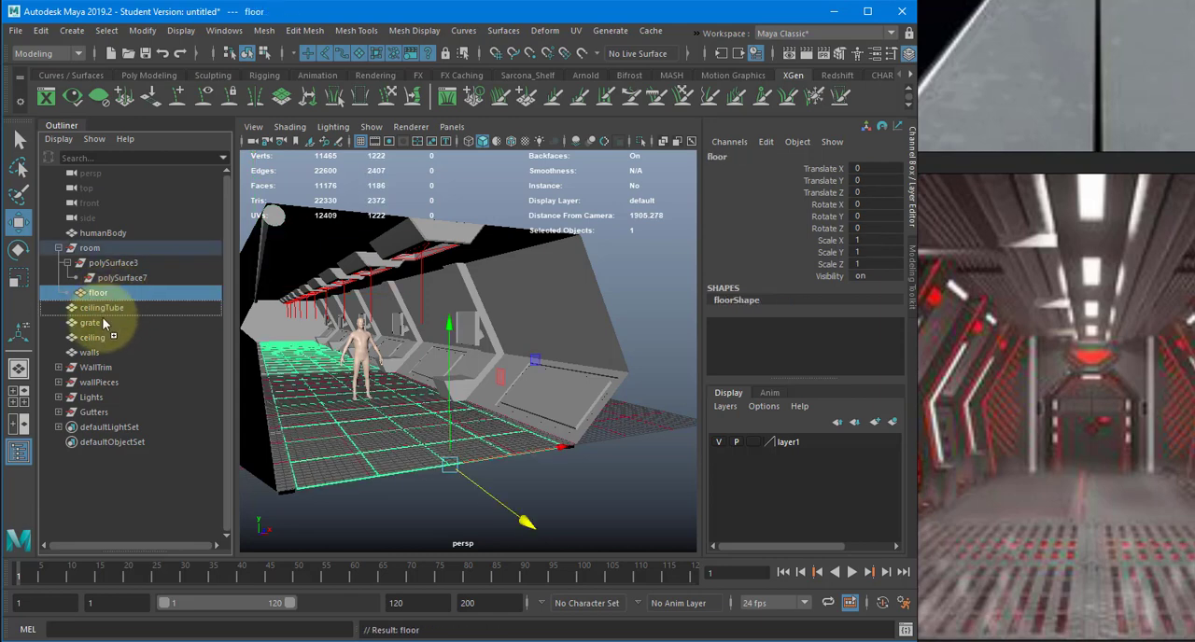
middle_click_drag(103, 318, 102, 315)
- Delete the leftover room group with its empty polySurface3 and polySurface7 nodes
left_click(99, 249)
key("Delete")
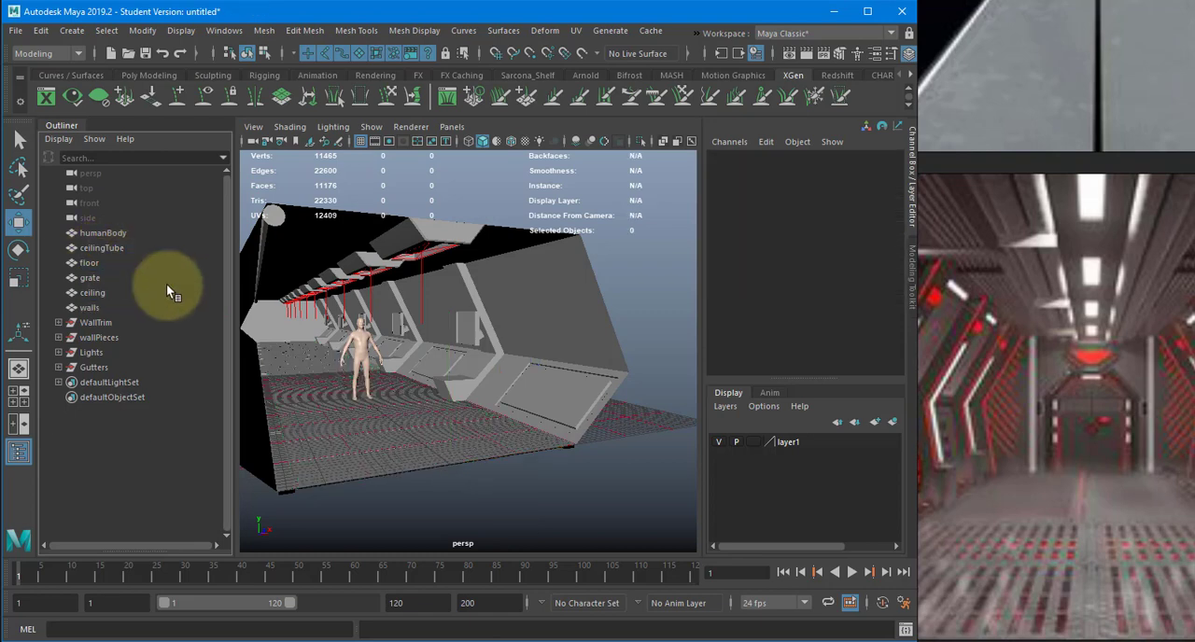
left_click_drag(420, 267, 482, 266, "alt")
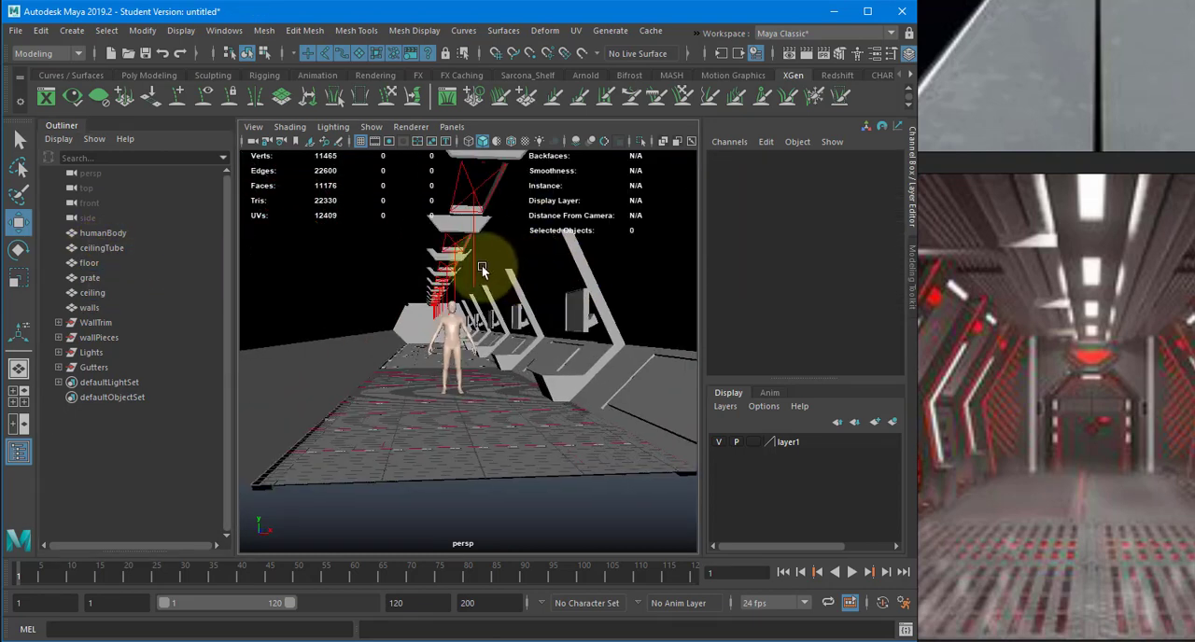
- Duplicate the wallPieces group
left_click(140, 325)
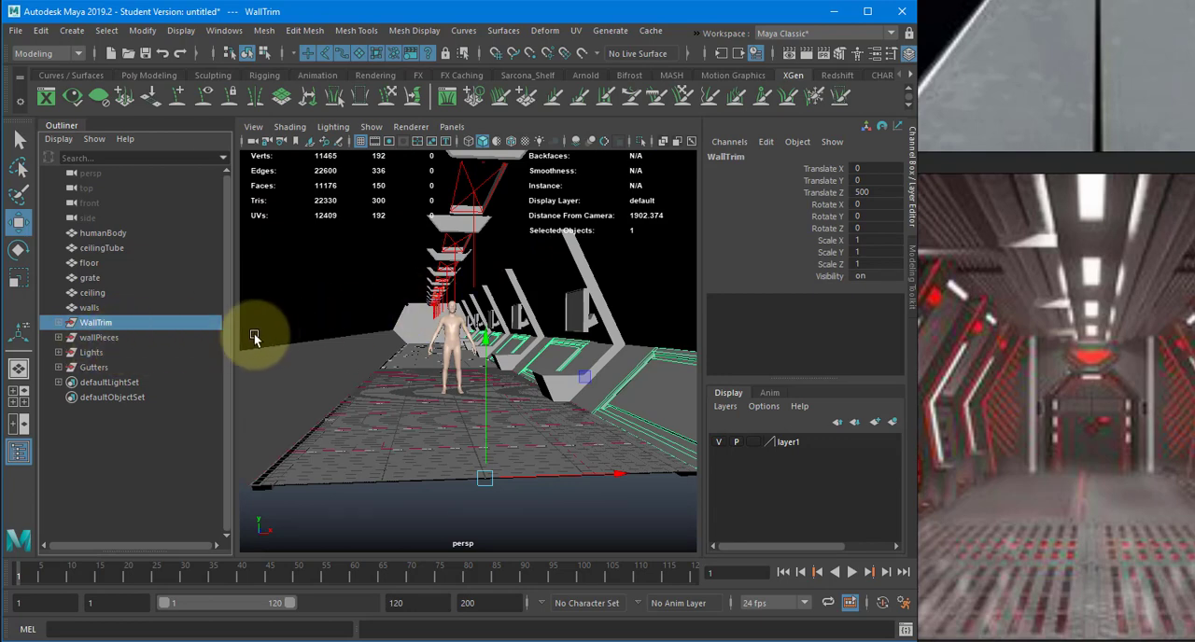
left_click(133, 337)
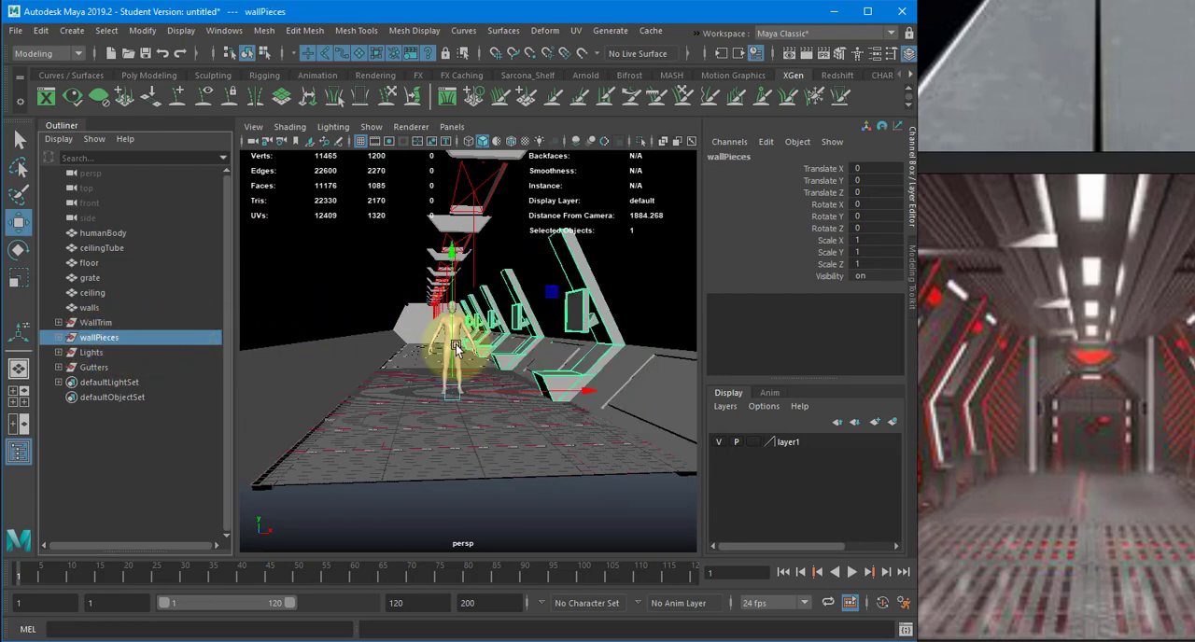
key("ctrl+d")
- Mirror the duplicated wall pieces to the opposite side of the corridor by setting their Scale X to -1
key("r")
double_click(854, 241)
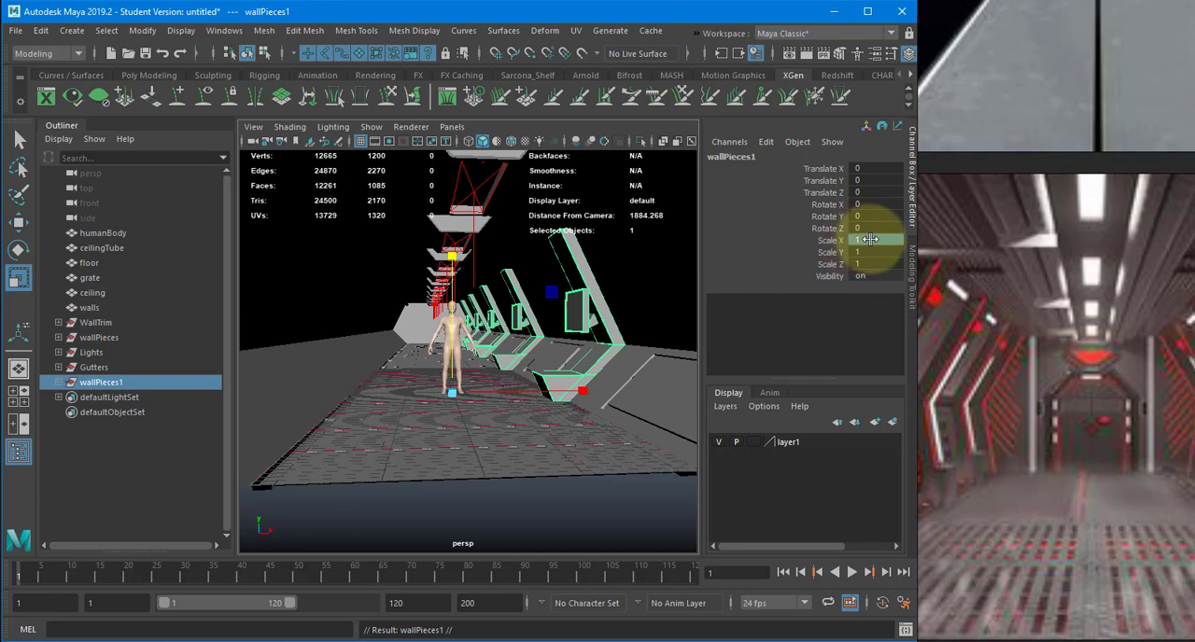
type("-1")
key("Return")
left_click_drag(501, 304, 450, 304, "alt")
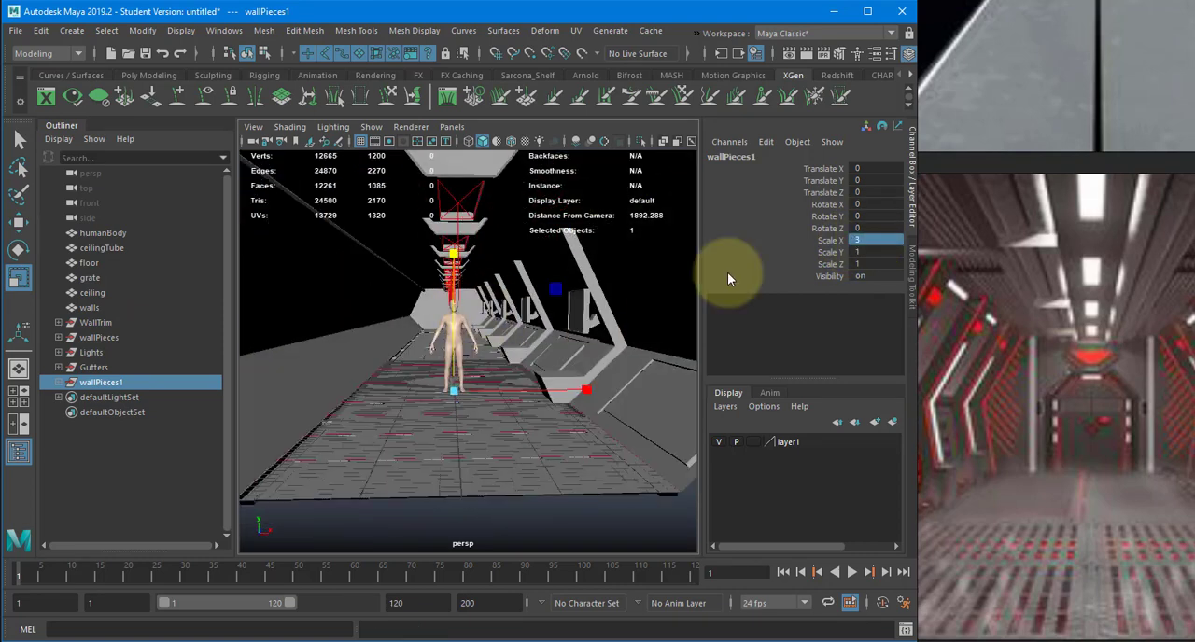
left_click(874, 230)
left_click(873, 241)
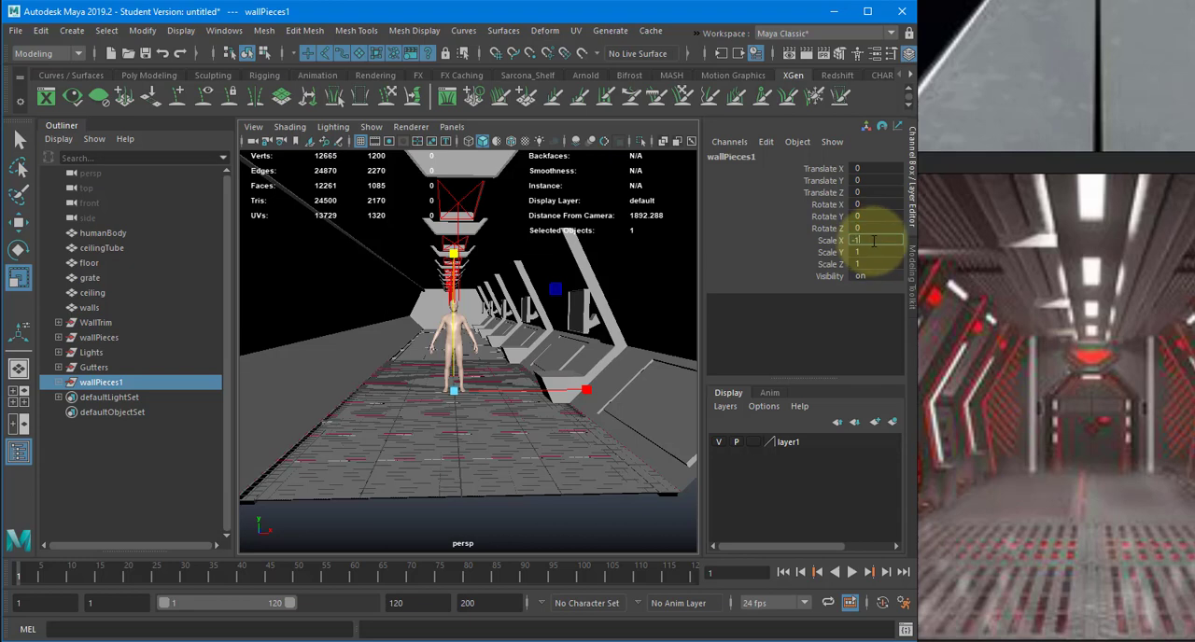
key("Return")
left_click_drag(491, 311, 547, 314, "alt")
right_click_drag(546, 314, 648, 327, "alt")
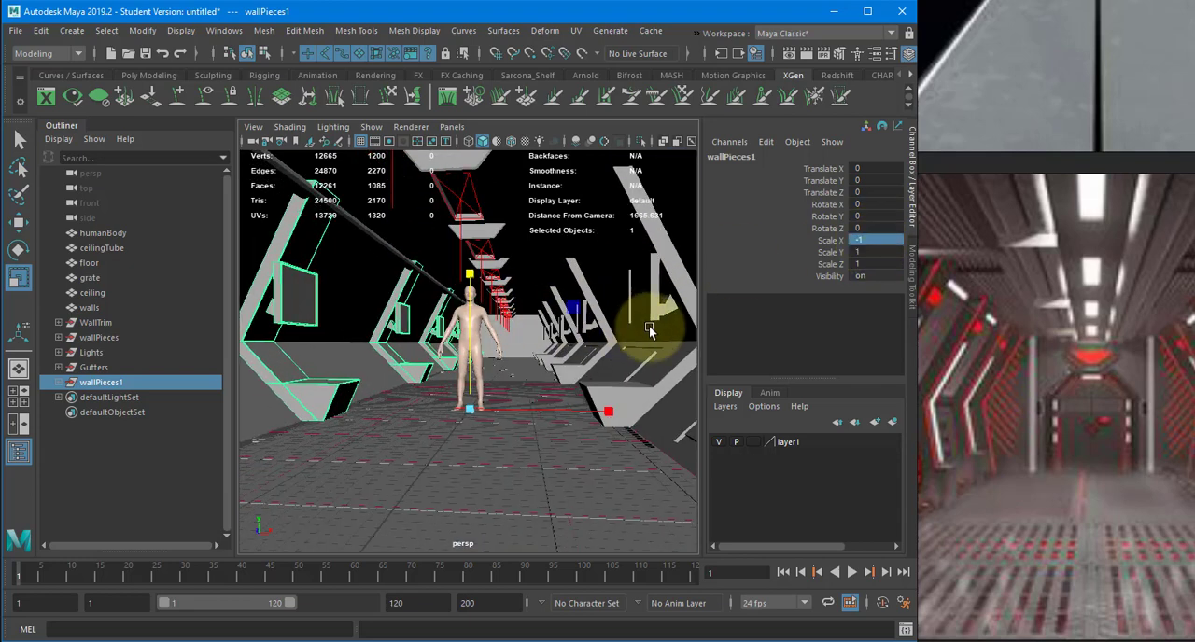
- Move ceilingTube inward and up beside the mirrored supports, to about -155.5 in Translate X and 293.6 in Translate Y
left_click_drag(649, 326, 453, 234, "alt")
left_click(419, 229)
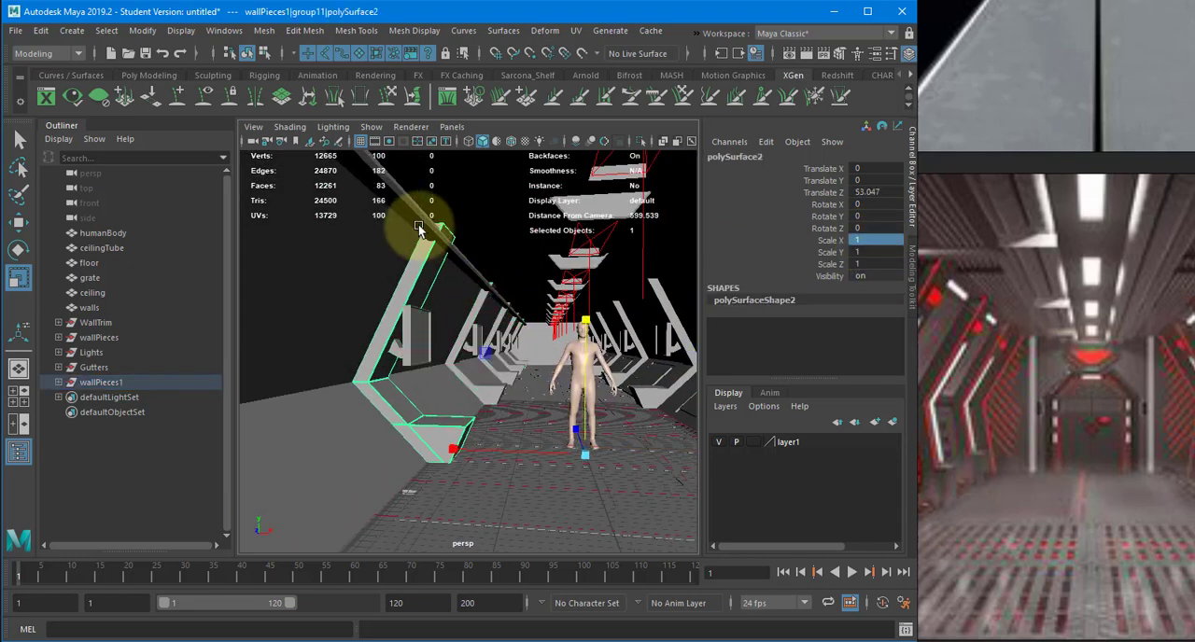
left_click(434, 236)
key("w")
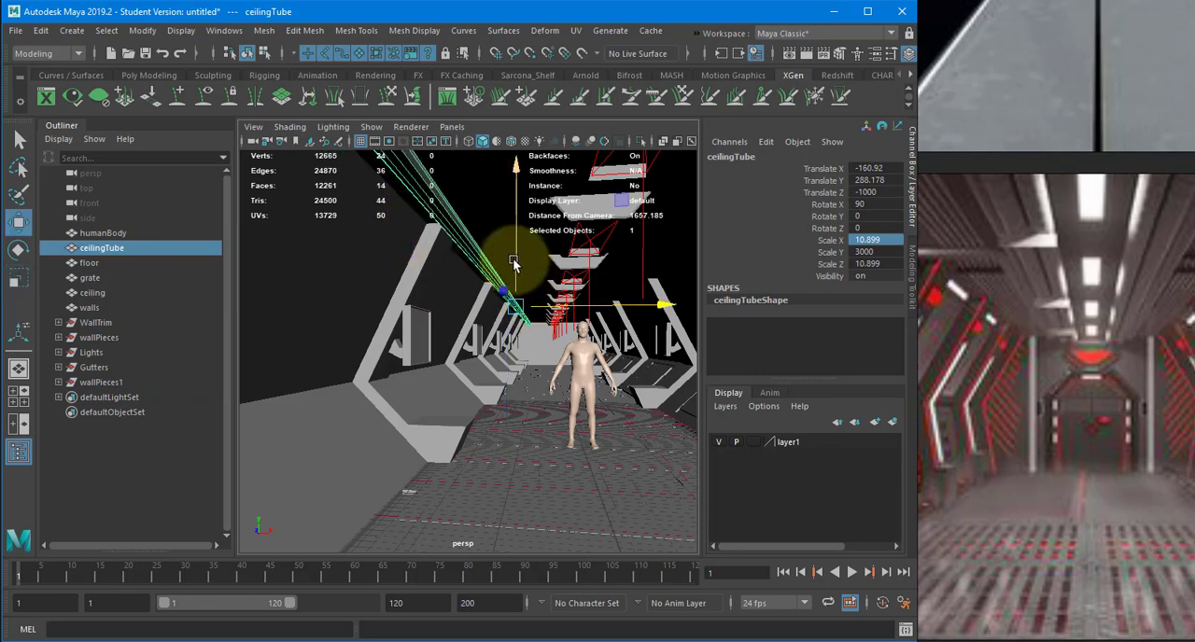
left_click_drag(513, 264, 547, 234)
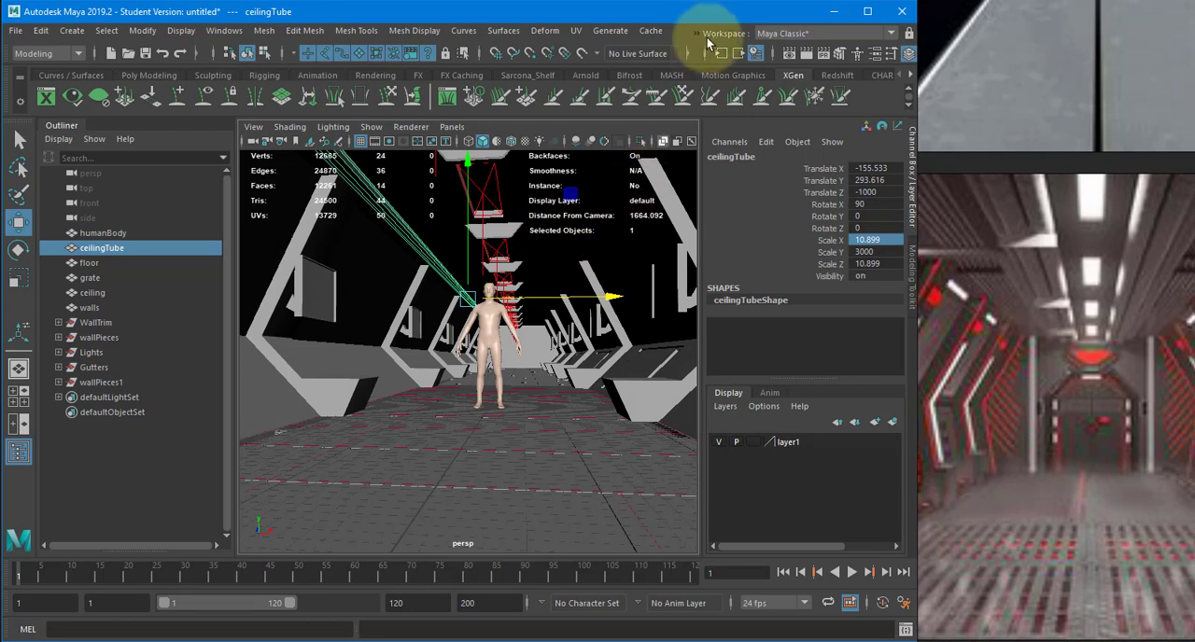
- Render the corridor from the perspective camera in the Arnold RenderView to examine both walls and the ceiling tube
left_click(697, 33)
mouse_move(758, 53)
left_click(834, 61)
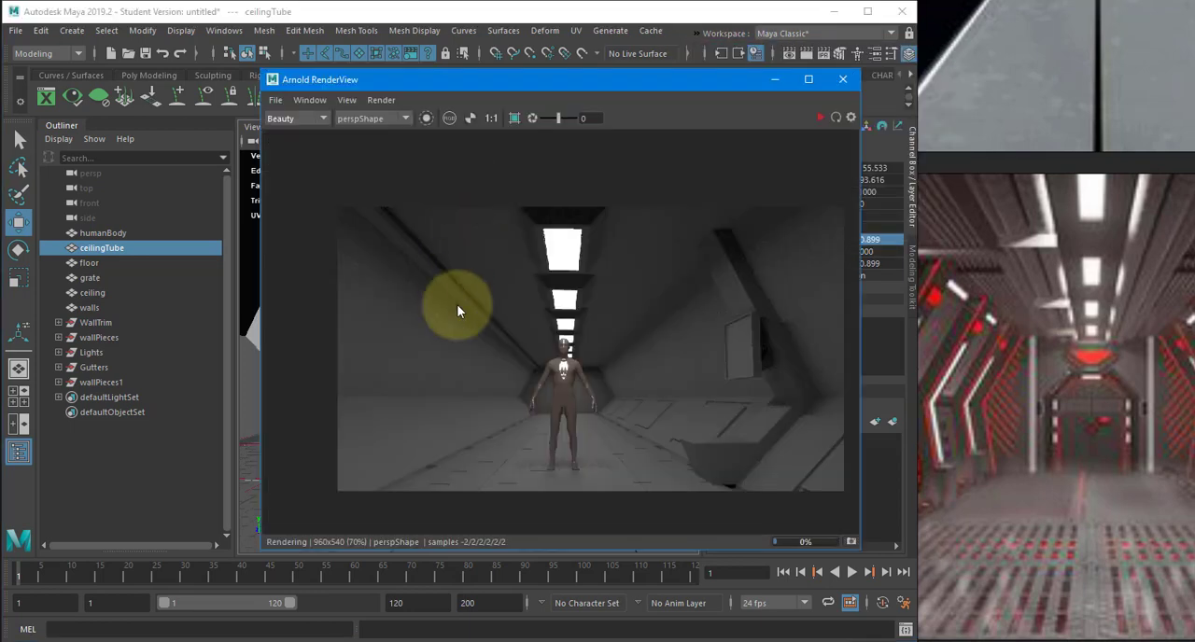
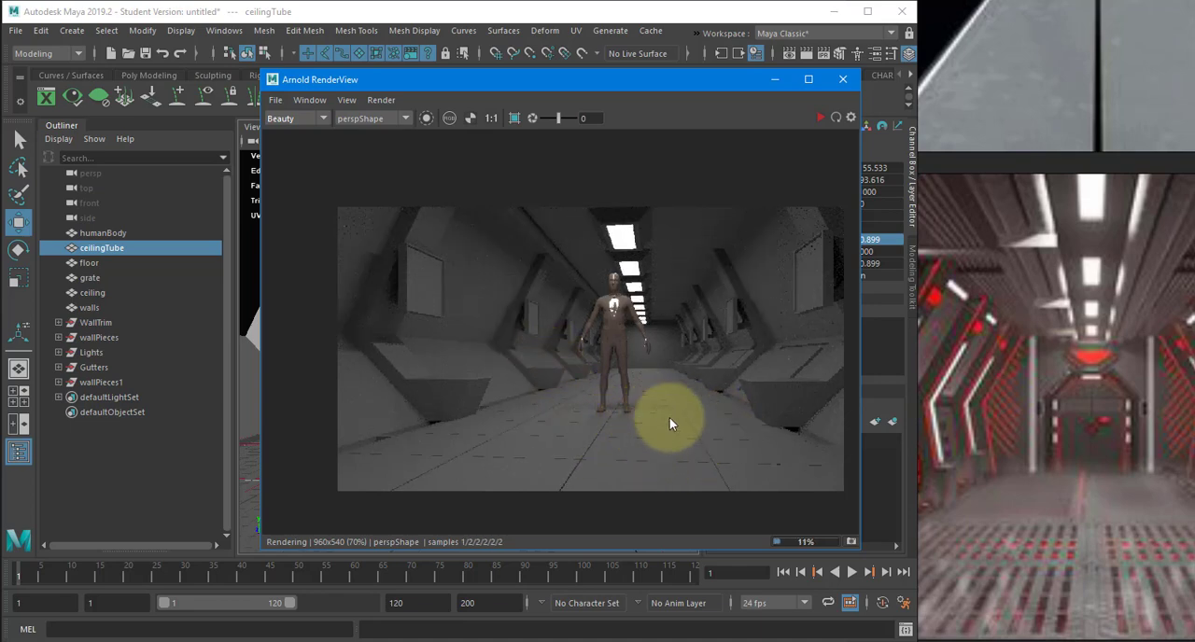
- Close the finished render view and examine the dark circular room and curved-wall corridor with glossy floor among the reference images
left_click(843, 80)
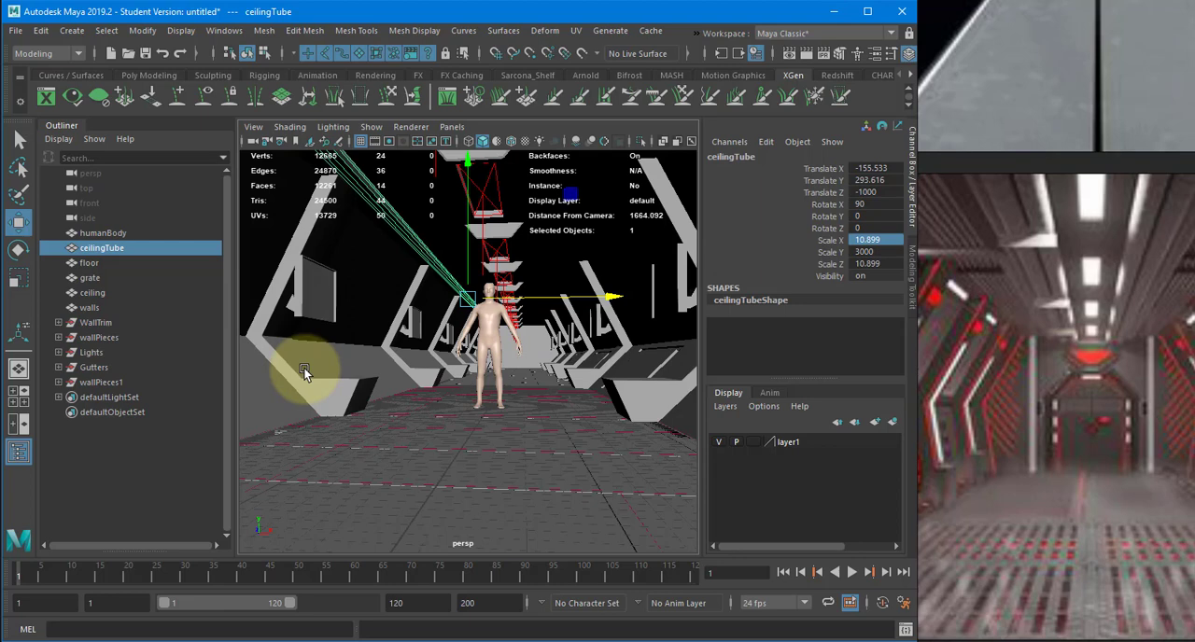
scroll(971, 368, "down", 5)
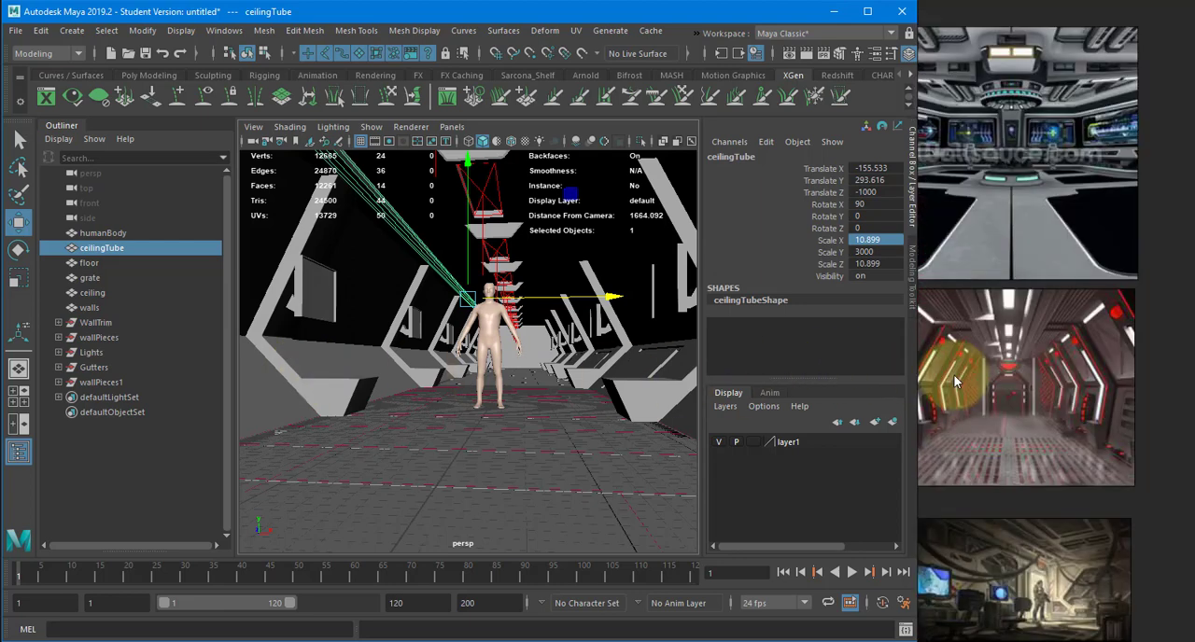
middle_click_drag(985, 328, 1080, 409)
scroll(1052, 394, "down", 3)
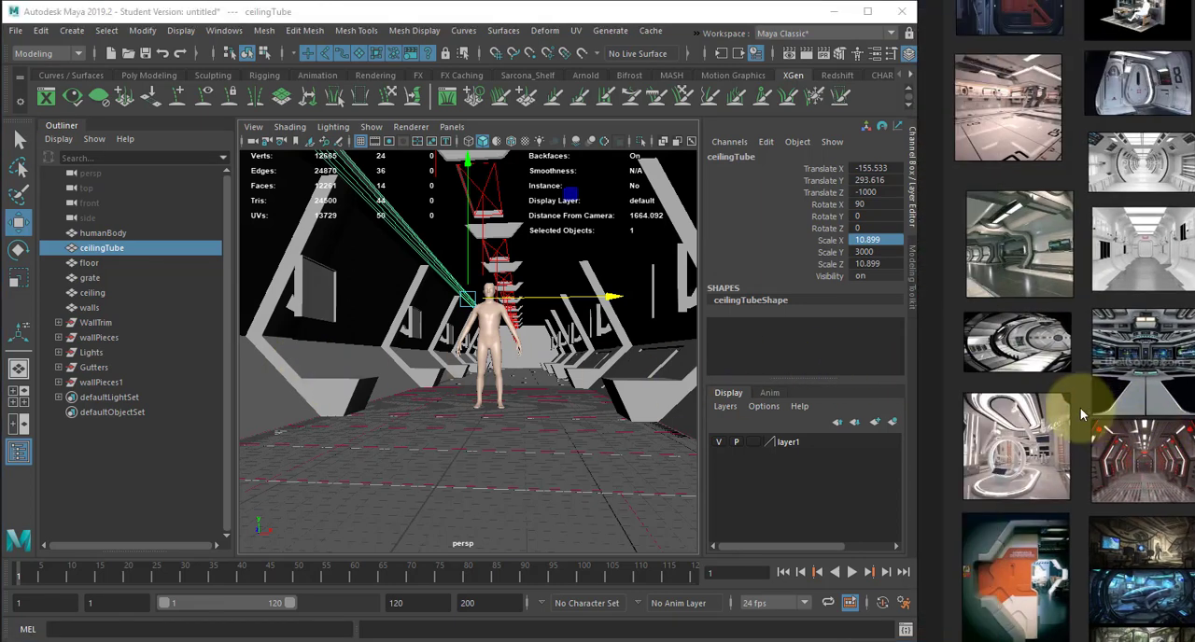
scroll(998, 364, "up", 5)
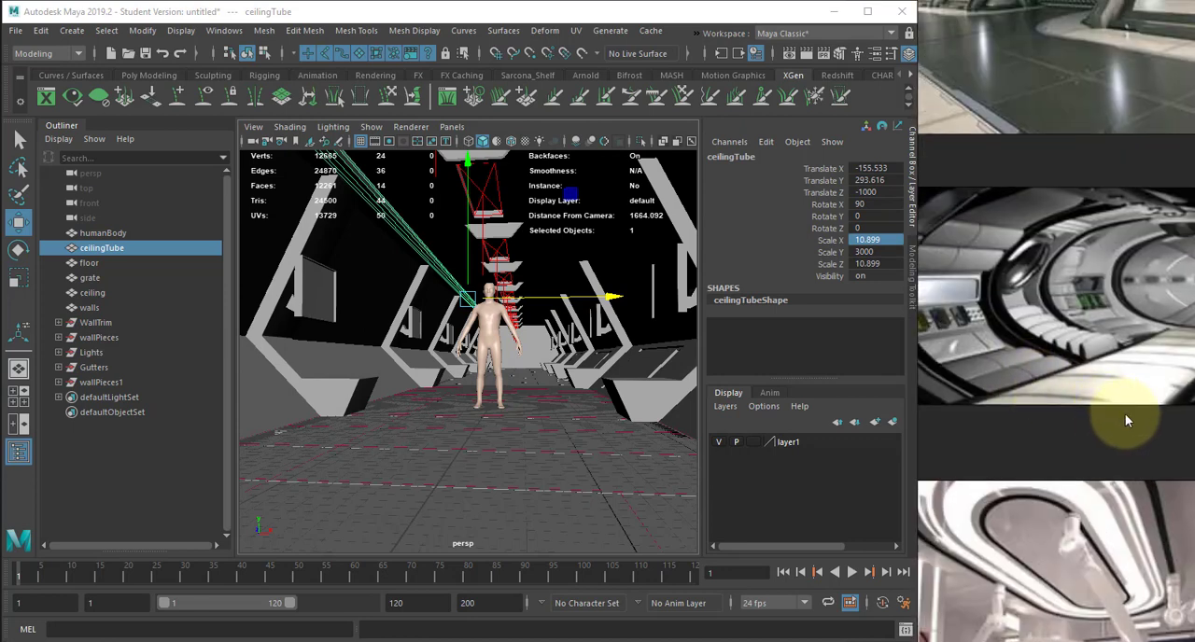
middle_click_drag(1007, 382, 955, 389)
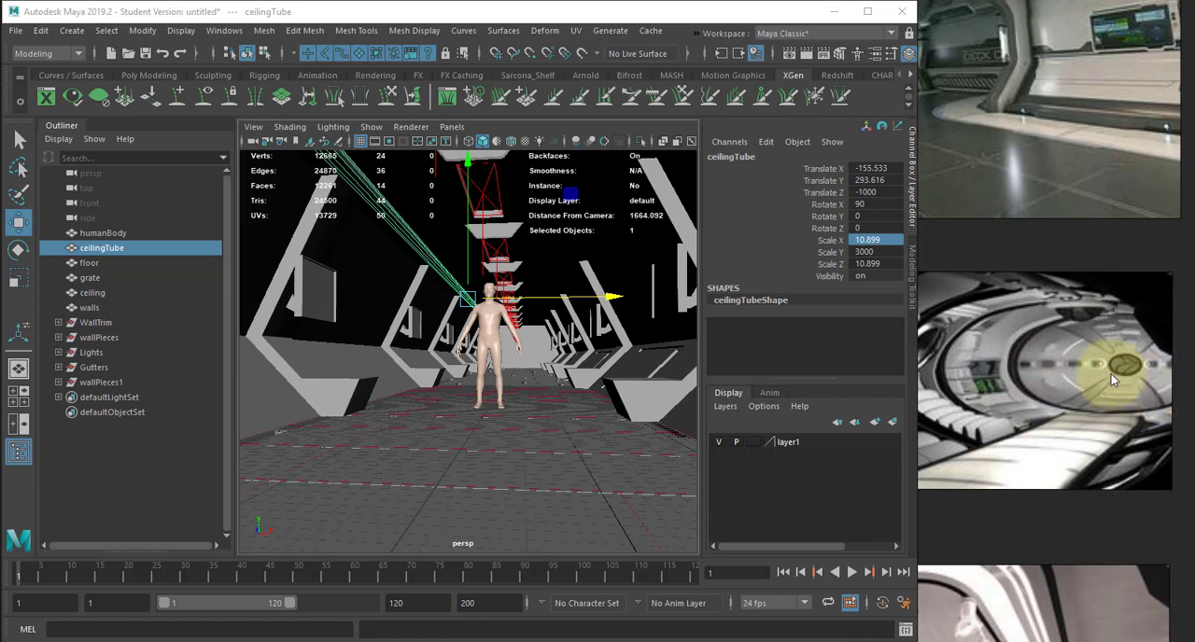
middle_click_drag(1054, 478, 1036, 624)
scroll(1058, 448, "down", 2)
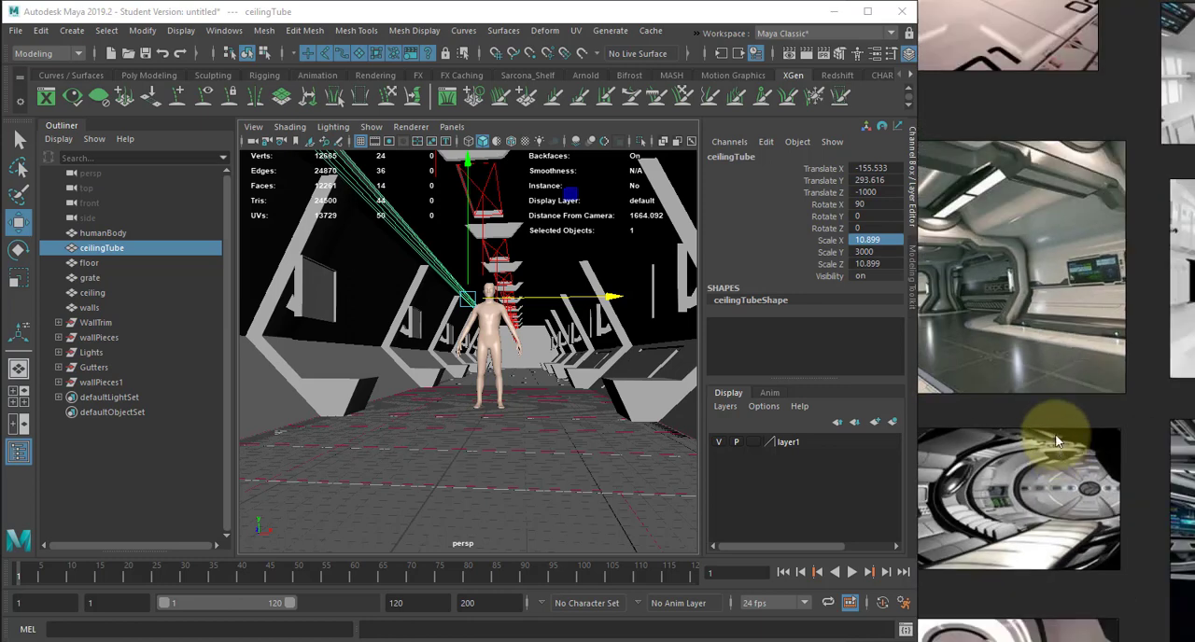
middle_click_drag(1083, 369, 1173, 484)
scroll(1071, 385, "up", 1)
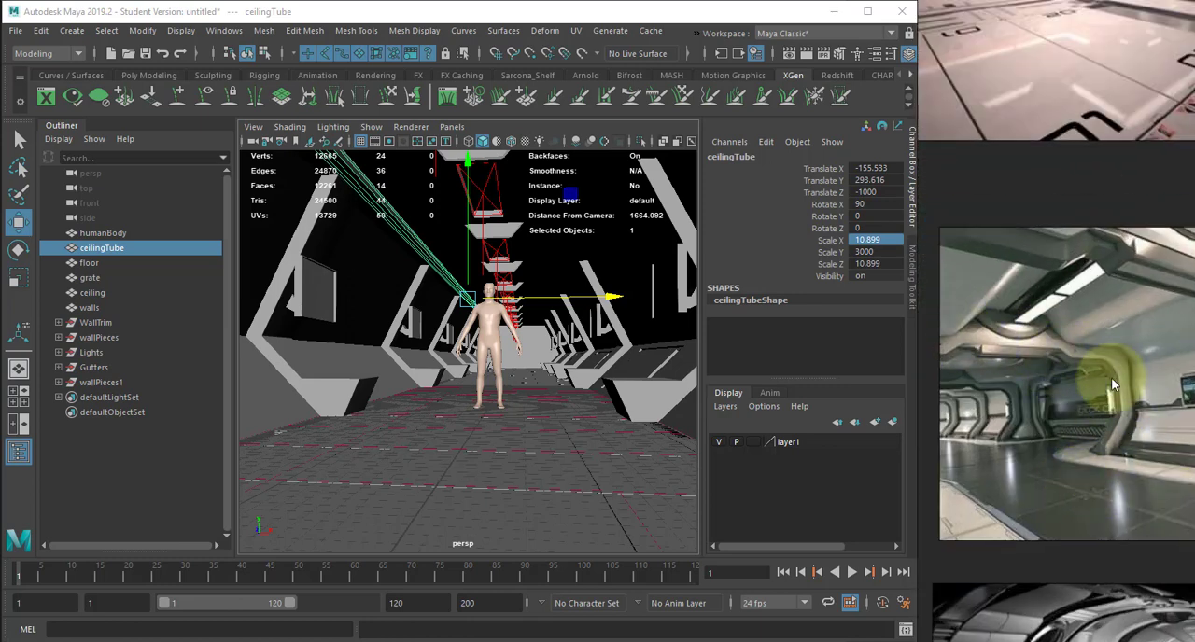
middle_click_drag(1114, 309, 1118, 501)
middle_click_drag(1074, 350, 972, 208)
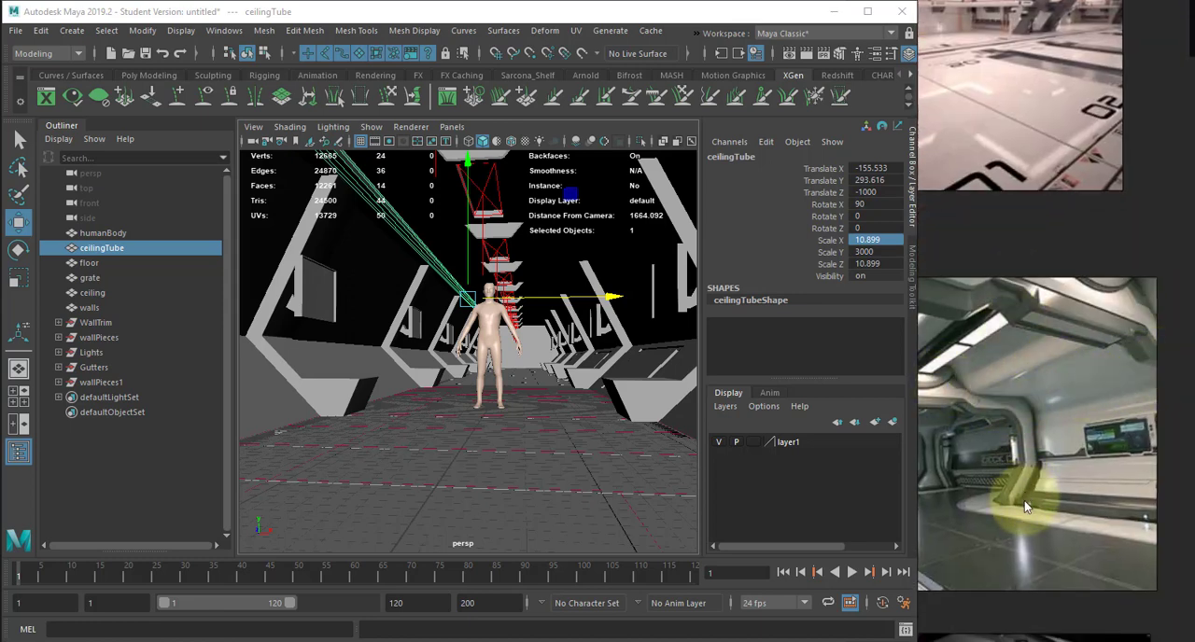
- Select the nearest angled wall piece and examine the curved corridor and bright hangar references for wall and ceiling shapes
left_click(323, 383)
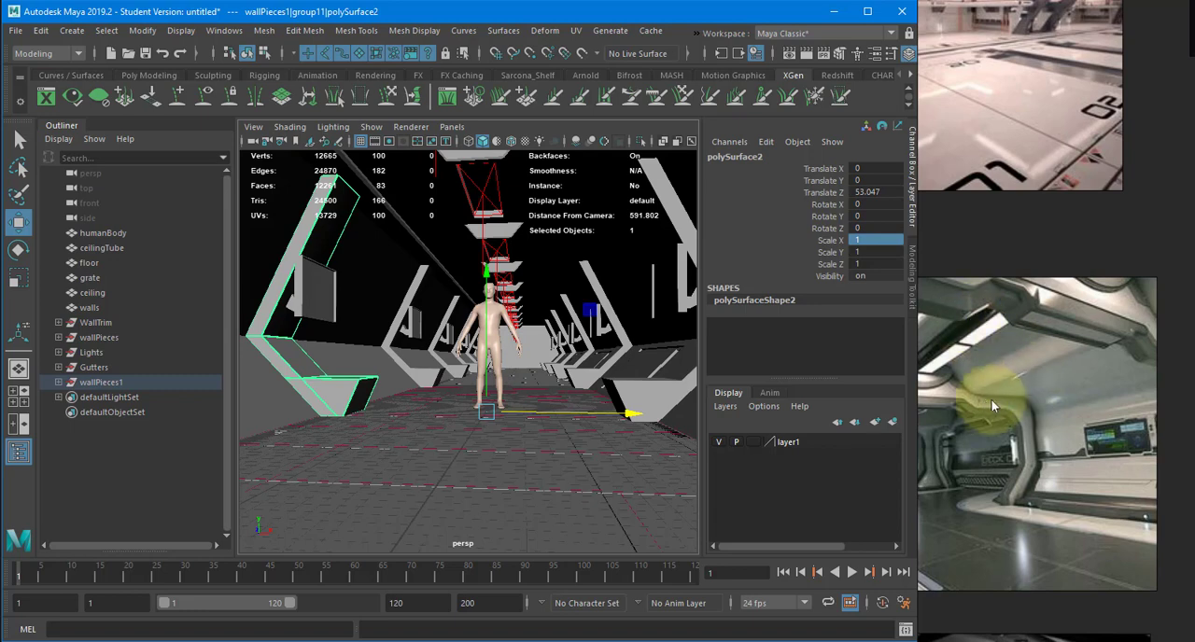
left_click(1021, 362)
middle_click_drag(1044, 356, 1095, 353)
scroll(1092, 336, "down", 2)
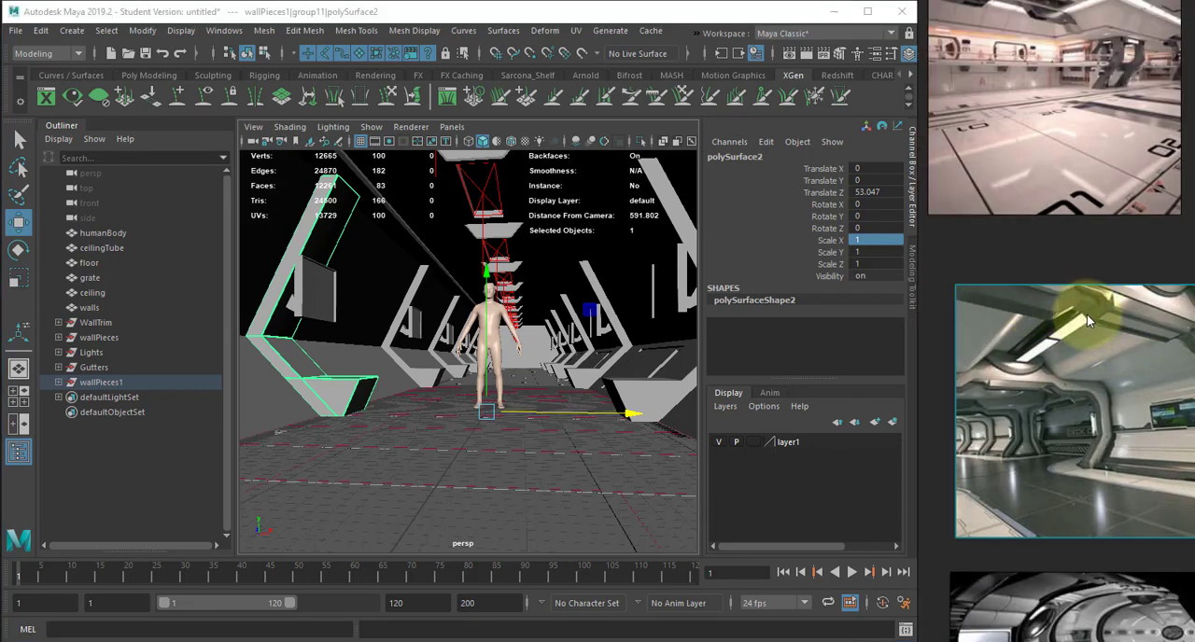
middle_click_drag(1091, 307, 1082, 510)
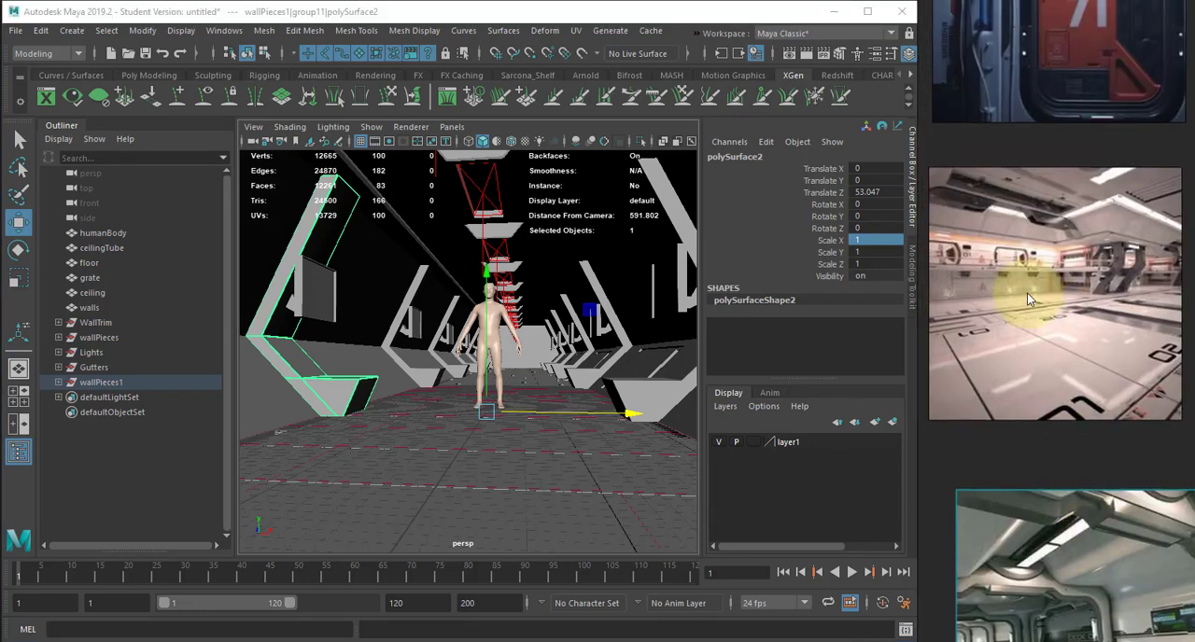
middle_click_drag(1028, 291, 1026, 420)
middle_click_drag(1023, 347, 1100, 402)
scroll(1111, 452, "up", 4)
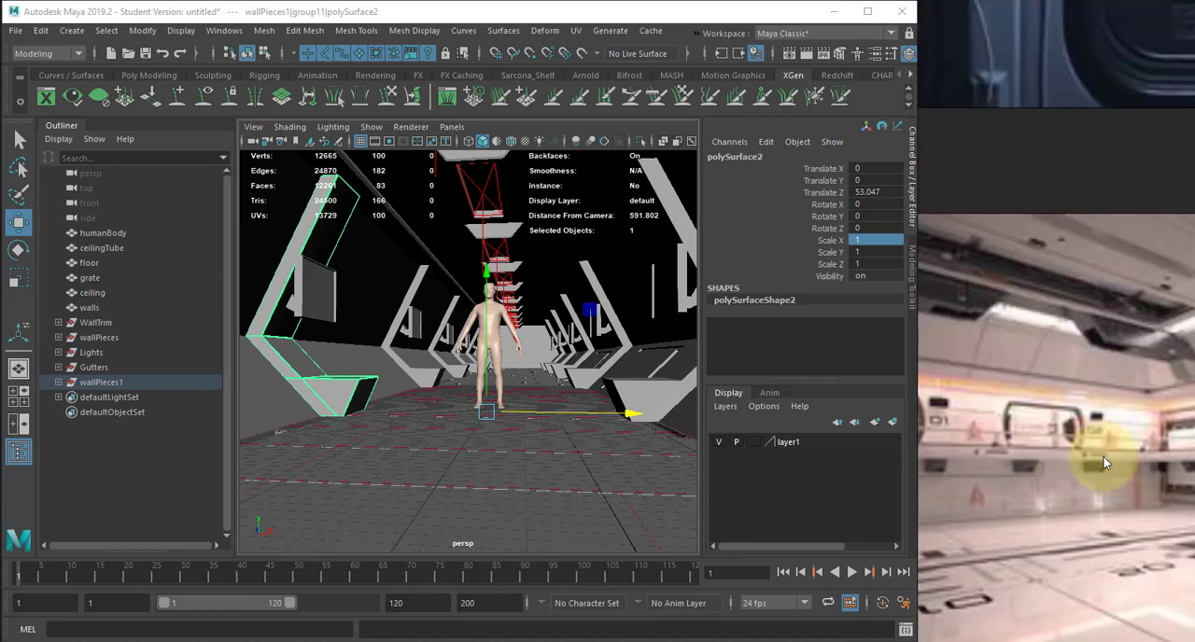
middle_click_drag(1103, 456, 984, 431)
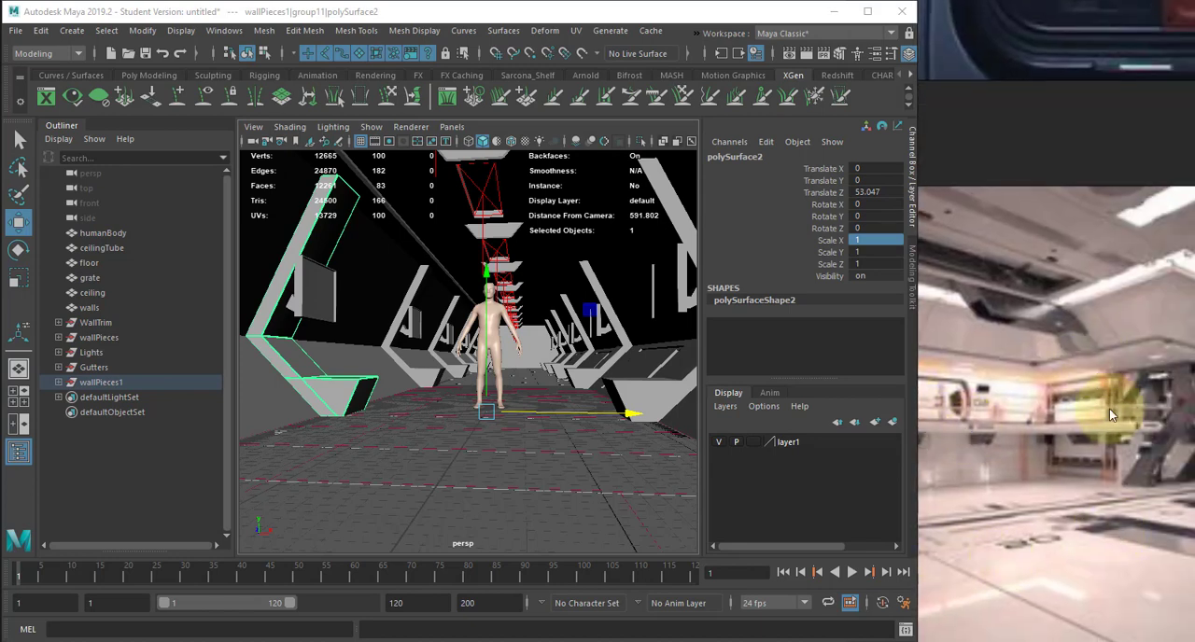
middle_click_drag(1109, 409, 1006, 492)
middle_click_drag(1084, 474, 1111, 525)
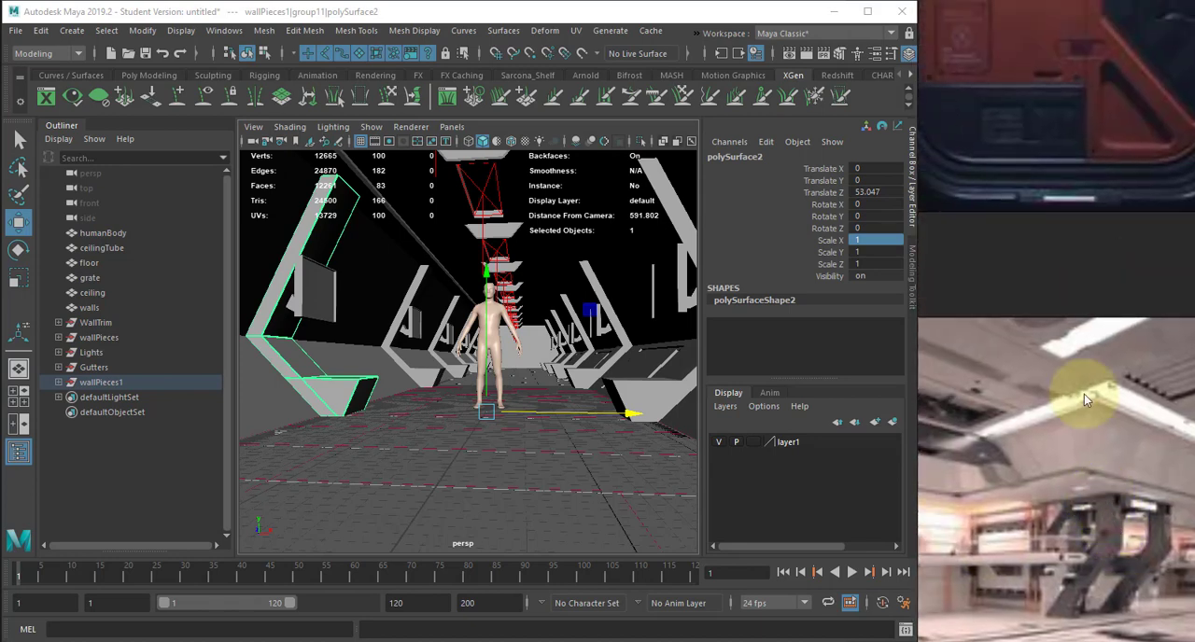
scroll(1084, 400, "down", 6)
middle_click_drag(1054, 269, 1060, 392)
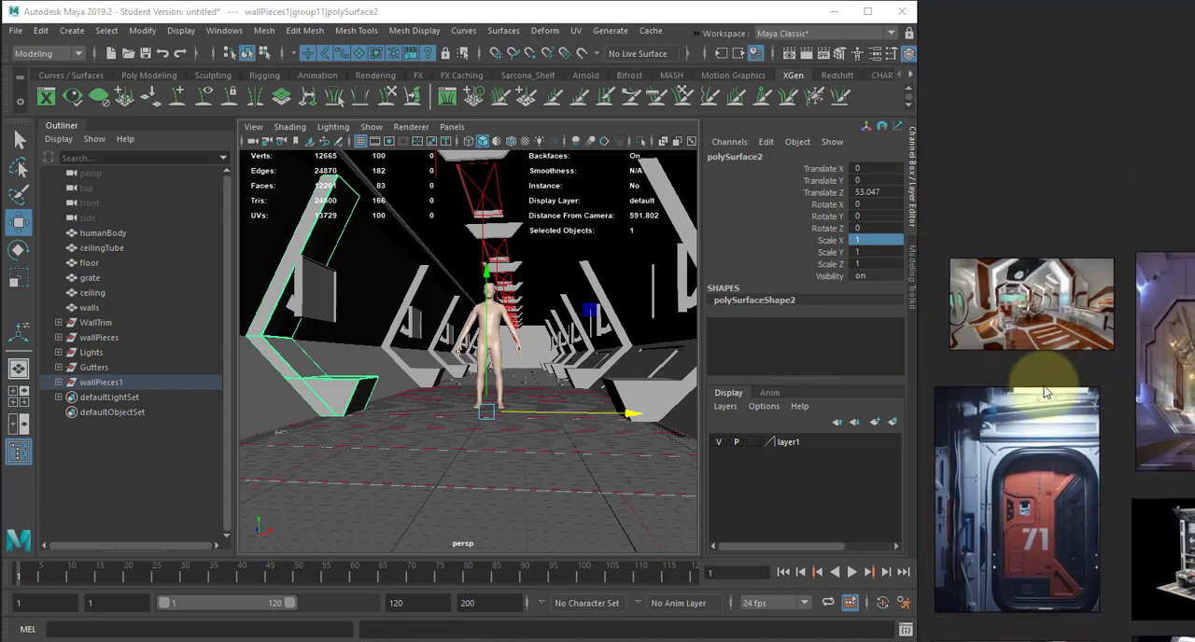
- Examine the reference images of the orange-trimmed room, the angular School corridor and the white capsule doors
scroll(1046, 392, "up", 6)
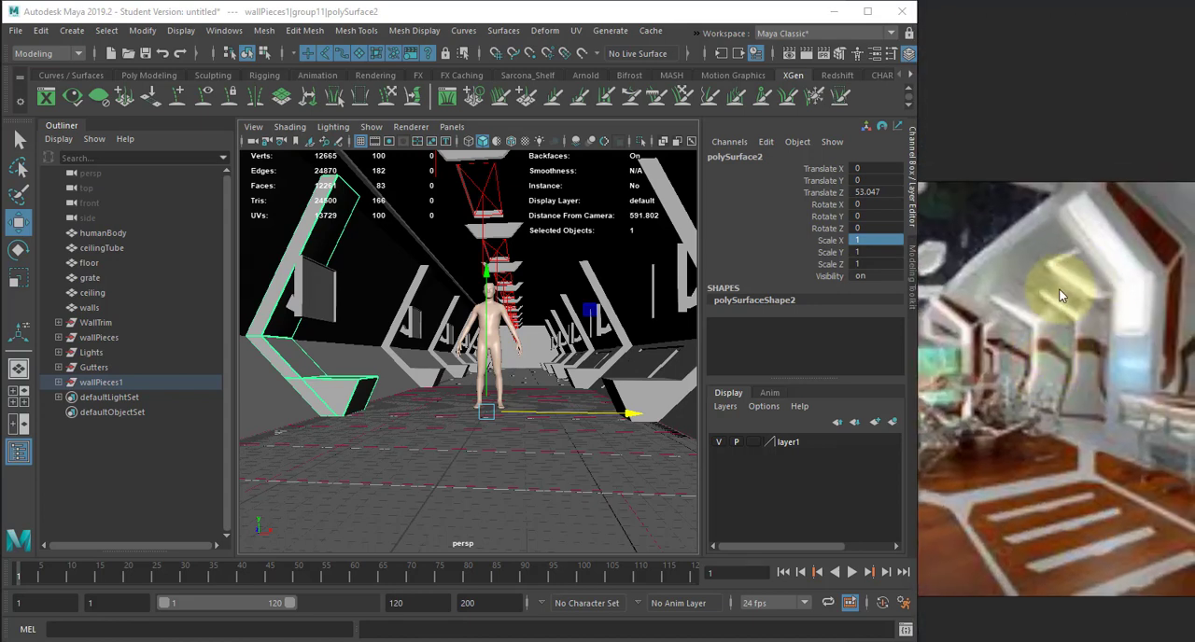
middle_click_drag(1059, 295, 999, 320)
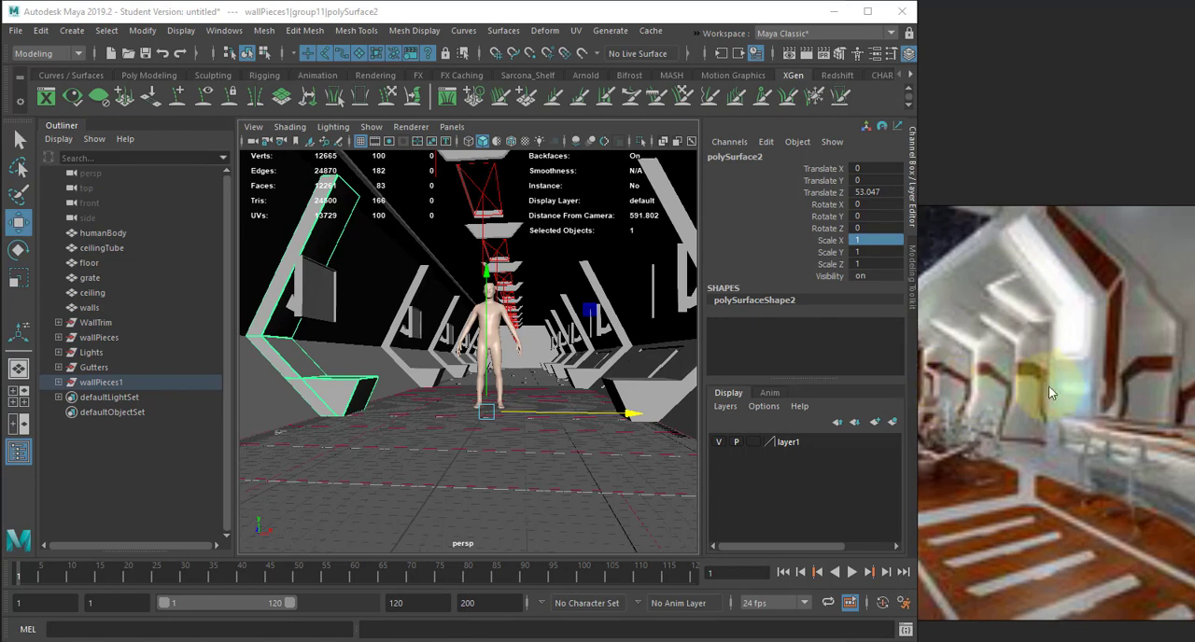
scroll(1049, 393, "down", 3)
middle_click_drag(1125, 395, 1035, 352)
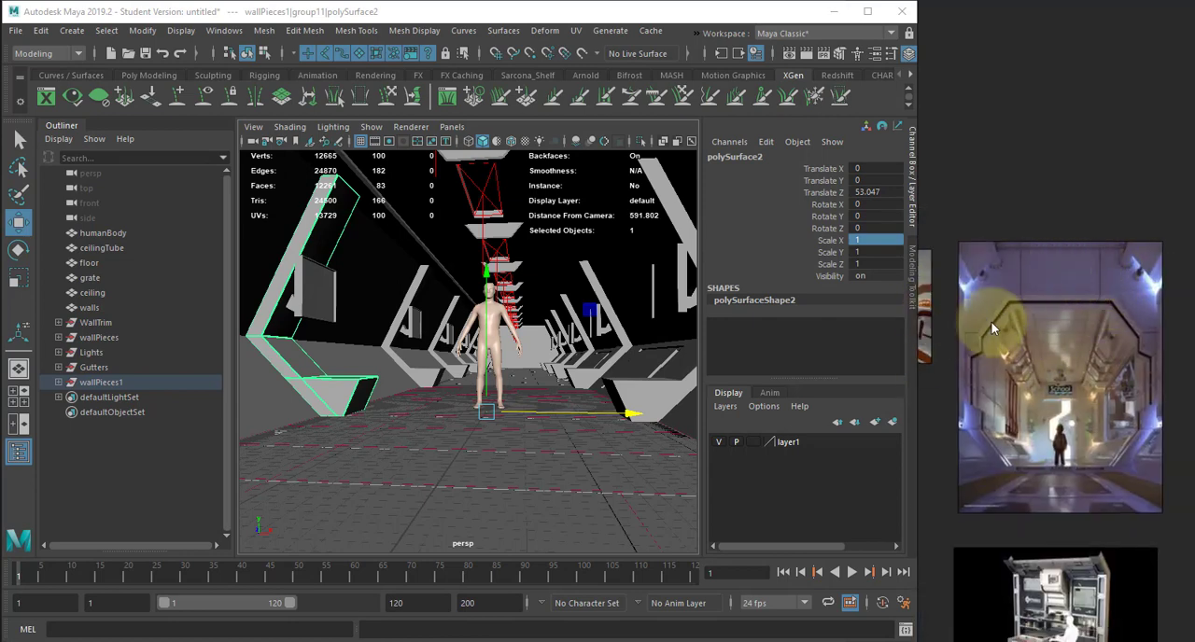
scroll(1103, 343, "up", 5)
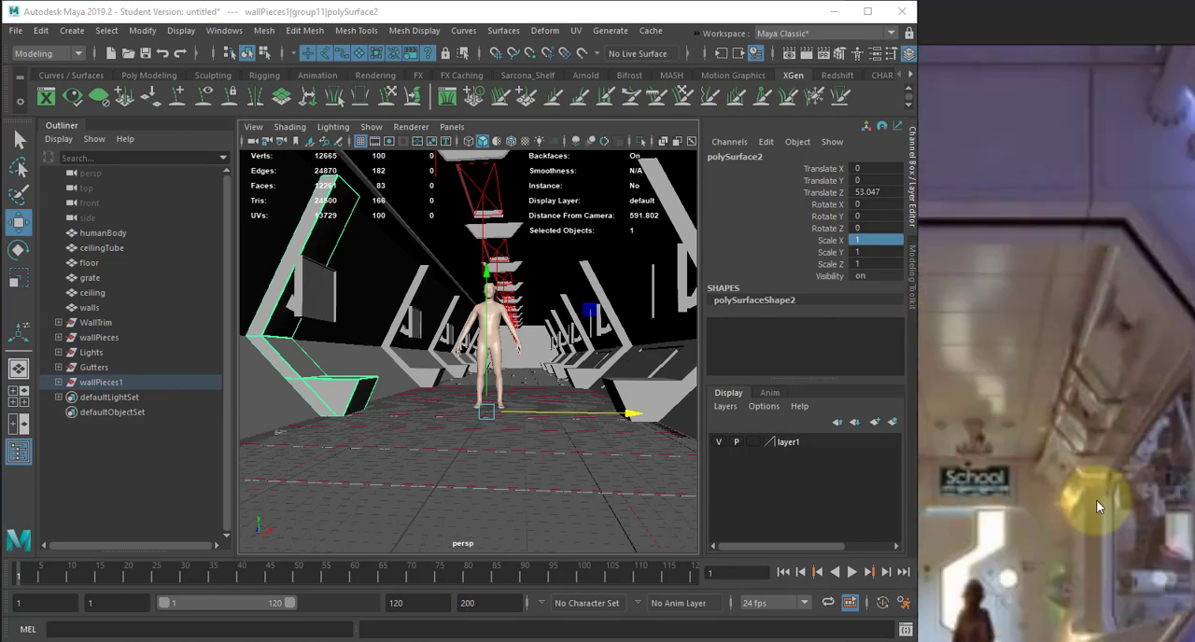
scroll(1097, 500, "down", 5)
middle_click_drag(1085, 589, 1051, 382)
middle_click_drag(1049, 525, 1058, 234)
scroll(1029, 287, "up", 4)
scroll(1126, 356, "up", 2)
scroll(1126, 357, "down", 6)
middle_click_drag(1118, 494, 1087, 388)
scroll(1088, 387, "up", 2)
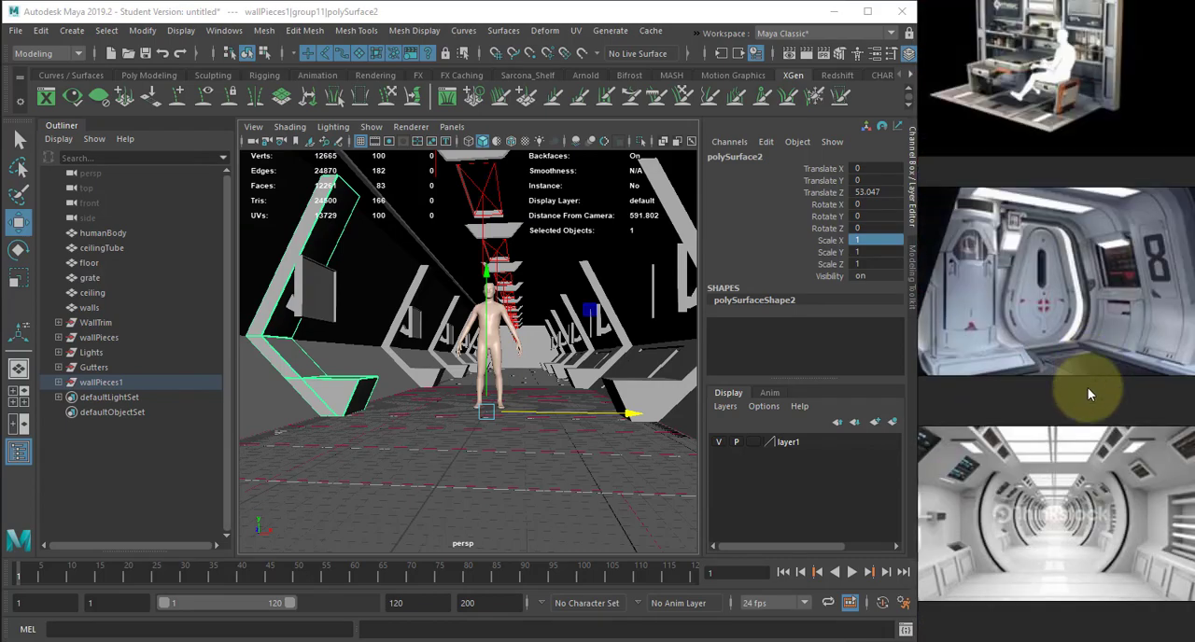
- Examine the white ring corridor, bright hallway and concept-art references, ending on a close view of the glowing octagonal corridor
scroll(1087, 388, "down", 3)
scroll(1041, 381, "up", 5)
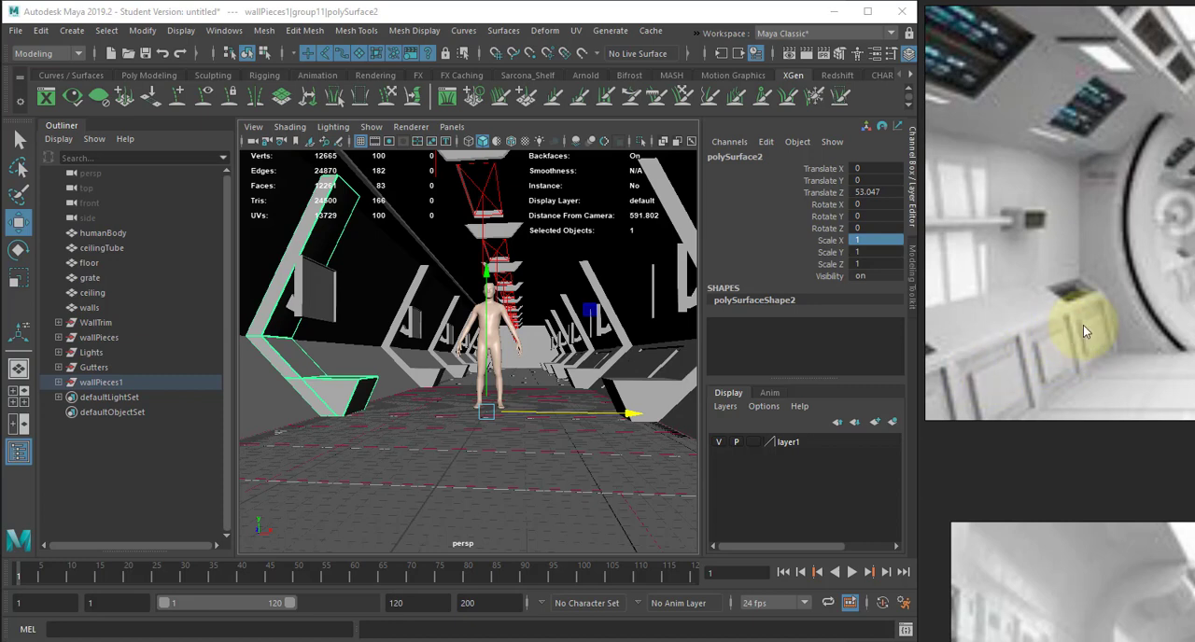
scroll(1046, 345, "down", 3)
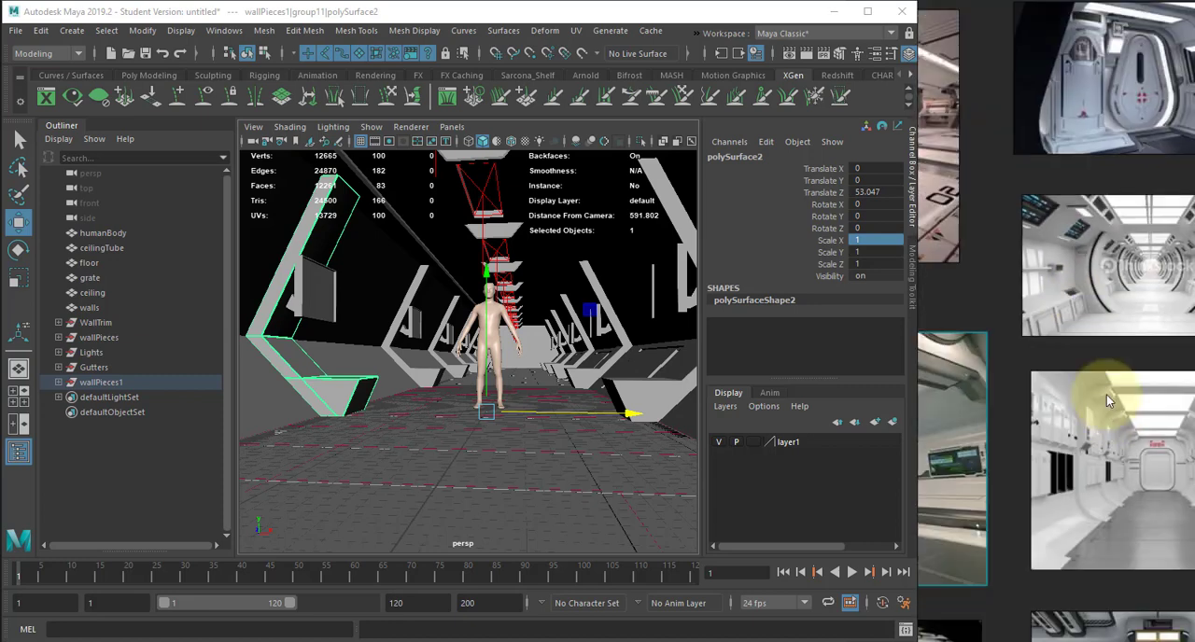
scroll(1082, 397, "up", 5)
scroll(994, 280, "down", 3)
middle_click_drag(1018, 320, 1043, 75)
middle_click_drag(1072, 378, 1048, 236)
scroll(1062, 320, "up", 2)
mouse_move(1074, 295)
middle_mouse_down()
mouse_move(1051, 199)
mouse_move(1044, 56)
middle_mouse_up()
middle_click_drag(1053, 518, 1041, 293)
mouse_move(1049, 474)
middle_mouse_down()
mouse_move(1045, 281)
mouse_move(1096, 175)
middle_mouse_up()
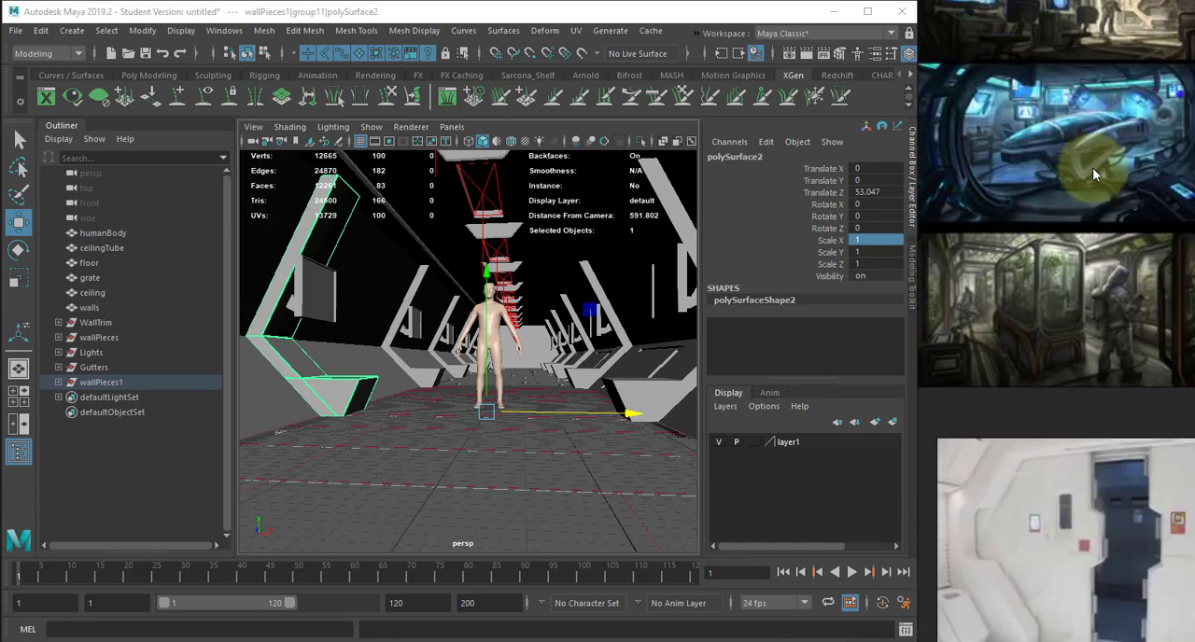
mouse_move(1031, 297)
middle_mouse_down()
mouse_move(1041, 192)
mouse_move(1028, 117)
middle_mouse_up()
mouse_move(1027, 361)
middle_mouse_down()
mouse_move(1086, 325)
mouse_move(1152, 347)
middle_mouse_up()
scroll(1093, 346, "up", 4)
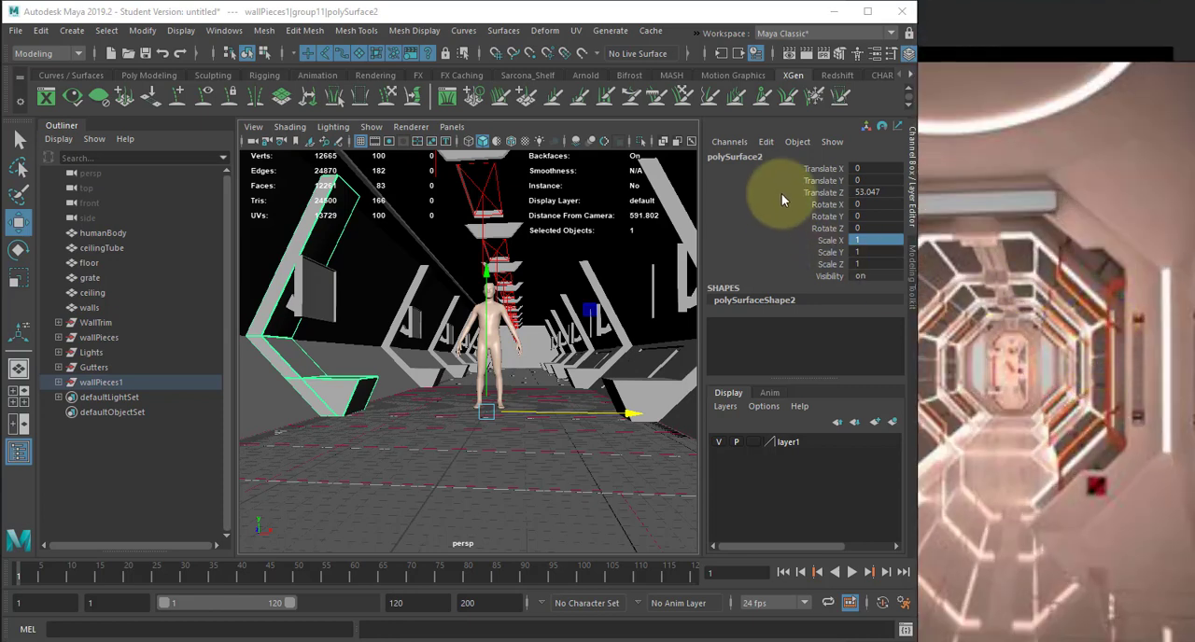
- Clear the wall piece selection and create a polygon cylinder at the origin
key("f")
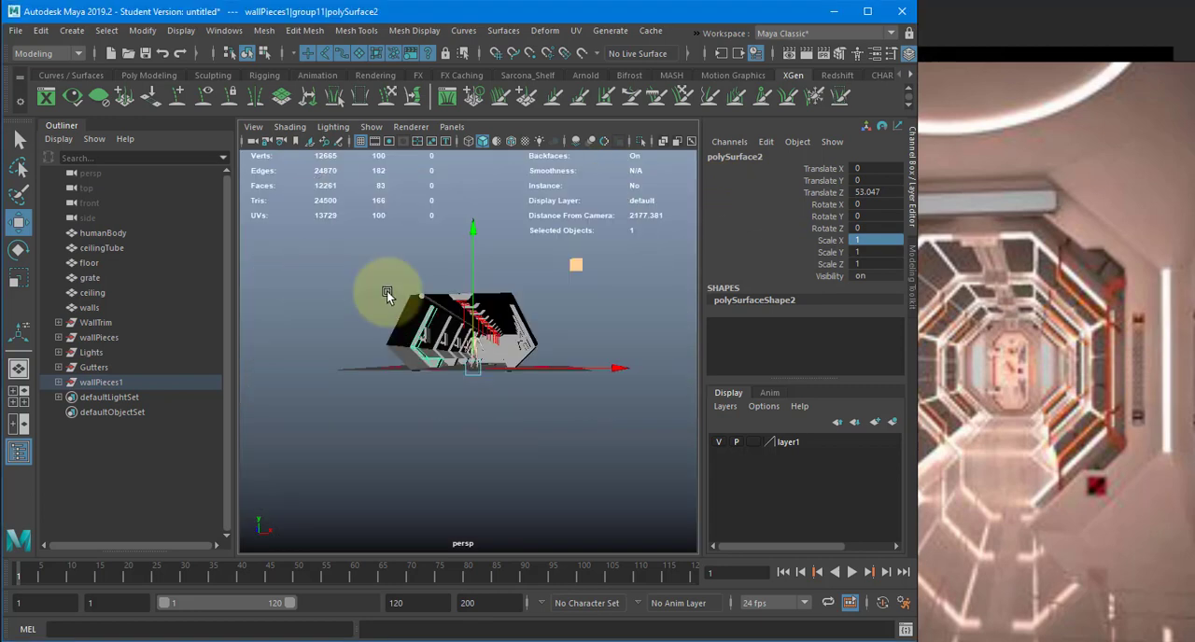
left_click(556, 297)
left_click(72, 30)
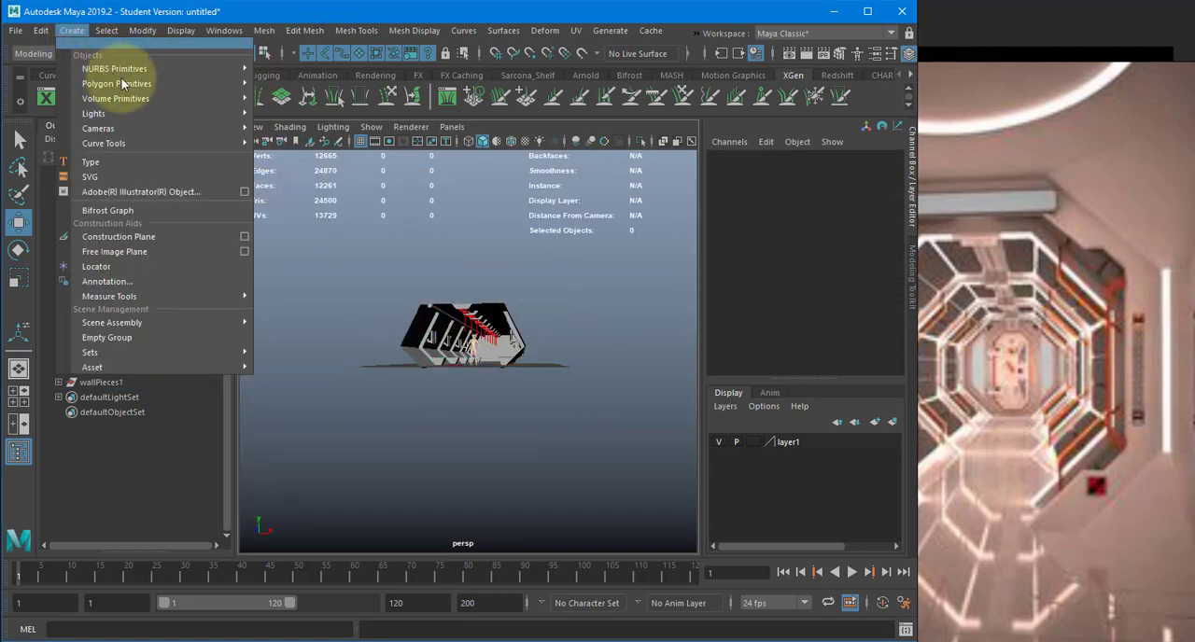
mouse_move(258, 84)
left_click(294, 126)
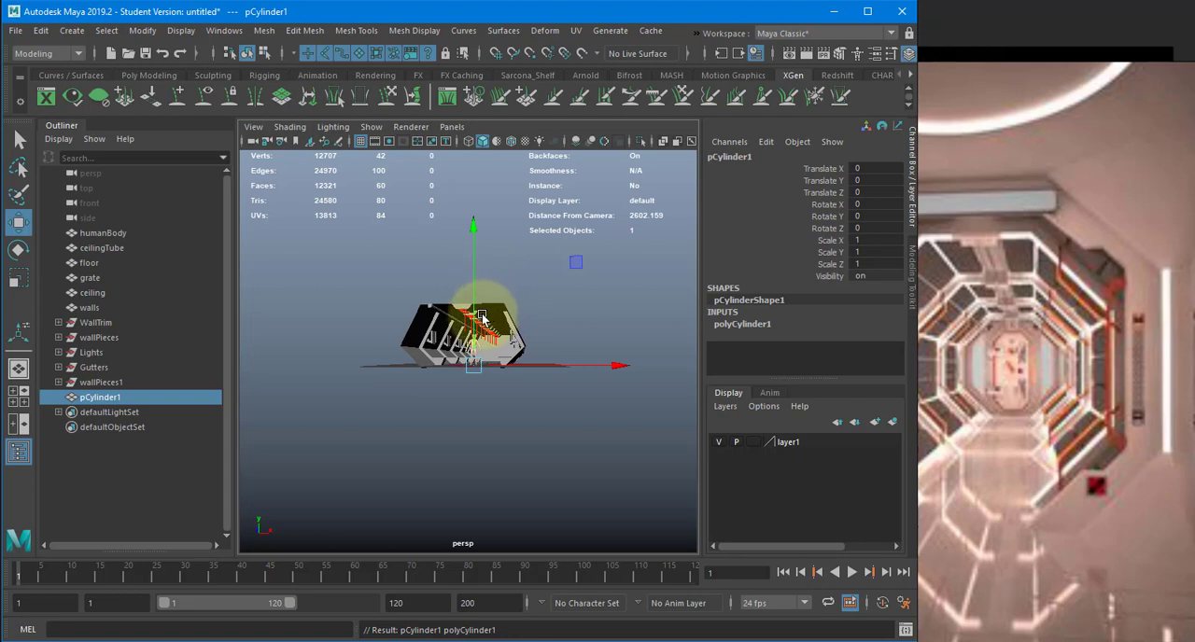
- Scale the cylinder uniformly to about 639, undoing the trial squash along Z
key("t")
left_click_drag(467, 361, 655, 358)
left_click_drag(548, 330, 475, 387, "alt")
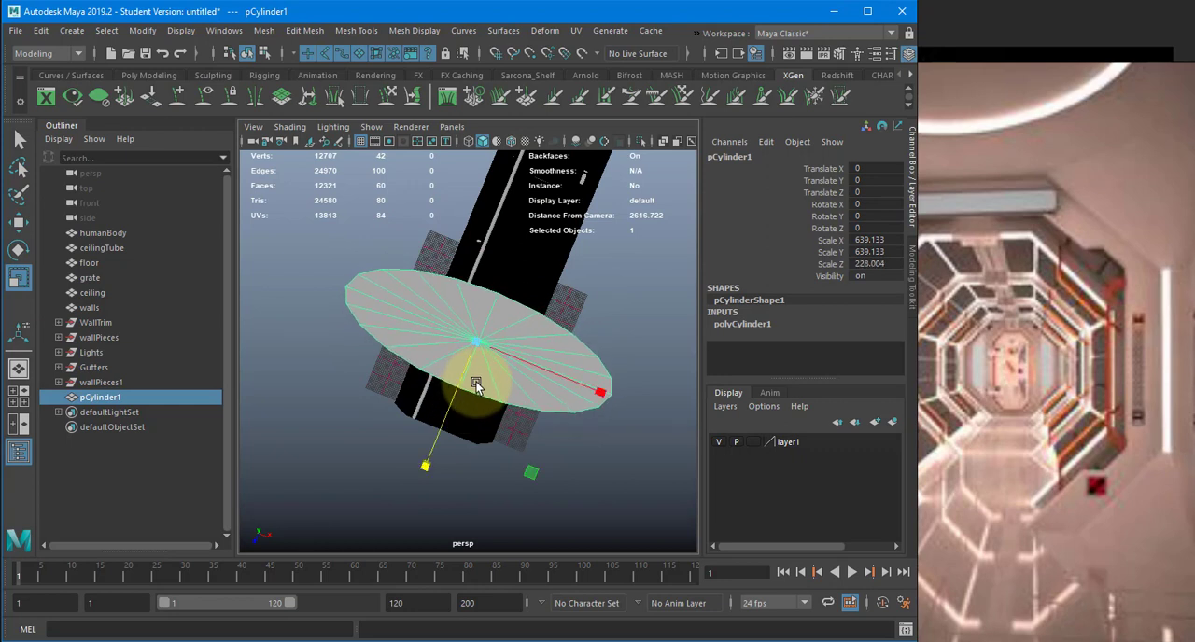
key("ctrl+z")
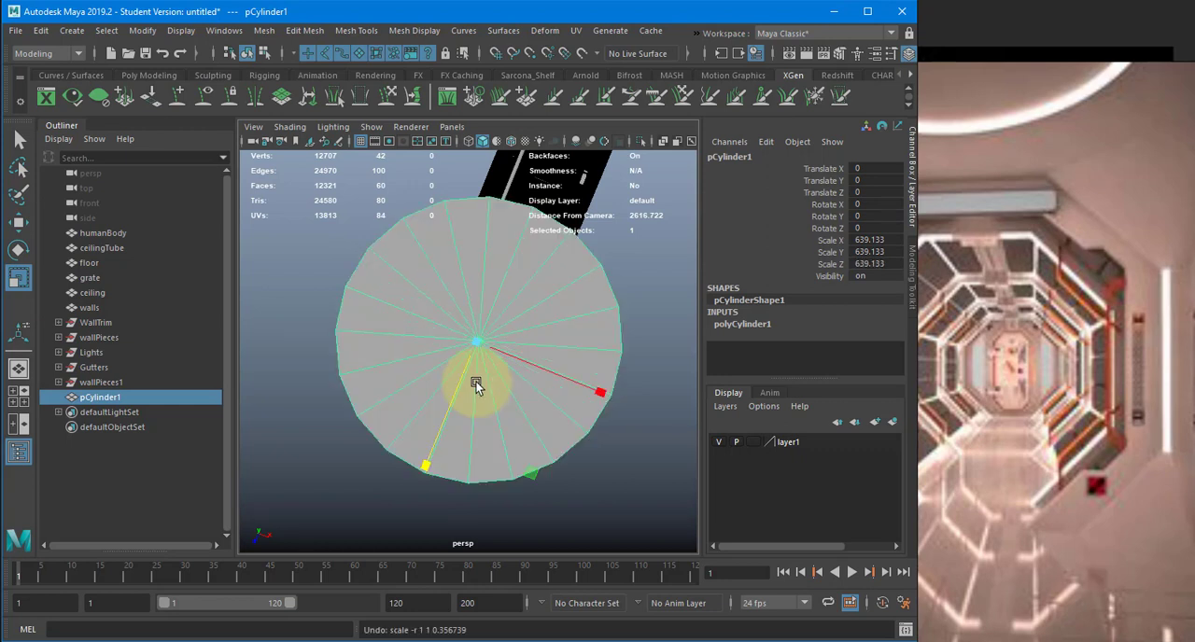
- Set the cylinder's axis subdivisions to 10
left_click(740, 324)
double_click(867, 361)
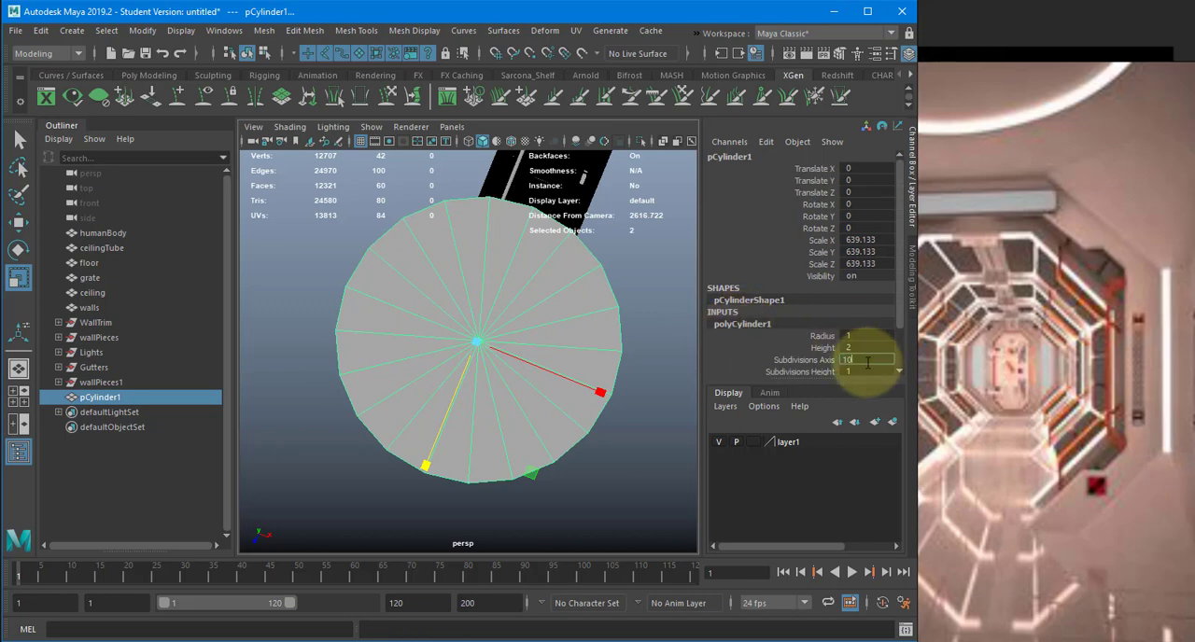
type("10")
key("Return")
- In top view, scale the cylinder's upper and lower edge vertices inward along Z and spread them apart along X
left_click_drag(594, 327, 494, 318, "alt")
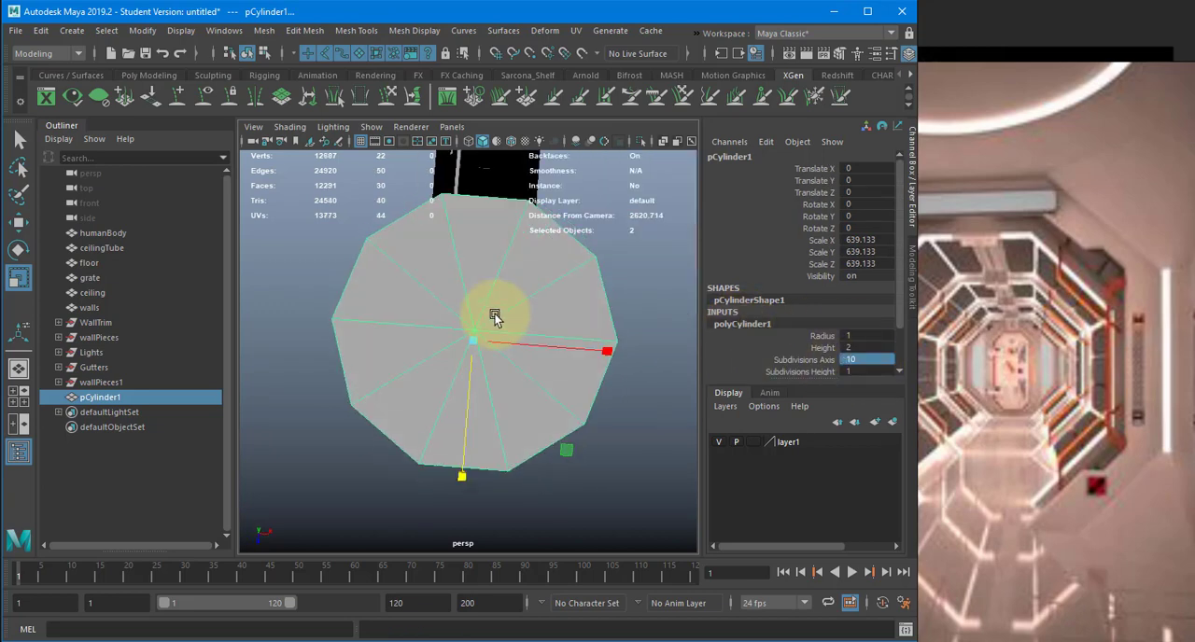
right_click_drag(625, 247, 558, 244)
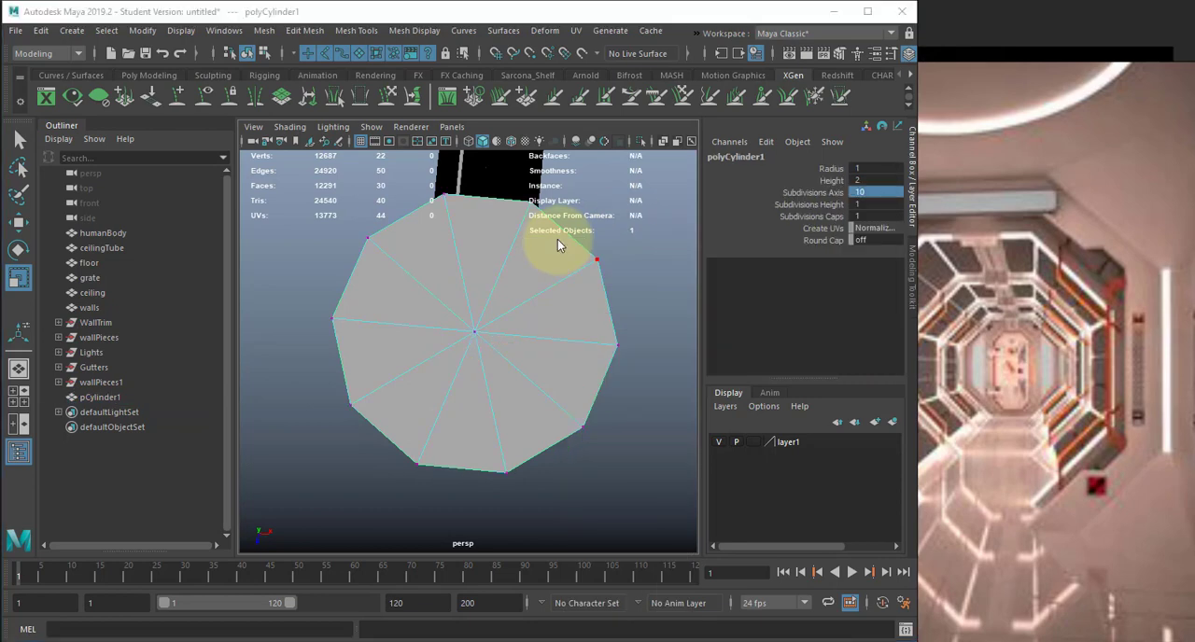
key("space")
left_click_drag(558, 245, 587, 265)
left_click_drag(535, 435, 537, 436)
key("f")
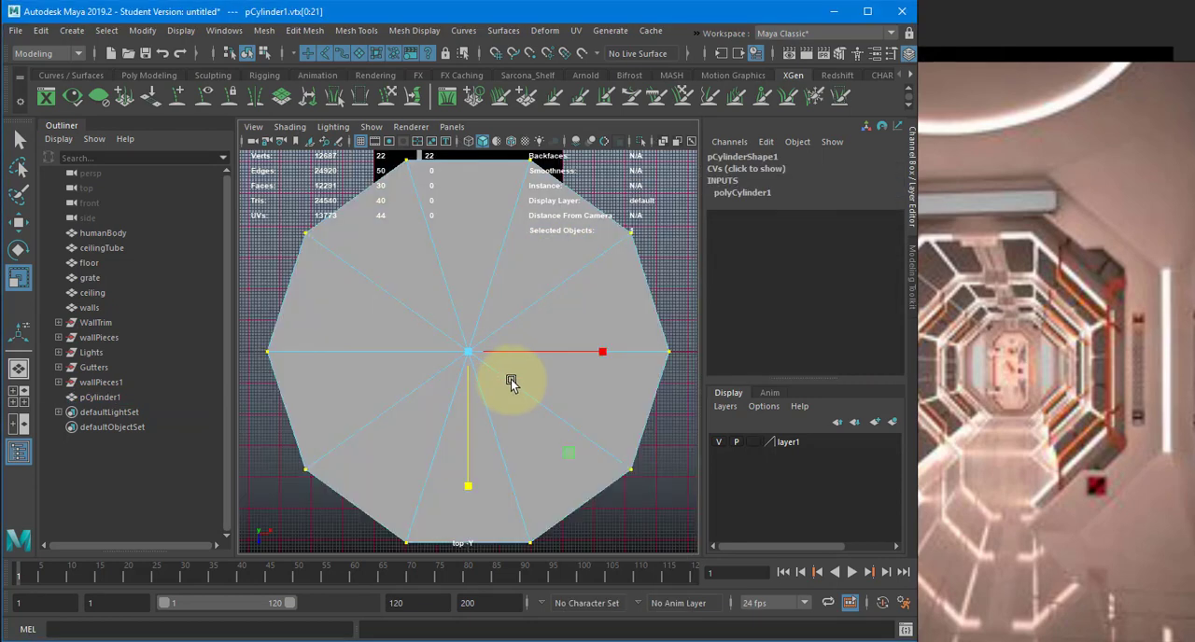
right_click_drag(512, 384, 369, 315, "alt")
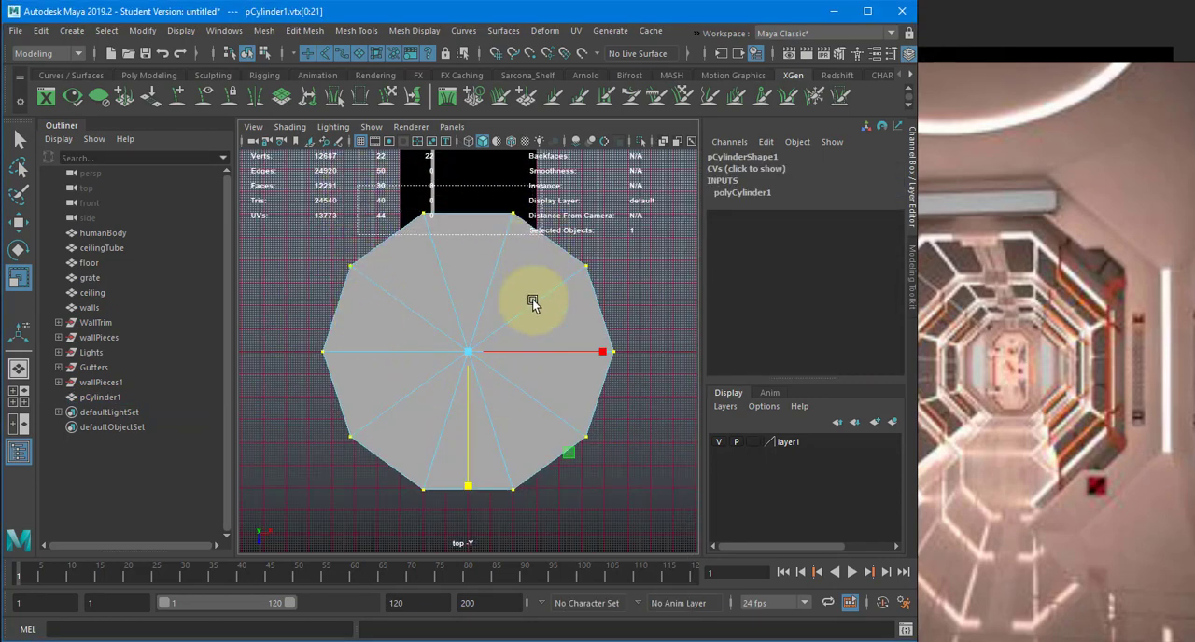
left_click_drag(396, 464, 539, 516)
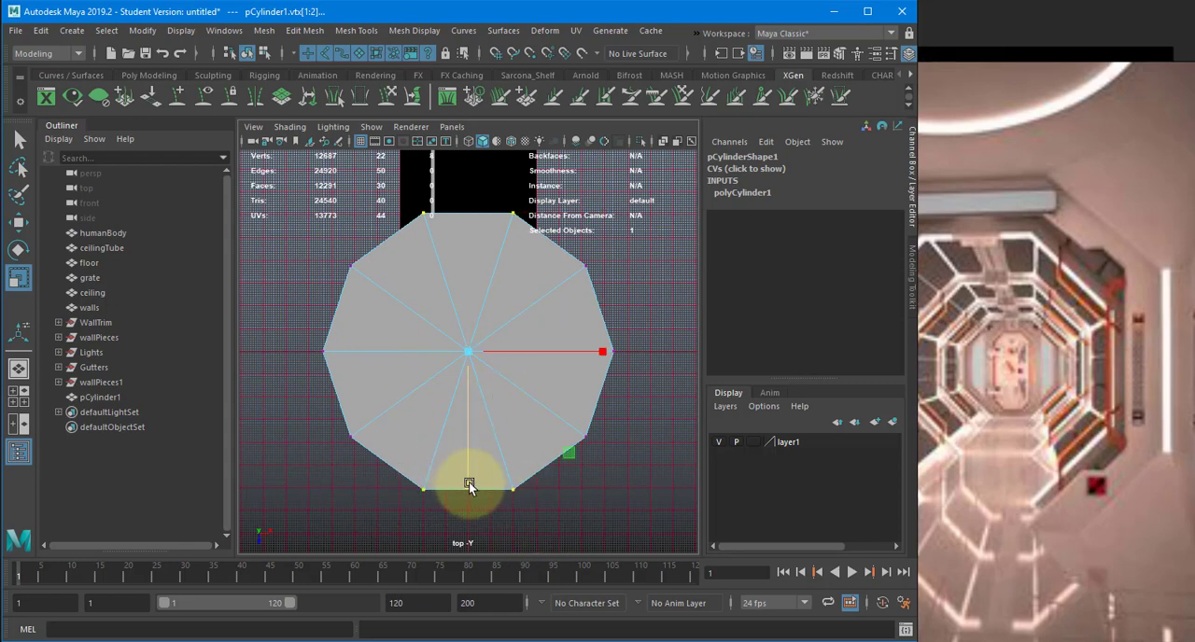
left_click_drag(467, 484, 473, 441)
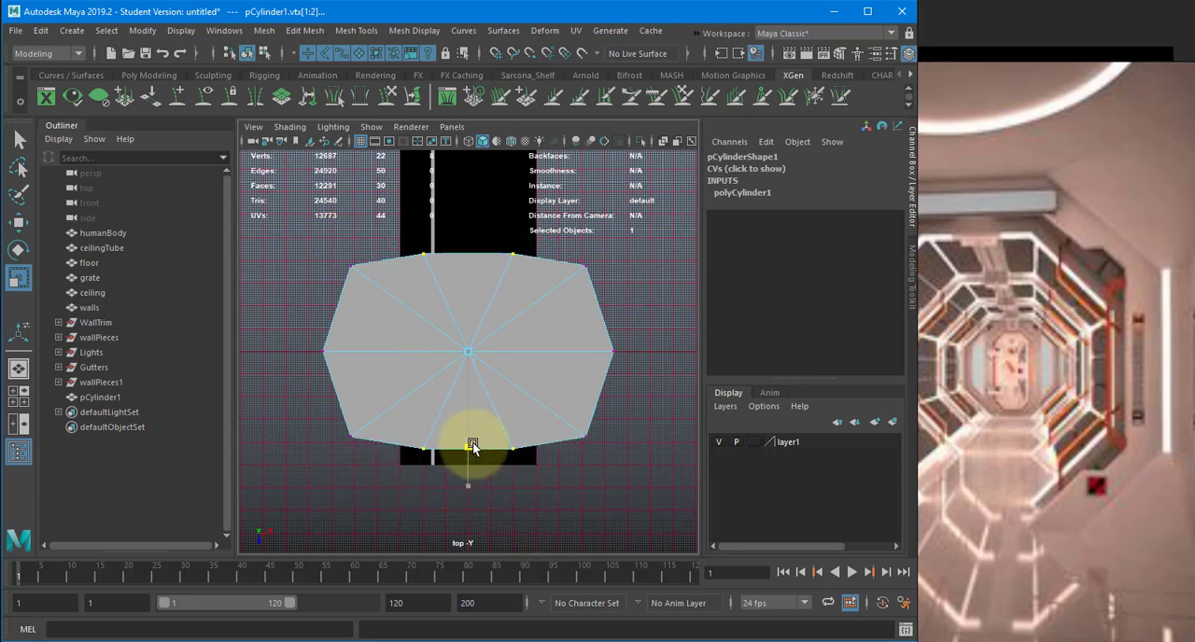
left_click(599, 351)
left_click_drag(590, 353, 719, 350)
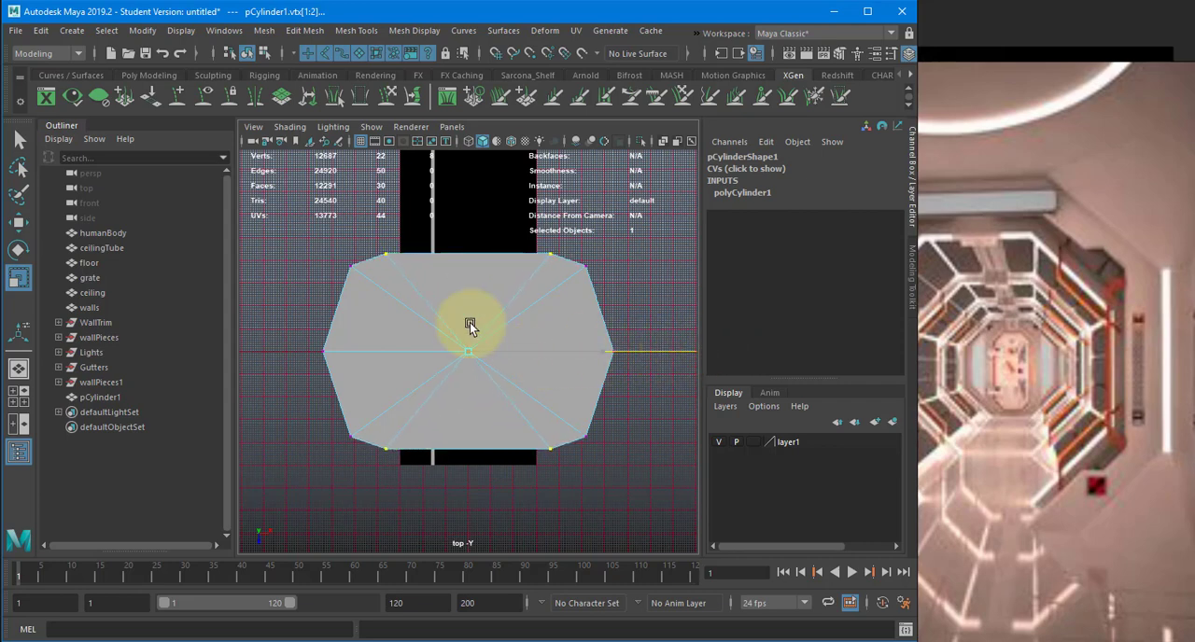
- Widen all the rim vertices except the two side midpoints along X and squash them slightly along Z
left_click_drag(636, 388, 241, 525, "shift")
mouse_move(603, 352)
left_mouse_down()
mouse_move(629, 349)
mouse_move(614, 356)
left_mouse_up()
left_click_drag(469, 480, 467, 477)
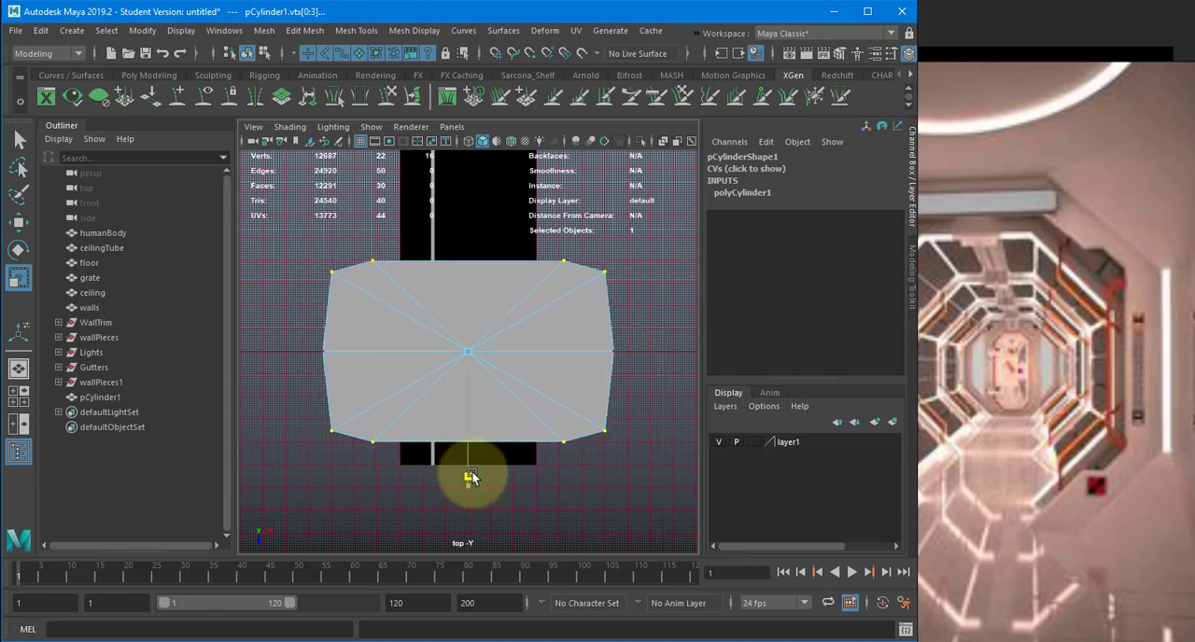
- Scale the four outer corner vertices toward the centre along Z to form long angled corners
left_click(331, 271)
left_click_drag(316, 403, 344, 439, "shift")
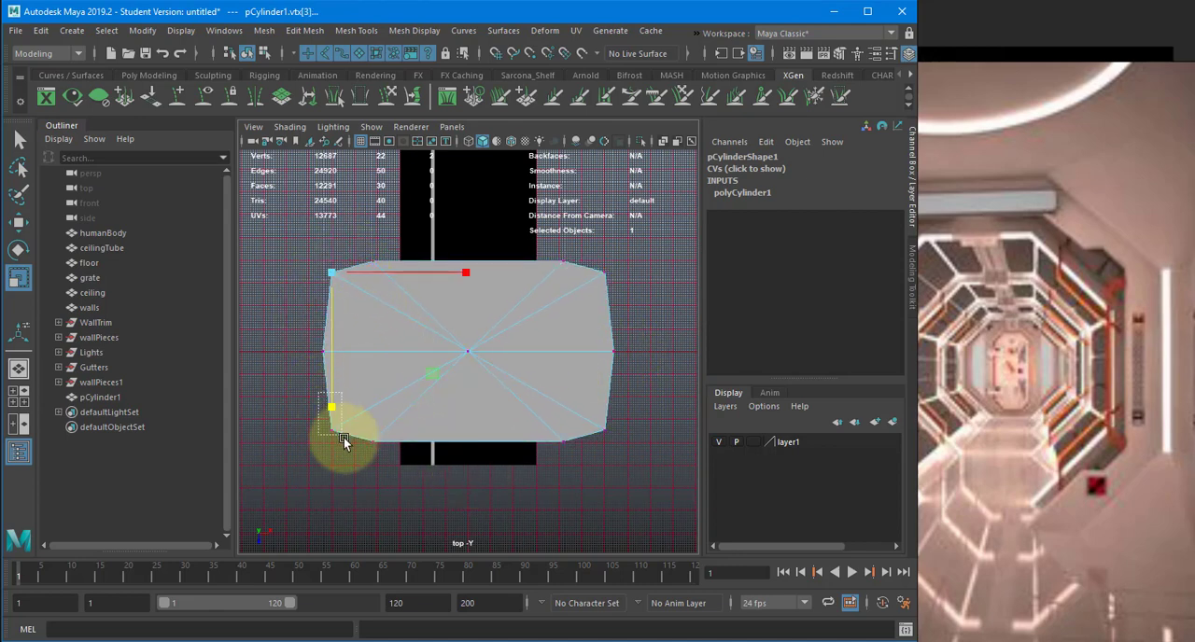
left_click_drag(568, 405, 617, 445, "shift")
left_click(598, 268, "shift")
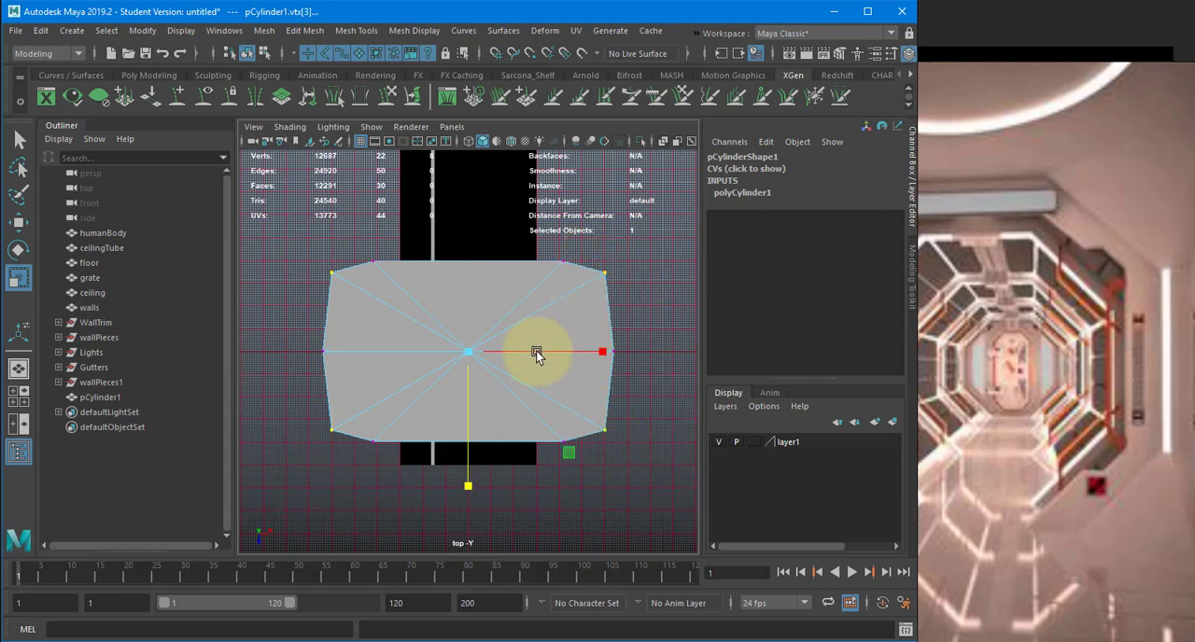
left_click_drag(468, 484, 470, 429)
left_click(599, 347)
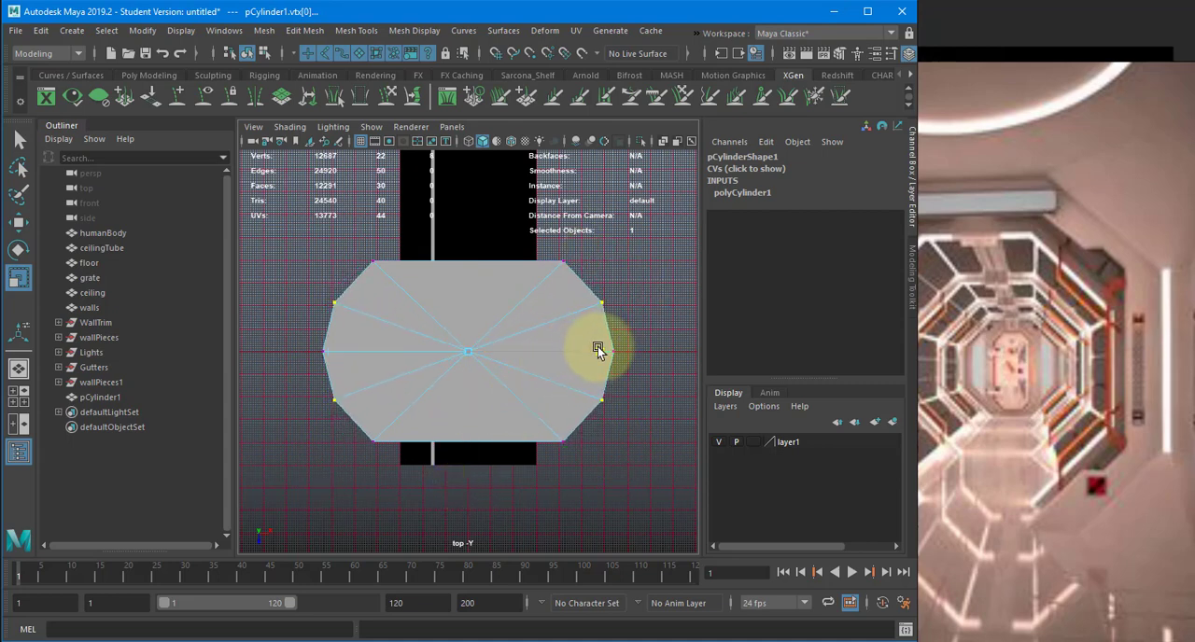
- Return to the whole object in perspective view and rotate the cylinder -90 degrees about X
key("space")
left_click_drag(598, 347, 545, 269)
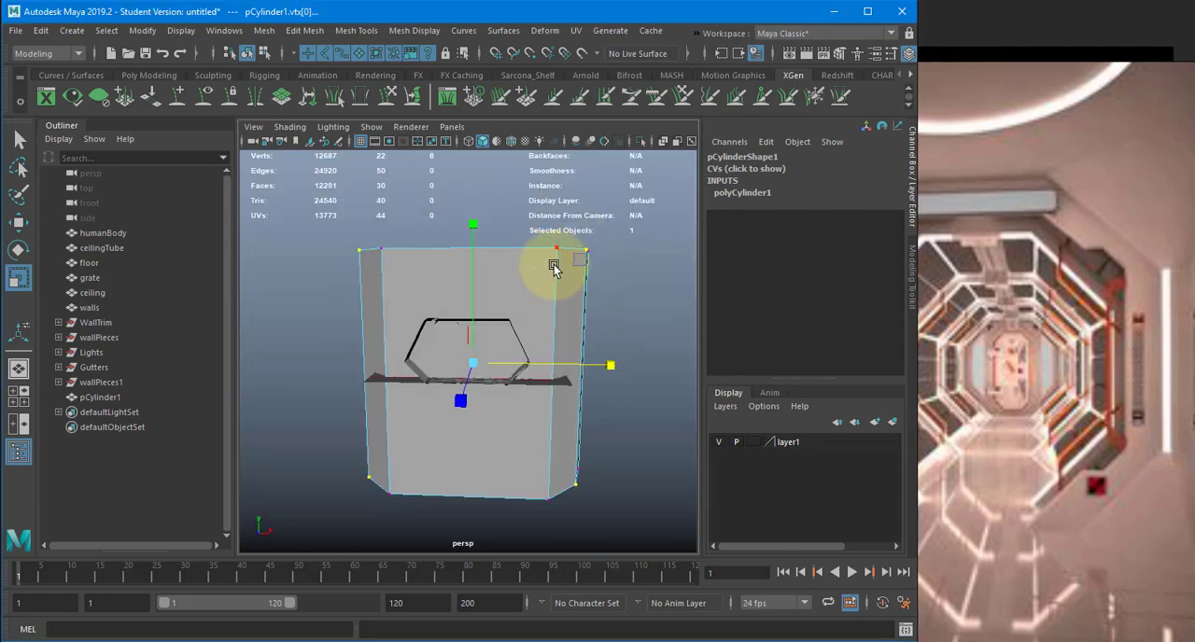
key("F8")
left_click_drag(533, 355, 451, 420, "alt")
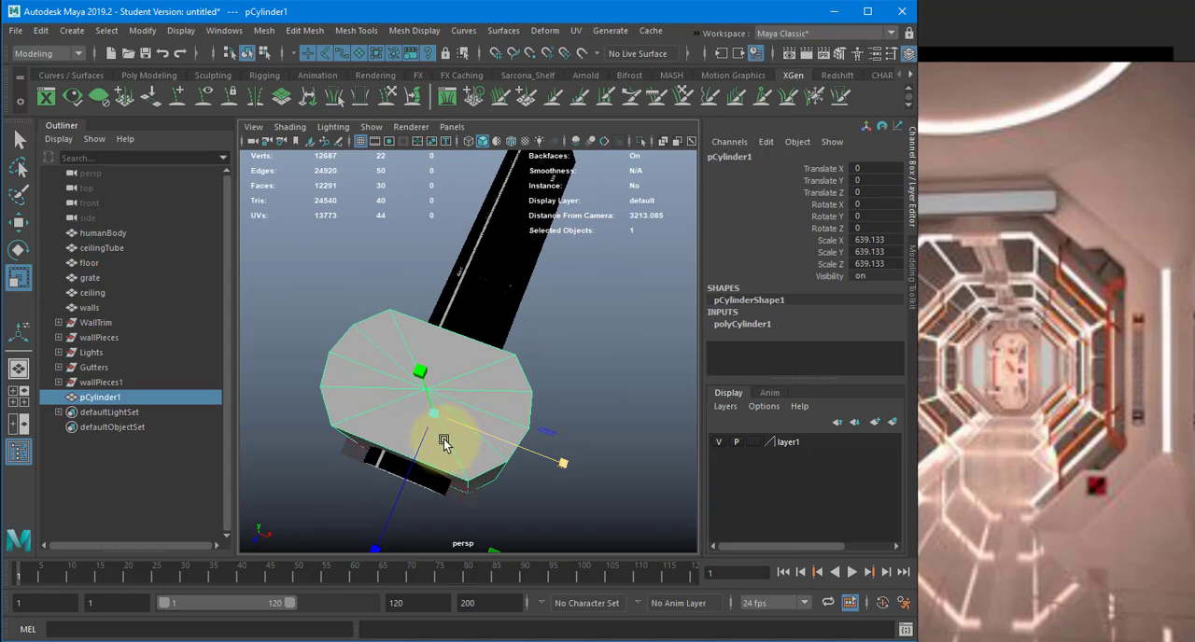
left_click_drag(570, 379, 448, 258, "alt")
key("e")
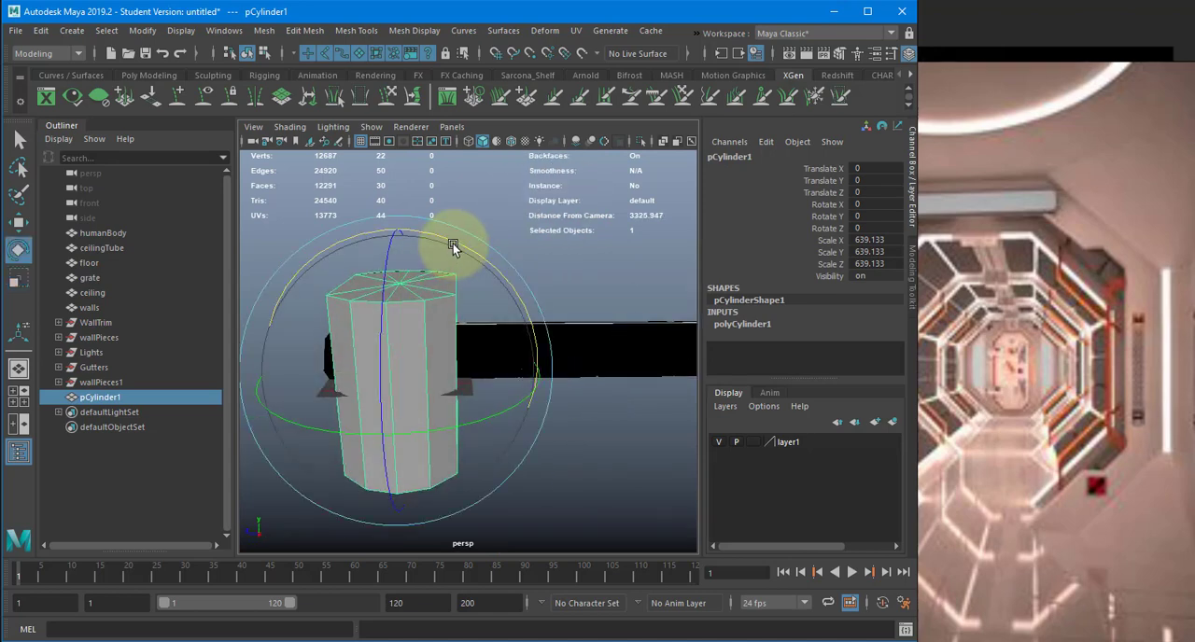
key("ctrl+h")
key("ctrl+z")
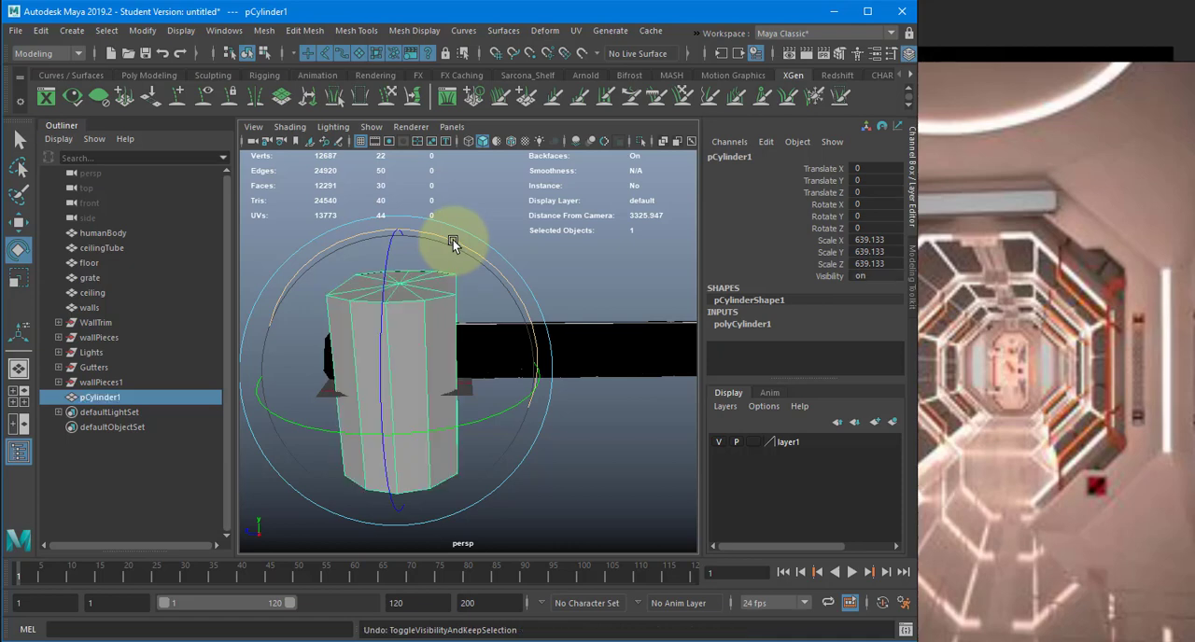
left_click_drag(452, 243, 526, 333)
mouse_move(459, 355)
left_mouse_down("alt")
mouse_move(622, 351)
mouse_move(467, 354)
left_mouse_up("alt")
- Raise the rotated cylinder above the existing corridor to a Translate Y of 953.302
key("w")
left_click_drag(443, 297, 442, 145)
left_click_drag(483, 234, 454, 296, "alt")
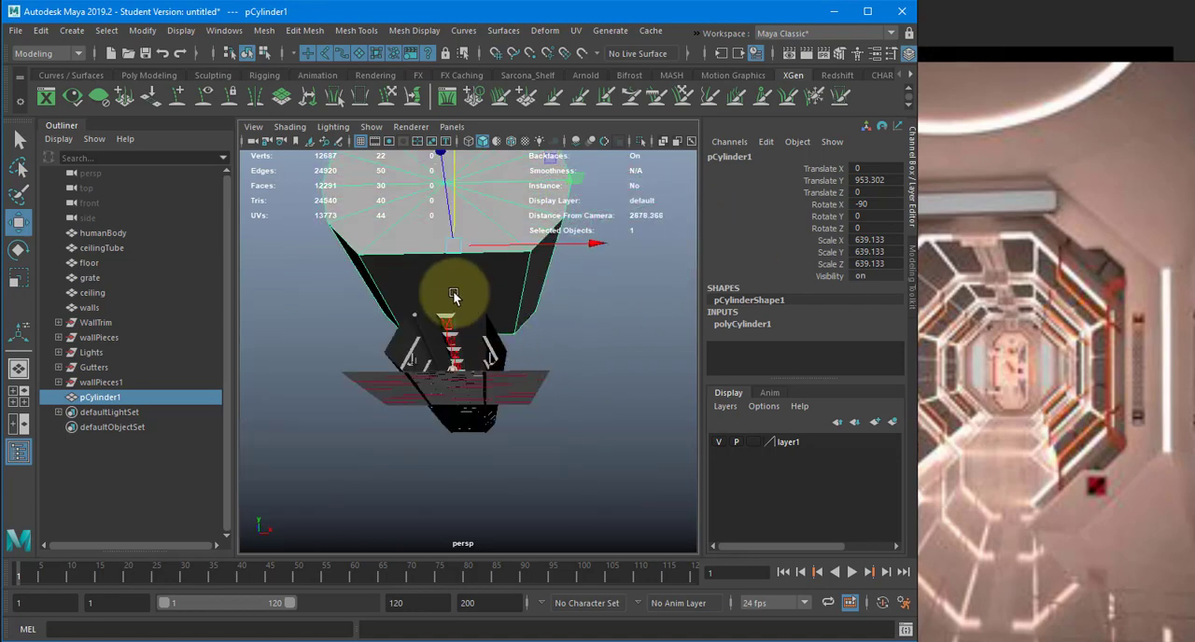
left_click_drag(452, 417, 542, 374, "alt")
- Delete the reshaped ten-sided cylinder from the scene
left_click(742, 324)
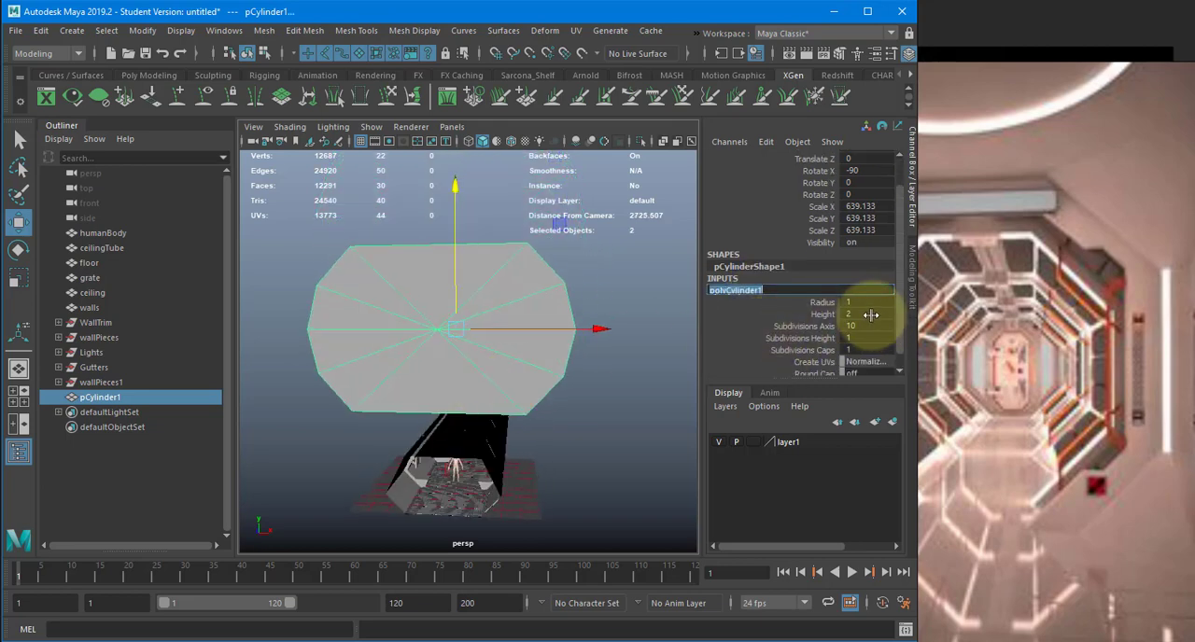
left_click(533, 287)
left_click_drag(533, 288, 532, 300, "alt")
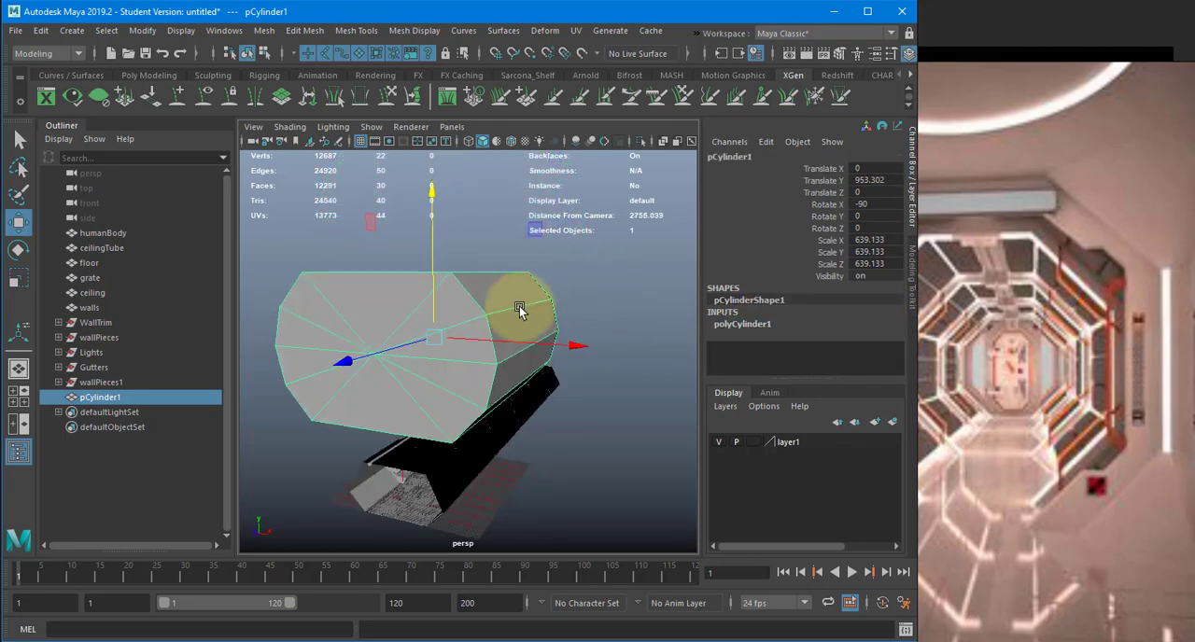
key("Delete")
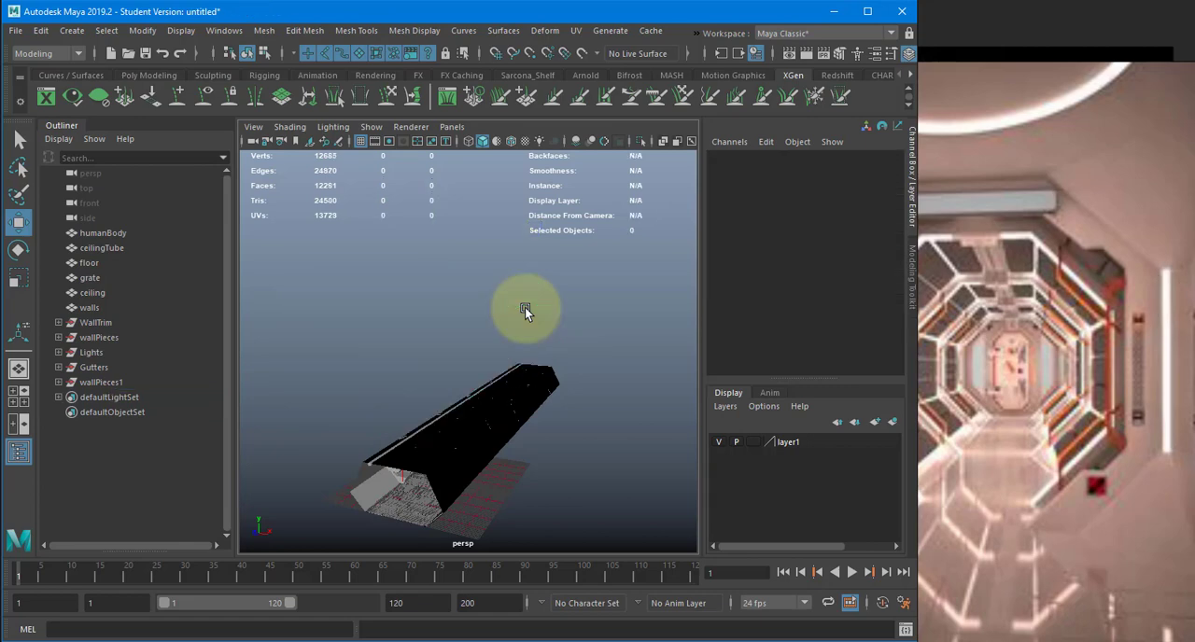
- Save the scene as a Maya Binary file named with the author's surname followed by _GamingEnvironment_Demo, accepting the student version notice
key("ctrl+s")
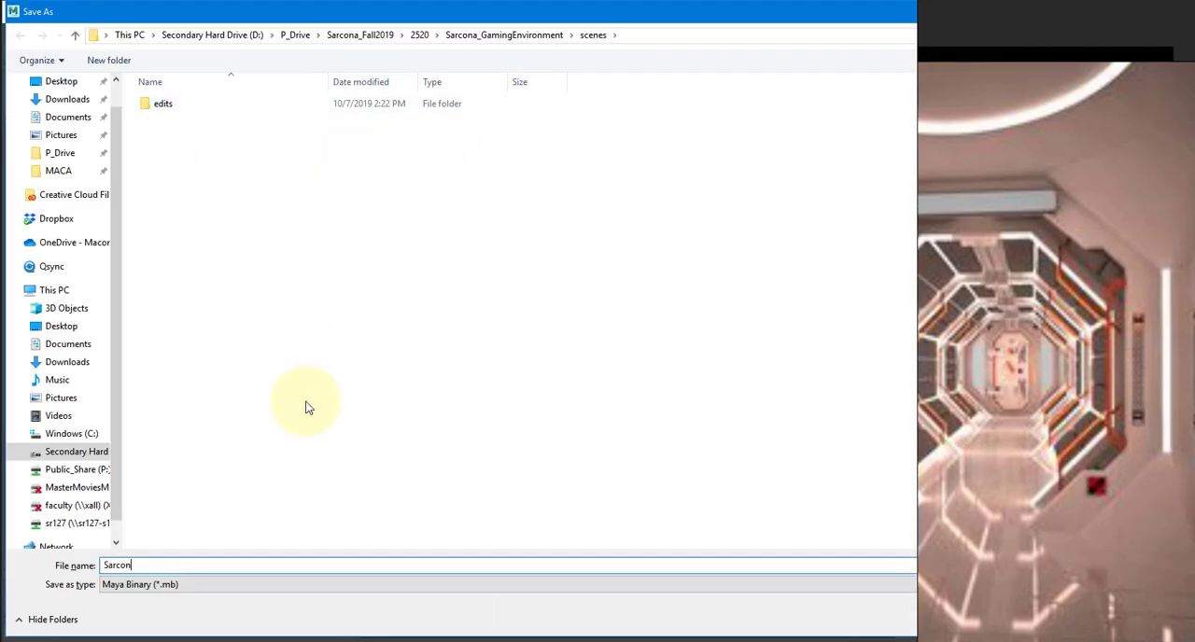
type("Sarcona_GamingEnvironment_Demo")
key("Return")
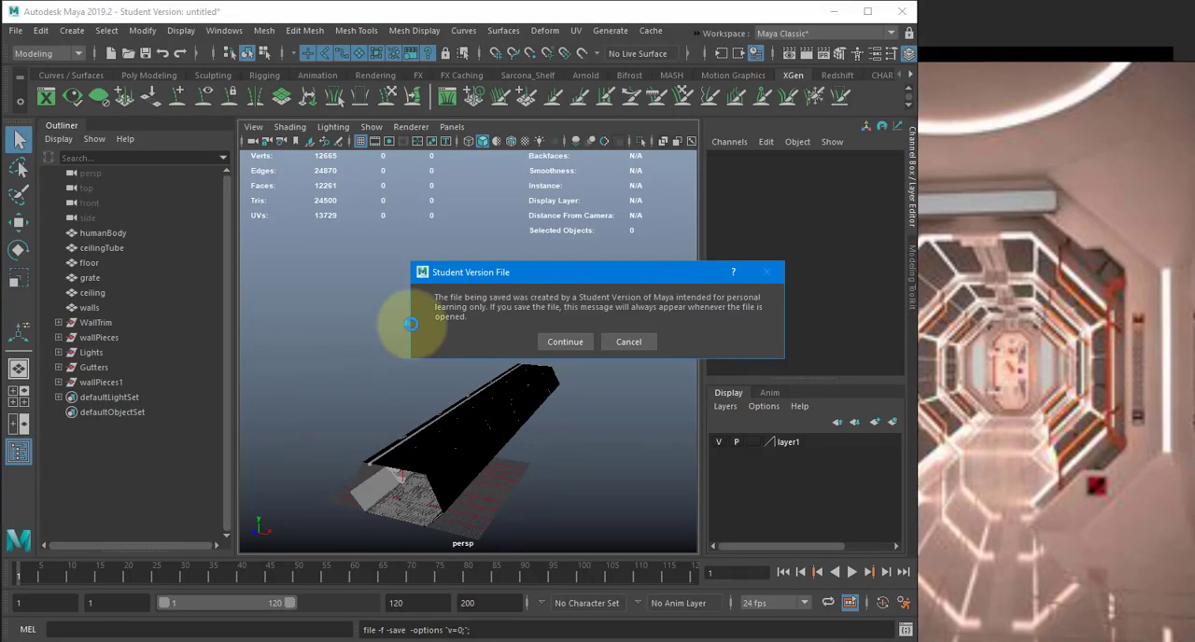
key("Return")
- Examine the corridor interior from its open end with the human figure in view, and select the walls
key("w")
left_click_drag(492, 364, 688, 310, "alt")
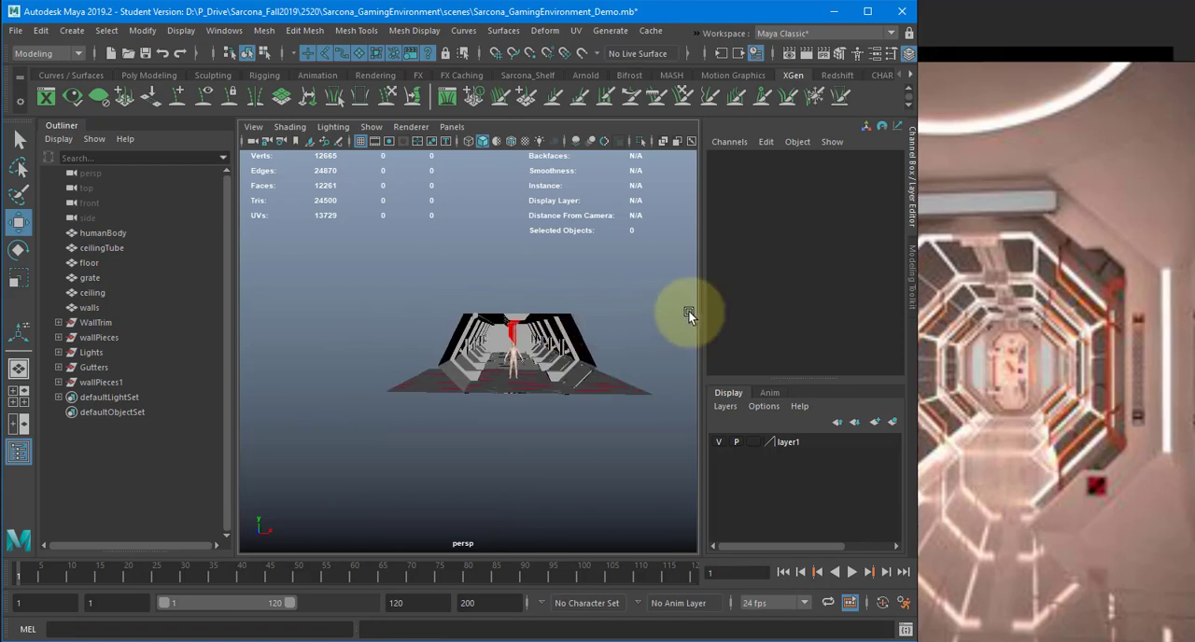
scroll(533, 315, "up", 4)
scroll(545, 327, "up", 4)
left_click_drag(533, 315, 582, 317, "alt")
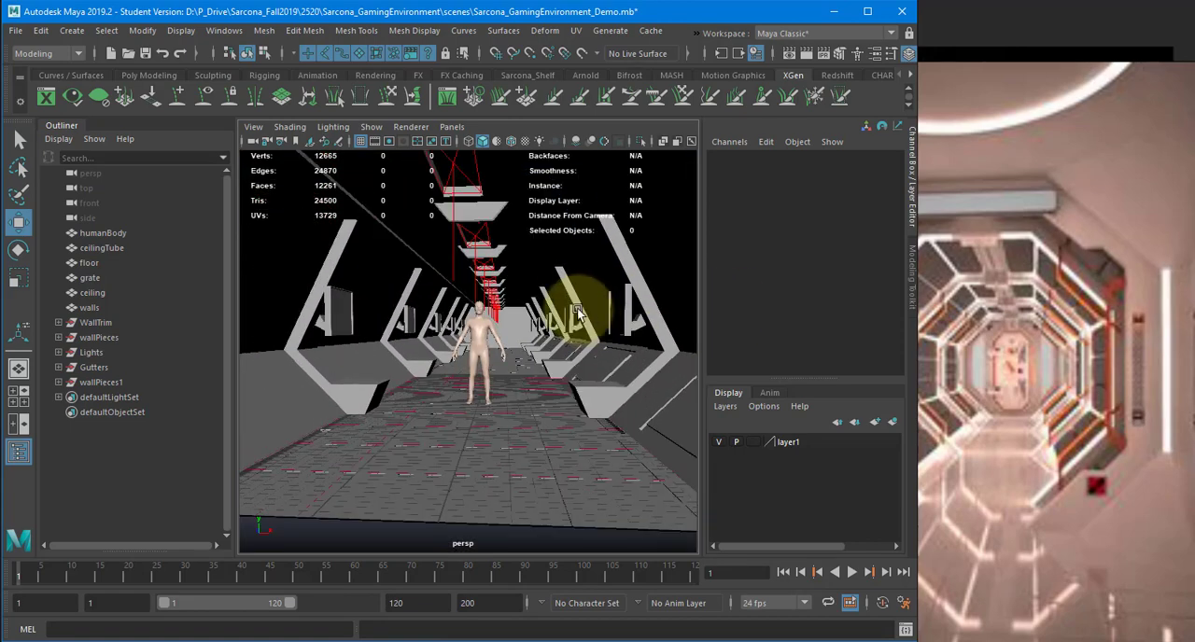
left_click(558, 339)
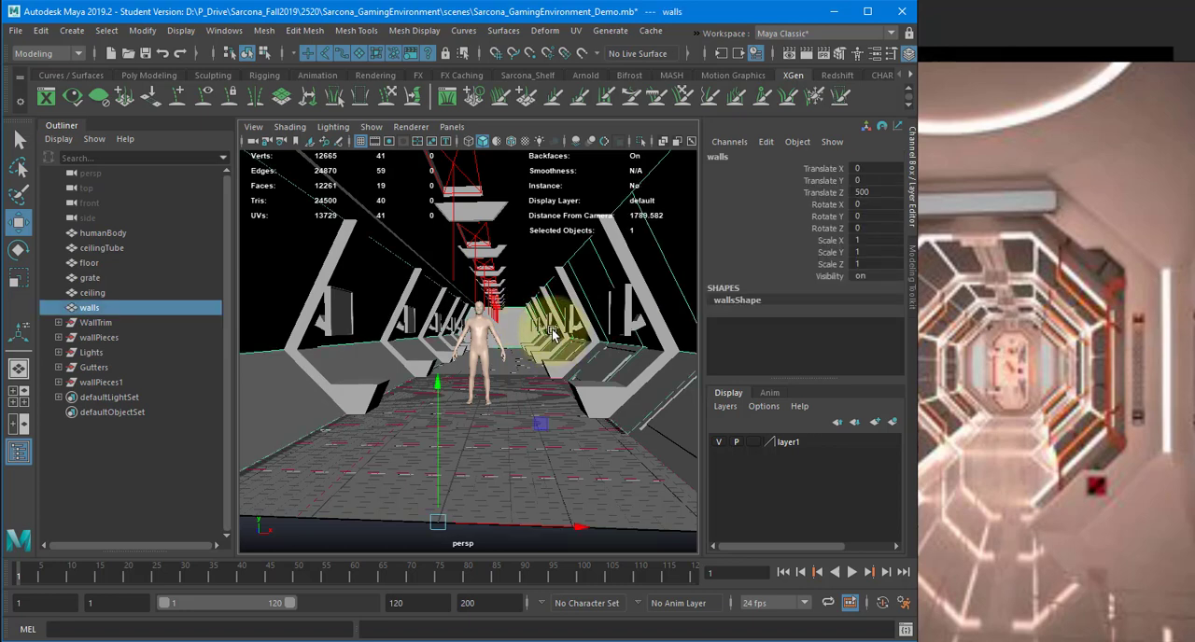
key("f")
key("bracketleft")
- Switch to Chrome, search Google for "substance painter" in a new tab and open its product page
left_click(83, 641)
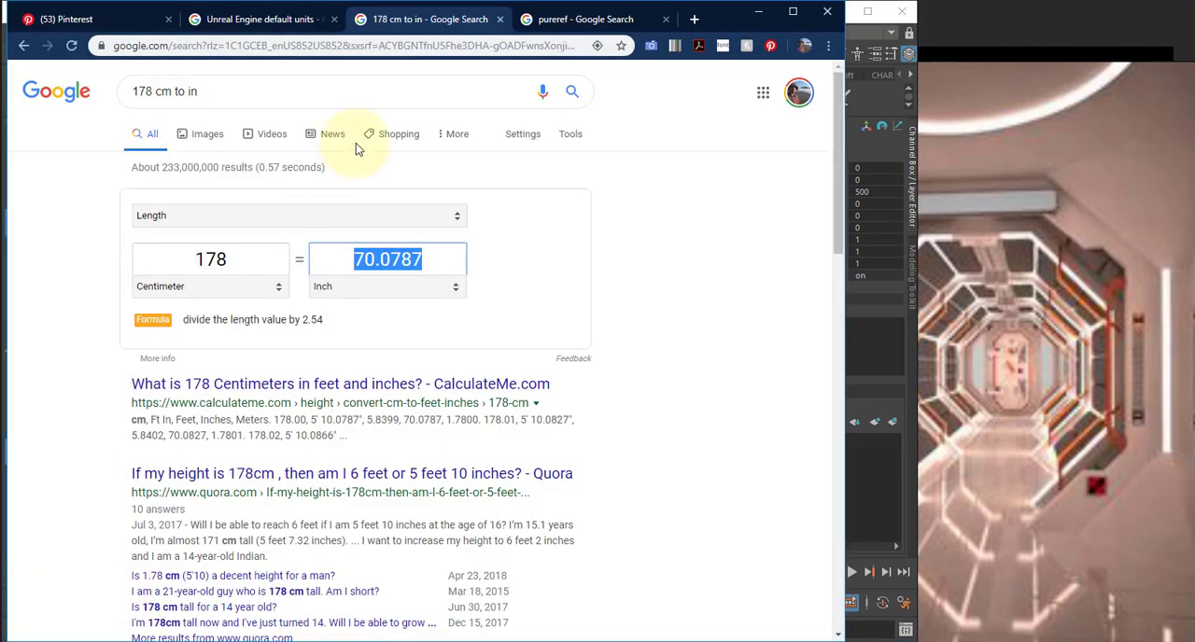
left_click(694, 18)
left_click(693, 21)
type("sub")
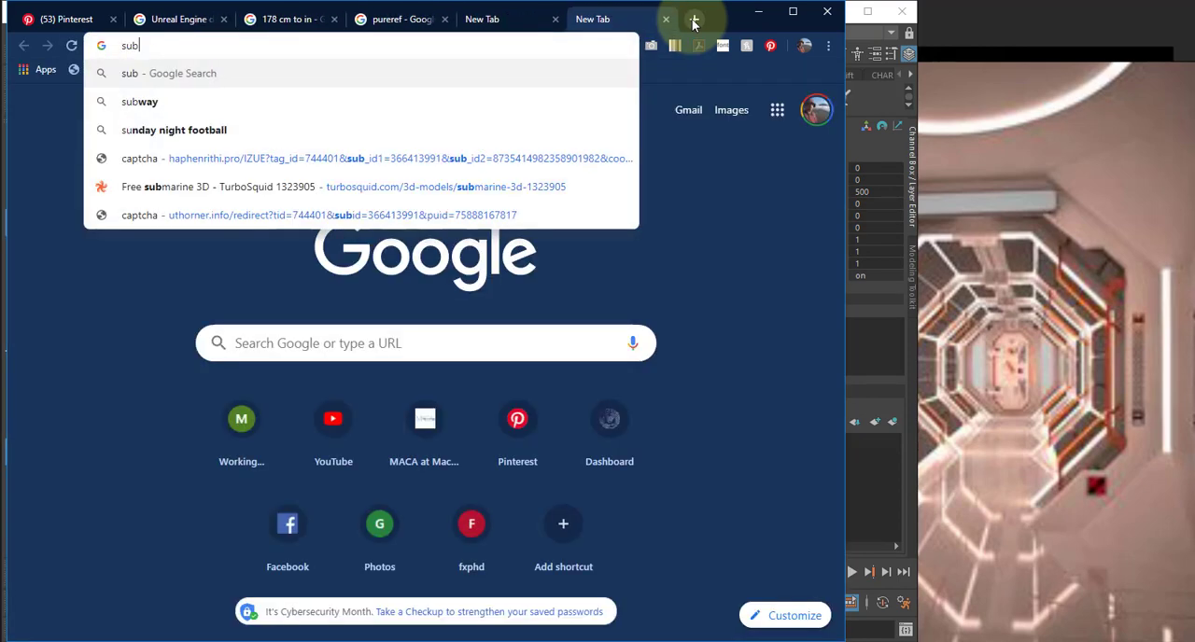
type("stance pa")
key("Return")
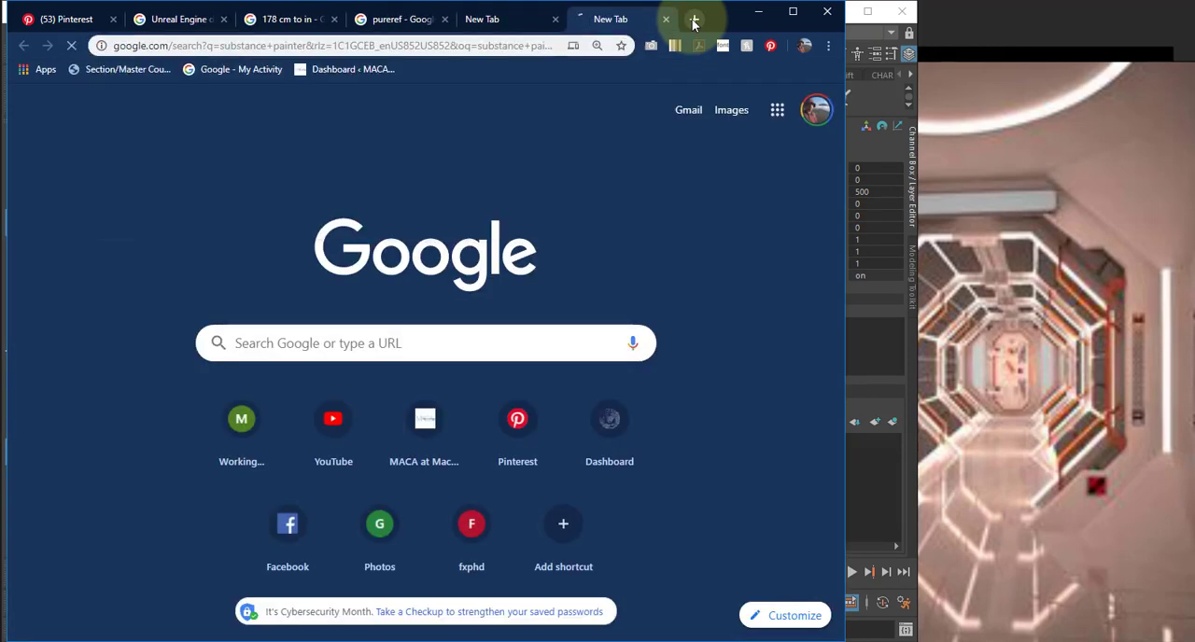
left_click(286, 295)
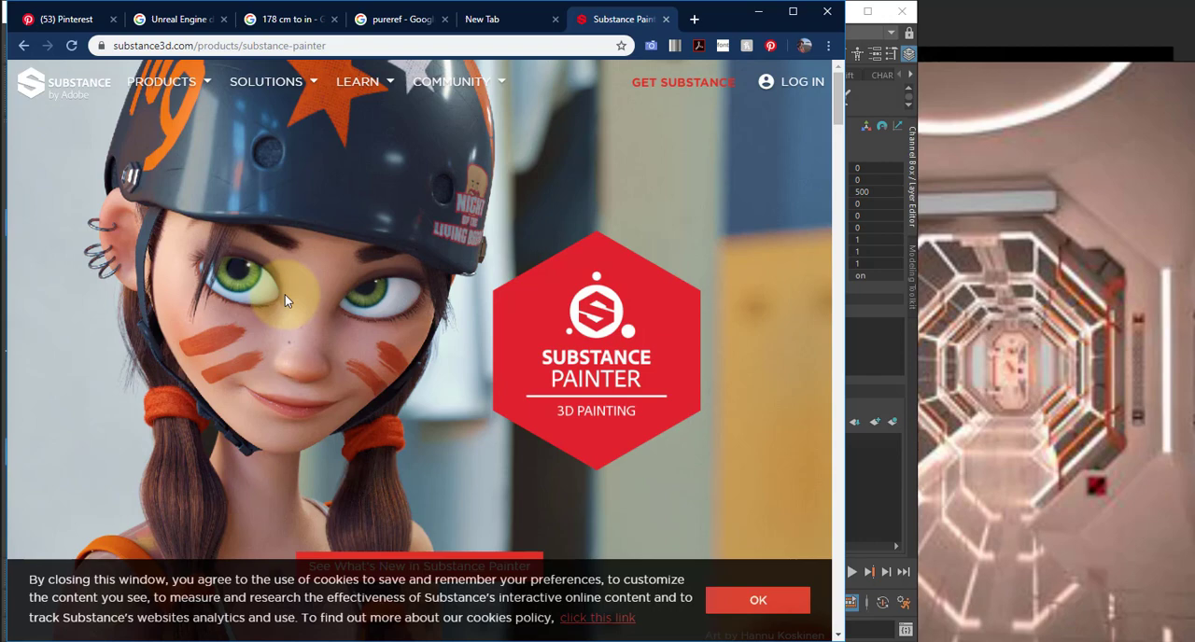
- Browse the Substance Painter features and open the Get Substance download and licensing page
scroll(504, 264, "down", 10)
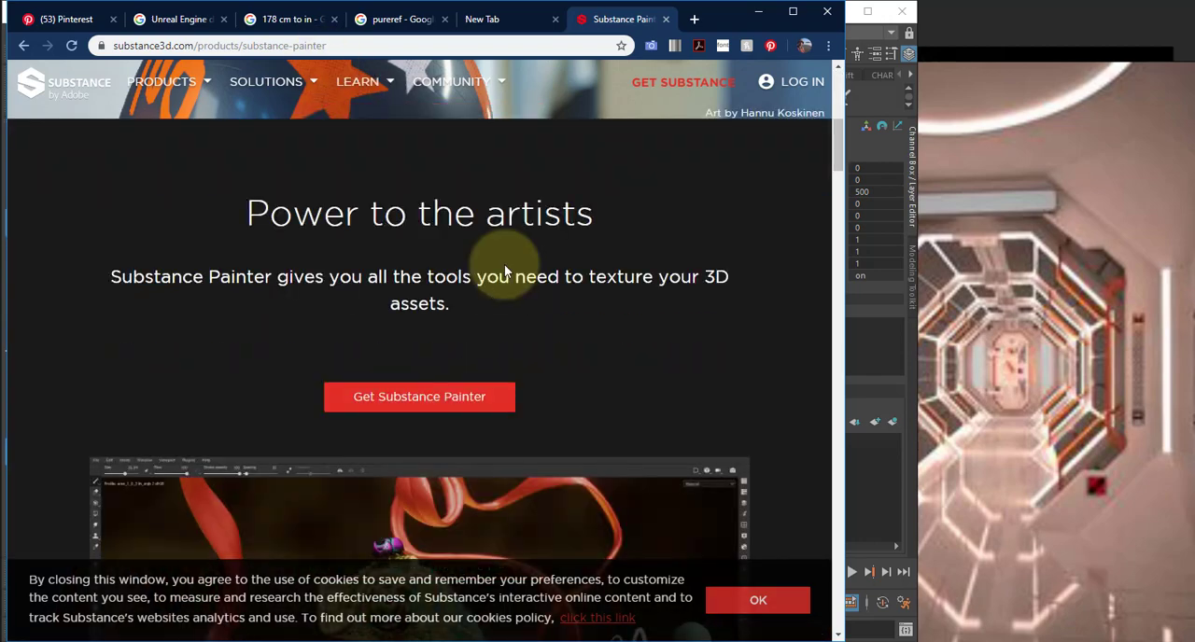
scroll(505, 264, "down", 8)
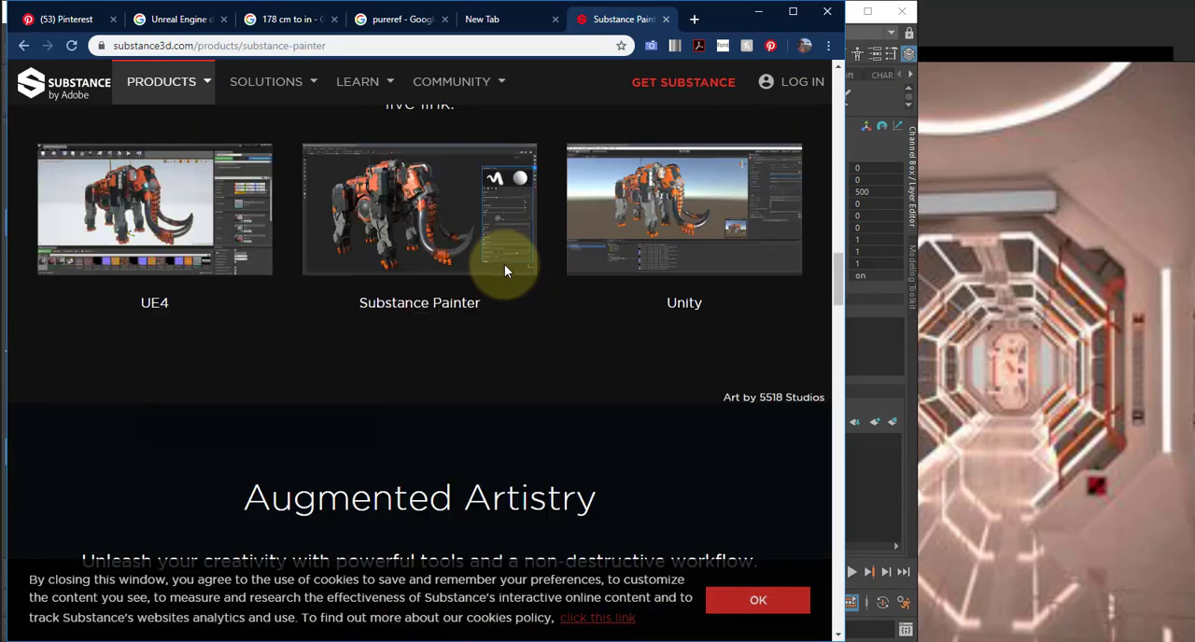
scroll(504, 271, "down", 8)
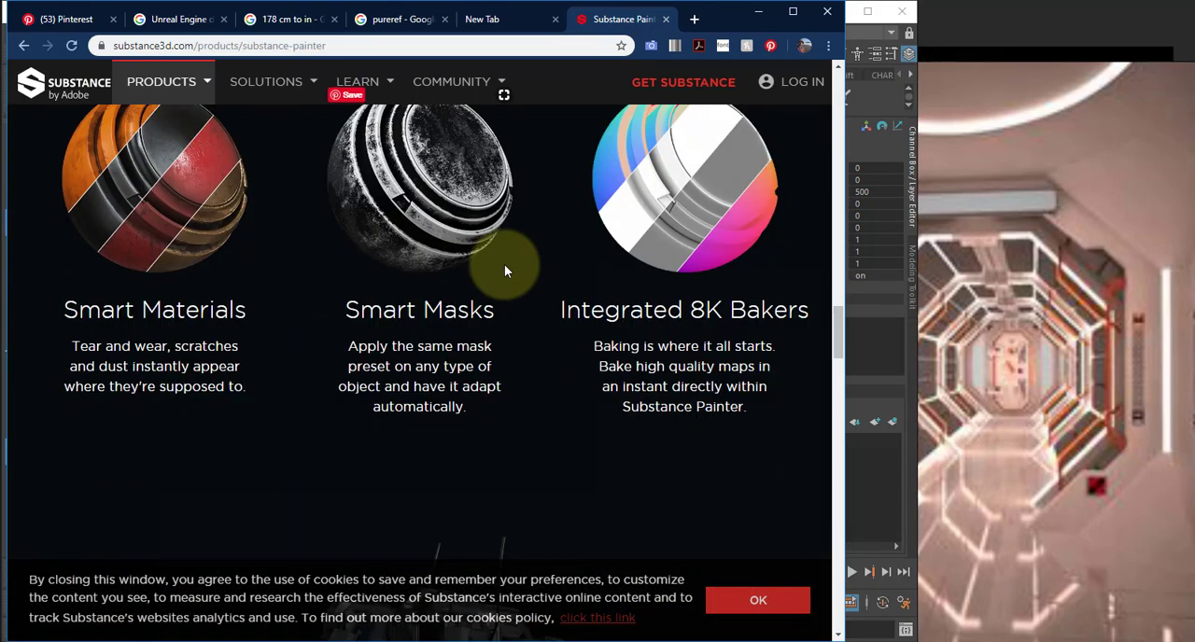
scroll(504, 271, "up", 20)
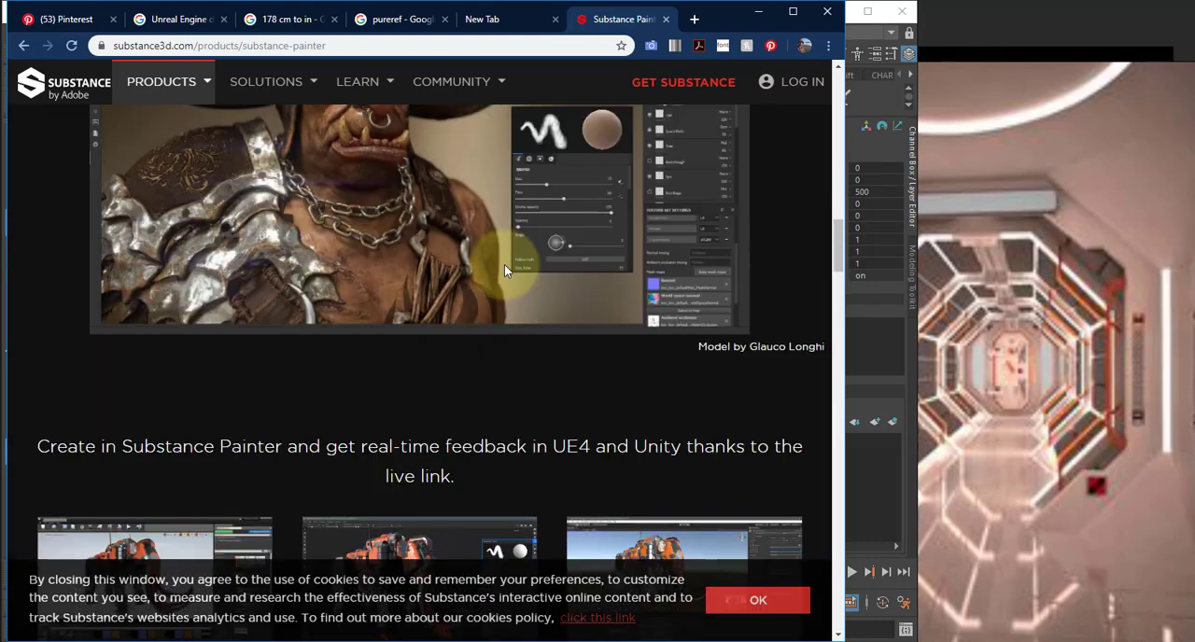
scroll(505, 270, "up", 5)
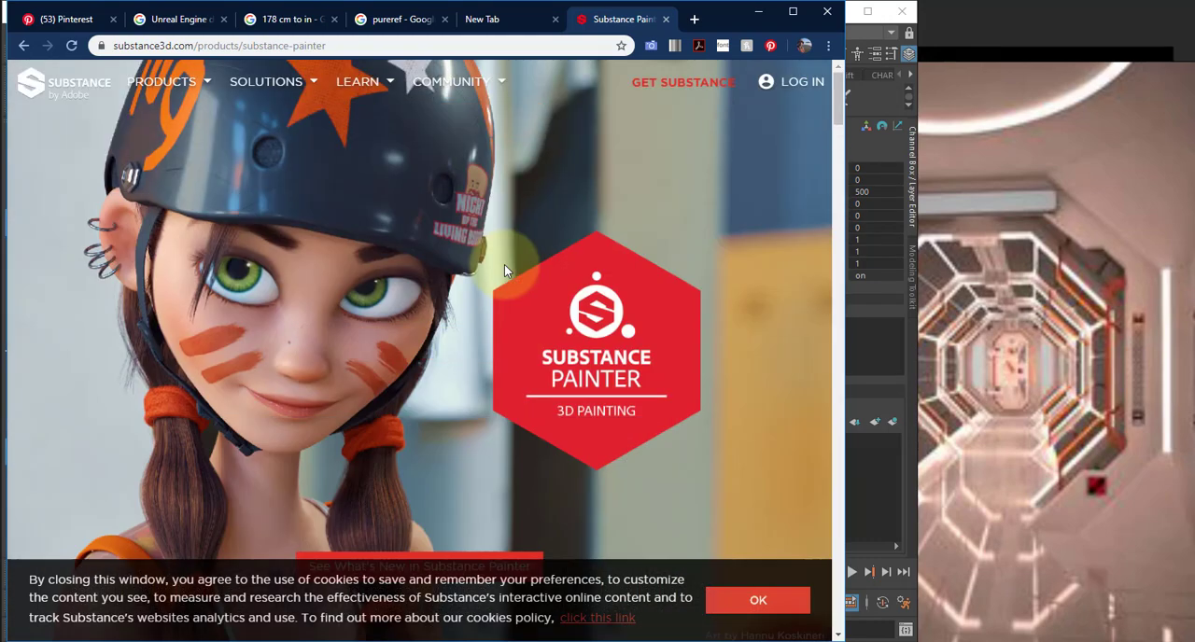
left_click(704, 86)
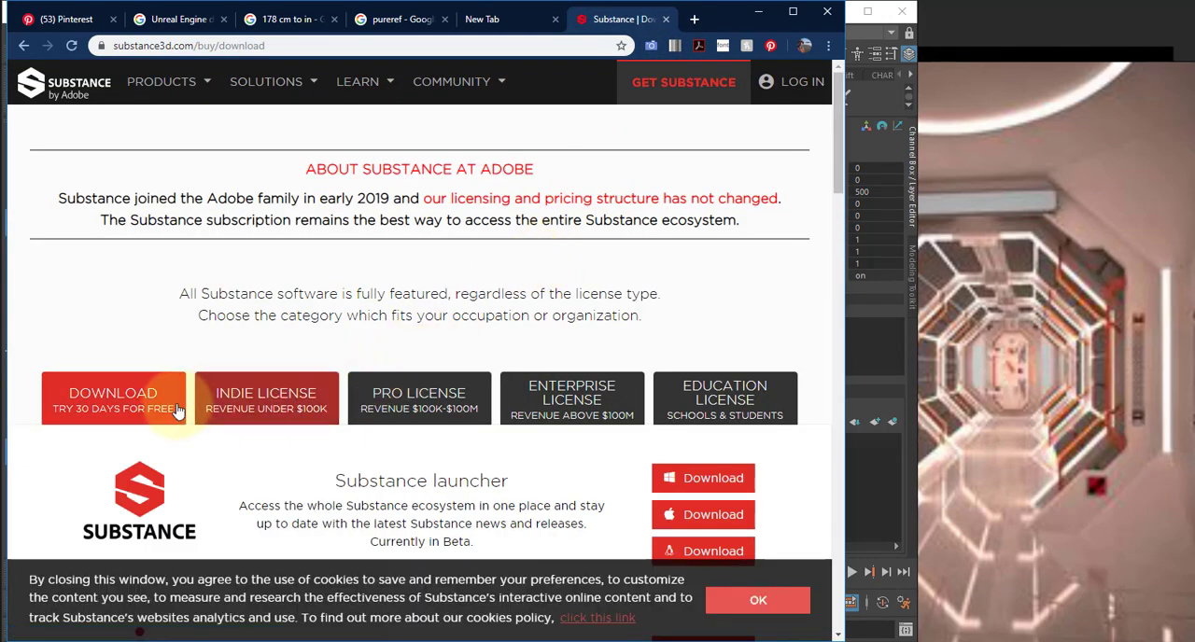
- Open the Education License section and examine the terms for students, teachers, universities and schools
left_click(718, 397)
scroll(688, 415, "down", 2)
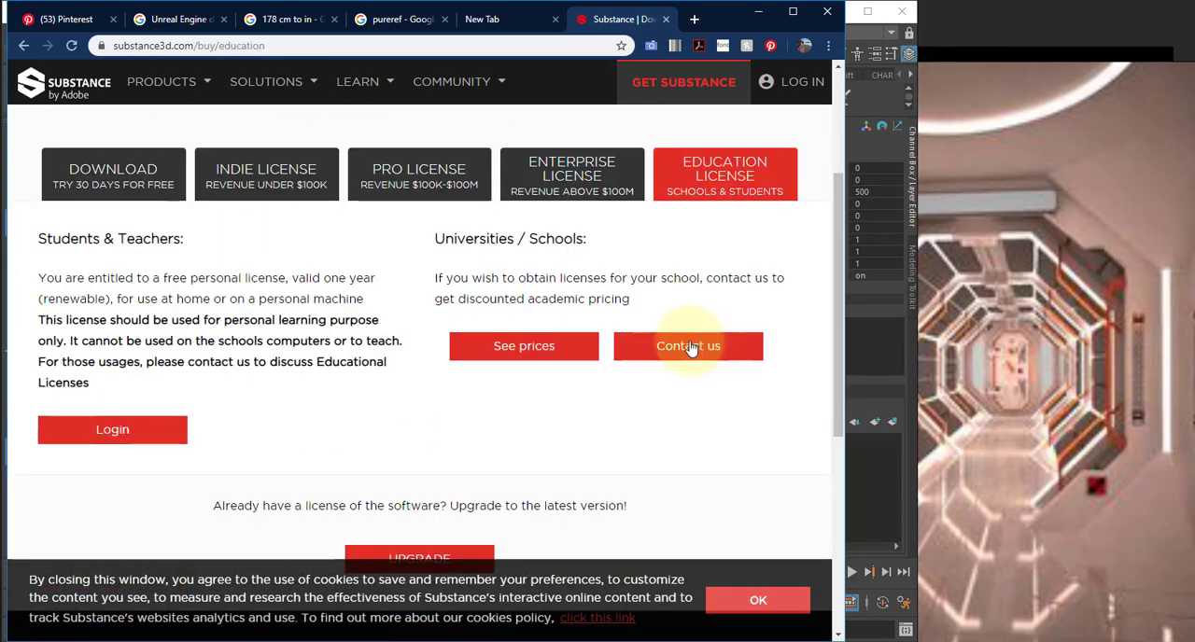
scroll(147, 441, "down", 1)
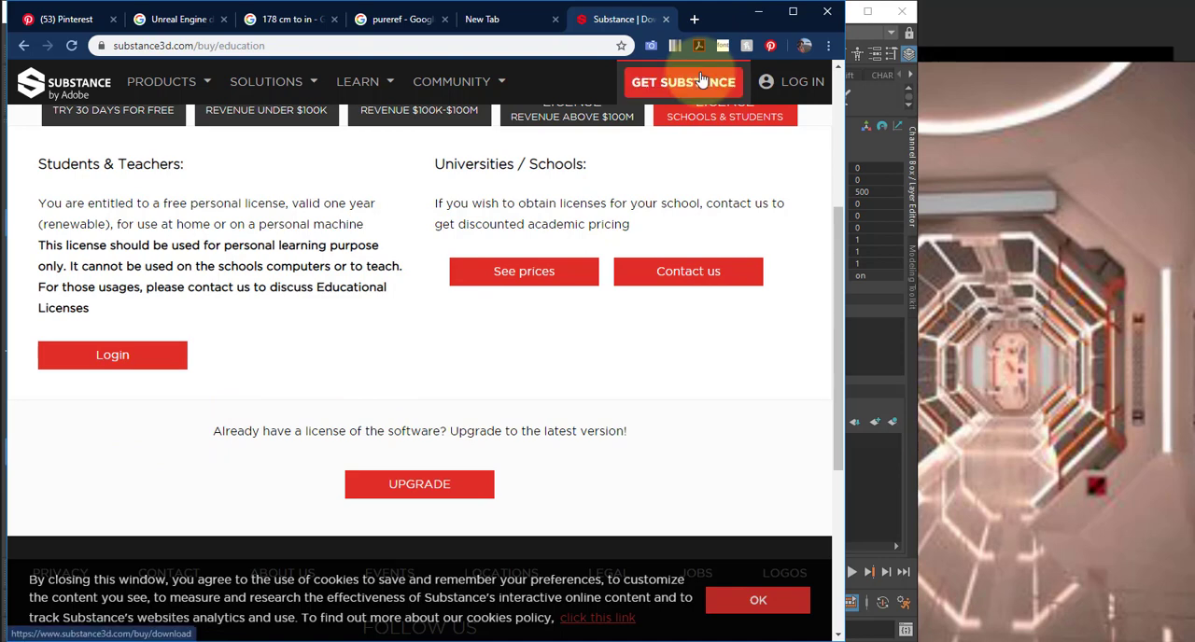
scroll(613, 173, "up", 3)
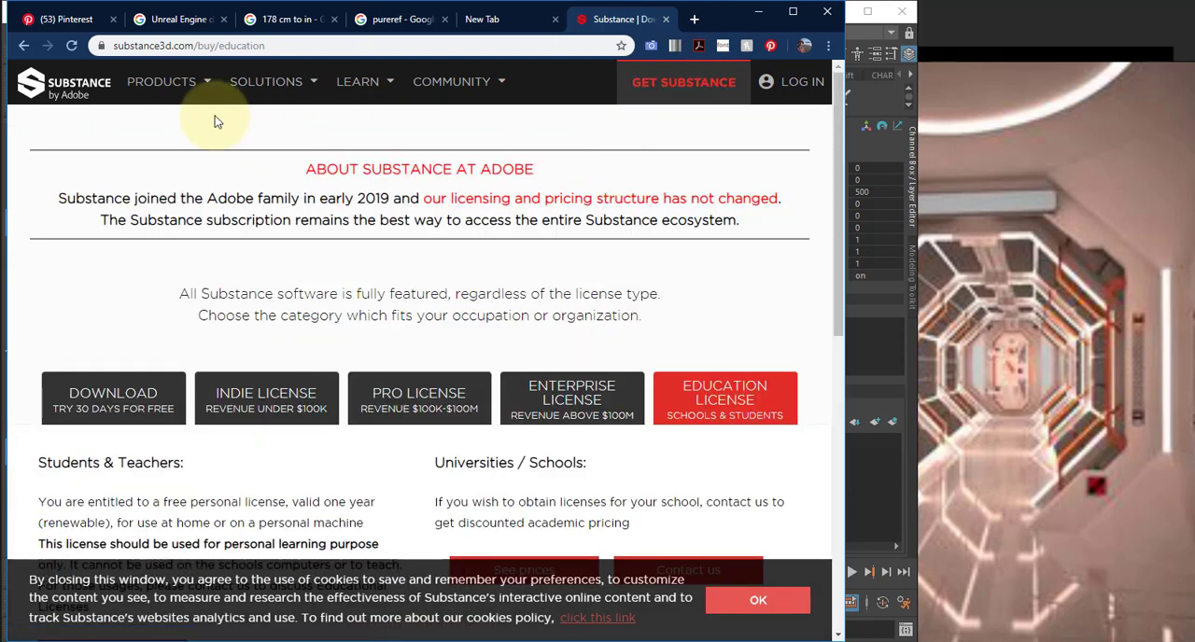
mouse_move(178, 99)
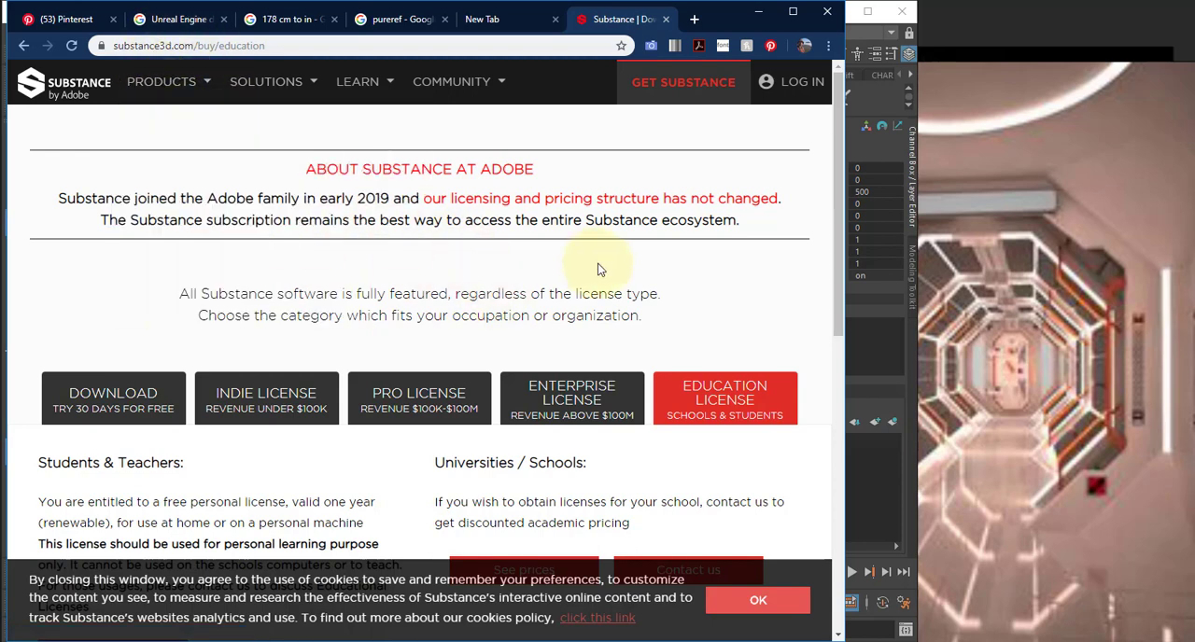
scroll(600, 269, "down", 3)
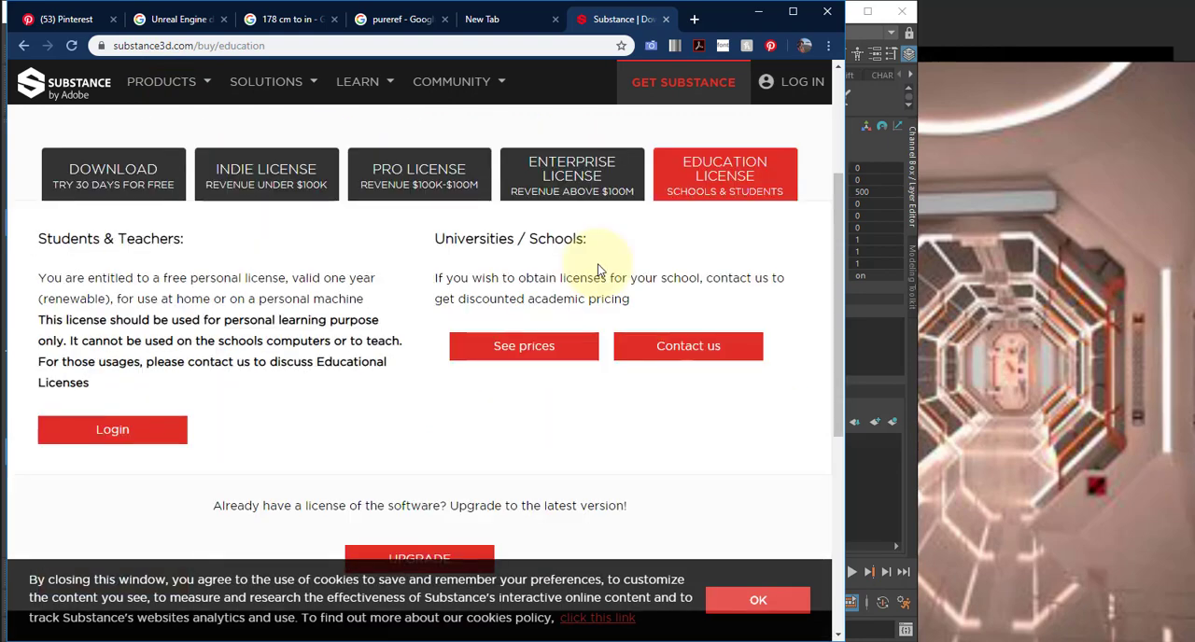
scroll(600, 269, "up", 3)
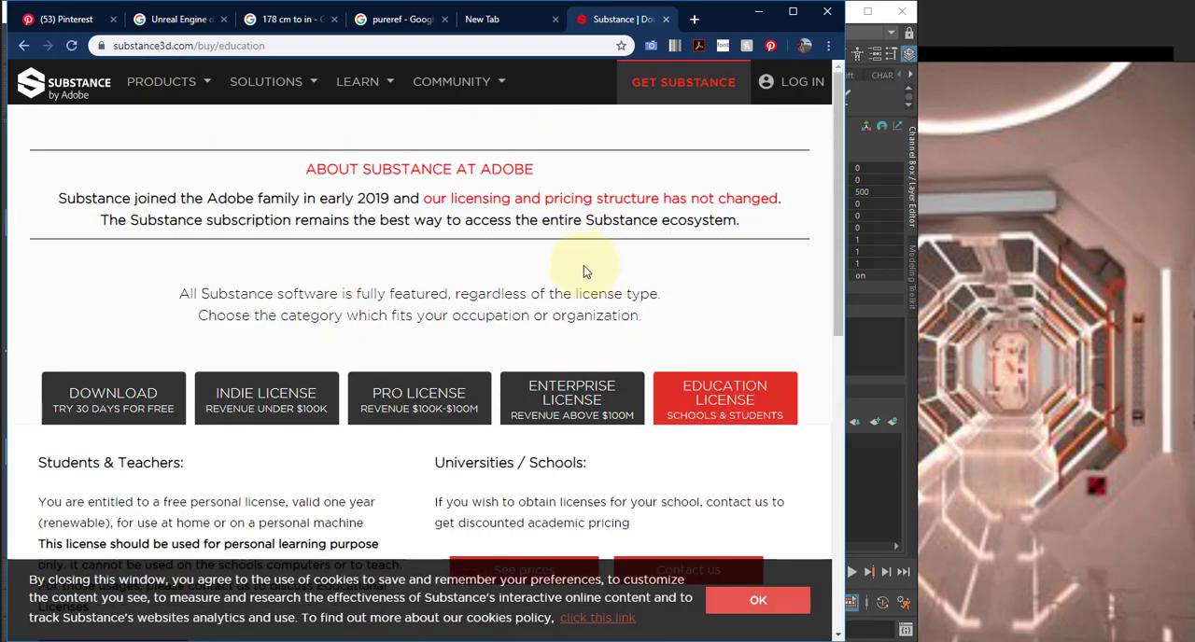
scroll(205, 218, "down", 5)
scroll(208, 214, "up", 5)
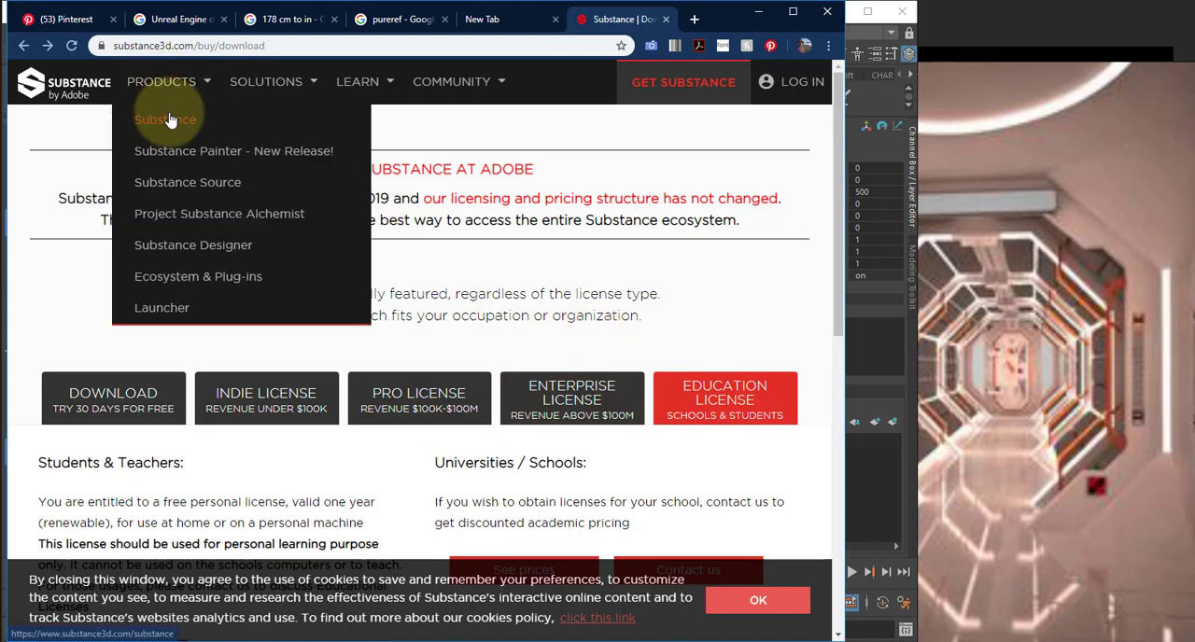
- Open the Substance suite product page, browse its overview and material library sections, and close the Substance tab
left_click(167, 119)
scroll(380, 246, "down", 10)
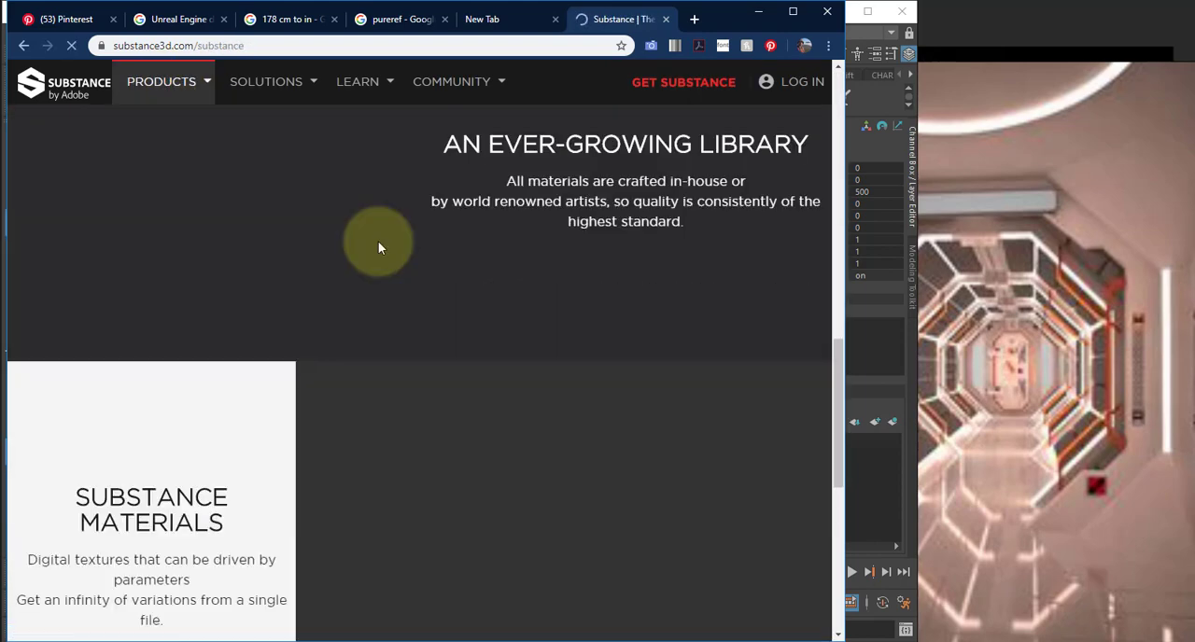
scroll(378, 241, "up", 10)
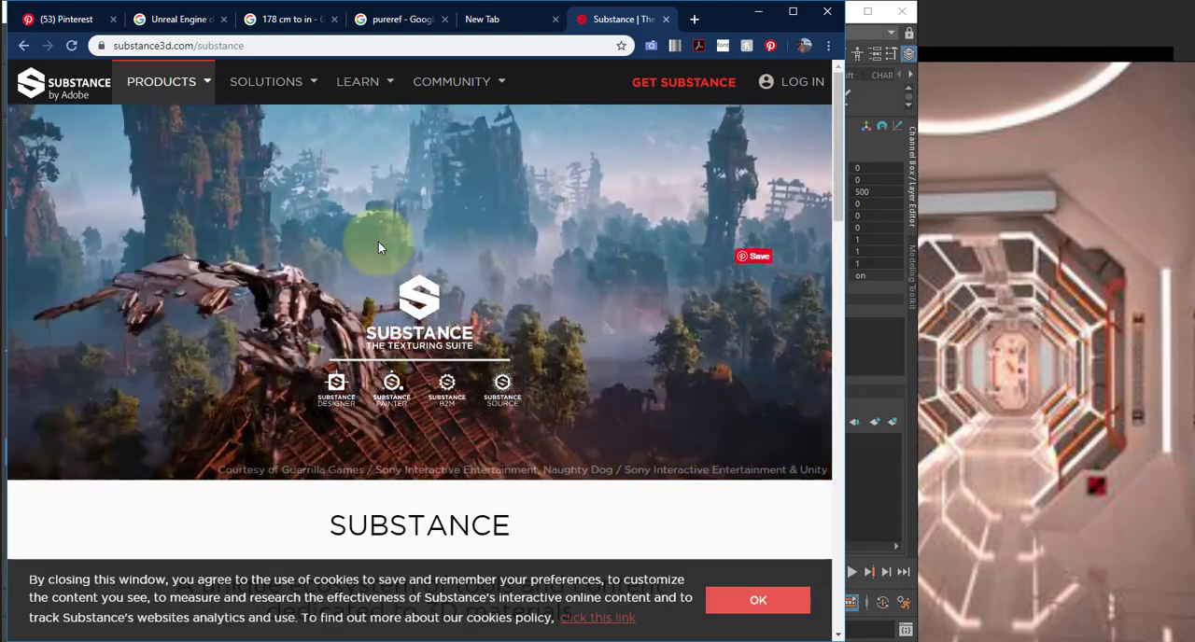
scroll(534, 339, "down", 2)
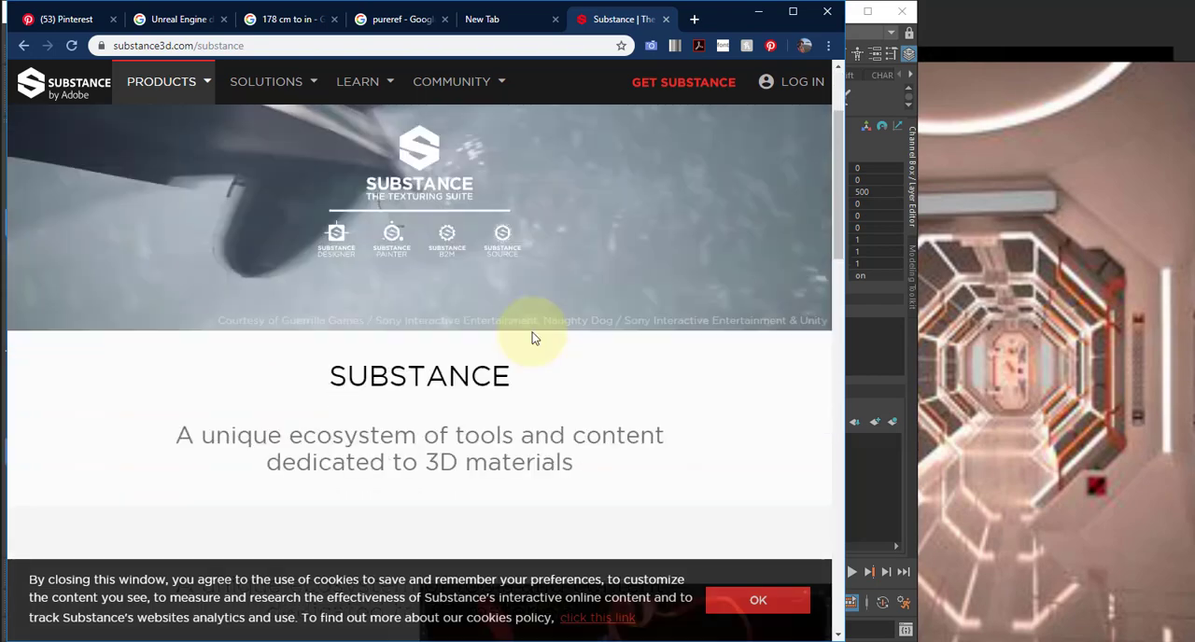
scroll(534, 339, "down", 7)
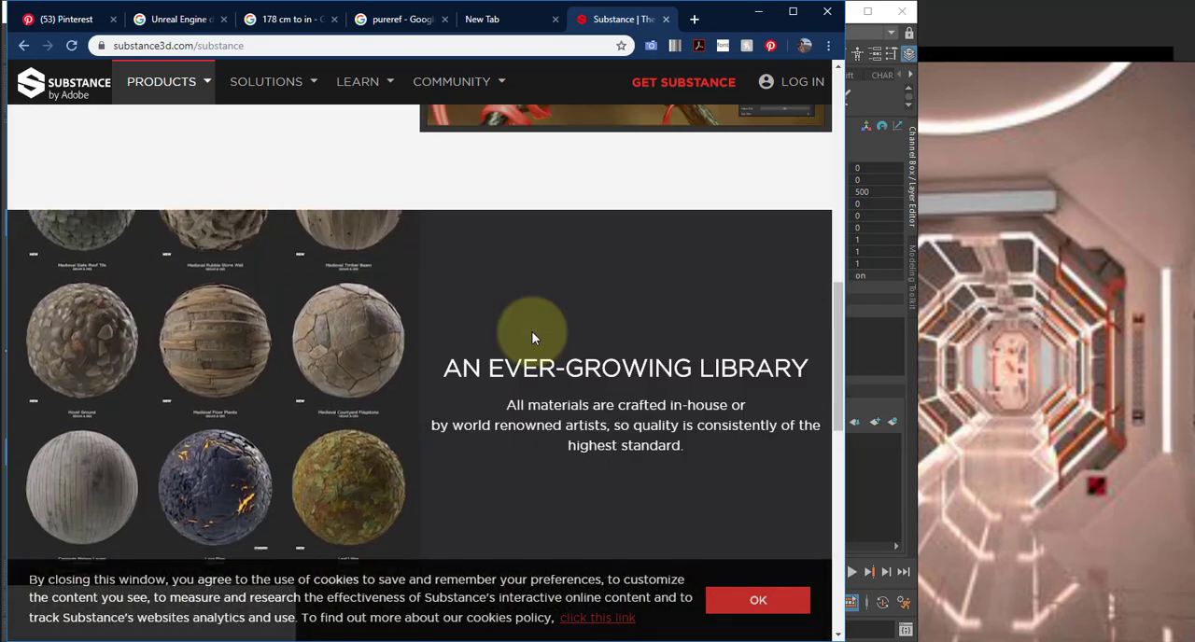
key("ctrl+w")
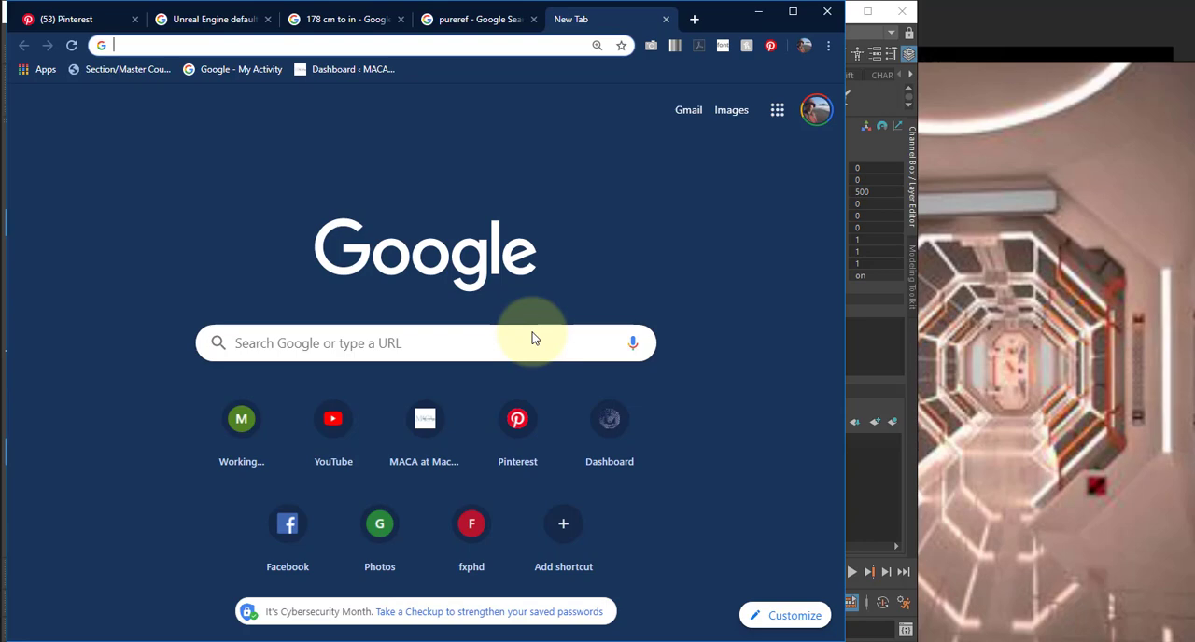